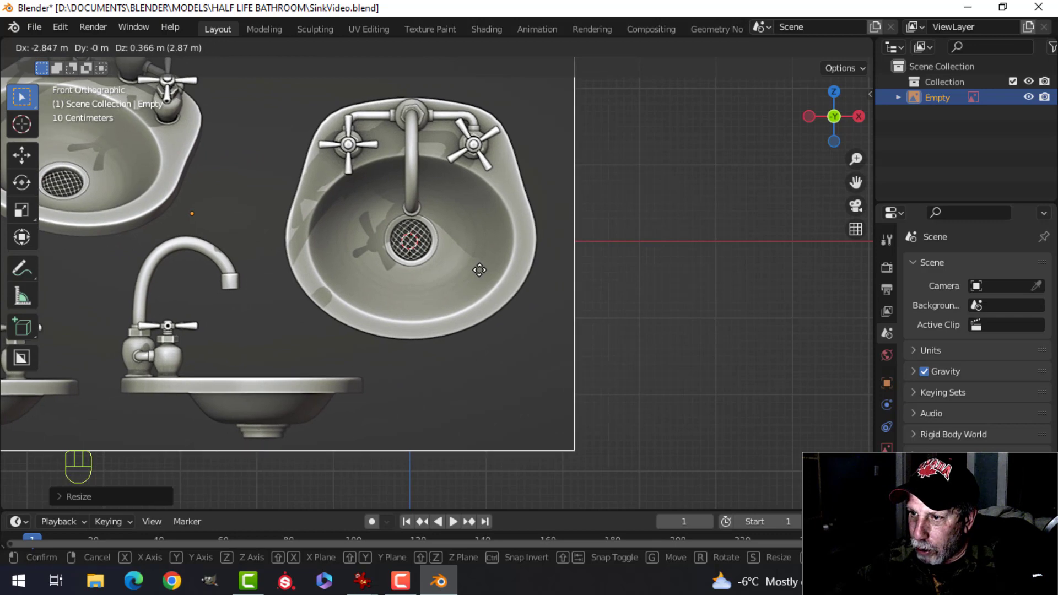
- Position the reference image so the drain of the top-down sink view is centred on the world origin
{"action": "left_click", "coordinate": [477, 269]}
{"action": "scroll", "coordinate": [499, 272], "scroll_direction": "up", "scroll_amount": 4}
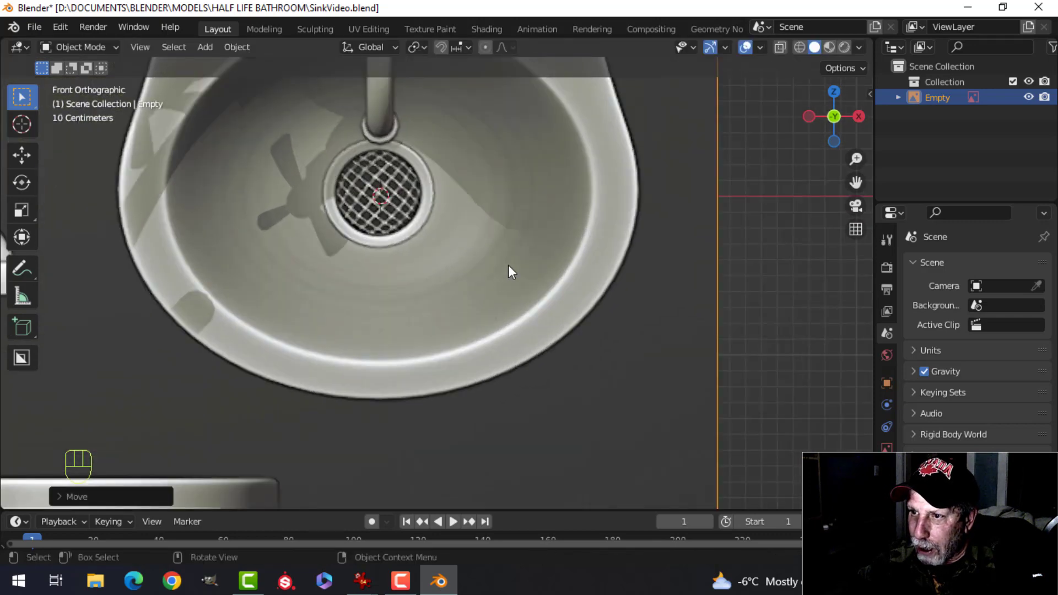
{"action": "key", "text": "g"}
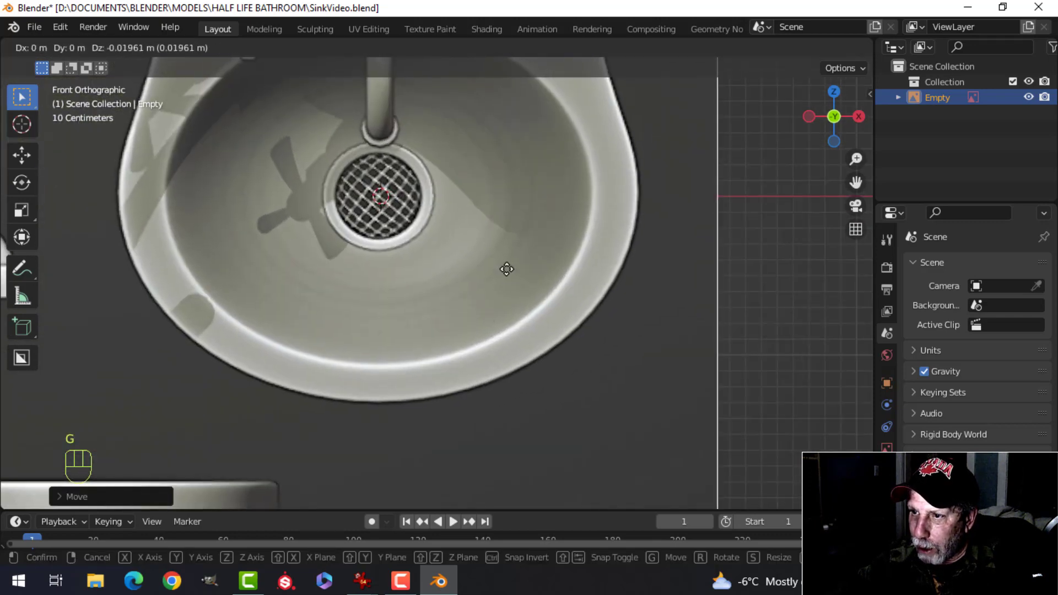
{"action": "left_click", "coordinate": [505, 268]}
{"action": "scroll", "coordinate": [507, 247], "scroll_direction": "down", "scroll_amount": 4}
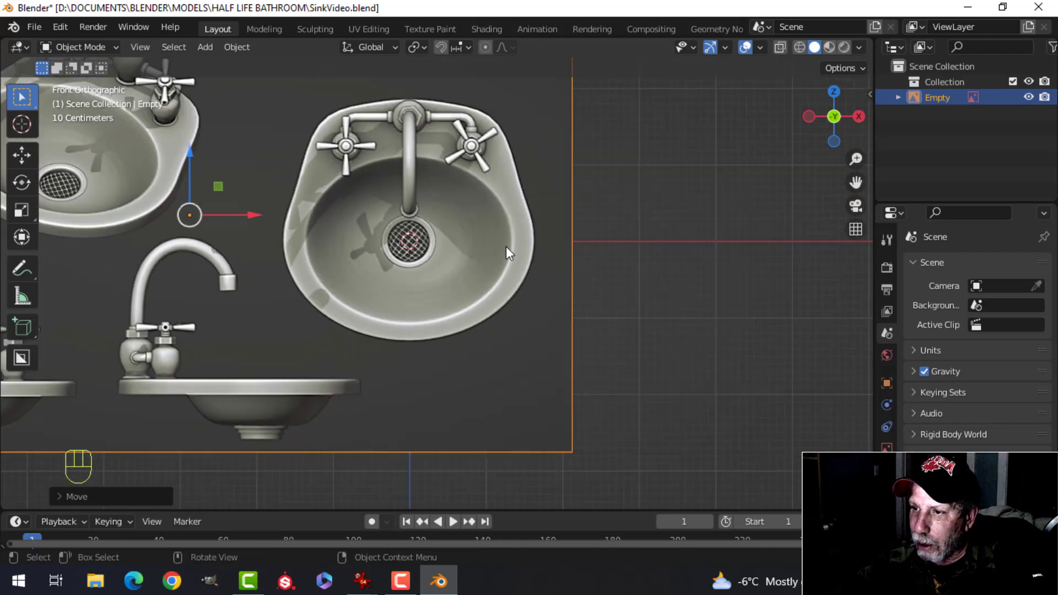
- Move the reference image back along the Y axis, behind the origin, and return to the front view
{"action": "key", "text": "KP_3"}
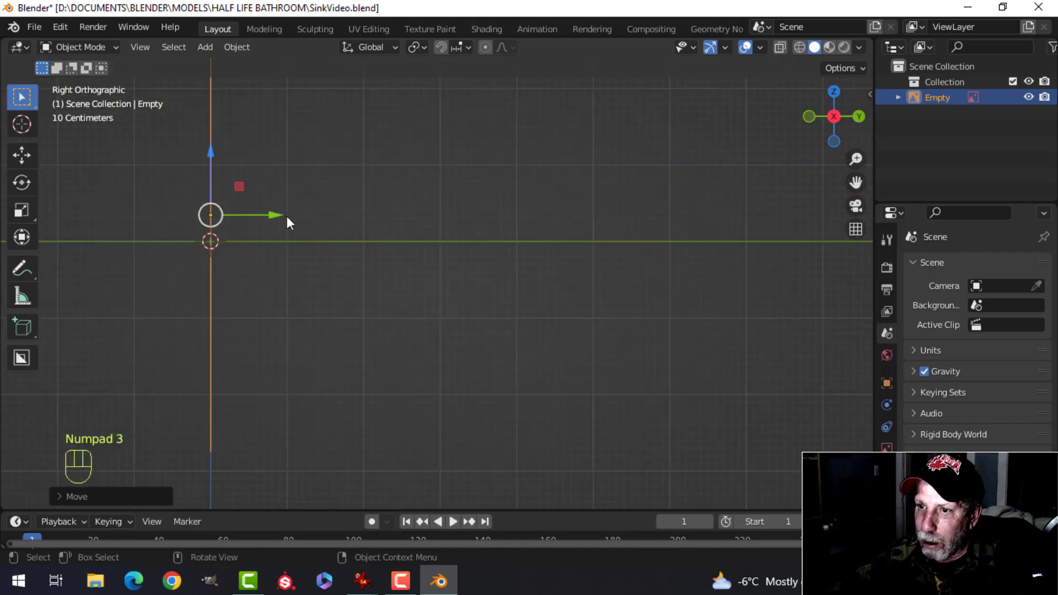
{"action": "left_click_drag", "start_coordinate": [278, 215], "coordinate": [453, 236]}
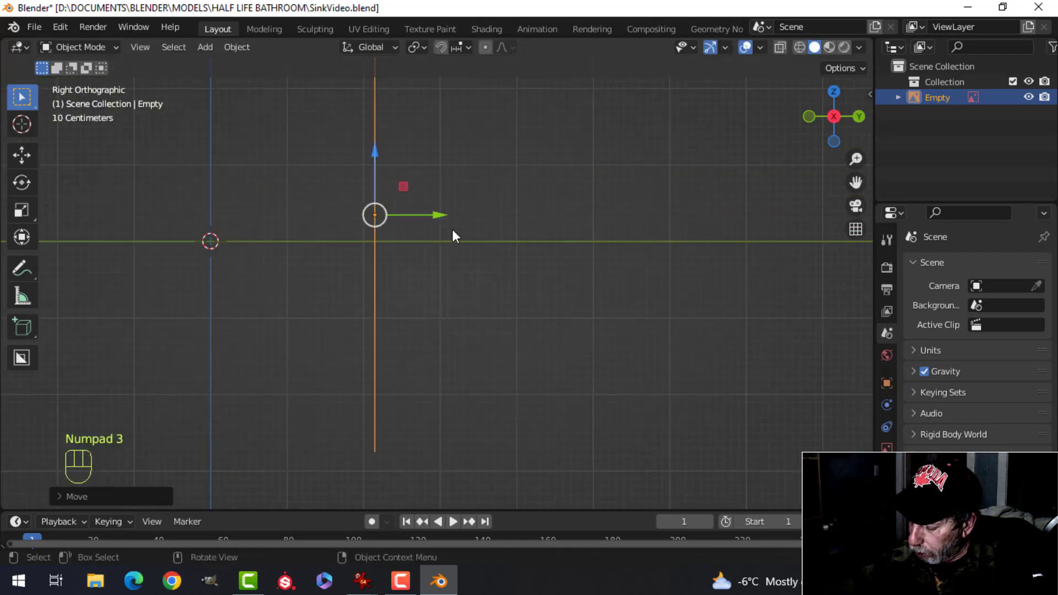
{"action": "key", "text": "KP_1"}
{"action": "middle_click_drag", "start_coordinate": [538, 228], "coordinate": [564, 241], "text": "shift"}
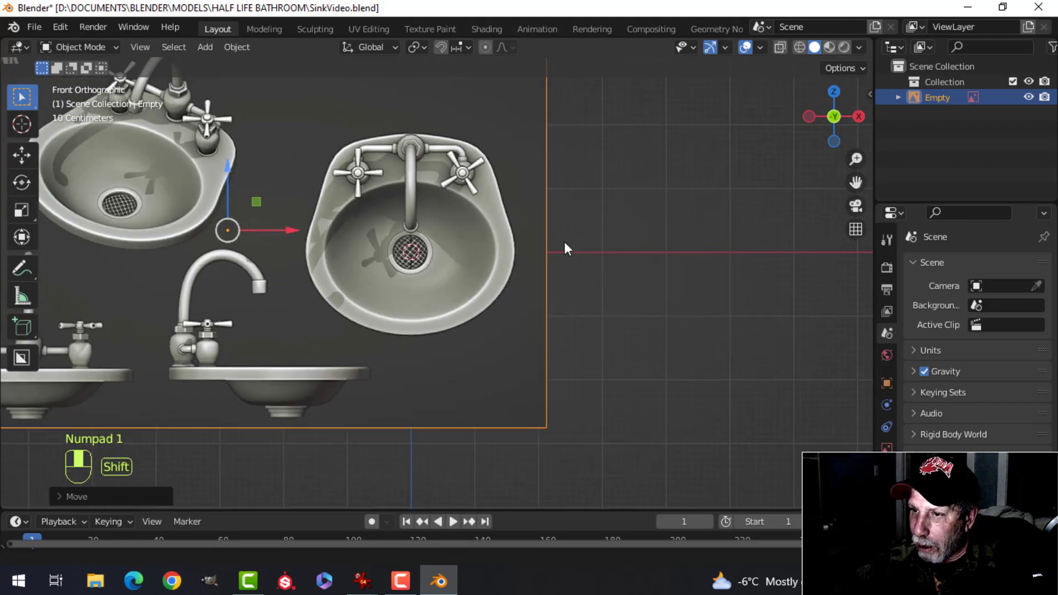
- Add a mesh circle with 22 vertices at the origin
{"action": "scroll", "coordinate": [565, 242], "scroll_direction": "up", "scroll_amount": 2}
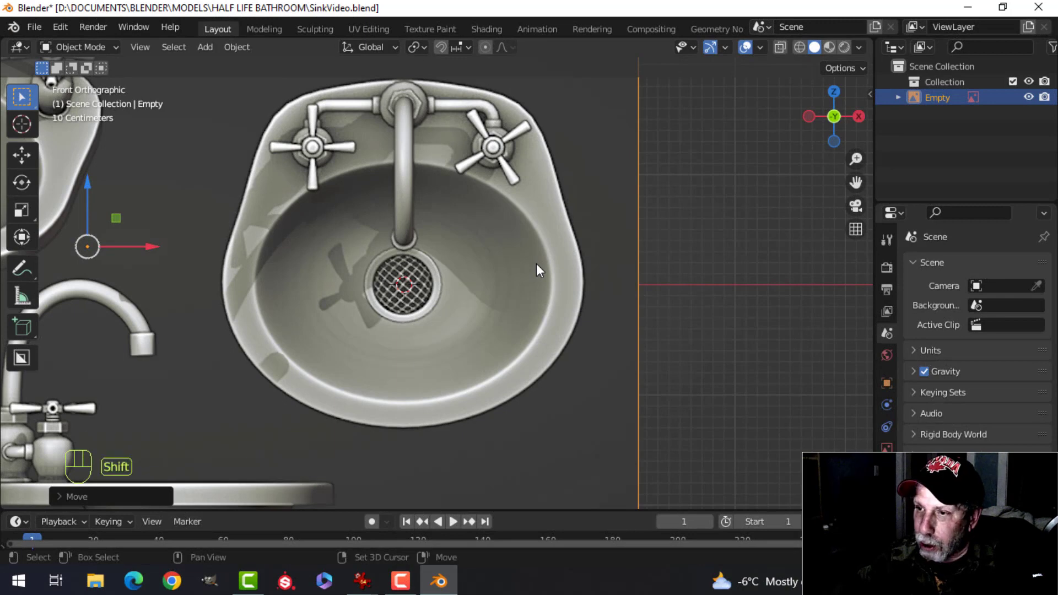
{"action": "key", "text": "shift+a"}
{"action": "mouse_move", "coordinate": [497, 91]}
{"action": "left_click", "coordinate": [579, 117]}
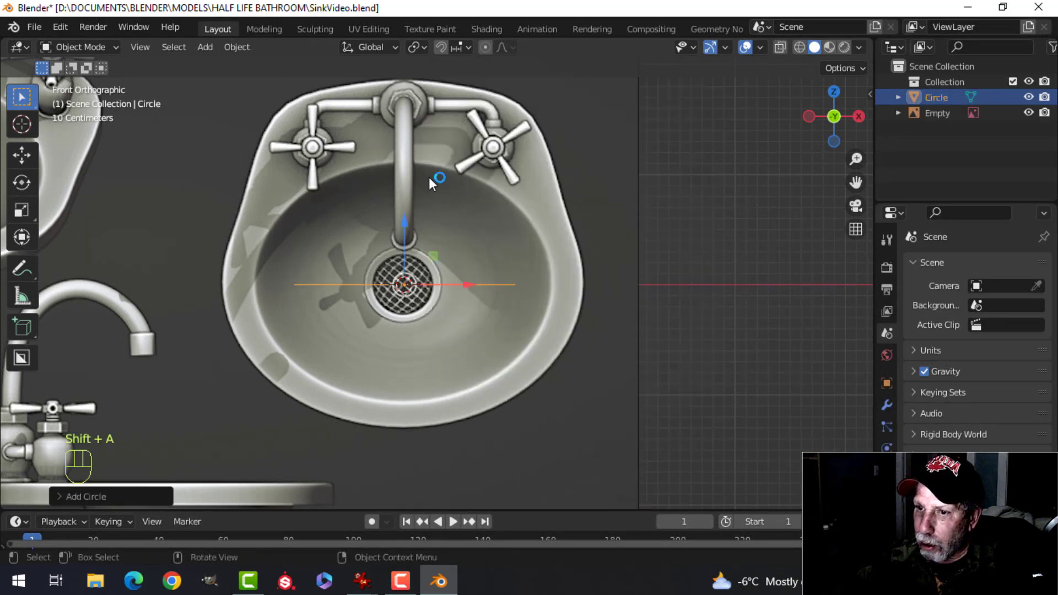
{"action": "left_click", "coordinate": [75, 496]}
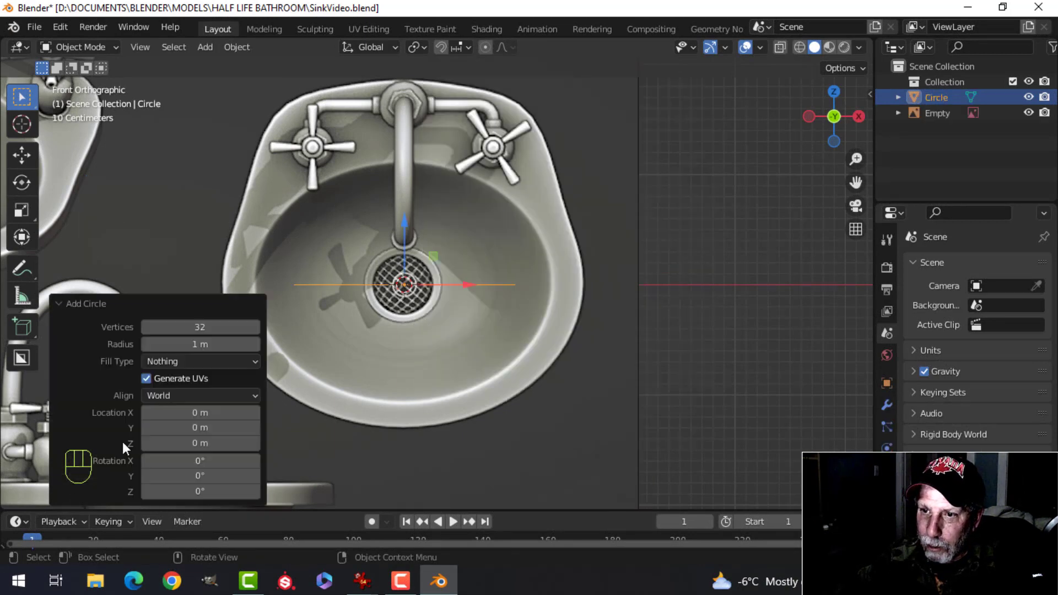
{"action": "left_click", "coordinate": [199, 327]}
{"action": "type", "text": "22"}
{"action": "key", "text": "Return"}
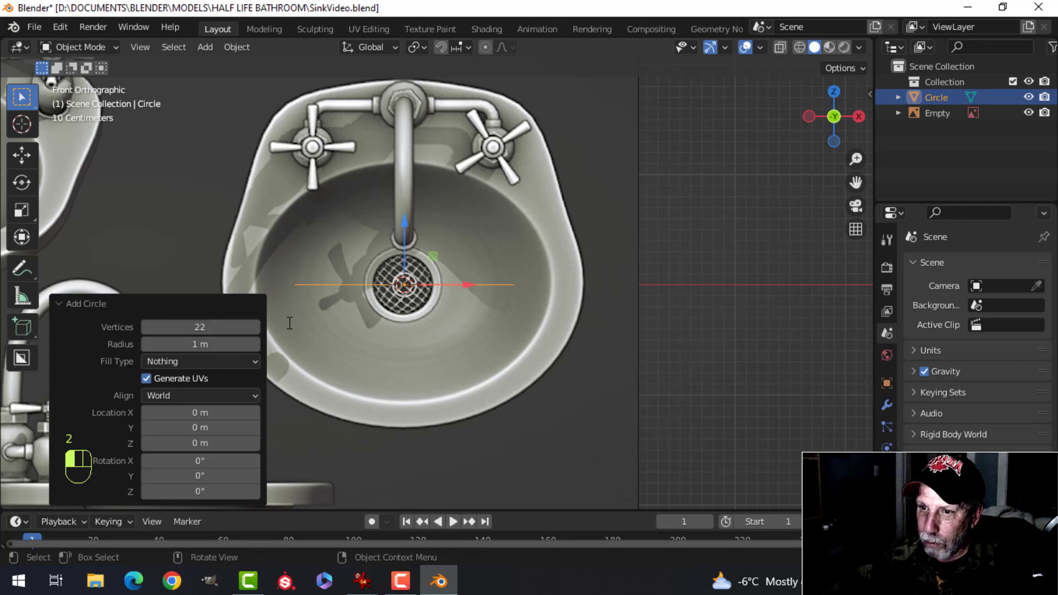
- Rotate the circle's vertices 90 degrees around X in Edit Mode so it faces the front view
{"action": "key", "text": "Tab"}
{"action": "scroll", "coordinate": [533, 277], "scroll_direction": "down", "scroll_amount": 1}
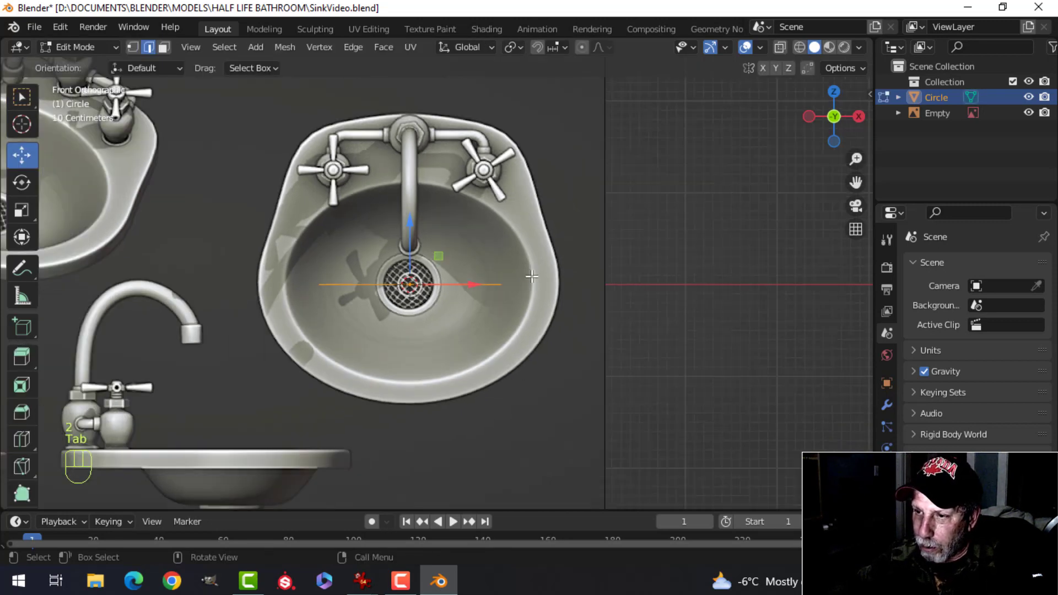
{"action": "key", "text": "1"}
{"action": "type", "text": "rx"}
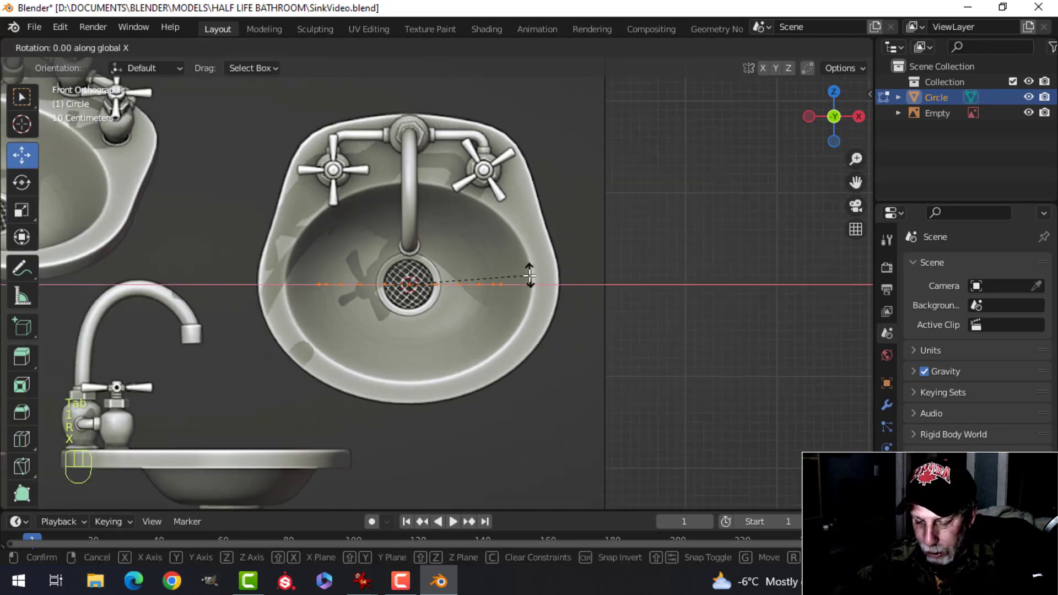
{"action": "type", "text": "90"}
{"action": "key", "text": "Return"}
- Scale the circle to the reference basin's inner edge: 1.075 overall, 1.287 along X, then 0.991 overall
{"action": "scroll", "coordinate": [552, 270], "scroll_direction": "up", "scroll_amount": 1}
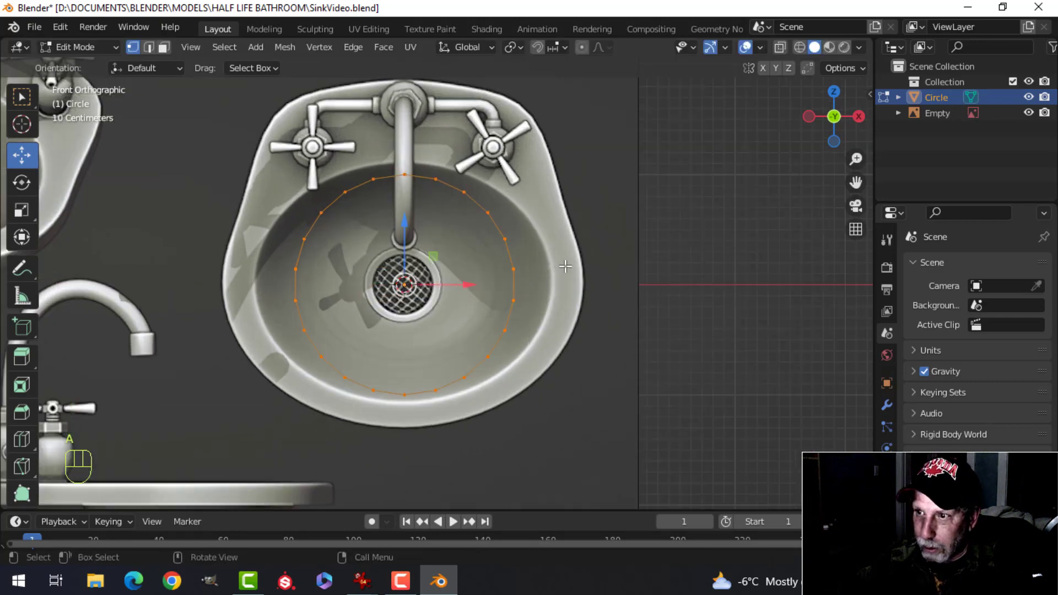
{"action": "key", "text": "s"}
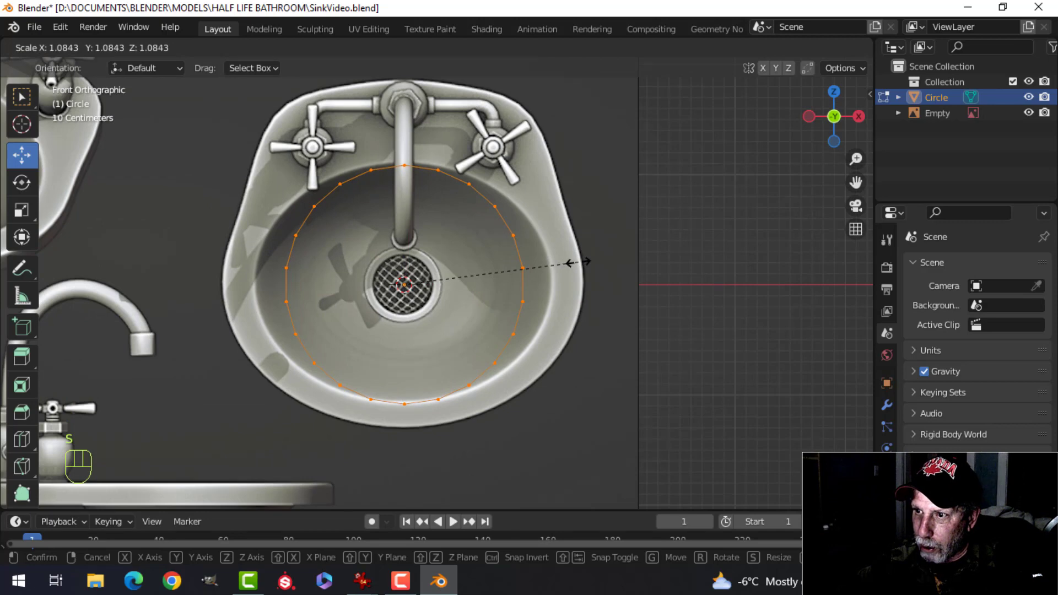
{"action": "left_click", "coordinate": [571, 264]}
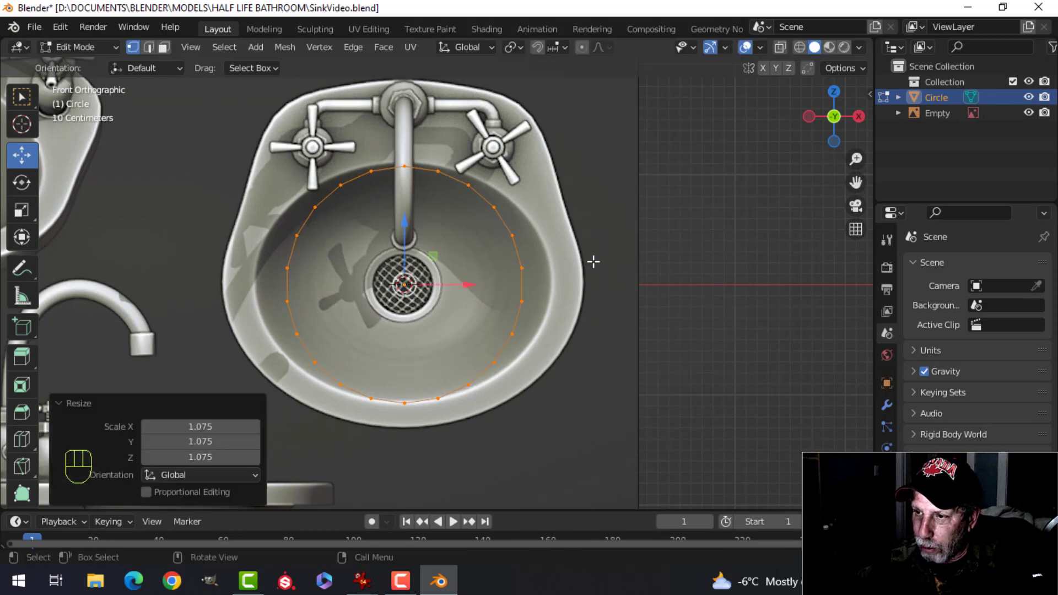
{"action": "key", "text": "s"}
{"action": "key", "text": "x"}
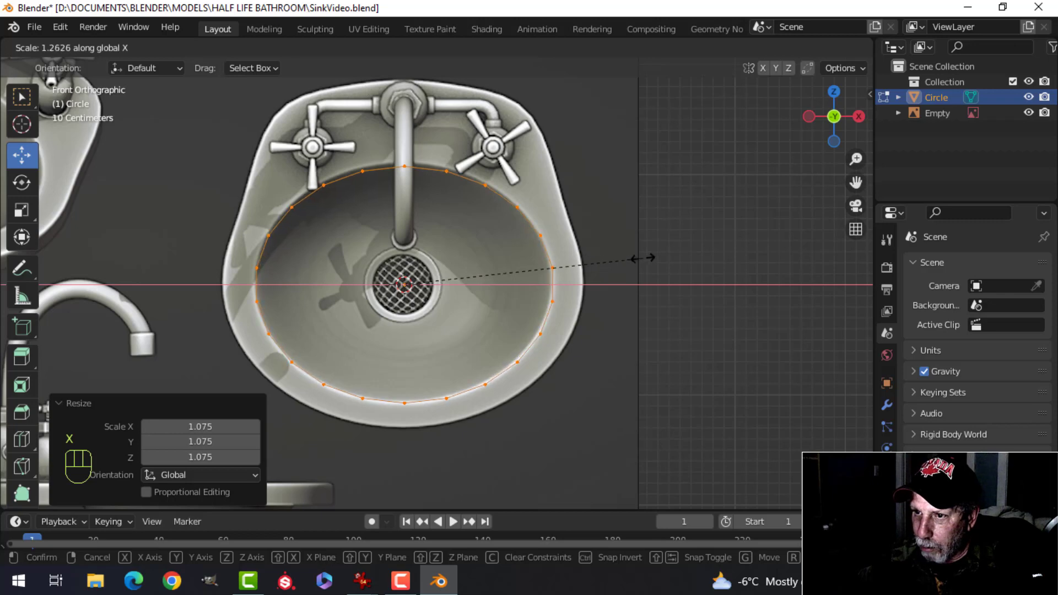
{"action": "left_click", "coordinate": [651, 257]}
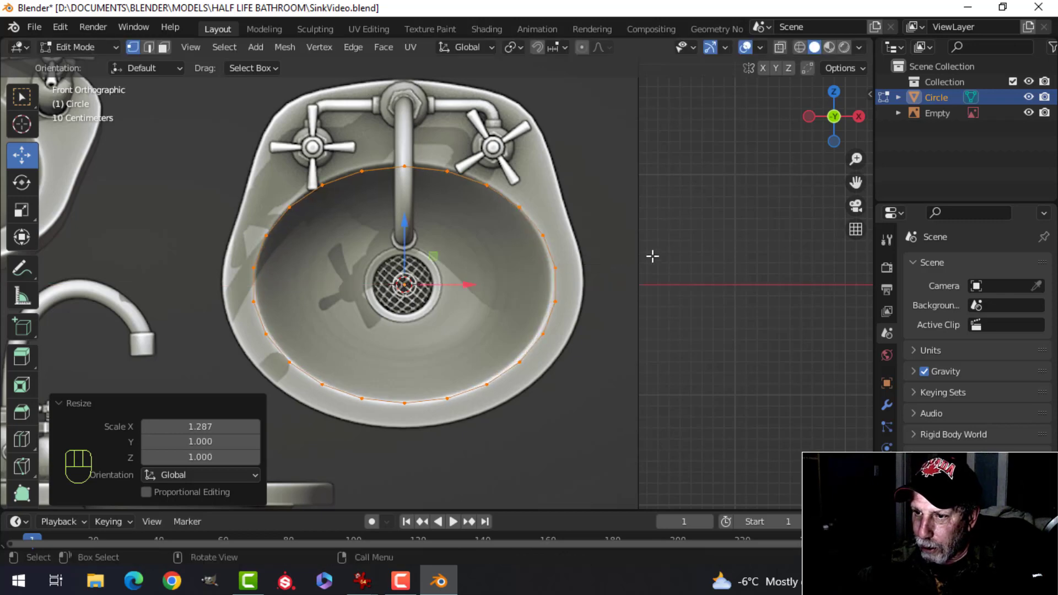
{"action": "key", "text": "s"}
{"action": "left_click", "coordinate": [650, 255]}
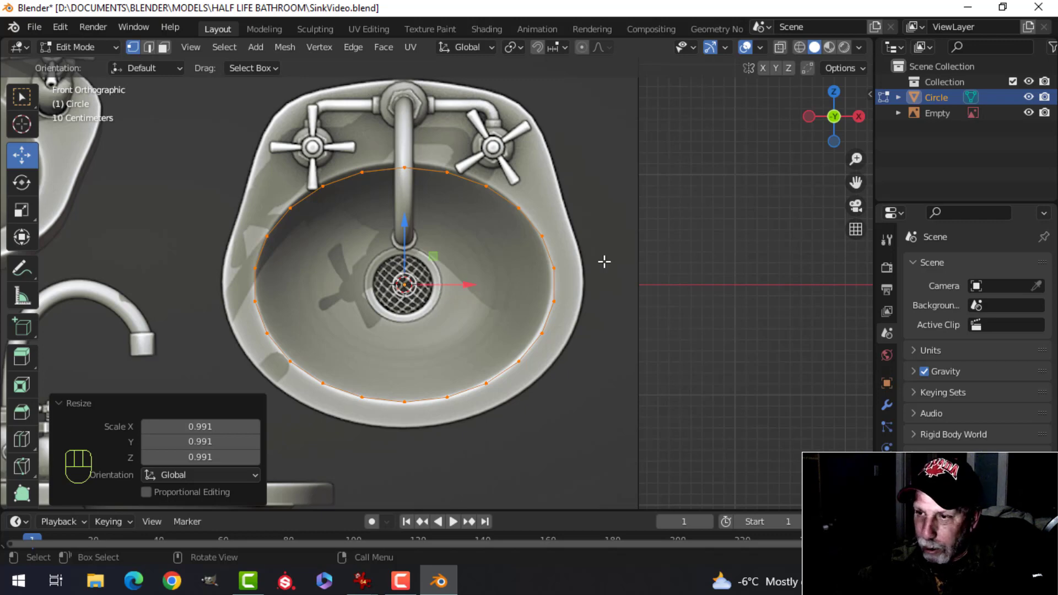
- Extrude the circle in place and scale the new loop outward by 1.219 to form the basin rim
{"action": "key", "text": "e"}
{"action": "right_click", "coordinate": [604, 261]}
{"action": "key", "text": "s"}
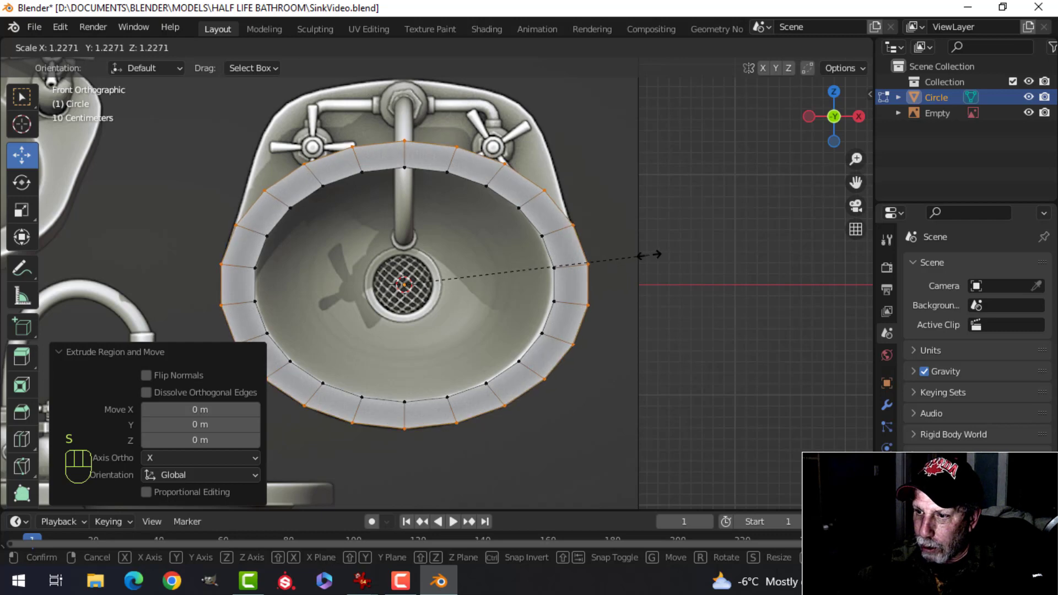
{"action": "left_click", "coordinate": [643, 253]}
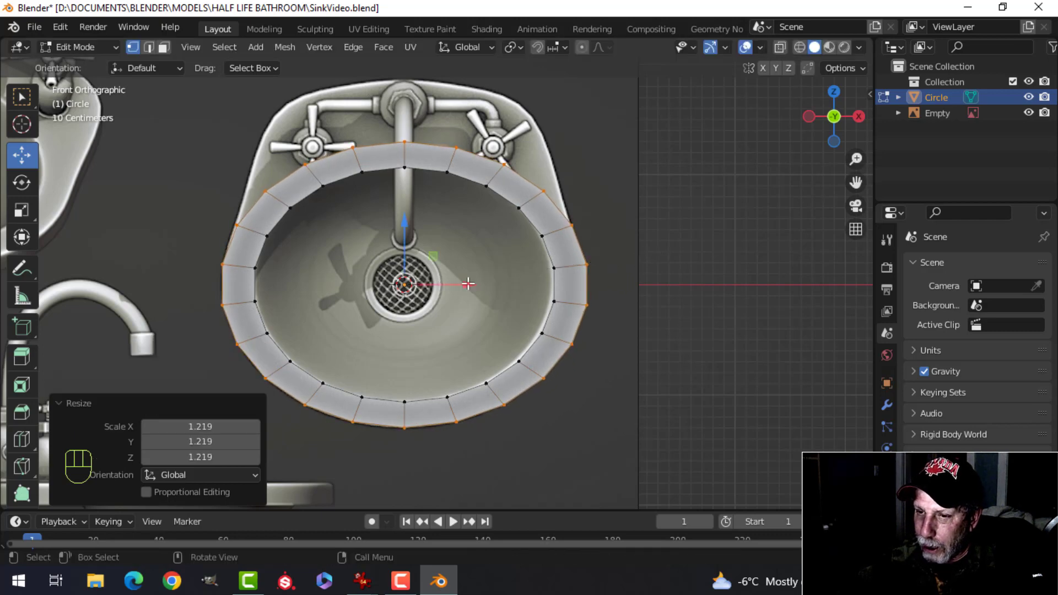
- Raise the seven upper vertices of the outer loop along Z to match the back edge of the reference sink
{"action": "key", "text": "a"}
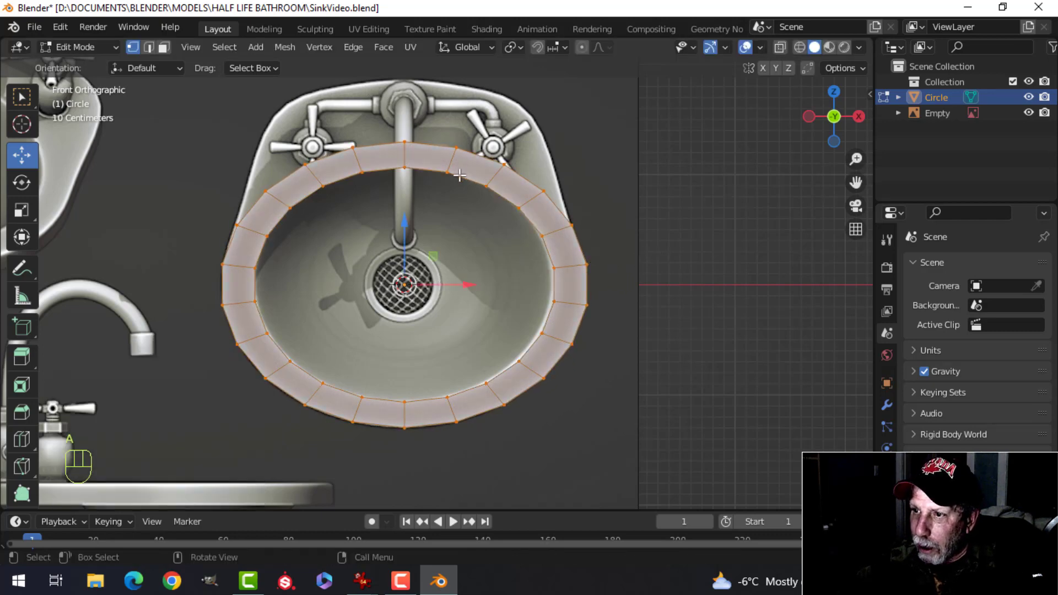
{"action": "left_click", "coordinate": [410, 143]}
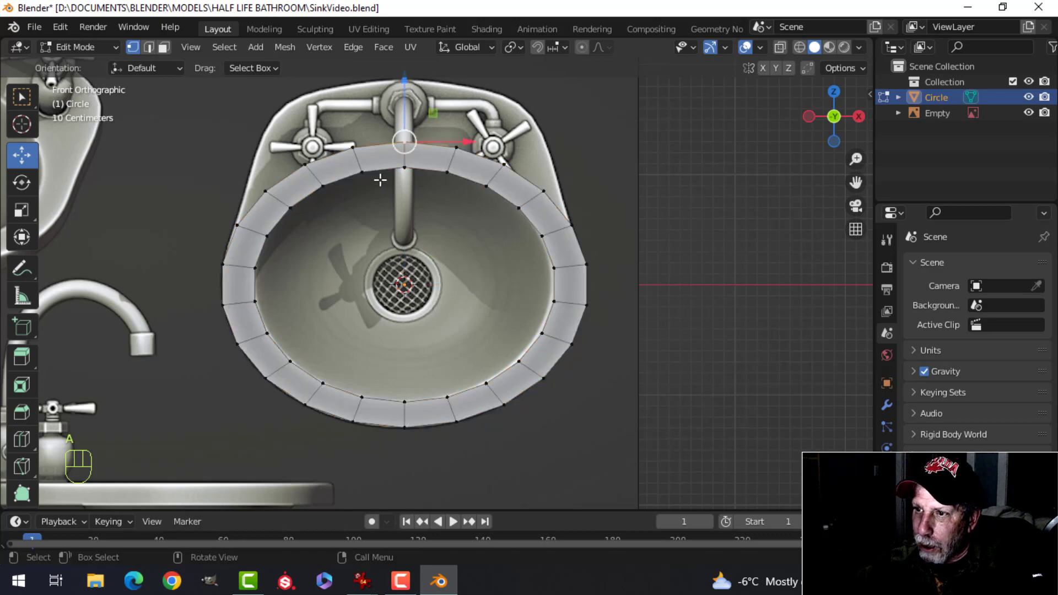
{"action": "left_click", "coordinate": [356, 145], "text": "shift"}
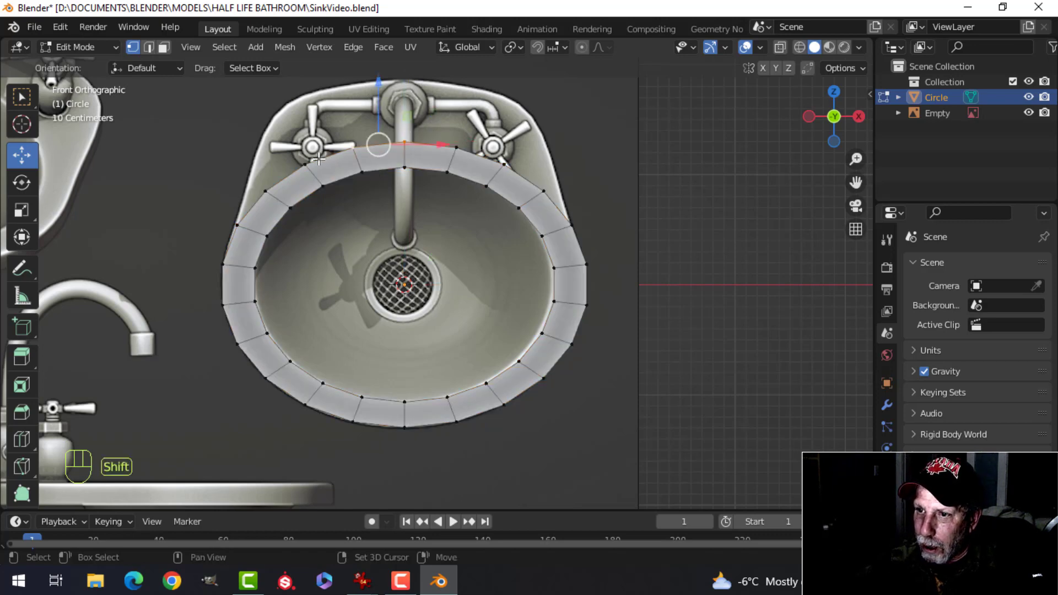
{"action": "left_click", "coordinate": [307, 164], "text": "shift"}
{"action": "left_click", "coordinate": [266, 191], "text": "shift"}
{"action": "left_click", "coordinate": [455, 147], "text": "shift"}
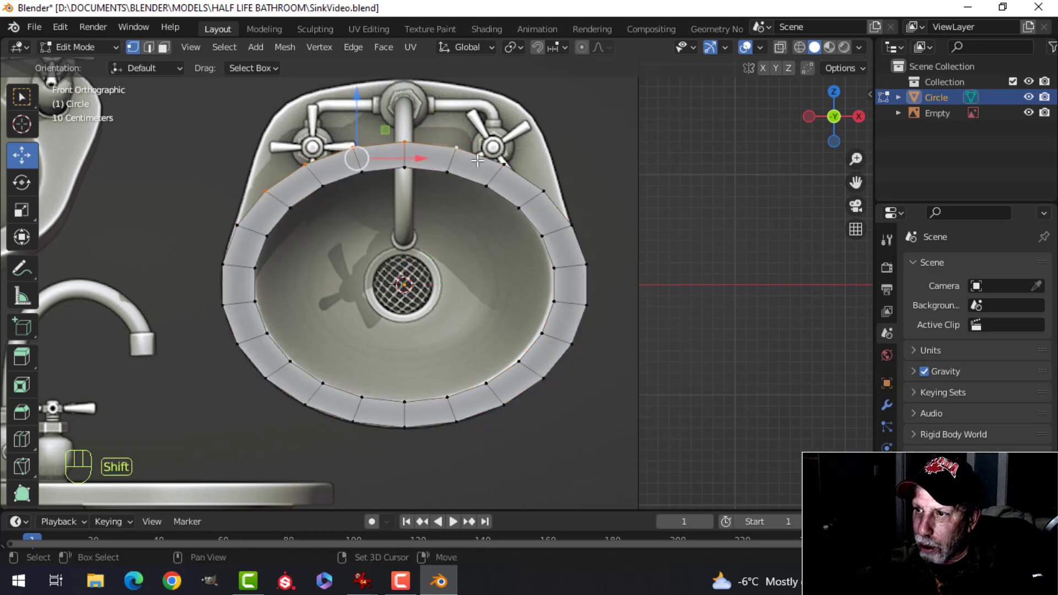
{"action": "left_click", "coordinate": [506, 165], "text": "shift"}
{"action": "left_click", "coordinate": [543, 191], "text": "shift"}
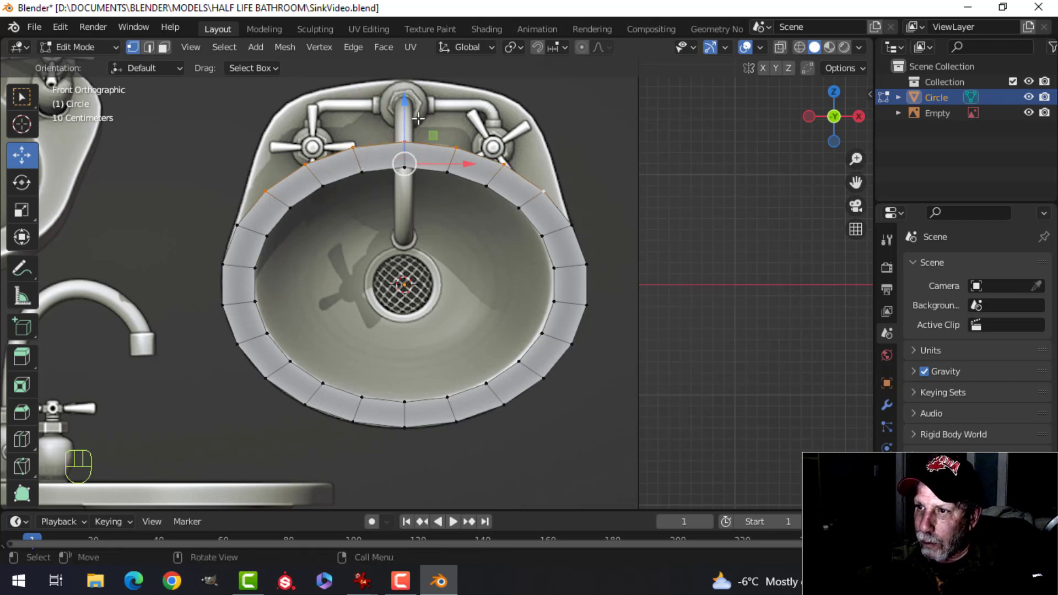
{"action": "left_click_drag", "start_coordinate": [404, 103], "coordinate": [404, 488]}
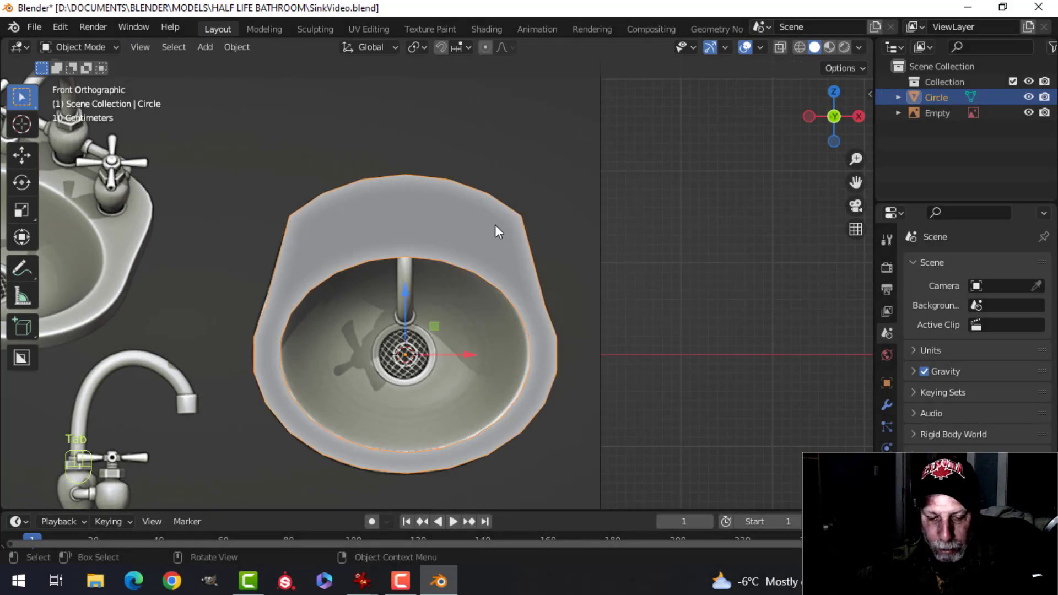
- Add a Subdivision Surface modifier to the rim mesh and set its viewport level to 2
{"action": "key", "text": "ctrl+1"}
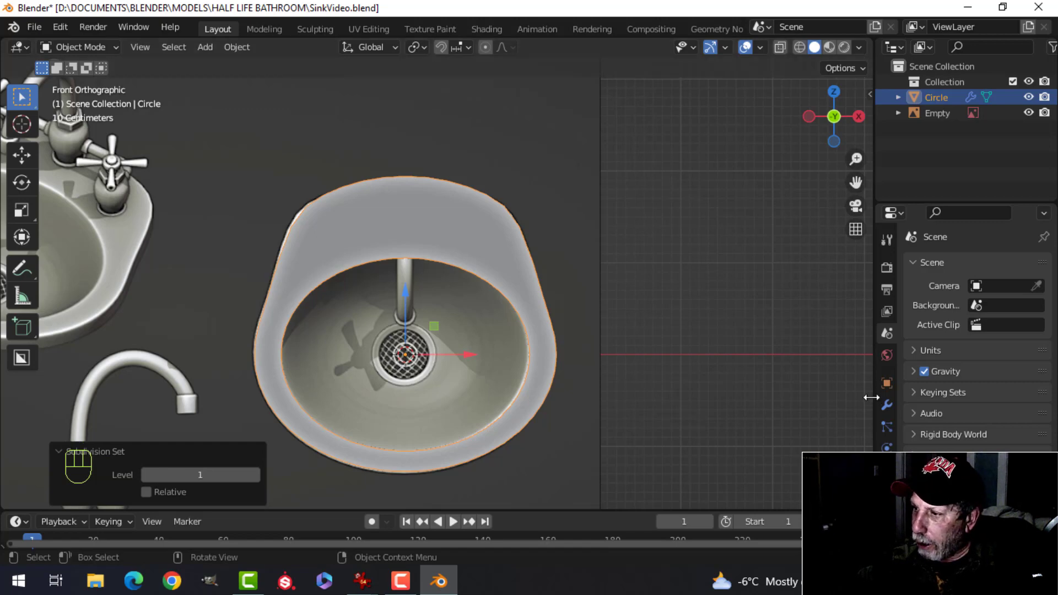
{"action": "left_click", "coordinate": [887, 406]}
{"action": "left_click", "coordinate": [1022, 334]}
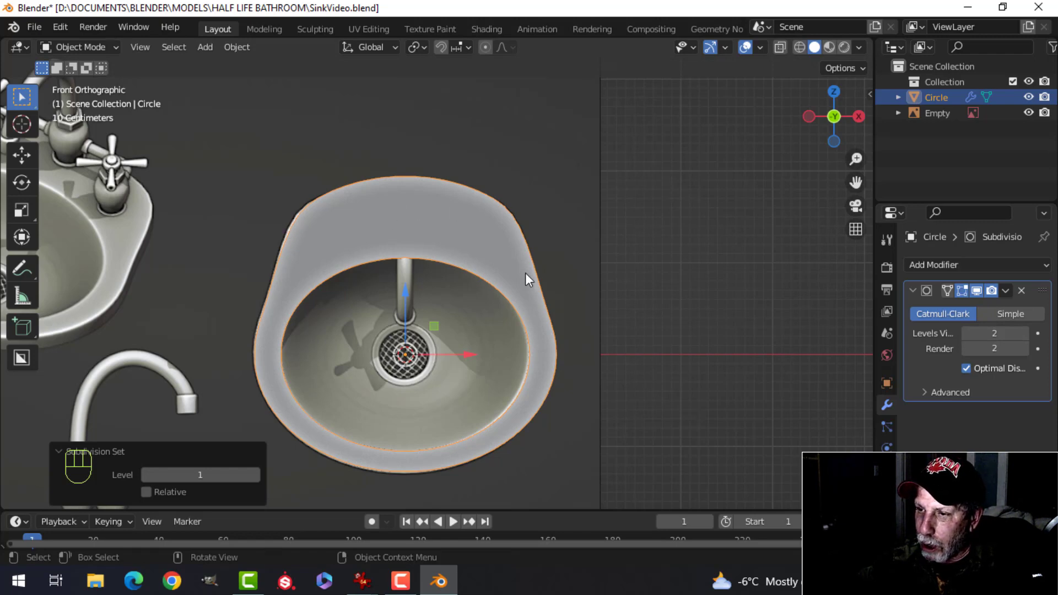
- Extrude the rim's outer edge loop about 0.22 m back along Y to give the sink edge thickness
{"action": "middle_click_drag", "start_coordinate": [572, 301], "coordinate": [422, 269]}
{"action": "key", "text": "Tab"}
{"action": "key", "text": "2"}
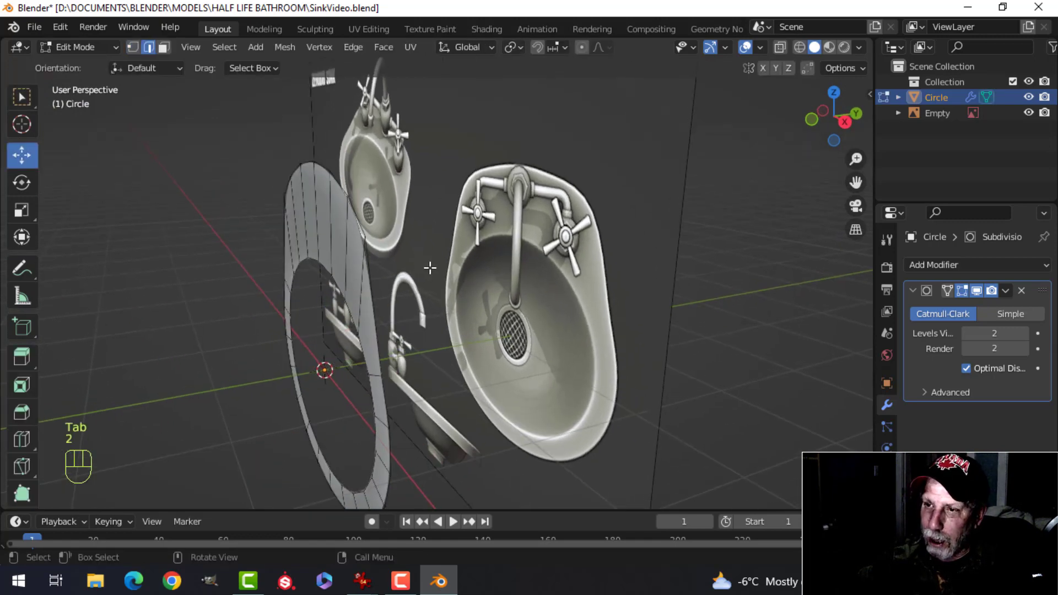
{"action": "left_click", "coordinate": [343, 190], "text": "alt+shift"}
{"action": "middle_click_drag", "start_coordinate": [429, 304], "coordinate": [452, 265], "text": "shift"}
{"action": "middle_click_drag", "start_coordinate": [452, 265], "coordinate": [437, 266]}
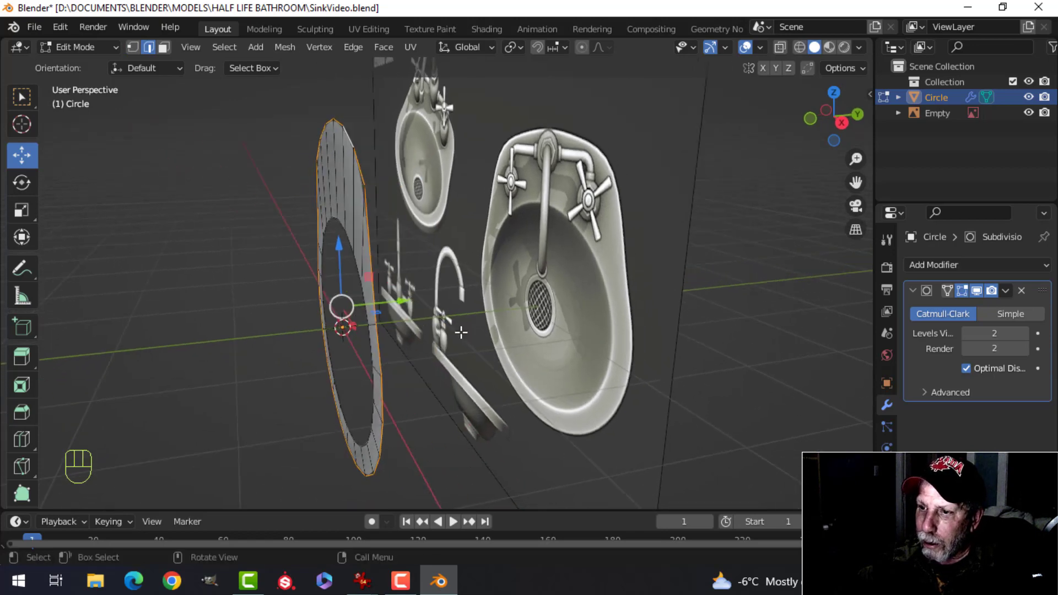
{"action": "key", "text": "e"}
{"action": "left_click_drag", "start_coordinate": [396, 303], "coordinate": [422, 295]}
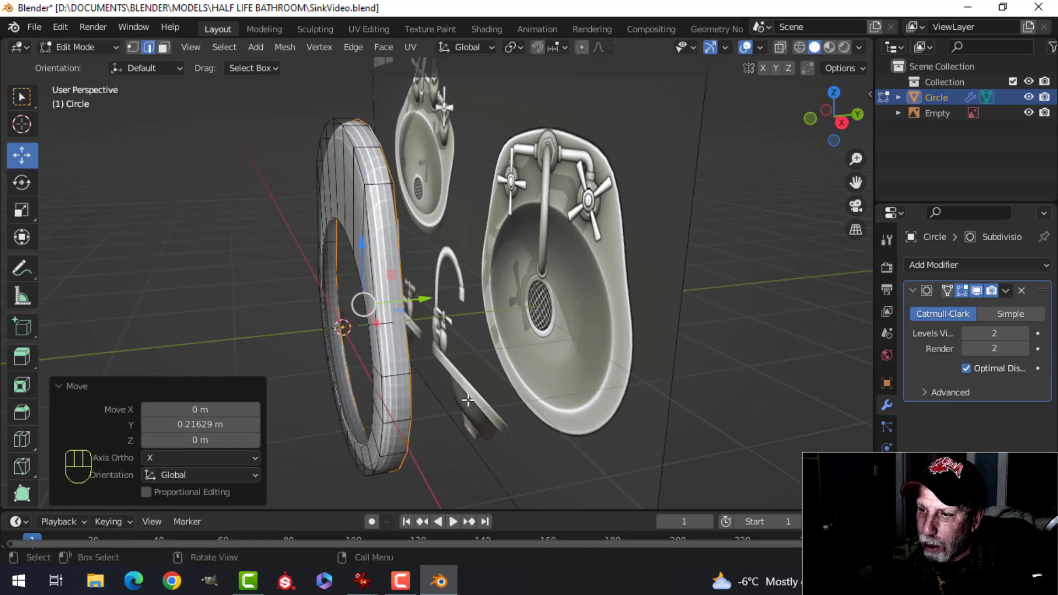
- Extrude the edge loop around the basin opening back along Y
{"action": "middle_click_drag", "start_coordinate": [474, 390], "coordinate": [457, 296]}
{"action": "key", "text": "alt+a"}
{"action": "left_click", "coordinate": [453, 218], "text": "alt"}
{"action": "key", "text": "e"}
{"action": "left_click_drag", "start_coordinate": [407, 318], "coordinate": [451, 318]}
{"action": "middle_click_drag", "start_coordinate": [451, 318], "coordinate": [582, 278]}
- Apply smooth shading to the sink rim in Object Mode and return to the front view of the whole reference
{"action": "key", "text": "Tab"}
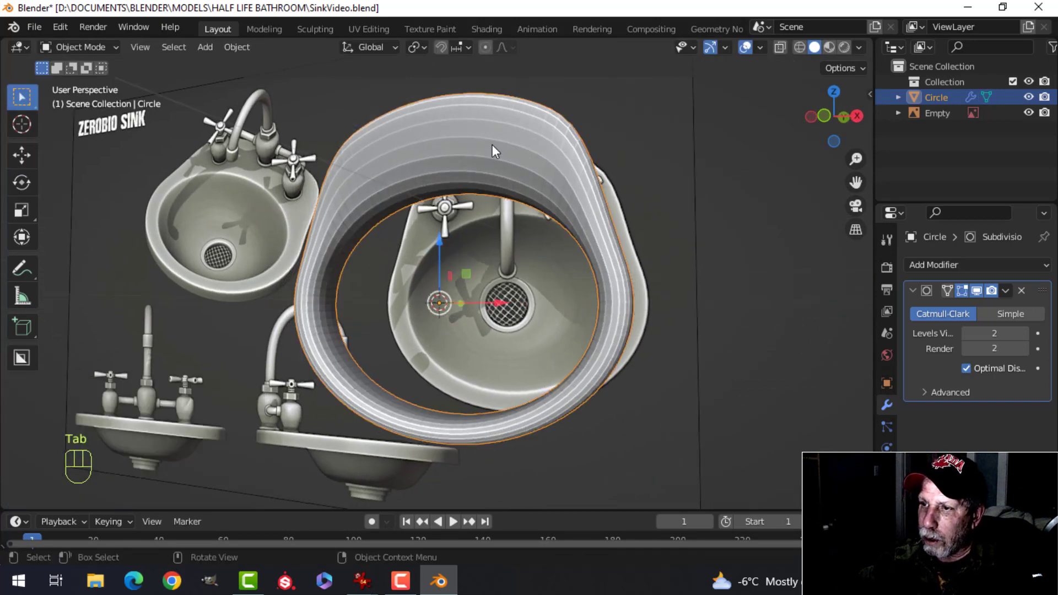
{"action": "right_click", "coordinate": [492, 144]}
{"action": "left_click", "coordinate": [492, 144]}
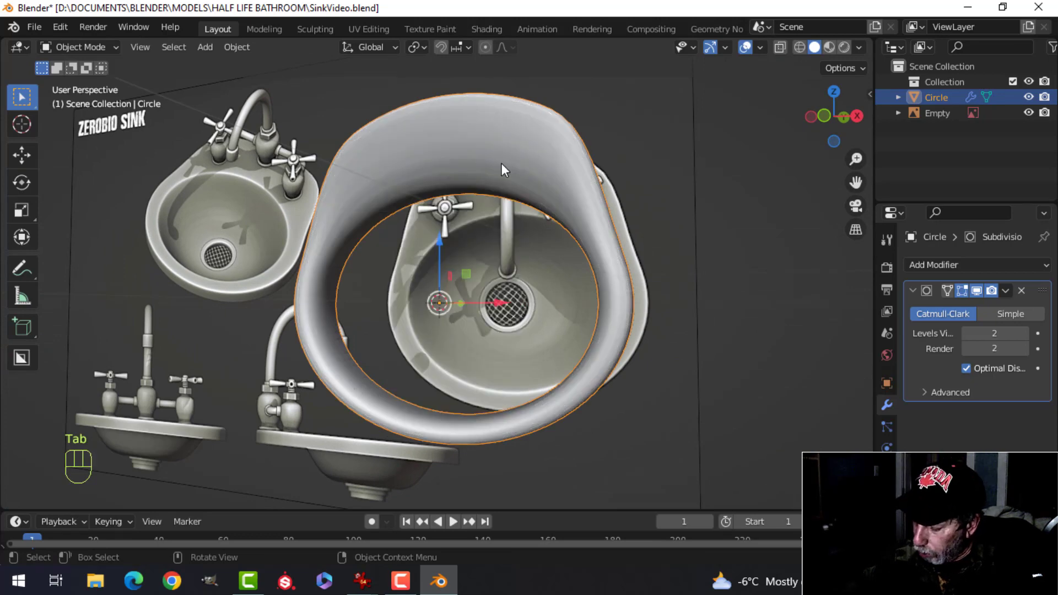
{"action": "key", "text": "KP_1"}
{"action": "scroll", "coordinate": [494, 218], "scroll_direction": "up", "scroll_amount": 1}
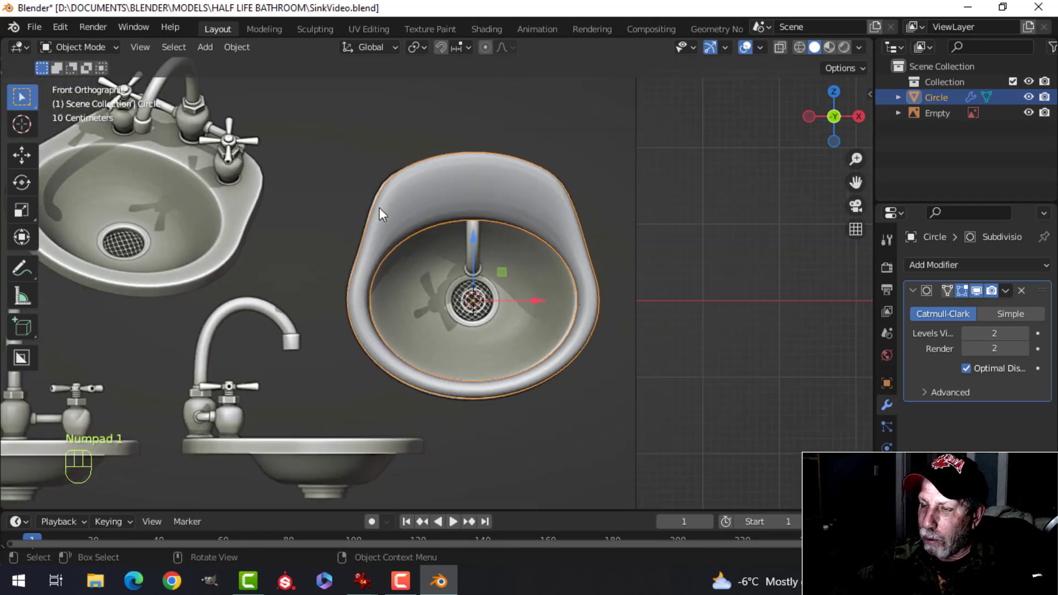
{"action": "scroll", "coordinate": [413, 221], "scroll_direction": "down", "scroll_amount": 2}
{"action": "middle_click_drag", "start_coordinate": [444, 233], "coordinate": [616, 223], "text": "shift"}
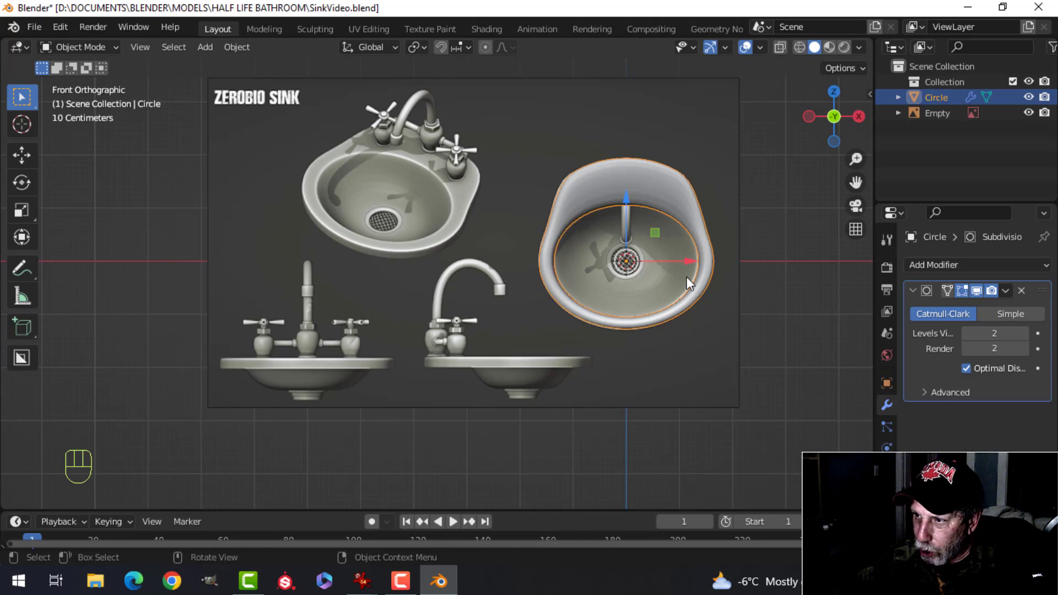
- Move the sink rim about -6.02 m in X and -1.86 m in Z onto the reference's front view of the sink
{"action": "key", "text": "g"}
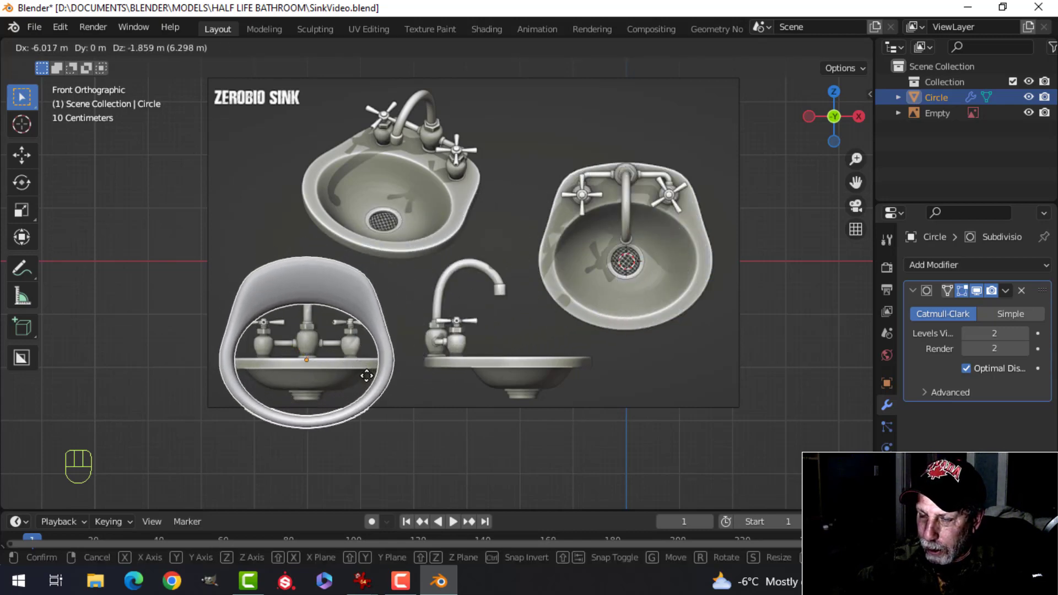
{"action": "left_click", "coordinate": [367, 376]}
{"action": "scroll", "coordinate": [386, 366], "scroll_direction": "up", "scroll_amount": 2}
{"action": "scroll", "coordinate": [393, 357], "scroll_direction": "down", "scroll_amount": 1}
{"action": "scroll", "coordinate": [441, 314], "scroll_direction": "up", "scroll_amount": 2}
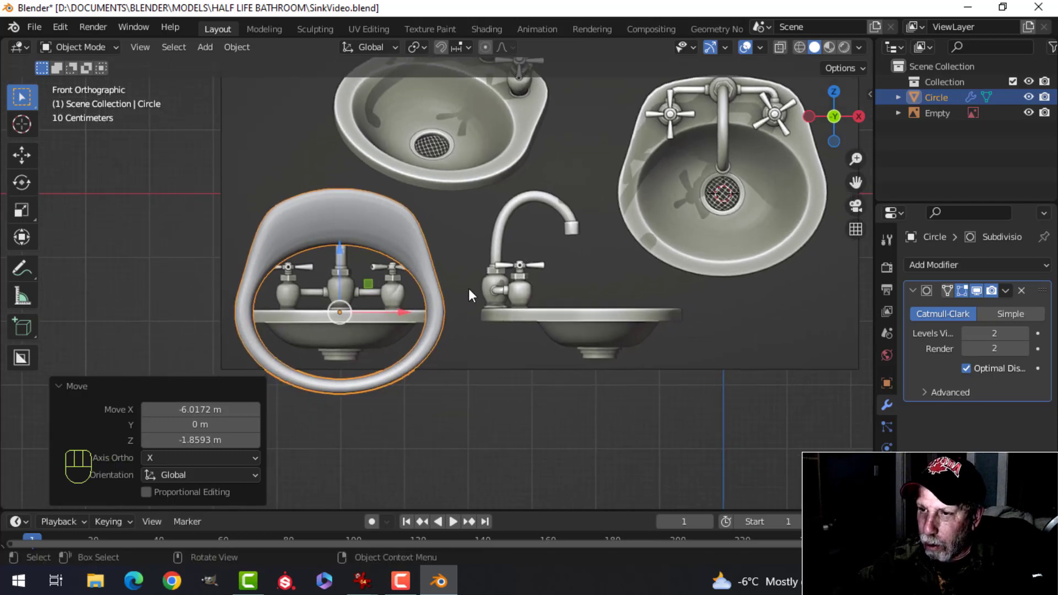
- Rotate the whole rim mesh -90° about the X axis in Edit Mode and return to front view
{"action": "key", "text": "Tab"}
{"action": "key", "text": "a"}
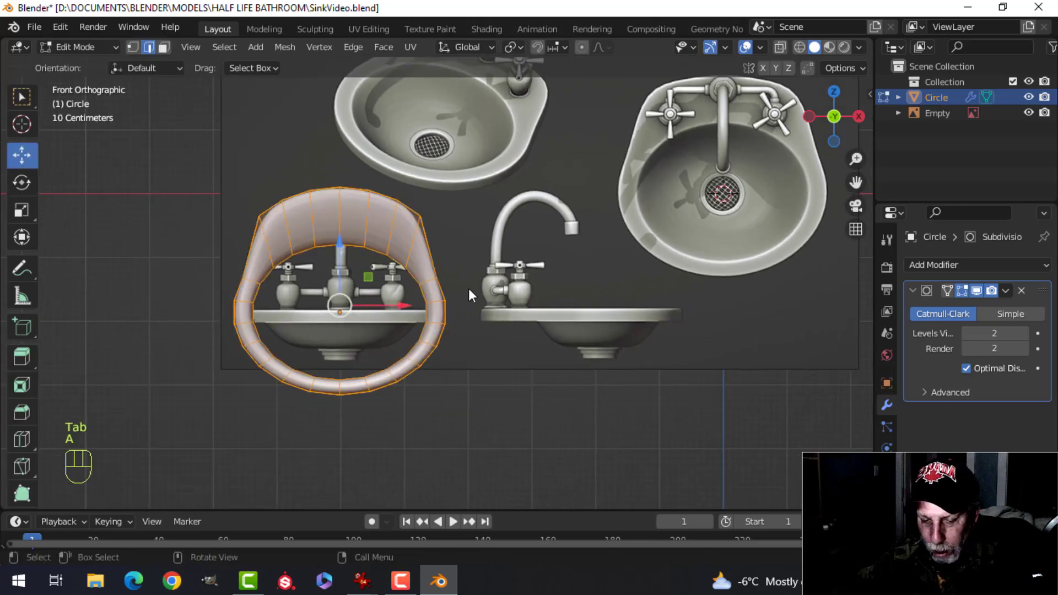
{"action": "type", "text": "rx-90"}
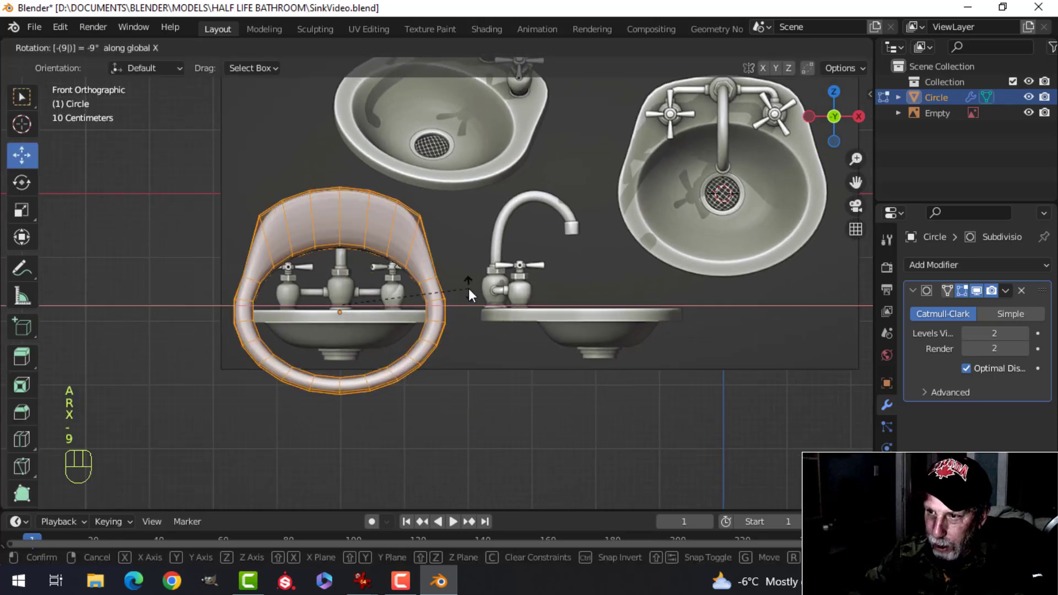
{"action": "left_click", "coordinate": [469, 289]}
{"action": "mouse_move", "coordinate": [471, 285]}
{"action": "middle_mouse_down"}
{"action": "mouse_move", "coordinate": [461, 330]}
{"action": "mouse_move", "coordinate": [385, 364]}
{"action": "mouse_move", "coordinate": [454, 299]}
{"action": "middle_mouse_up"}
{"action": "key", "text": "KP_1"}
{"action": "scroll", "coordinate": [385, 362], "scroll_direction": "up", "scroll_amount": 3}
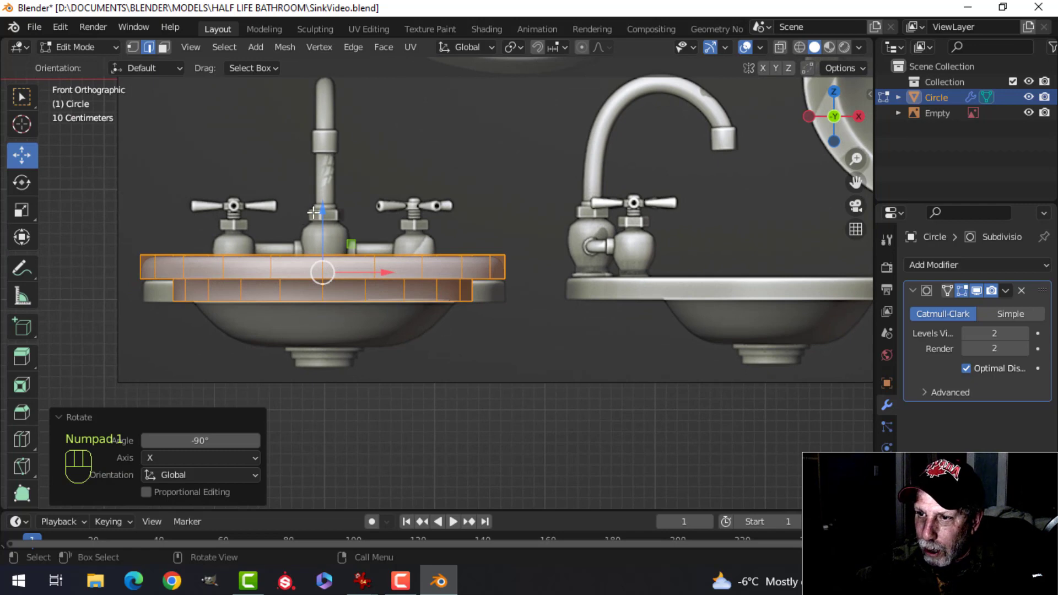
- Lower the rim mesh about 0.2 m along Z and fine-tune its position to match the rim in the front reference
{"action": "left_click_drag", "start_coordinate": [325, 212], "coordinate": [328, 238]}
{"action": "scroll", "coordinate": [328, 256], "scroll_direction": "up", "scroll_amount": 3}
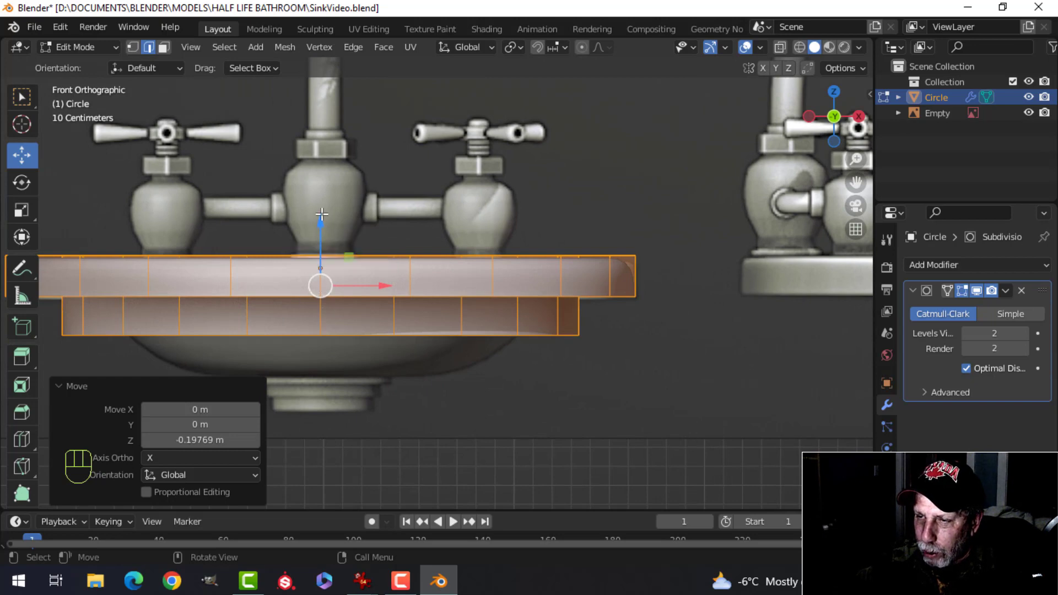
{"action": "middle_click_drag", "start_coordinate": [331, 248], "coordinate": [353, 261]}
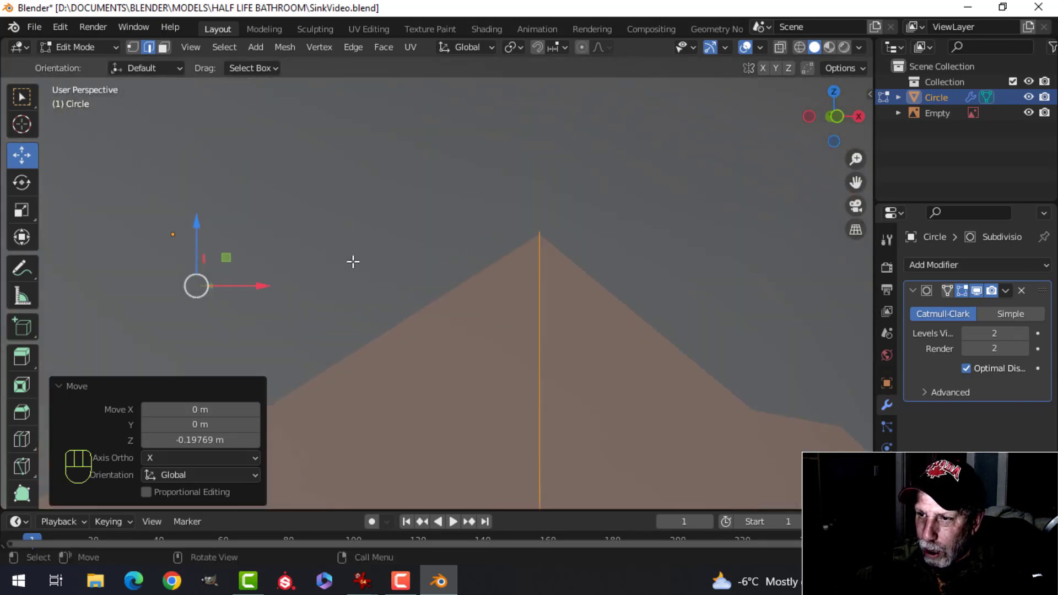
{"action": "key", "text": "KP_1"}
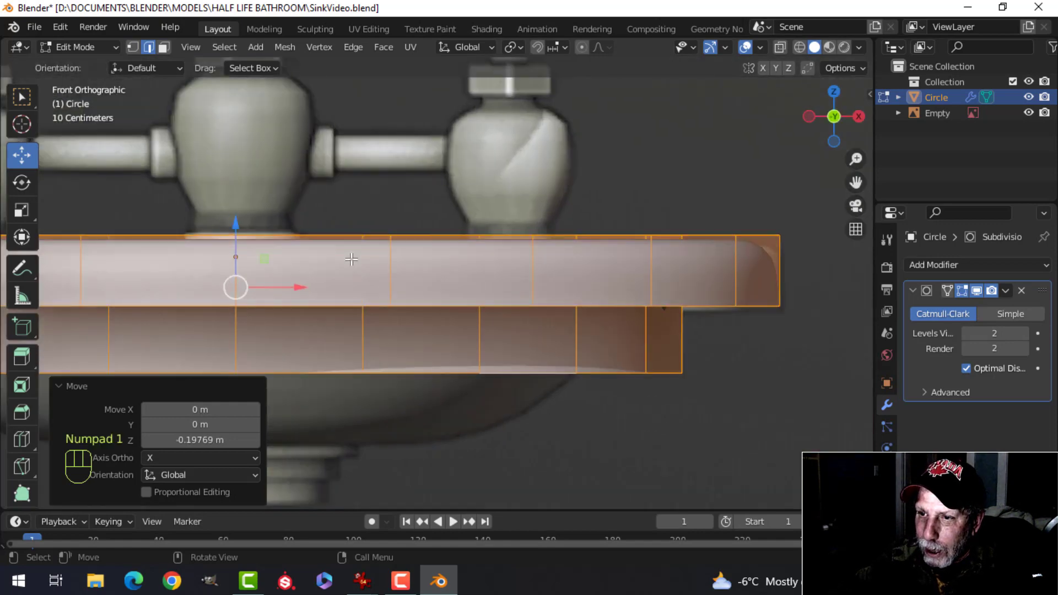
{"action": "key", "text": "g"}
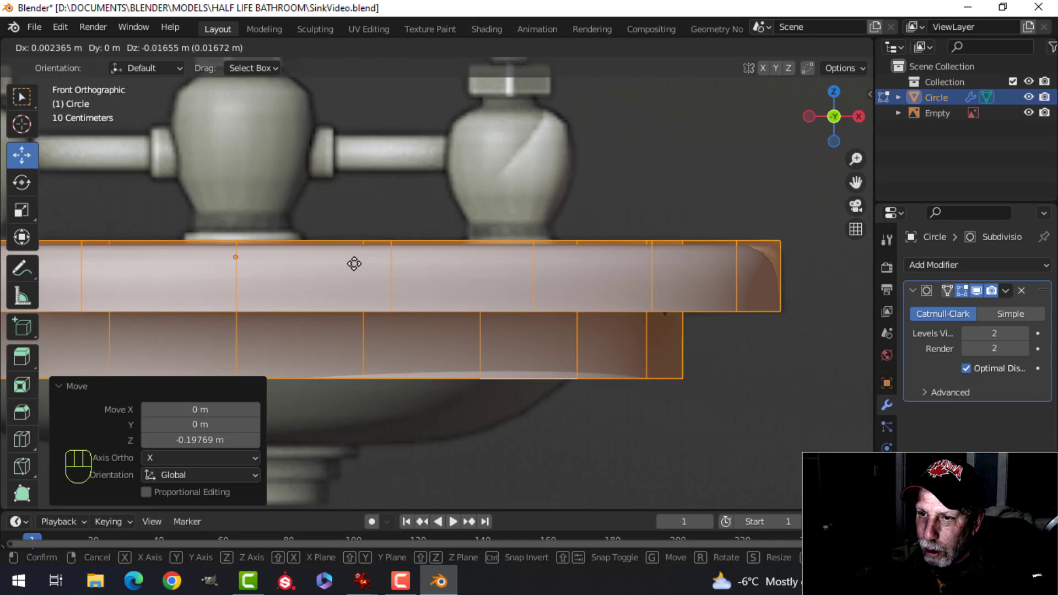
{"action": "left_click", "coordinate": [354, 264]}
{"action": "scroll", "coordinate": [392, 164], "scroll_direction": "down", "scroll_amount": 5}
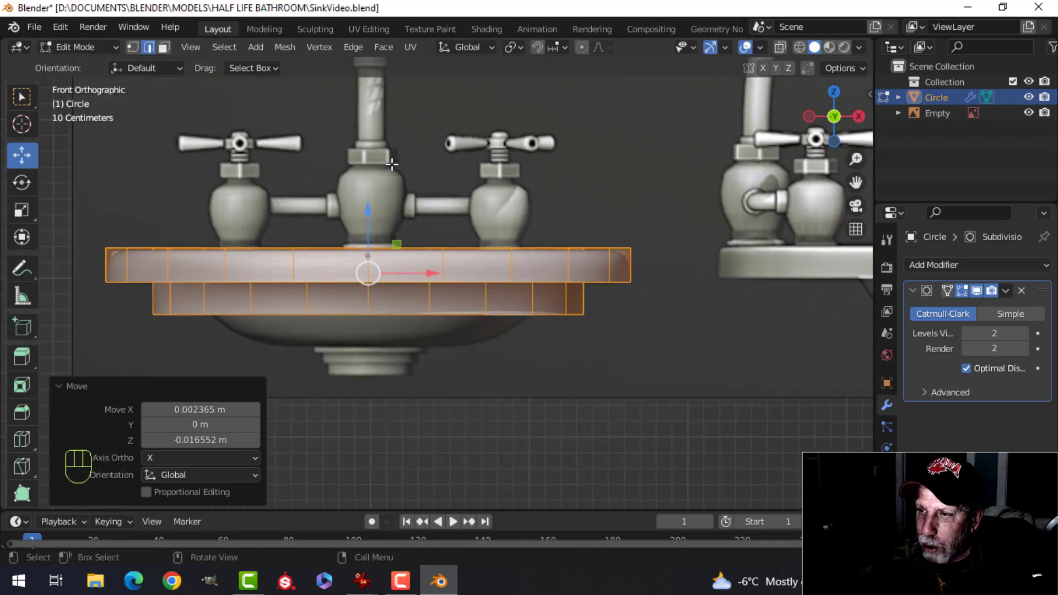
- Switch to wireframe display and scale the whole mesh to about 0.988 to fit the reference rim's width
{"action": "key", "text": "z"}
{"action": "left_click", "coordinate": [275, 164]}
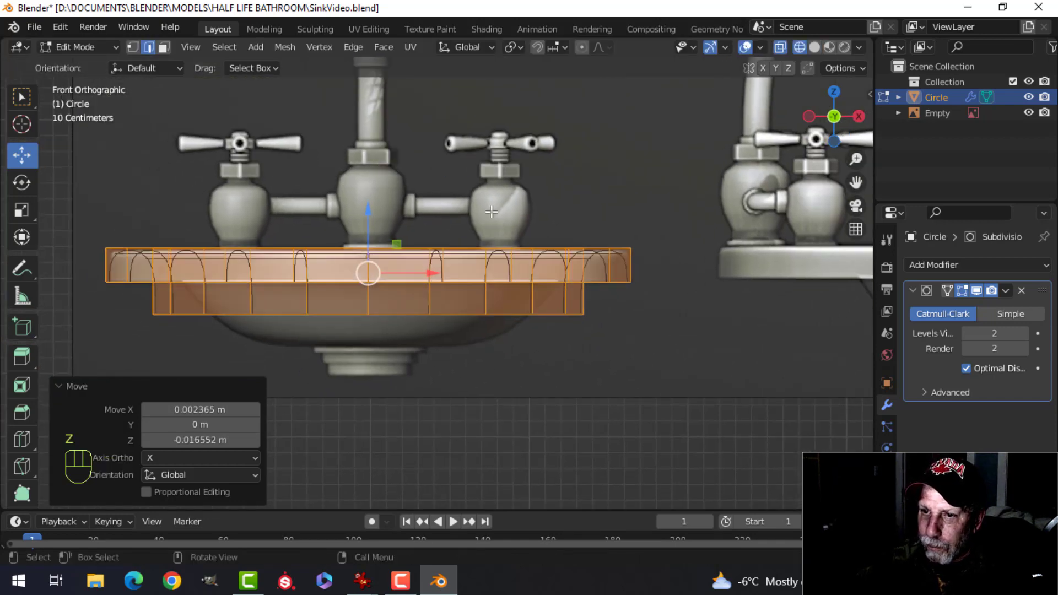
{"action": "key", "text": "s"}
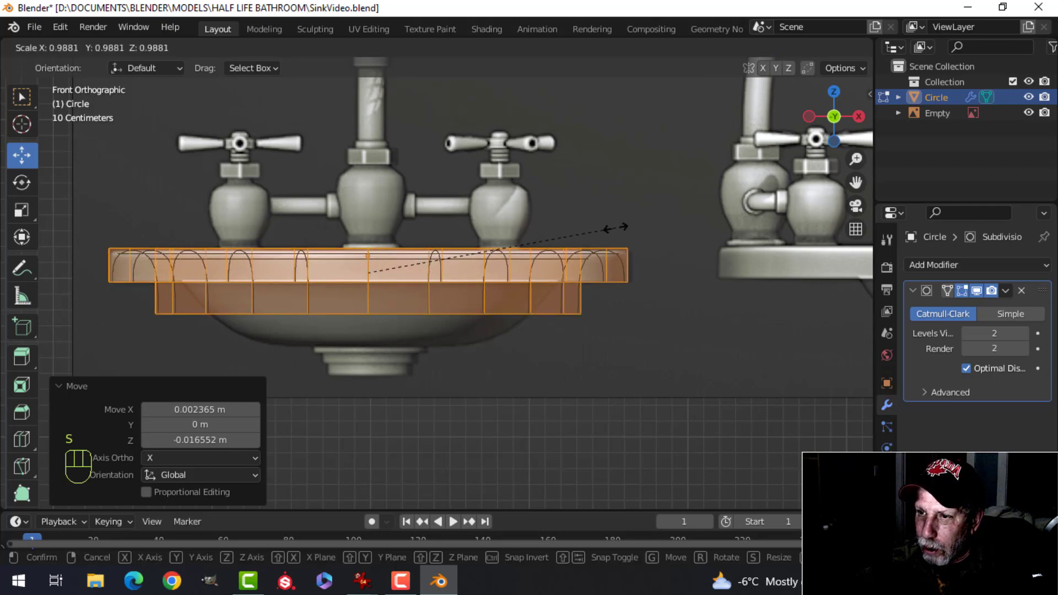
{"action": "left_click", "coordinate": [617, 226]}
{"action": "scroll", "coordinate": [367, 254], "scroll_direction": "up", "scroll_amount": 1}
{"action": "scroll", "coordinate": [367, 254], "scroll_direction": "down", "scroll_amount": 2}
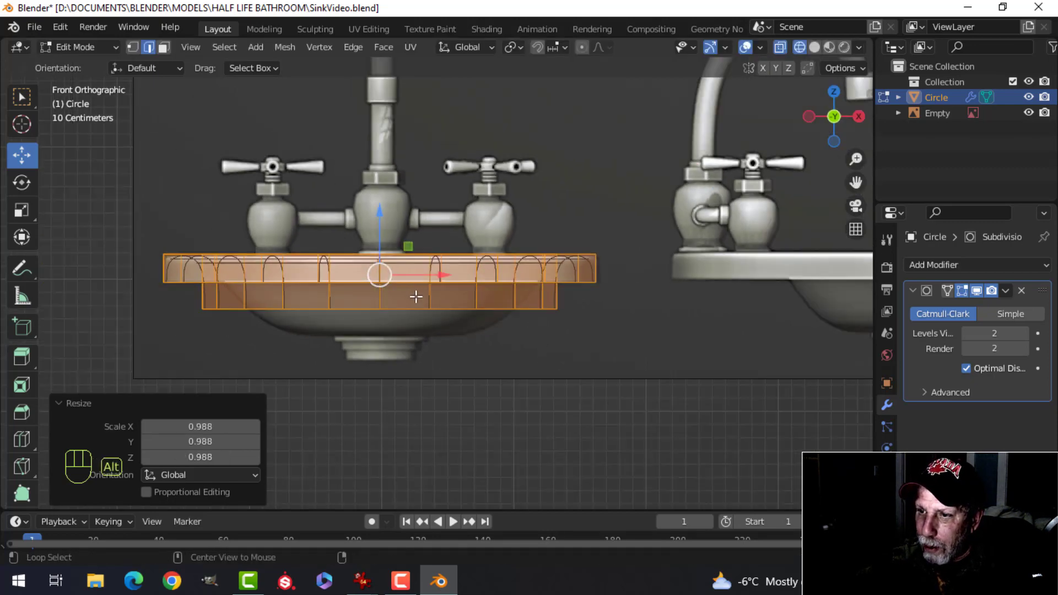
- Lower the basin's bottom edge loop about 0.18 m along Z and scale it to about 0.626 to taper the bowl
{"action": "key", "text": "alt+a"}
{"action": "left_click", "coordinate": [386, 309], "text": "alt"}
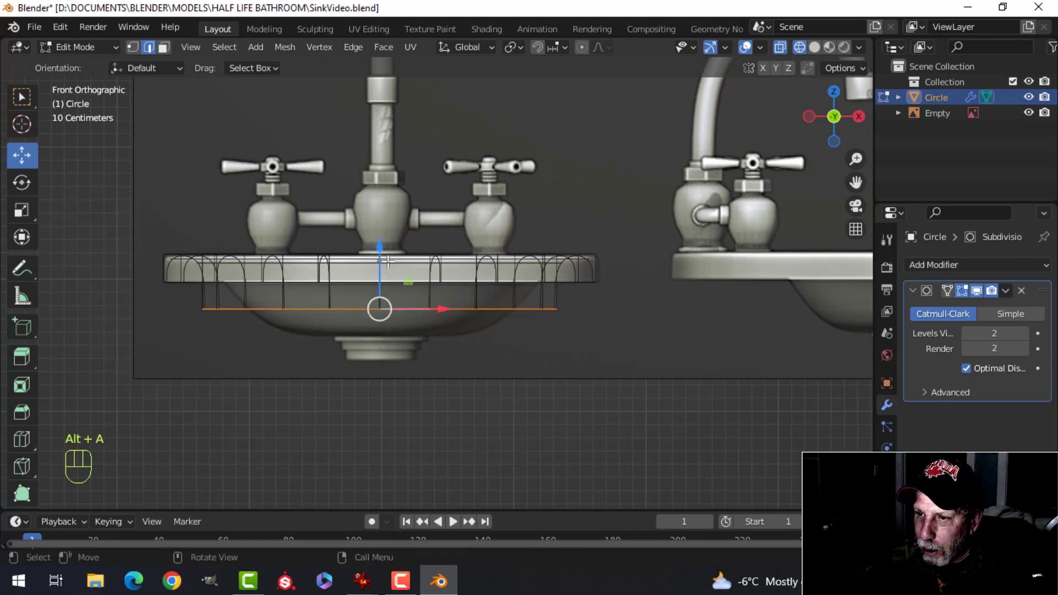
{"action": "left_click_drag", "start_coordinate": [385, 254], "coordinate": [388, 282]}
{"action": "key", "text": "s"}
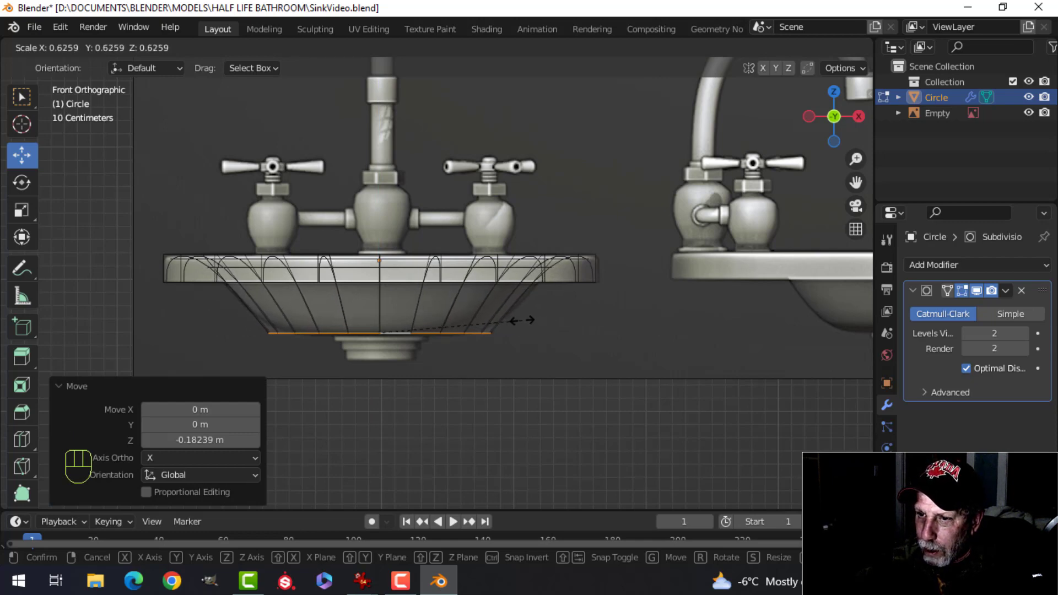
{"action": "left_click", "coordinate": [521, 320]}
{"action": "middle_click_drag", "start_coordinate": [497, 237], "coordinate": [440, 287]}
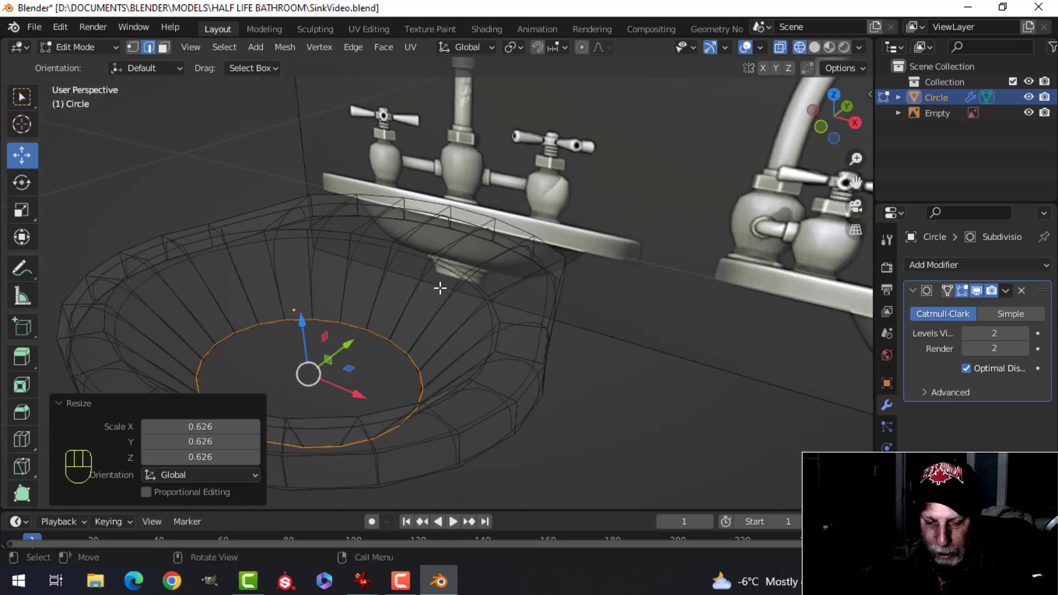
- Return to solid display and add a loop cut around the rim's outer side wall, slid toward the top edge by about 0.406
{"action": "key", "text": "z"}
{"action": "left_click", "coordinate": [538, 287]}
{"action": "mouse_move", "coordinate": [538, 287]}
{"action": "middle_mouse_down"}
{"action": "mouse_move", "coordinate": [443, 246]}
{"action": "mouse_move", "coordinate": [433, 269]}
{"action": "middle_mouse_up"}
{"action": "key", "text": "ctrl+r"}
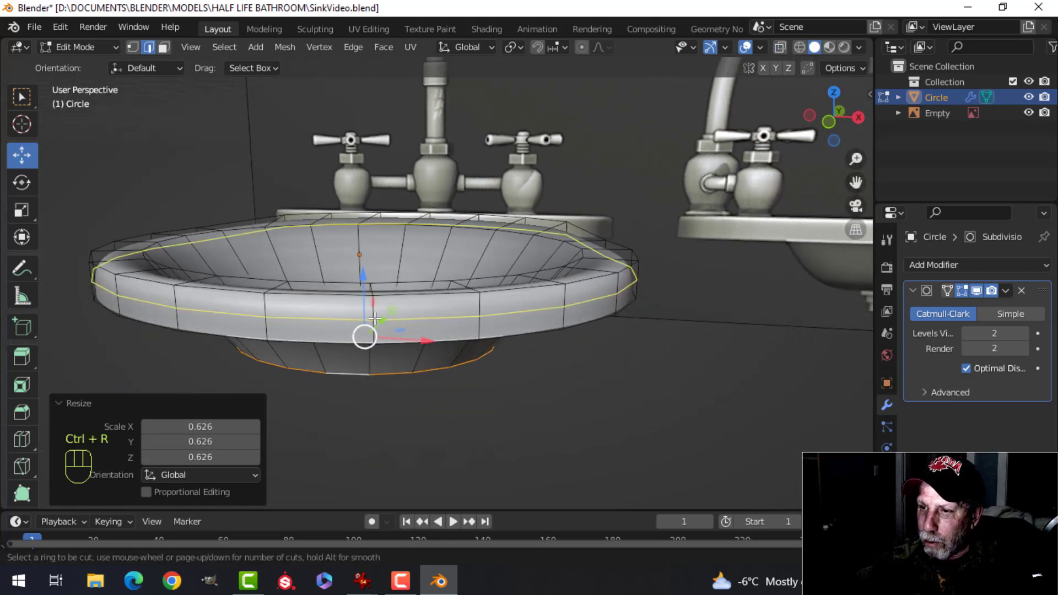
{"action": "left_click", "coordinate": [375, 317]}
{"action": "left_click", "coordinate": [375, 308]}
{"action": "middle_click_drag", "start_coordinate": [374, 308], "coordinate": [367, 232]}
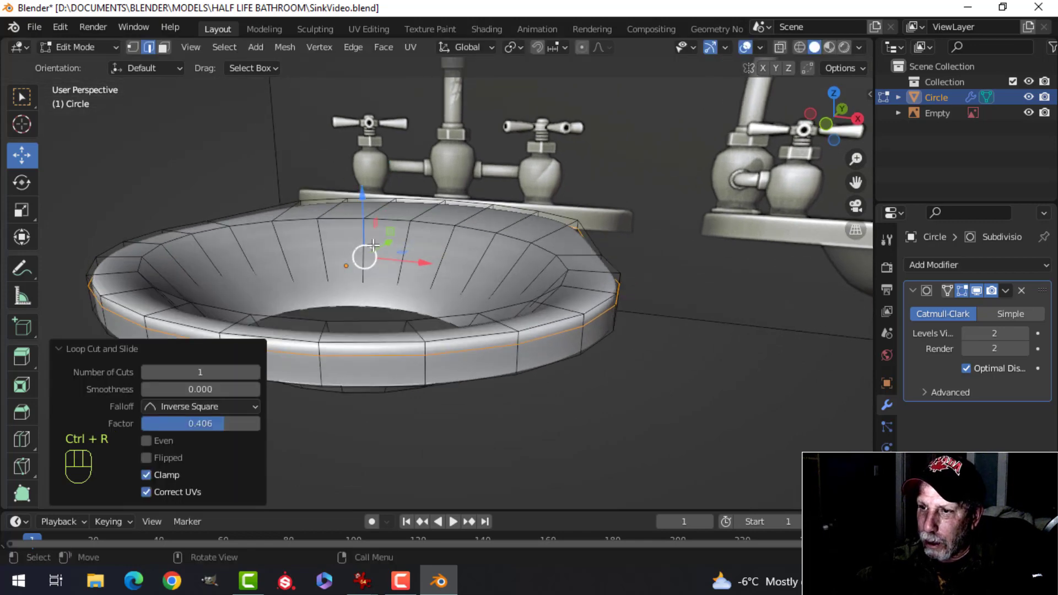
- Add a loop cut inside the bowl just below the rim and check the smoothed basin in Object Mode
{"action": "key", "text": "ctrl+r"}
{"action": "left_click", "coordinate": [367, 227]}
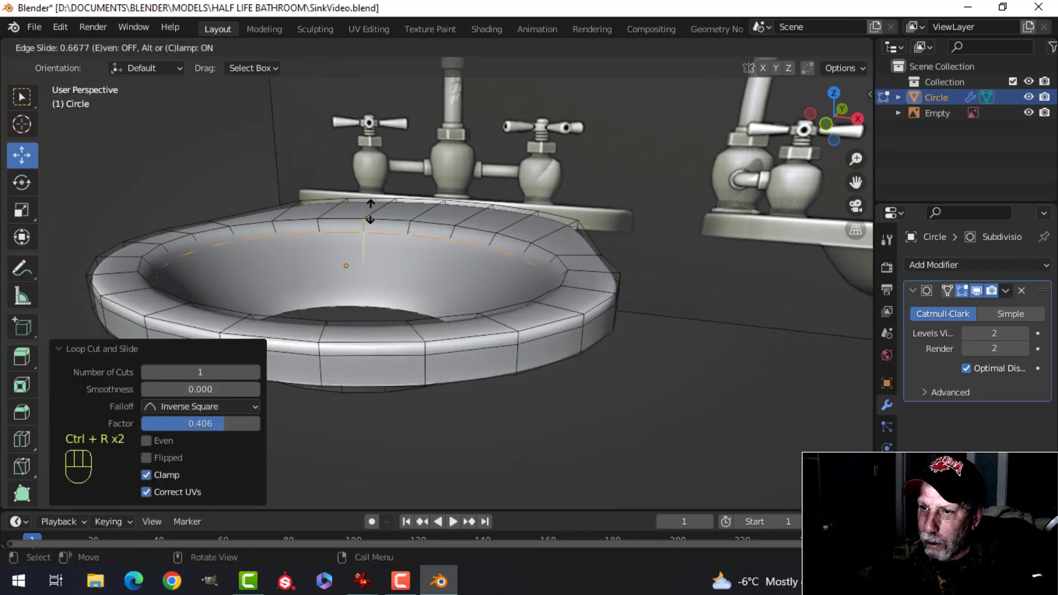
{"action": "left_click", "coordinate": [371, 203]}
{"action": "key", "text": "Tab"}
{"action": "middle_click_drag", "start_coordinate": [425, 236], "coordinate": [420, 264]}
{"action": "key", "text": "Tab"}
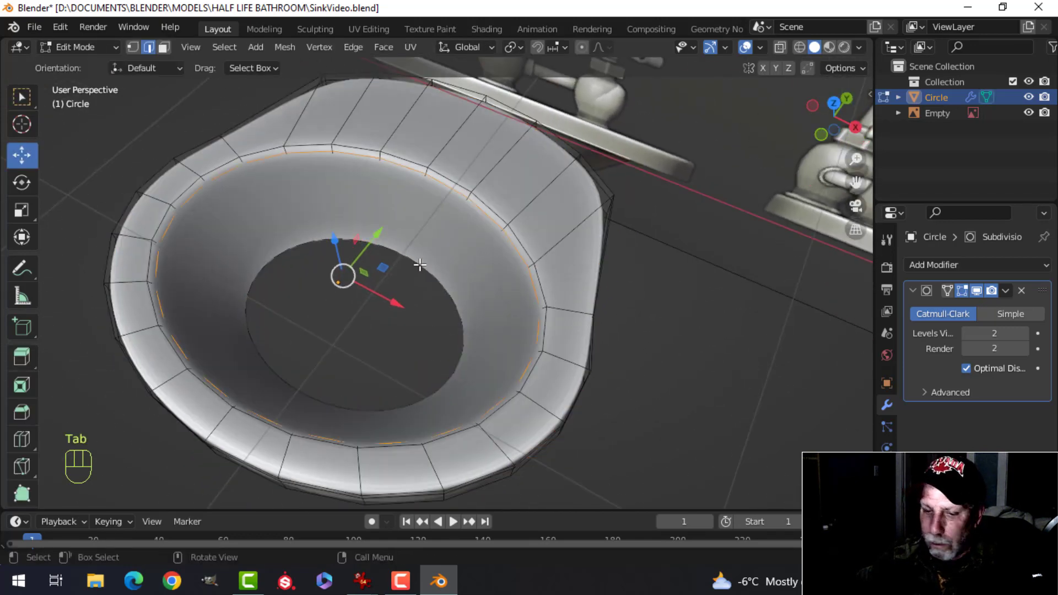
- Fill the bowl's bottom opening with a face and inset it about 0.27 m
{"action": "key", "text": "2"}
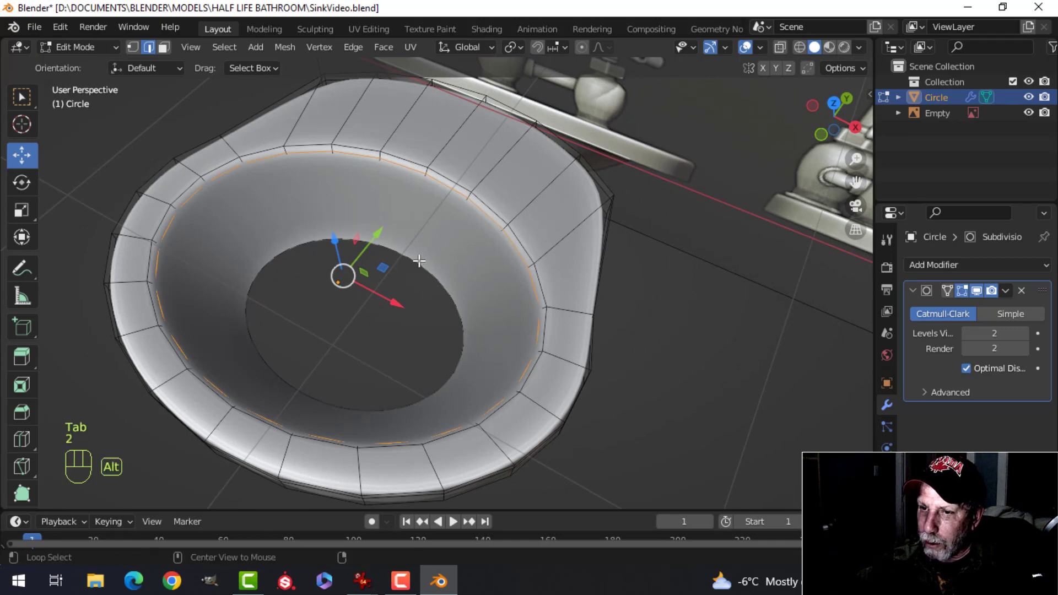
{"action": "key", "text": "alt+a"}
{"action": "left_click", "coordinate": [422, 261], "text": "alt+shift"}
{"action": "middle_click_drag", "start_coordinate": [422, 262], "coordinate": [468, 243]}
{"action": "key", "text": "f"}
{"action": "key", "text": "i"}
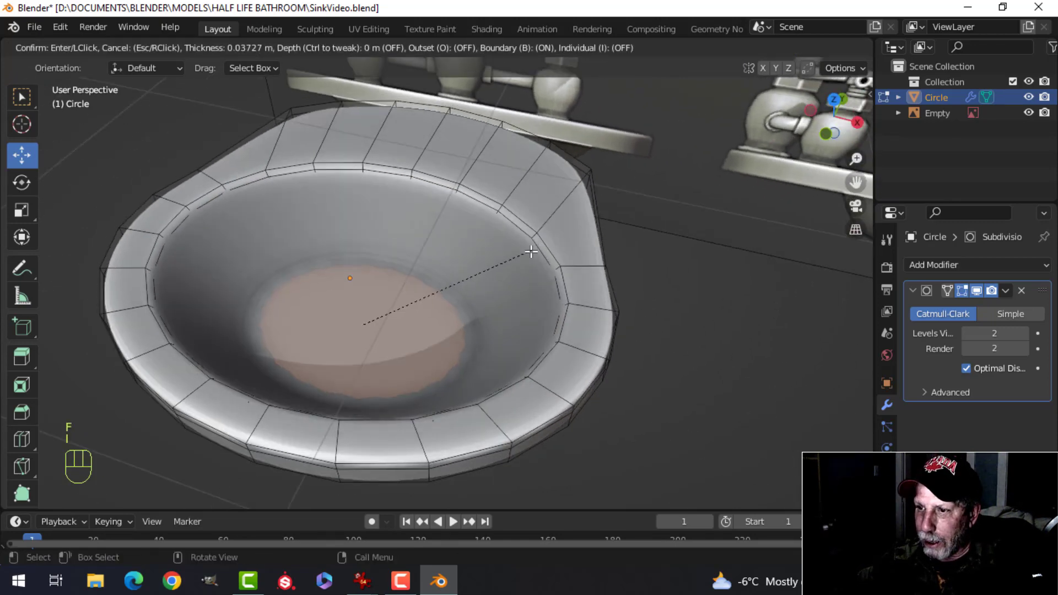
{"action": "left_click", "coordinate": [499, 255]}
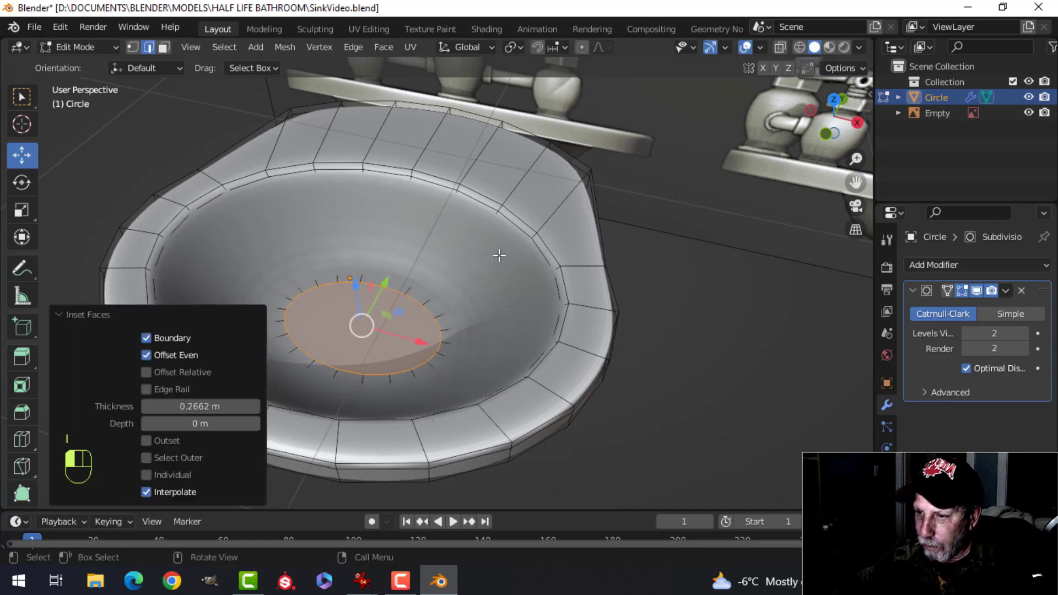
- Scale the inset bottom face along X to about 0.685 in top view to make it round
{"action": "key", "text": "KP_7"}
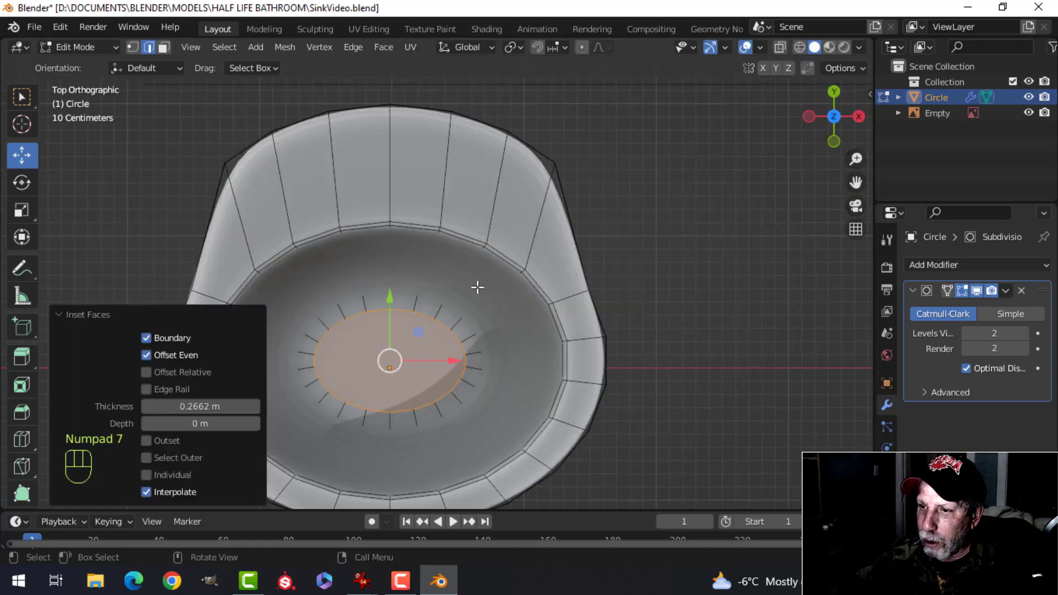
{"action": "scroll", "coordinate": [478, 288], "scroll_direction": "down", "scroll_amount": 2}
{"action": "middle_click_drag", "start_coordinate": [482, 288], "coordinate": [491, 251], "text": "shift"}
{"action": "scroll", "coordinate": [490, 252], "scroll_direction": "down", "scroll_amount": 1}
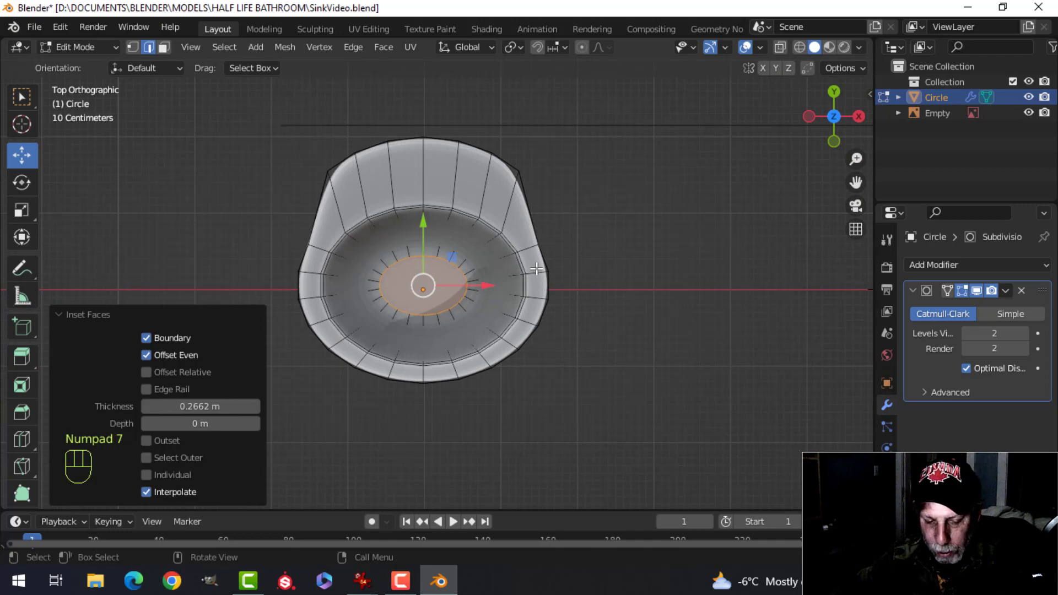
{"action": "key", "text": "s"}
{"action": "key", "text": "x"}
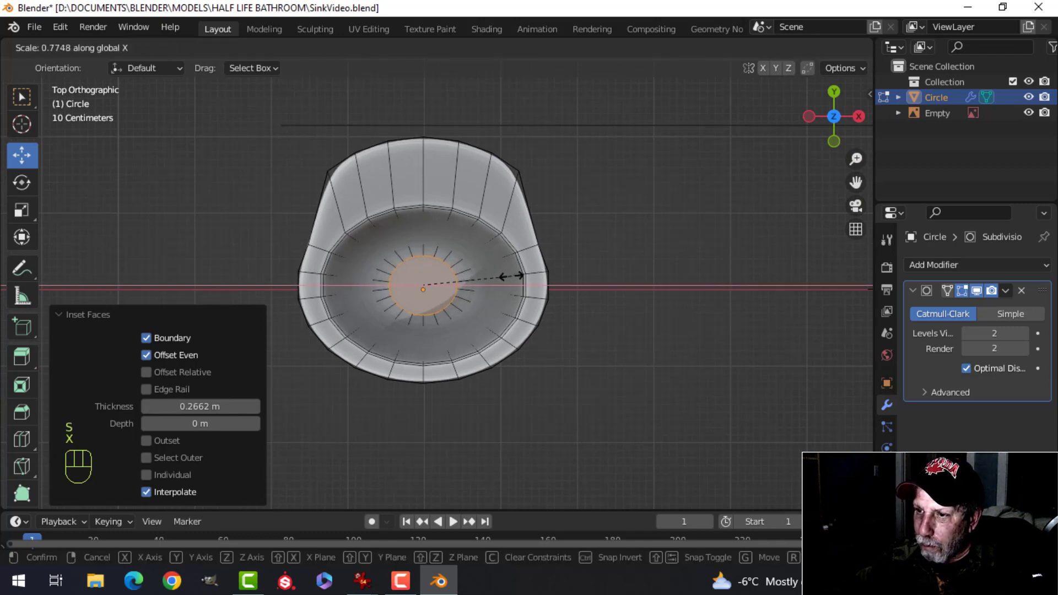
{"action": "left_click", "coordinate": [501, 277]}
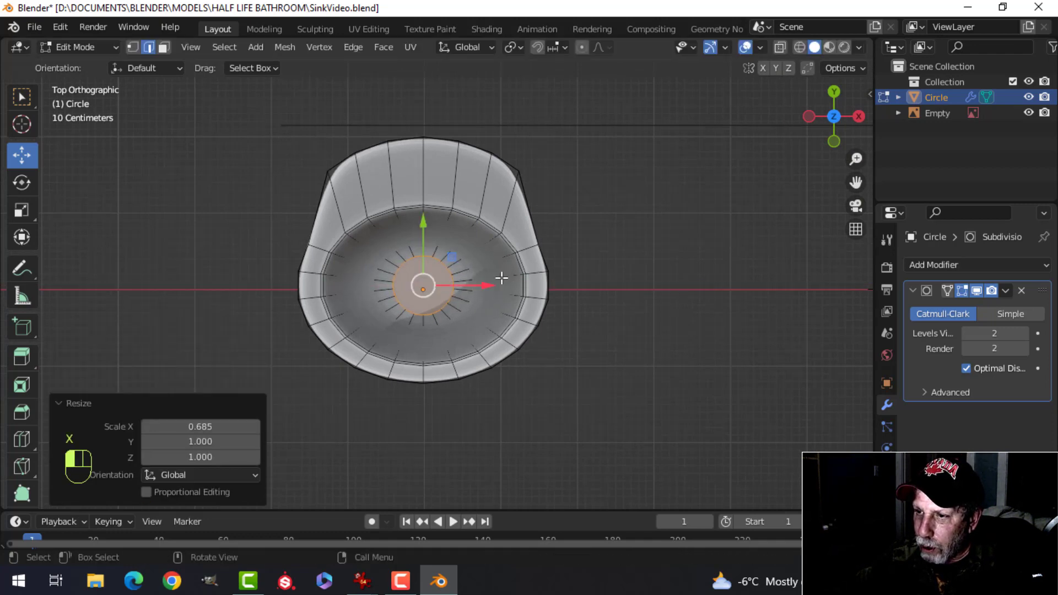
- Delete the round inset face at the bottom of the bowl to open the drain hole
{"action": "scroll", "coordinate": [502, 278], "scroll_direction": "up", "scroll_amount": 3}
{"action": "middle_click_drag", "start_coordinate": [492, 279], "coordinate": [496, 503]}
{"action": "middle_click_drag", "start_coordinate": [502, 471], "coordinate": [460, 259]}
{"action": "scroll", "coordinate": [465, 243], "scroll_direction": "down", "scroll_amount": 4}
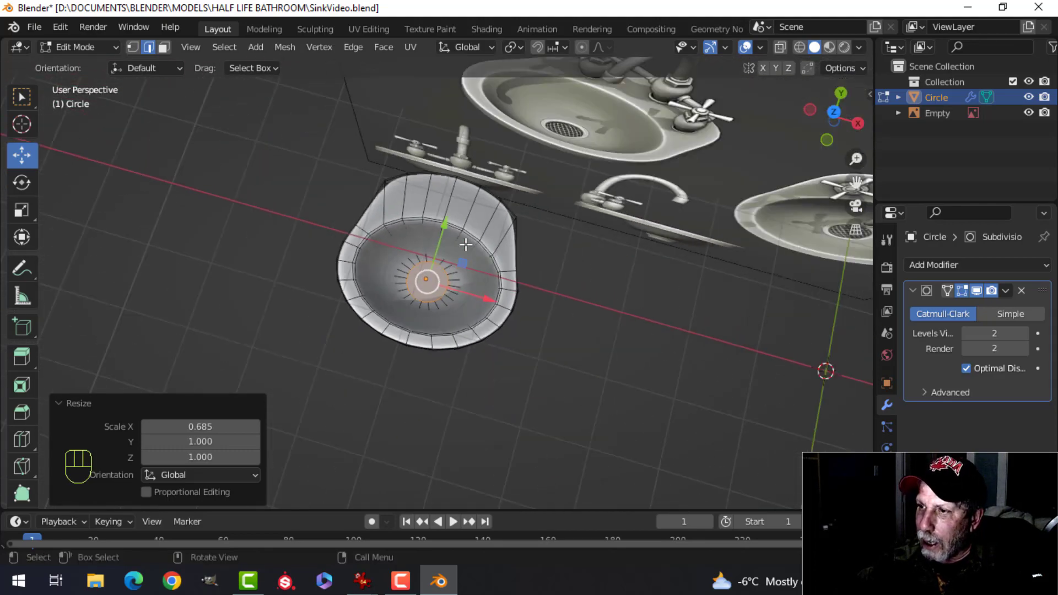
{"action": "middle_click_drag", "start_coordinate": [613, 218], "coordinate": [505, 303], "text": "shift"}
{"action": "middle_click_drag", "start_coordinate": [649, 295], "coordinate": [657, 215]}
{"action": "scroll", "coordinate": [540, 276], "scroll_direction": "up", "scroll_amount": 4}
{"action": "key", "text": "x"}
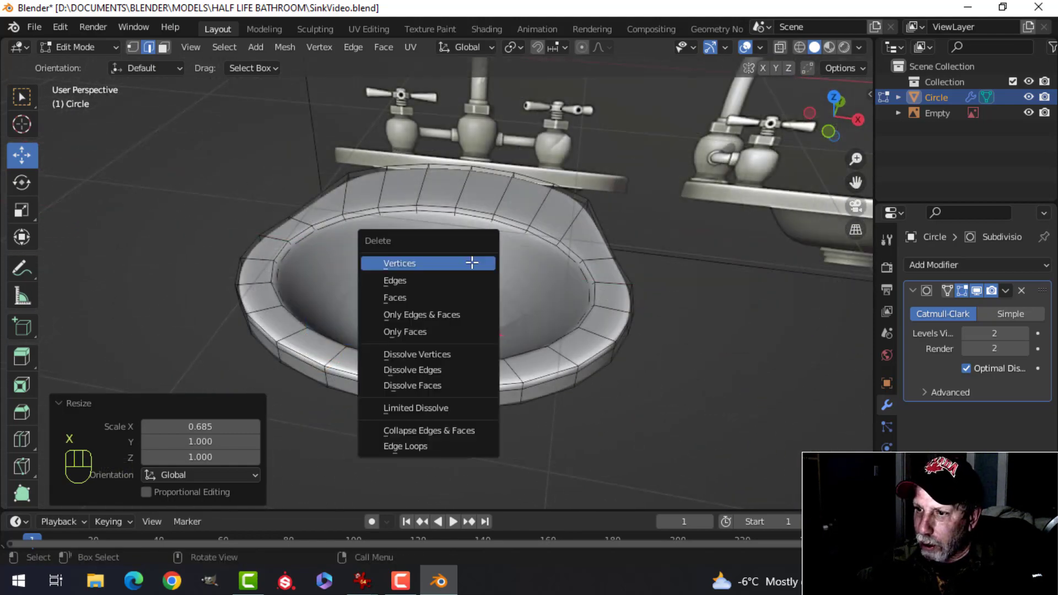
{"action": "left_click", "coordinate": [434, 298]}
{"action": "scroll", "coordinate": [437, 302], "scroll_direction": "up", "scroll_amount": 4}
{"action": "middle_click_drag", "start_coordinate": [438, 305], "coordinate": [441, 246]}
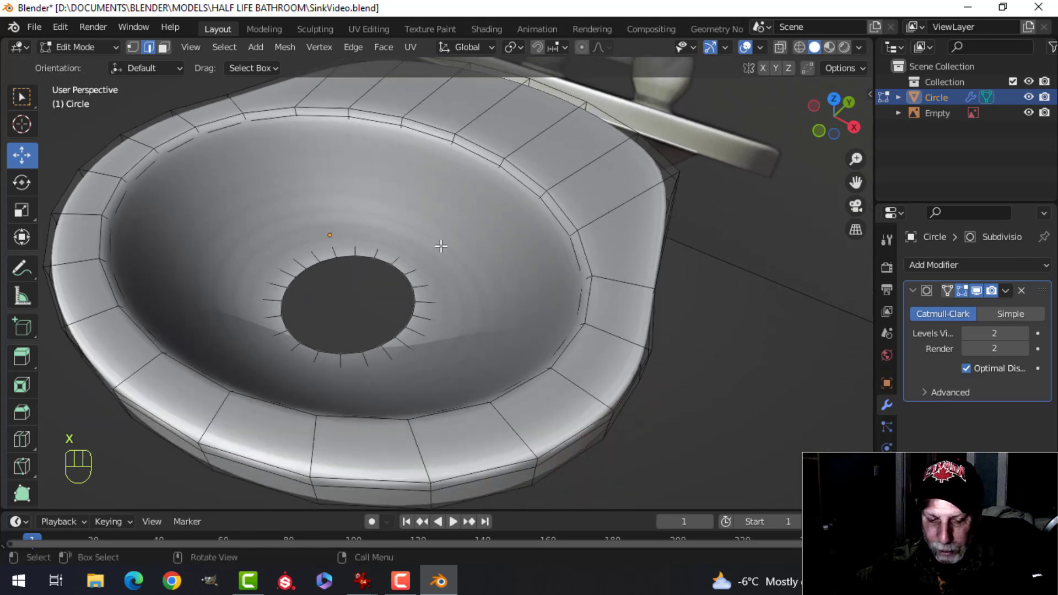
- Select the drain hole's edge loop and scale it down slightly
{"action": "left_click", "coordinate": [390, 264], "text": "alt+shift"}
{"action": "key", "text": "s"}
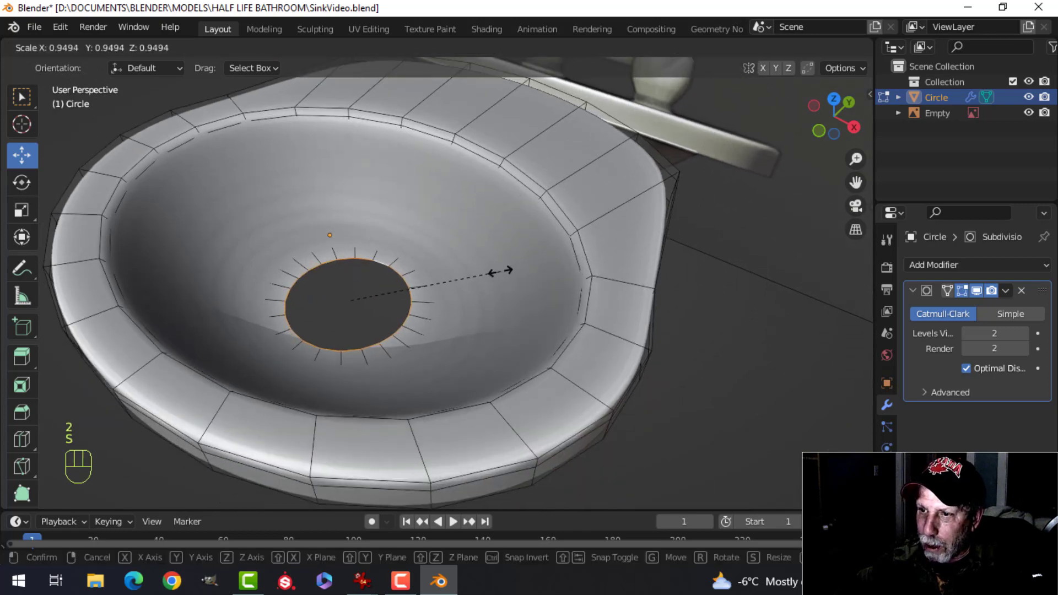
{"action": "left_click", "coordinate": [485, 274]}
- Extrude the drain hole's edge loop and lower it about 0.18 m along Z to form the drain wall
{"action": "middle_click_drag", "start_coordinate": [484, 274], "coordinate": [477, 251]}
{"action": "key", "text": "e"}
{"action": "right_click", "coordinate": [386, 219]}
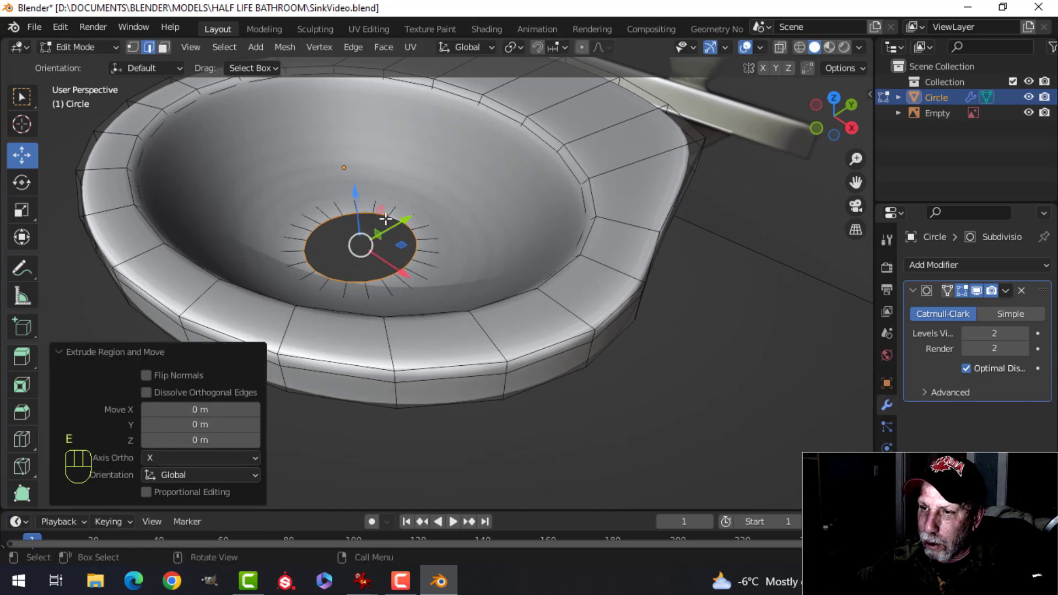
{"action": "left_click_drag", "start_coordinate": [360, 192], "coordinate": [371, 218]}
{"action": "middle_click_drag", "start_coordinate": [435, 224], "coordinate": [421, 253]}
{"action": "scroll", "coordinate": [421, 254], "scroll_direction": "up", "scroll_amount": 1}
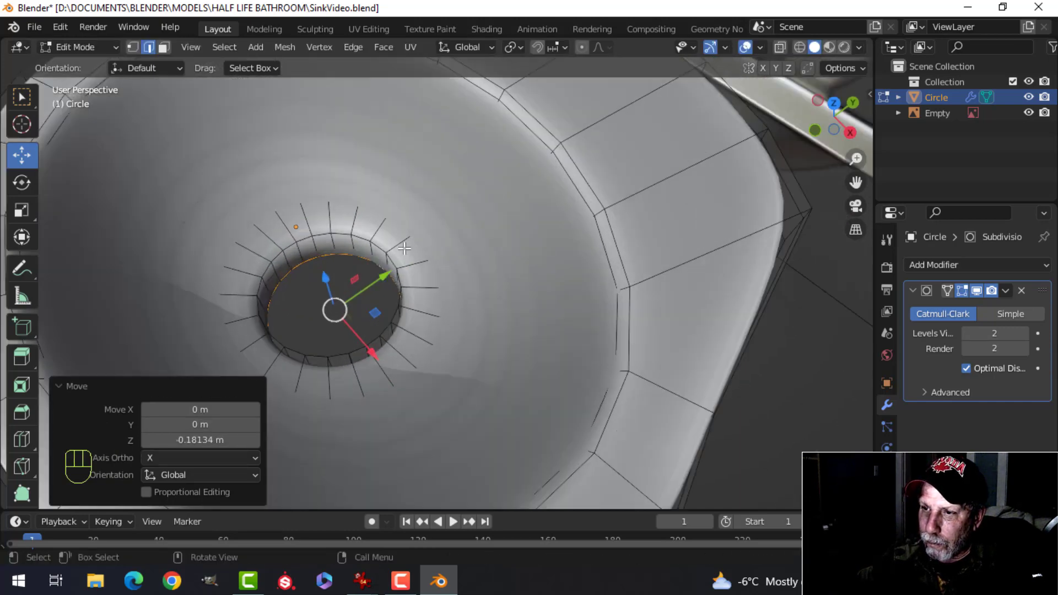
- Bevel the upper edge loop of the drain hole with 2 segments and a width of about 0.096 m
{"action": "key", "text": "alt+a"}
{"action": "left_click", "coordinate": [367, 251], "text": "alt"}
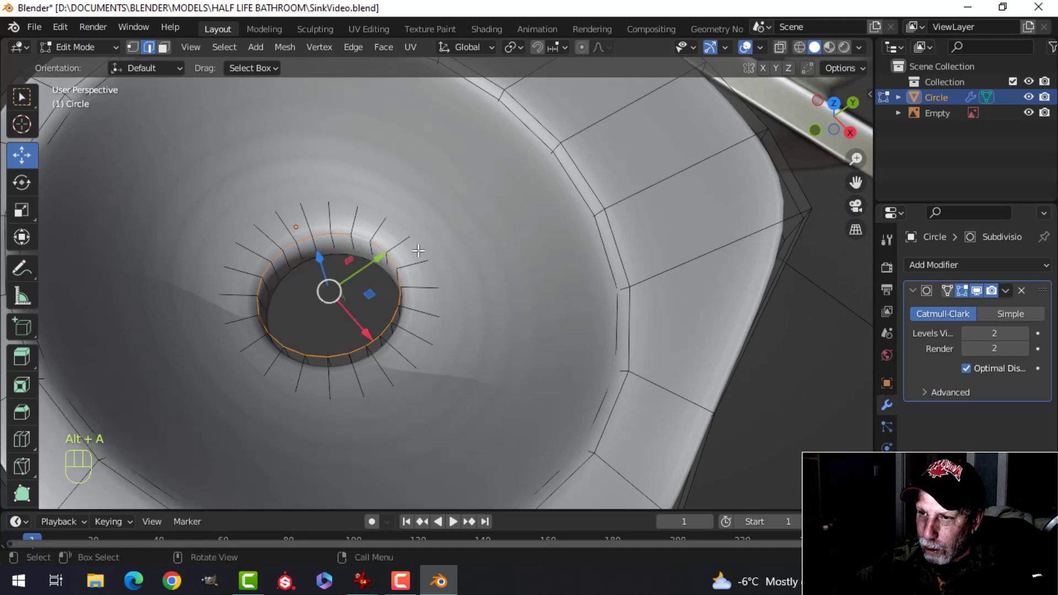
{"action": "middle_click_drag", "start_coordinate": [366, 251], "coordinate": [444, 226]}
{"action": "key", "text": "ctrl+b"}
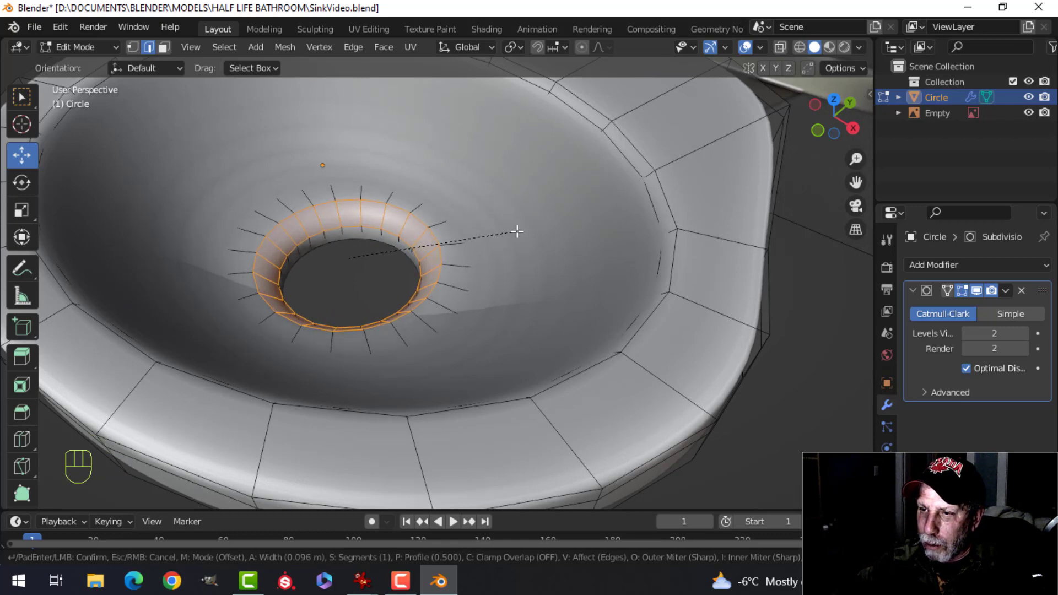
{"action": "scroll", "coordinate": [517, 232], "scroll_direction": "up", "scroll_amount": 1}
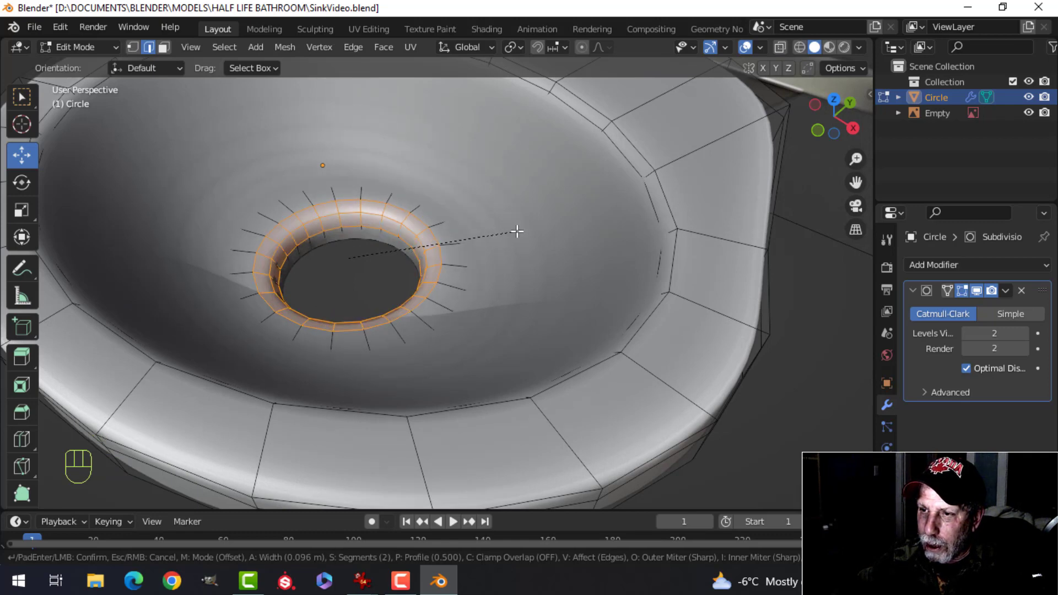
{"action": "left_click", "coordinate": [517, 232]}
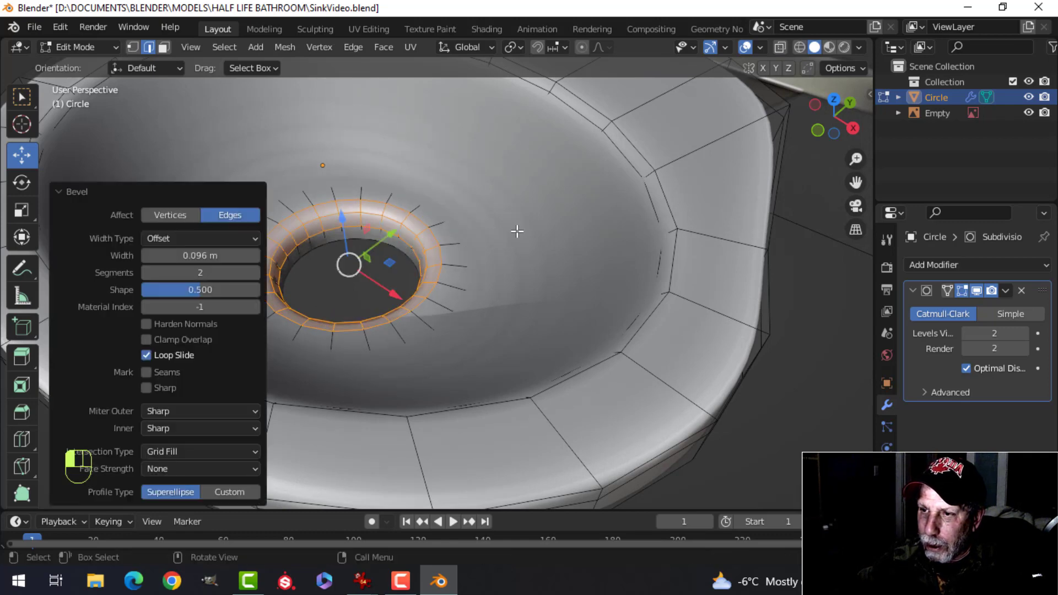
- Duplicate the three face loops lining the drain hole, raise the copy above the hole and separate it into its own object
{"action": "key", "text": "alt+a"}
{"action": "key", "text": "3"}
{"action": "left_click", "coordinate": [333, 210], "text": "alt"}
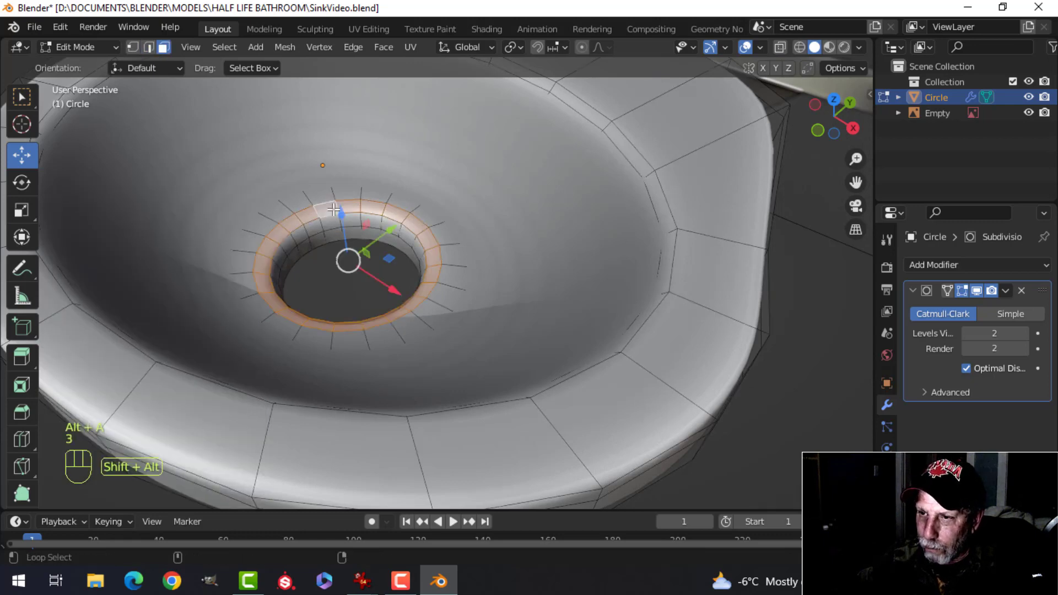
{"action": "scroll", "coordinate": [343, 227], "scroll_direction": "up", "scroll_amount": 1}
{"action": "left_click", "coordinate": [317, 203], "text": "alt+shift"}
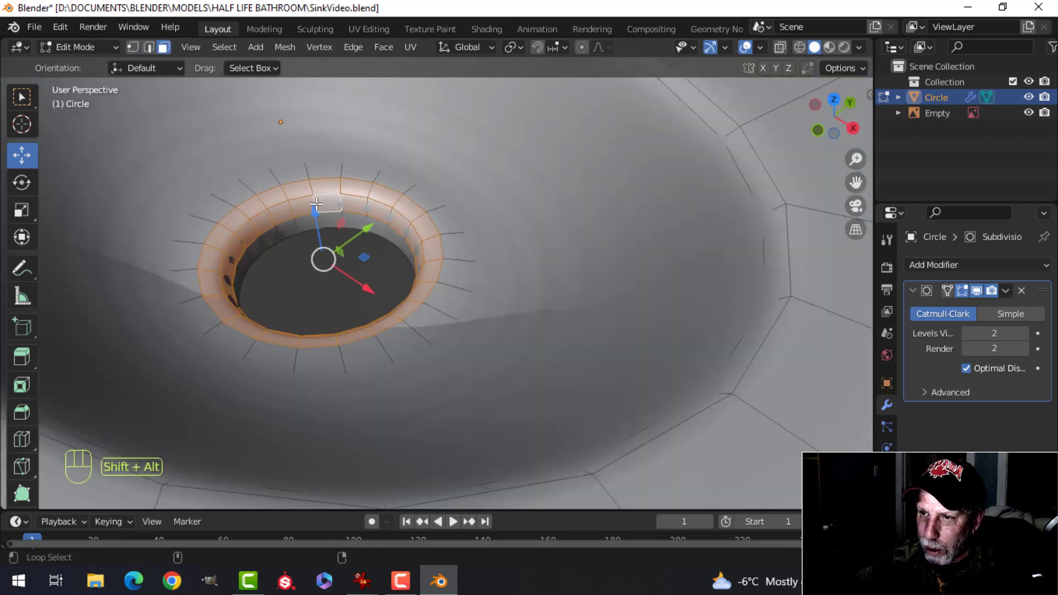
{"action": "left_click", "coordinate": [318, 220], "text": "alt+shift"}
{"action": "scroll", "coordinate": [337, 224], "scroll_direction": "down", "scroll_amount": 3}
{"action": "middle_click_drag", "start_coordinate": [370, 232], "coordinate": [402, 218]}
{"action": "middle_click_drag", "start_coordinate": [401, 218], "coordinate": [406, 206]}
{"action": "key", "text": "shift+d"}
{"action": "left_click", "coordinate": [406, 207]}
{"action": "left_click_drag", "start_coordinate": [392, 191], "coordinate": [459, 154]}
{"action": "key", "text": "p"}
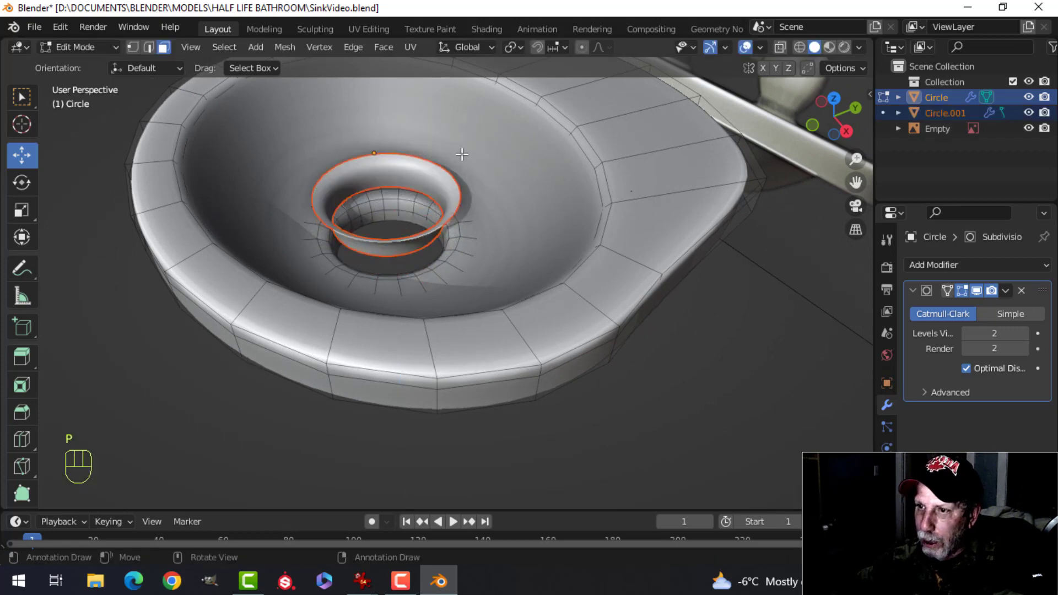
- Extrude the top outer edge loop of the separated drain ring and lower it about 0.052 m along Z to form a lip
{"action": "key", "text": "Tab"}
{"action": "left_click", "coordinate": [412, 168]}
{"action": "mouse_move", "coordinate": [450, 184]}
{"action": "middle_mouse_down"}
{"action": "mouse_move", "coordinate": [404, 205]}
{"action": "mouse_move", "coordinate": [425, 190]}
{"action": "mouse_move", "coordinate": [455, 203]}
{"action": "middle_mouse_up"}
{"action": "scroll", "coordinate": [425, 190], "scroll_direction": "up", "scroll_amount": 1}
{"action": "key", "text": "Tab"}
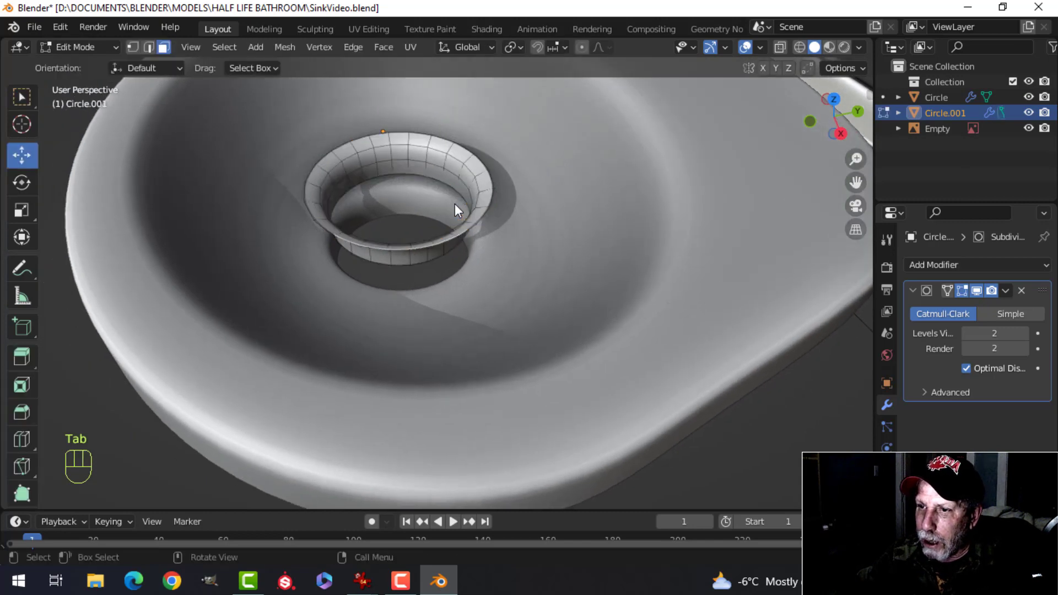
{"action": "key", "text": "2"}
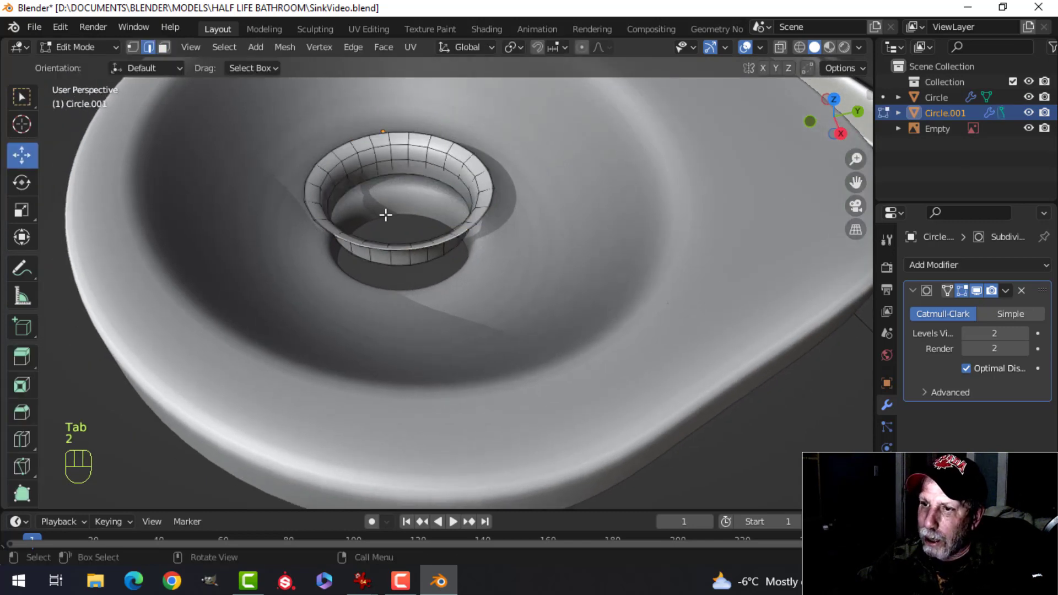
{"action": "left_click", "coordinate": [326, 162], "text": "alt+shift"}
{"action": "mouse_move", "coordinate": [410, 225]}
{"action": "middle_mouse_down"}
{"action": "mouse_move", "coordinate": [408, 204]}
{"action": "mouse_move", "coordinate": [411, 222]}
{"action": "middle_mouse_up"}
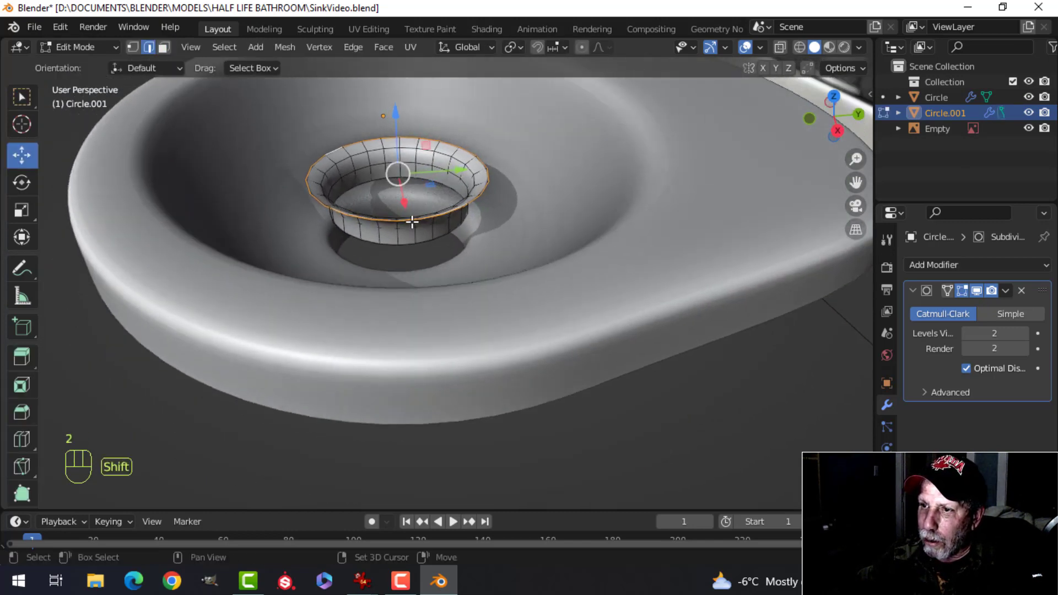
{"action": "key", "text": "e"}
{"action": "right_click", "coordinate": [411, 220]}
{"action": "key", "text": "g"}
{"action": "key", "text": "z"}
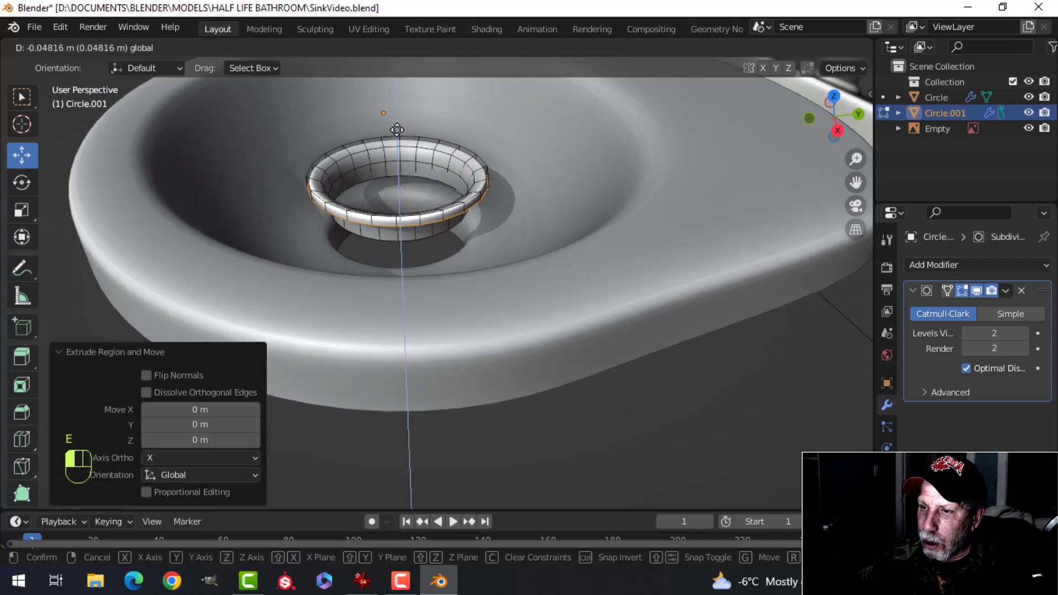
{"action": "left_click", "coordinate": [408, 193]}
- Bevel the upper edge loop of the ring's lip with 2 segments and a width of about 0.018 m
{"action": "scroll", "coordinate": [408, 193], "scroll_direction": "up", "scroll_amount": 2}
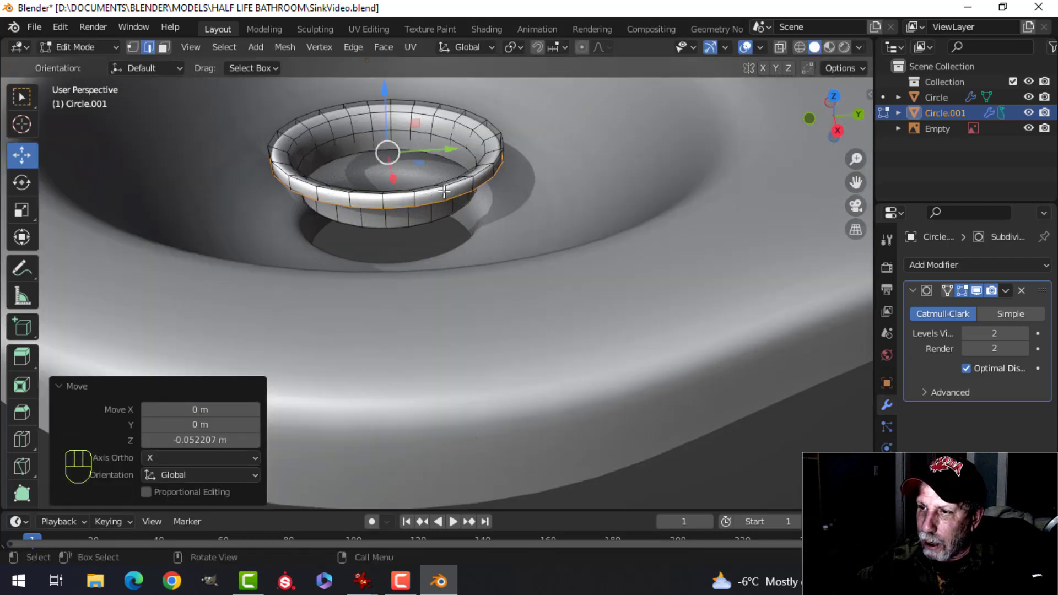
{"action": "key", "text": "alt+a"}
{"action": "left_click", "coordinate": [495, 161], "text": "alt"}
{"action": "scroll", "coordinate": [508, 189], "scroll_direction": "up", "scroll_amount": 2}
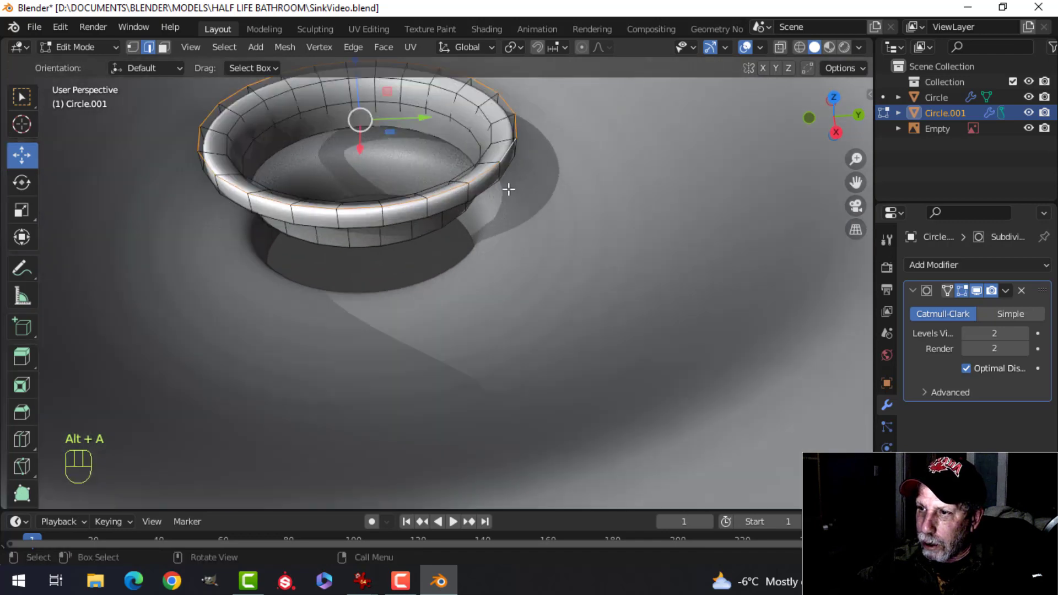
{"action": "scroll", "coordinate": [508, 189], "scroll_direction": "up", "scroll_amount": 2}
{"action": "key", "text": "ctrl+b"}
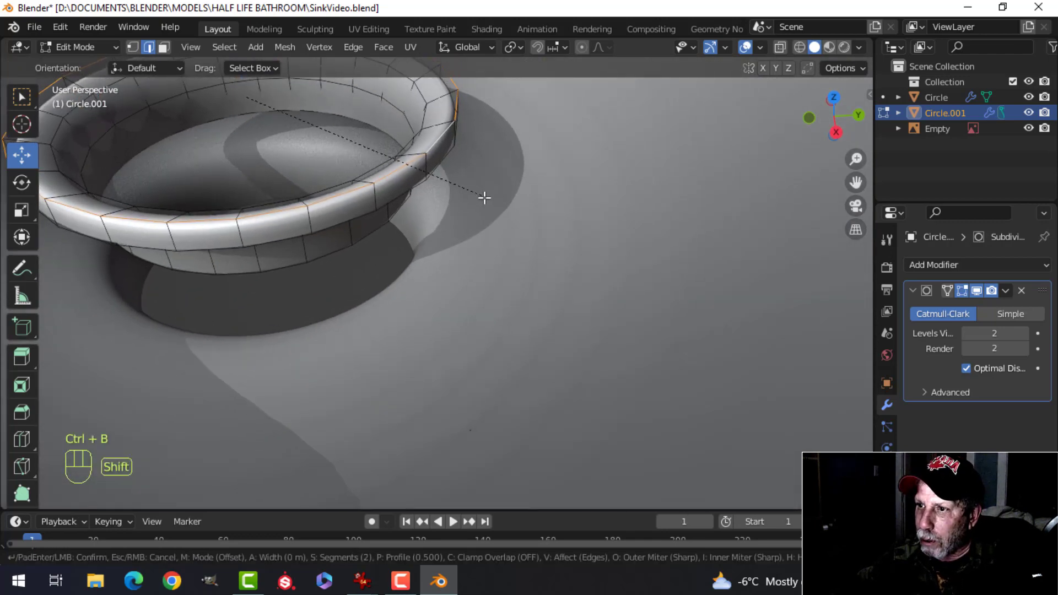
{"action": "scroll", "coordinate": [546, 218], "scroll_direction": "down", "scroll_amount": 1}
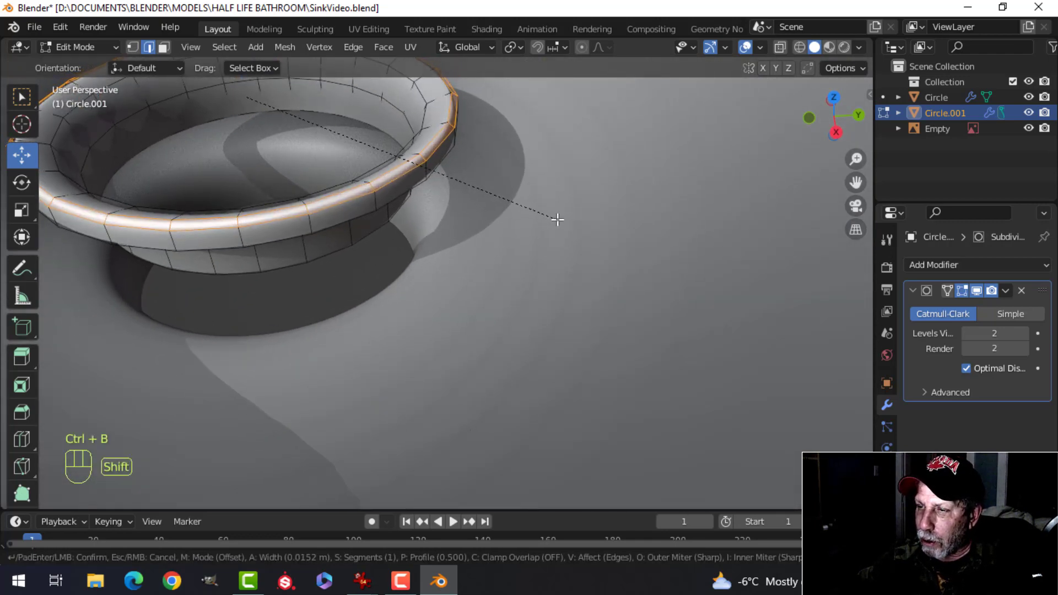
{"action": "scroll", "coordinate": [571, 218], "scroll_direction": "up", "scroll_amount": 1}
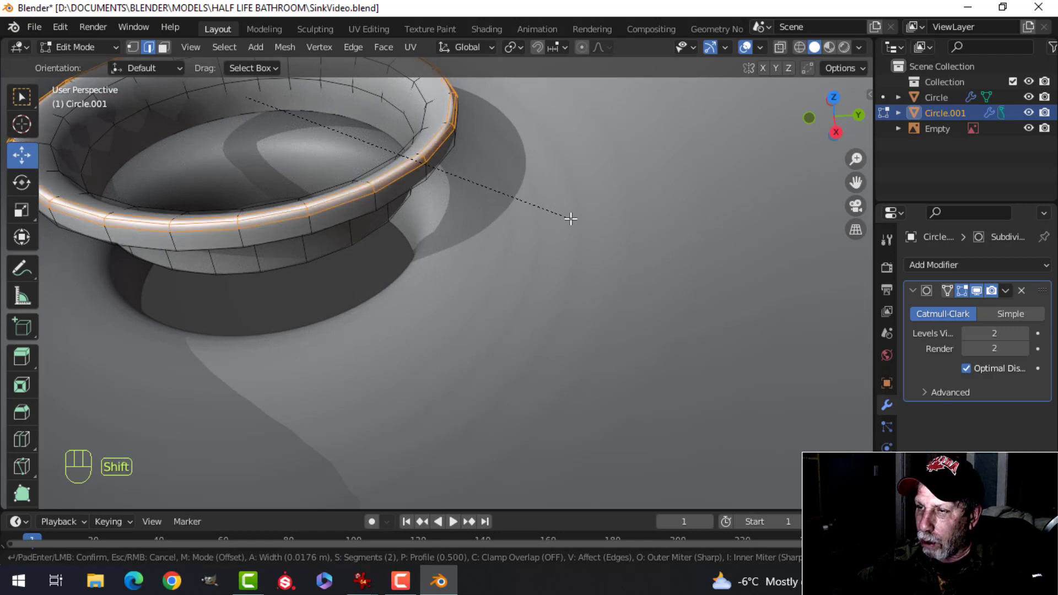
{"action": "left_click", "coordinate": [570, 219]}
- Lower the whole drain ring into the drain hole and scale it to about 0.963
{"action": "key", "text": "a"}
{"action": "scroll", "coordinate": [387, 217], "scroll_direction": "down", "scroll_amount": 3}
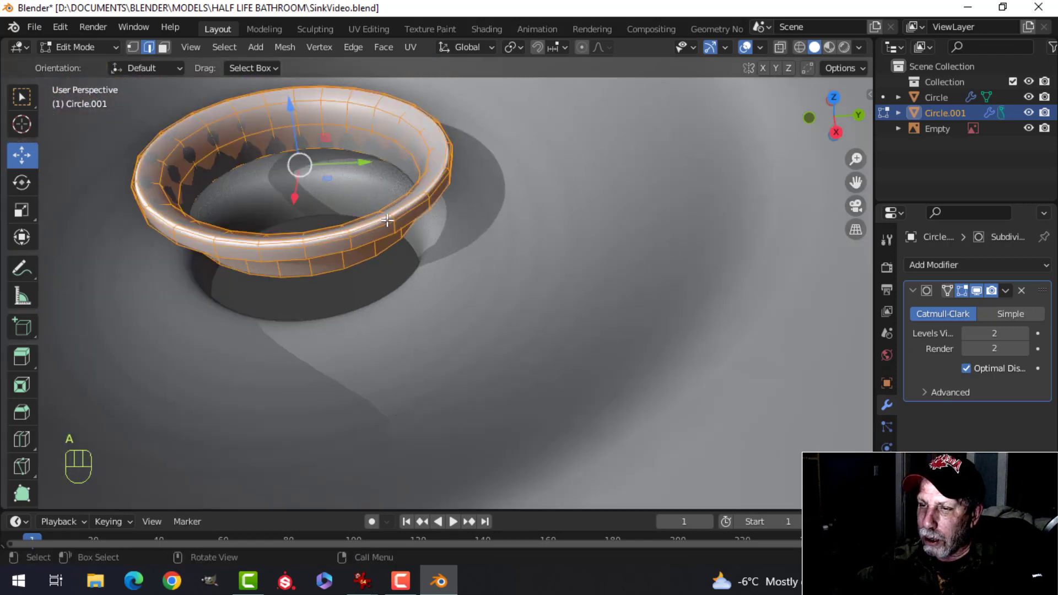
{"action": "middle_click_drag", "start_coordinate": [358, 210], "coordinate": [423, 216], "text": "shift"}
{"action": "left_click_drag", "start_coordinate": [390, 139], "coordinate": [395, 199]}
{"action": "key", "text": "alt+a"}
{"action": "key", "text": "a"}
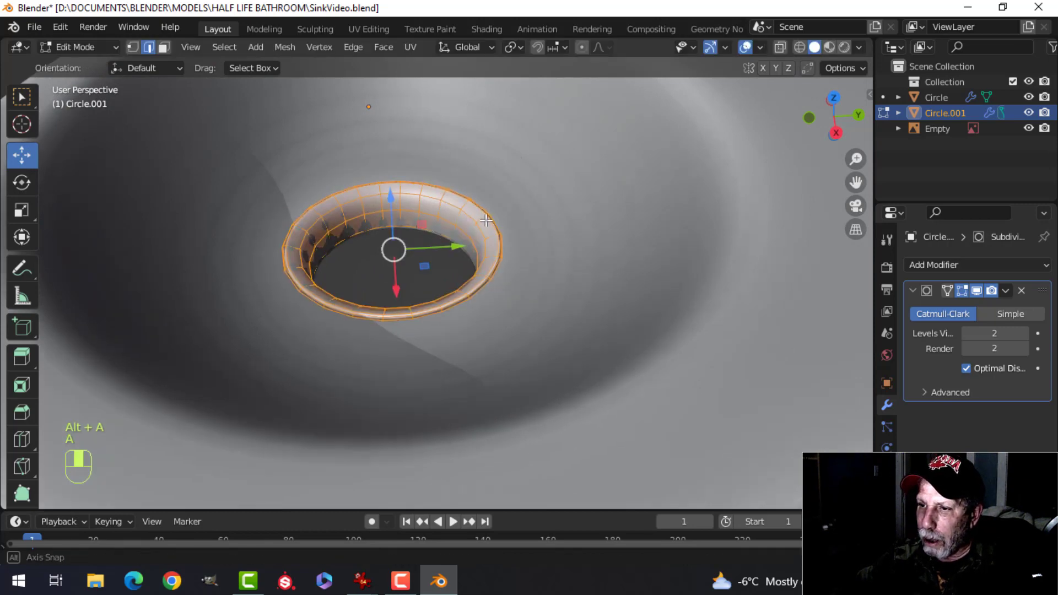
{"action": "key", "text": "s"}
{"action": "left_click", "coordinate": [494, 215]}
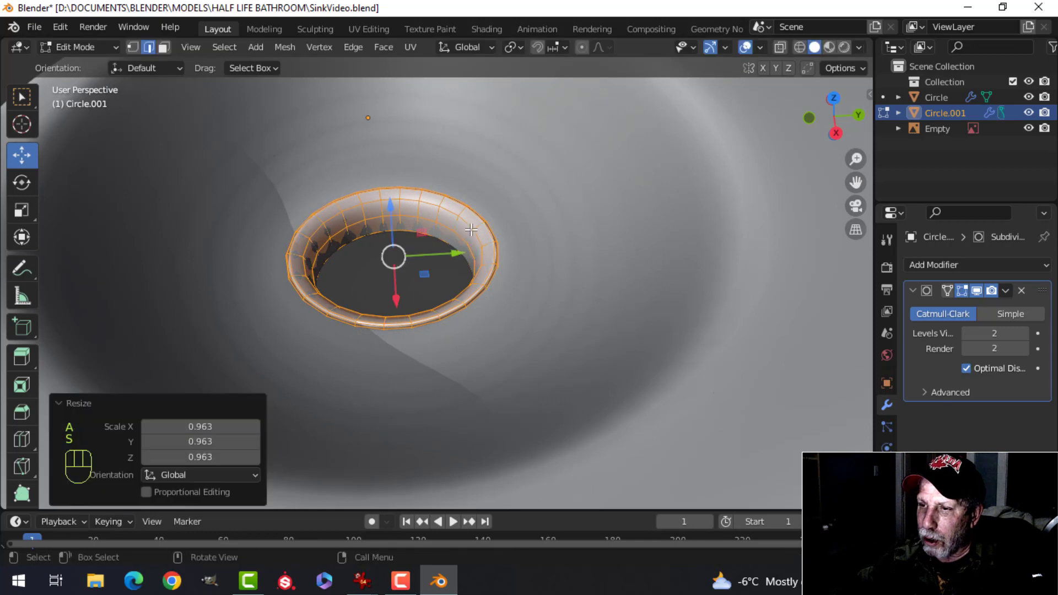
{"action": "key", "text": "Tab"}
{"action": "key", "text": "alt+a"}
- Examine the drain ring's fit in the sink bowl from several angles and distances
{"action": "scroll", "coordinate": [438, 240], "scroll_direction": "up", "scroll_amount": 3}
{"action": "scroll", "coordinate": [439, 241], "scroll_direction": "down", "scroll_amount": 5}
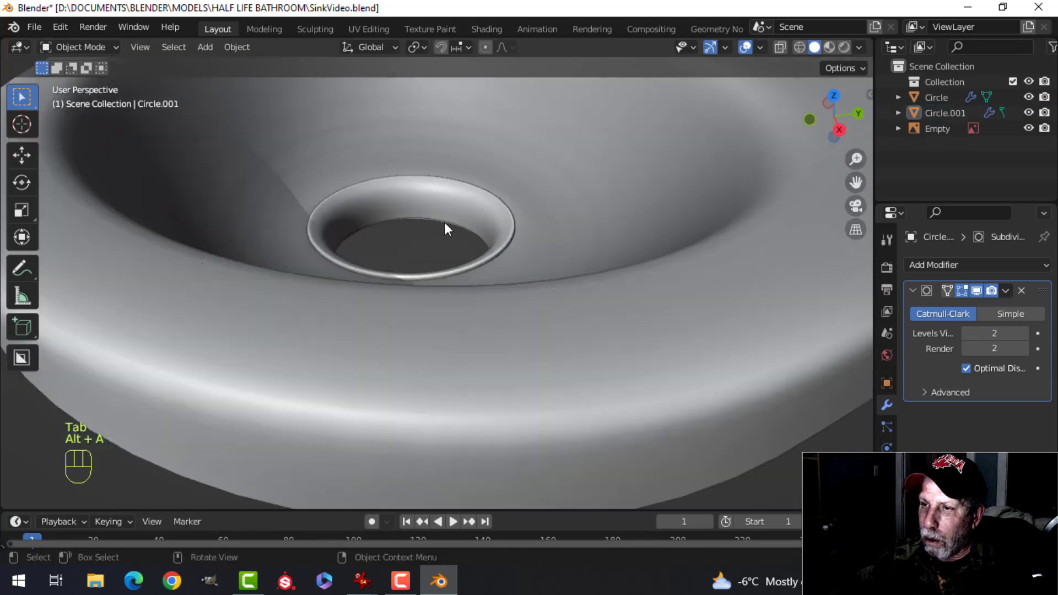
{"action": "middle_click_drag", "start_coordinate": [444, 223], "coordinate": [429, 265]}
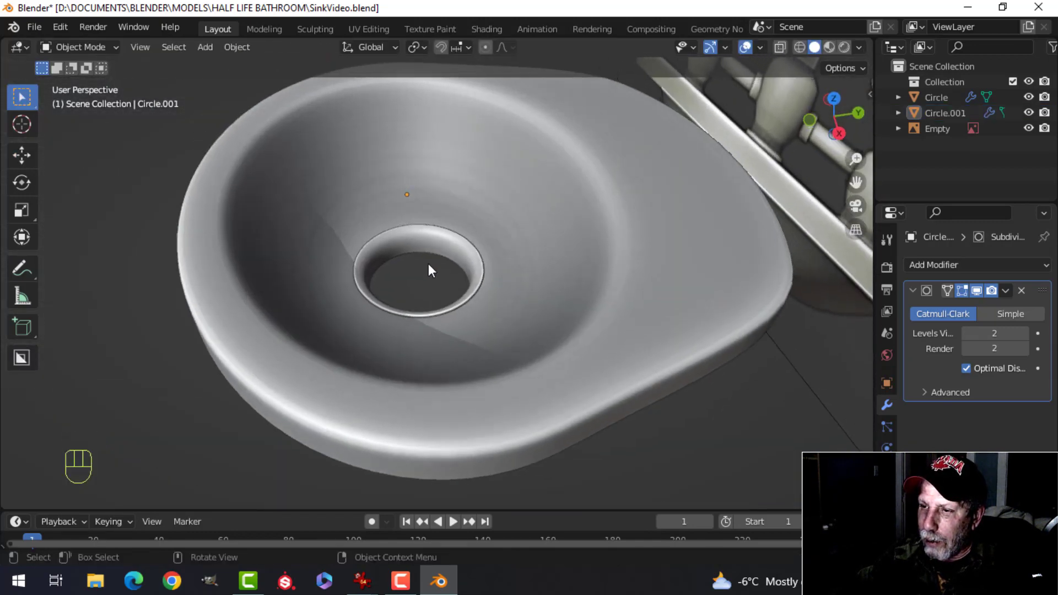
{"action": "scroll", "coordinate": [429, 266], "scroll_direction": "up", "scroll_amount": 5}
{"action": "scroll", "coordinate": [391, 216], "scroll_direction": "down", "scroll_amount": 5}
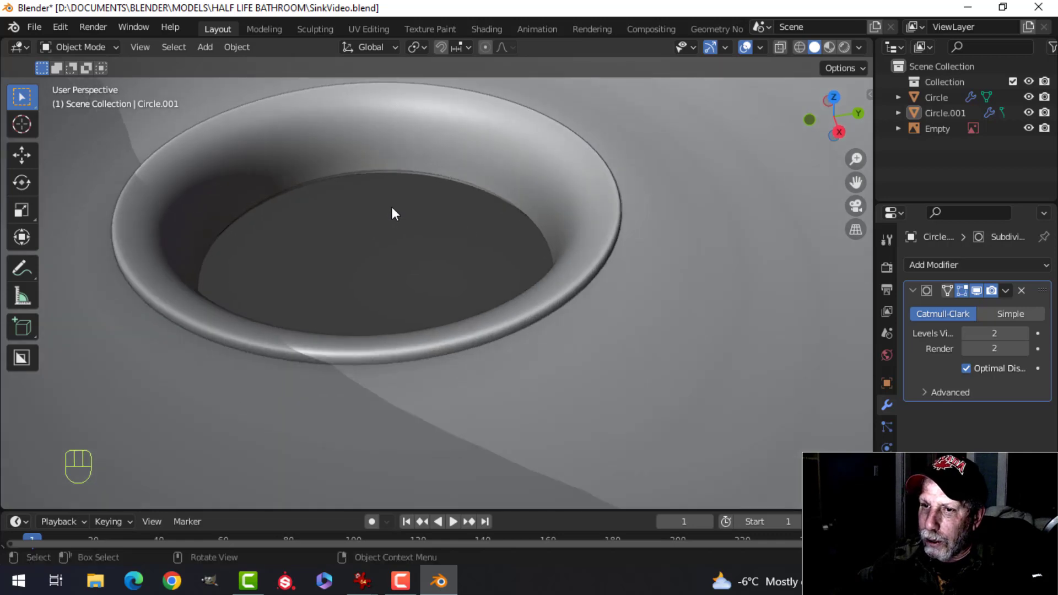
{"action": "middle_click_drag", "start_coordinate": [385, 214], "coordinate": [442, 210]}
{"action": "scroll", "coordinate": [438, 271], "scroll_direction": "up", "scroll_amount": 4}
{"action": "scroll", "coordinate": [411, 200], "scroll_direction": "down", "scroll_amount": 3}
{"action": "middle_click_drag", "start_coordinate": [442, 210], "coordinate": [359, 206]}
{"action": "scroll", "coordinate": [457, 216], "scroll_direction": "up", "scroll_amount": 3}
- Duplicate the drain ring's inner edge loop, raise it about 0.198 m along Z and separate it into its own object
{"action": "left_click", "coordinate": [355, 200]}
{"action": "key", "text": "Tab"}
{"action": "key", "text": "alt+a"}
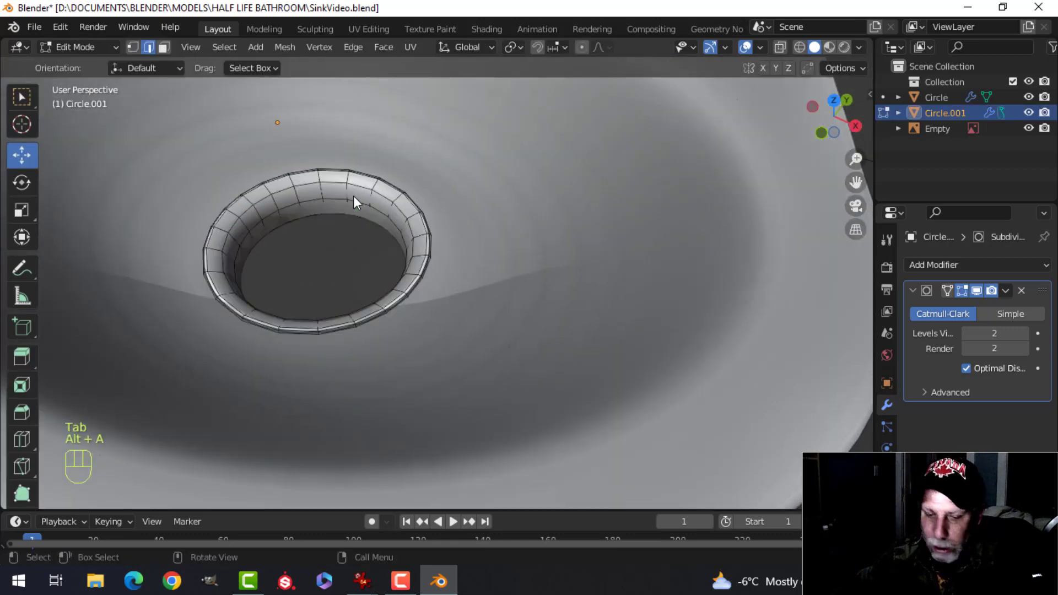
{"action": "left_click", "coordinate": [336, 183], "text": "alt"}
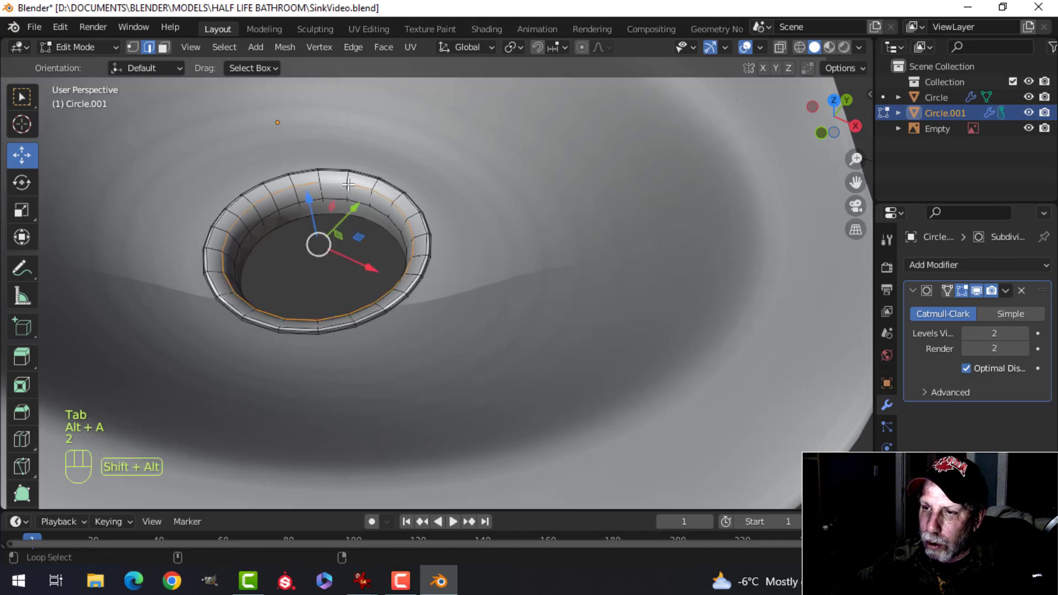
{"action": "key", "text": "2"}
{"action": "middle_click_drag", "start_coordinate": [388, 204], "coordinate": [415, 190], "text": "shift"}
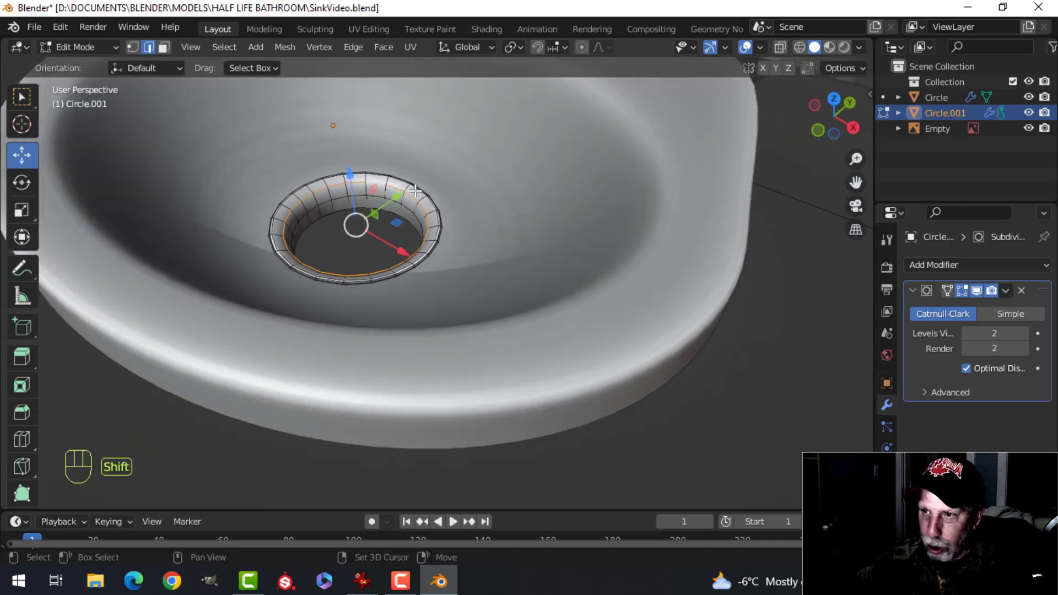
{"action": "key", "text": "shift+d"}
{"action": "left_click", "coordinate": [415, 190]}
{"action": "left_click_drag", "start_coordinate": [350, 170], "coordinate": [348, 134]}
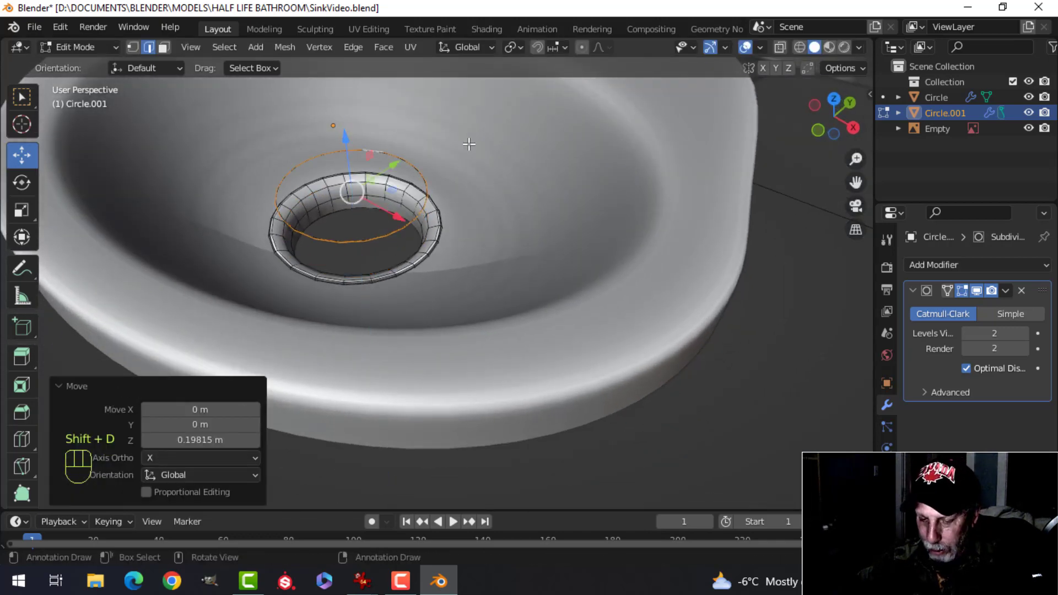
{"action": "key", "text": "p"}
{"action": "key", "text": "Tab"}
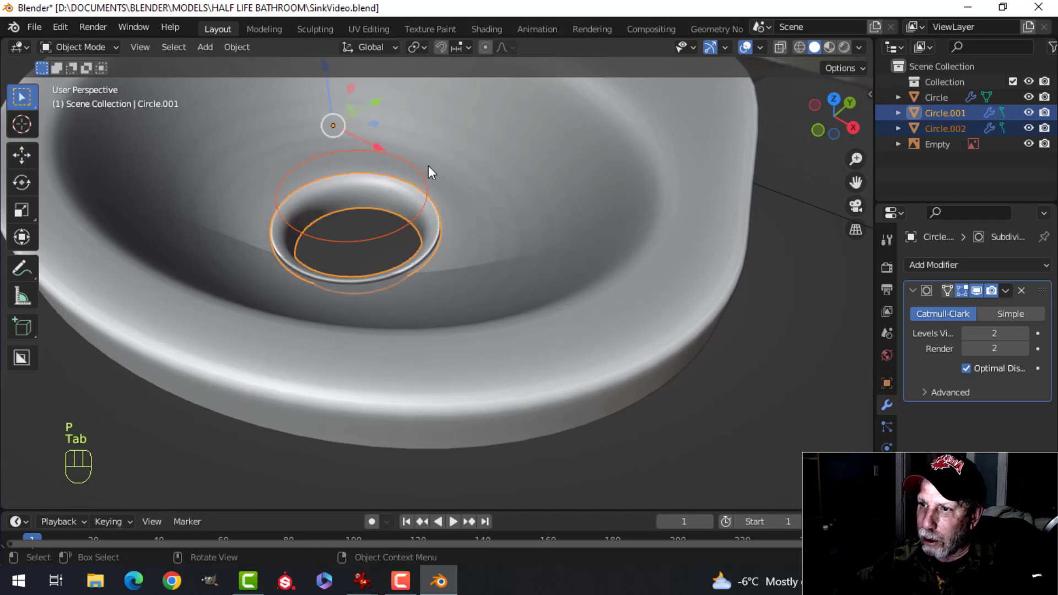
- Remove the Subdivision modifier from the separated edge loop and fill the loop with a face
{"action": "left_click", "coordinate": [383, 182]}
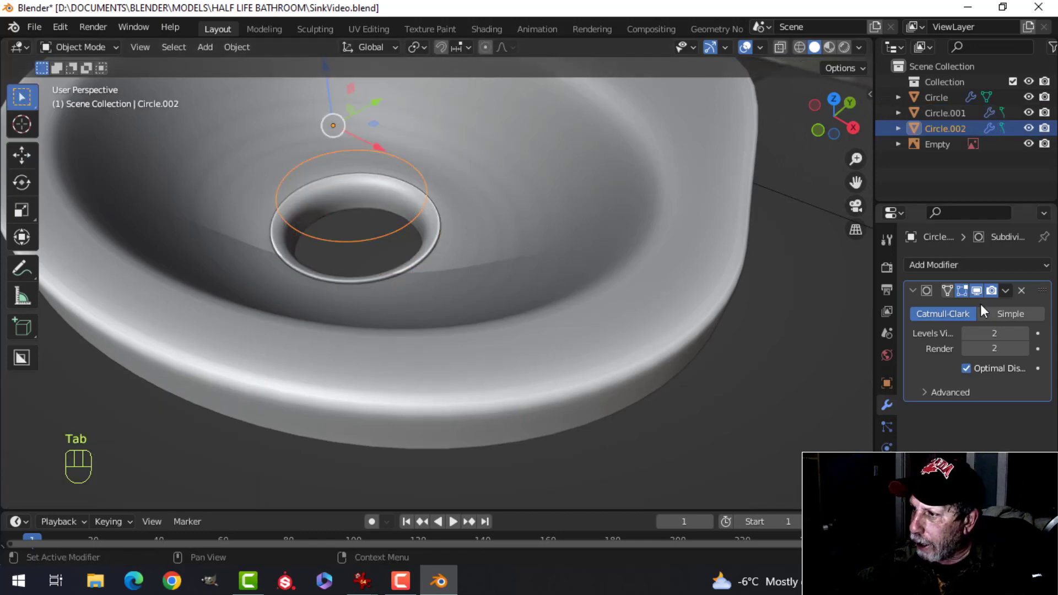
{"action": "left_click", "coordinate": [1022, 290]}
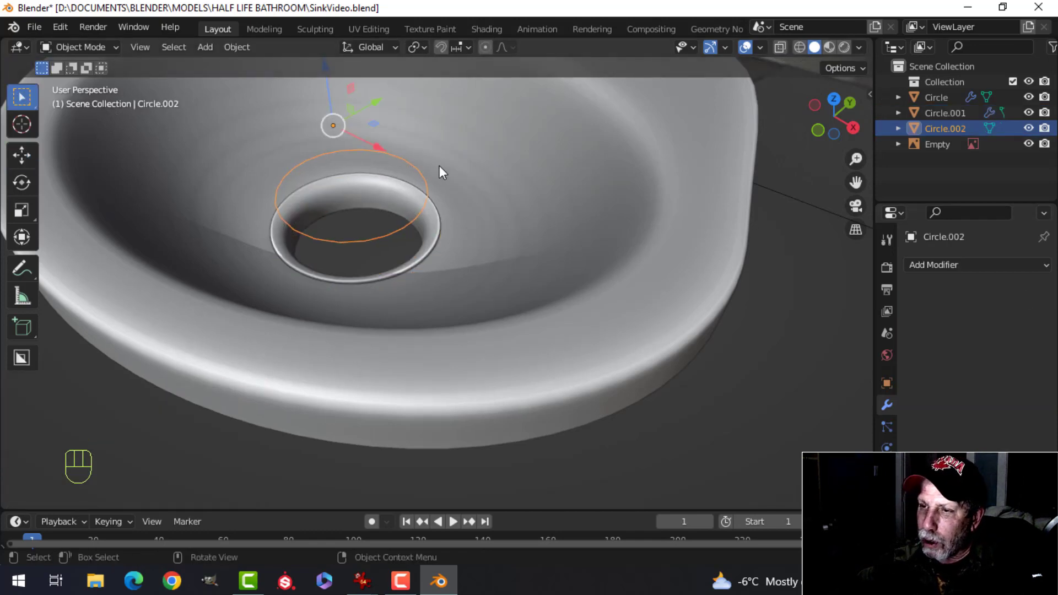
{"action": "key", "text": "Tab"}
{"action": "key", "text": "a"}
{"action": "middle_click_drag", "start_coordinate": [425, 177], "coordinate": [455, 196], "text": "shift"}
{"action": "key", "text": "f"}
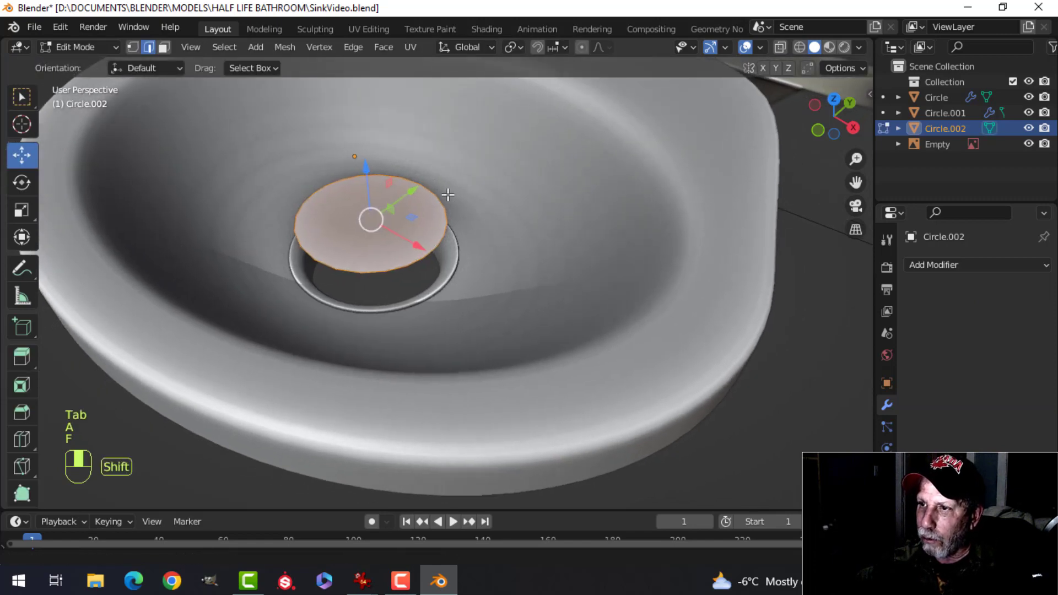
- Apply Grid Fill to the circular face with a span of 5
{"action": "left_click", "coordinate": [391, 47]}
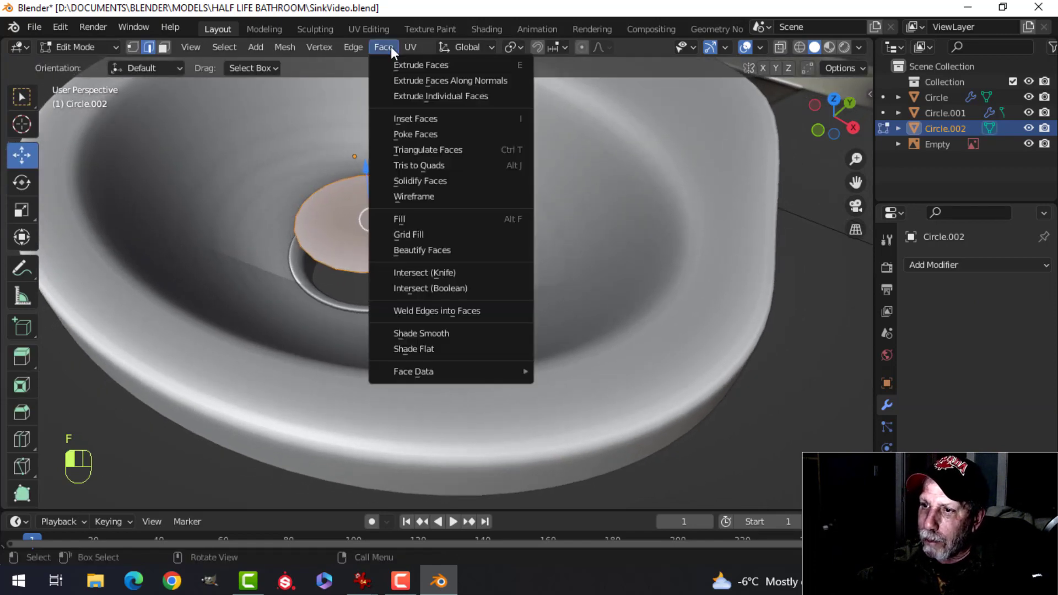
{"action": "left_click", "coordinate": [405, 234]}
{"action": "left_click", "coordinate": [181, 458]}
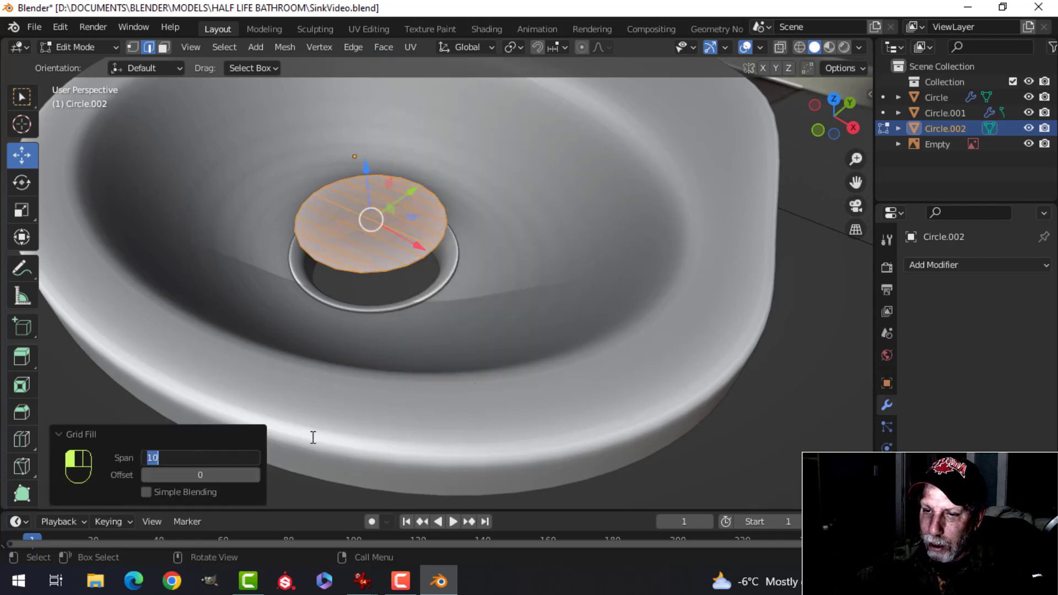
{"action": "key", "text": "Return"}
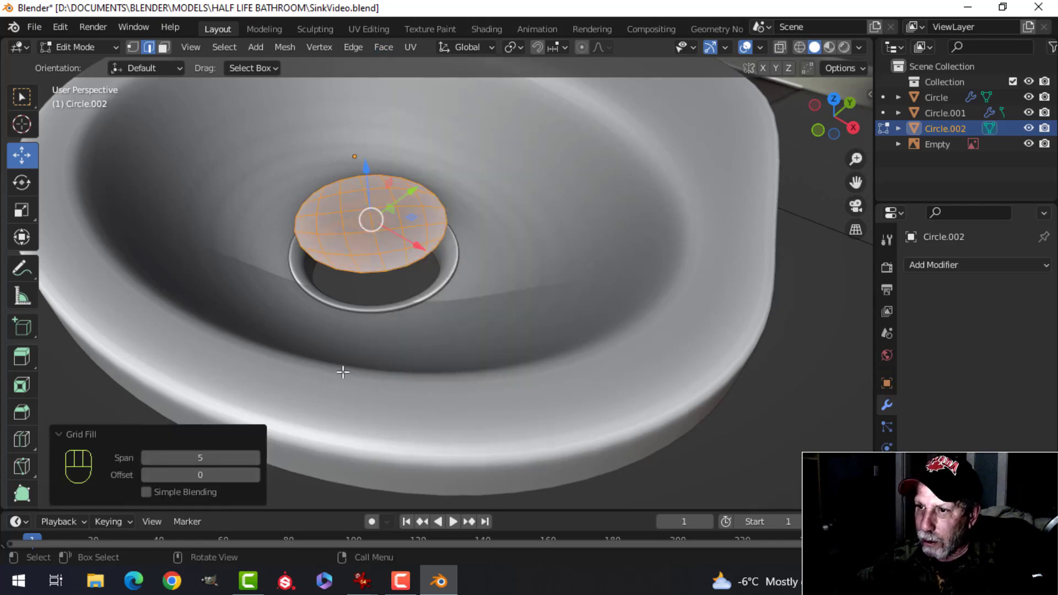
- Subdivide the disc's grid with one cut
{"action": "scroll", "coordinate": [404, 278], "scroll_direction": "up", "scroll_amount": 2}
{"action": "scroll", "coordinate": [366, 208], "scroll_direction": "down", "scroll_amount": 1}
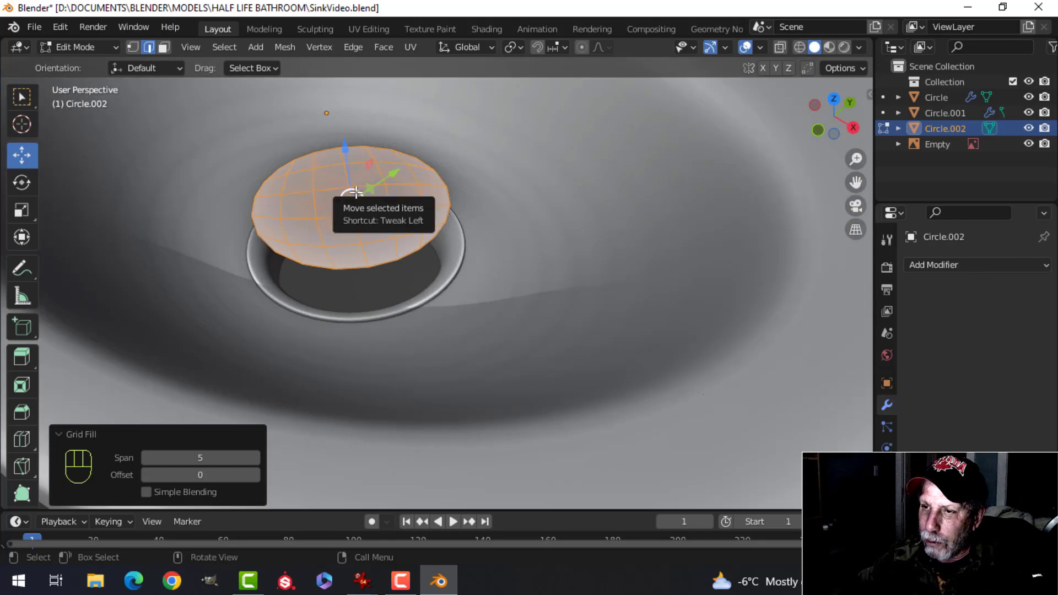
{"action": "right_click", "coordinate": [325, 157]}
{"action": "left_click", "coordinate": [312, 95]}
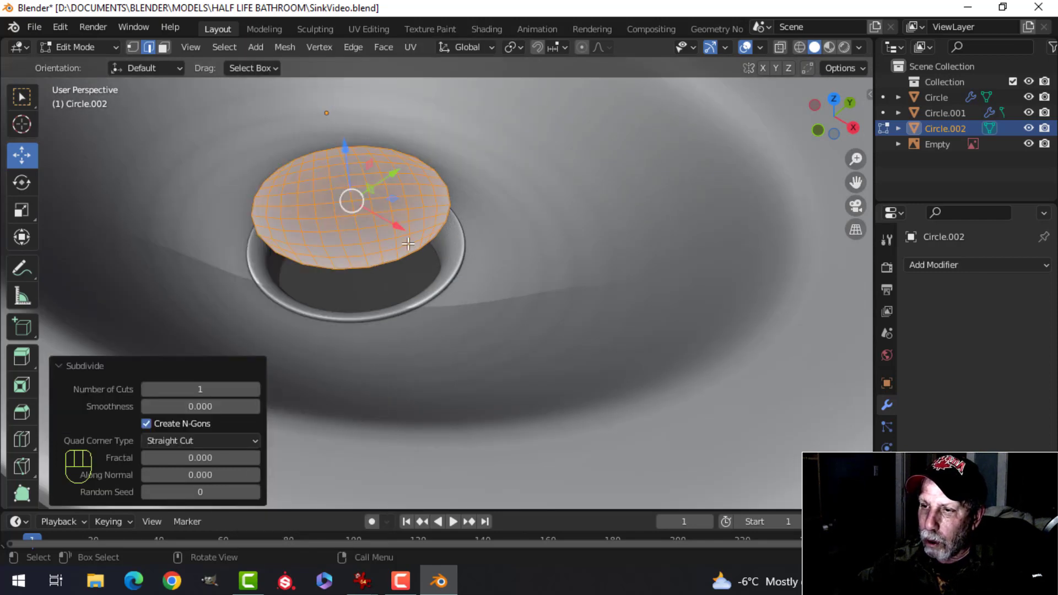
- Delete the vertices of the gridded disc's outermost edge loop
{"action": "key", "text": "alt+a"}
{"action": "middle_click_drag", "start_coordinate": [420, 243], "coordinate": [427, 272]}
{"action": "scroll", "coordinate": [427, 273], "scroll_direction": "up", "scroll_amount": 2}
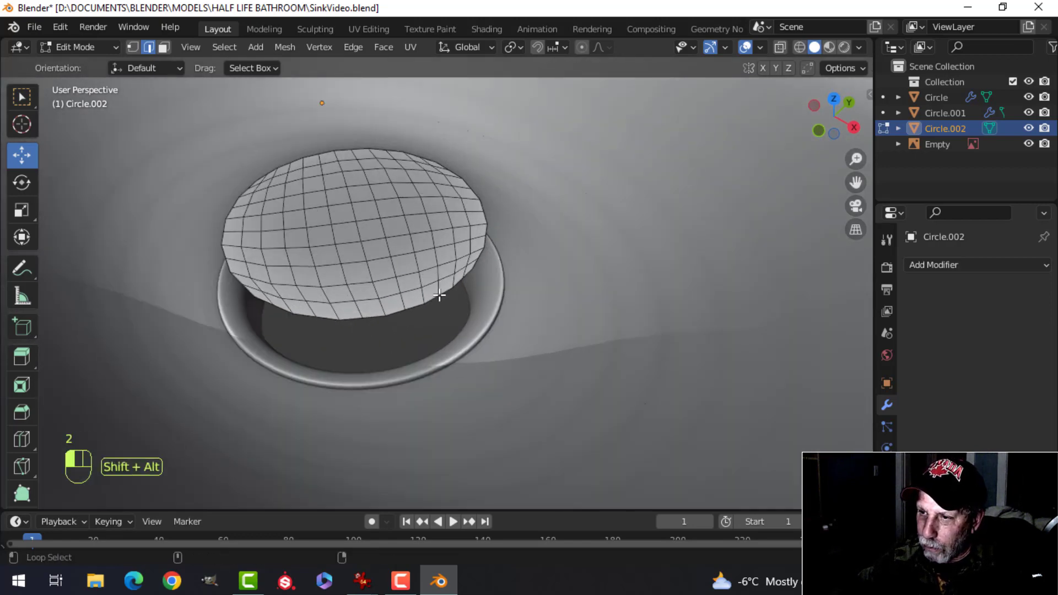
{"action": "left_click", "coordinate": [435, 290], "text": "alt+shift"}
{"action": "left_click", "coordinate": [485, 237], "text": "alt+shift"}
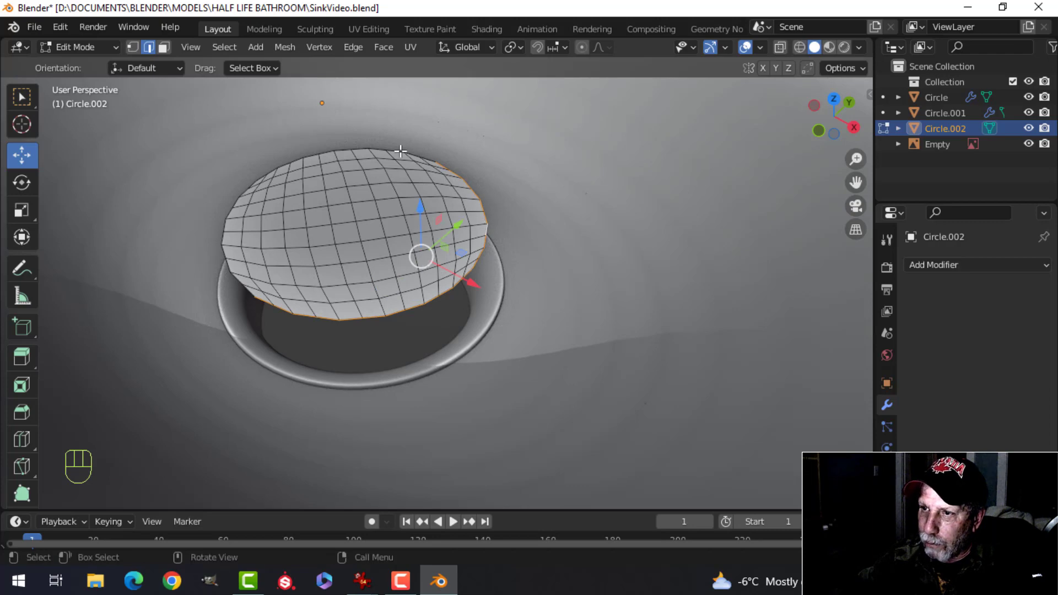
{"action": "left_click", "coordinate": [384, 150], "text": "alt+shift"}
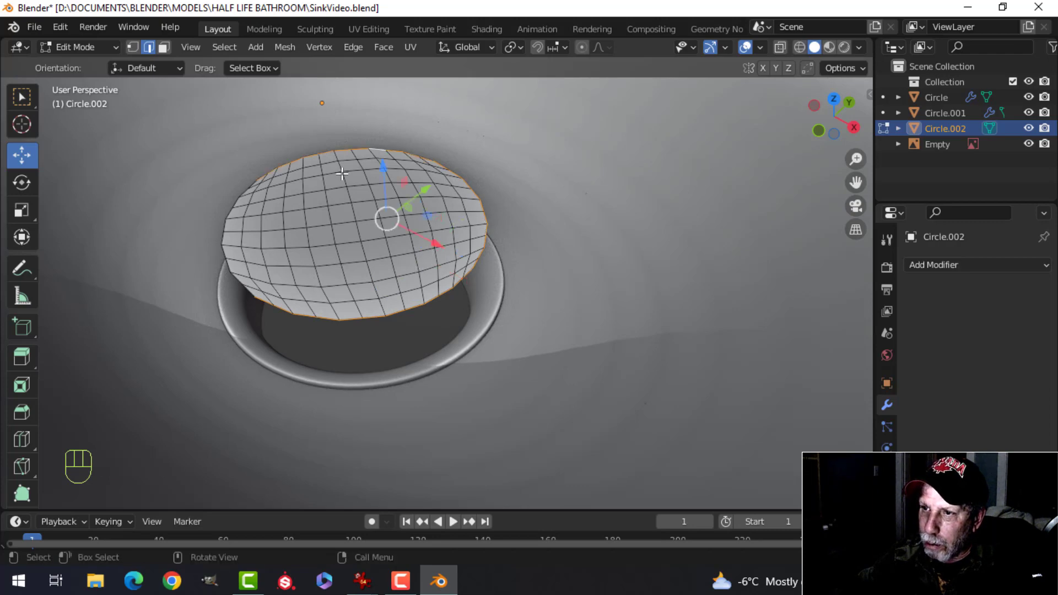
{"action": "left_click", "coordinate": [228, 215], "text": "alt+shift"}
{"action": "key", "text": "x"}
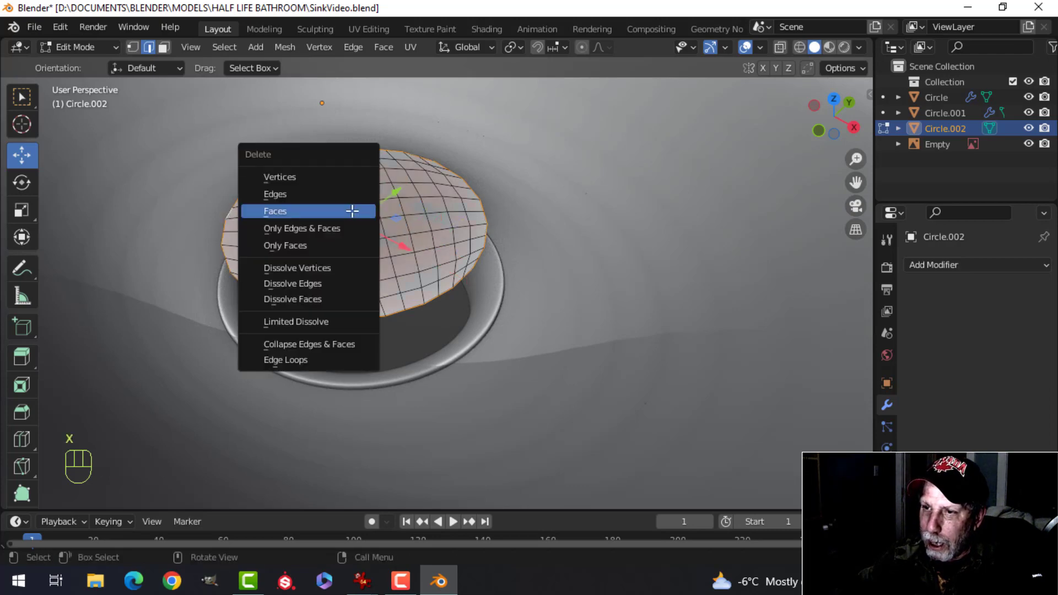
{"action": "left_click", "coordinate": [328, 177]}
- Reshape the whole trimmed grid into a round disc with LoopTools Circle, using the Best fit method
{"action": "key", "text": "a"}
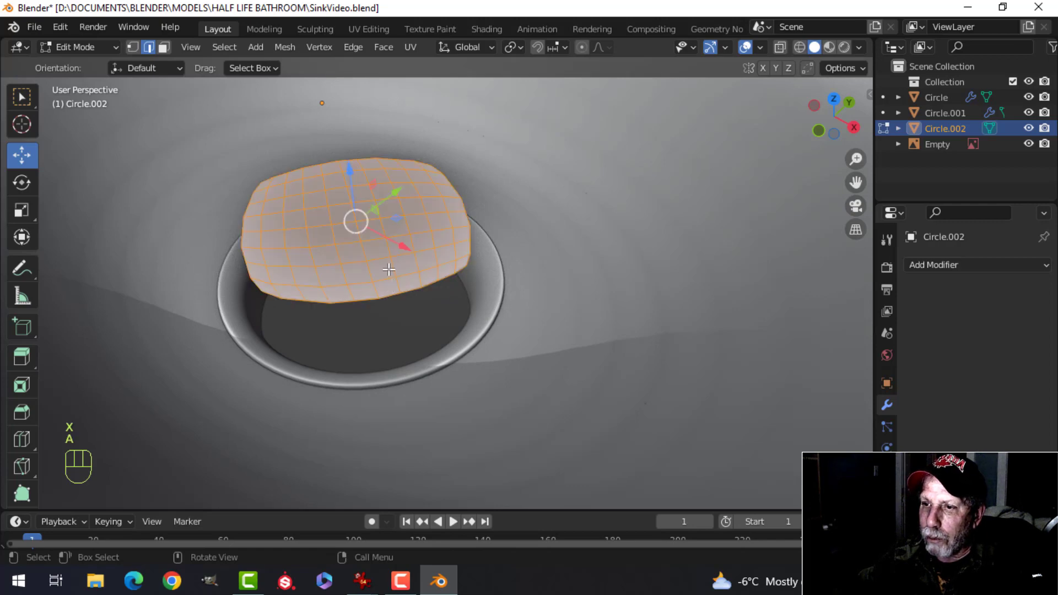
{"action": "scroll", "coordinate": [389, 270], "scroll_direction": "down", "scroll_amount": 4}
{"action": "mouse_move", "coordinate": [389, 269]}
{"action": "middle_mouse_down"}
{"action": "mouse_move", "coordinate": [401, 297]}
{"action": "mouse_move", "coordinate": [390, 278]}
{"action": "middle_mouse_up"}
{"action": "scroll", "coordinate": [398, 299], "scroll_direction": "up", "scroll_amount": 3}
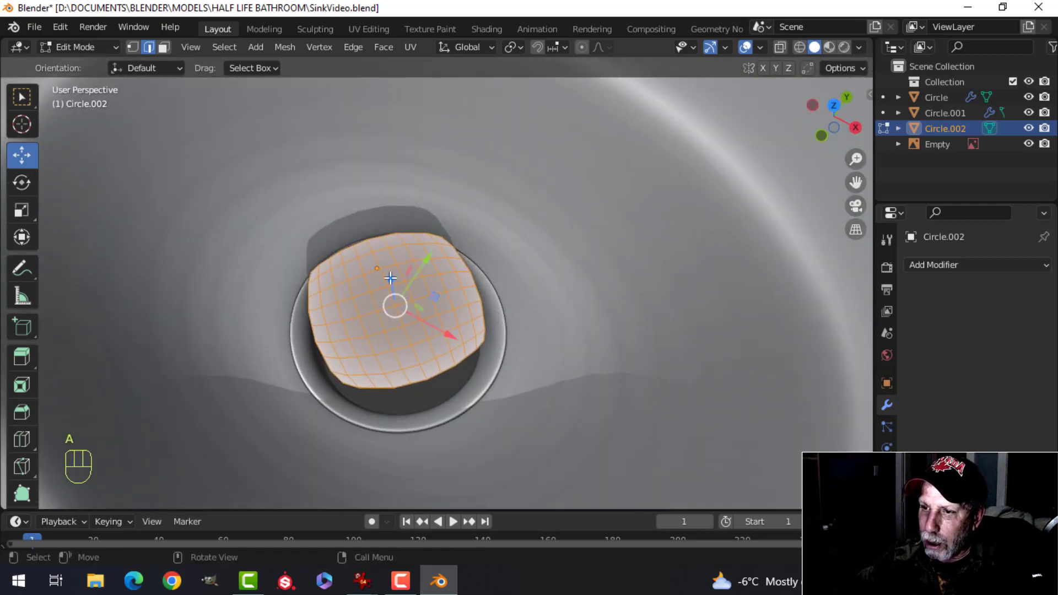
{"action": "right_click", "coordinate": [390, 278]}
{"action": "mouse_move", "coordinate": [342, 49]}
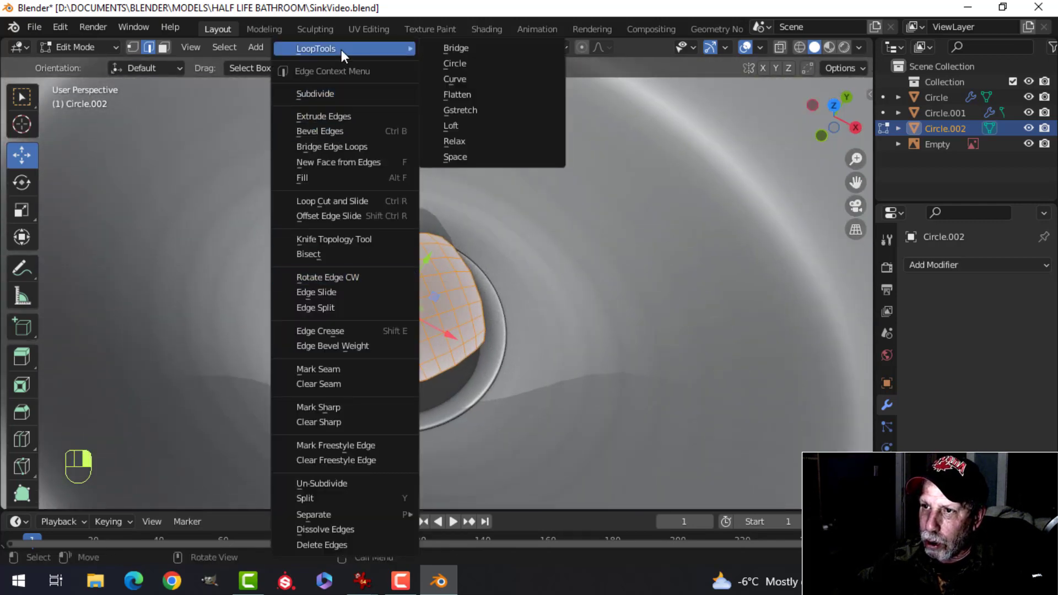
{"action": "left_click", "coordinate": [459, 65]}
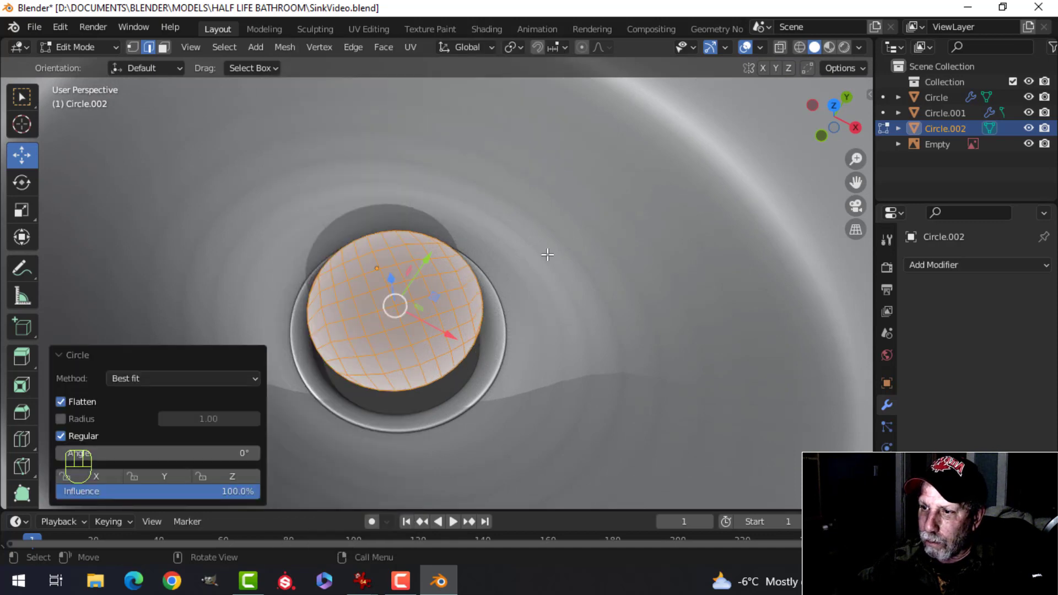
- Lower the disc about 0.281 m along Z into the drain hole and scale it up by about 1.07
{"action": "scroll", "coordinate": [548, 254], "scroll_direction": "down", "scroll_amount": 4}
{"action": "middle_click_drag", "start_coordinate": [519, 255], "coordinate": [500, 217]}
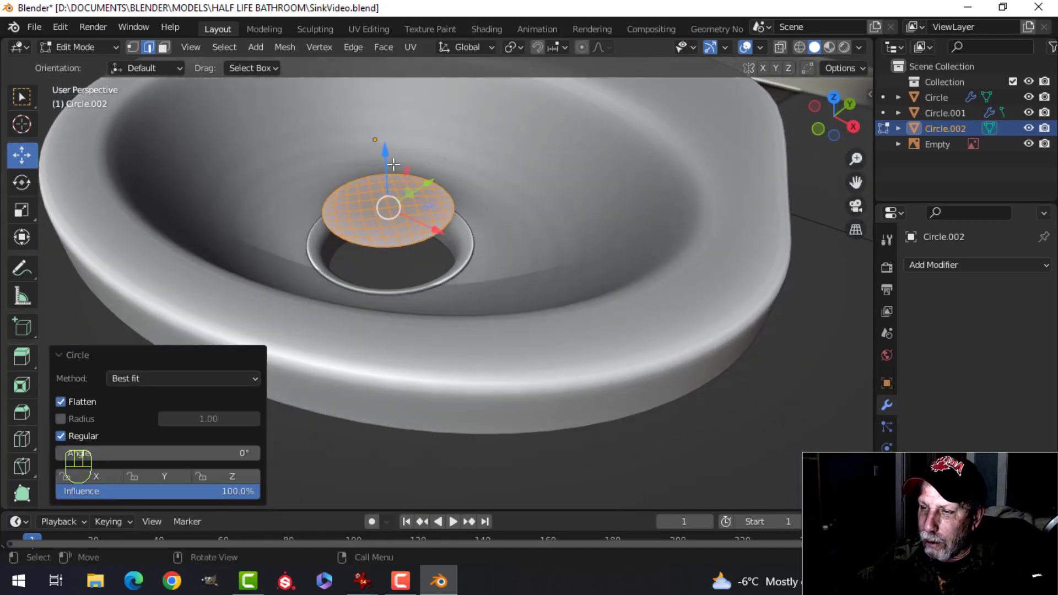
{"action": "left_click_drag", "start_coordinate": [393, 164], "coordinate": [389, 209]}
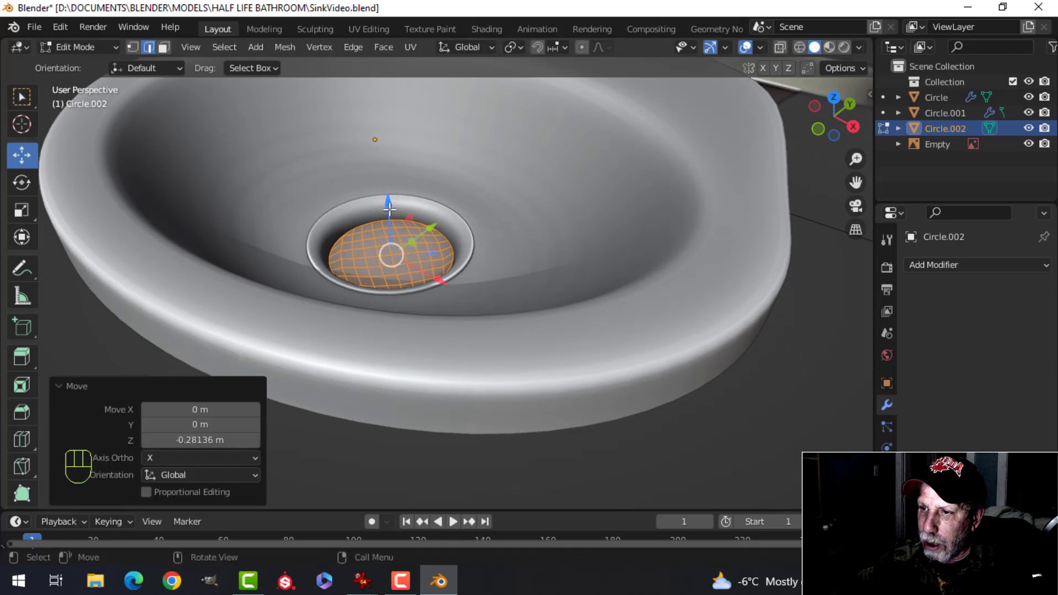
{"action": "scroll", "coordinate": [452, 217], "scroll_direction": "up", "scroll_amount": 2}
{"action": "key", "text": "s"}
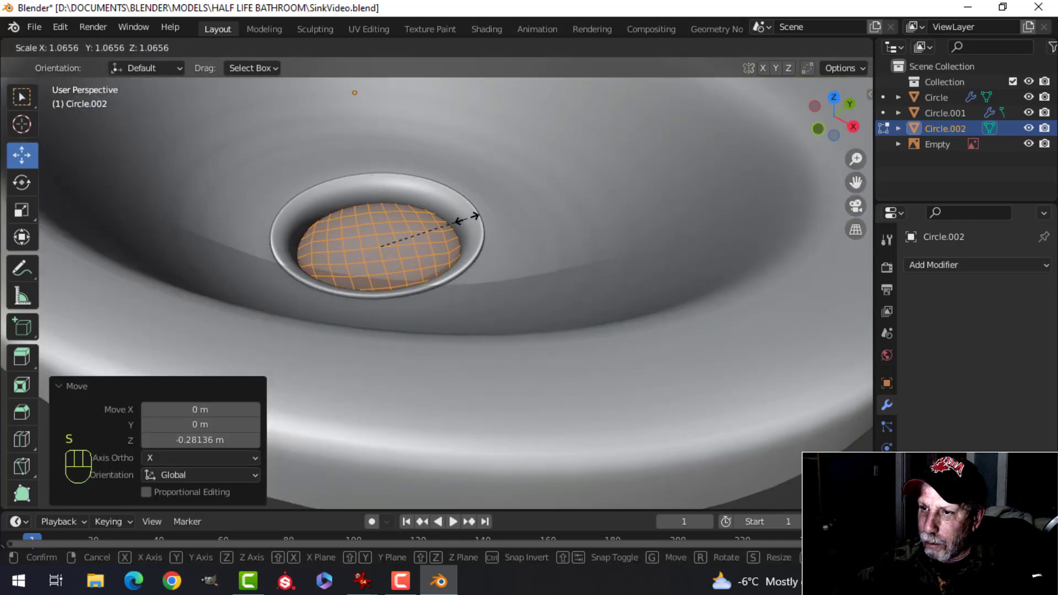
{"action": "left_click", "coordinate": [469, 216]}
{"action": "key", "text": "Tab"}
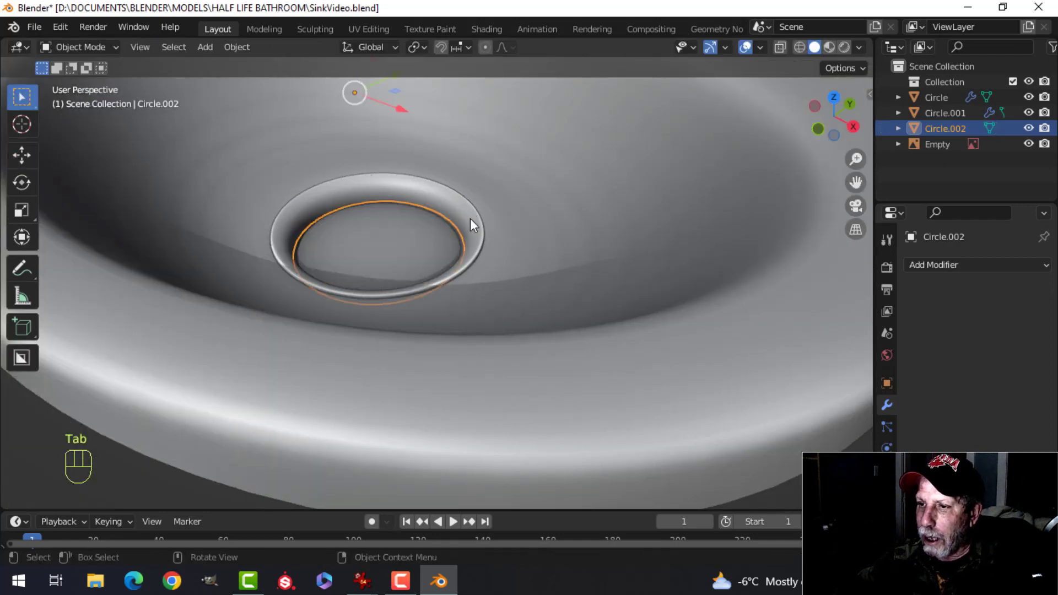
- Check the face orientation of the sink, drain ring and disc with the Face Orientation overlay, and turn it off again
{"action": "scroll", "coordinate": [471, 223], "scroll_direction": "down", "scroll_amount": 3}
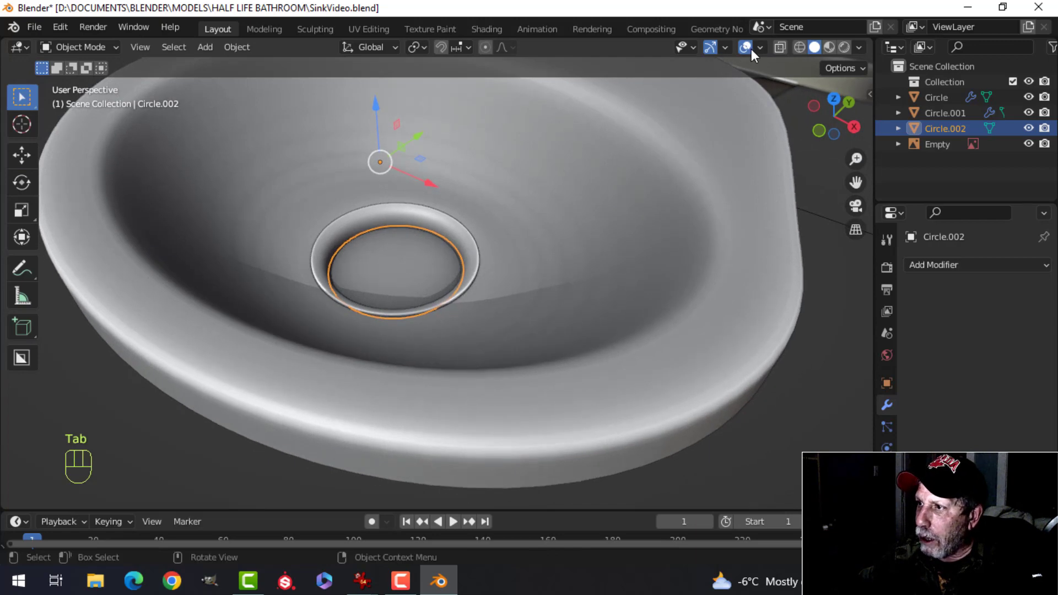
{"action": "left_click", "coordinate": [760, 48]}
{"action": "left_click", "coordinate": [697, 327]}
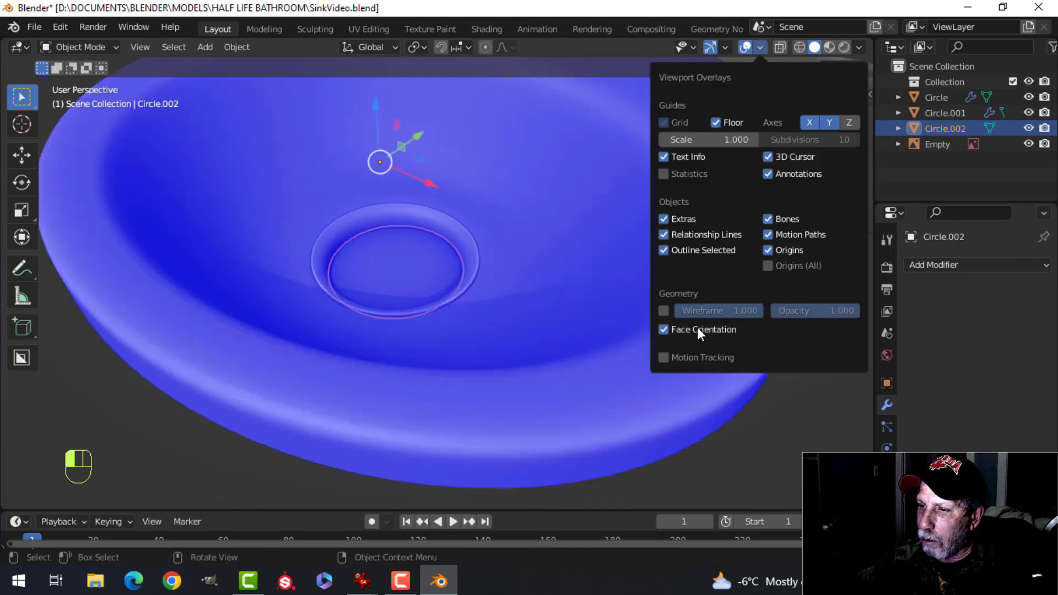
{"action": "left_click", "coordinate": [697, 327]}
- Add a Wireframe modifier to the drain disc with a thickness of 0.012 m and deselect the object
{"action": "left_click", "coordinate": [918, 264]}
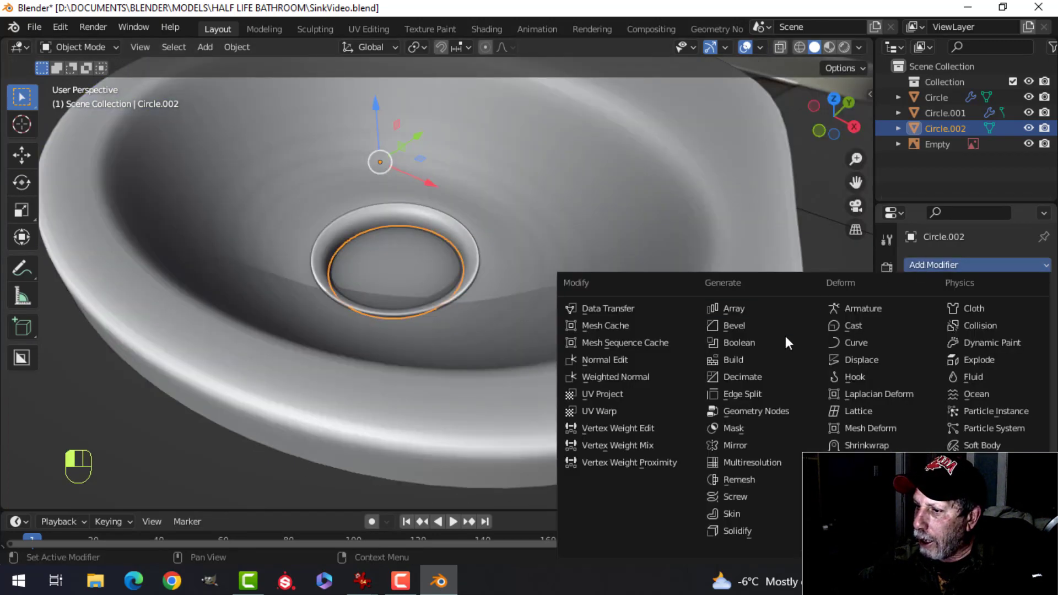
{"action": "scroll", "coordinate": [778, 534], "scroll_direction": "down", "scroll_amount": 4}
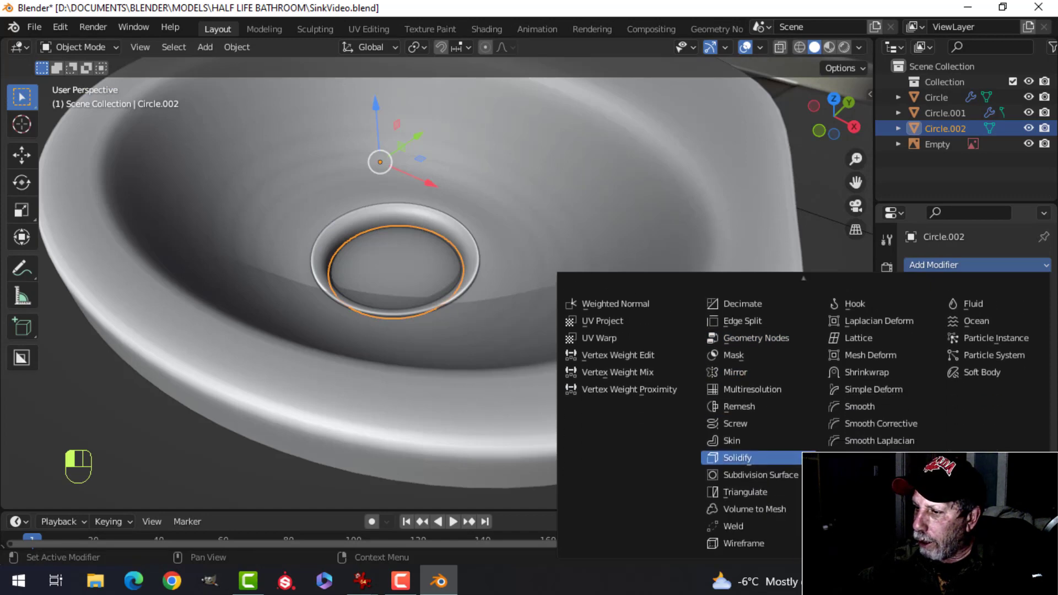
{"action": "left_click", "coordinate": [745, 544]}
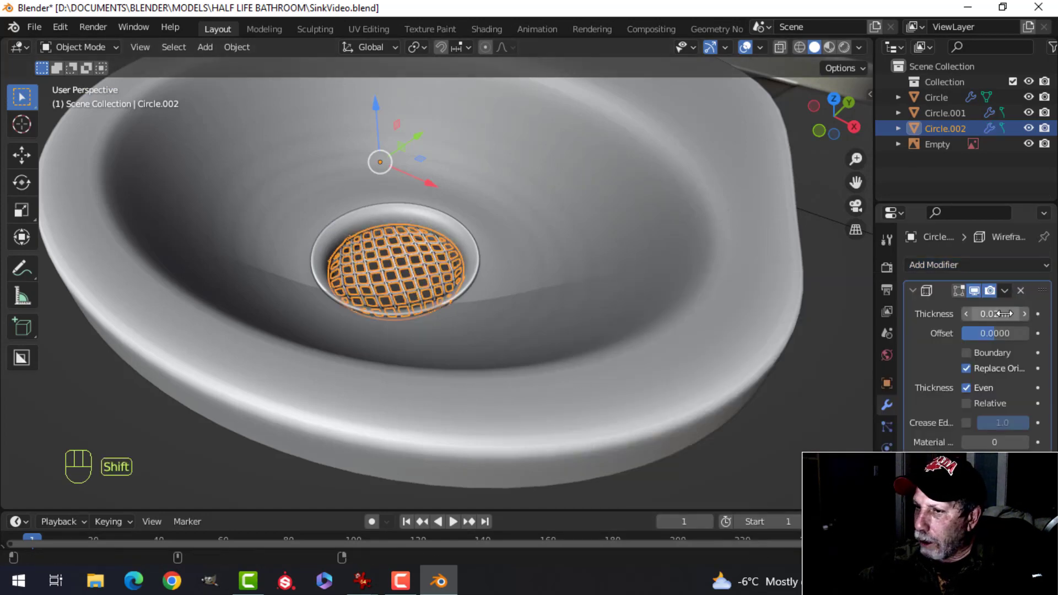
{"action": "left_click_drag", "start_coordinate": [1004, 315], "coordinate": [987, 313], "text": "shift"}
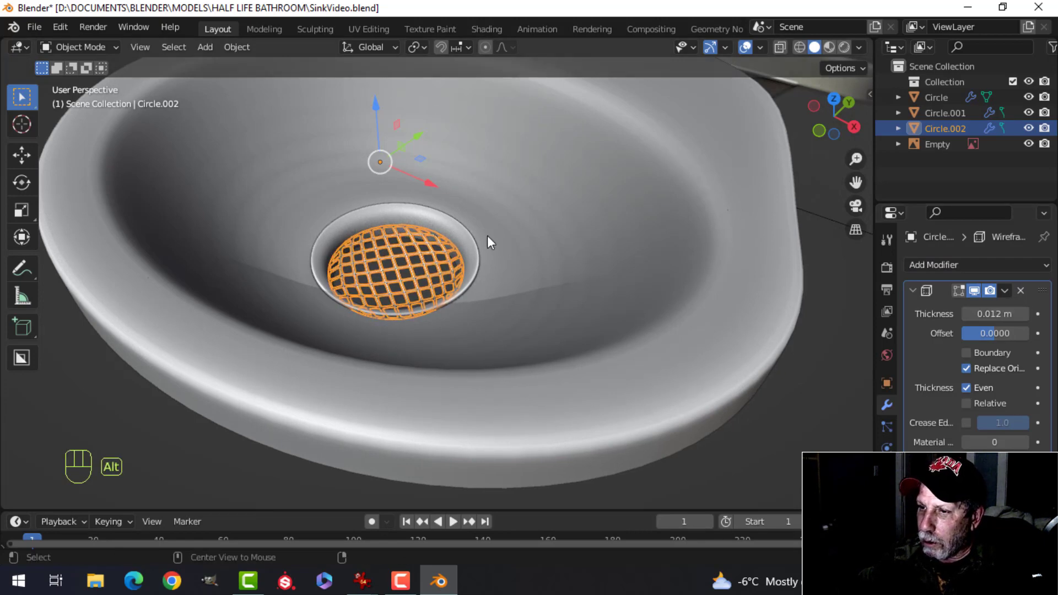
{"action": "key", "text": "alt+a"}
{"action": "scroll", "coordinate": [474, 245], "scroll_direction": "up", "scroll_amount": 3}
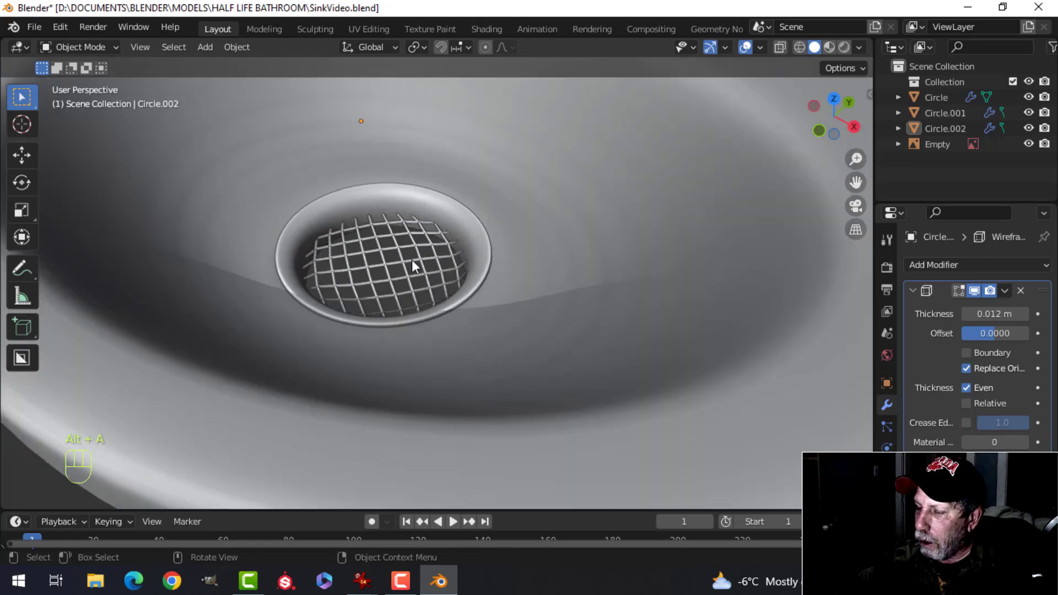
- Save the sink file with the finished drain grate
{"action": "scroll", "coordinate": [412, 260], "scroll_direction": "down", "scroll_amount": 4}
{"action": "middle_click_drag", "start_coordinate": [410, 261], "coordinate": [468, 281]}
{"action": "scroll", "coordinate": [469, 281], "scroll_direction": "down", "scroll_amount": 2}
{"action": "key", "text": "ctrl+s"}
- Examine the sink against the reference image's taps from the front and from above
{"action": "middle_click_drag", "start_coordinate": [501, 249], "coordinate": [490, 276]}
{"action": "key", "text": "KP_1"}
{"action": "scroll", "coordinate": [514, 214], "scroll_direction": "up", "scroll_amount": 3}
{"action": "scroll", "coordinate": [474, 264], "scroll_direction": "up", "scroll_amount": 2}
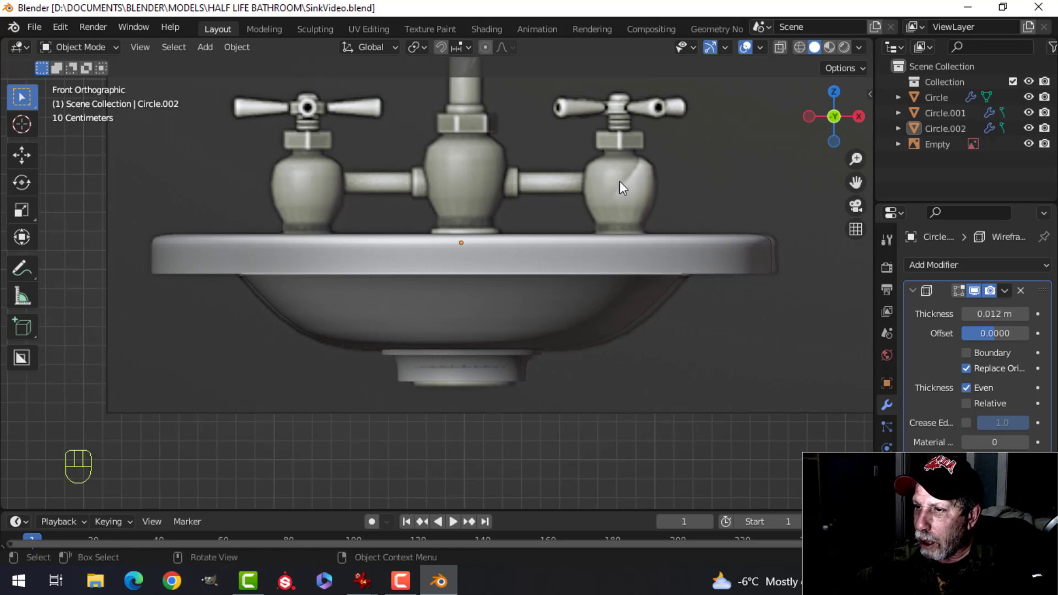
{"action": "middle_click_drag", "start_coordinate": [478, 168], "coordinate": [490, 307]}
{"action": "scroll", "coordinate": [488, 301], "scroll_direction": "down", "scroll_amount": 4}
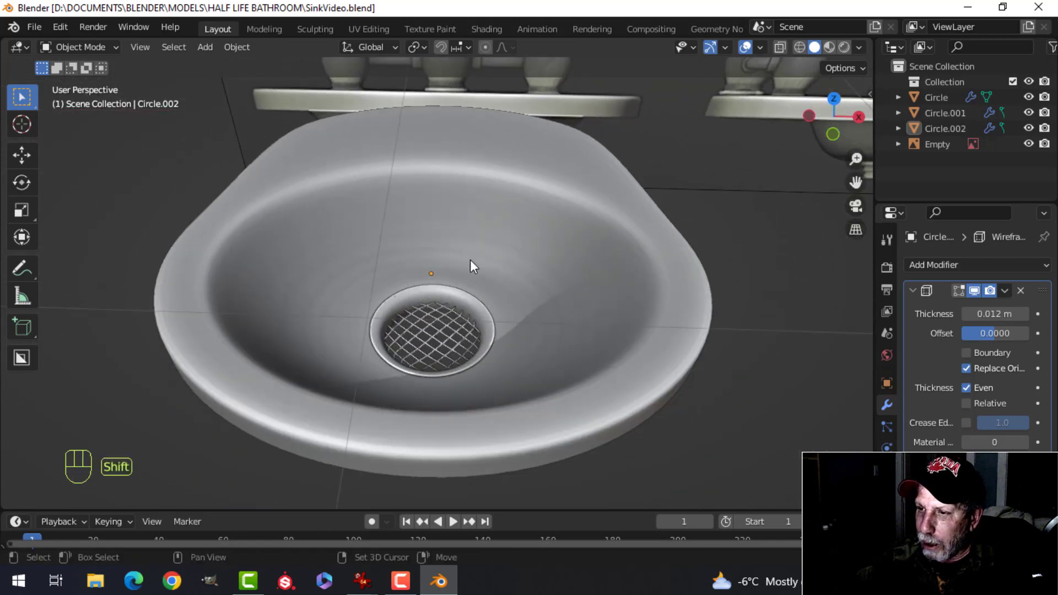
{"action": "middle_click_drag", "start_coordinate": [470, 260], "coordinate": [448, 271]}
{"action": "left_click", "coordinate": [443, 283]}
{"action": "key", "text": "Tab"}
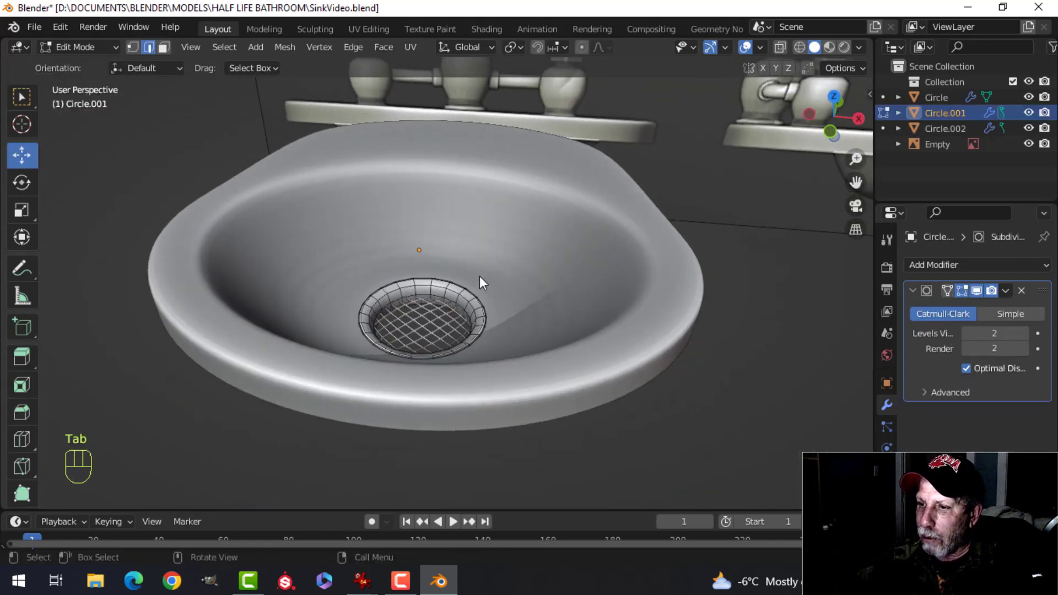
{"action": "key", "text": "a"}
{"action": "key", "text": "Tab"}
- Snap the 3D cursor to the edge on the sink's back rim beneath the left tap, and deselect everything
{"action": "middle_click_drag", "start_coordinate": [403, 168], "coordinate": [434, 232], "text": "shift"}
{"action": "left_click", "coordinate": [413, 182]}
{"action": "key", "text": "Tab"}
{"action": "middle_click_drag", "start_coordinate": [389, 197], "coordinate": [456, 174], "text": "shift"}
{"action": "left_click", "coordinate": [354, 195]}
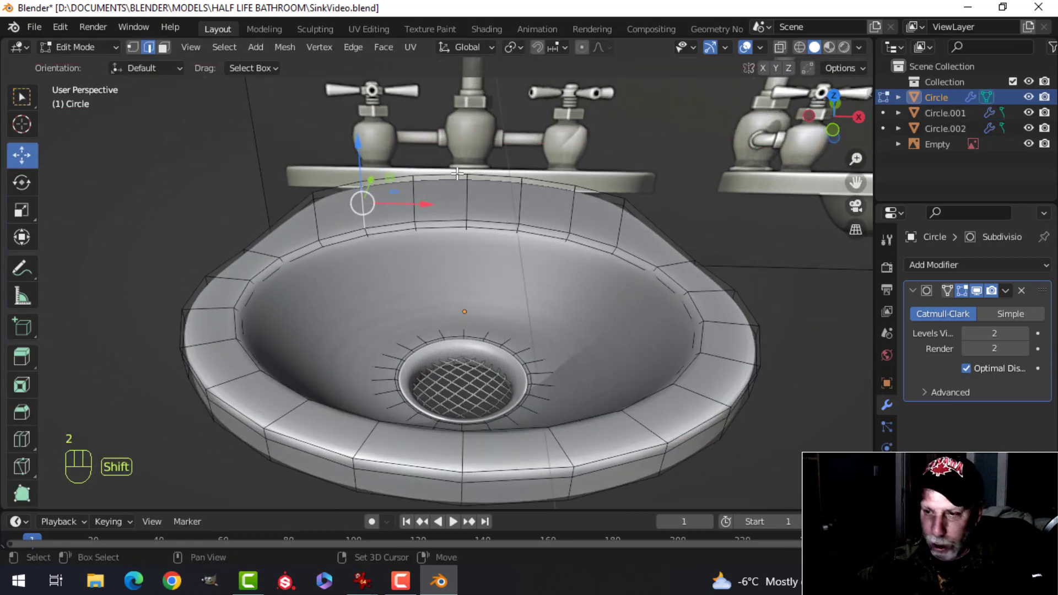
{"action": "key", "text": "shift+s"}
{"action": "left_click", "coordinate": [478, 264]}
{"action": "key", "text": "Tab"}
{"action": "key", "text": "alt+a"}
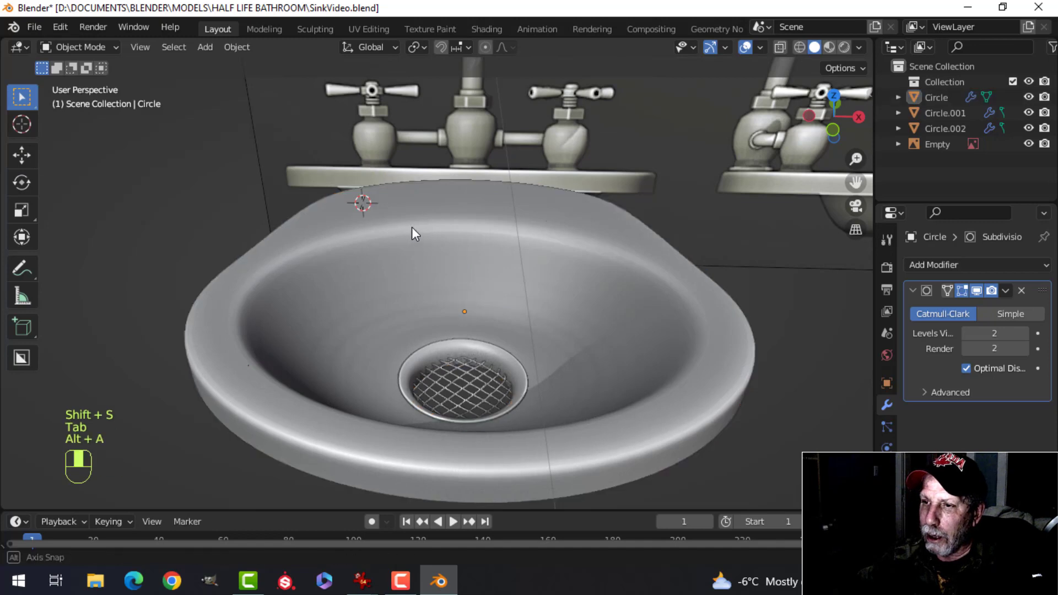
- Add an 18-vertex mesh circle at the 3D cursor, at the foot of the left tap in the front view
{"action": "key", "text": "KP_1"}
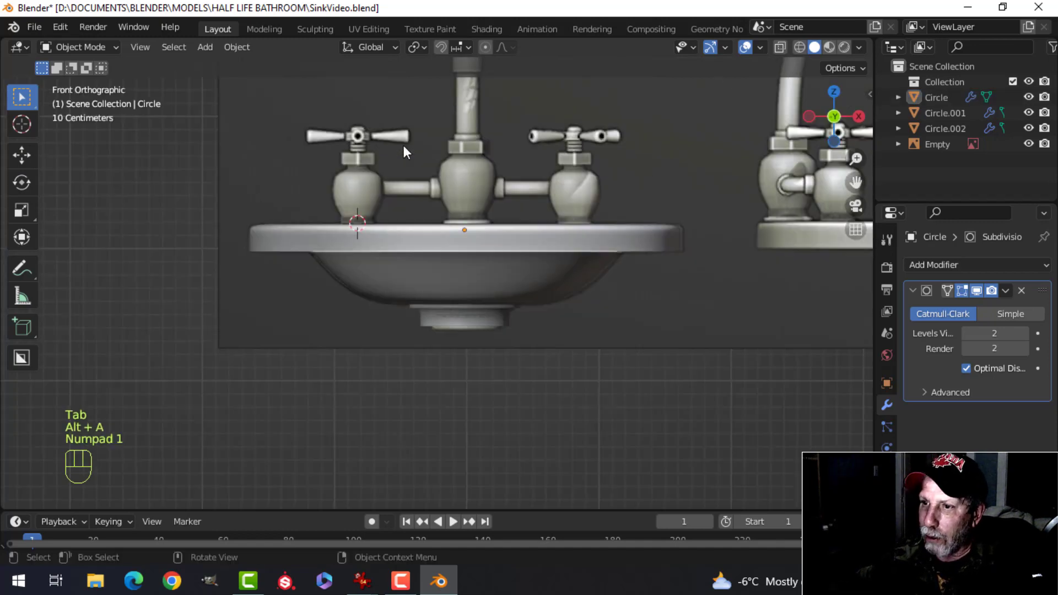
{"action": "scroll", "coordinate": [404, 145], "scroll_direction": "up", "scroll_amount": 2}
{"action": "middle_click_drag", "start_coordinate": [403, 146], "coordinate": [459, 236], "text": "shift"}
{"action": "scroll", "coordinate": [423, 223], "scroll_direction": "up", "scroll_amount": 2}
{"action": "middle_click_drag", "start_coordinate": [389, 213], "coordinate": [488, 227], "text": "shift"}
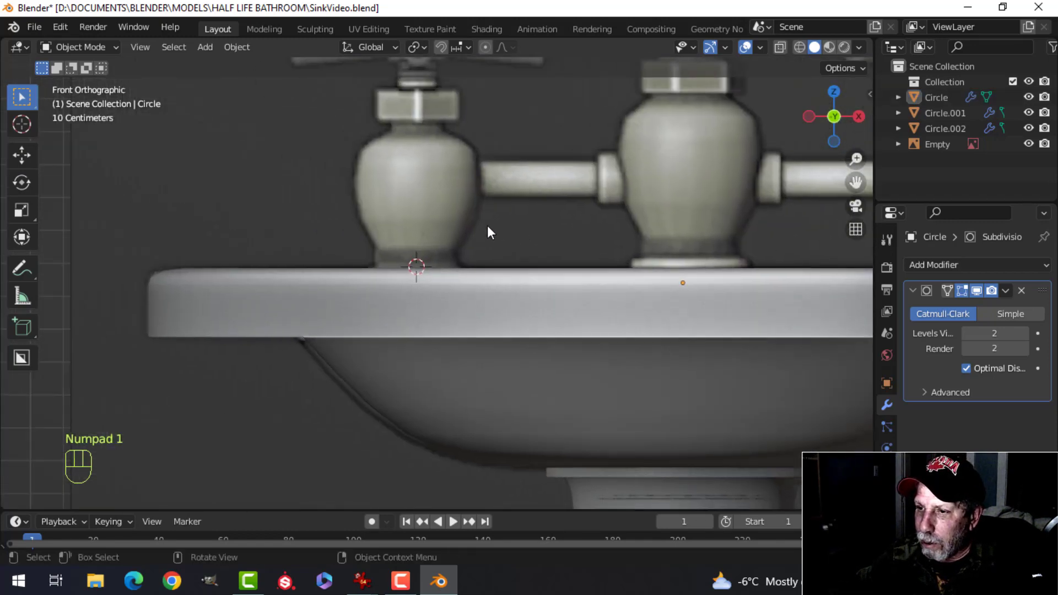
{"action": "scroll", "coordinate": [487, 226], "scroll_direction": "up", "scroll_amount": 2}
{"action": "key", "text": "shift+a"}
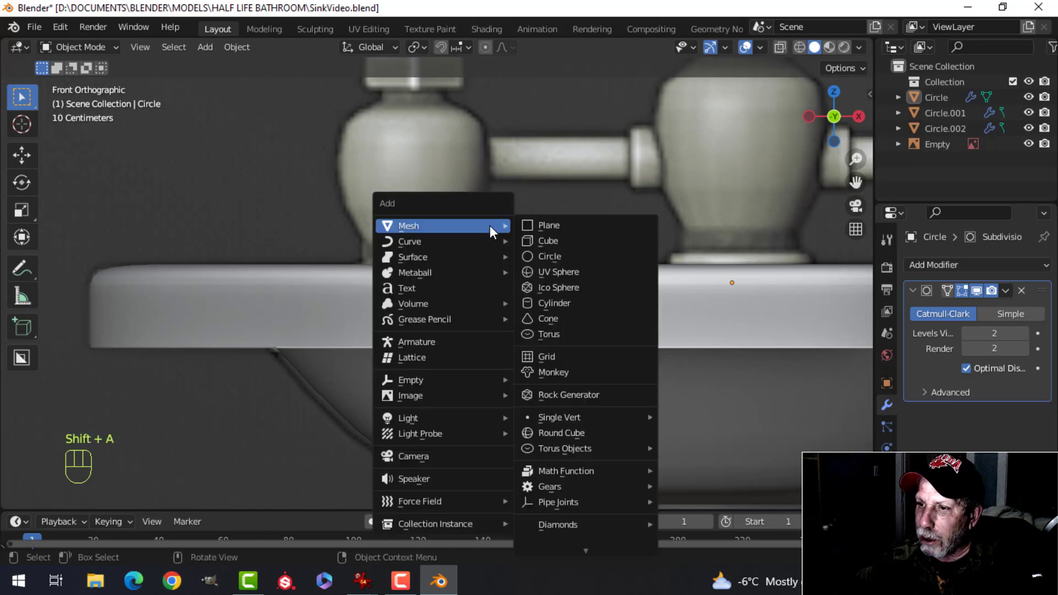
{"action": "left_click", "coordinate": [548, 239]}
{"action": "left_click", "coordinate": [227, 329]}
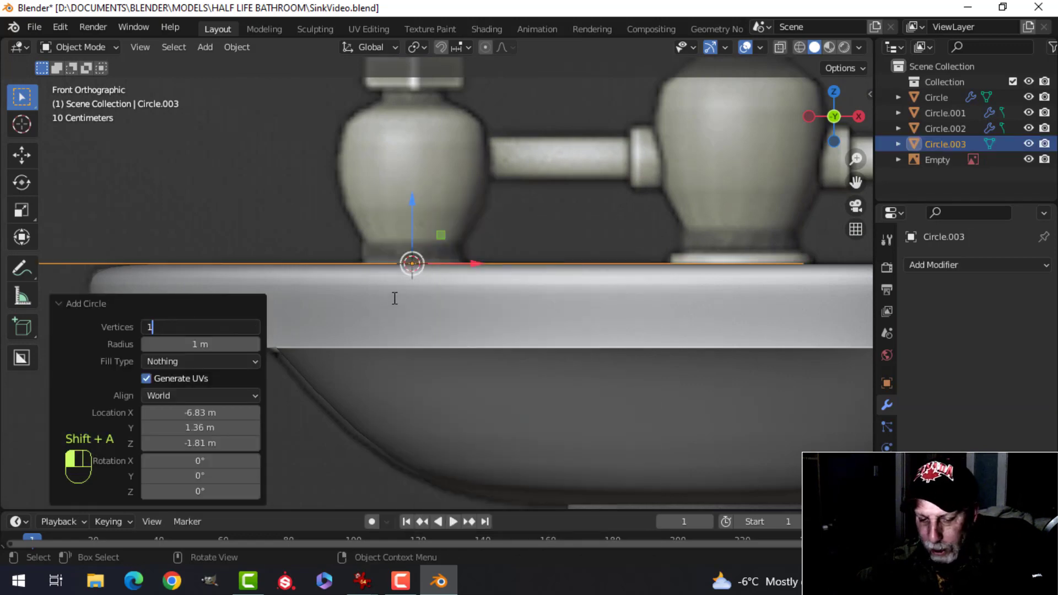
{"action": "key", "text": "Return"}
{"action": "scroll", "coordinate": [406, 285], "scroll_direction": "down", "scroll_amount": 3}
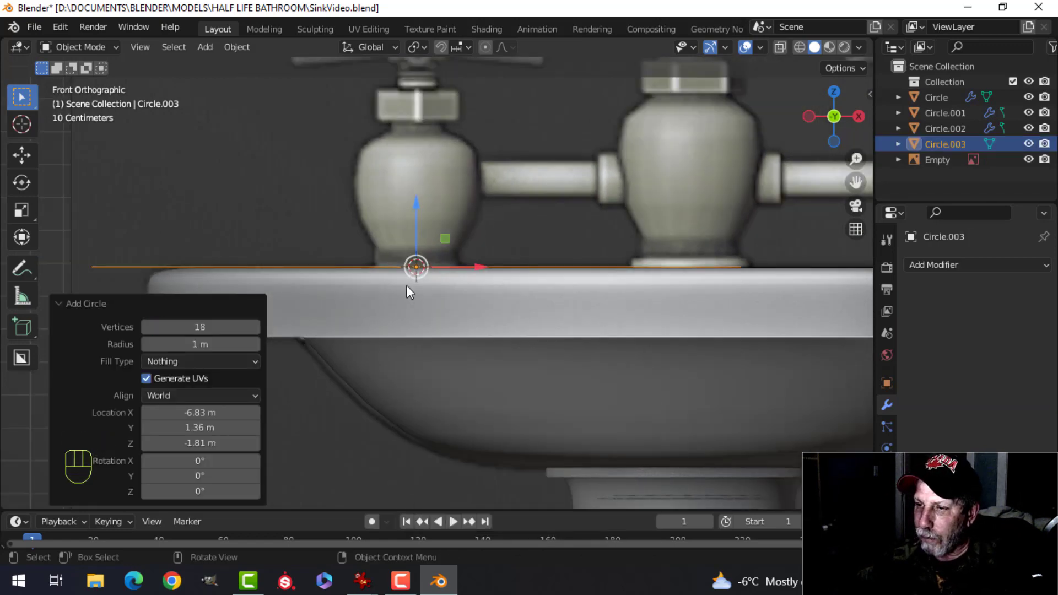
- Scale the circle's vertices to about 0.15 and by a further 0.923 to match the width of the left tap's base
{"action": "key", "text": "Tab"}
{"action": "key", "text": "s"}
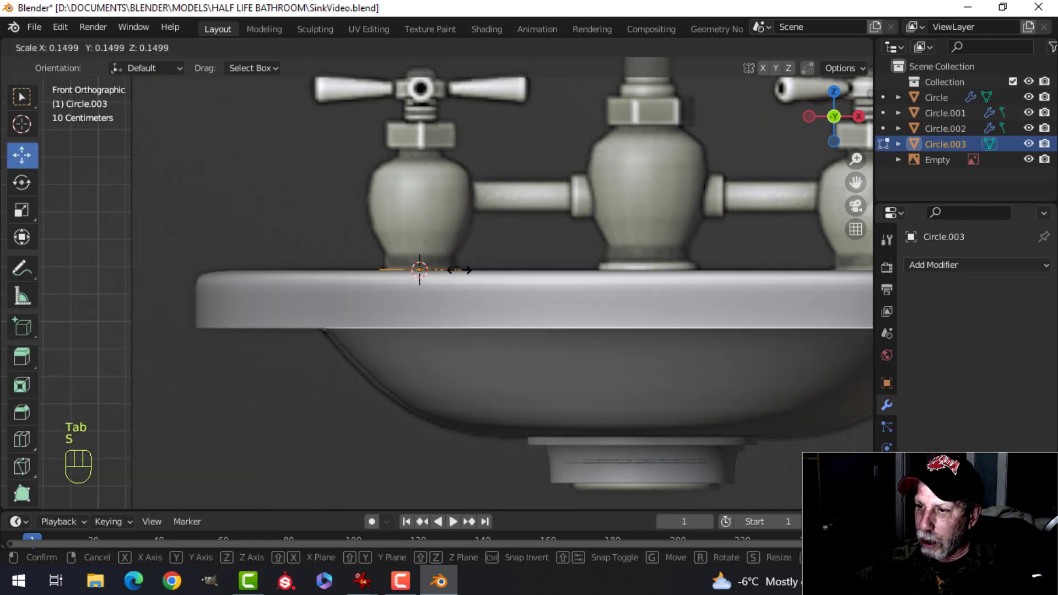
{"action": "left_click", "coordinate": [460, 269]}
{"action": "key", "text": "1"}
{"action": "scroll", "coordinate": [459, 270], "scroll_direction": "up", "scroll_amount": 5}
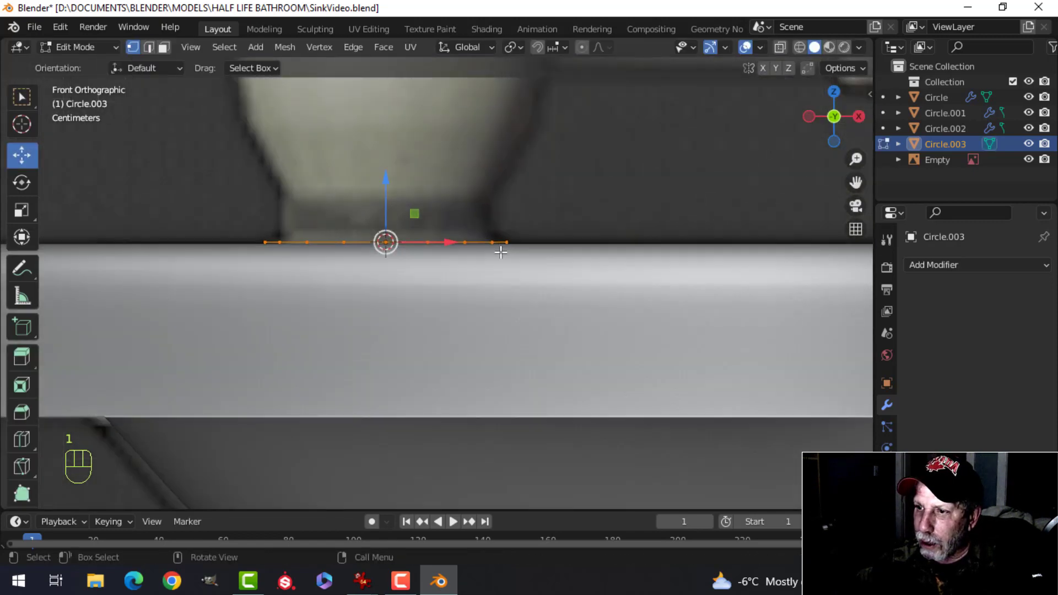
{"action": "key", "text": "s"}
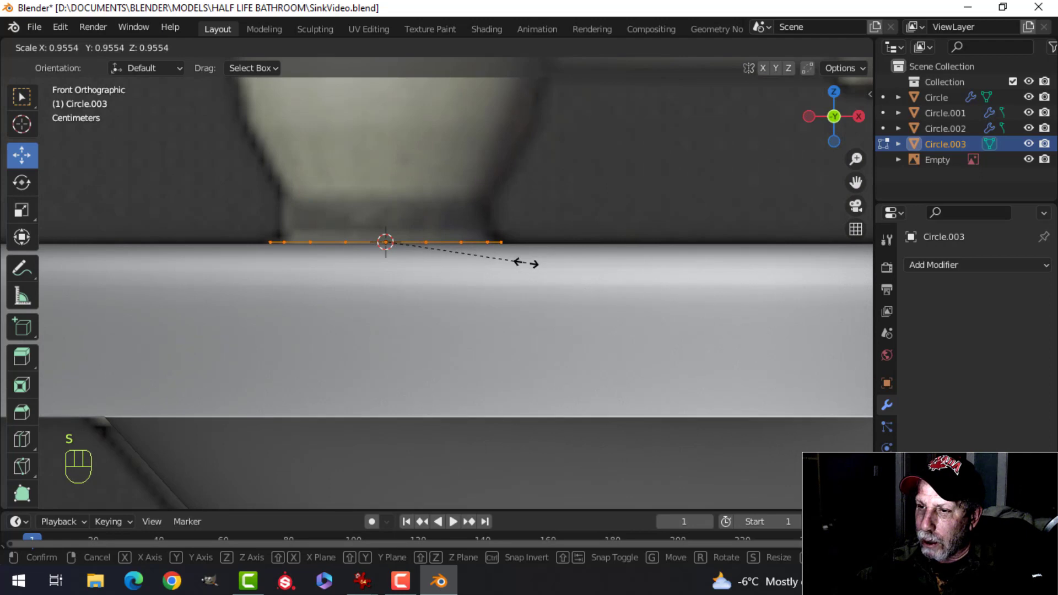
{"action": "left_click", "coordinate": [520, 267]}
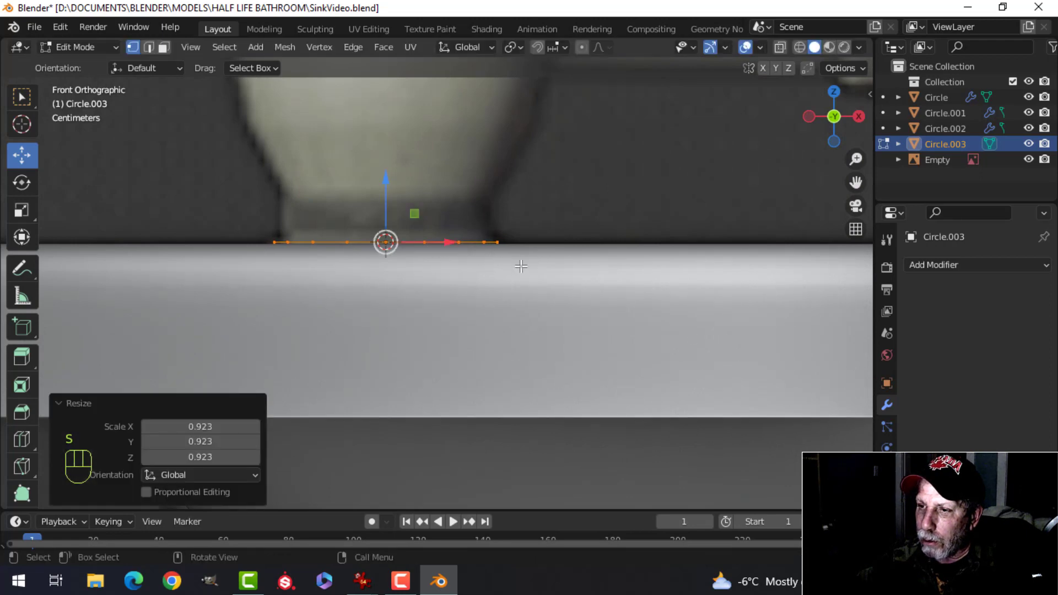
{"action": "scroll", "coordinate": [521, 266], "scroll_direction": "down", "scroll_amount": 6}
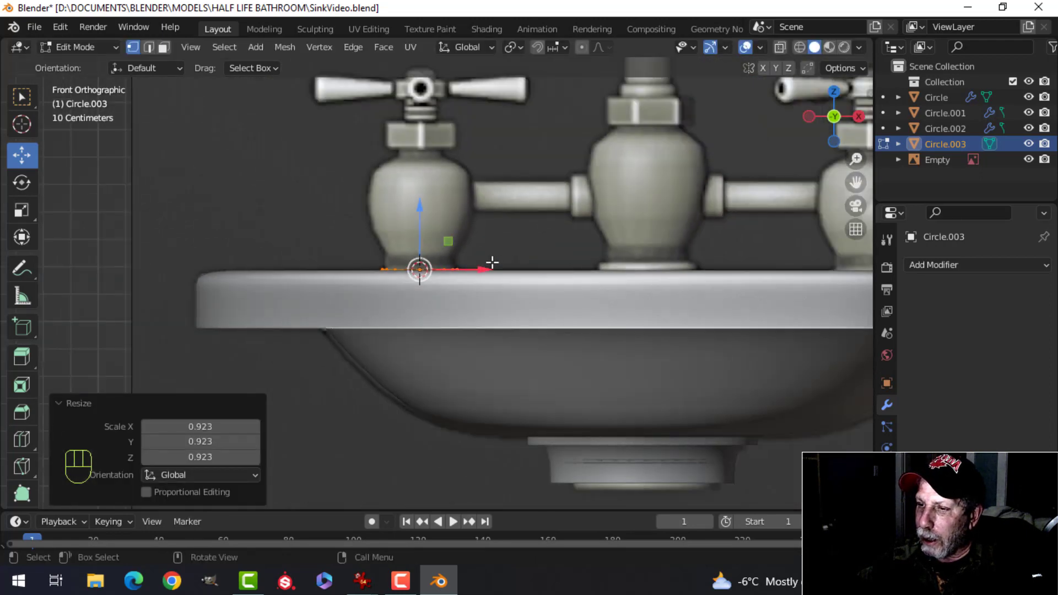
{"action": "scroll", "coordinate": [574, 267], "scroll_direction": "up", "scroll_amount": 5}
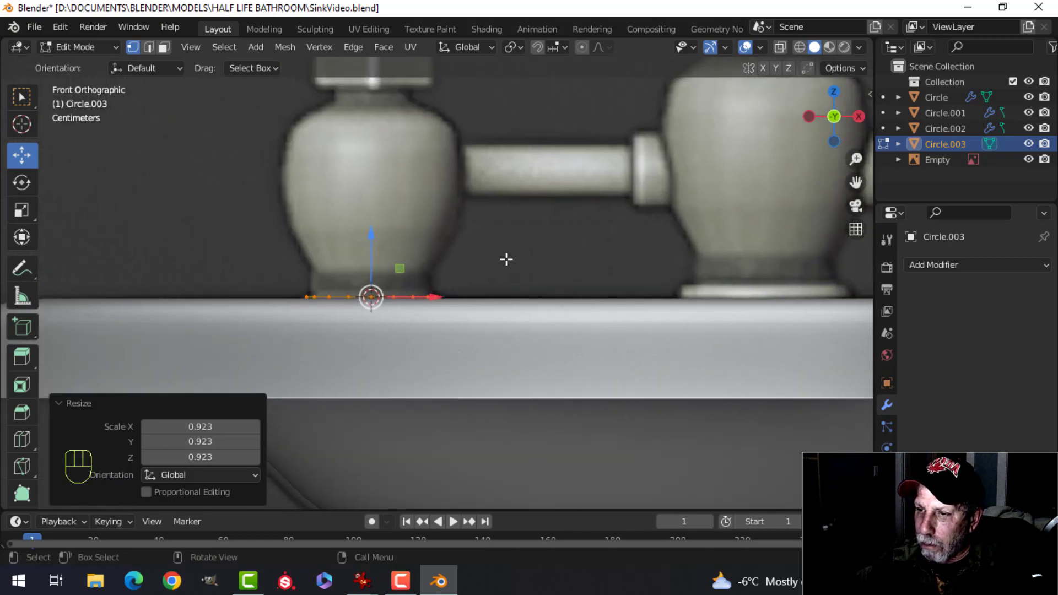
- Lower the circle about 0.003 m along Z so it sits on the sink's rim beneath the left tap
{"action": "scroll", "coordinate": [453, 262], "scroll_direction": "up", "scroll_amount": 1}
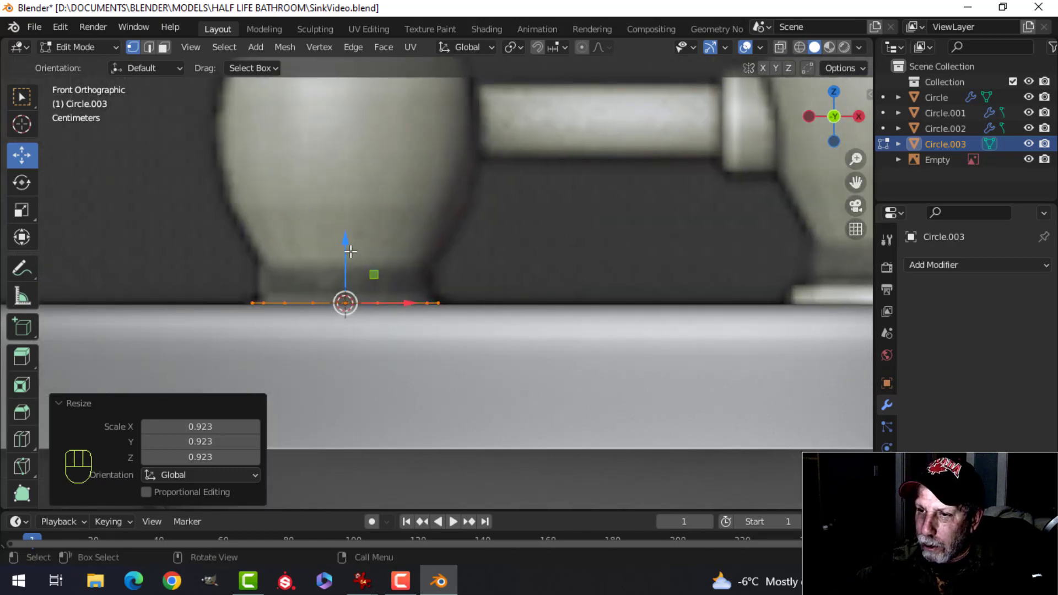
{"action": "left_click_drag", "start_coordinate": [351, 251], "coordinate": [349, 253]}
{"action": "scroll", "coordinate": [796, 308], "scroll_direction": "down", "scroll_amount": 1}
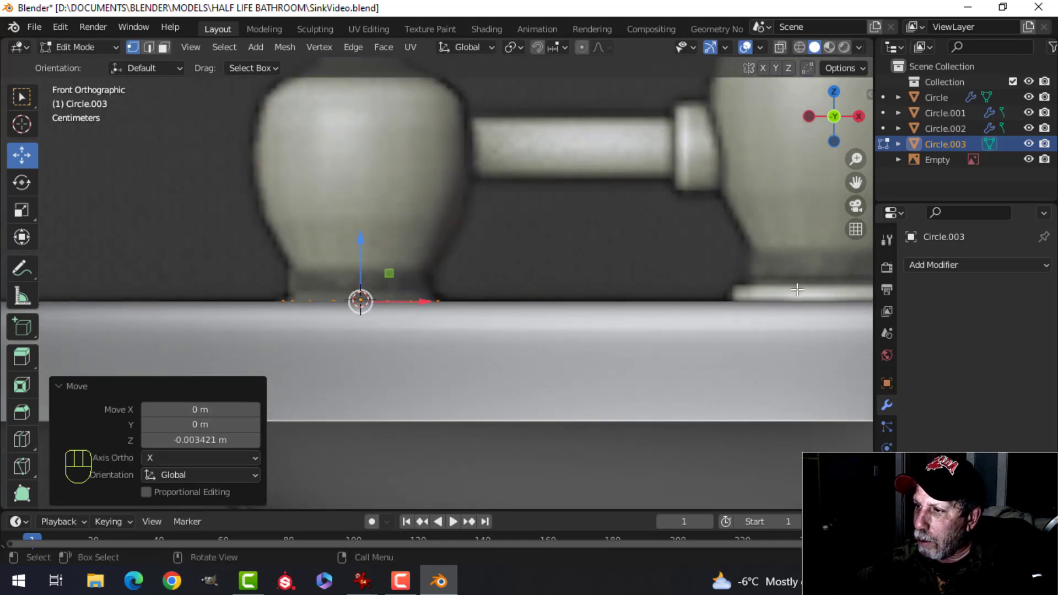
{"action": "scroll", "coordinate": [388, 270], "scroll_direction": "up", "scroll_amount": 1}
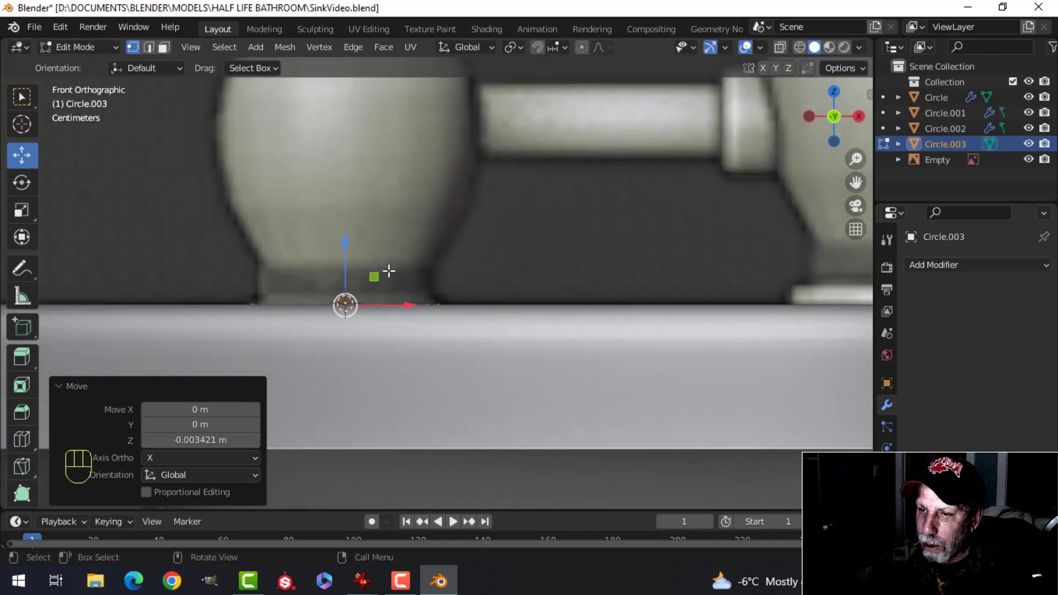
- Extrude the circle up about 0.019 m, and raise its top edge another 0.0025 m to form the tap's base ring
{"action": "key", "text": "e"}
{"action": "left_click_drag", "start_coordinate": [354, 260], "coordinate": [357, 237]}
{"action": "middle_click_drag", "start_coordinate": [440, 260], "coordinate": [434, 340]}
{"action": "scroll", "coordinate": [432, 287], "scroll_direction": "up", "scroll_amount": 3}
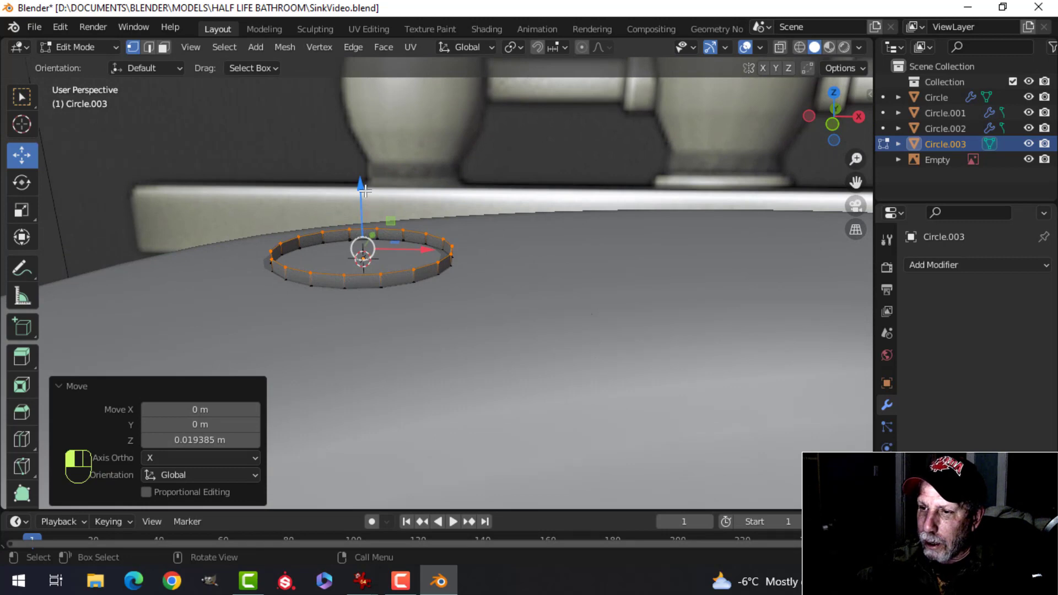
{"action": "left_click_drag", "start_coordinate": [364, 190], "coordinate": [364, 194]}
- Extrude the base ring's top edge in place and scale it inward to about 0.928, fine-tuning it to the reference's narrower foot
{"action": "key", "text": "KP_1"}
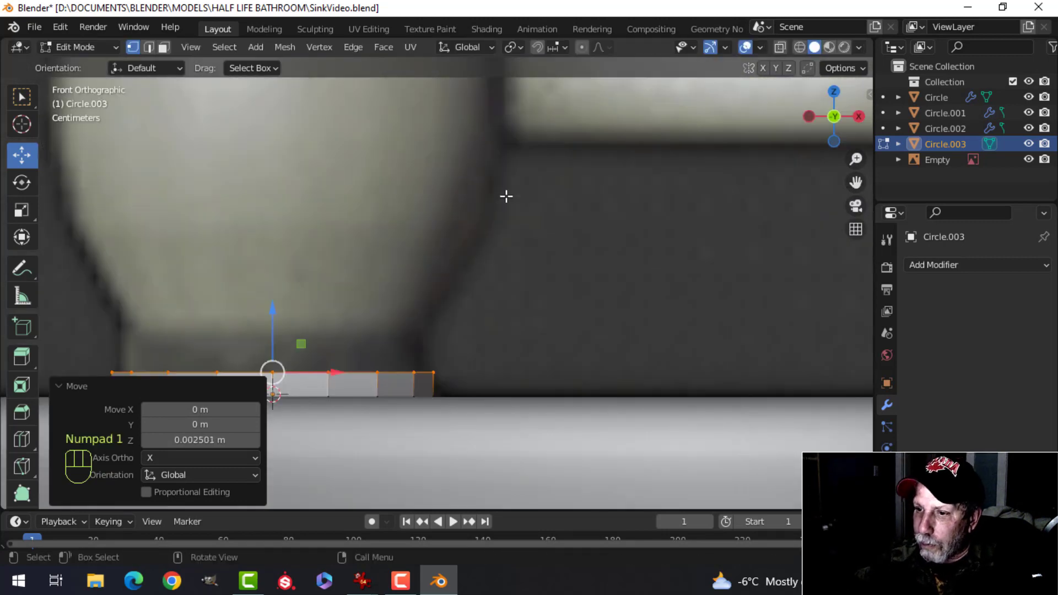
{"action": "key", "text": "e"}
{"action": "right_click", "coordinate": [523, 290]}
{"action": "key", "text": "s"}
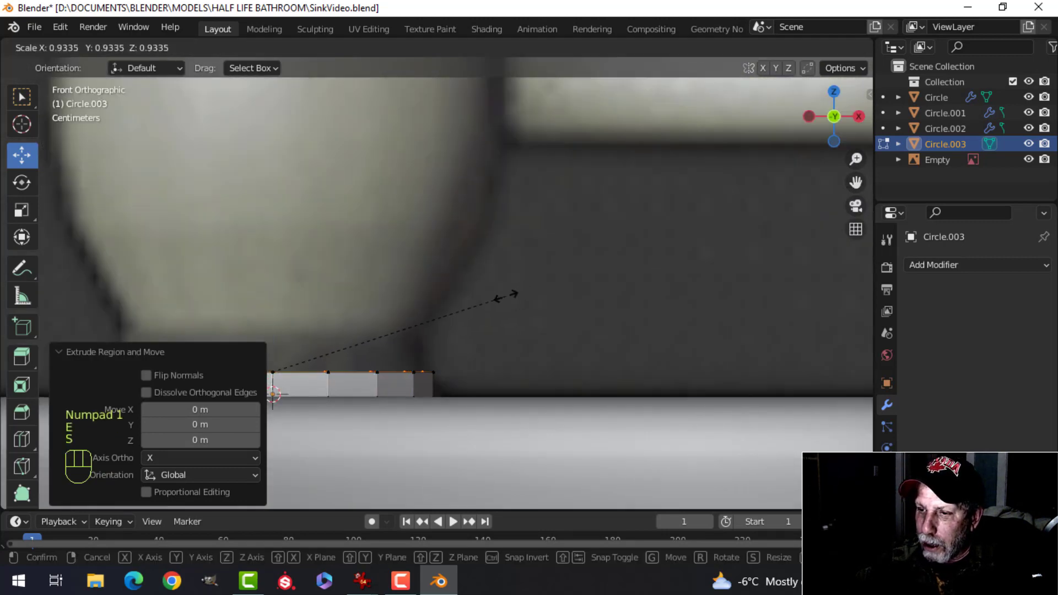
{"action": "left_click", "coordinate": [507, 295]}
{"action": "middle_click_drag", "start_coordinate": [424, 302], "coordinate": [471, 297], "text": "shift"}
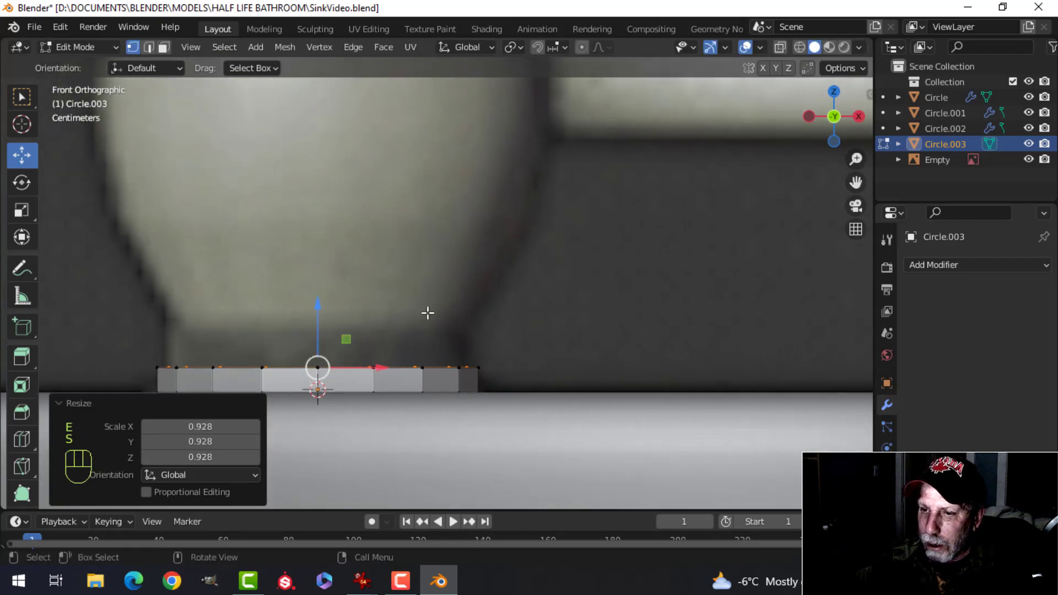
{"action": "key", "text": "s"}
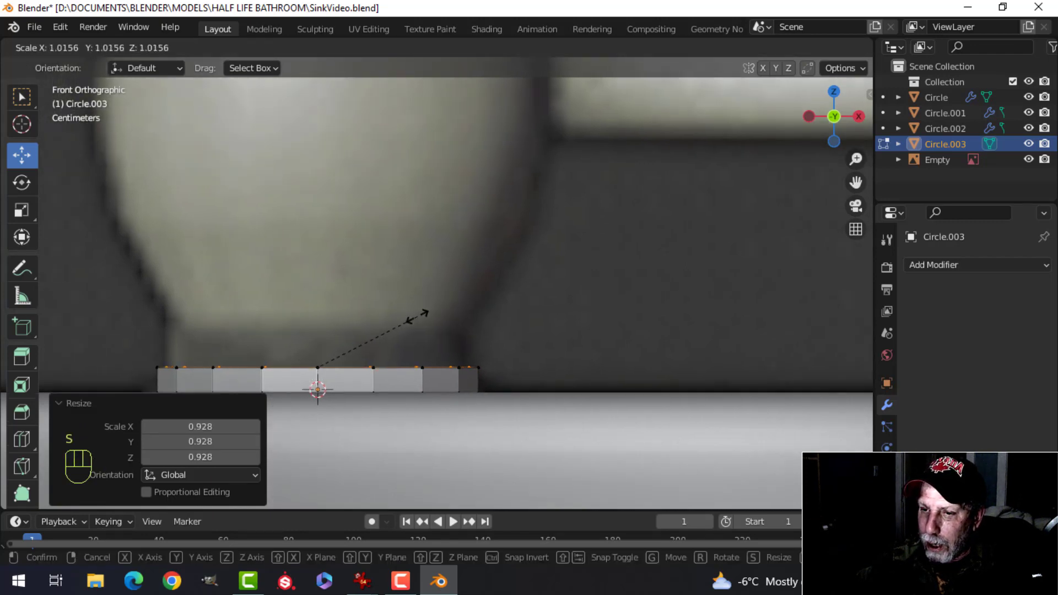
{"action": "left_click", "coordinate": [409, 316]}
{"action": "middle_click_drag", "start_coordinate": [402, 322], "coordinate": [430, 329], "text": "shift"}
- Extrude the inner edge of the base ring straight up about 0.038 m to form the tap's foot
{"action": "key", "text": "e"}
{"action": "right_click", "coordinate": [401, 325]}
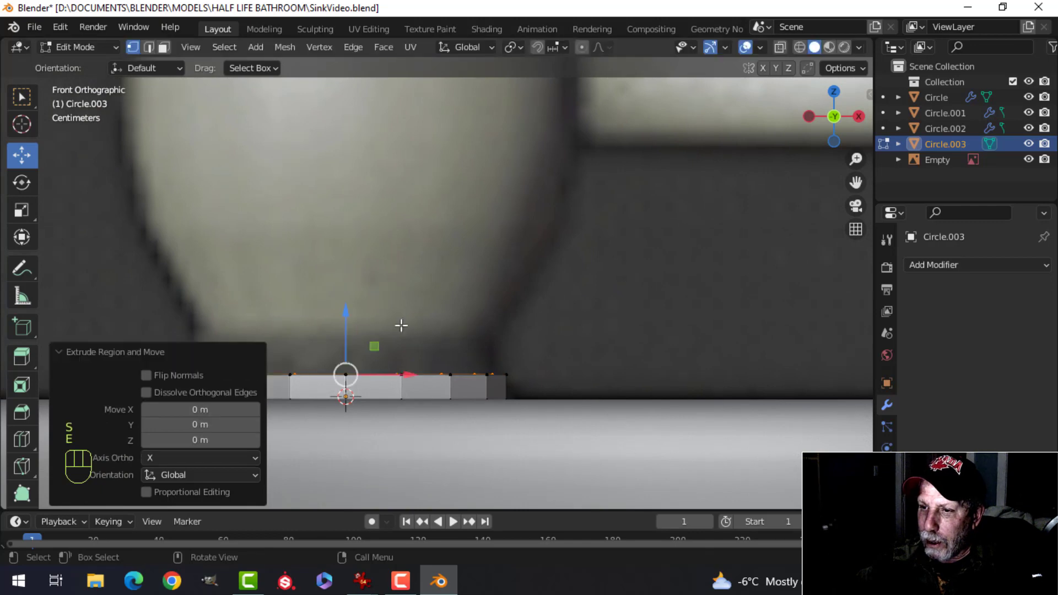
{"action": "left_click_drag", "start_coordinate": [344, 312], "coordinate": [355, 267]}
{"action": "middle_click_drag", "start_coordinate": [664, 314], "coordinate": [629, 362]}
{"action": "scroll", "coordinate": [632, 287], "scroll_direction": "up", "scroll_amount": 1}
{"action": "middle_click_drag", "start_coordinate": [612, 265], "coordinate": [581, 315], "text": "shift"}
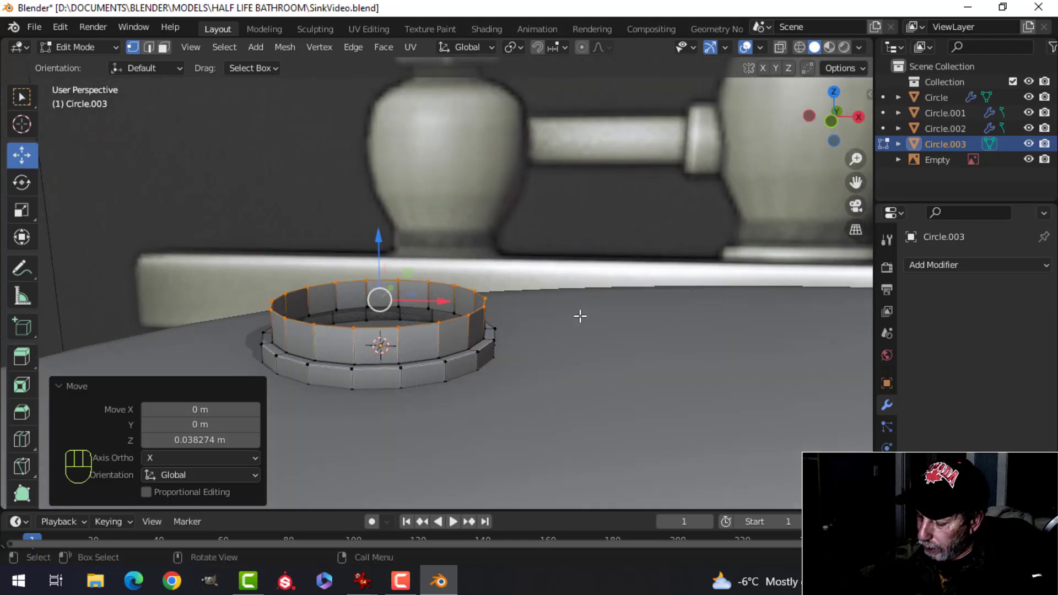
- In front wireframe view, extrude the foot's top edge up about 0.081 m and scale it by 1.368 to follow the flaring body
{"action": "key", "text": "KP_1"}
{"action": "scroll", "coordinate": [542, 319], "scroll_direction": "down", "scroll_amount": 5}
{"action": "middle_click_drag", "start_coordinate": [447, 303], "coordinate": [574, 314], "text": "shift"}
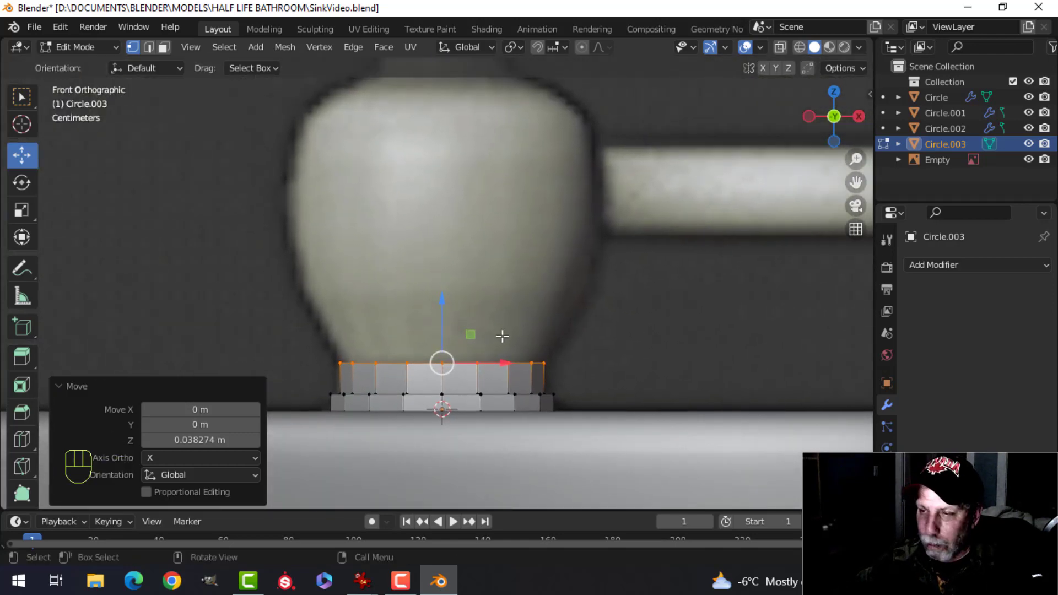
{"action": "key", "text": "z"}
{"action": "left_click", "coordinate": [402, 332]}
{"action": "key", "text": "e"}
{"action": "left_click", "coordinate": [505, 331]}
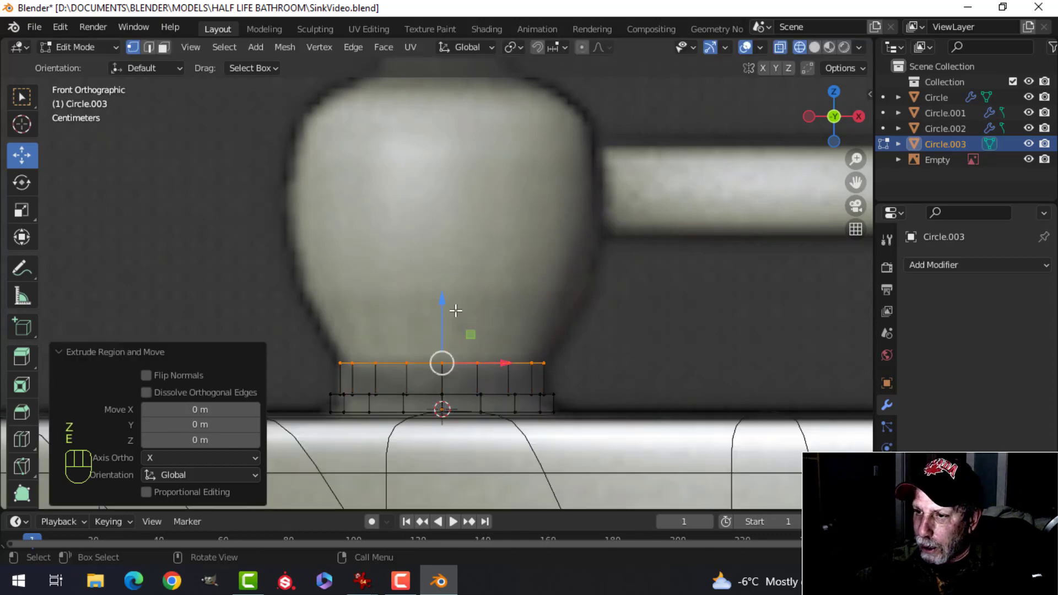
{"action": "key", "text": "e"}
{"action": "left_click", "coordinate": [465, 230]}
{"action": "key", "text": "s"}
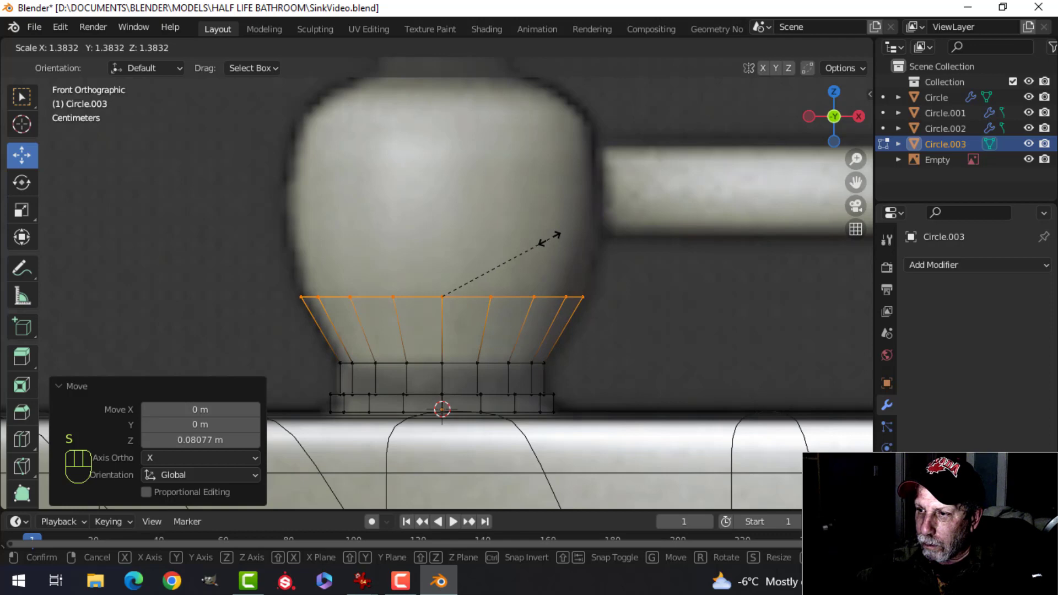
{"action": "left_click", "coordinate": [546, 238]}
- Extrude the body's top edge up about 0.131 m, and scale its upper and lower edge loops together by about 1.04
{"action": "scroll", "coordinate": [538, 246], "scroll_direction": "down", "scroll_amount": 2}
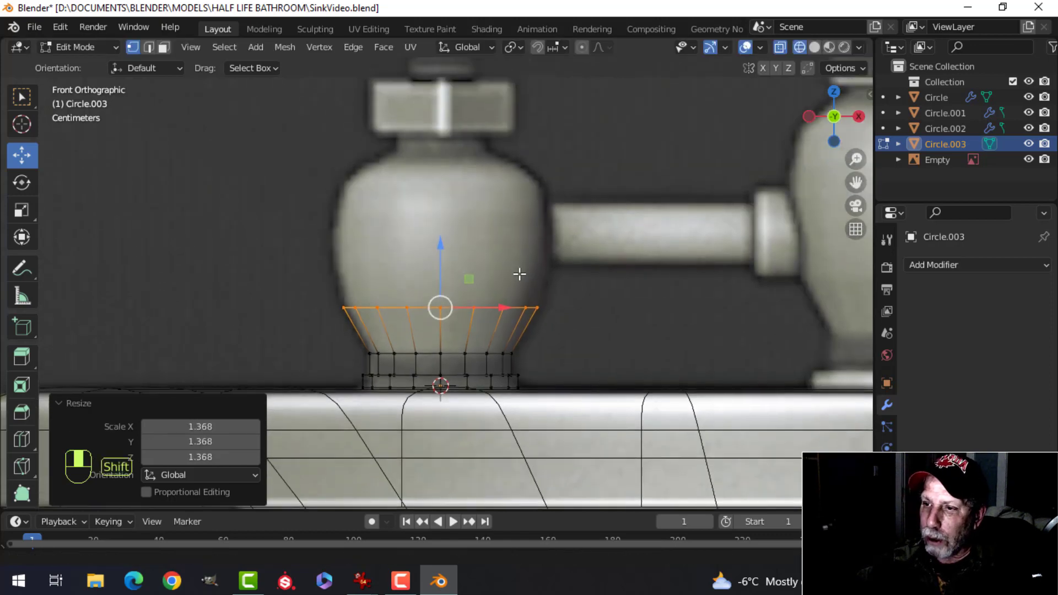
{"action": "middle_click_drag", "start_coordinate": [520, 274], "coordinate": [496, 299], "text": "shift"}
{"action": "key", "text": "e"}
{"action": "right_click", "coordinate": [496, 299]}
{"action": "left_click_drag", "start_coordinate": [410, 292], "coordinate": [417, 215]}
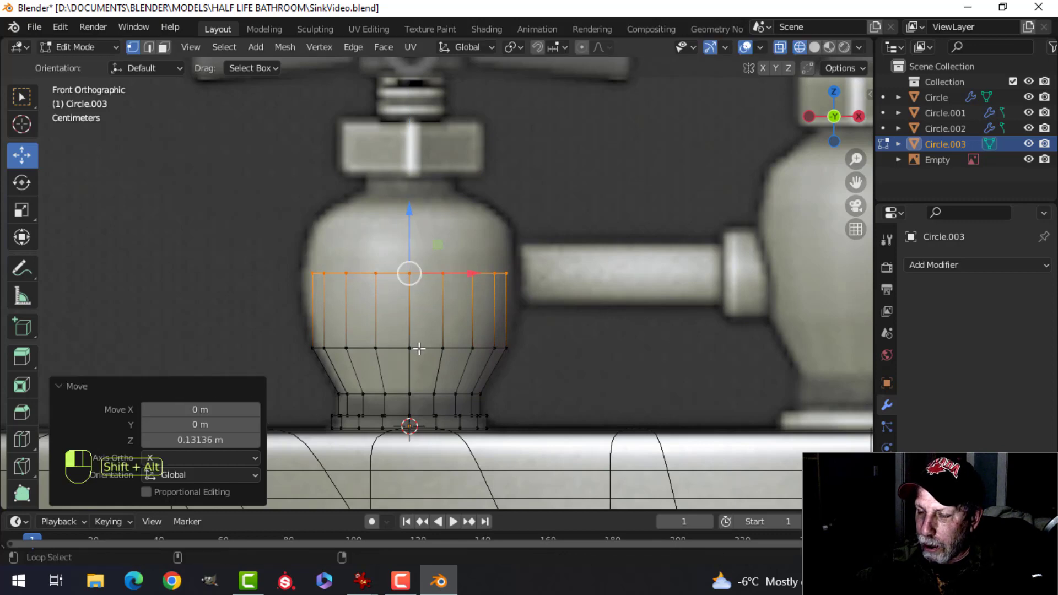
{"action": "left_click", "coordinate": [421, 348], "text": "alt+shift"}
{"action": "key", "text": "s"}
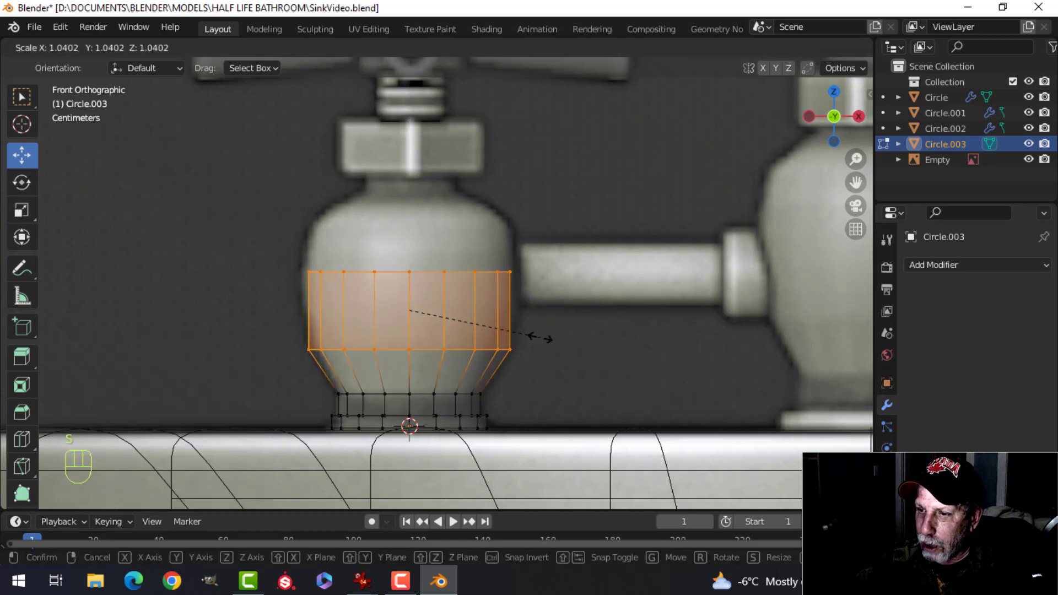
{"action": "left_click", "coordinate": [539, 339]}
- Lower the body's top edge loop slightly and extrude it up about 0.095 m to the start of the shoulder
{"action": "key", "text": "alt+a"}
{"action": "left_click", "coordinate": [422, 270], "text": "alt+shift"}
{"action": "scroll", "coordinate": [435, 284], "scroll_direction": "down", "scroll_amount": 2}
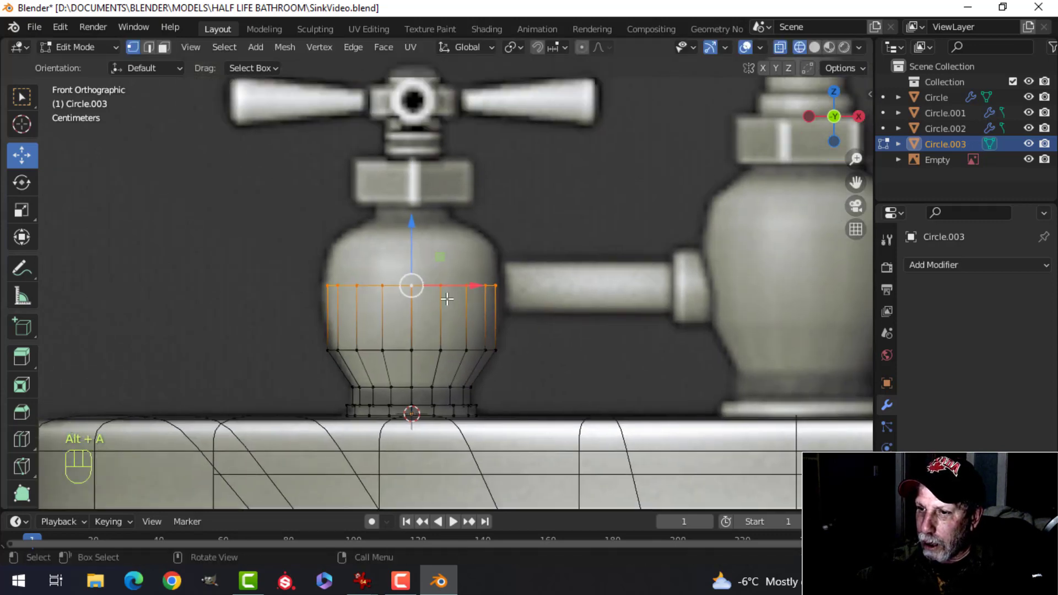
{"action": "left_click_drag", "start_coordinate": [420, 251], "coordinate": [408, 248]}
{"action": "key", "text": "e"}
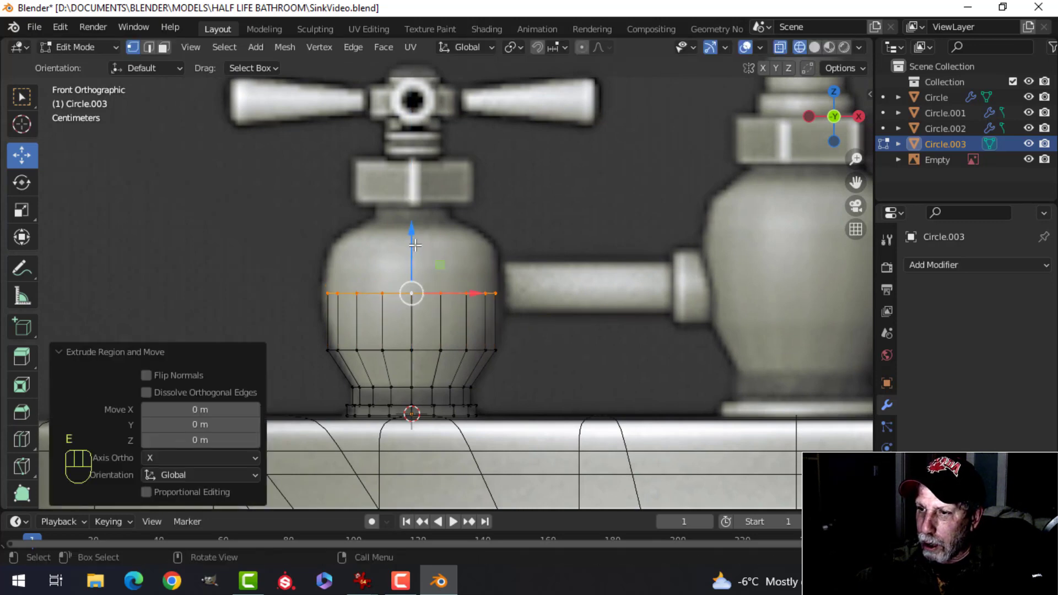
{"action": "left_click_drag", "start_coordinate": [409, 195], "coordinate": [409, 193]}
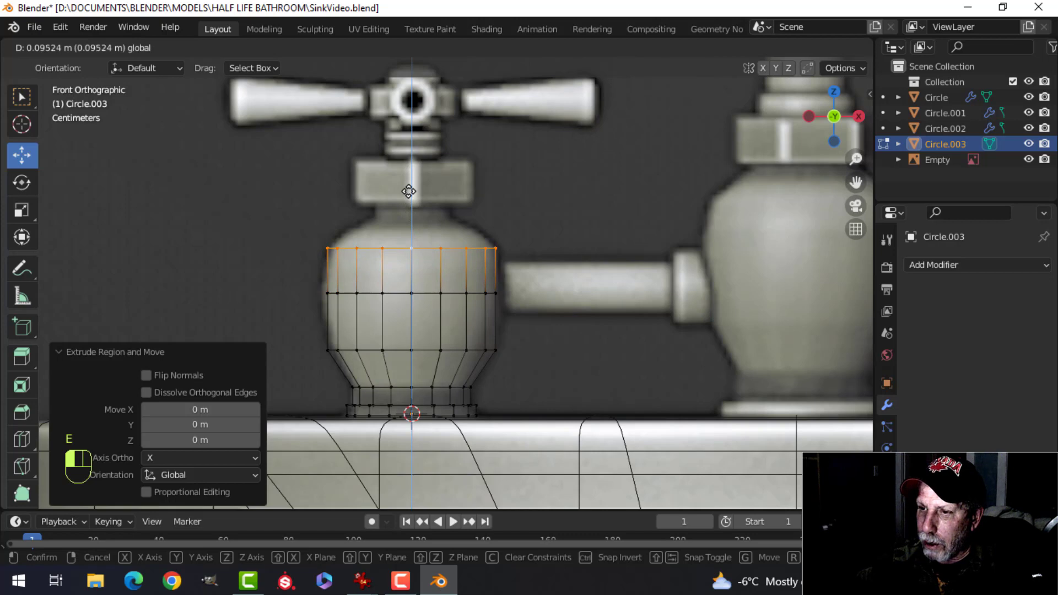
{"action": "left_click", "coordinate": [409, 191]}
- Extrude the top loop up about 0.056 m and scale it to 0.466 to form the tap's sloping shoulder
{"action": "middle_click_drag", "start_coordinate": [472, 198], "coordinate": [442, 265], "text": "shift"}
{"action": "key", "text": "e"}
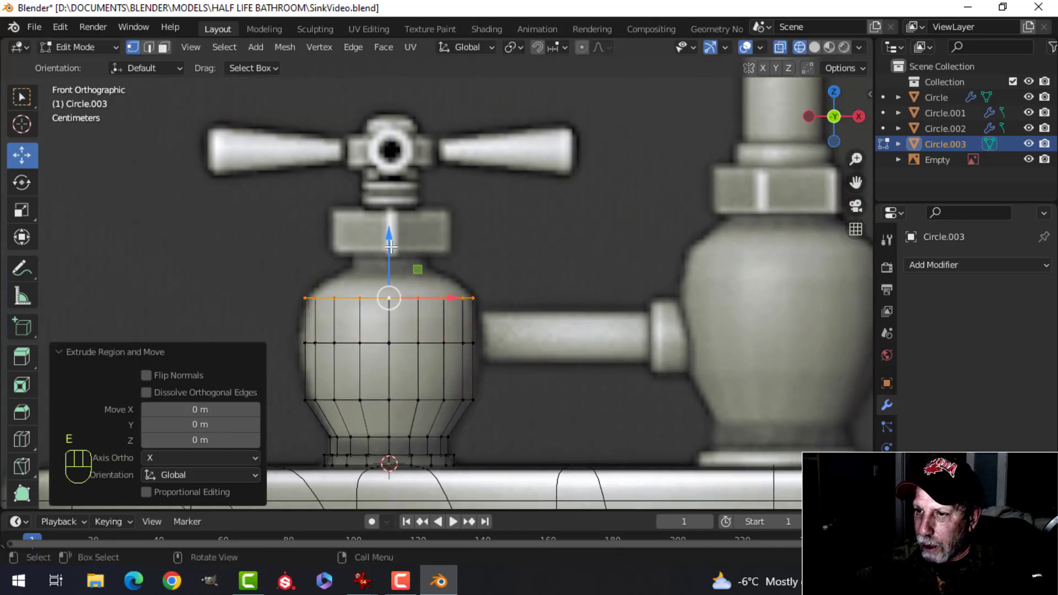
{"action": "left_click_drag", "start_coordinate": [391, 219], "coordinate": [391, 216]}
{"action": "left_click", "coordinate": [392, 216]}
{"action": "key", "text": "s"}
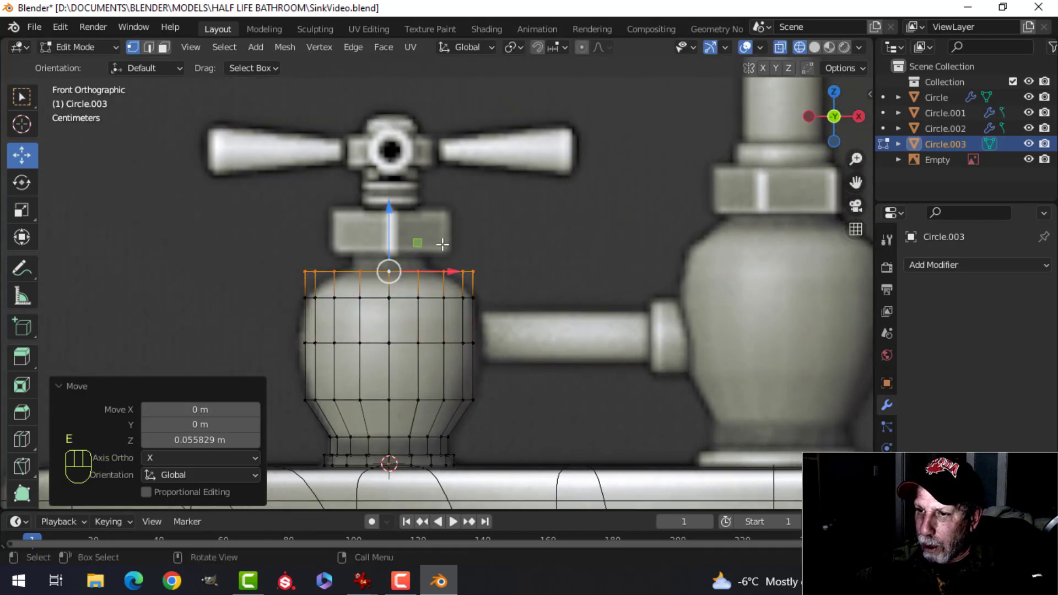
{"action": "left_click", "coordinate": [424, 256]}
- Extrude the shoulder's top edge up about 0.142 m through the nut to form the tap's neck
{"action": "scroll", "coordinate": [425, 256], "scroll_direction": "up", "scroll_amount": 4}
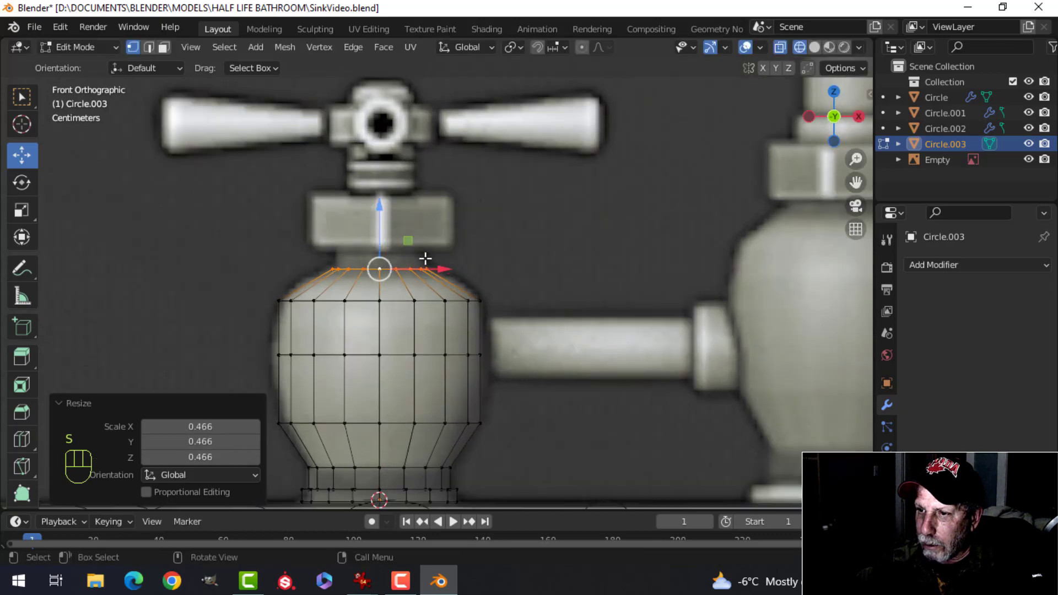
{"action": "key", "text": "e"}
{"action": "right_click", "coordinate": [417, 284]}
{"action": "left_click_drag", "start_coordinate": [367, 244], "coordinate": [388, 120]}
{"action": "scroll", "coordinate": [449, 221], "scroll_direction": "down", "scroll_amount": 1}
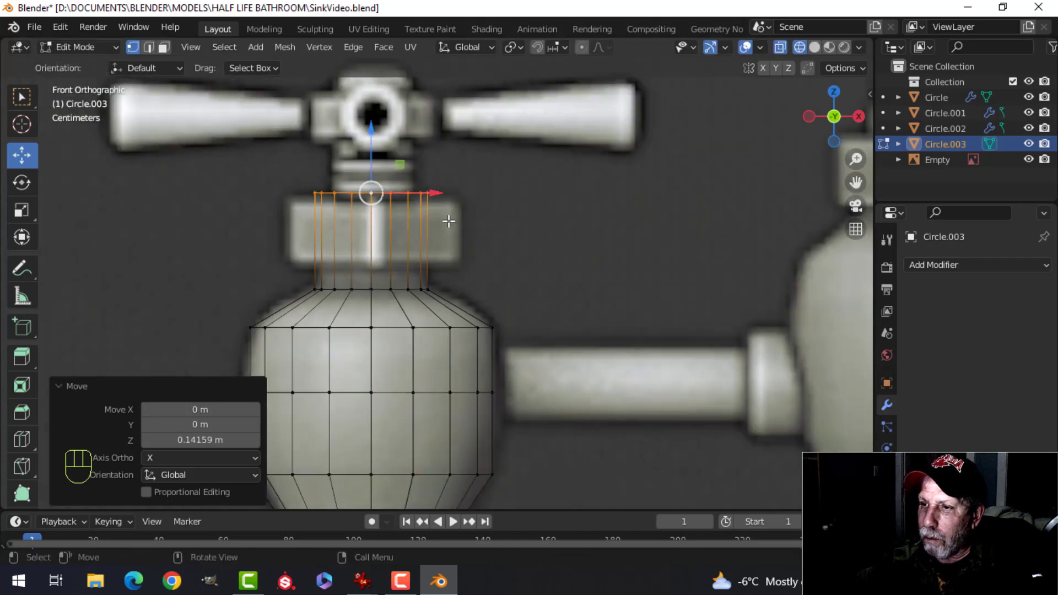
- Scale the neck's upper and lower edge loops to about 0.89 with Z locked to match the reference's neck width
{"action": "middle_click_drag", "start_coordinate": [457, 216], "coordinate": [452, 268], "text": "shift"}
{"action": "left_click", "coordinate": [392, 340], "text": "alt+shift"}
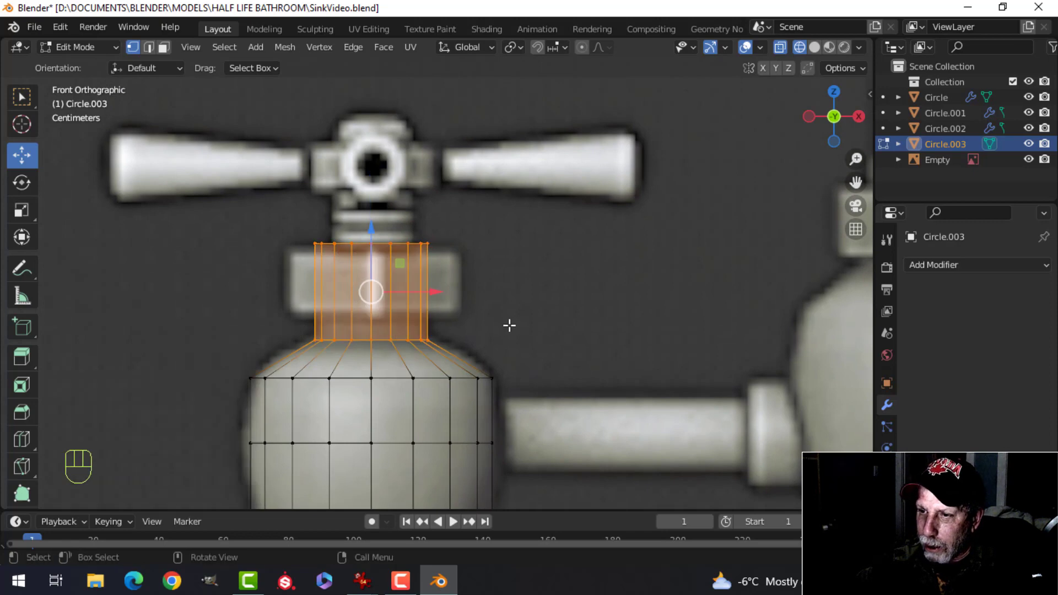
{"action": "key", "text": "s"}
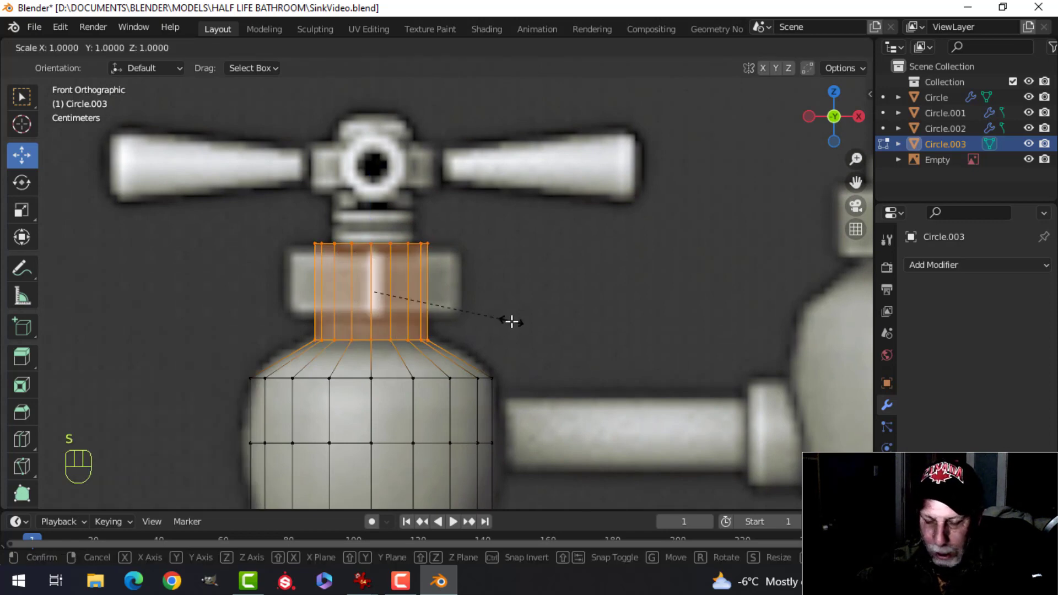
{"action": "key", "text": "shift+z"}
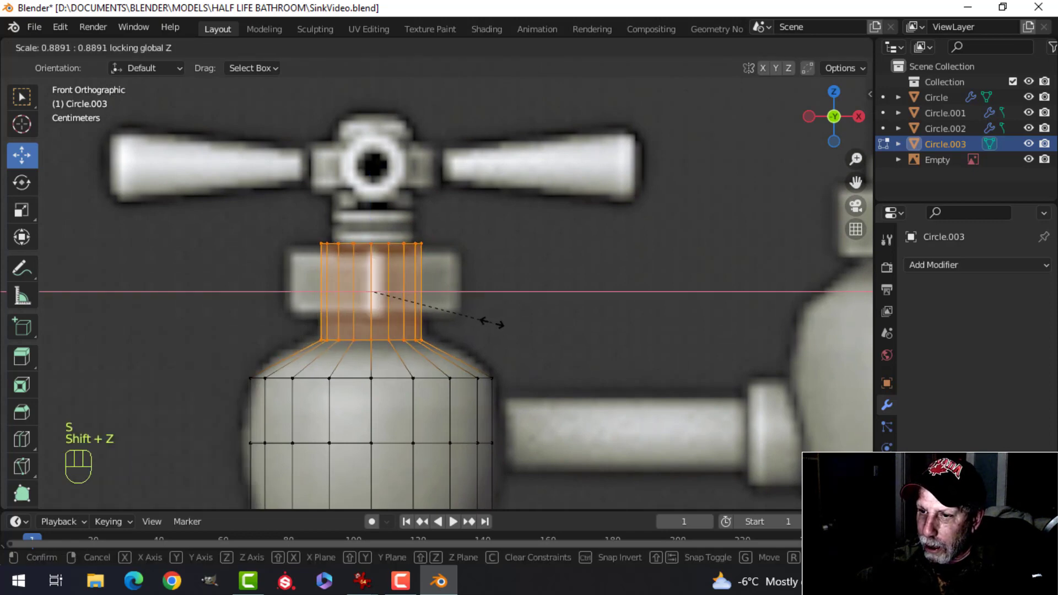
{"action": "left_click", "coordinate": [493, 322]}
- Extrude the neck's top edge loop in place and scale it inward to 0.757 for the narrower stem
{"action": "key", "text": "alt+a"}
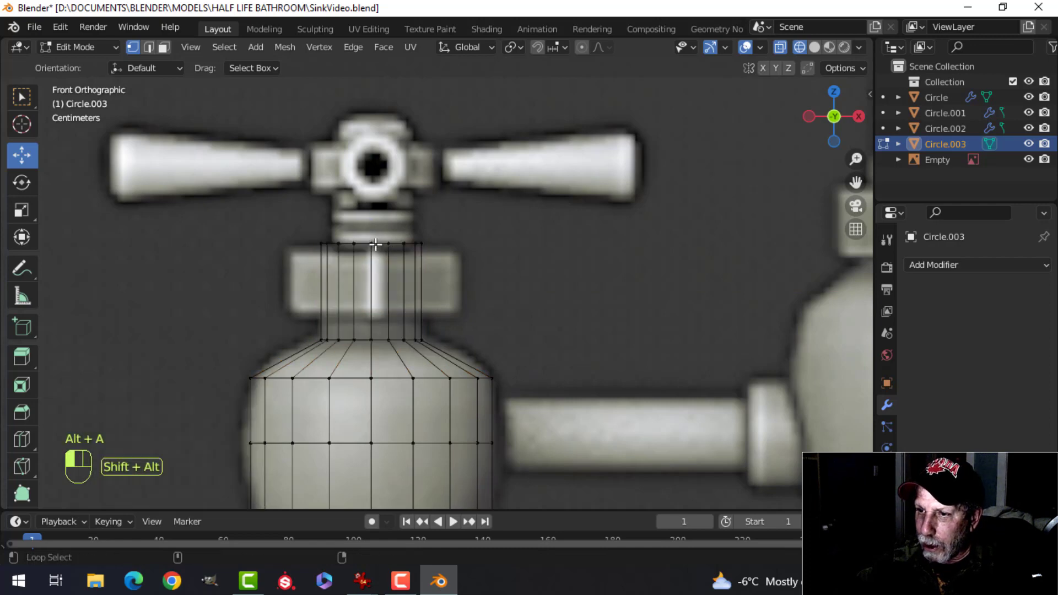
{"action": "left_click", "coordinate": [379, 243], "text": "alt+shift"}
{"action": "middle_click_drag", "start_coordinate": [435, 266], "coordinate": [434, 304], "text": "shift"}
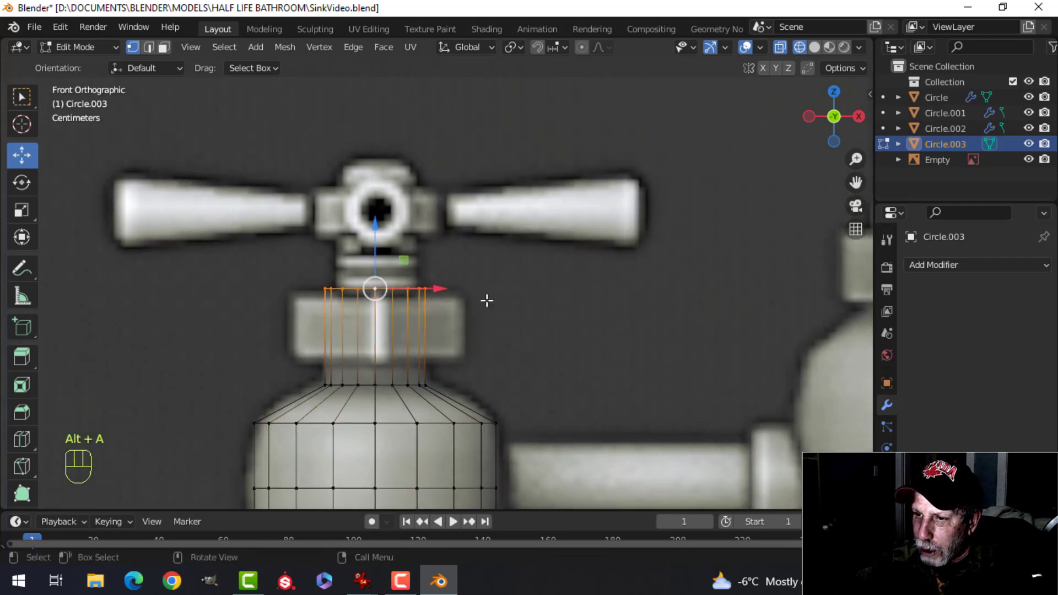
{"action": "key", "text": "e"}
{"action": "key", "text": "s"}
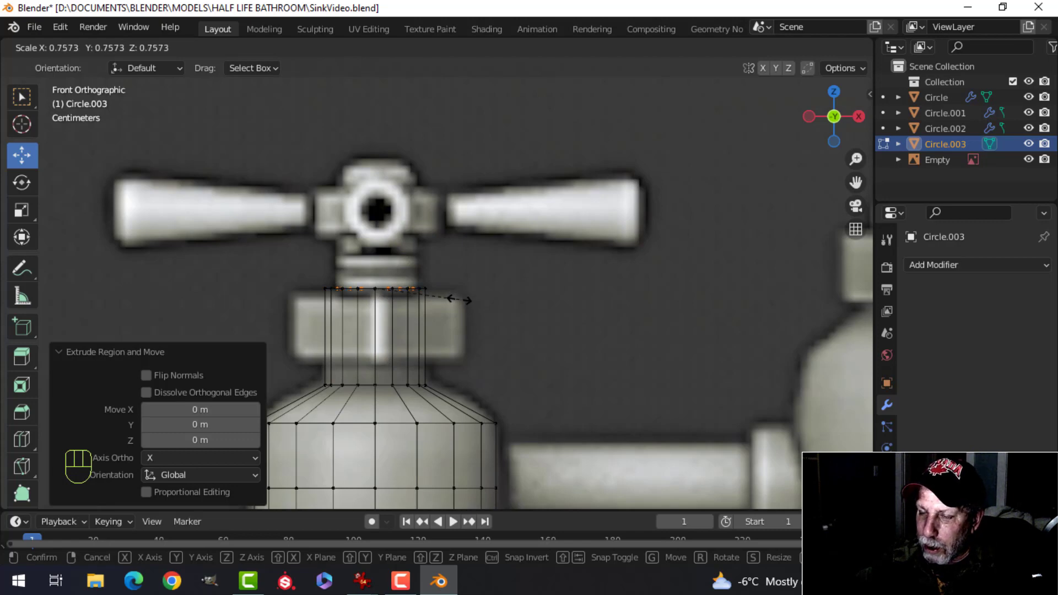
{"action": "left_click", "coordinate": [459, 299]}
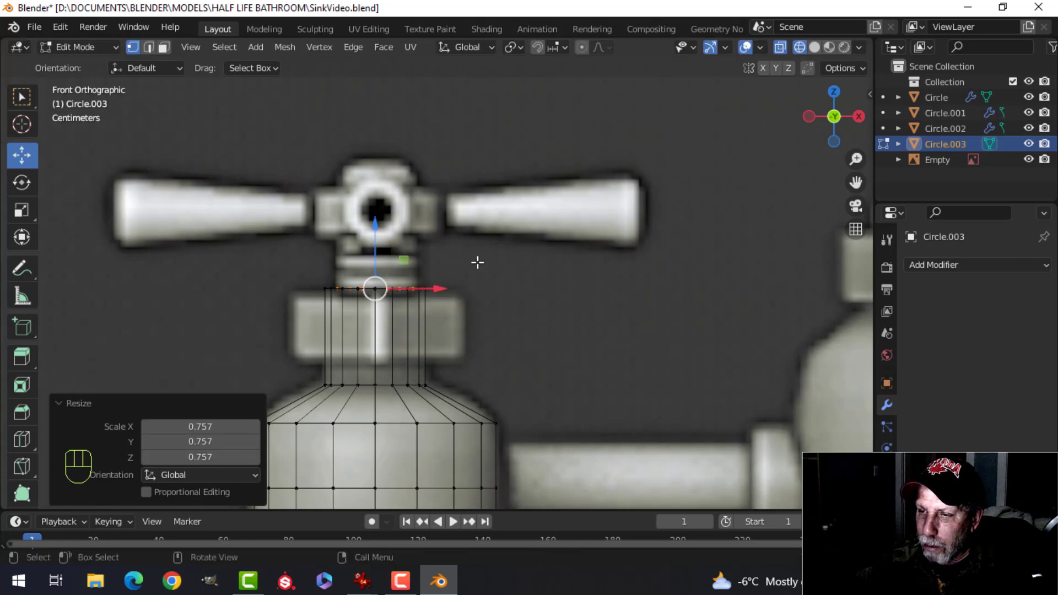
- Extrude the inner loop up about 0.19 m to form the stem reaching the top of the tap handle's hub
{"action": "middle_click_drag", "start_coordinate": [478, 263], "coordinate": [492, 311], "text": "shift"}
{"action": "key", "text": "e"}
{"action": "right_click", "coordinate": [470, 300]}
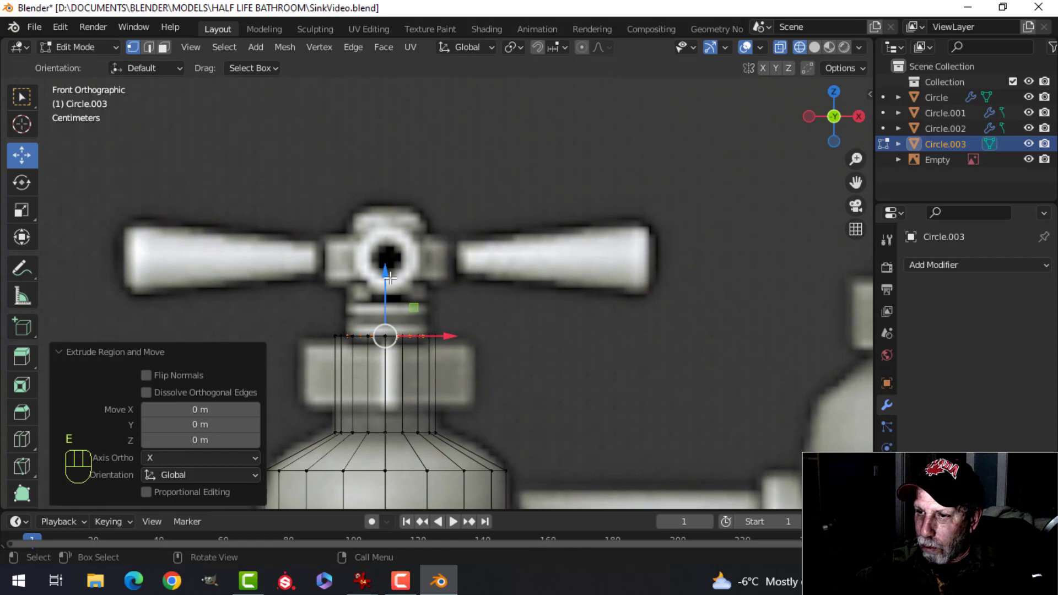
{"action": "left_click_drag", "start_coordinate": [389, 278], "coordinate": [433, 184]}
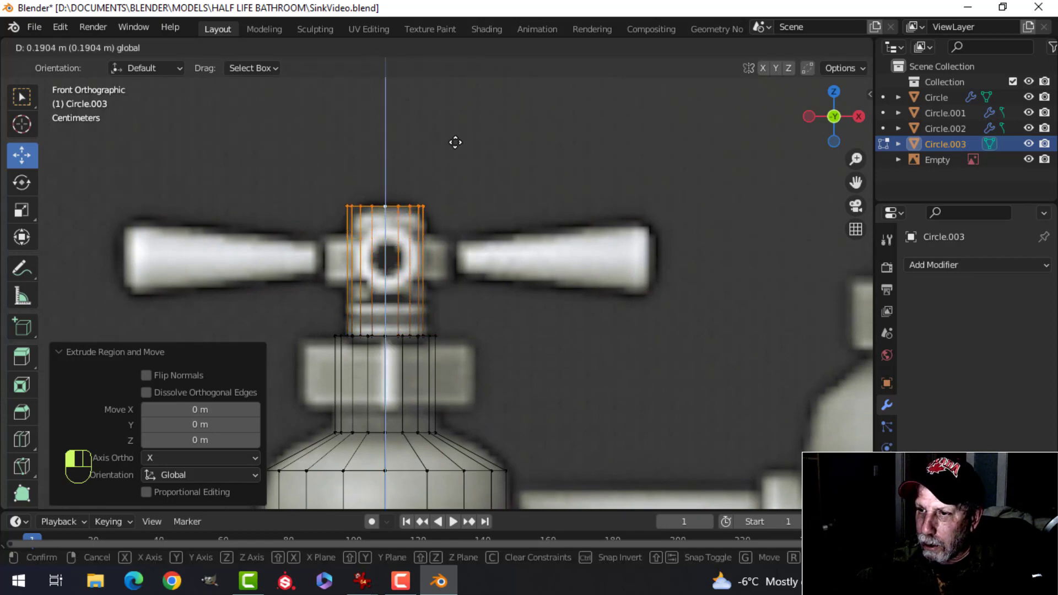
{"action": "left_click_drag", "start_coordinate": [455, 142], "coordinate": [457, 141]}
- Return to solid shading and fill the stem's open top with a face
{"action": "key", "text": "z"}
{"action": "left_click", "coordinate": [584, 164]}
{"action": "mouse_move", "coordinate": [584, 163]}
{"action": "middle_mouse_down"}
{"action": "mouse_move", "coordinate": [485, 236]}
{"action": "mouse_move", "coordinate": [498, 149]}
{"action": "mouse_move", "coordinate": [489, 262]}
{"action": "middle_mouse_up"}
{"action": "key", "text": "f"}
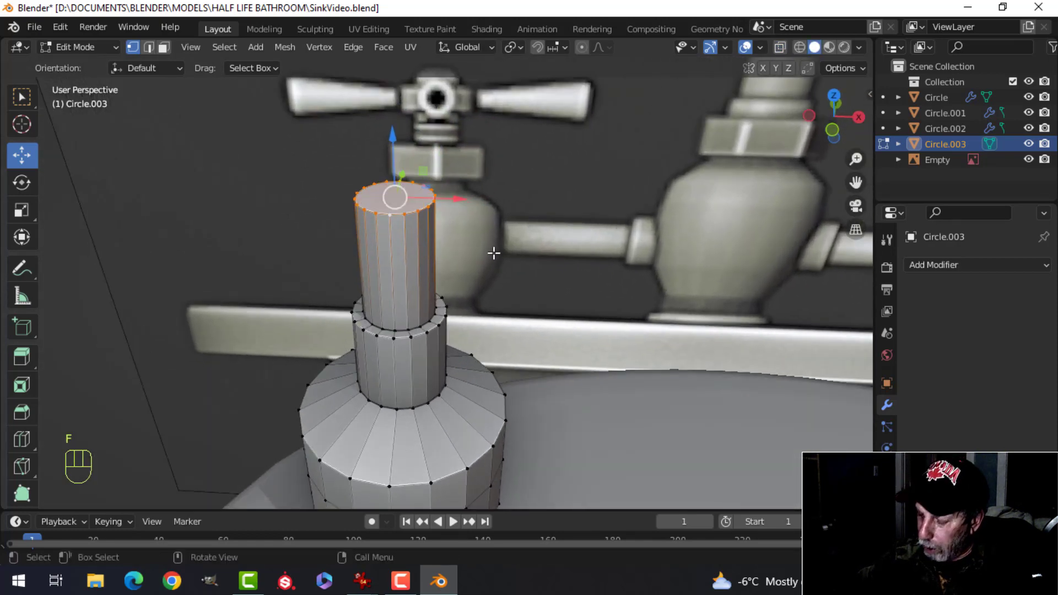
- Bevel the stem's top face in front wireframe view by about 0.038 m with four segments, and return to solid shading
{"action": "key", "text": "KP_1"}
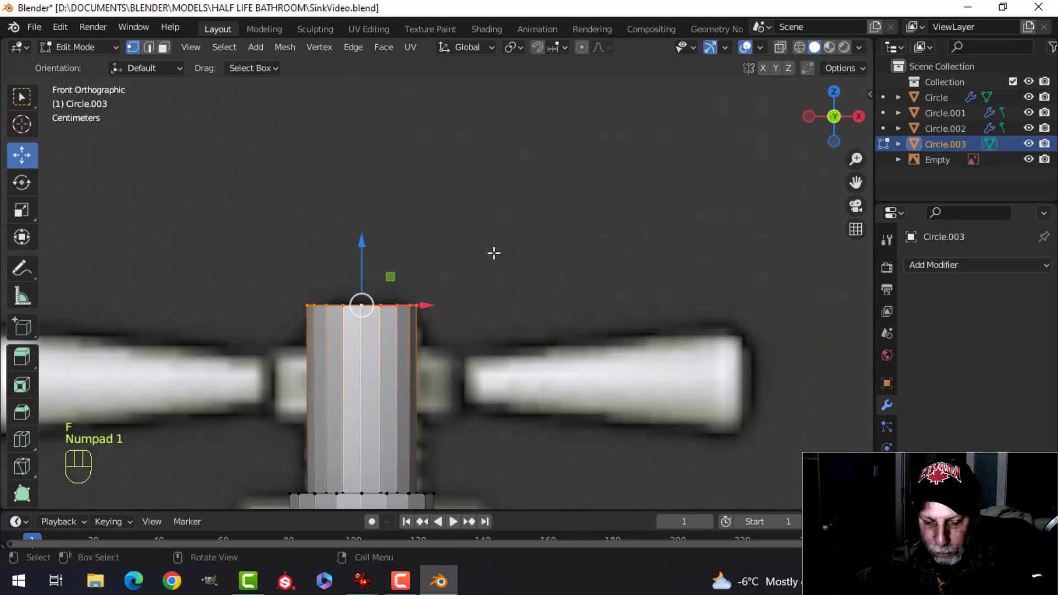
{"action": "key", "text": "z"}
{"action": "left_click", "coordinate": [399, 250]}
{"action": "key", "text": "3"}
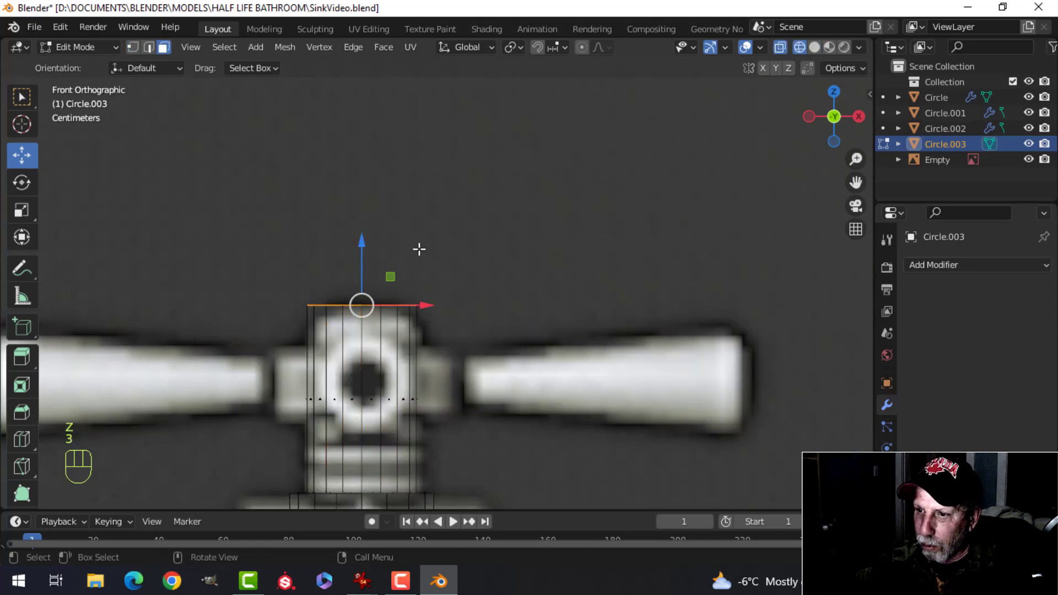
{"action": "scroll", "coordinate": [422, 256], "scroll_direction": "up", "scroll_amount": 2}
{"action": "middle_click_drag", "start_coordinate": [425, 263], "coordinate": [489, 193], "text": "shift"}
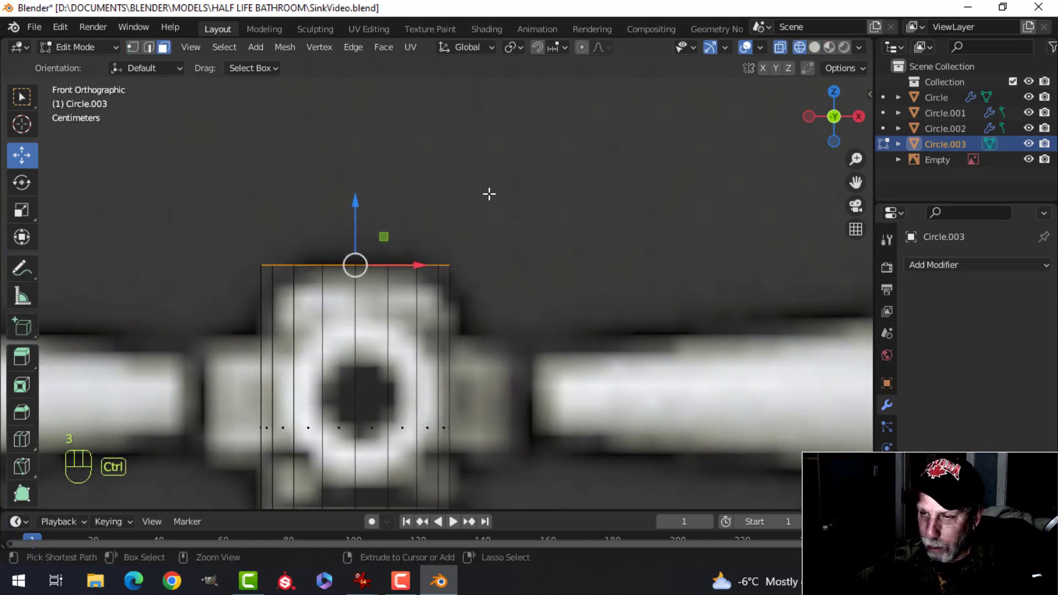
{"action": "key", "text": "ctrl+b"}
{"action": "scroll", "coordinate": [546, 227], "scroll_direction": "up", "scroll_amount": 1}
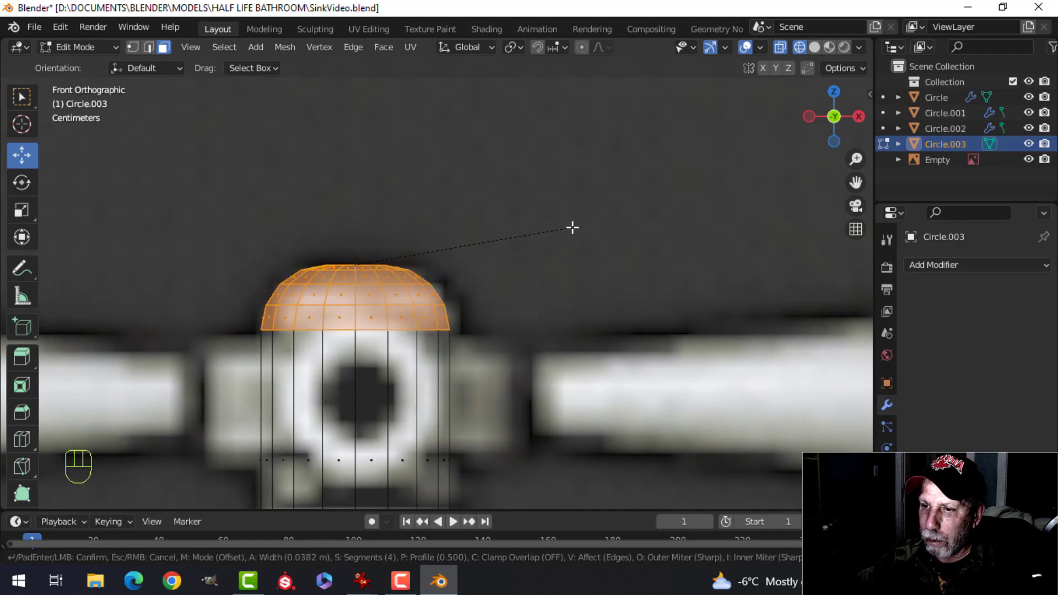
{"action": "left_click", "coordinate": [524, 239]}
{"action": "key", "text": "alt+a"}
{"action": "key", "text": "z"}
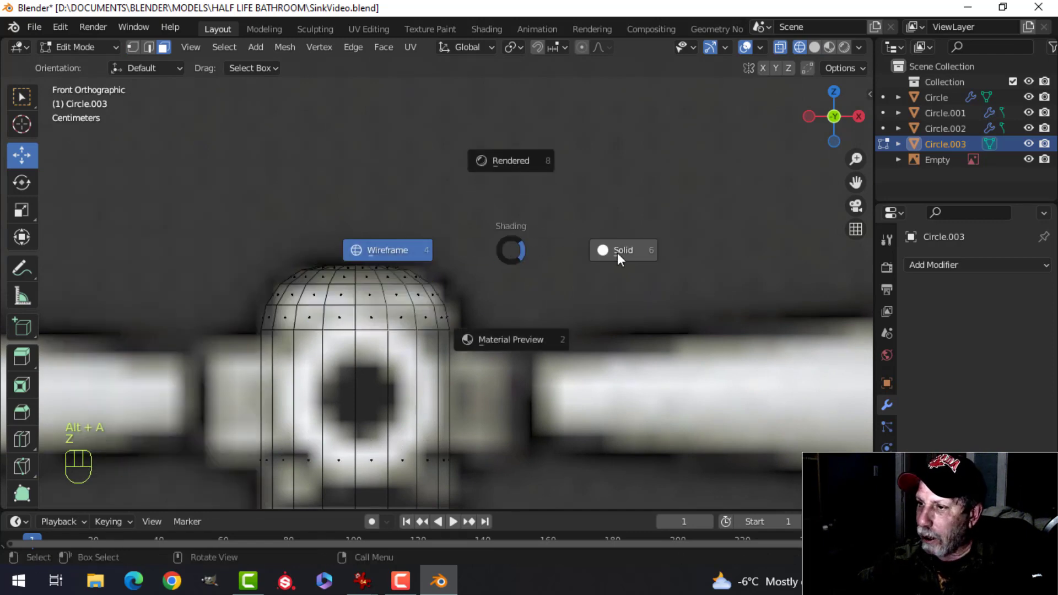
{"action": "left_click", "coordinate": [618, 252]}
- Bevel the neck's top outer edge loop by about 0.0097 m with two segments
{"action": "scroll", "coordinate": [515, 265], "scroll_direction": "down", "scroll_amount": 2}
{"action": "mouse_move", "coordinate": [503, 272]}
{"action": "middle_mouse_down"}
{"action": "mouse_move", "coordinate": [504, 333]}
{"action": "mouse_move", "coordinate": [461, 386]}
{"action": "mouse_move", "coordinate": [501, 352]}
{"action": "mouse_move", "coordinate": [504, 257]}
{"action": "middle_mouse_up"}
{"action": "scroll", "coordinate": [475, 364], "scroll_direction": "up", "scroll_amount": 2}
{"action": "scroll", "coordinate": [495, 342], "scroll_direction": "down", "scroll_amount": 3}
{"action": "middle_click_drag", "start_coordinate": [495, 344], "coordinate": [450, 405]}
{"action": "scroll", "coordinate": [479, 325], "scroll_direction": "up", "scroll_amount": 4}
{"action": "scroll", "coordinate": [427, 364], "scroll_direction": "up", "scroll_amount": 2}
{"action": "middle_click_drag", "start_coordinate": [424, 365], "coordinate": [497, 342], "text": "shift"}
{"action": "scroll", "coordinate": [409, 392], "scroll_direction": "up", "scroll_amount": 1}
{"action": "key", "text": "2"}
{"action": "left_click", "coordinate": [404, 335], "text": "alt"}
{"action": "key", "text": "ctrl+b"}
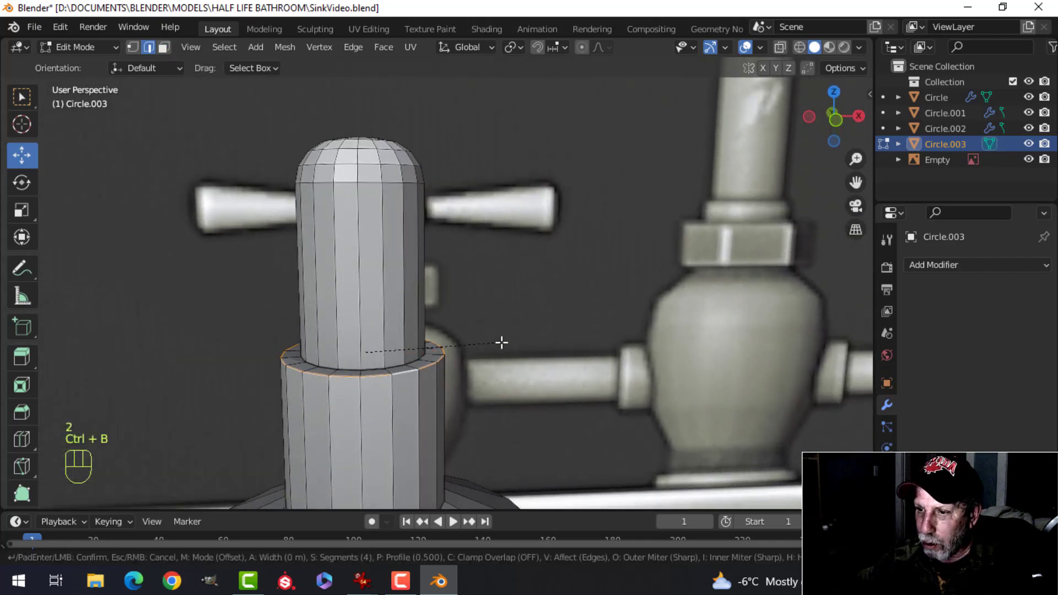
{"action": "scroll", "coordinate": [584, 369], "scroll_direction": "down", "scroll_amount": 2, "text": "shift"}
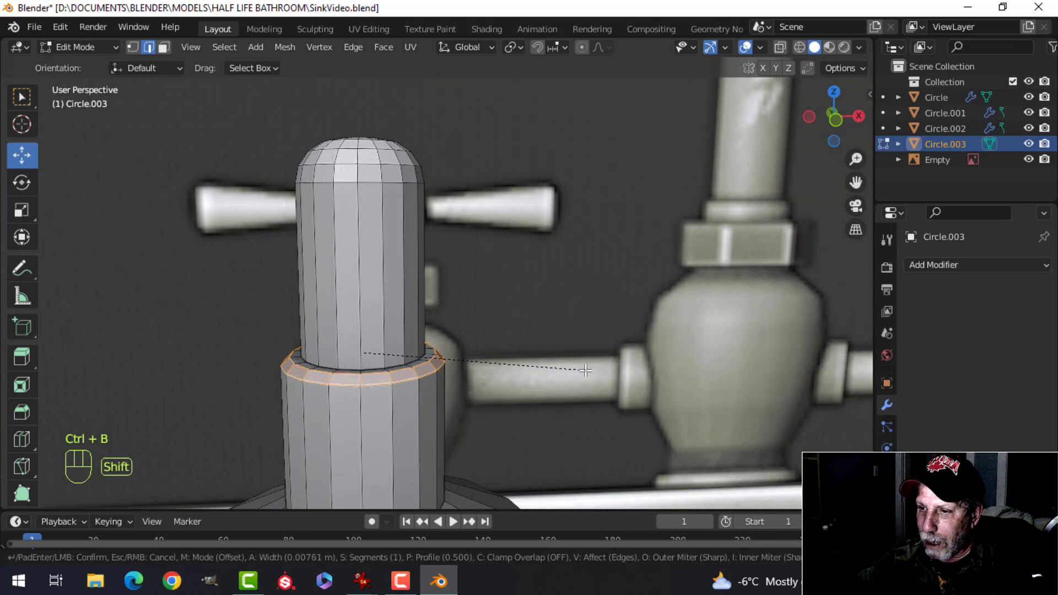
{"action": "left_click", "coordinate": [606, 384]}
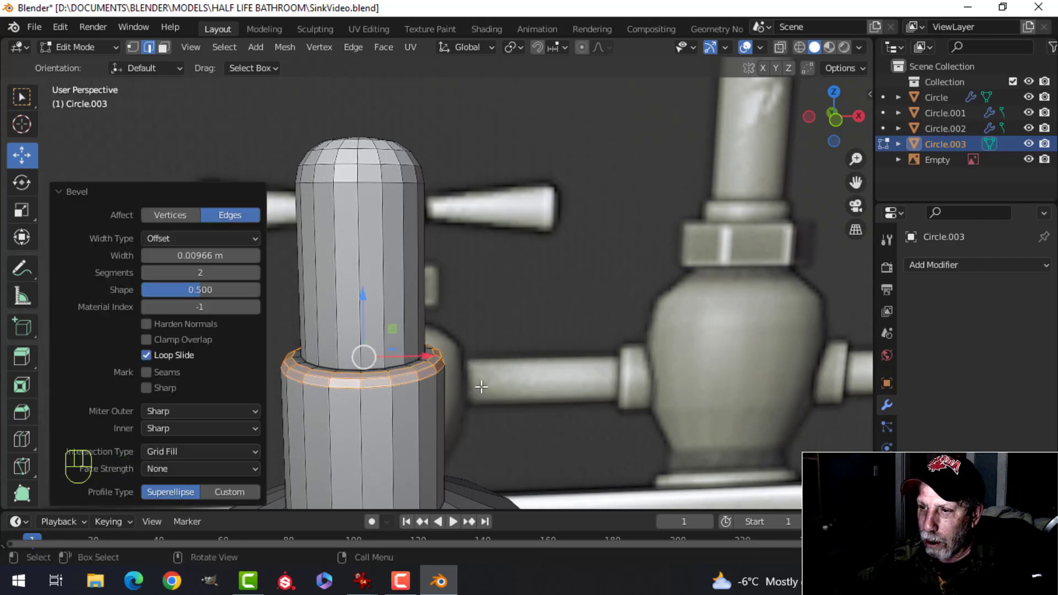
{"action": "scroll", "coordinate": [480, 394], "scroll_direction": "down", "scroll_amount": 2}
{"action": "key", "text": "alt+a"}
- Return to object mode, add a level 1 subdivision surface to the tap body and shade it smooth
{"action": "middle_click_drag", "start_coordinate": [463, 369], "coordinate": [440, 234], "text": "shift"}
{"action": "scroll", "coordinate": [437, 287], "scroll_direction": "down", "scroll_amount": 1}
{"action": "scroll", "coordinate": [437, 295], "scroll_direction": "down", "scroll_amount": 2}
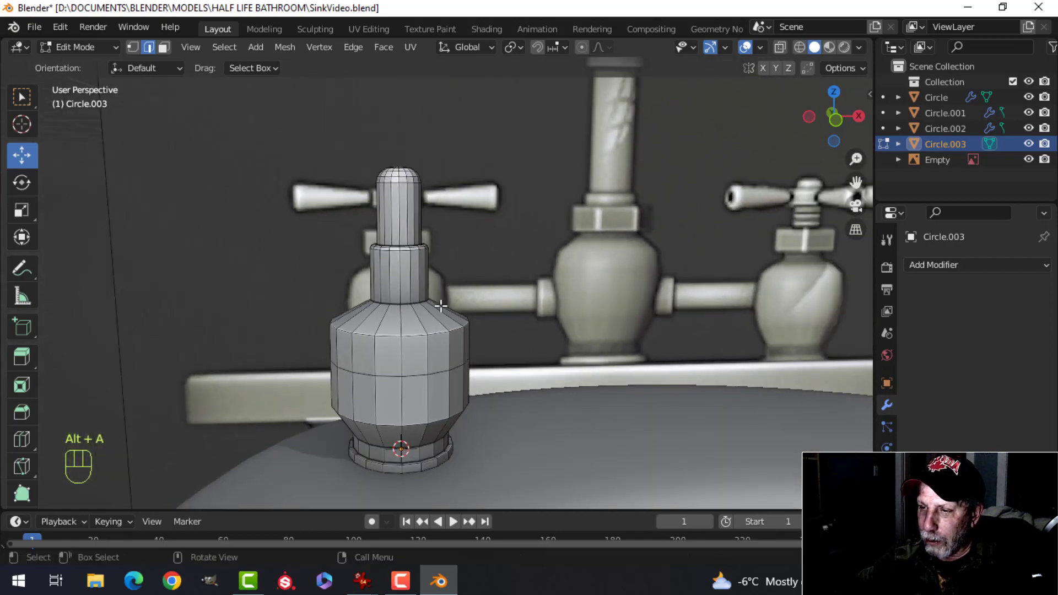
{"action": "key", "text": "Tab"}
{"action": "middle_click_drag", "start_coordinate": [432, 306], "coordinate": [434, 277], "text": "shift"}
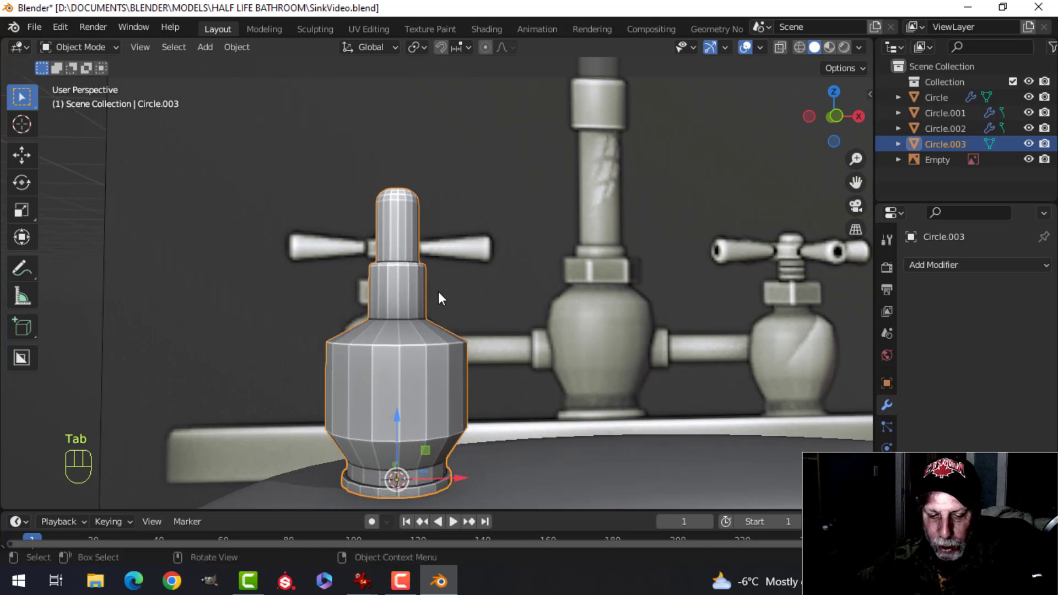
{"action": "key", "text": "ctrl+1"}
{"action": "right_click", "coordinate": [402, 293]}
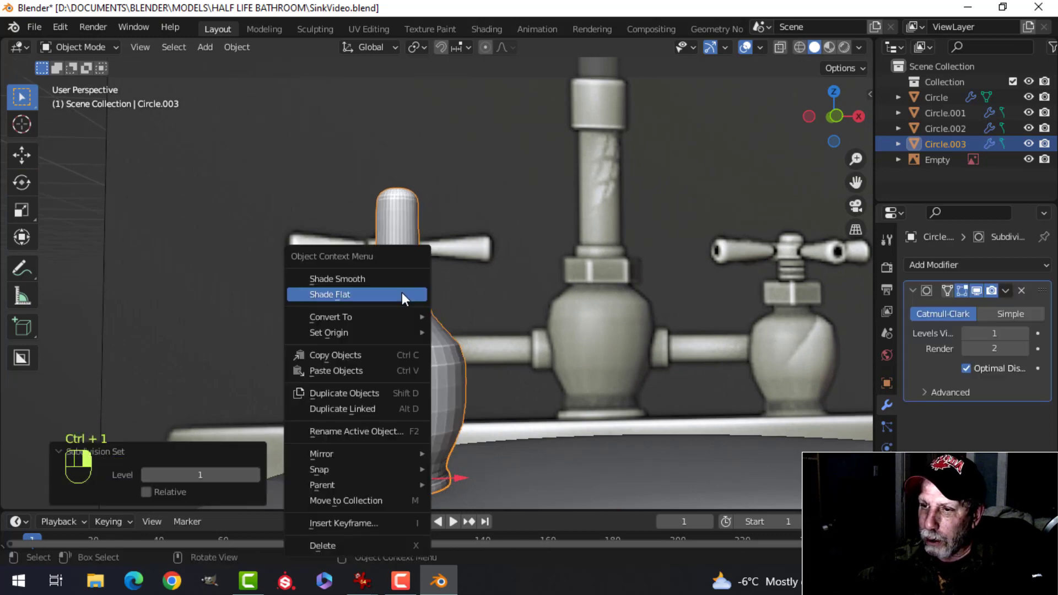
{"action": "left_click", "coordinate": [392, 278]}
- Bevel the upper edge loop of the tap's base flange by about 0.007 m with two segments
{"action": "scroll", "coordinate": [440, 355], "scroll_direction": "up", "scroll_amount": 2}
{"action": "mouse_move", "coordinate": [440, 355]}
{"action": "middle_mouse_down", "text": "shift"}
{"action": "mouse_move", "coordinate": [457, 191]}
{"action": "mouse_move", "coordinate": [443, 320]}
{"action": "mouse_move", "coordinate": [441, 239]}
{"action": "middle_mouse_up", "text": "shift"}
{"action": "scroll", "coordinate": [442, 327], "scroll_direction": "up", "scroll_amount": 1}
{"action": "key", "text": "Tab"}
{"action": "scroll", "coordinate": [438, 352], "scroll_direction": "up", "scroll_amount": 2}
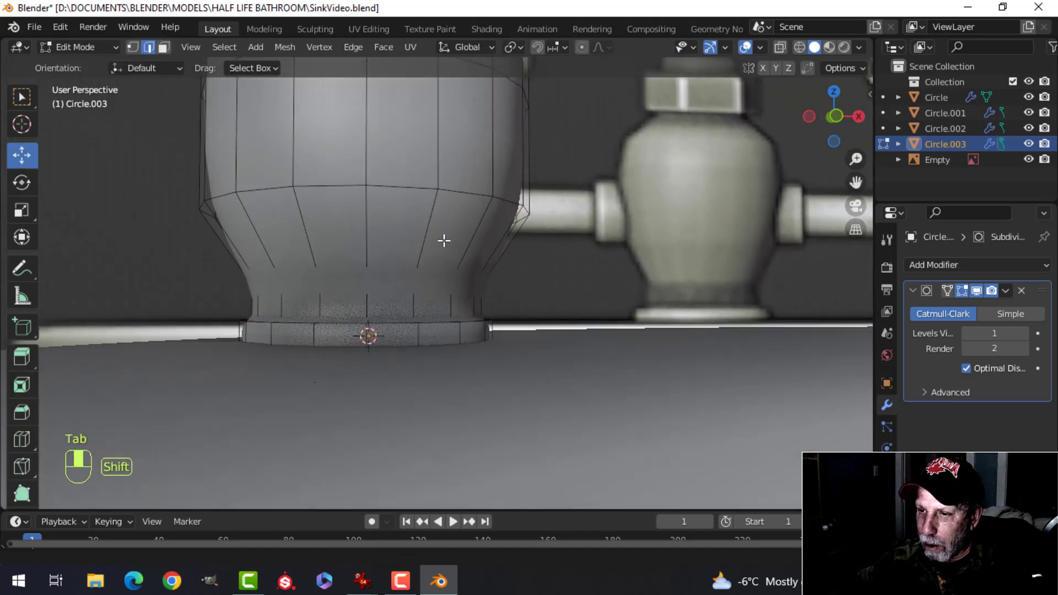
{"action": "mouse_move", "coordinate": [418, 308]}
{"action": "middle_mouse_down"}
{"action": "mouse_move", "coordinate": [417, 322]}
{"action": "mouse_move", "coordinate": [404, 300]}
{"action": "middle_mouse_up"}
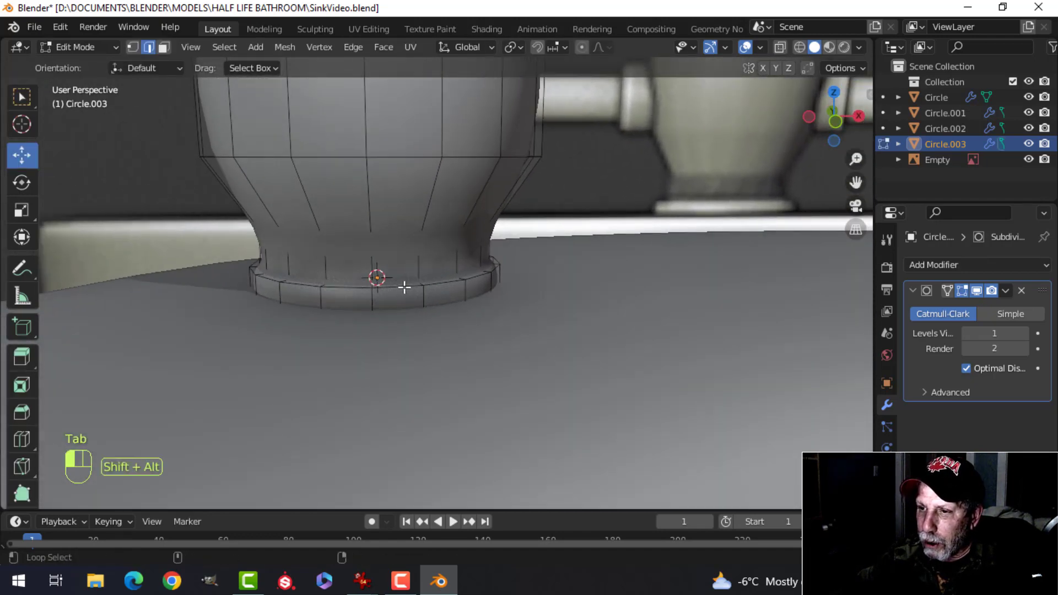
{"action": "left_click", "coordinate": [404, 289], "text": "alt+shift"}
{"action": "key", "text": "ctrl+b"}
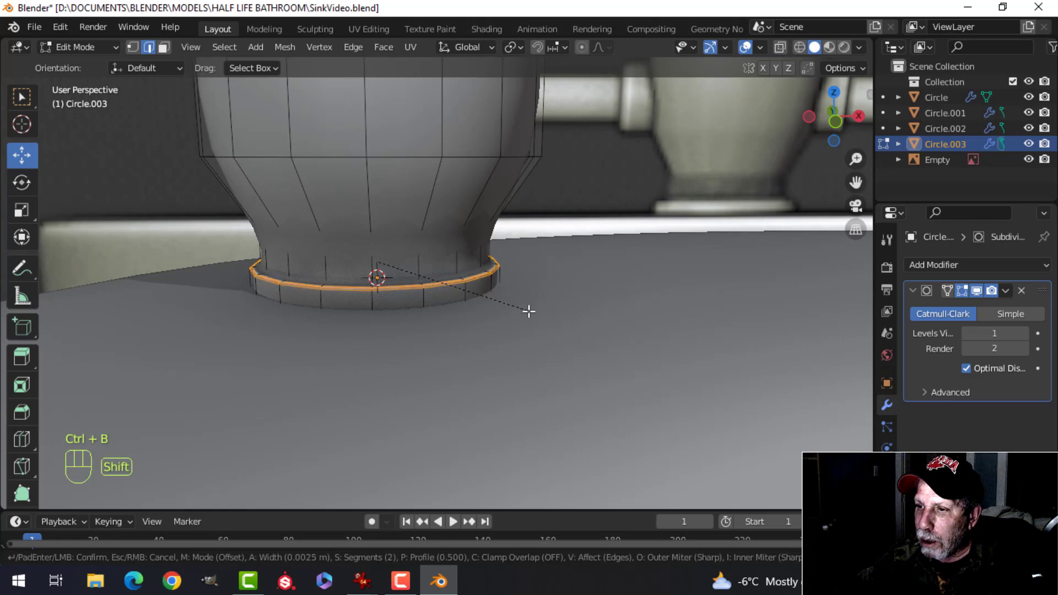
{"action": "left_click", "coordinate": [562, 320]}
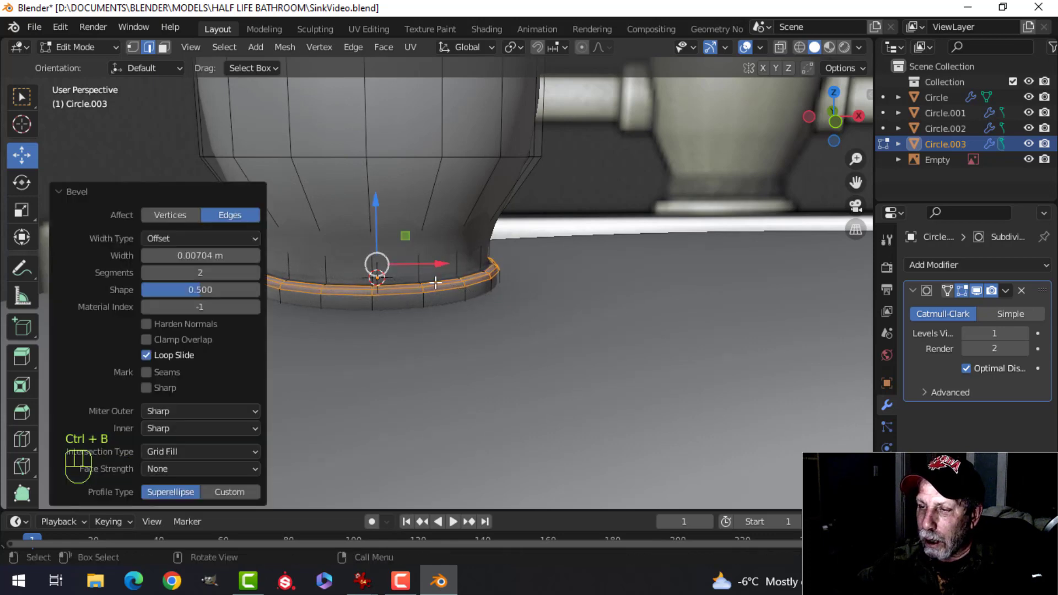
{"action": "key", "text": "alt+a"}
- Add a loop cut just above the base flange, slid toward it by a factor of about 0.609
{"action": "key", "text": "ctrl+r"}
{"action": "left_click", "coordinate": [419, 260]}
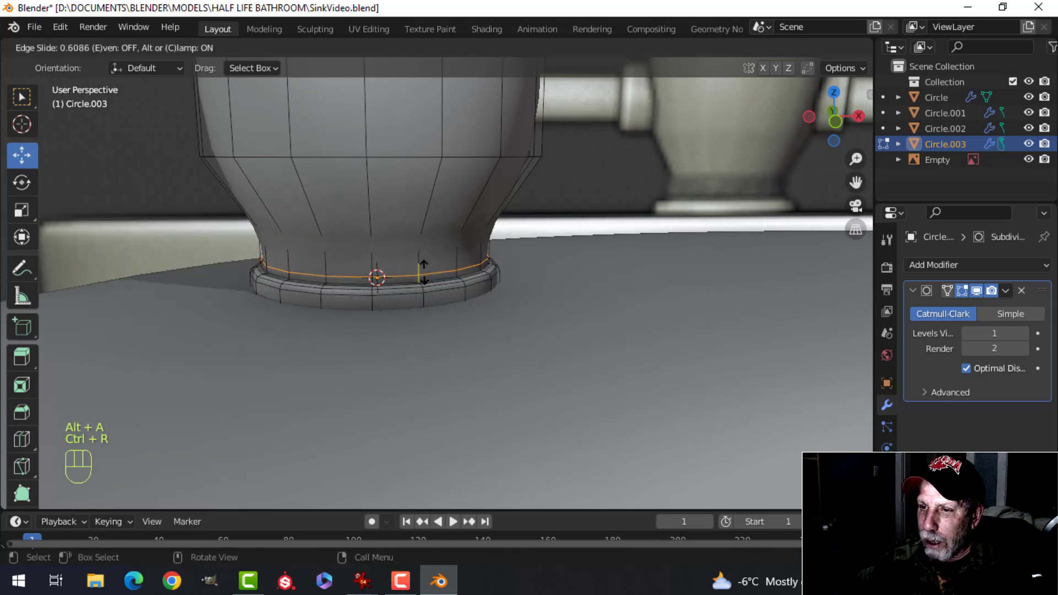
{"action": "left_click", "coordinate": [421, 266]}
- Add a loop cut around the neck and slide it about 0.84 down toward the body to sharpen the joint
{"action": "middle_click_drag", "start_coordinate": [445, 236], "coordinate": [422, 392], "text": "shift"}
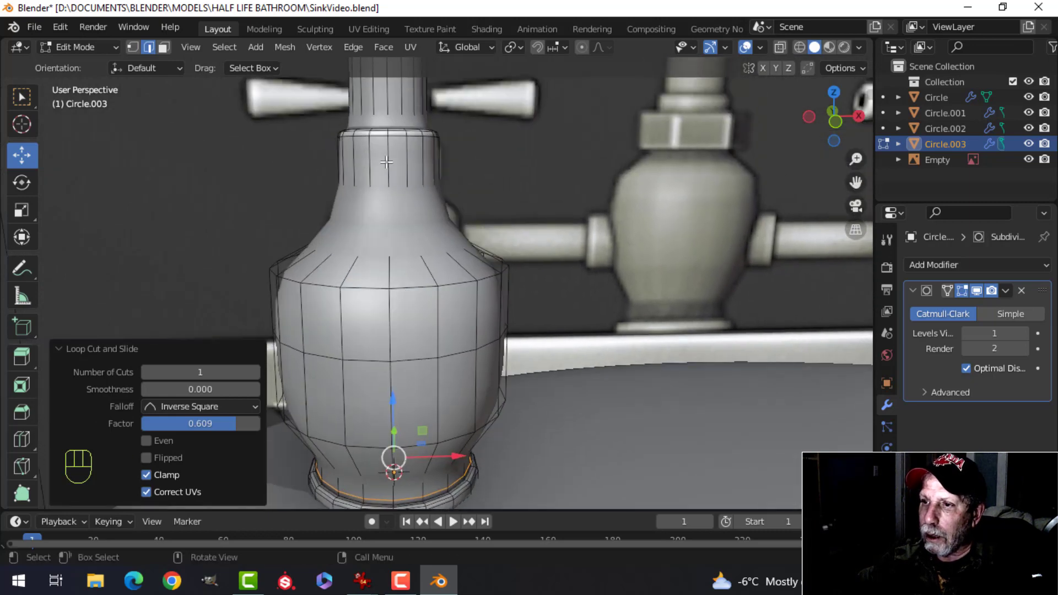
{"action": "key", "text": "ctrl+r"}
{"action": "left_click", "coordinate": [396, 150]}
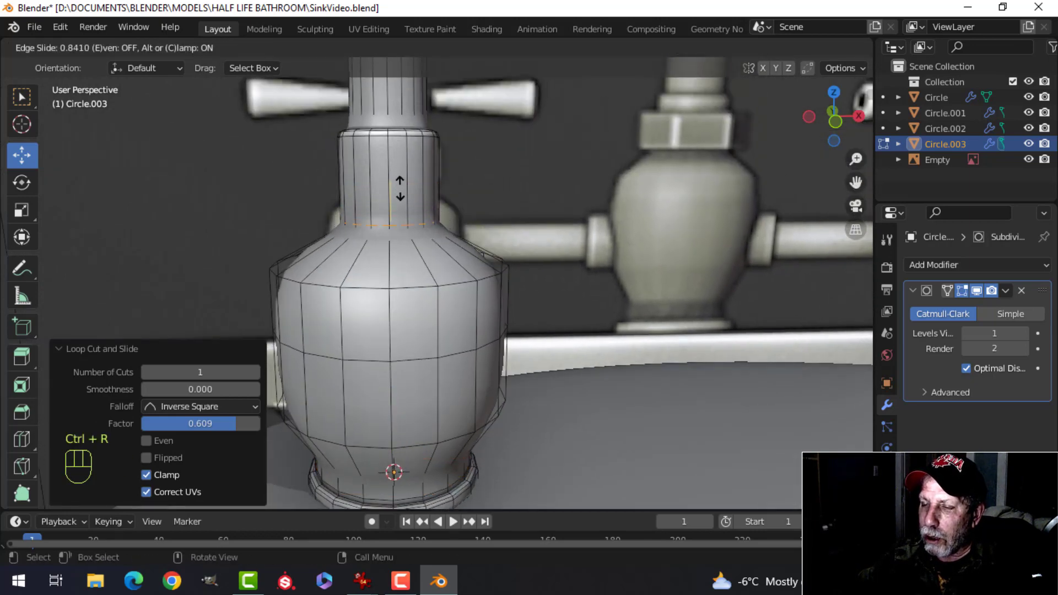
{"action": "left_click", "coordinate": [400, 181]}
{"action": "key", "text": "alt+a"}
- Bevel the body's shoulder and lower edge loops together with two segments, rounding them to the reference outline in front view
{"action": "middle_click_drag", "start_coordinate": [400, 180], "coordinate": [422, 287]}
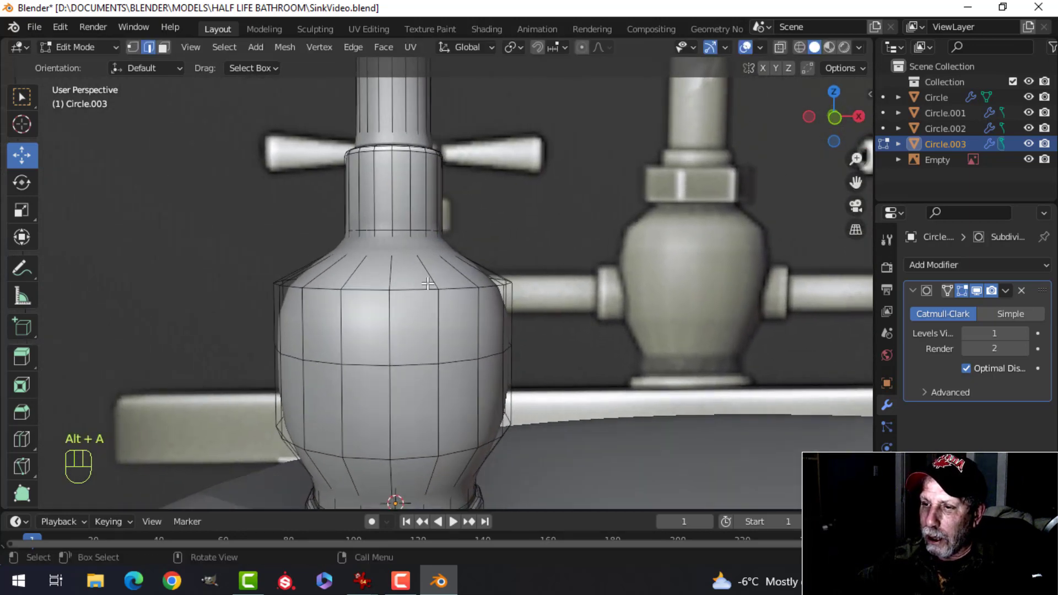
{"action": "left_click", "coordinate": [421, 286], "text": "alt+shift"}
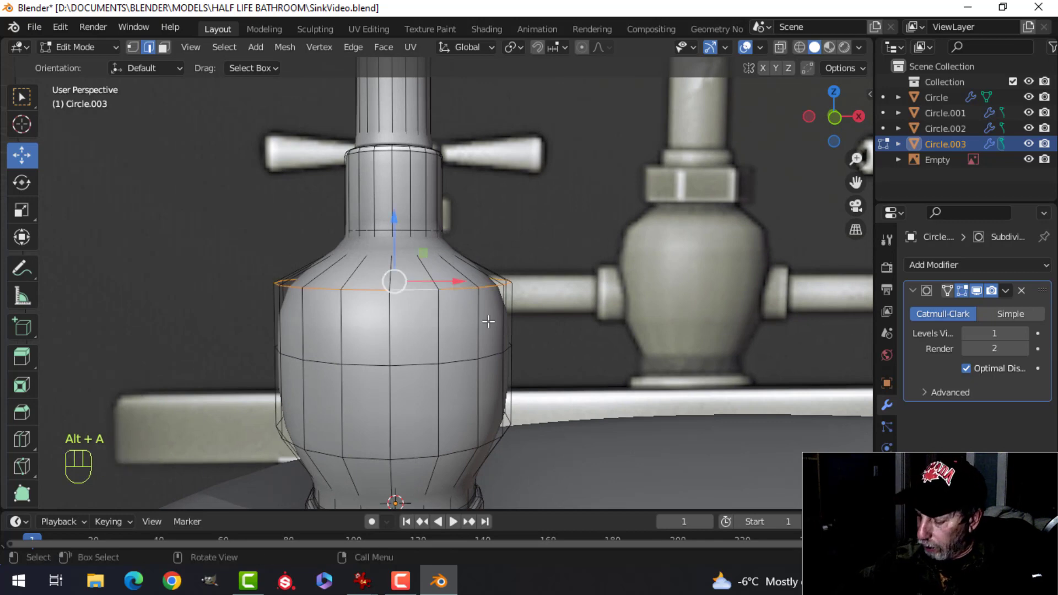
{"action": "key", "text": "KP_1"}
{"action": "scroll", "coordinate": [492, 309], "scroll_direction": "down", "scroll_amount": 4}
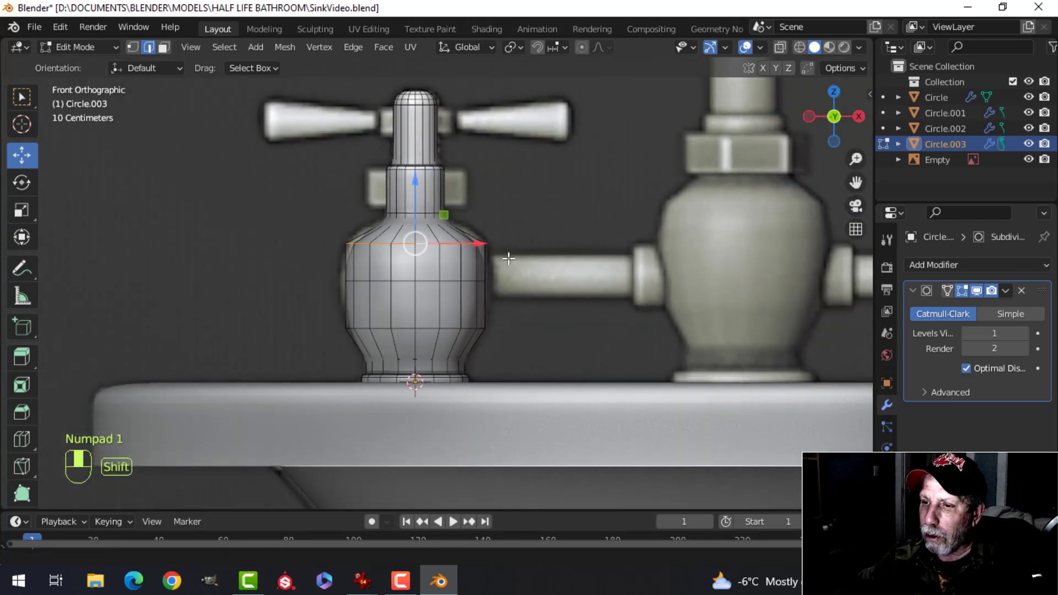
{"action": "scroll", "coordinate": [507, 253], "scroll_direction": "down", "scroll_amount": 2, "text": "shift"}
{"action": "left_click", "coordinate": [438, 322], "text": "alt+shift"}
{"action": "scroll", "coordinate": [567, 295], "scroll_direction": "up", "scroll_amount": 2}
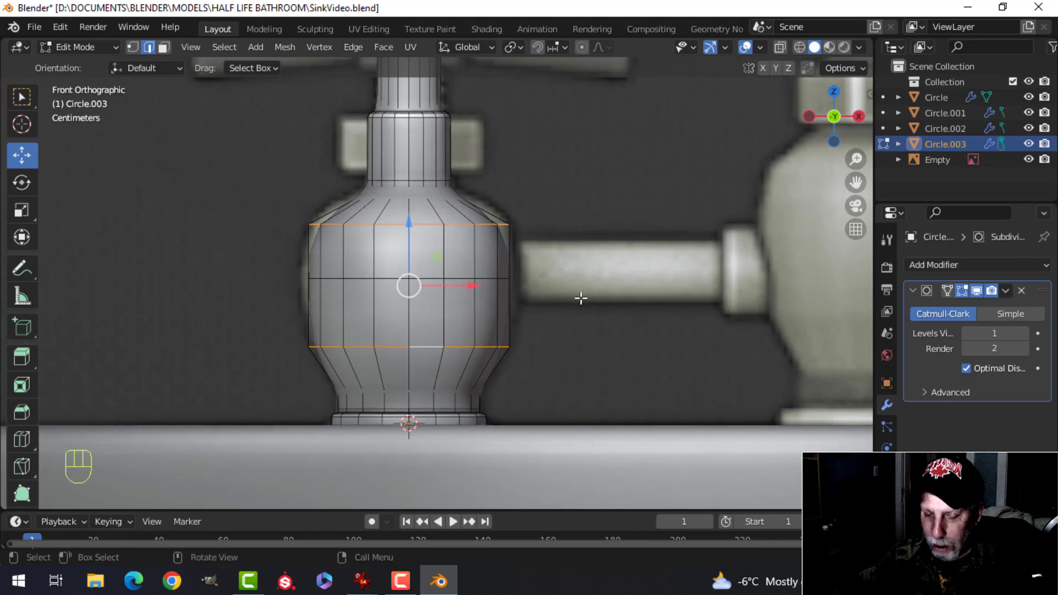
{"action": "key", "text": "ctrl+b"}
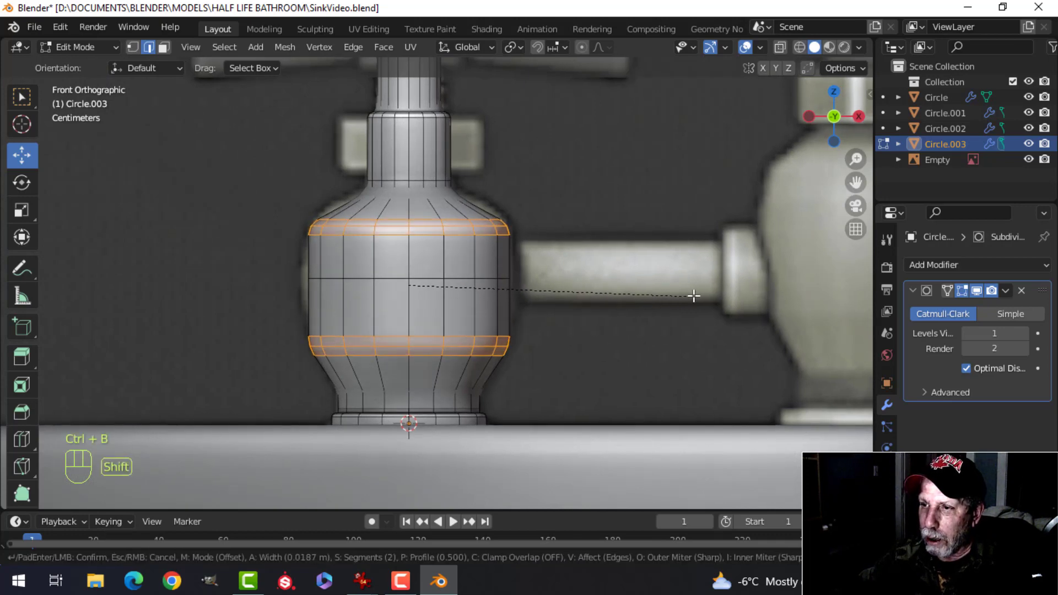
{"action": "left_click", "coordinate": [792, 226]}
{"action": "key", "text": "alt+a"}
- Move the body's middle edge loop down about 0.0096 m and scale it to about 1.064
{"action": "left_click", "coordinate": [435, 278], "text": "alt+shift"}
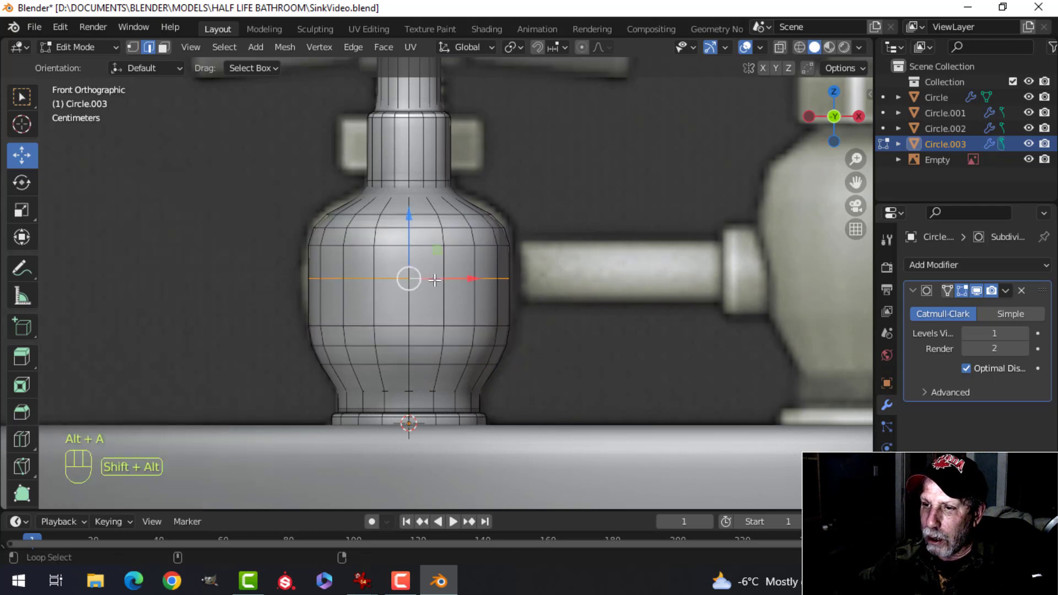
{"action": "left_click_drag", "start_coordinate": [408, 222], "coordinate": [411, 231]}
{"action": "key", "text": "s"}
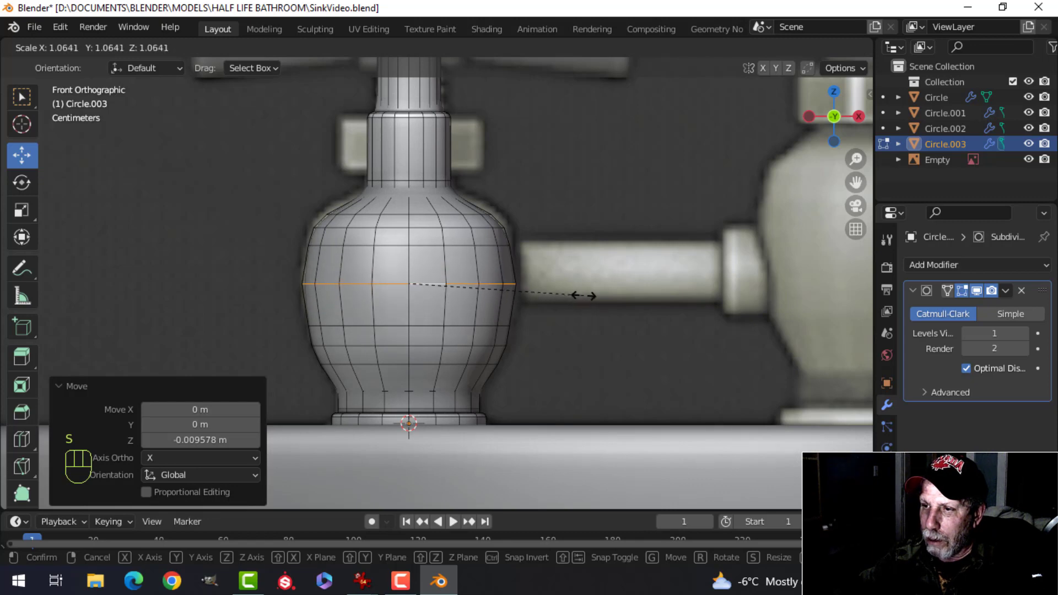
{"action": "left_click", "coordinate": [585, 295]}
{"action": "key", "text": "alt+a"}
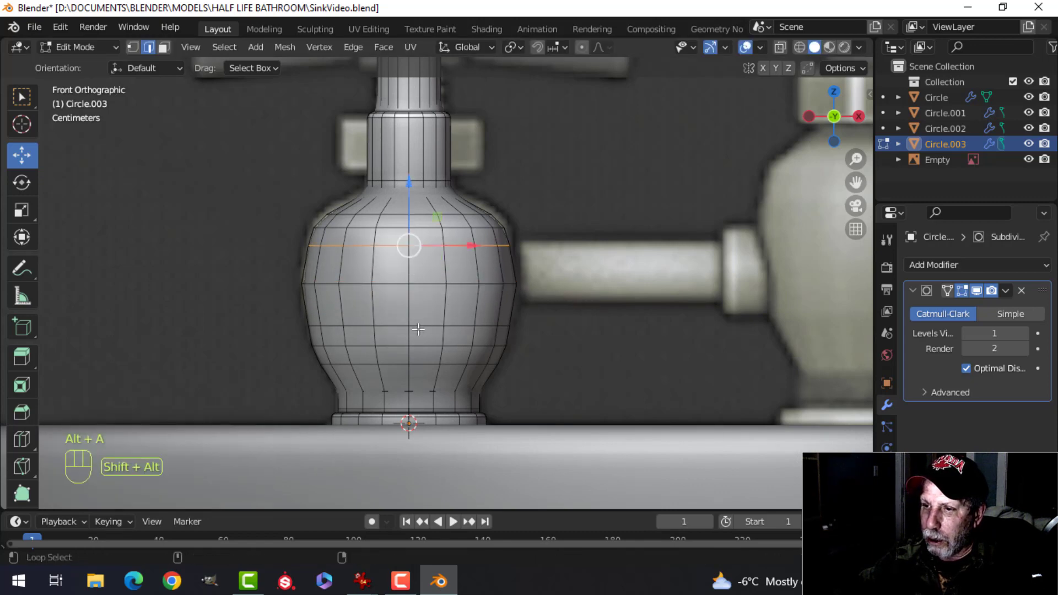
- Scale the edge loops just above and below the body's middle loop to about 1.031
{"action": "left_click", "coordinate": [418, 328], "text": "alt+shift"}
{"action": "key", "text": "s"}
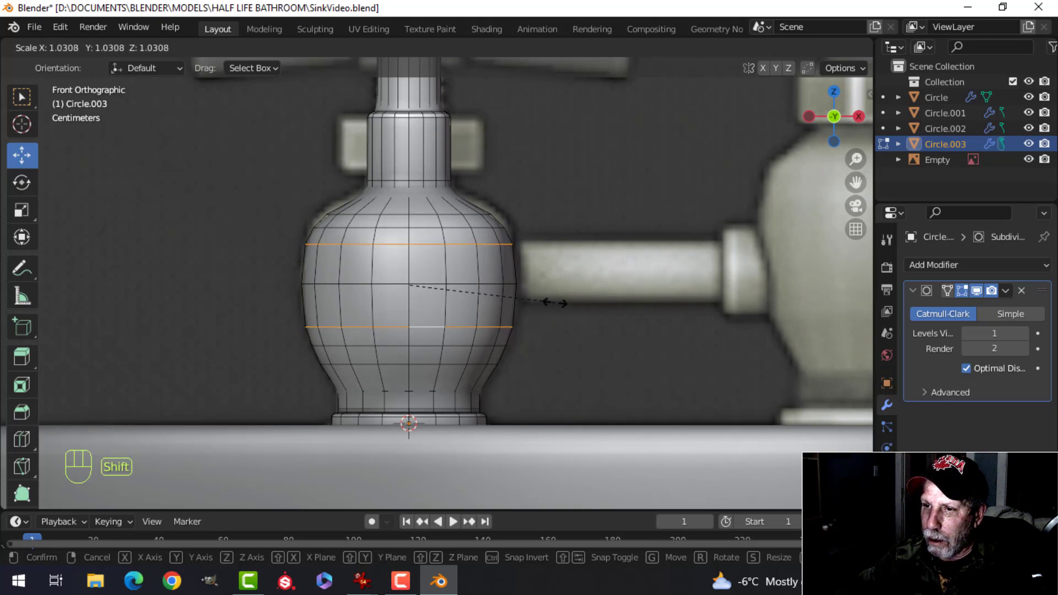
{"action": "left_click", "coordinate": [557, 302]}
- Return to object mode and set the tap body's viewport subdivision level to 2
{"action": "key", "text": "Tab"}
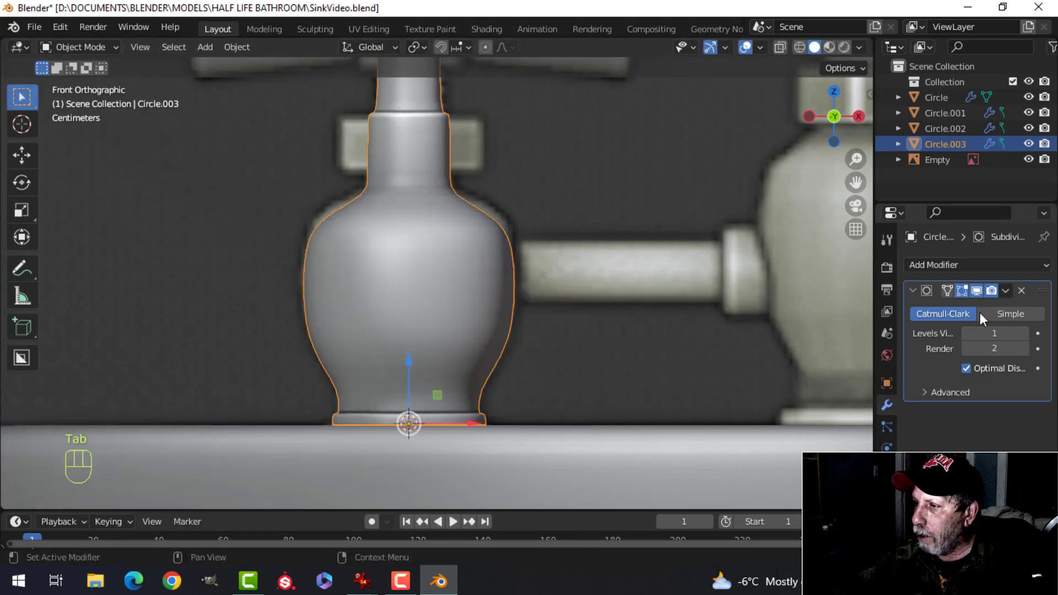
{"action": "left_click", "coordinate": [1024, 334]}
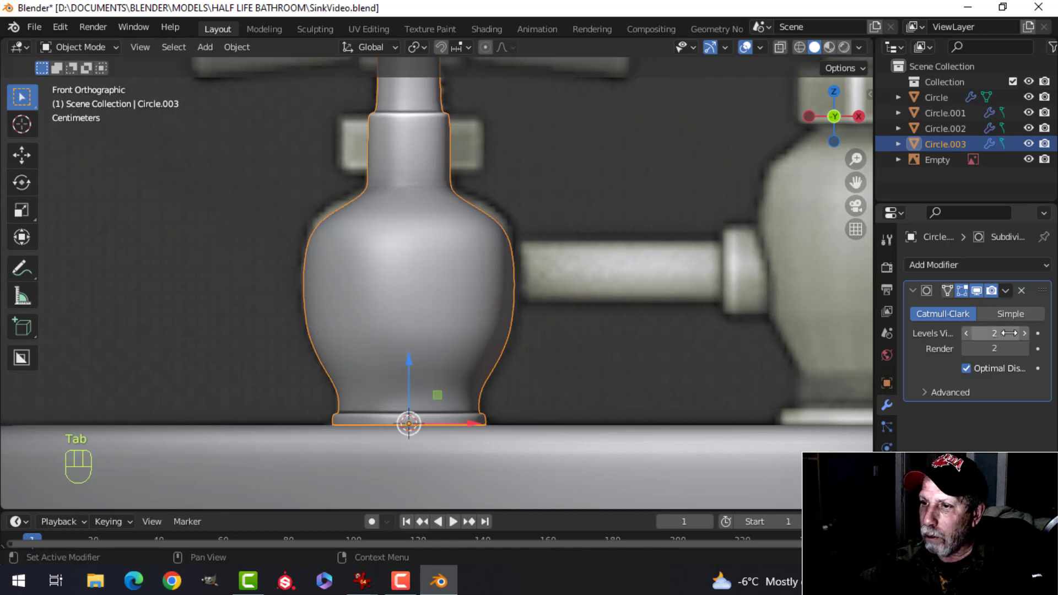
{"action": "scroll", "coordinate": [544, 302], "scroll_direction": "down", "scroll_amount": 3}
{"action": "key", "text": "alt+a"}
{"action": "middle_click_drag", "start_coordinate": [544, 302], "coordinate": [527, 263]}
- Scale the body's middle edge loop out slightly, to about 1.01, matching the reference in front view
{"action": "left_click", "coordinate": [468, 283]}
{"action": "key", "text": "Tab"}
{"action": "key", "text": "KP_1"}
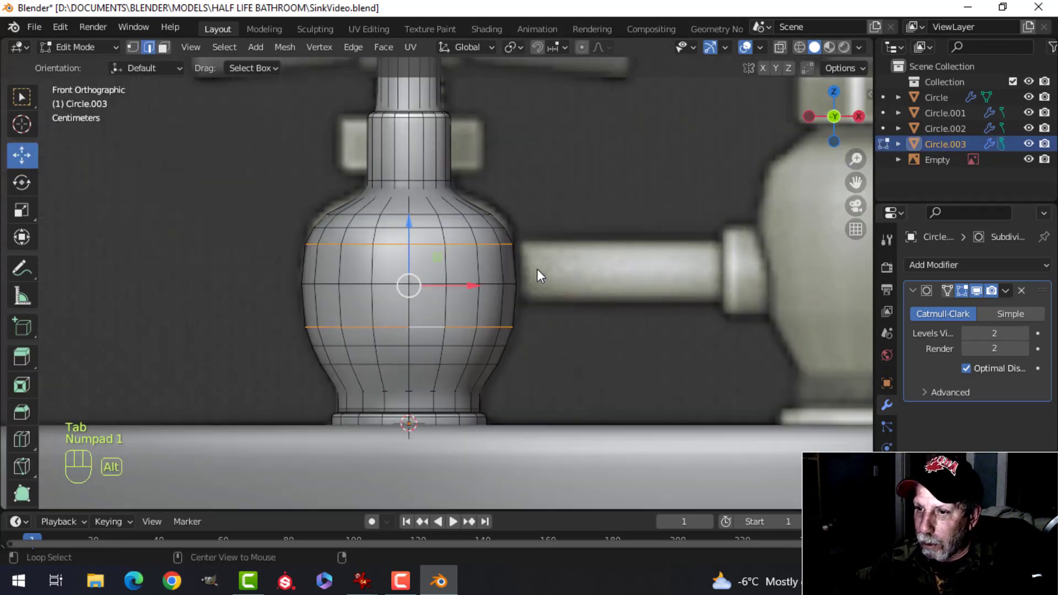
{"action": "key", "text": "alt+a"}
{"action": "left_click", "coordinate": [504, 289], "text": "alt"}
{"action": "key", "text": "s"}
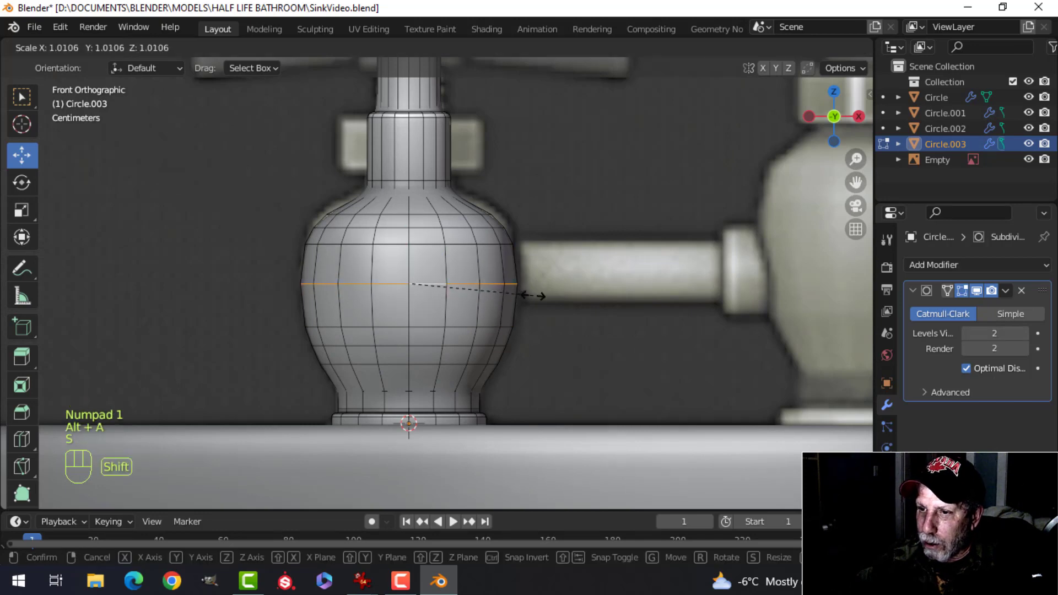
{"action": "left_click", "coordinate": [528, 293], "text": "shift"}
- Return to object mode and turn on the face orientation overlay to check the tap's normals
{"action": "key", "text": "Tab"}
{"action": "scroll", "coordinate": [508, 287], "scroll_direction": "down", "scroll_amount": 4}
{"action": "key", "text": "alt+a"}
{"action": "middle_click_drag", "start_coordinate": [507, 286], "coordinate": [494, 327]}
{"action": "left_click", "coordinate": [761, 47]}
{"action": "left_click", "coordinate": [693, 327]}
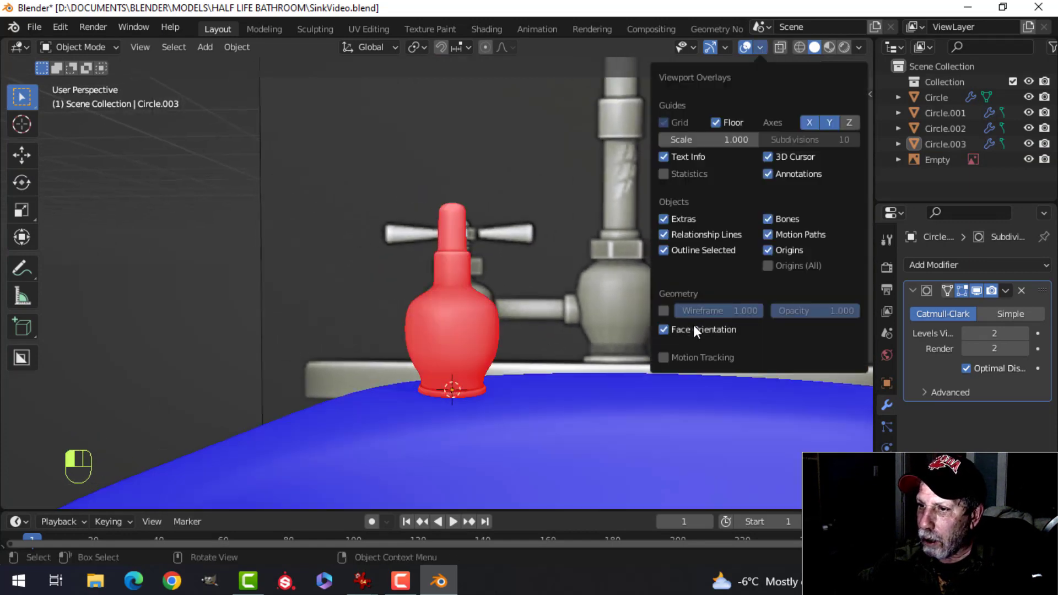
- Flip the normals of all the tap body's faces and turn off the face orientation overlay
{"action": "key", "text": "Tab"}
{"action": "key", "text": "a"}
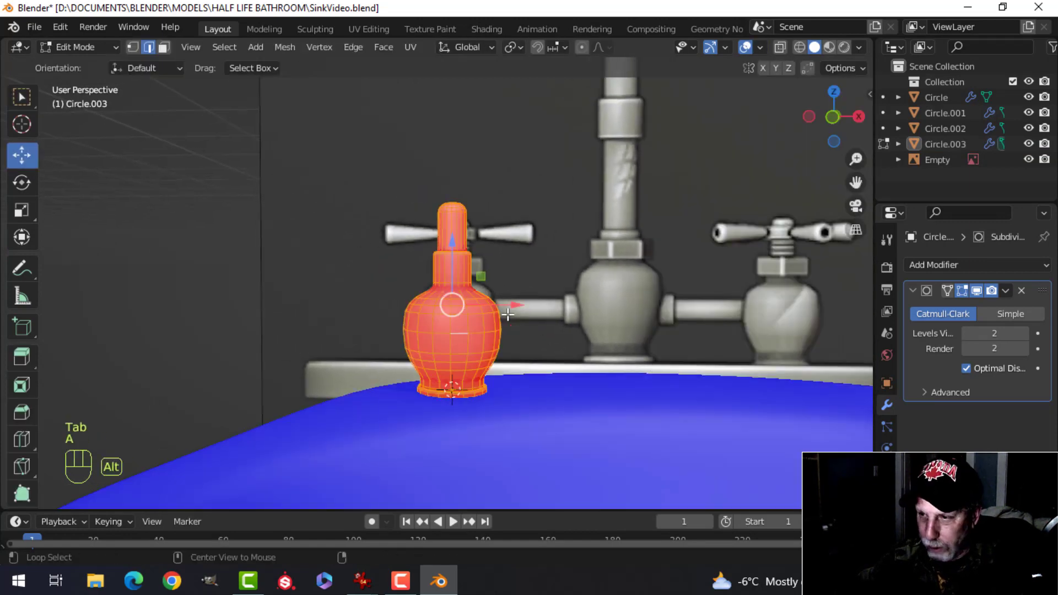
{"action": "key", "text": "alt+n"}
{"action": "left_click", "coordinate": [507, 315]}
{"action": "key", "text": "alt+a"}
{"action": "key", "text": "Tab"}
{"action": "key", "text": "alt+a"}
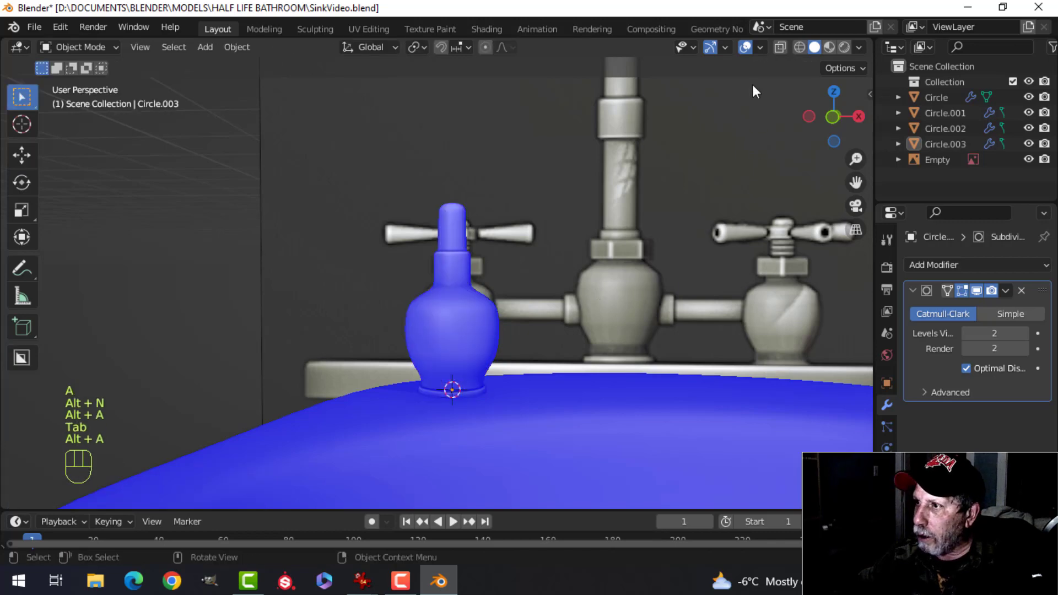
{"action": "left_click", "coordinate": [760, 47]}
{"action": "left_click", "coordinate": [687, 333]}
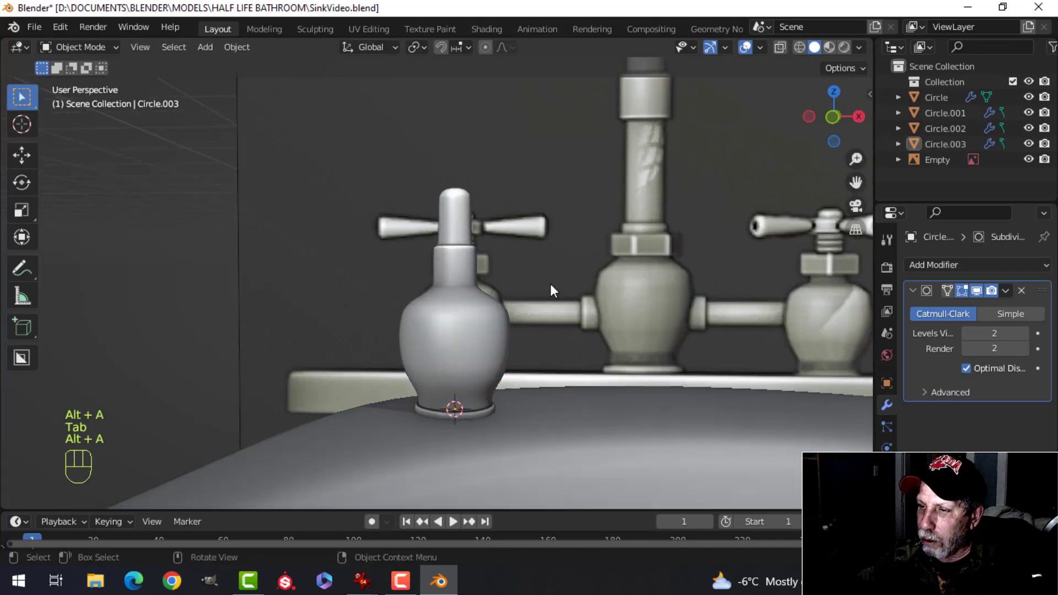
- Add a mesh circle with 6 vertices at the left tap, working in front view
{"action": "middle_click_drag", "start_coordinate": [550, 284], "coordinate": [472, 287]}
{"action": "key", "text": "KP_1"}
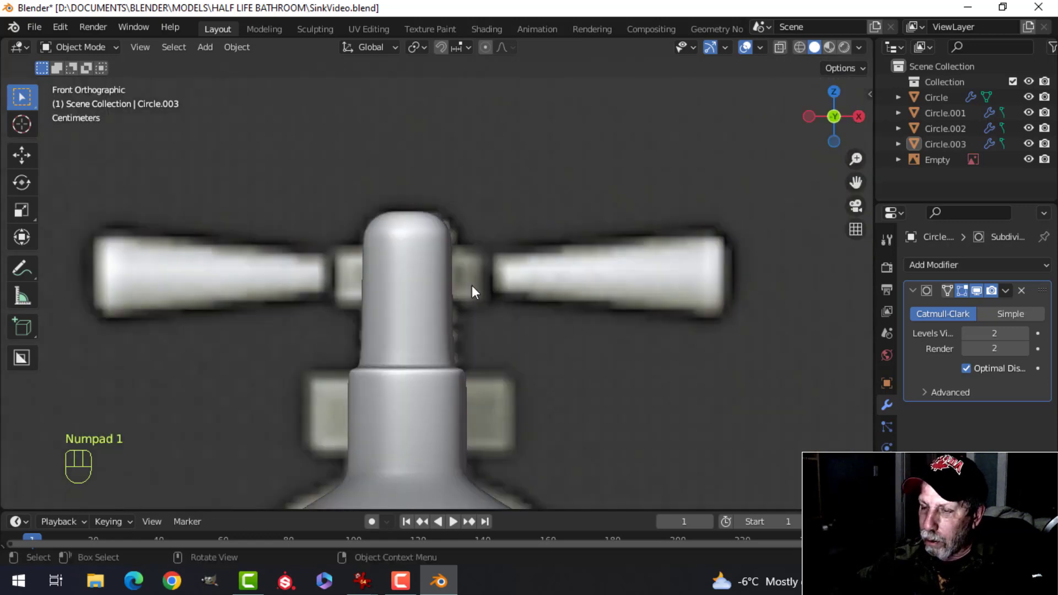
{"action": "middle_click_drag", "start_coordinate": [445, 371], "coordinate": [486, 316], "text": "shift"}
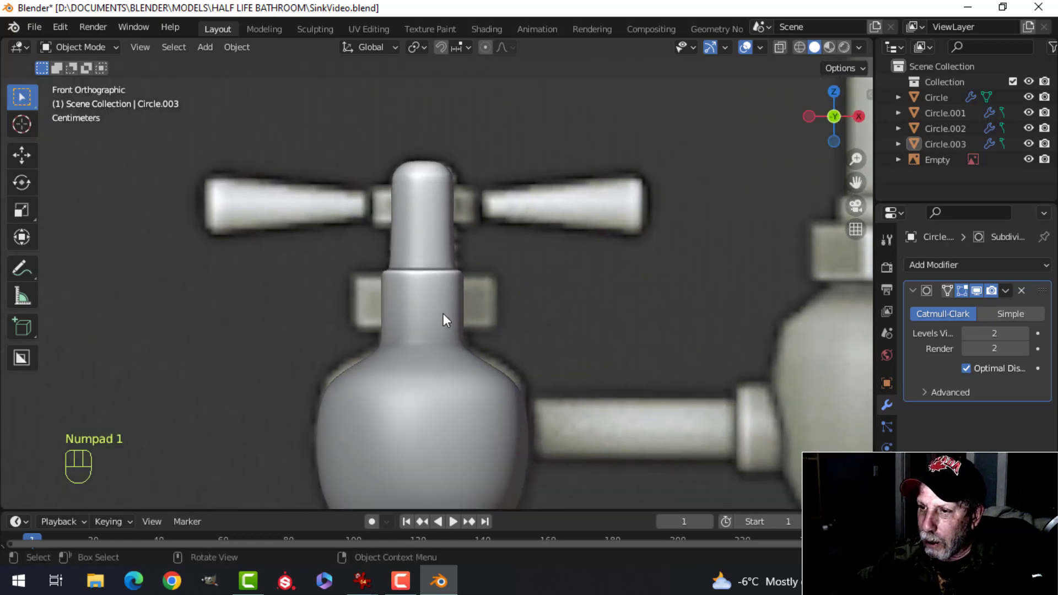
{"action": "scroll", "coordinate": [468, 382], "scroll_direction": "down", "scroll_amount": 2}
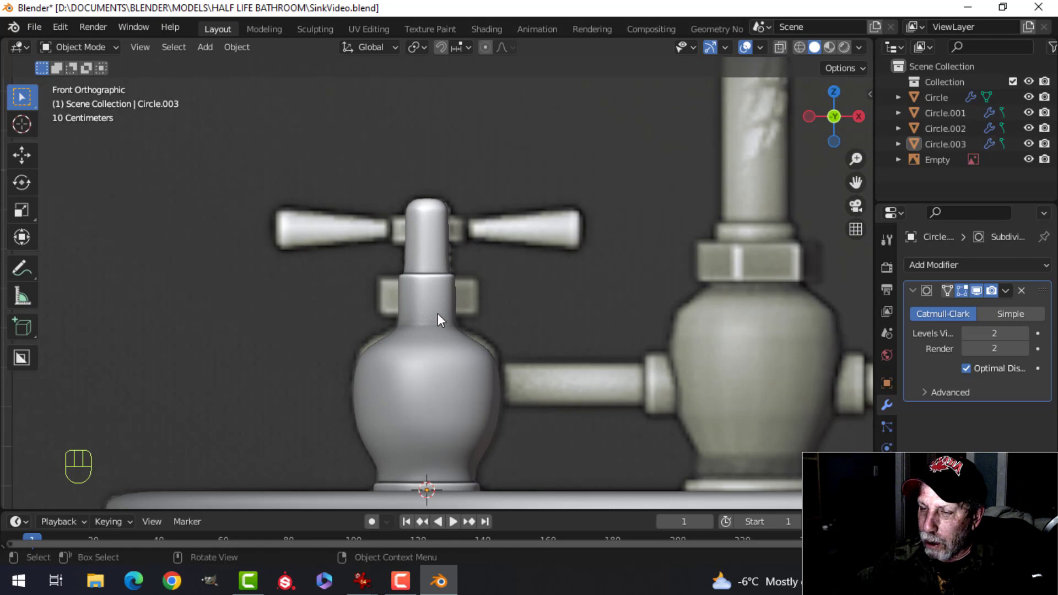
{"action": "scroll", "coordinate": [438, 313], "scroll_direction": "up", "scroll_amount": 3}
{"action": "scroll", "coordinate": [442, 312], "scroll_direction": "down", "scroll_amount": 1}
{"action": "key", "text": "shift+a"}
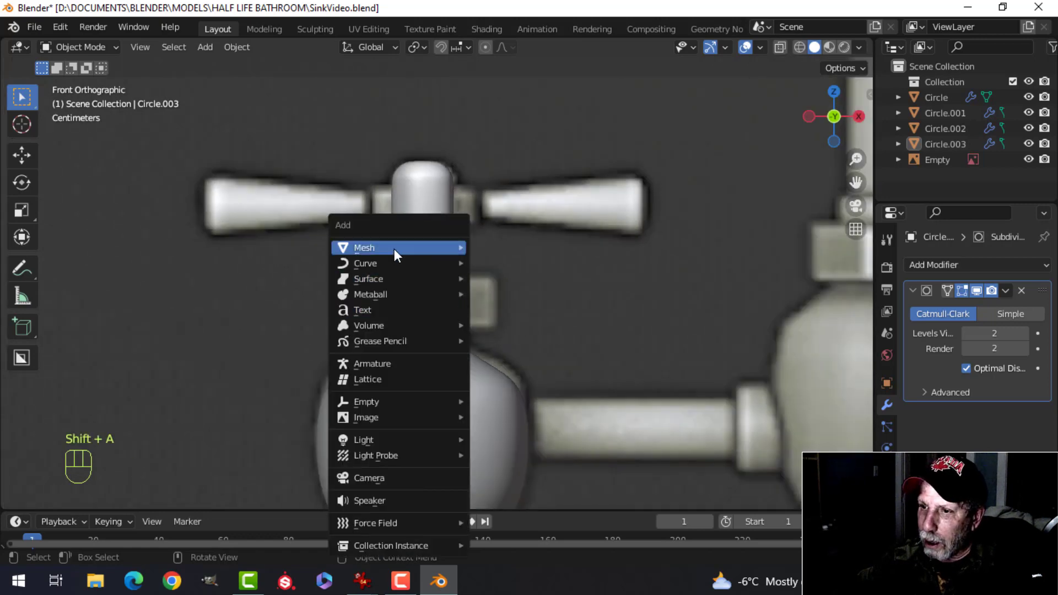
{"action": "mouse_move", "coordinate": [395, 248]}
{"action": "left_click", "coordinate": [528, 275]}
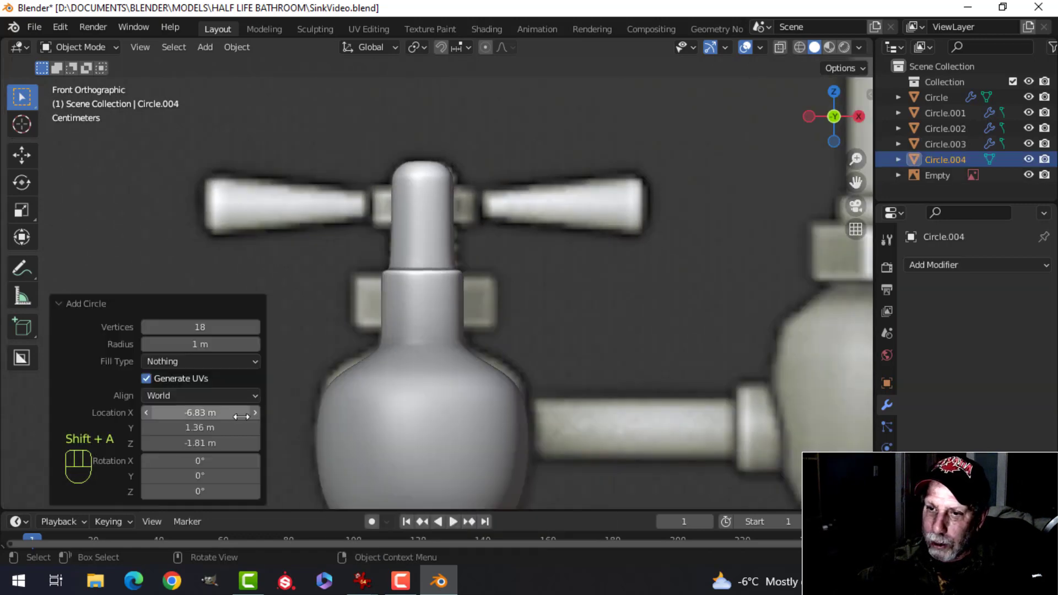
{"action": "left_click", "coordinate": [200, 327]}
{"action": "type", "text": "6"}
{"action": "key", "text": "Return"}
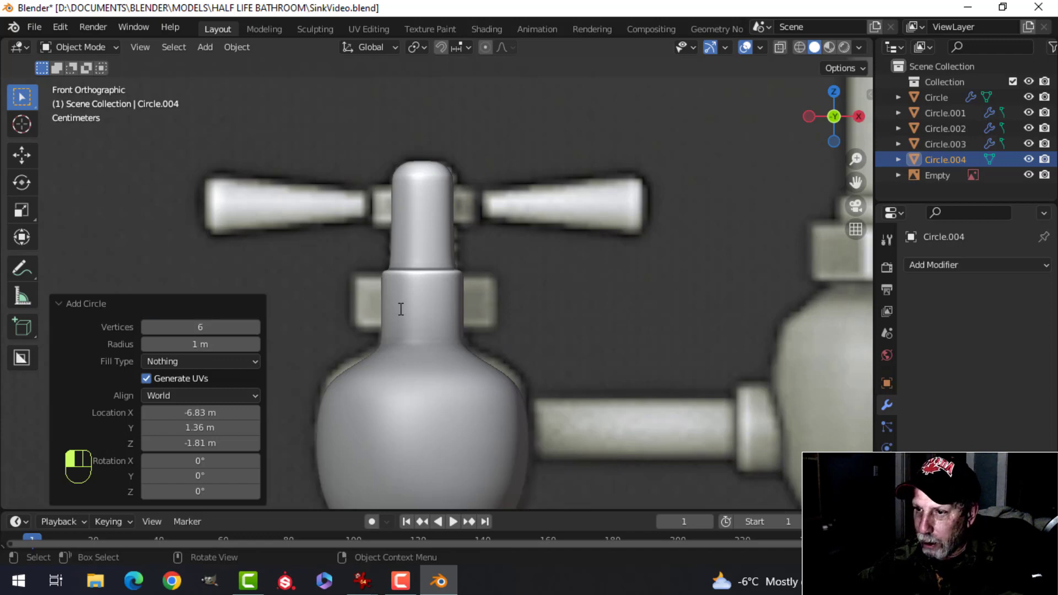
- Raise the hexagon about 0.504 m to the tap's neck and scale it down to roughly the reference nut's width
{"action": "scroll", "coordinate": [449, 321], "scroll_direction": "down", "scroll_amount": 3}
{"action": "key", "text": "Tab"}
{"action": "key", "text": "g"}
{"action": "key", "text": "z"}
{"action": "left_click", "coordinate": [449, 222]}
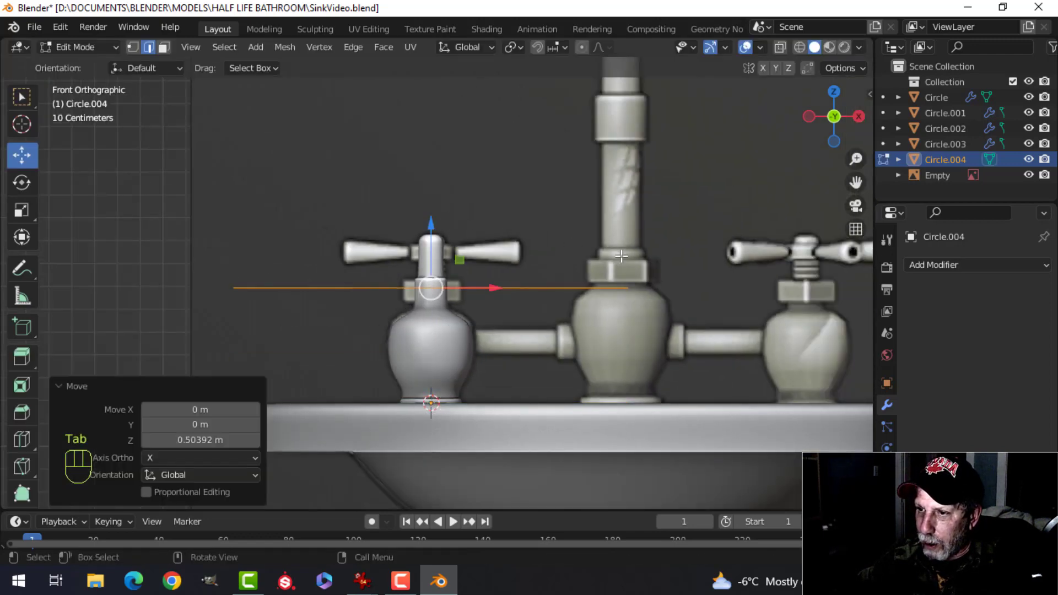
{"action": "key", "text": "s"}
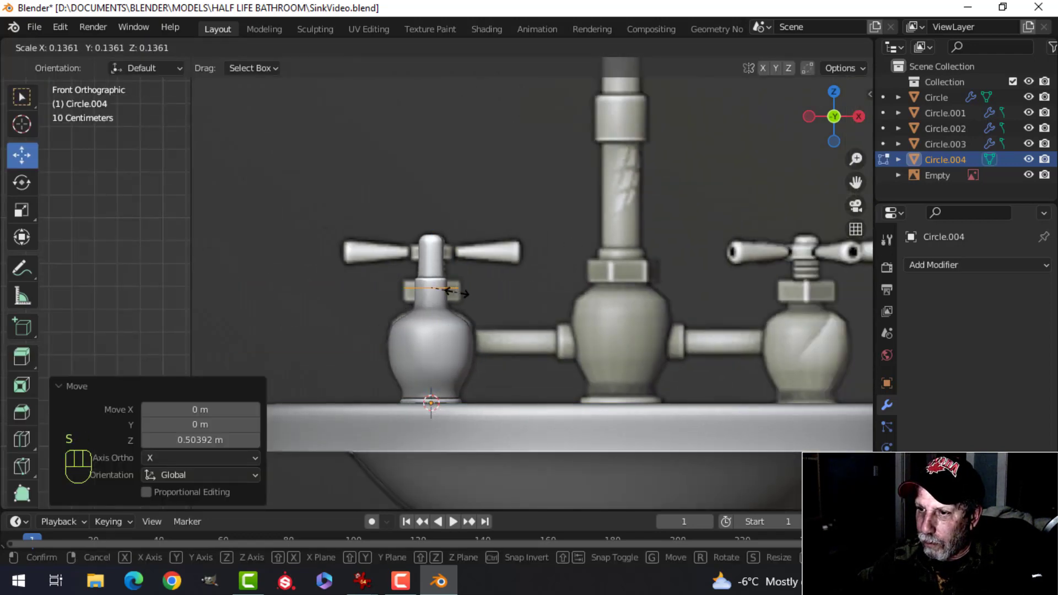
{"action": "left_click", "coordinate": [450, 291]}
{"action": "scroll", "coordinate": [499, 289], "scroll_direction": "up", "scroll_amount": 3}
{"action": "key", "text": "s"}
{"action": "left_click", "coordinate": [494, 291]}
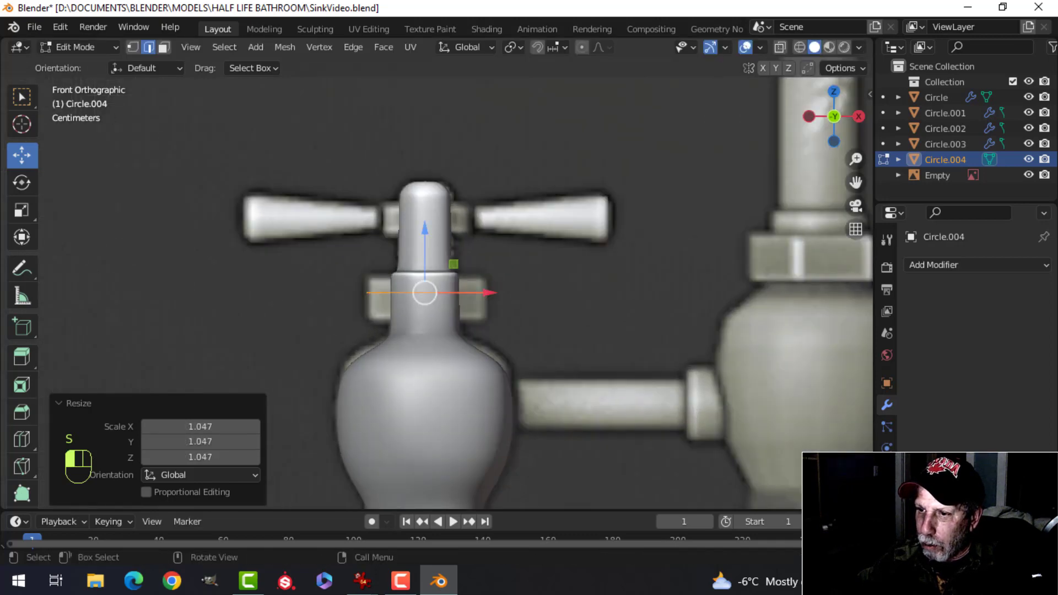
- Lower the hexagon about 0.054 m to the reference nut's bottom edge and scale it up to about 1.02
{"action": "key", "text": "g"}
{"action": "key", "text": "z"}
{"action": "left_click", "coordinate": [515, 300]}
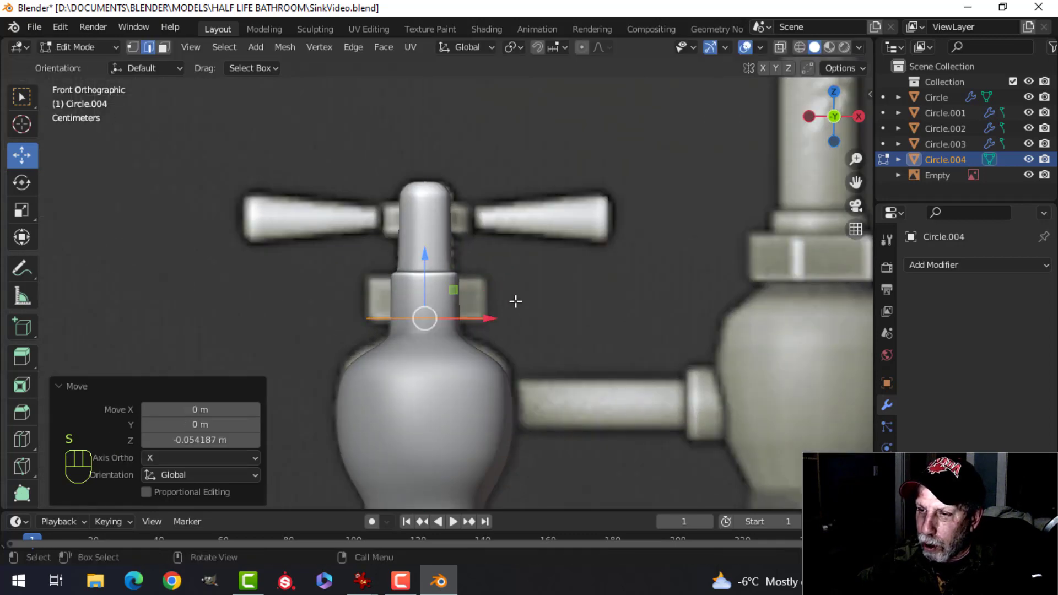
{"action": "scroll", "coordinate": [515, 300], "scroll_direction": "up", "scroll_amount": 2}
{"action": "key", "text": "1"}
{"action": "middle_click_drag", "start_coordinate": [508, 300], "coordinate": [523, 299], "text": "shift"}
{"action": "key", "text": "s"}
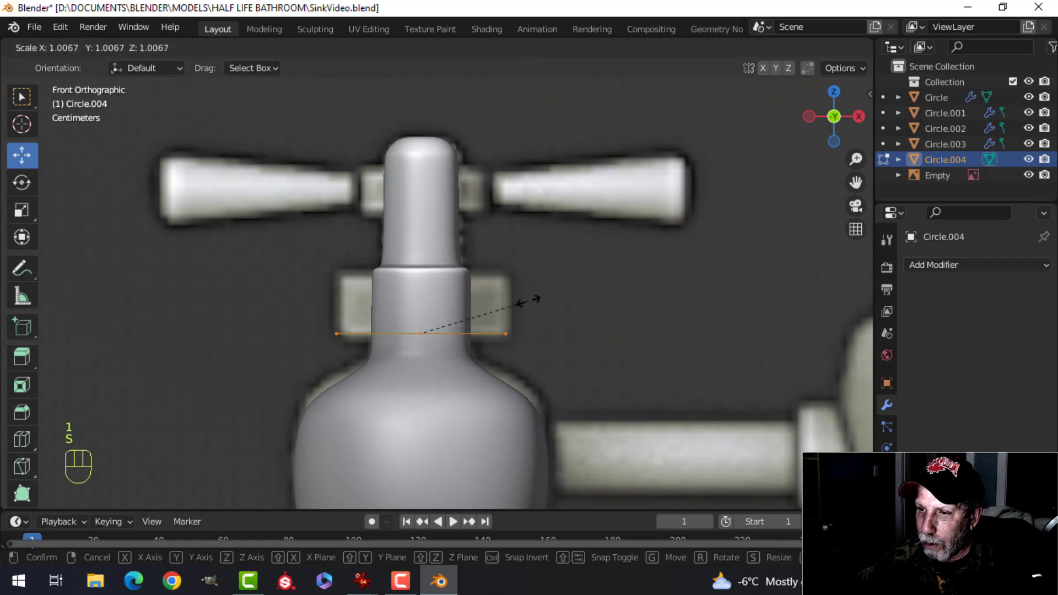
{"action": "left_click", "coordinate": [531, 301]}
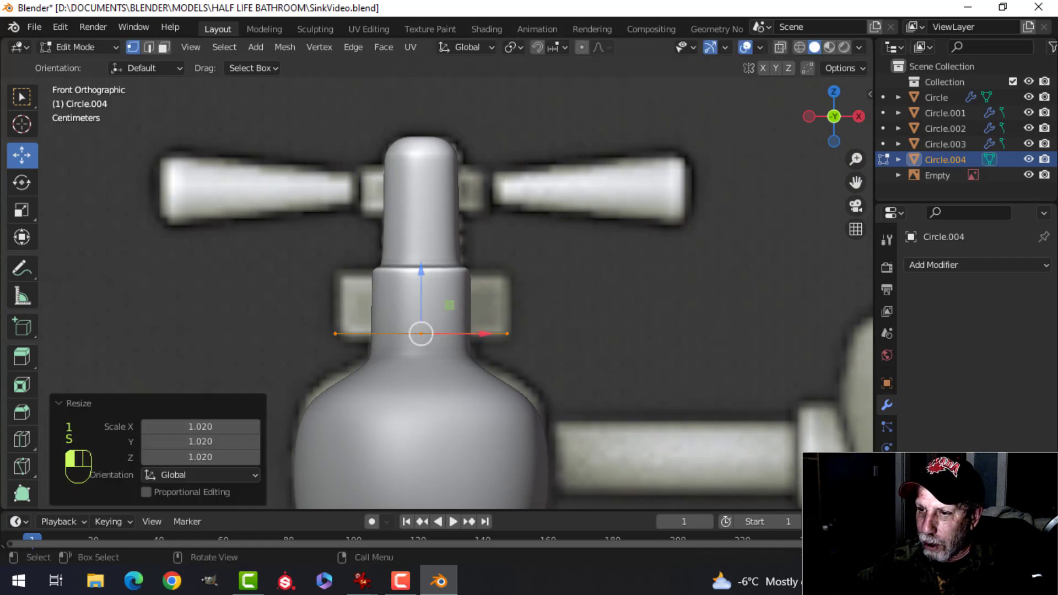
- Extrude the hexagon about 0.09 m upward to the reference nut's top edge
{"action": "key", "text": "e"}
{"action": "left_click", "coordinate": [421, 276]}
{"action": "left_click_drag", "start_coordinate": [422, 279], "coordinate": [439, 220]}
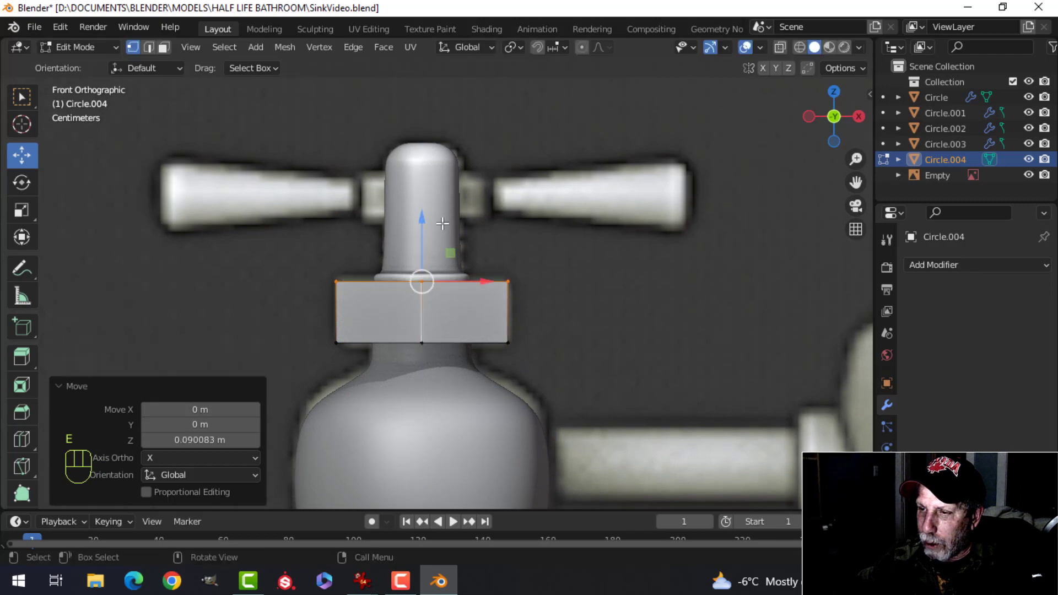
- Fill the hex nut's open top and bottom loops with faces
{"action": "middle_click_drag", "start_coordinate": [440, 220], "coordinate": [451, 337]}
{"action": "key", "text": "f"}
{"action": "key", "text": "alt+a"}
{"action": "left_click", "coordinate": [450, 341], "text": "alt"}
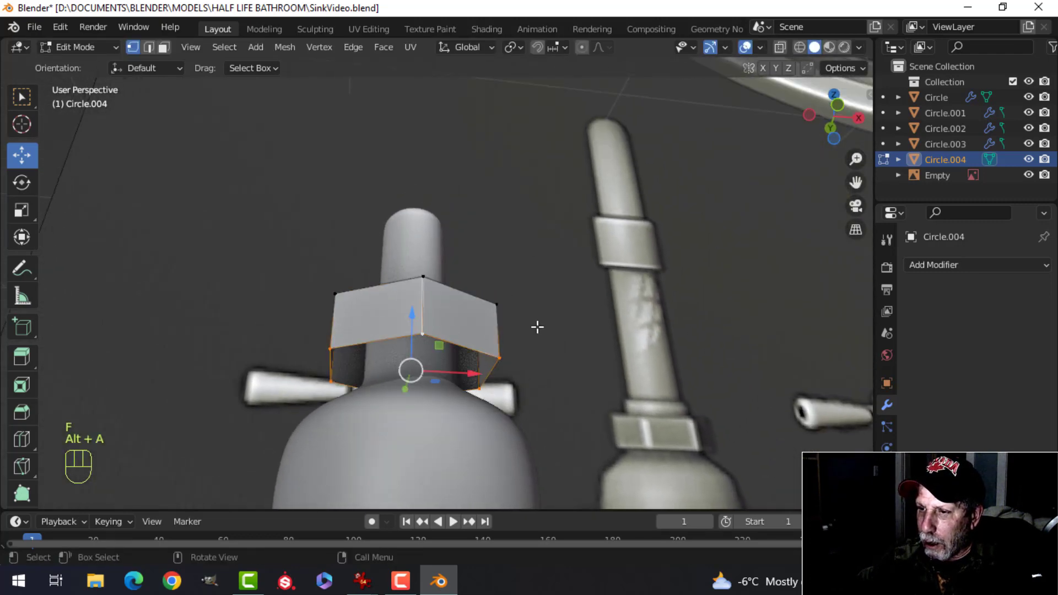
{"action": "key", "text": "f"}
{"action": "key", "text": "alt+a"}
- Bevel all edges of the hex nut with 2 segments and a width of about 0.0079 m, and return to object mode
{"action": "middle_click_drag", "start_coordinate": [543, 321], "coordinate": [543, 358]}
{"action": "key", "text": "a"}
{"action": "key", "text": "2"}
{"action": "key", "text": "ctrl+b"}
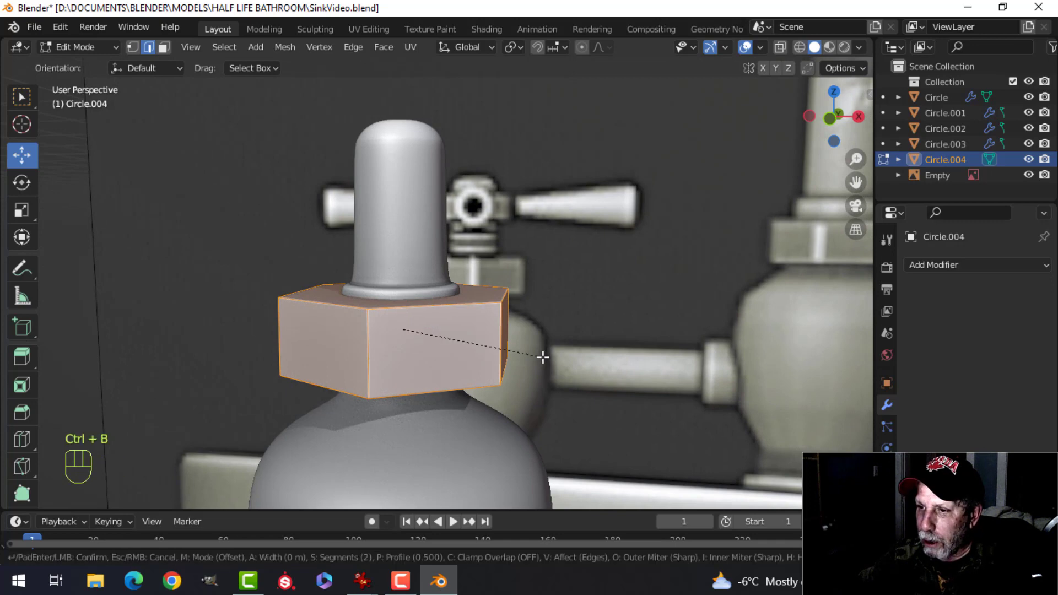
{"action": "left_click", "coordinate": [613, 353]}
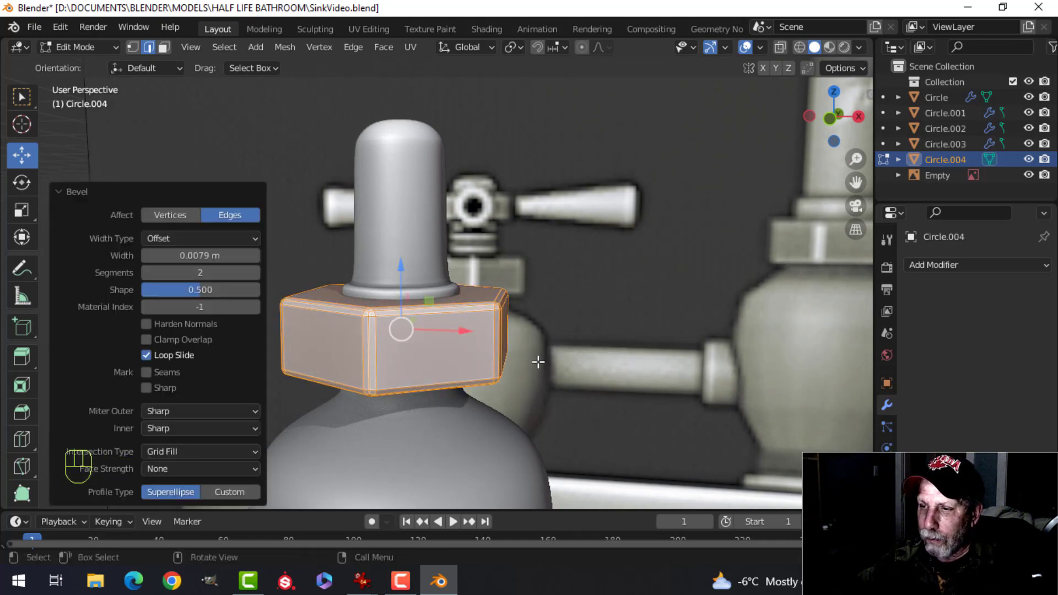
{"action": "key", "text": "Tab"}
{"action": "middle_click_drag", "start_coordinate": [539, 361], "coordinate": [472, 346]}
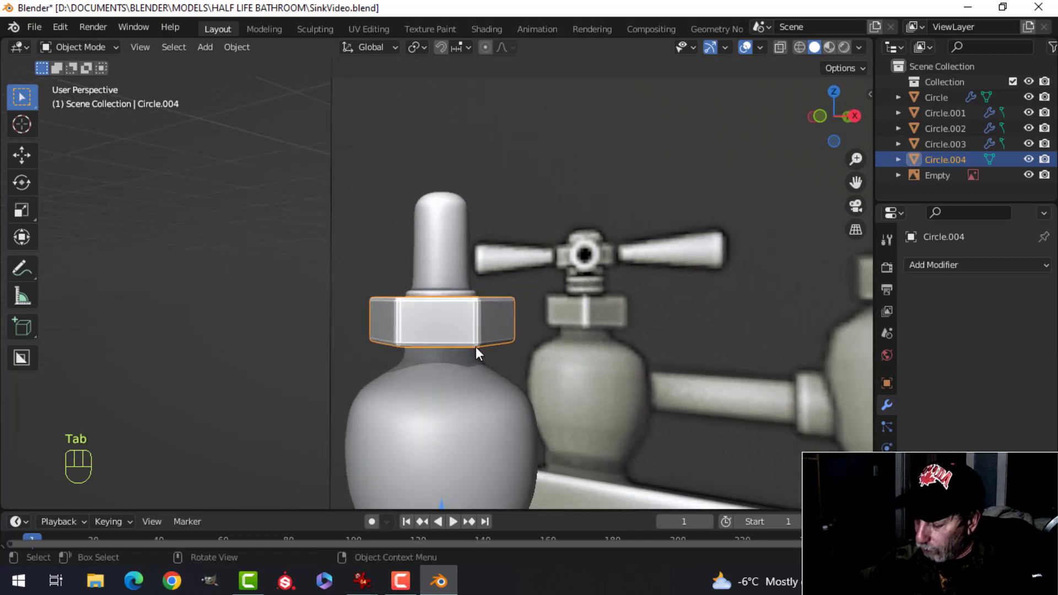
- Scale the whole hex nut vertically to about 0.915 in front view and return to object mode
{"action": "key", "text": "KP_1"}
{"action": "key", "text": "Tab"}
{"action": "key", "text": "a"}
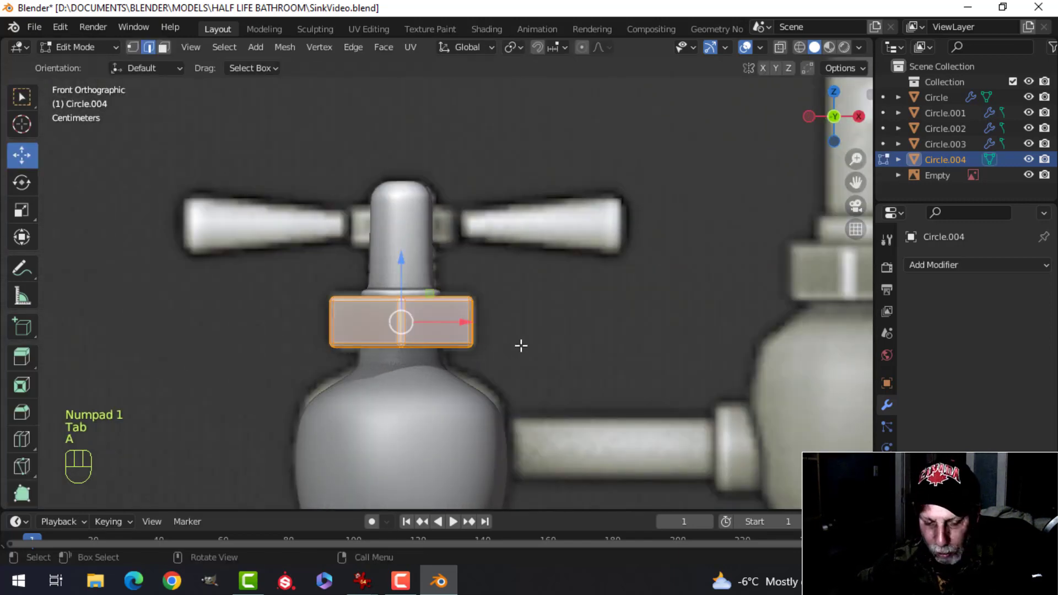
{"action": "key", "text": "s"}
{"action": "key", "text": "z"}
{"action": "left_click", "coordinate": [504, 335]}
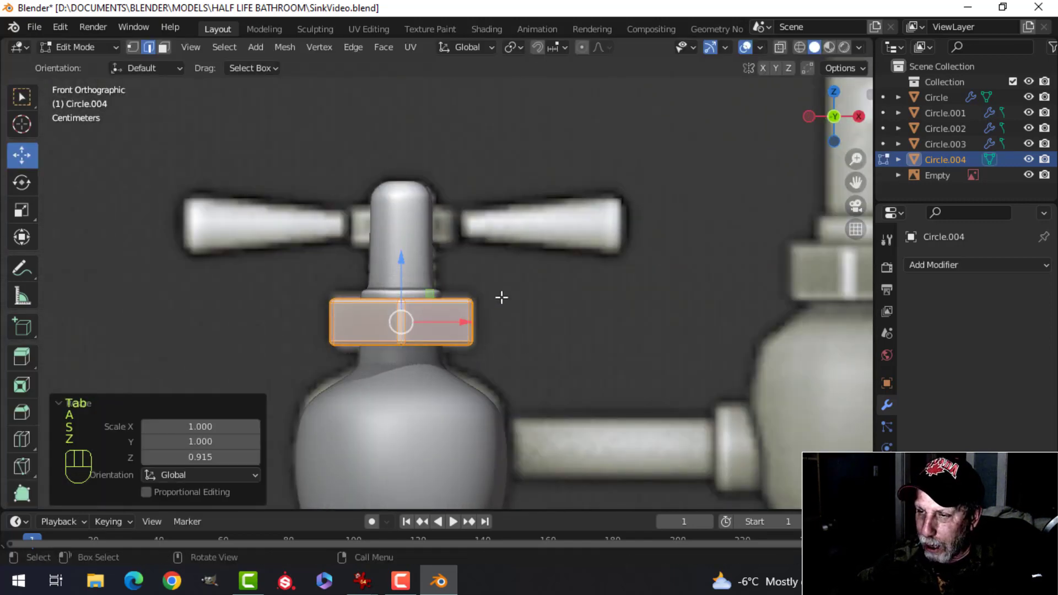
{"action": "key", "text": "Tab"}
- Deselect the hex nut and examine its shape on the tap from several angles
{"action": "scroll", "coordinate": [501, 305], "scroll_direction": "down", "scroll_amount": 3}
{"action": "scroll", "coordinate": [496, 319], "scroll_direction": "up", "scroll_amount": 3}
{"action": "key", "text": "alt+a"}
{"action": "middle_click_drag", "start_coordinate": [496, 318], "coordinate": [440, 378]}
{"action": "scroll", "coordinate": [440, 348], "scroll_direction": "down", "scroll_amount": 3}
{"action": "middle_click_drag", "start_coordinate": [440, 377], "coordinate": [424, 402]}
{"action": "scroll", "coordinate": [451, 366], "scroll_direction": "up", "scroll_amount": 3}
{"action": "middle_click_drag", "start_coordinate": [424, 401], "coordinate": [464, 339]}
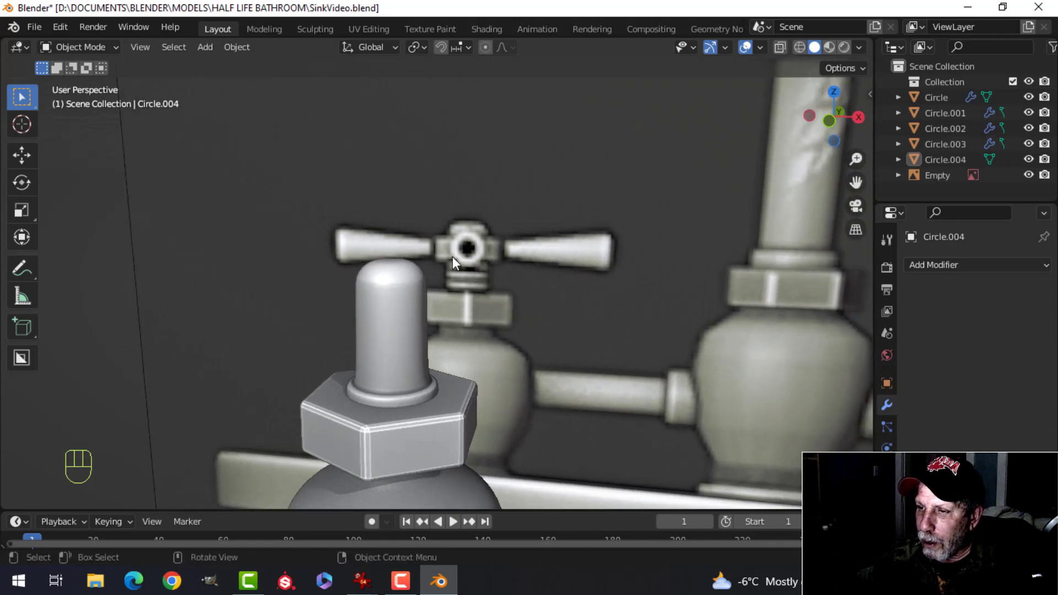
- Duplicate the edge loop near the top of the tap body's stem in place and scale the copy to about 2.055
{"action": "left_click", "coordinate": [388, 325]}
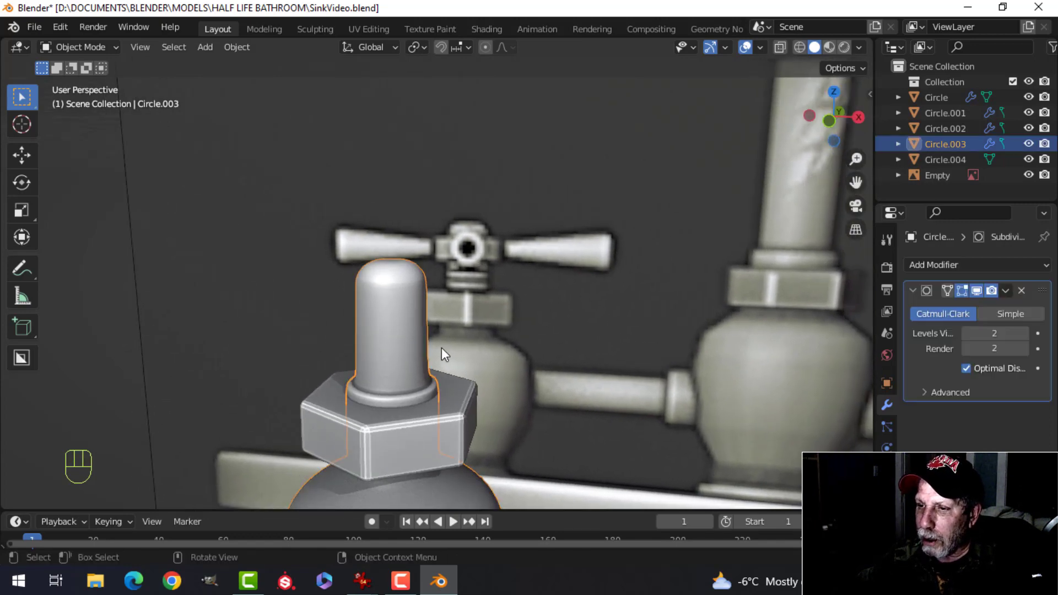
{"action": "key", "text": "Tab"}
{"action": "scroll", "coordinate": [415, 327], "scroll_direction": "up", "scroll_amount": 4}
{"action": "key", "text": "alt+a"}
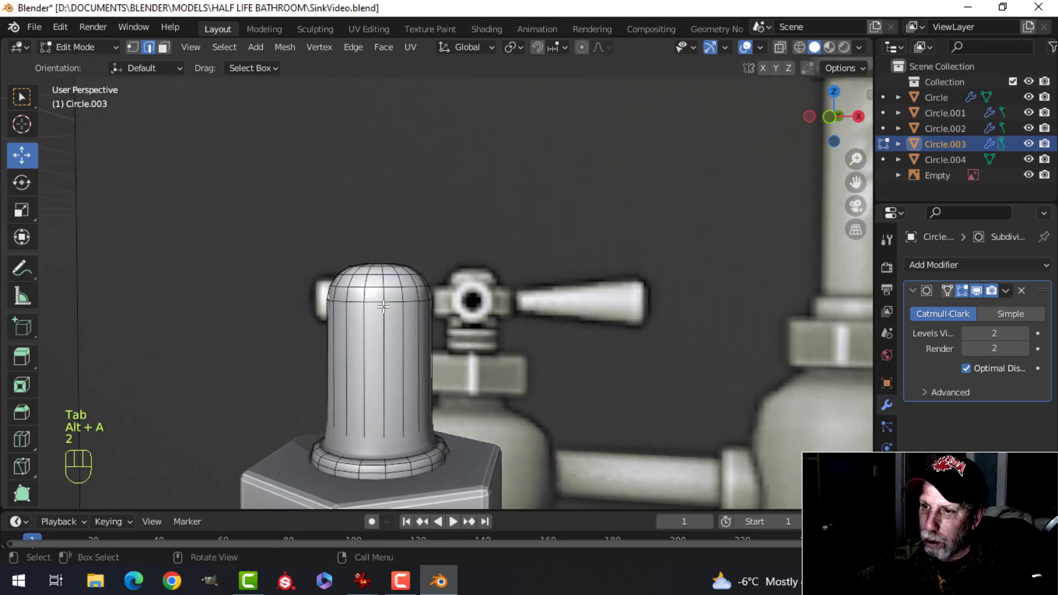
{"action": "left_click", "coordinate": [384, 303], "text": "alt+shift"}
{"action": "middle_click_drag", "start_coordinate": [384, 303], "coordinate": [403, 314]}
{"action": "key", "text": "shift+d"}
{"action": "right_click", "coordinate": [455, 334]}
{"action": "key", "text": "s"}
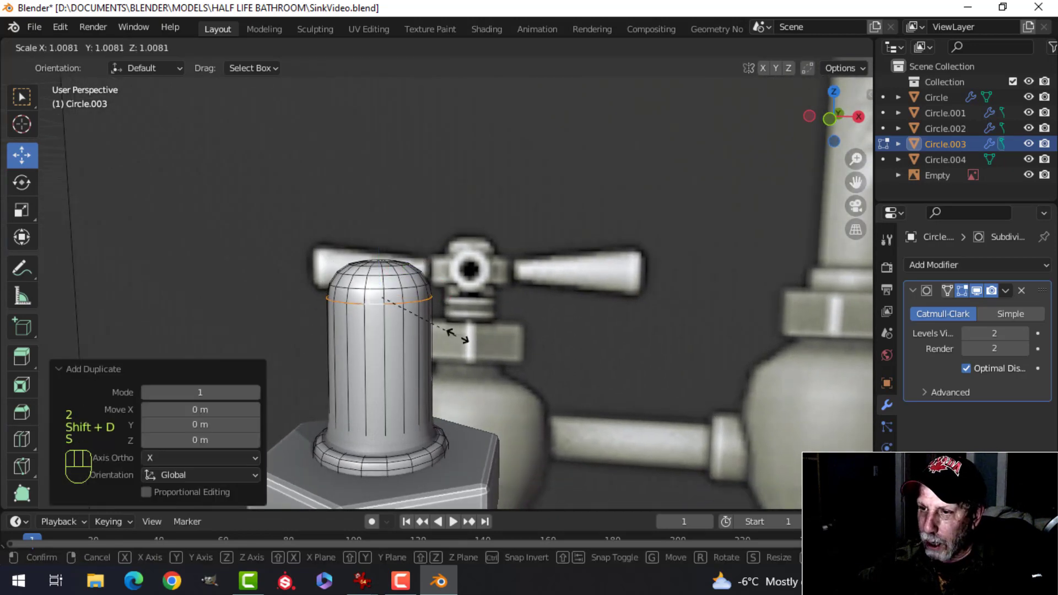
{"action": "left_click", "coordinate": [546, 347]}
- Separate the enlarged loop into its own object, select it in object mode and save the file
{"action": "key", "text": "p"}
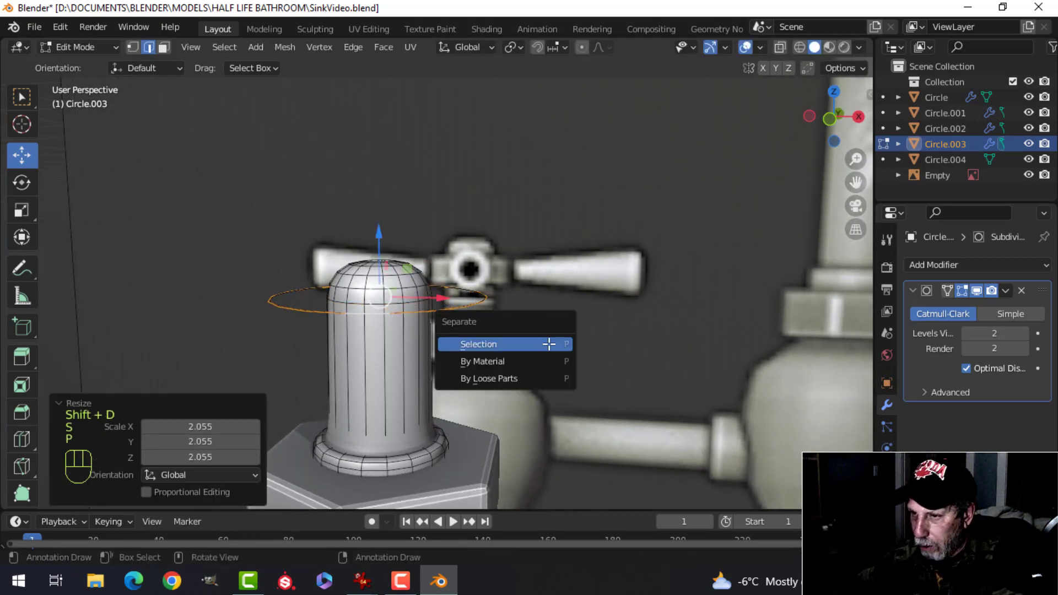
{"action": "left_click", "coordinate": [549, 345]}
{"action": "key", "text": "Tab"}
{"action": "left_click", "coordinate": [452, 313]}
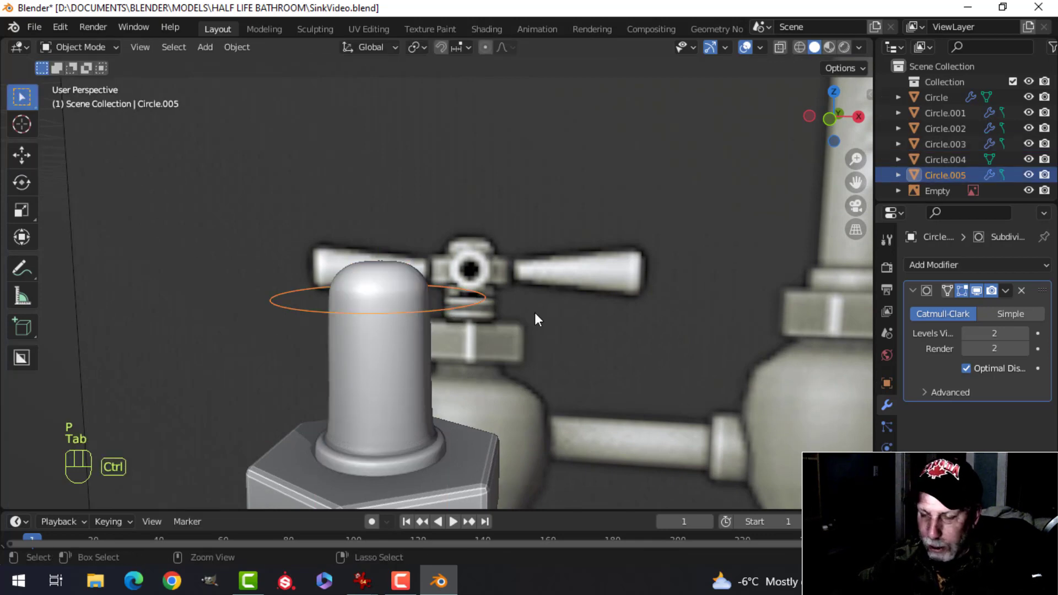
{"action": "key", "text": "ctrl+s"}
- Scale the loop to about 0.81, lower it about 0.006 m and shrink it slightly to fit the handle hub's reference outline
{"action": "key", "text": "KP_1"}
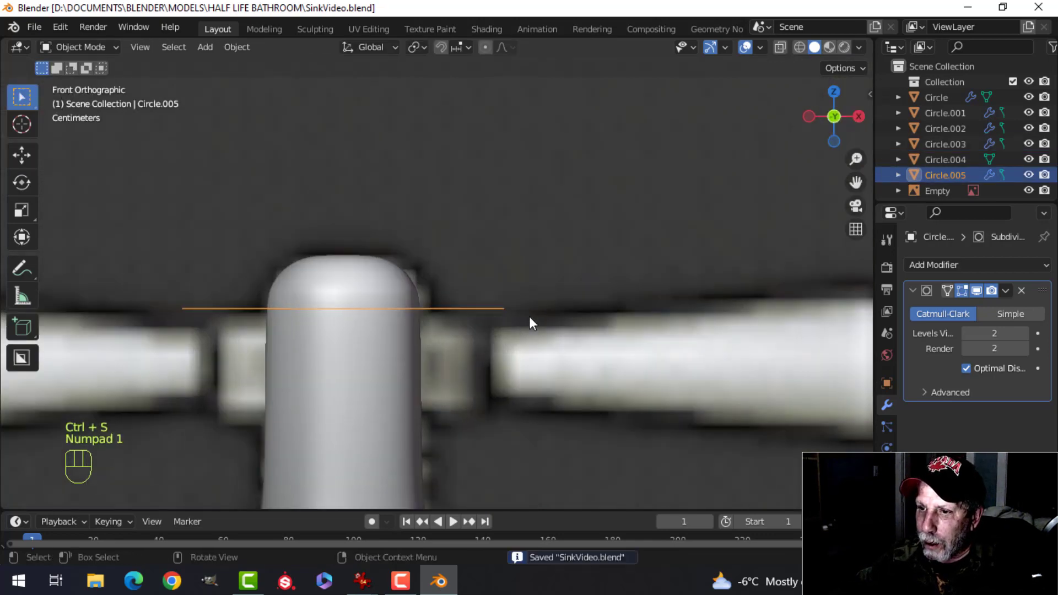
{"action": "key", "text": "Tab"}
{"action": "key", "text": "a"}
{"action": "key", "text": "s"}
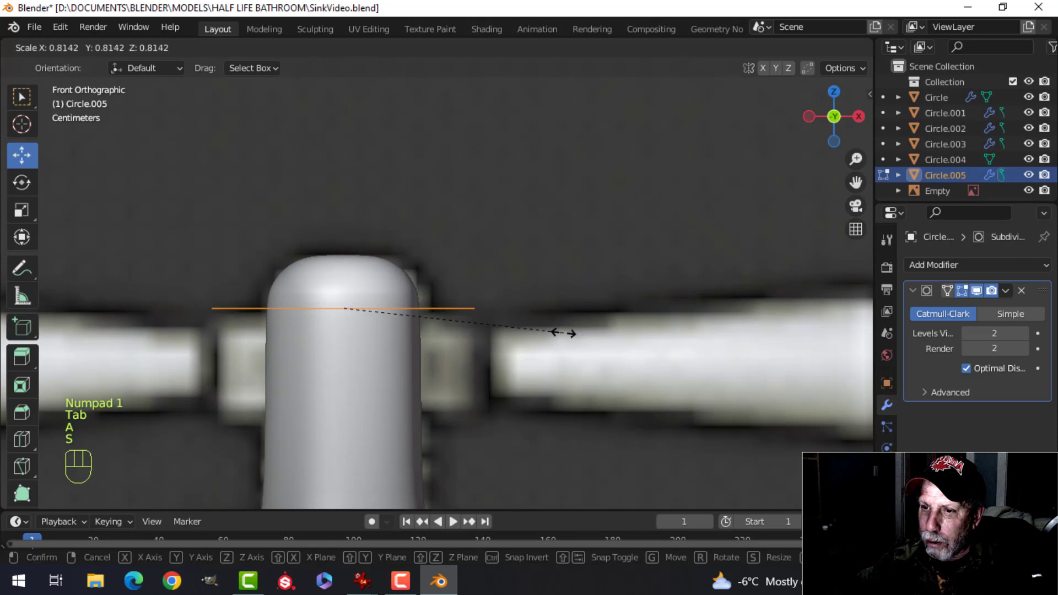
{"action": "left_click", "coordinate": [563, 333]}
{"action": "key", "text": "1"}
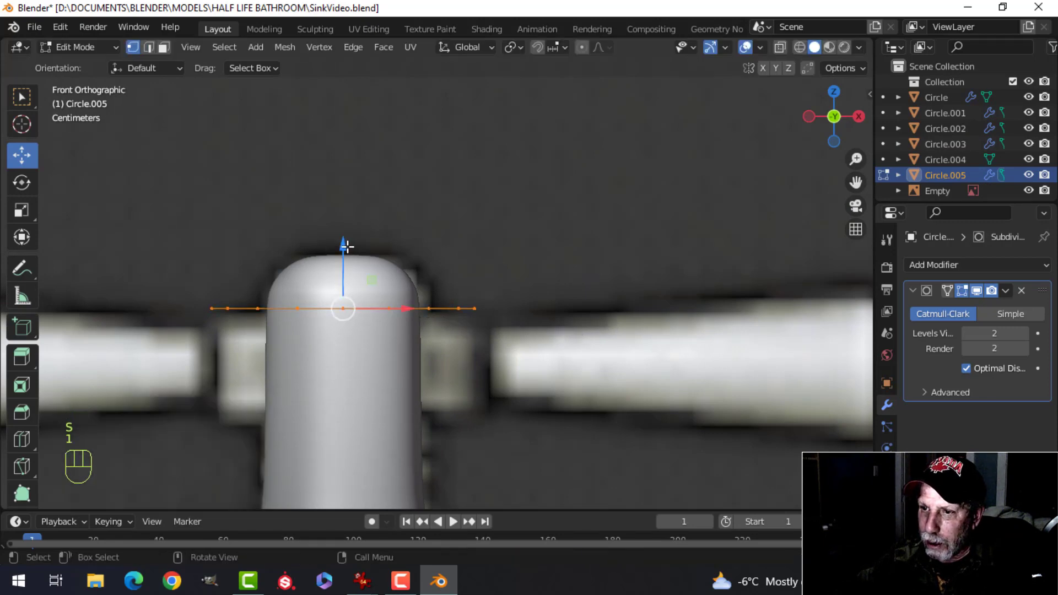
{"action": "left_click_drag", "start_coordinate": [345, 246], "coordinate": [346, 261]}
{"action": "key", "text": "s"}
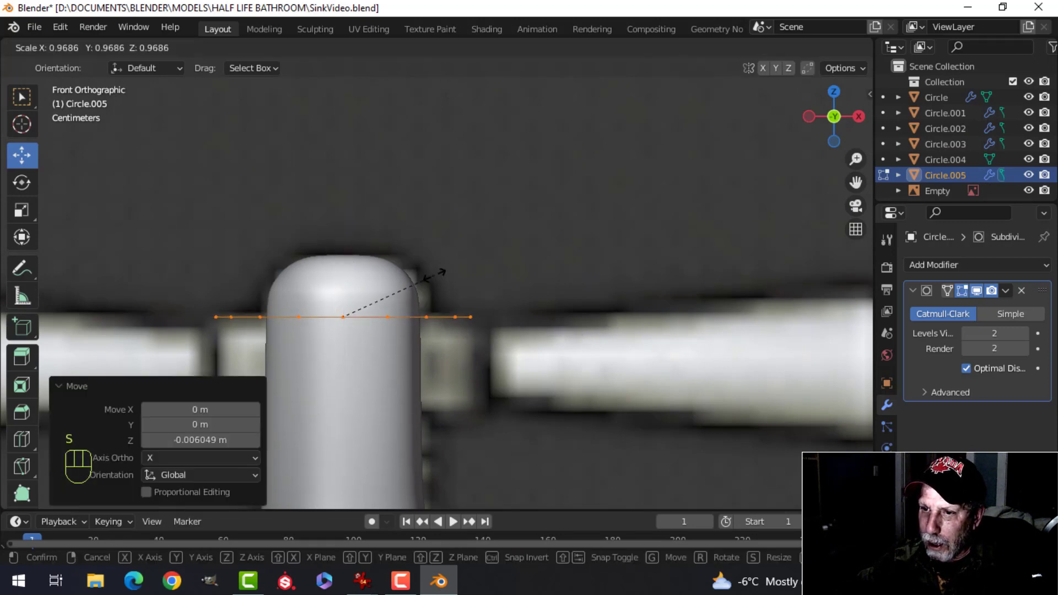
{"action": "left_click", "coordinate": [439, 272]}
- Extrude the hub loop downward to the lower edge of the handle hub in the reference
{"action": "scroll", "coordinate": [452, 296], "scroll_direction": "down", "scroll_amount": 2}
{"action": "middle_click_drag", "start_coordinate": [465, 294], "coordinate": [496, 265], "text": "shift"}
{"action": "key", "text": "e"}
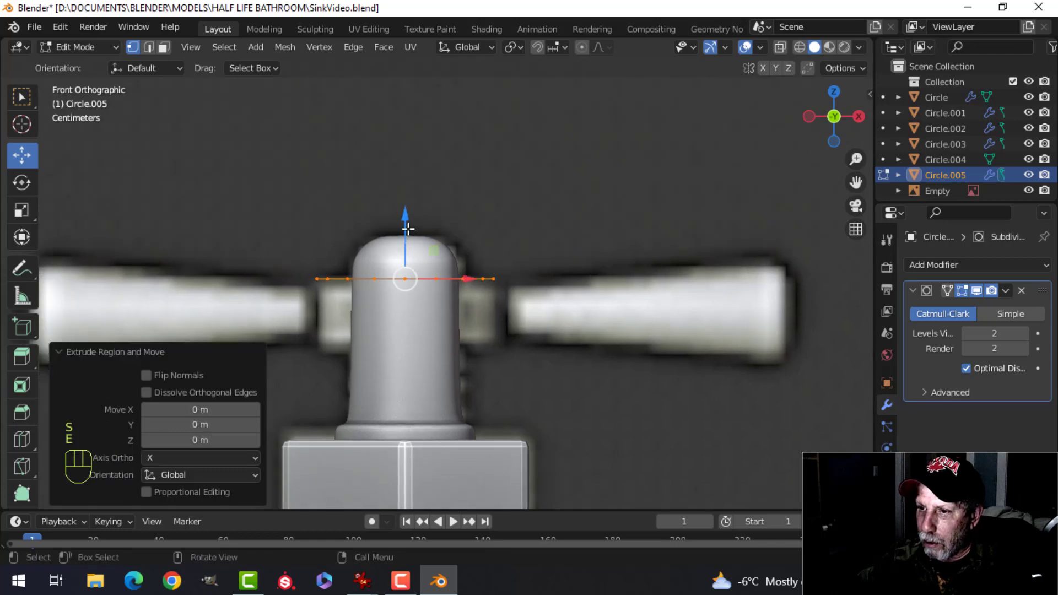
{"action": "left_click_drag", "start_coordinate": [408, 227], "coordinate": [415, 304]}
- Fill the hub cylinder's open bottom and top loops with faces
{"action": "key", "text": "f"}
{"action": "middle_click_drag", "start_coordinate": [516, 294], "coordinate": [500, 326]}
{"action": "key", "text": "alt+a"}
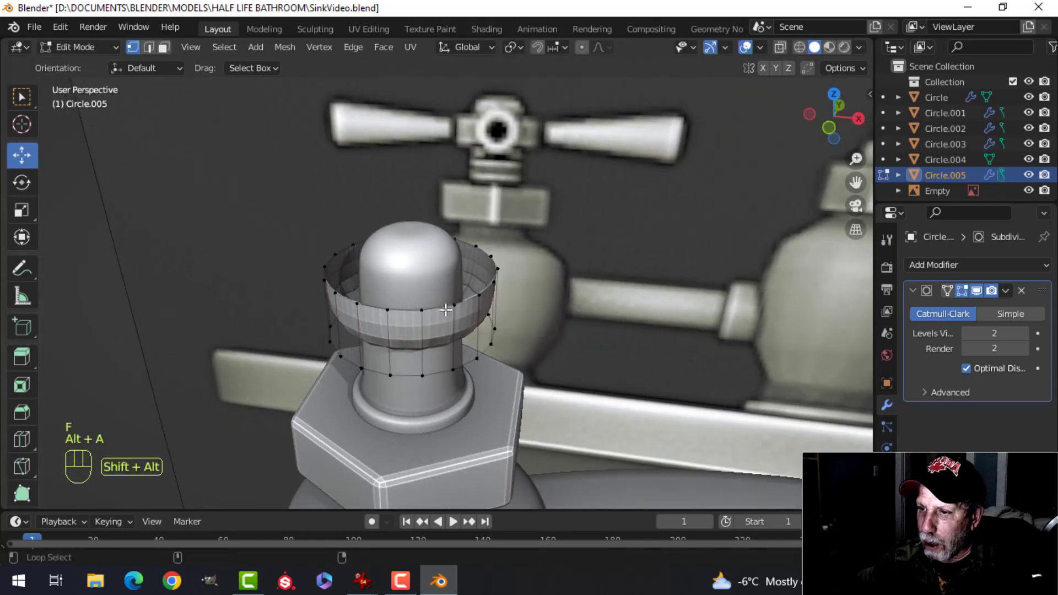
{"action": "left_click", "coordinate": [459, 304], "text": "alt+shift"}
{"action": "key", "text": "f"}
{"action": "key", "text": "alt+a"}
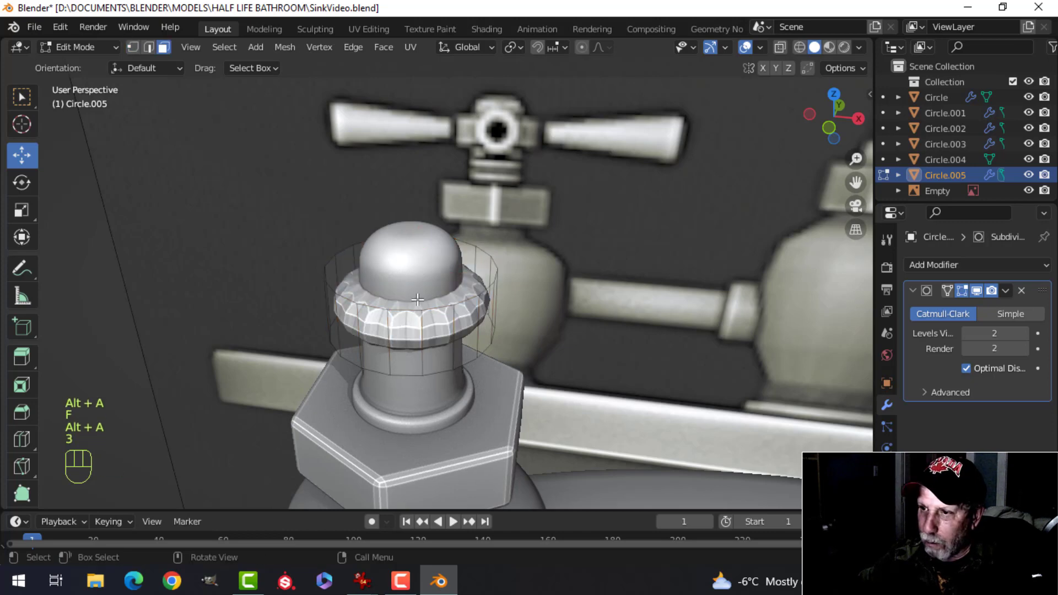
- Select the handle hub's top and bottom cap faces and bevel their rims about 0.011 m with 2 segments
{"action": "left_click", "coordinate": [414, 291]}
{"action": "middle_click_drag", "start_coordinate": [448, 320], "coordinate": [494, 208]}
{"action": "left_click", "coordinate": [461, 267], "text": "shift"}
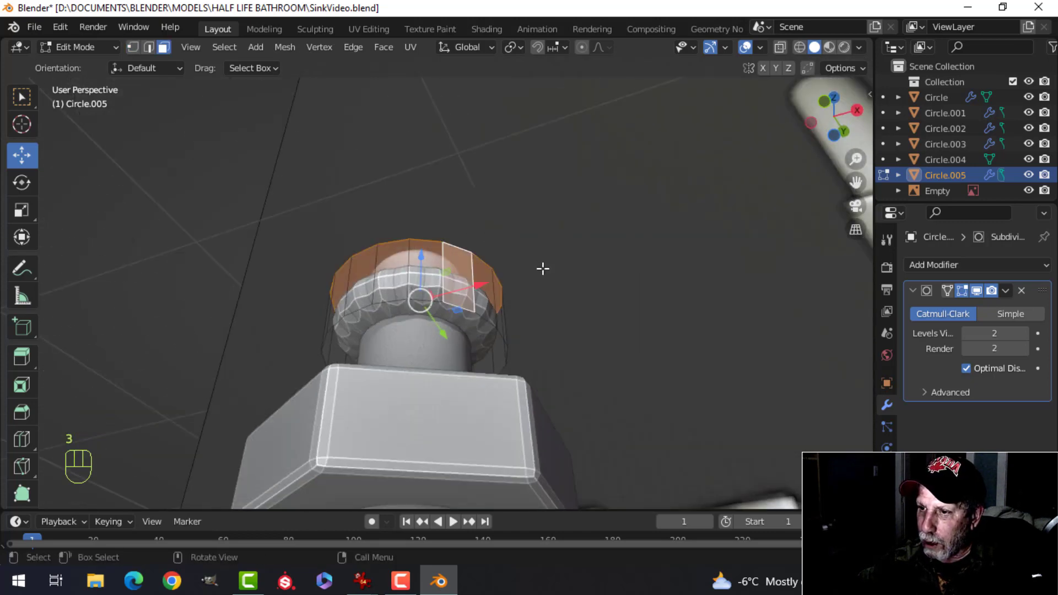
{"action": "middle_click_drag", "start_coordinate": [543, 268], "coordinate": [445, 333]}
{"action": "key", "text": "ctrl+z"}
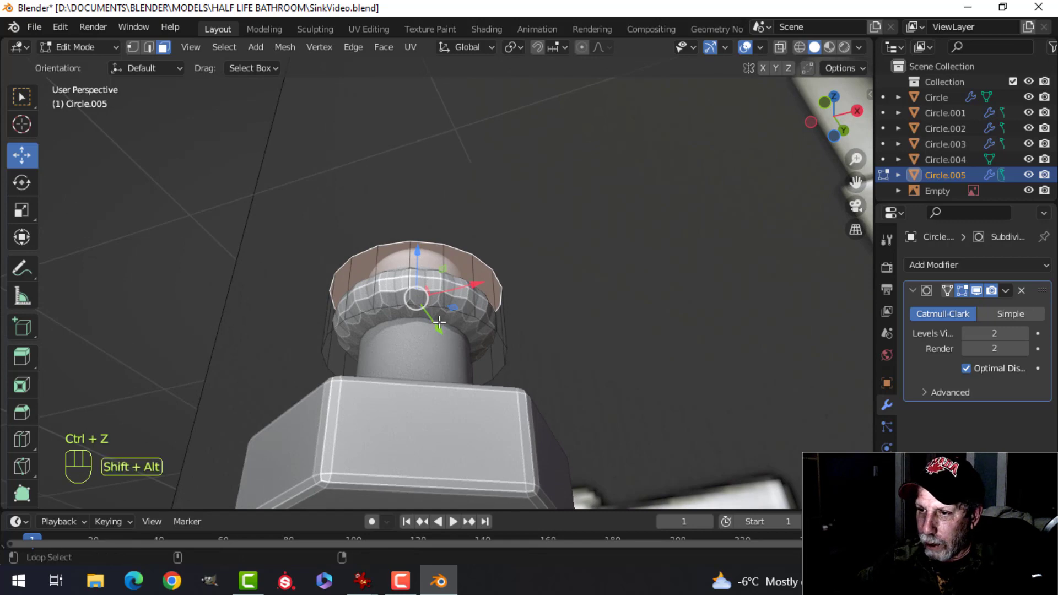
{"action": "left_click", "coordinate": [463, 314], "text": "alt+shift"}
{"action": "key", "text": "ctrl+z"}
{"action": "left_click", "coordinate": [481, 328], "text": "shift"}
{"action": "middle_click_drag", "start_coordinate": [542, 301], "coordinate": [598, 338]}
{"action": "key", "text": "ctrl+b"}
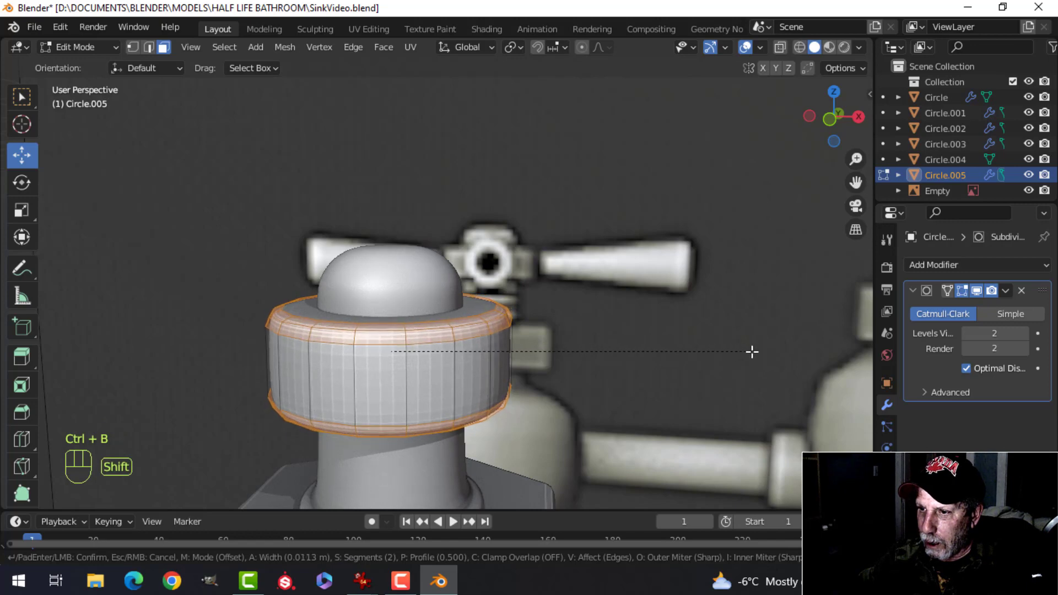
{"action": "left_click", "coordinate": [752, 352]}
- Return to object mode, shade the handle hub smooth and select it again
{"action": "key", "text": "Tab"}
{"action": "right_click", "coordinate": [456, 363]}
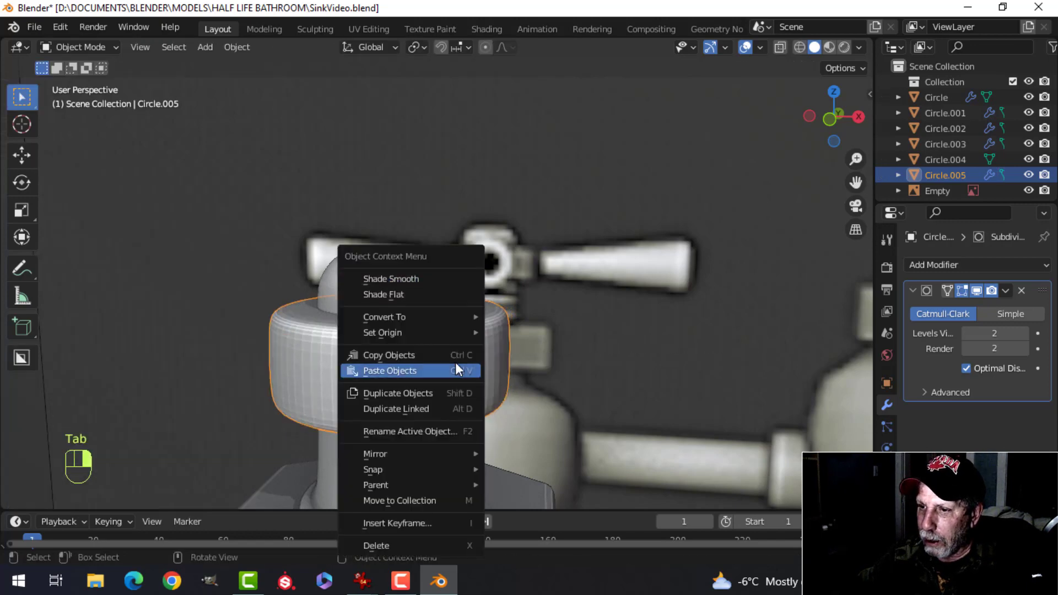
{"action": "left_click", "coordinate": [429, 280]}
{"action": "key", "text": "alt+a"}
{"action": "middle_click_drag", "start_coordinate": [531, 299], "coordinate": [469, 324]}
{"action": "left_click", "coordinate": [480, 333]}
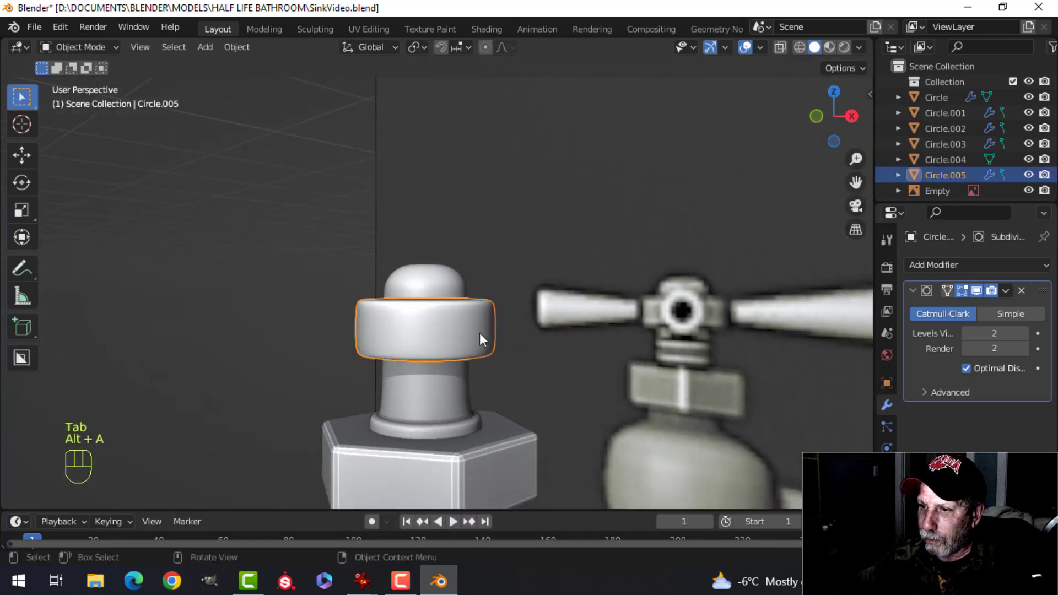
- Add a centred edge loop around the stem below the hub and bevel it 0.026 m with 2 segments
{"action": "key", "text": "KP_1"}
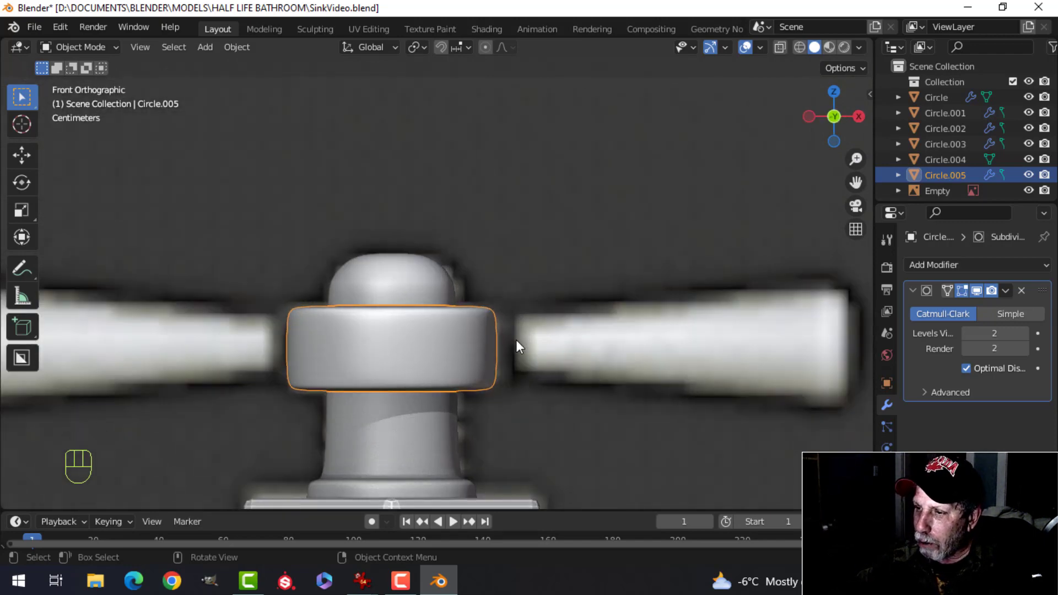
{"action": "scroll", "coordinate": [461, 413], "scroll_direction": "down", "scroll_amount": 1}
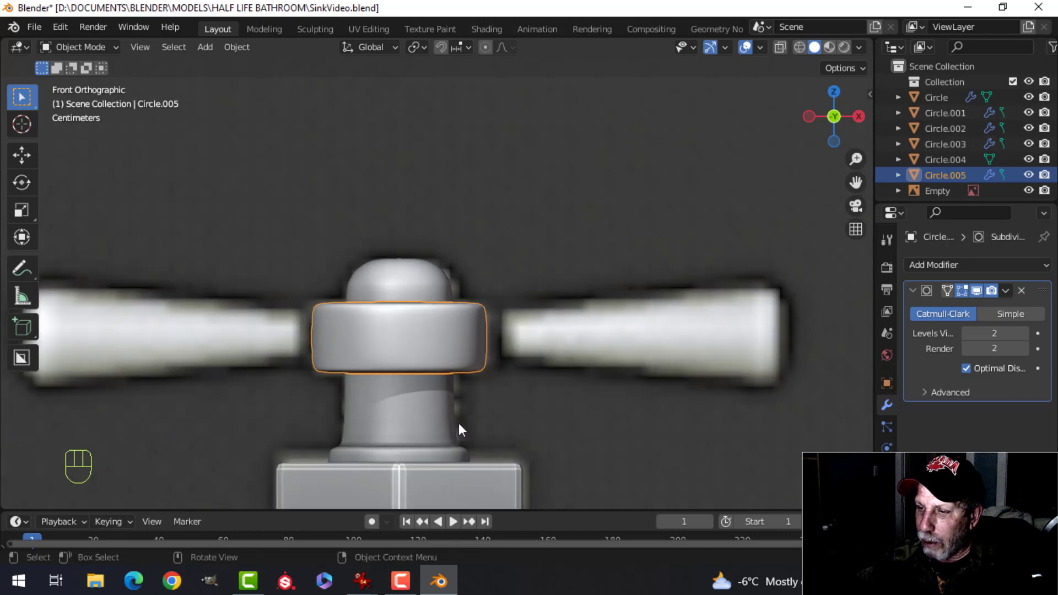
{"action": "left_click", "coordinate": [444, 413]}
{"action": "key", "text": "Tab"}
{"action": "key", "text": "alt+a"}
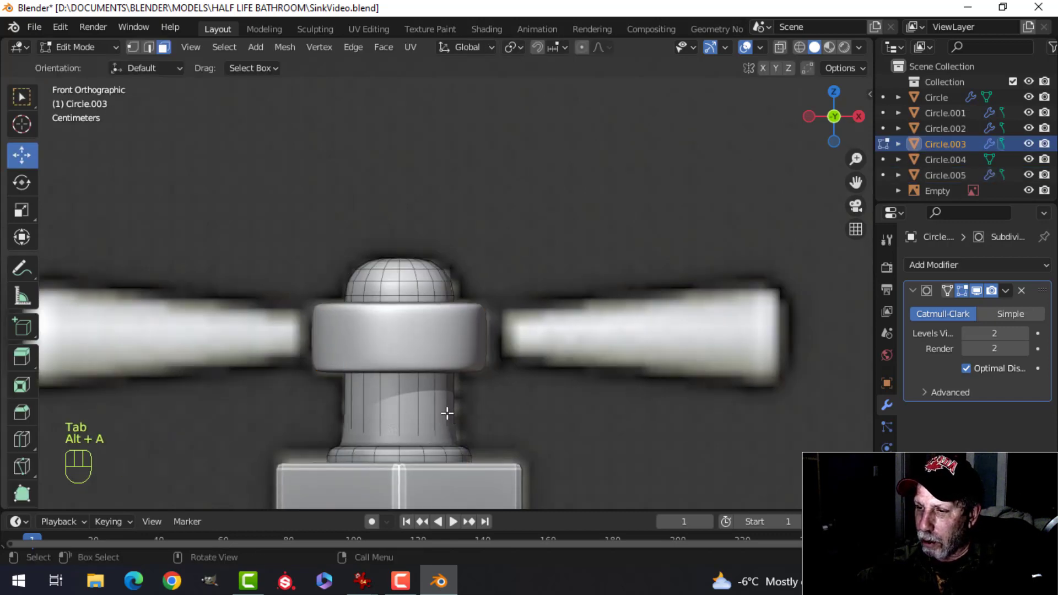
{"action": "key", "text": "ctrl+r"}
{"action": "left_click", "coordinate": [447, 413]}
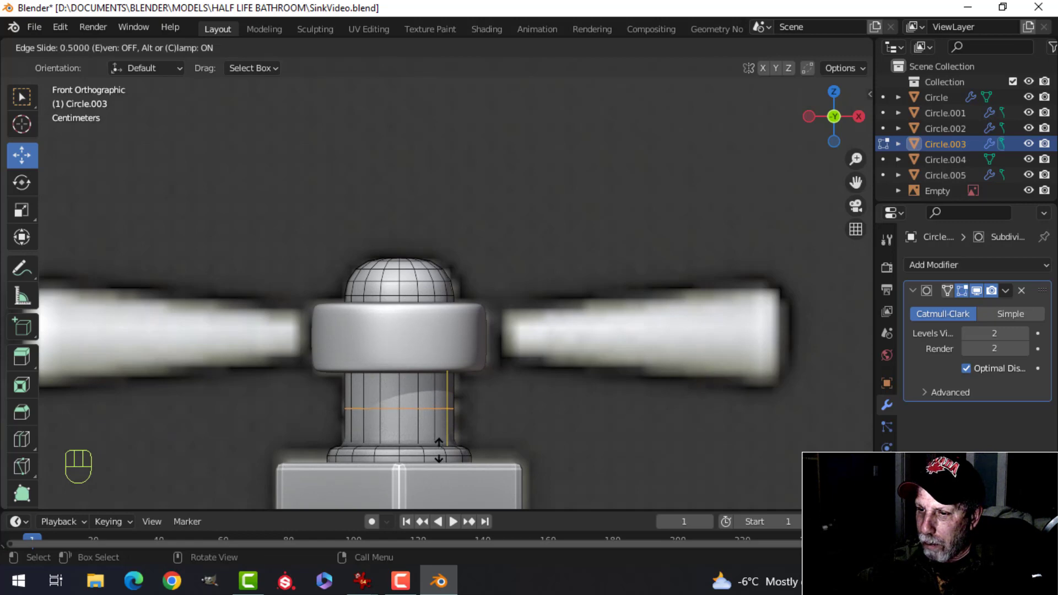
{"action": "left_click", "coordinate": [439, 450]}
{"action": "key", "text": "ctrl+b"}
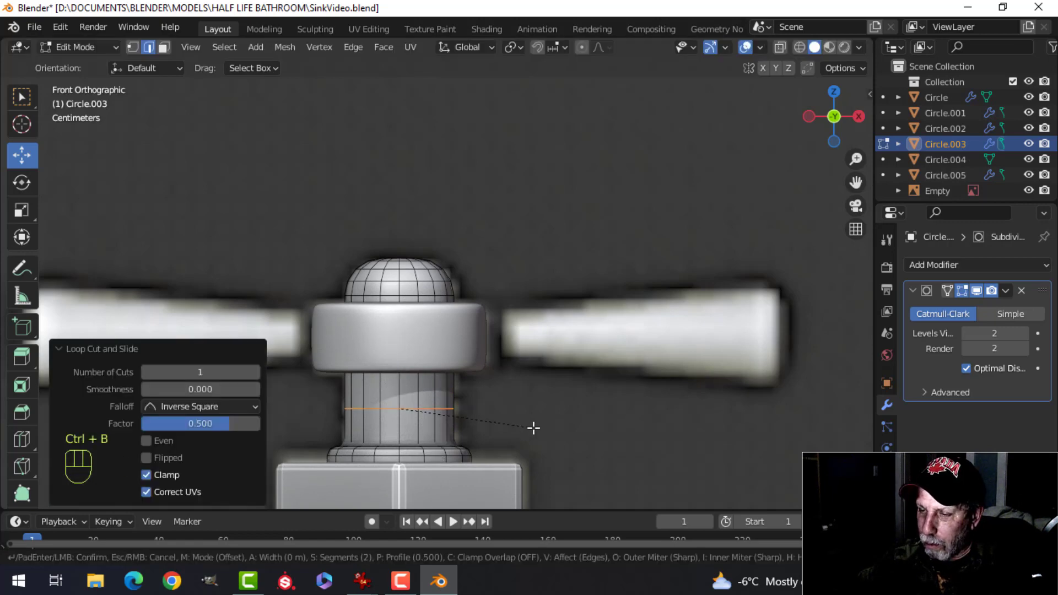
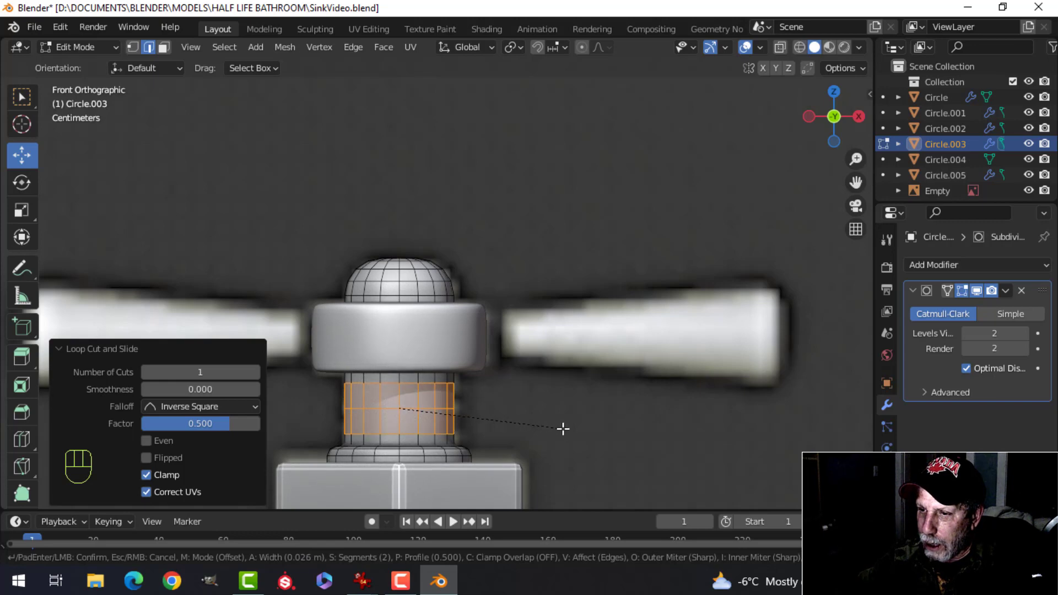
{"action": "left_click", "coordinate": [563, 428]}
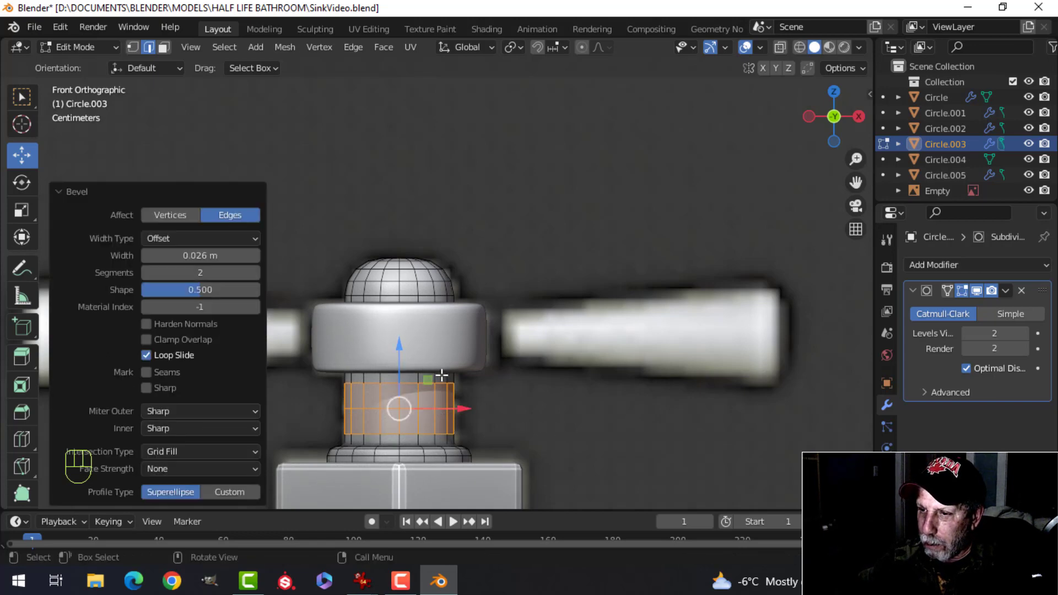
- Select the stem's three horizontal edge loops below the hub and bevel them into bands 0.00742 m wide with 1 segment
{"action": "scroll", "coordinate": [504, 426], "scroll_direction": "up", "scroll_amount": 2}
{"action": "key", "text": "alt+a"}
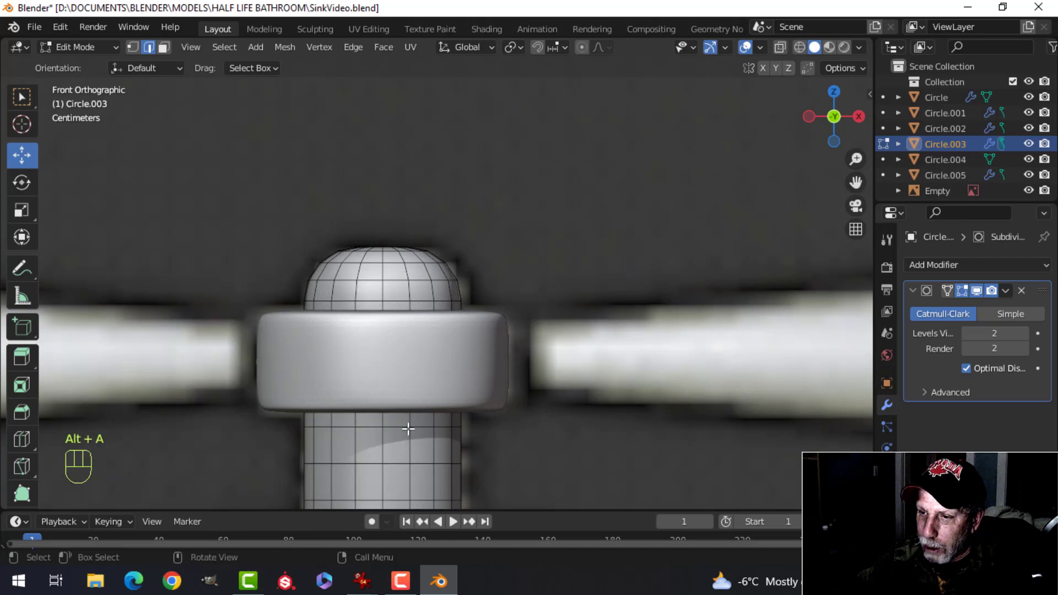
{"action": "left_click", "coordinate": [408, 428], "text": "alt"}
{"action": "middle_click_drag", "start_coordinate": [402, 457], "coordinate": [415, 381], "text": "shift"}
{"action": "left_click", "coordinate": [411, 389], "text": "alt+shift"}
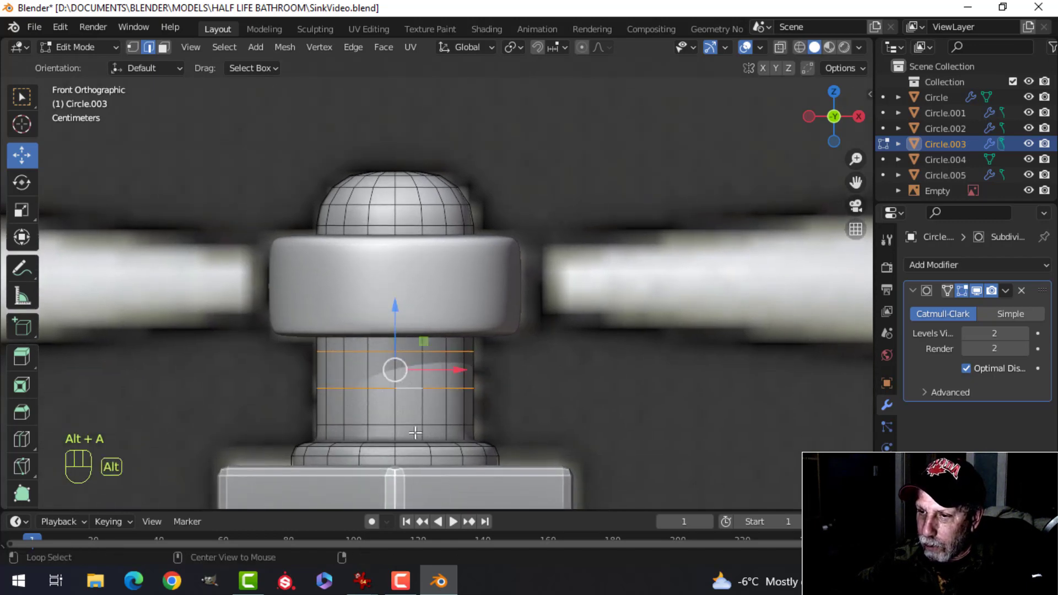
{"action": "left_click", "coordinate": [425, 425], "text": "alt+shift"}
{"action": "key", "text": "ctrl+b"}
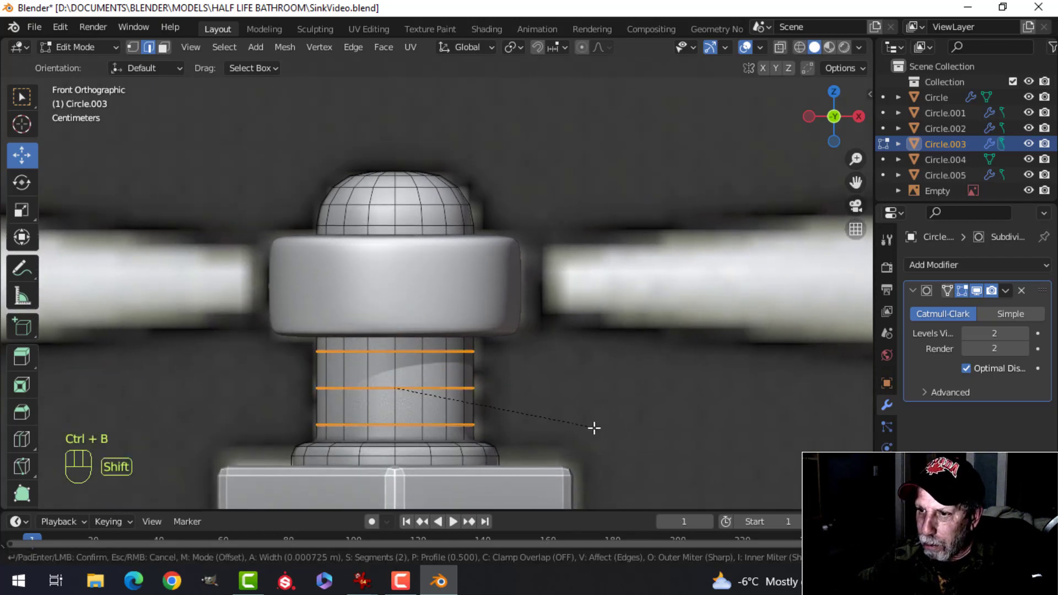
{"action": "left_click", "coordinate": [680, 469]}
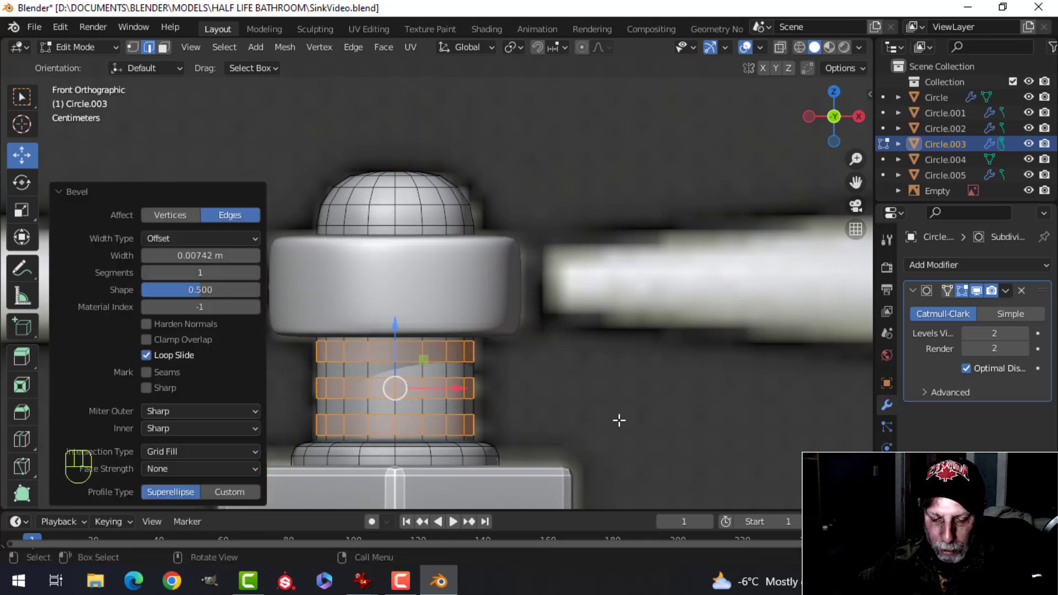
- Squeeze the three stem bands closer together along Z, then extrude and fatten them outward about 0.0036 m as thread rings
{"action": "key", "text": "s"}
{"action": "key", "text": "z"}
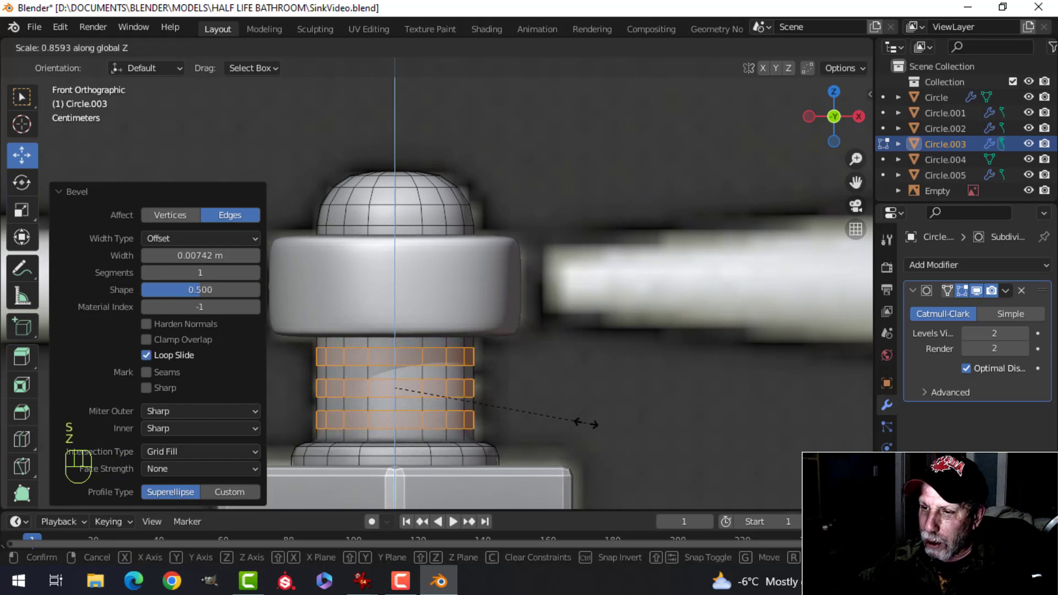
{"action": "left_click", "coordinate": [584, 417]}
{"action": "key", "text": "e"}
{"action": "right_click", "coordinate": [597, 414]}
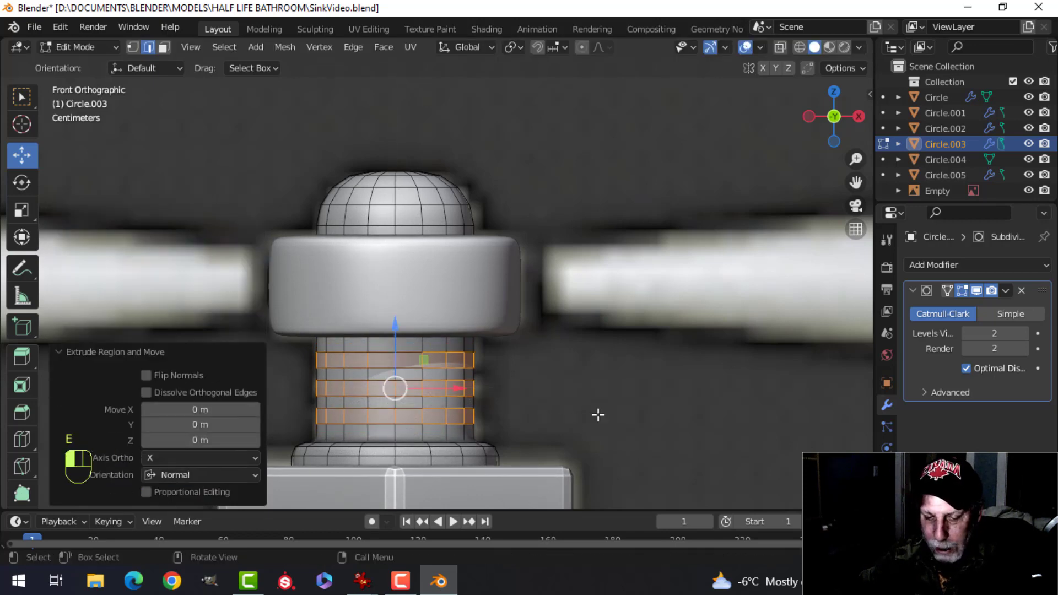
{"action": "key", "text": "alt+s"}
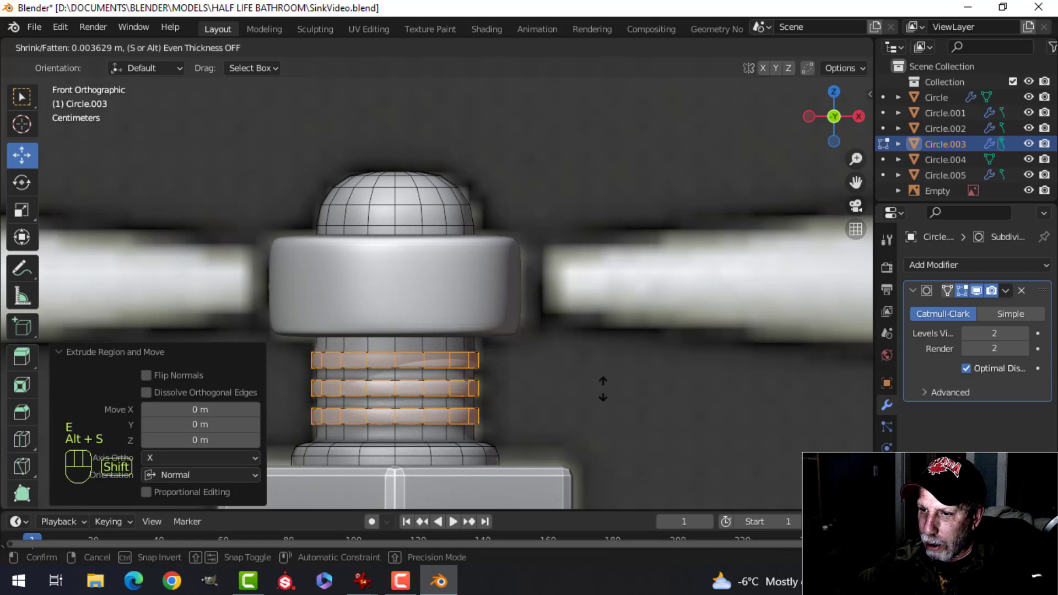
{"action": "left_click", "coordinate": [603, 383]}
- Return to object mode, deselect everything, check the threaded stem against the reference and save the file
{"action": "key", "text": "Tab"}
{"action": "key", "text": "alt+a"}
{"action": "middle_click_drag", "start_coordinate": [567, 399], "coordinate": [523, 345]}
{"action": "scroll", "coordinate": [466, 358], "scroll_direction": "up", "scroll_amount": 2}
{"action": "scroll", "coordinate": [505, 369], "scroll_direction": "down", "scroll_amount": 5}
{"action": "scroll", "coordinate": [543, 353], "scroll_direction": "down", "scroll_amount": 3}
{"action": "scroll", "coordinate": [522, 345], "scroll_direction": "up", "scroll_amount": 2}
{"action": "key", "text": "ctrl+s"}
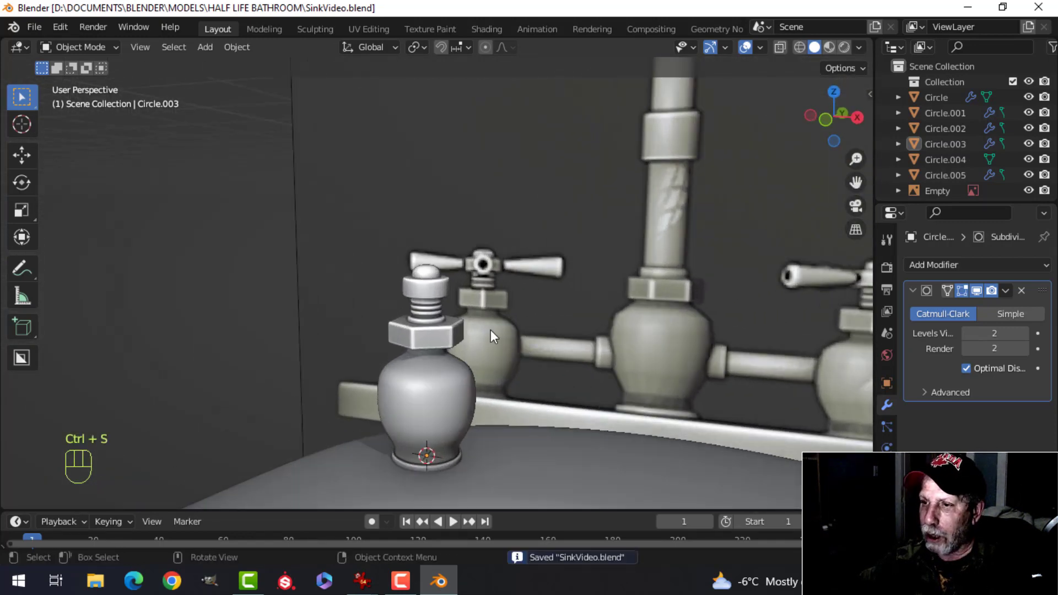
- Add a cylinder mesh with 16 vertices in the front view
{"action": "scroll", "coordinate": [468, 323], "scroll_direction": "up", "scroll_amount": 3}
{"action": "middle_click_drag", "start_coordinate": [468, 323], "coordinate": [475, 355]}
{"action": "key", "text": "KP_1"}
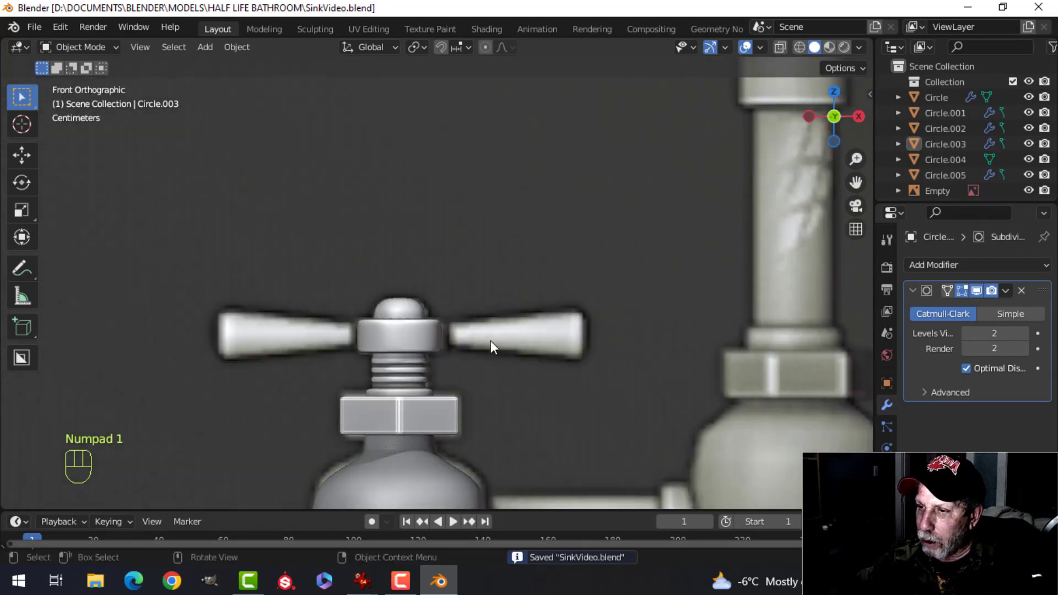
{"action": "key", "text": "shift+a"}
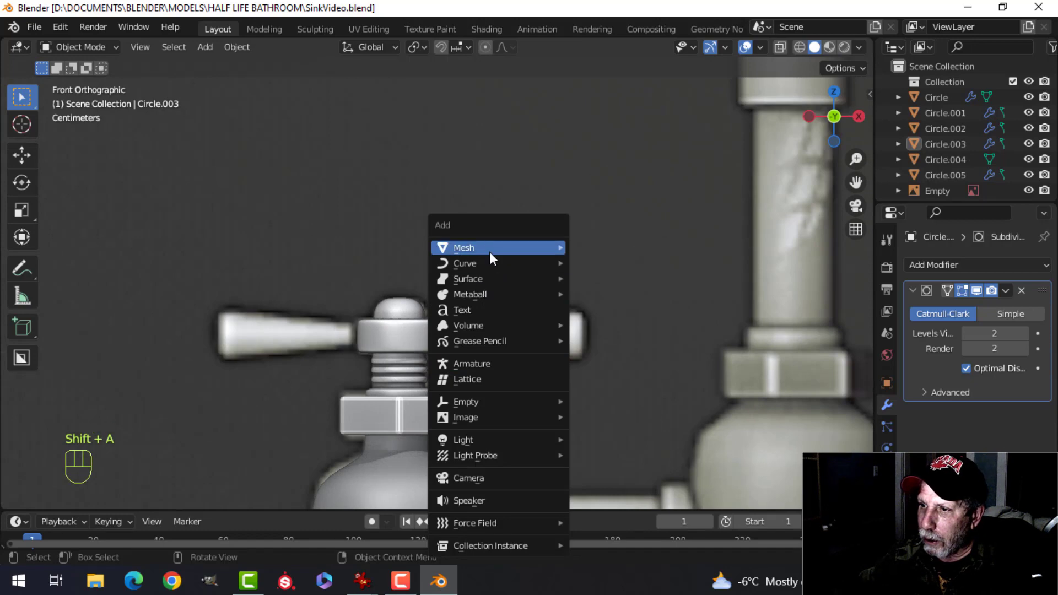
{"action": "mouse_move", "coordinate": [489, 251]}
{"action": "left_click", "coordinate": [606, 324]}
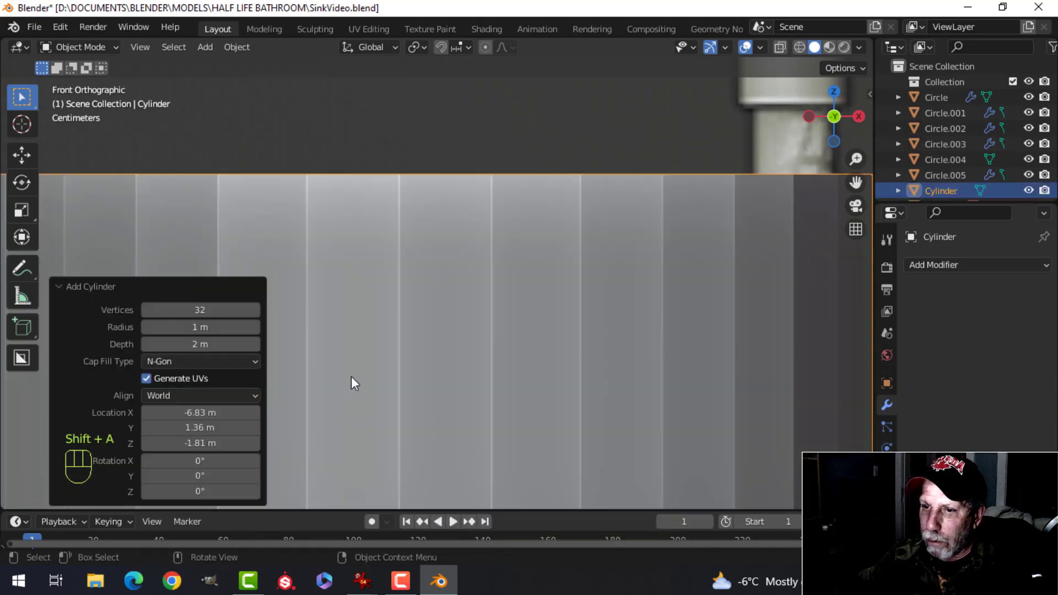
{"action": "left_click", "coordinate": [181, 310]}
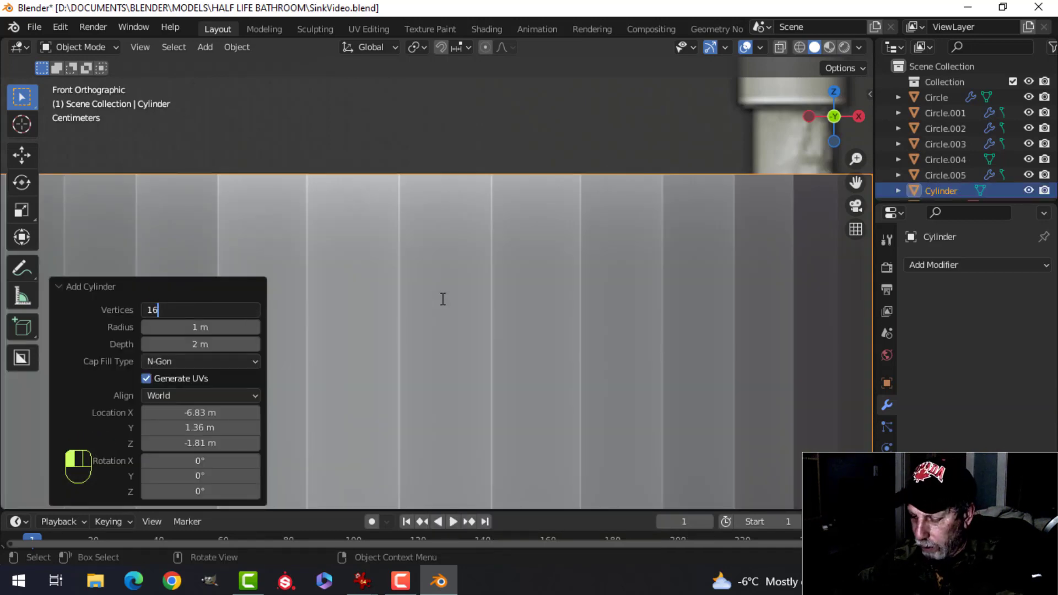
{"action": "key", "text": "Return"}
- In edit mode, scale the cylinder to 0.104 and raise it about 0.678 m along Z to the handle hub's height
{"action": "scroll", "coordinate": [441, 298], "scroll_direction": "down", "scroll_amount": 3}
{"action": "key", "text": "Tab"}
{"action": "key", "text": "s"}
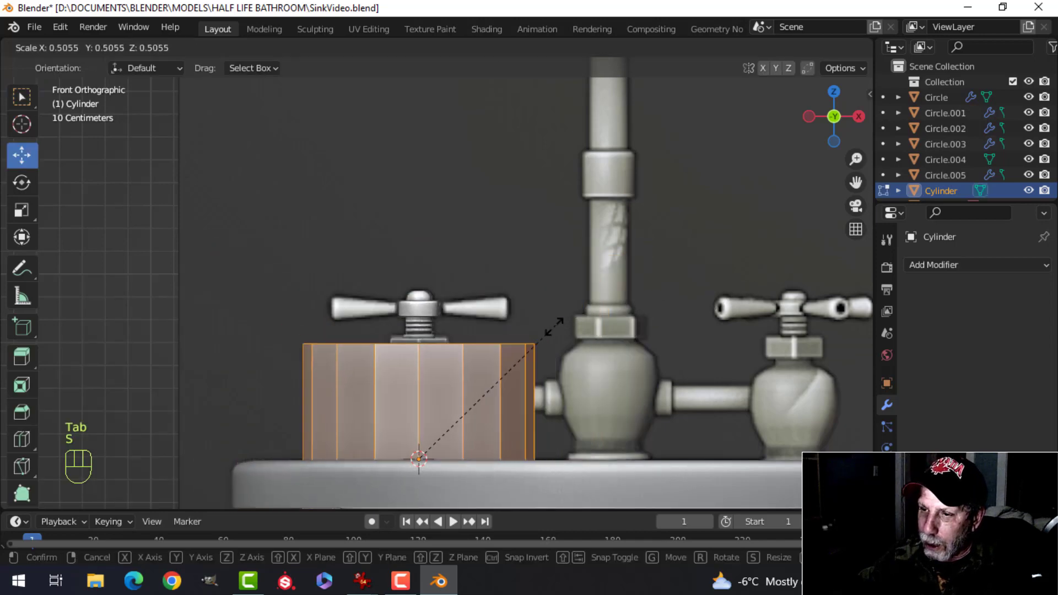
{"action": "left_click", "coordinate": [463, 444]}
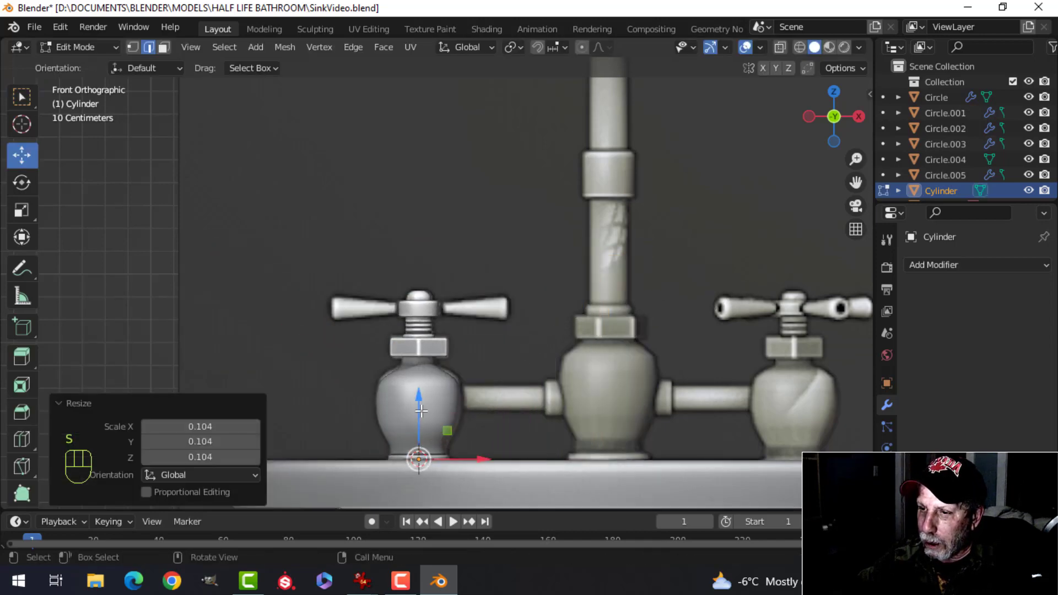
{"action": "key", "text": "g"}
{"action": "key", "text": "z"}
{"action": "left_click", "coordinate": [494, 277]}
{"action": "scroll", "coordinate": [489, 284], "scroll_direction": "up", "scroll_amount": 4}
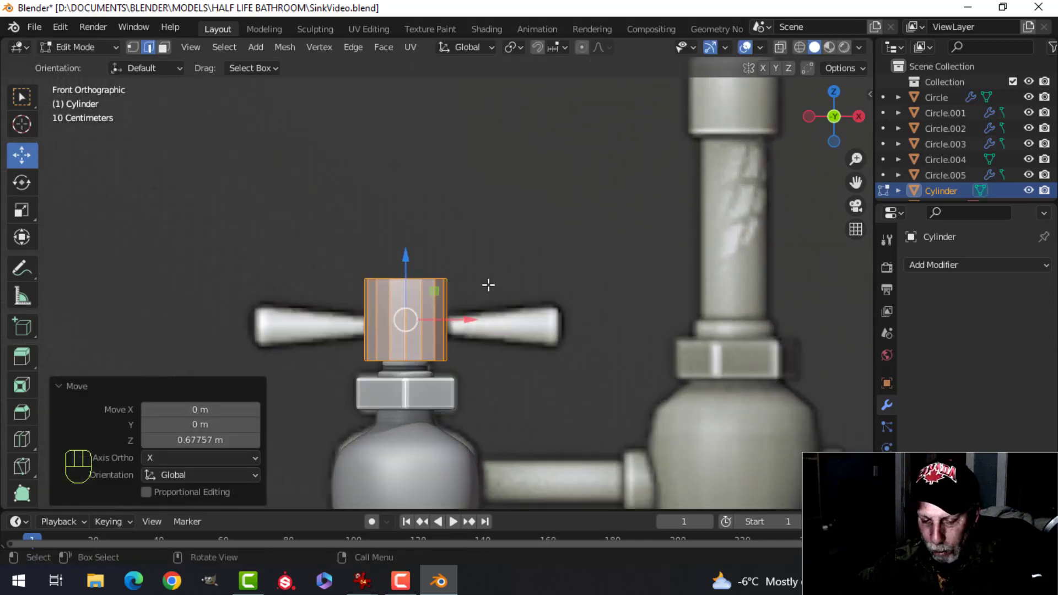
- Rotate the cylinder 90° about the Y axis and scale it down toward the thickness of the handle arm
{"action": "key", "text": "r"}
{"action": "key", "text": "y"}
{"action": "key", "text": "9"}
{"action": "key", "text": "0"}
{"action": "left_click", "coordinate": [488, 285]}
{"action": "key", "text": "s"}
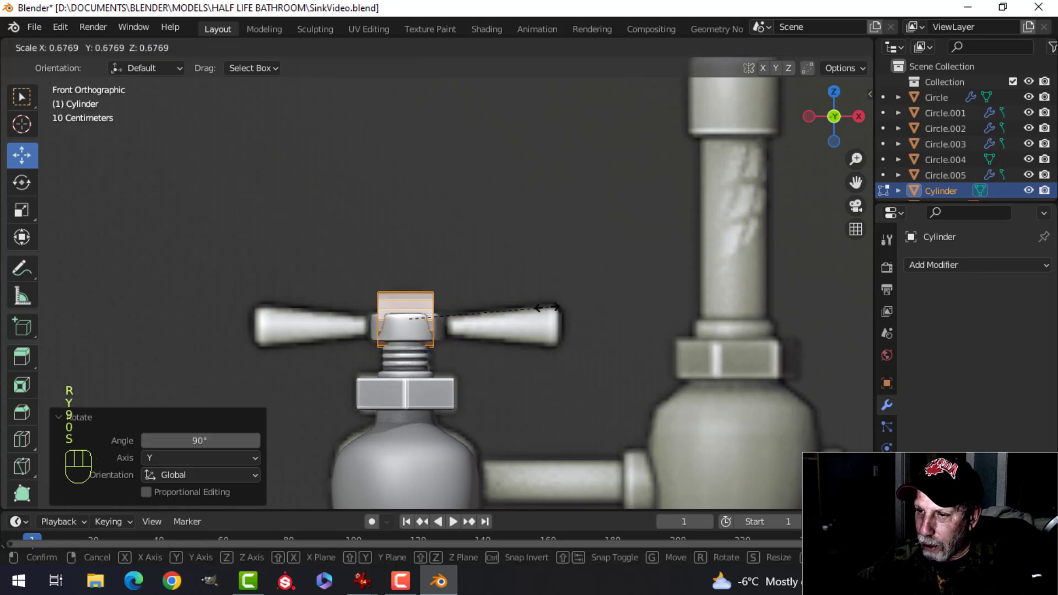
{"action": "left_click", "coordinate": [499, 315]}
{"action": "key", "text": "ctrl+z"}
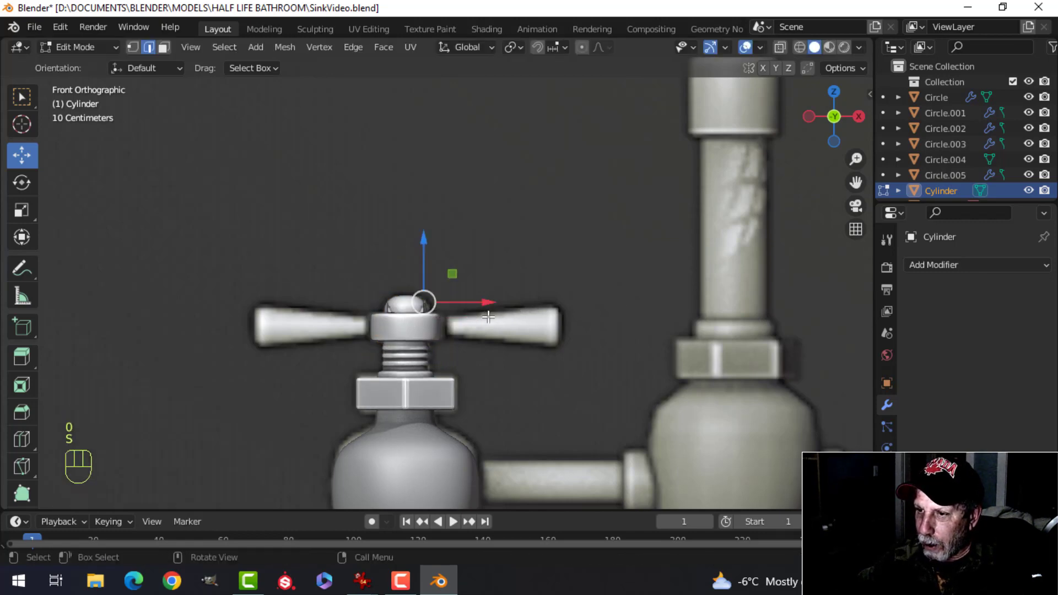
{"action": "key", "text": "g"}
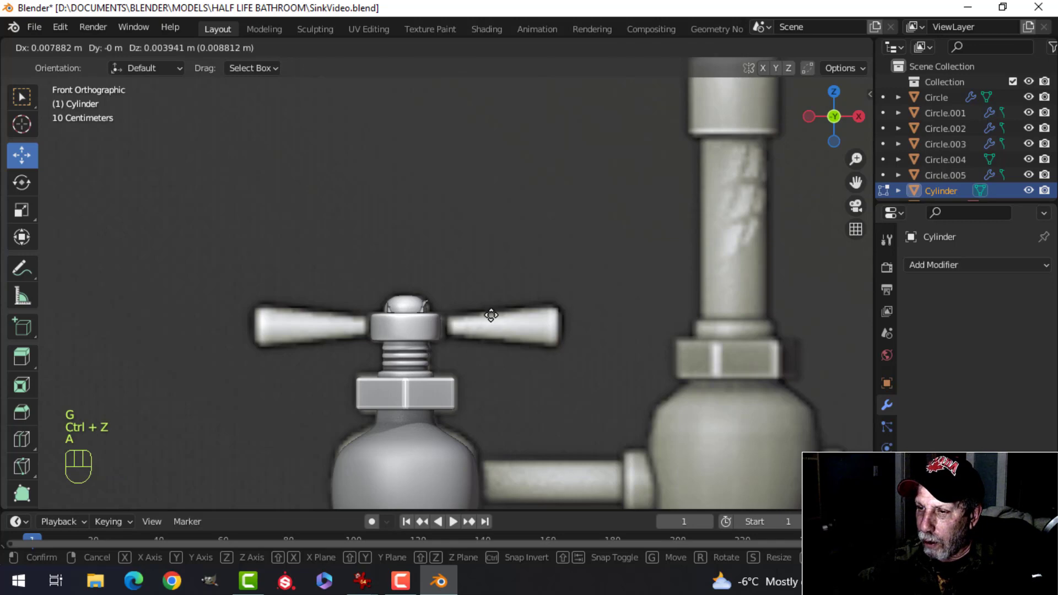
{"action": "key", "text": "g"}
{"action": "key", "text": "Escape"}
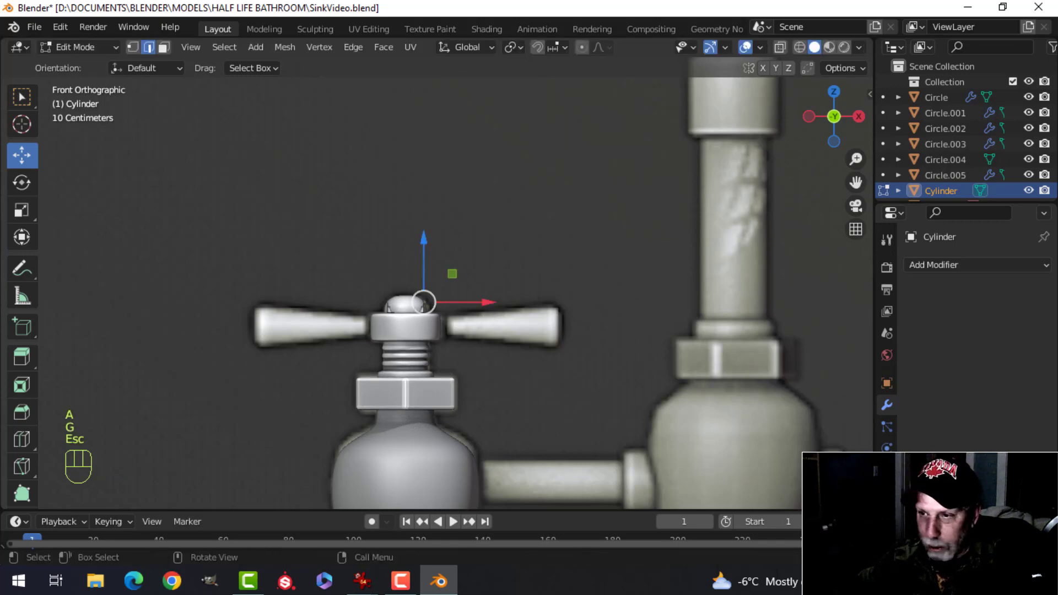
- Select the whole cylinder and move it about 0.148 m along X and -0.020 m along Z onto the right handle arm
{"action": "key", "text": "a"}
{"action": "key", "text": "g"}
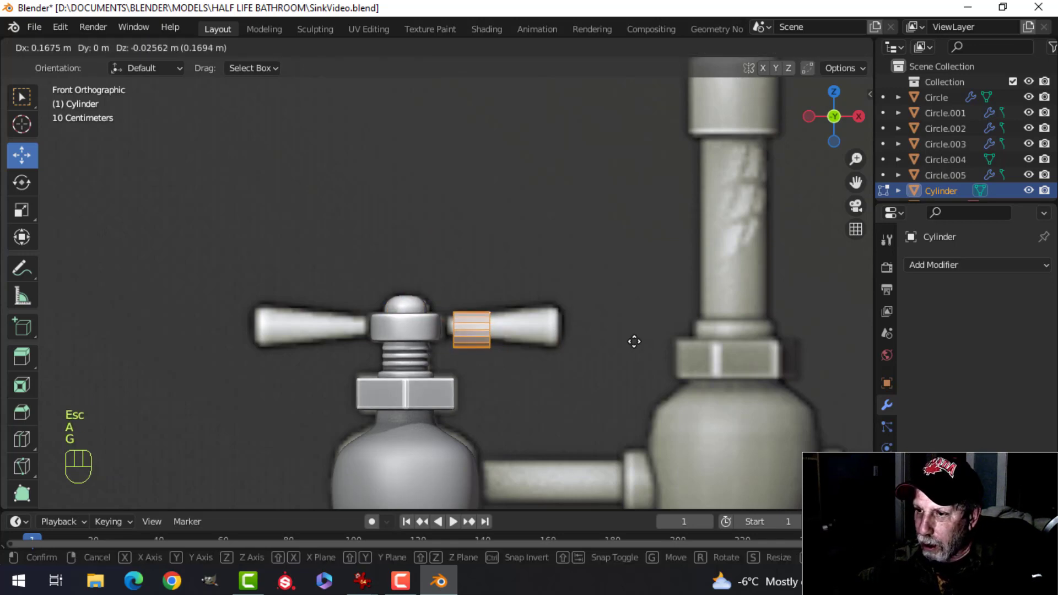
{"action": "left_click", "coordinate": [628, 339]}
- Scale the cylinder down to the arm's inner thickness and slide it about -0.04 m along X against the hub
{"action": "scroll", "coordinate": [595, 339], "scroll_direction": "up", "scroll_amount": 3}
{"action": "key", "text": "s"}
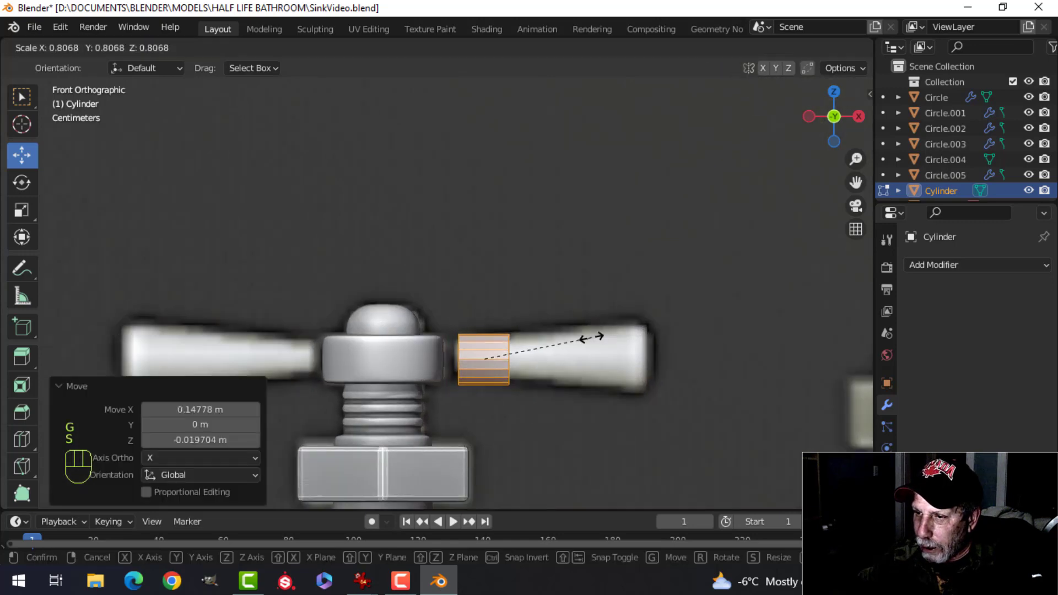
{"action": "left_click", "coordinate": [536, 354]}
{"action": "left_click_drag", "start_coordinate": [540, 360], "coordinate": [514, 361]}
{"action": "middle_click_drag", "start_coordinate": [514, 361], "coordinate": [439, 360]}
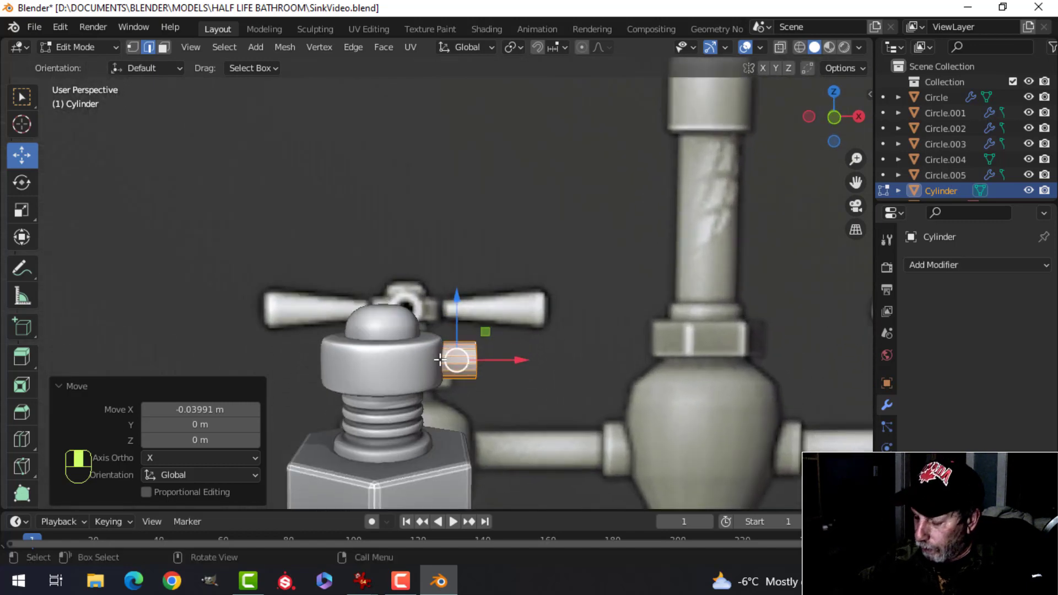
{"action": "key", "text": "KP_1"}
{"action": "scroll", "coordinate": [536, 366], "scroll_direction": "up", "scroll_amount": 5}
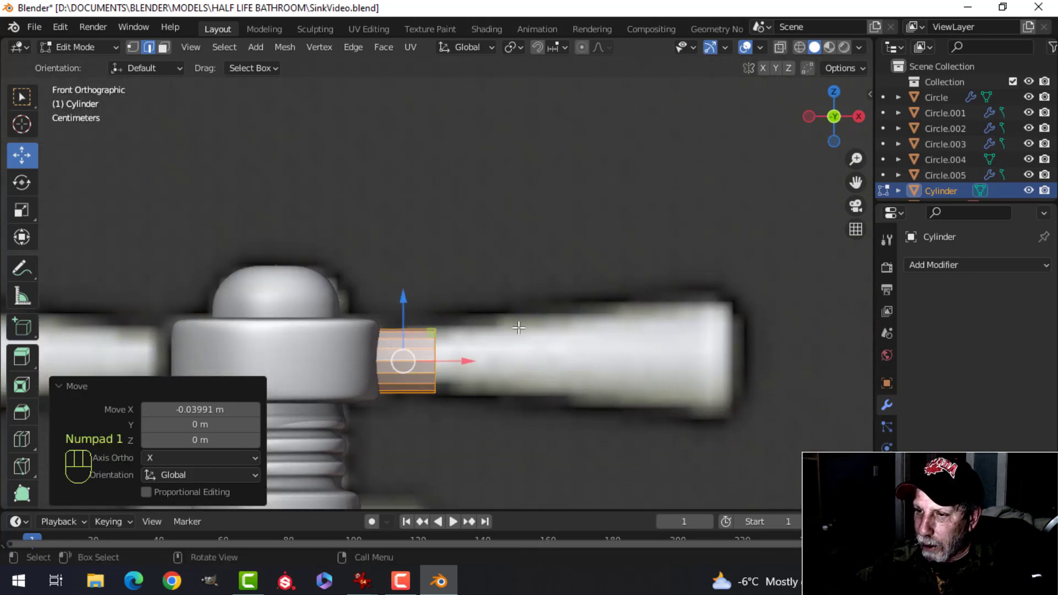
- Select the cylinder's outer end face and move it about 0.25 m along X to the tip of the reference handle arm
{"action": "key", "text": "alt+a"}
{"action": "middle_click_drag", "start_coordinate": [520, 323], "coordinate": [468, 369]}
{"action": "key", "text": "3"}
{"action": "left_click", "coordinate": [426, 362]}
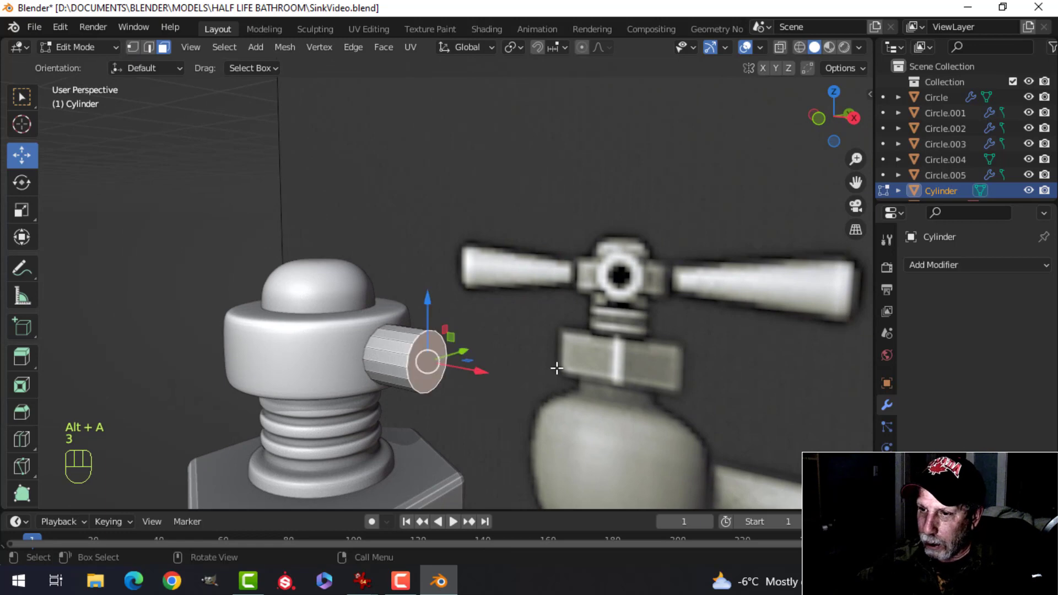
{"action": "key", "text": "KP_1"}
{"action": "scroll", "coordinate": [557, 368], "scroll_direction": "down", "scroll_amount": 2}
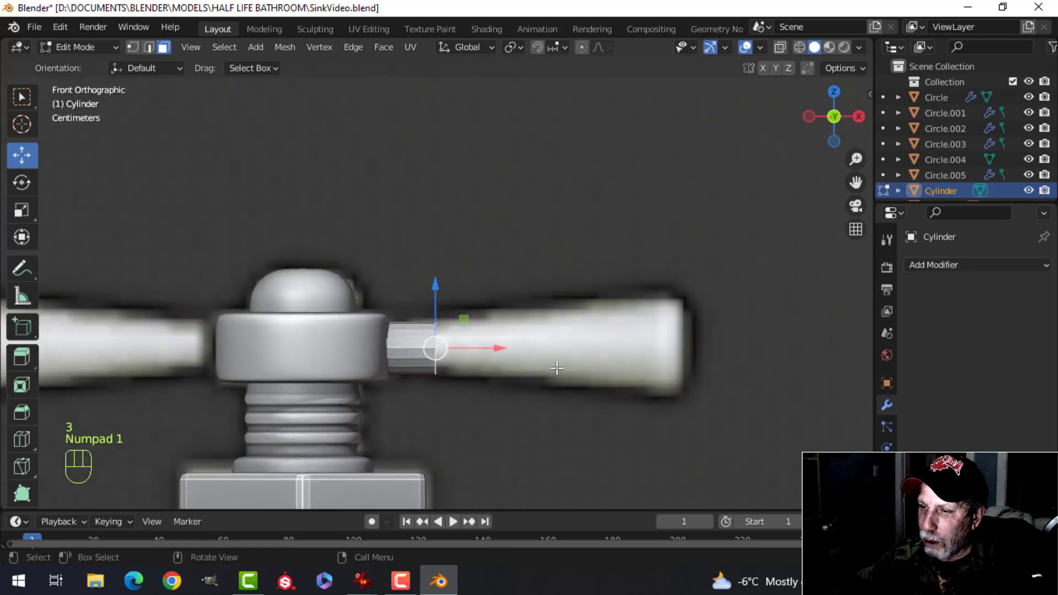
{"action": "middle_click_drag", "start_coordinate": [546, 374], "coordinate": [474, 381], "text": "shift"}
{"action": "left_click_drag", "start_coordinate": [425, 346], "coordinate": [576, 342]}
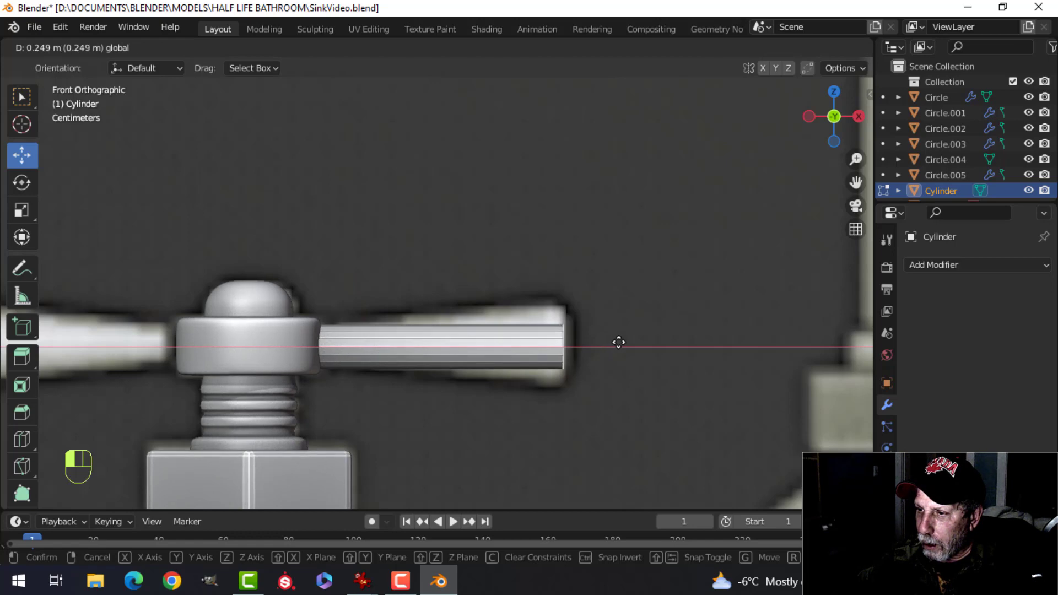
{"action": "left_click_drag", "start_coordinate": [619, 342], "coordinate": [621, 343]}
- Scale the end face by about 1.926 to taper the arm and move it about 0.01 m further along X
{"action": "key", "text": "s"}
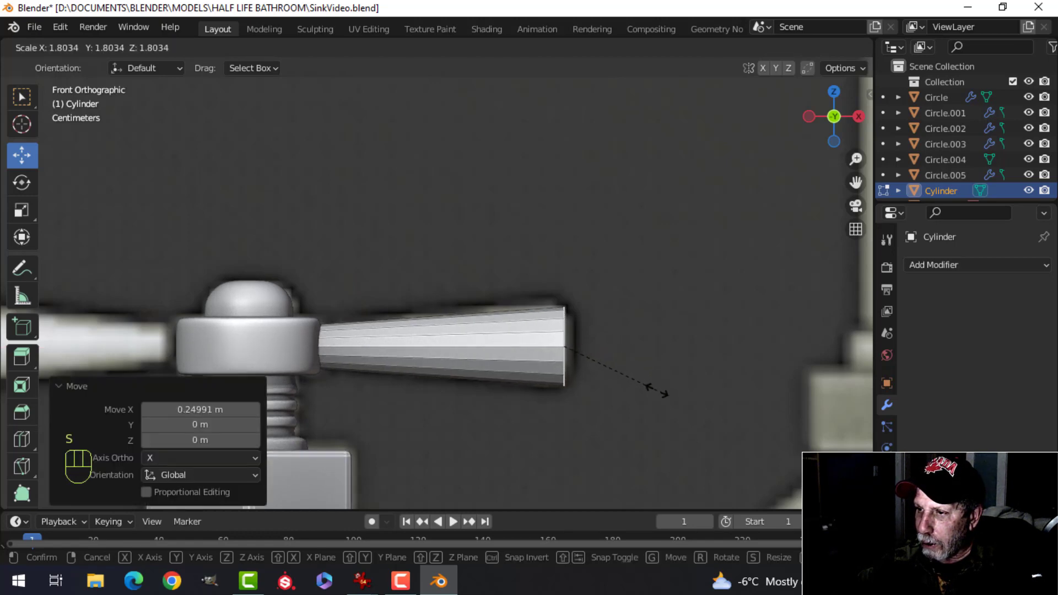
{"action": "left_click", "coordinate": [661, 397]}
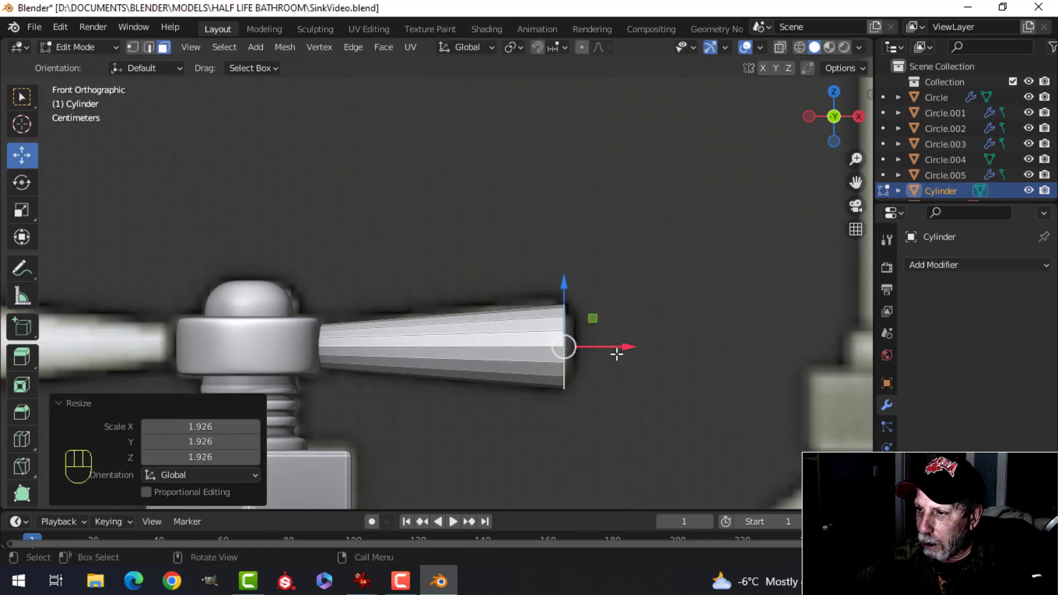
{"action": "left_click_drag", "start_coordinate": [621, 350], "coordinate": [630, 351]}
- Bevel the edges of the arm's outer end face about 0.0265 m wide with 4 segments
{"action": "middle_click_drag", "start_coordinate": [709, 348], "coordinate": [641, 319]}
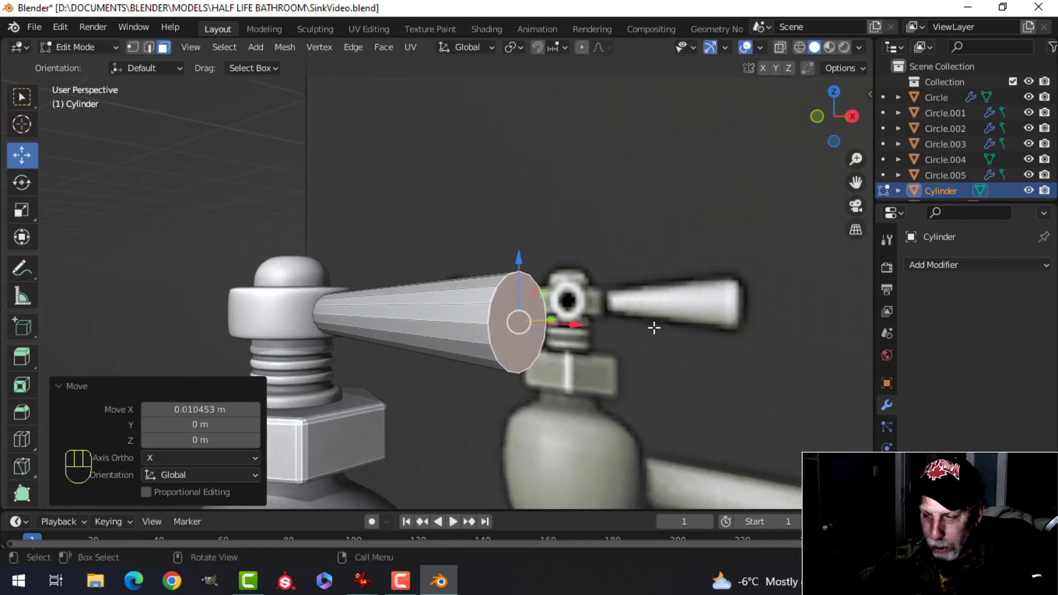
{"action": "key", "text": "ctrl+b"}
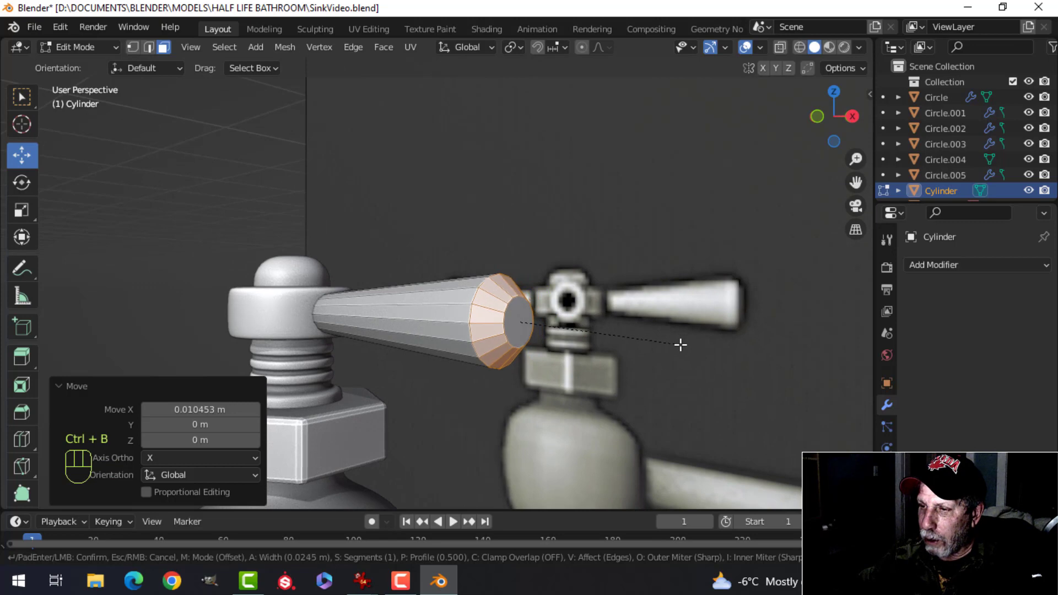
{"action": "scroll", "coordinate": [681, 345], "scroll_direction": "up", "scroll_amount": 3}
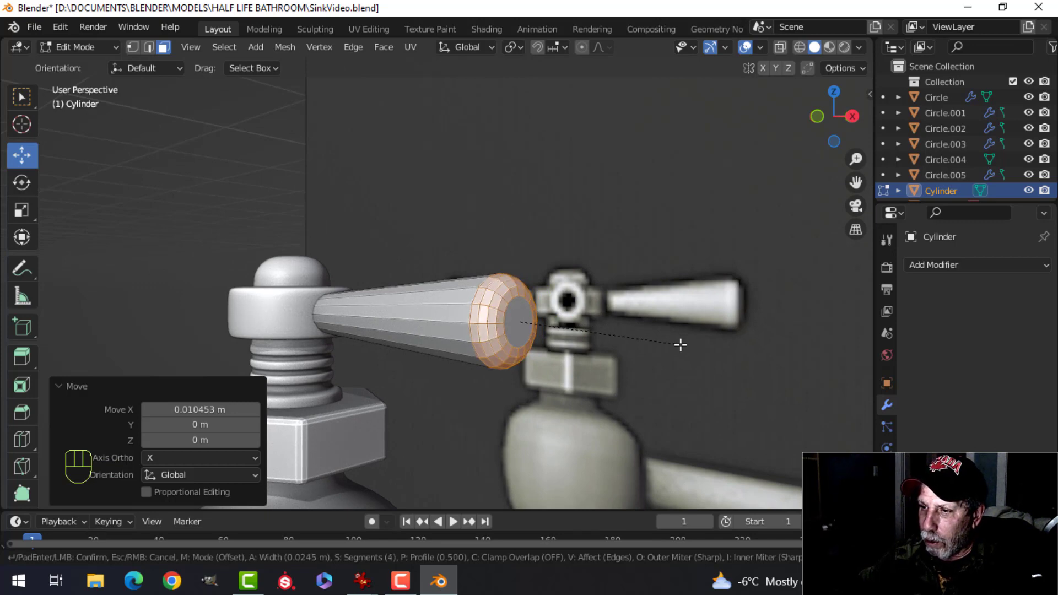
{"action": "scroll", "coordinate": [681, 345], "scroll_direction": "down", "scroll_amount": 2}
{"action": "scroll", "coordinate": [681, 345], "scroll_direction": "up", "scroll_amount": 2}
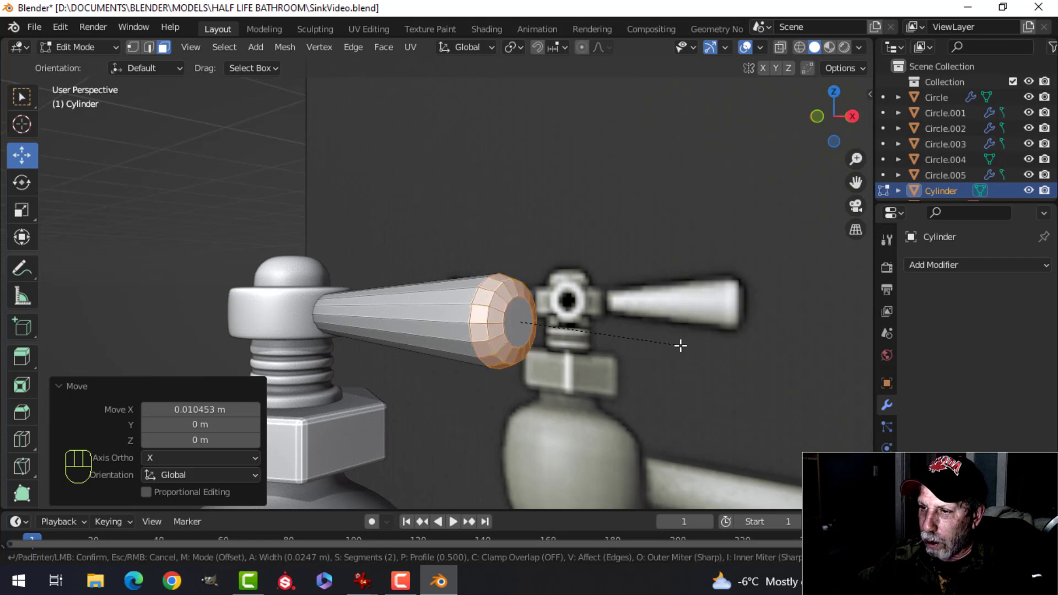
{"action": "scroll", "coordinate": [681, 345], "scroll_direction": "up", "scroll_amount": 1}
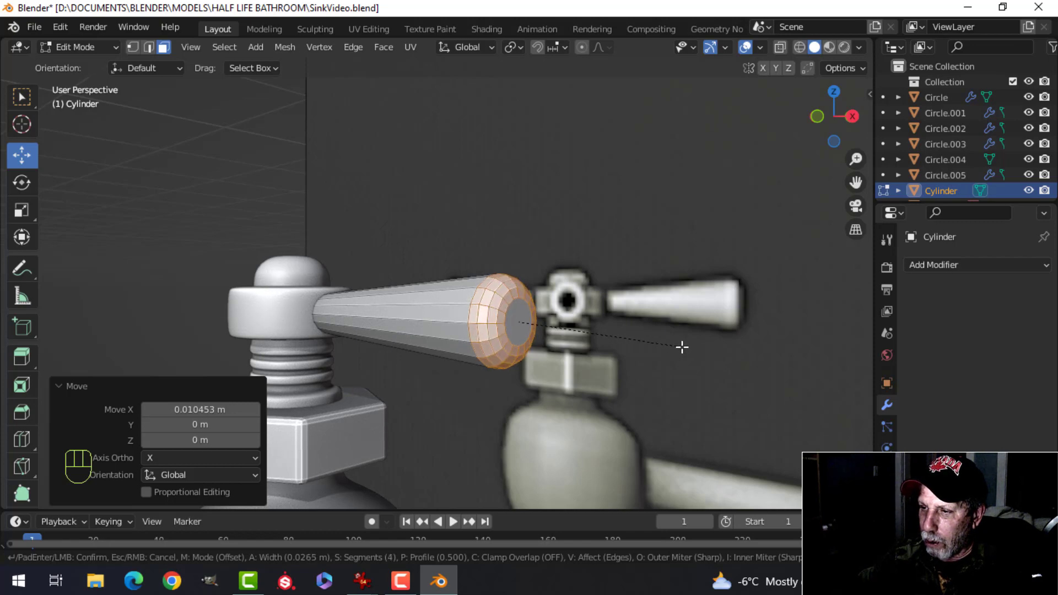
{"action": "left_click", "coordinate": [682, 347]}
- Isolate the handle arm in local view, delete the cap face at its hub end, and return to the full scene
{"action": "key", "text": "Tab"}
{"action": "middle_click_drag", "start_coordinate": [683, 346], "coordinate": [540, 343]}
{"action": "key", "text": "slash"}
{"action": "middle_click_drag", "start_coordinate": [455, 347], "coordinate": [586, 345]}
{"action": "key", "text": "Tab"}
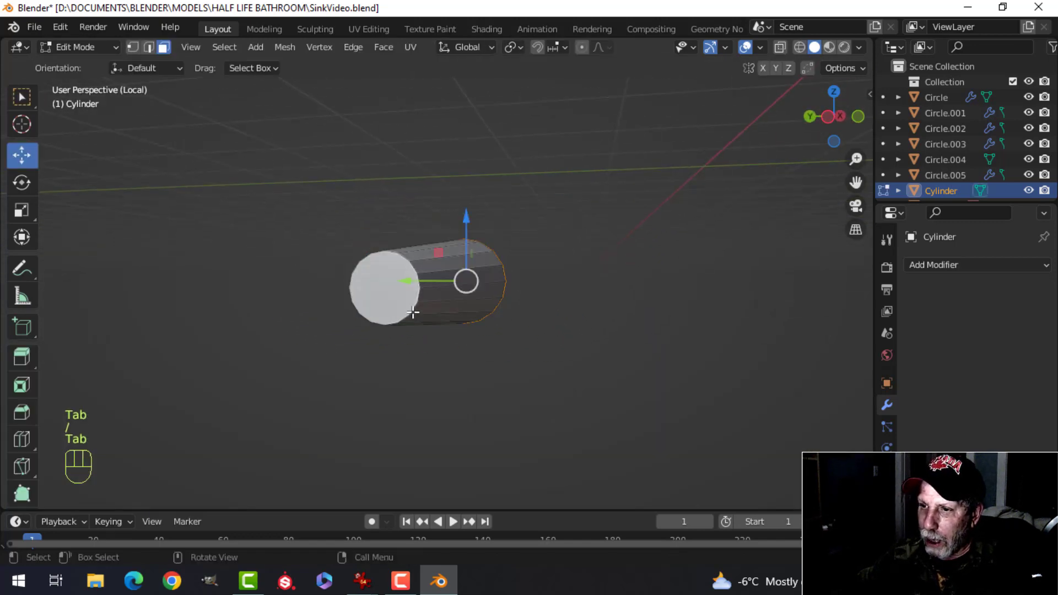
{"action": "left_click", "coordinate": [403, 301]}
{"action": "key", "text": "x"}
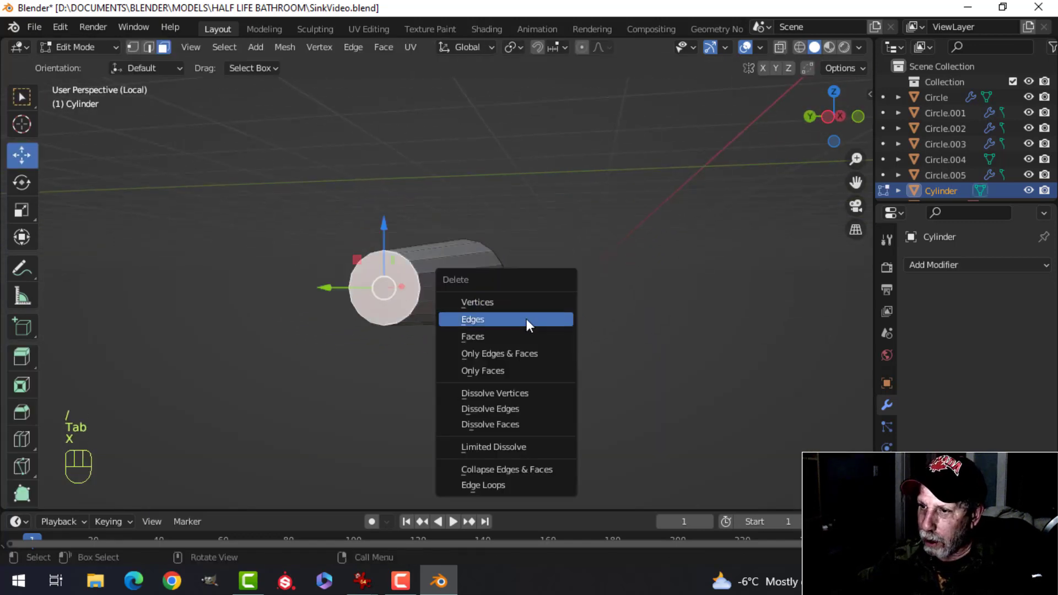
{"action": "left_click", "coordinate": [516, 338]}
{"action": "middle_click_drag", "start_coordinate": [516, 338], "coordinate": [500, 323]}
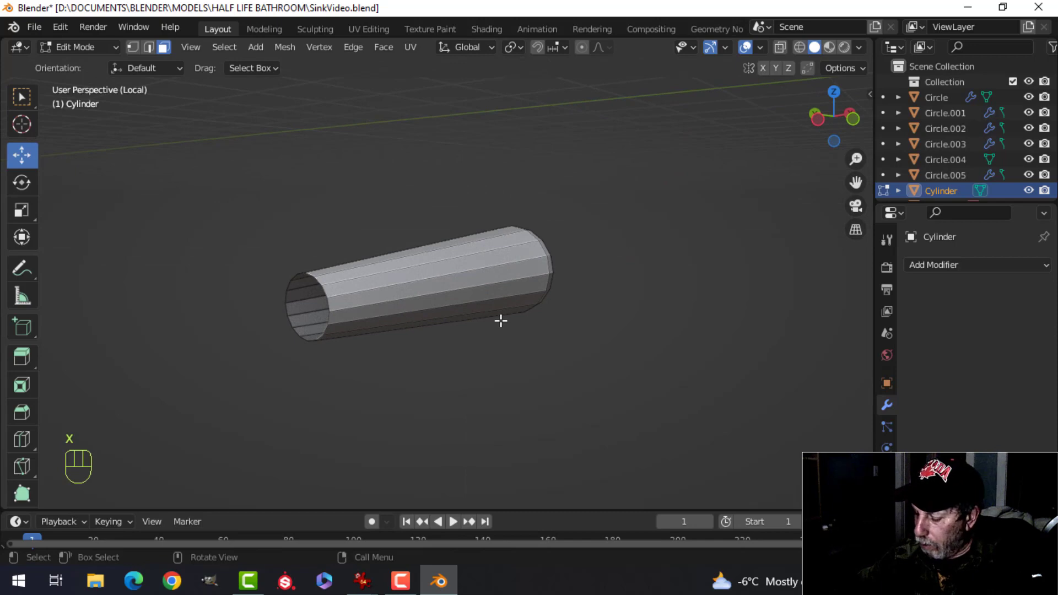
{"action": "key", "text": "Tab"}
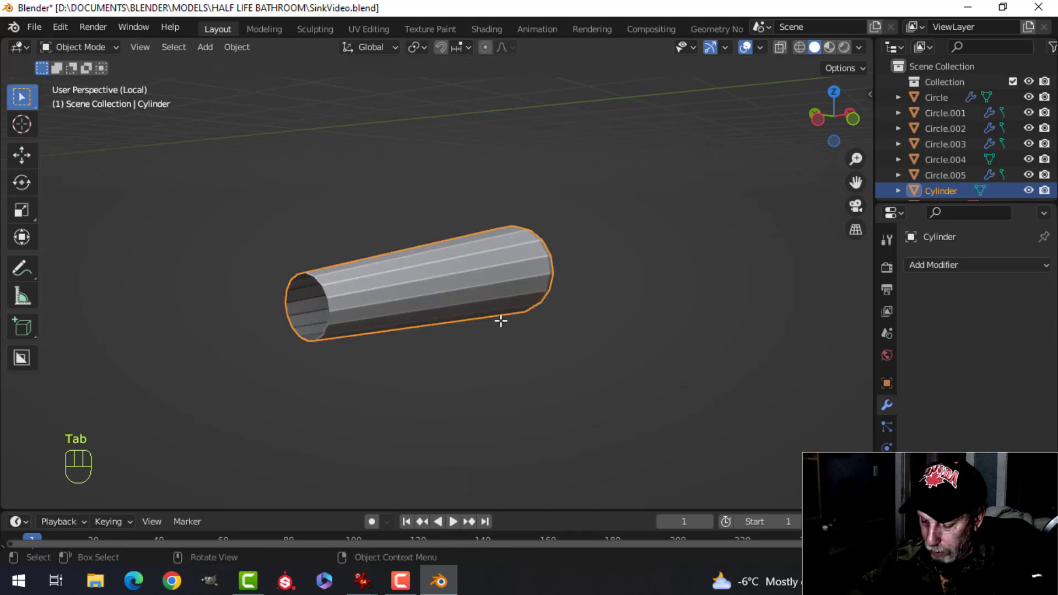
{"action": "key", "text": "KP_Divide"}
- Extrude the flat face at the arm's outer tip slightly inward to form a shallow recess
{"action": "key", "text": "alt+a"}
{"action": "middle_click_drag", "start_coordinate": [364, 307], "coordinate": [505, 348]}
{"action": "left_click", "coordinate": [396, 313]}
{"action": "key", "text": "Tab"}
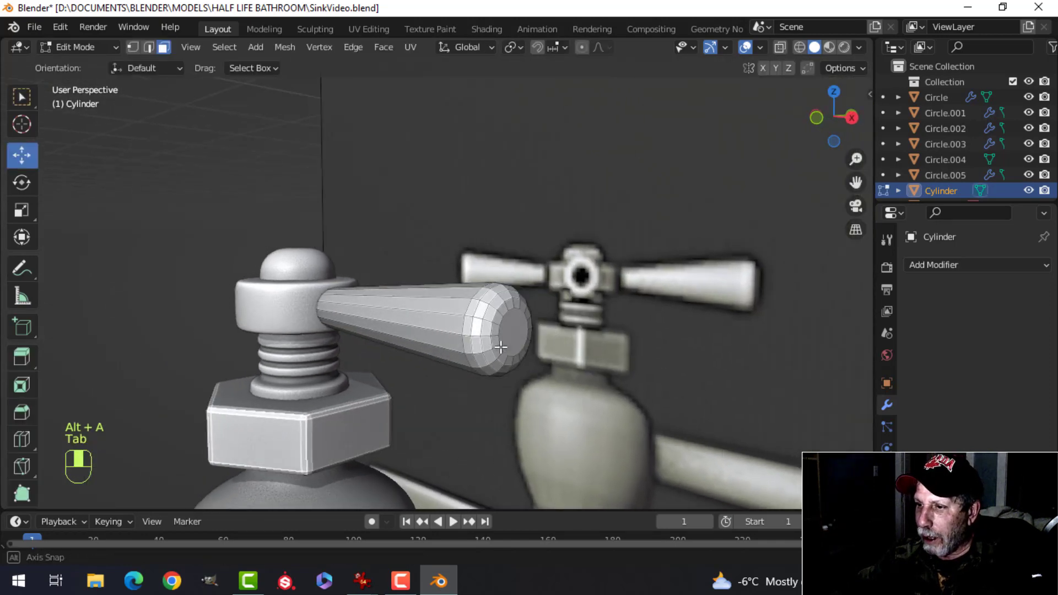
{"action": "key", "text": "3"}
{"action": "left_click", "coordinate": [510, 343]}
{"action": "middle_click_drag", "start_coordinate": [571, 334], "coordinate": [594, 343]}
{"action": "key", "text": "e"}
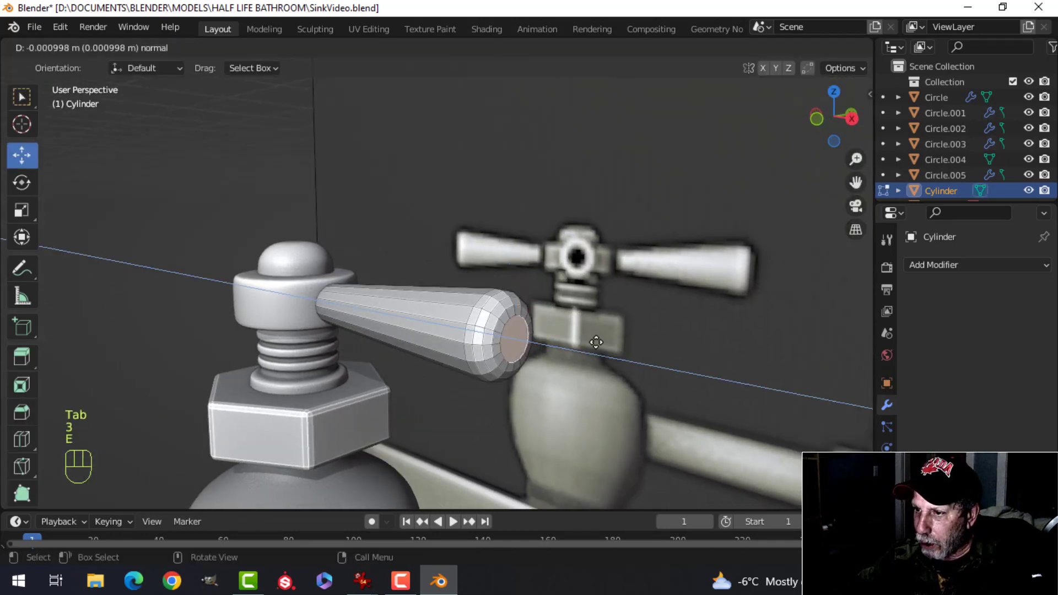
{"action": "key", "text": "Tab"}
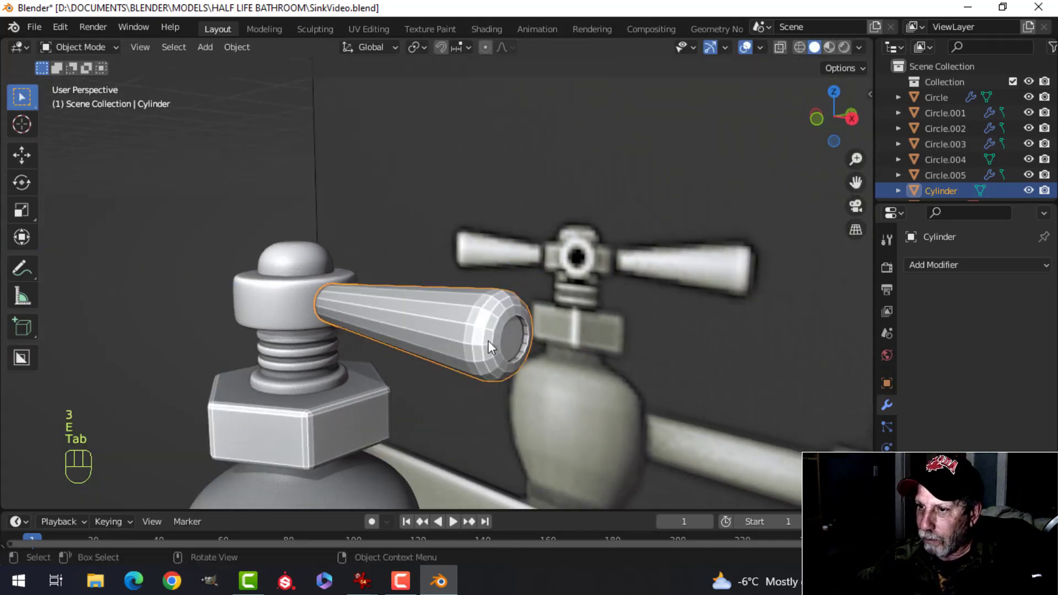
- Add a level 1 Subdivision Surface modifier to the handle arm and shade it smooth
{"action": "key", "text": "ctrl+1"}
{"action": "right_click", "coordinate": [435, 312]}
{"action": "left_click", "coordinate": [450, 278]}
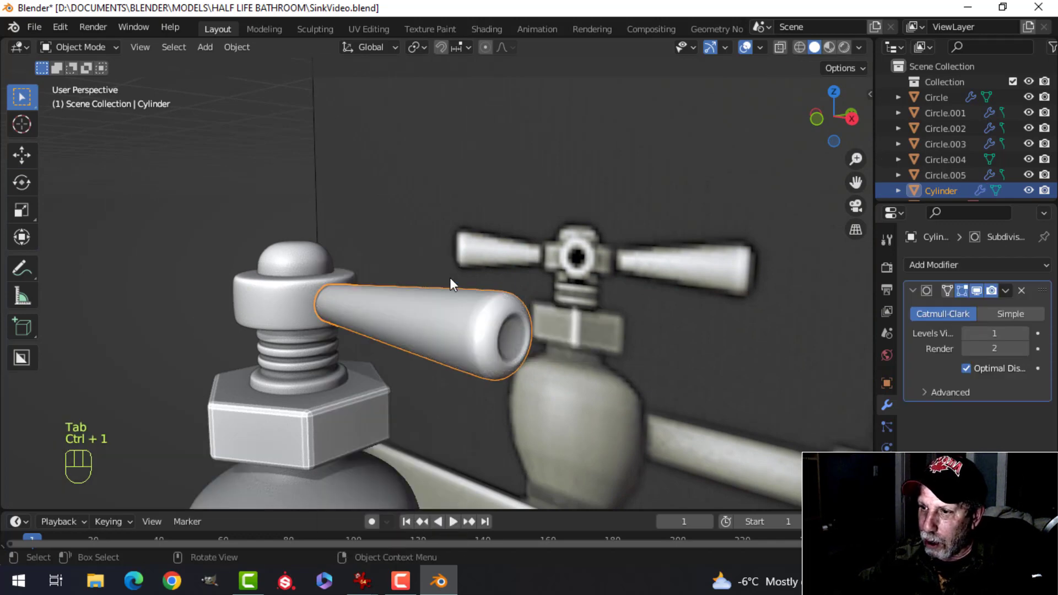
{"action": "key", "text": "alt+a"}
{"action": "mouse_move", "coordinate": [475, 286]}
{"action": "middle_mouse_down"}
{"action": "mouse_move", "coordinate": [422, 256]}
{"action": "mouse_move", "coordinate": [584, 306]}
{"action": "mouse_move", "coordinate": [459, 282]}
{"action": "middle_mouse_up"}
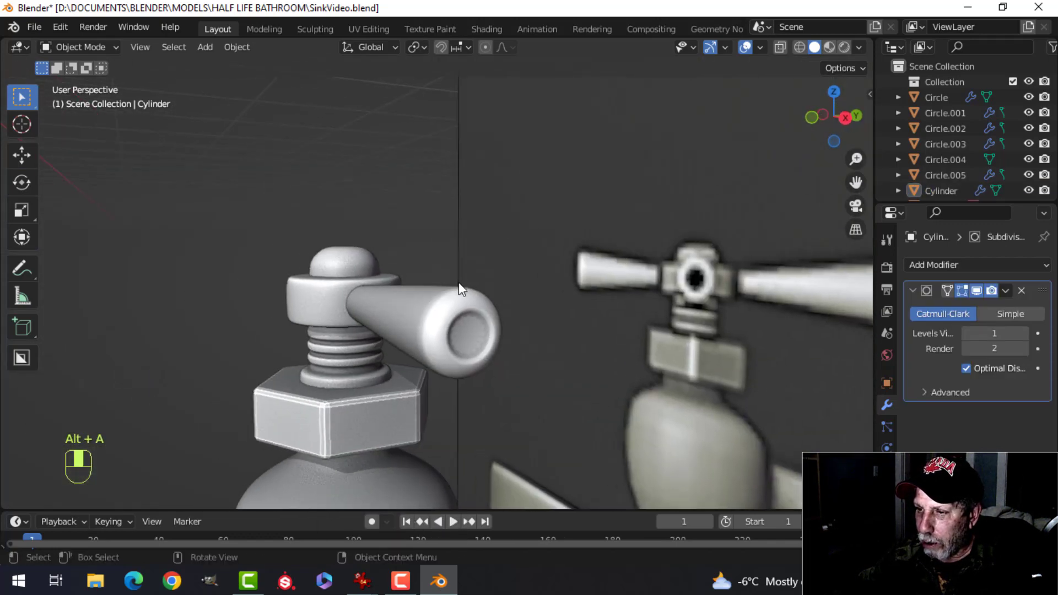
{"action": "middle_click_drag", "start_coordinate": [465, 337], "coordinate": [484, 325]}
- Duplicate the handle arm from the top view and rotate the copy 180° about Z to the hub's opposite side
{"action": "left_click", "coordinate": [481, 296]}
{"action": "key", "text": "KP_7"}
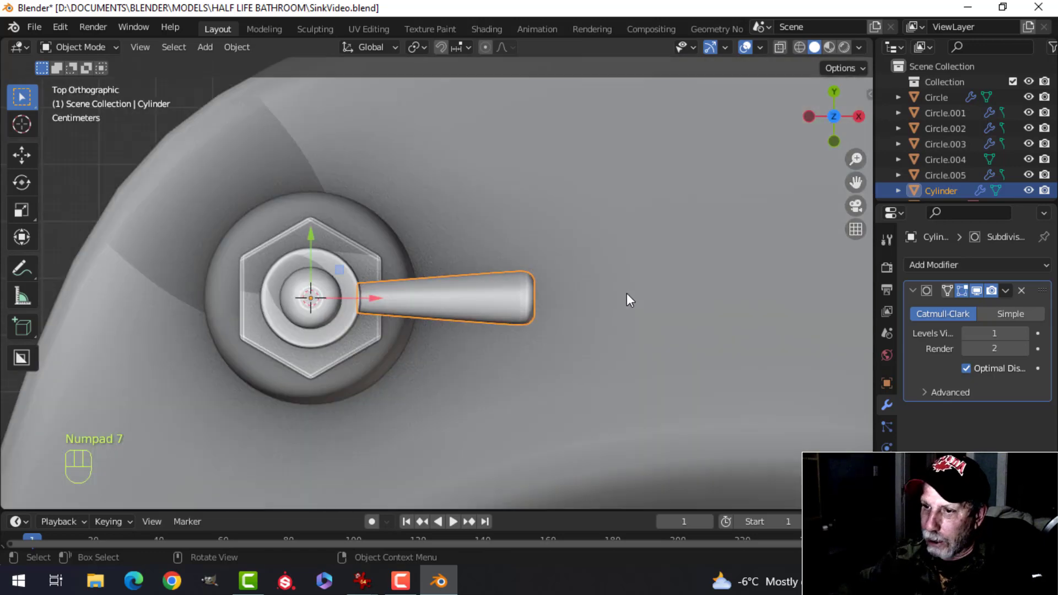
{"action": "scroll", "coordinate": [376, 332], "scroll_direction": "up", "scroll_amount": 3}
{"action": "middle_click_drag", "start_coordinate": [379, 337], "coordinate": [621, 329], "text": "shift"}
{"action": "key", "text": "shift+d"}
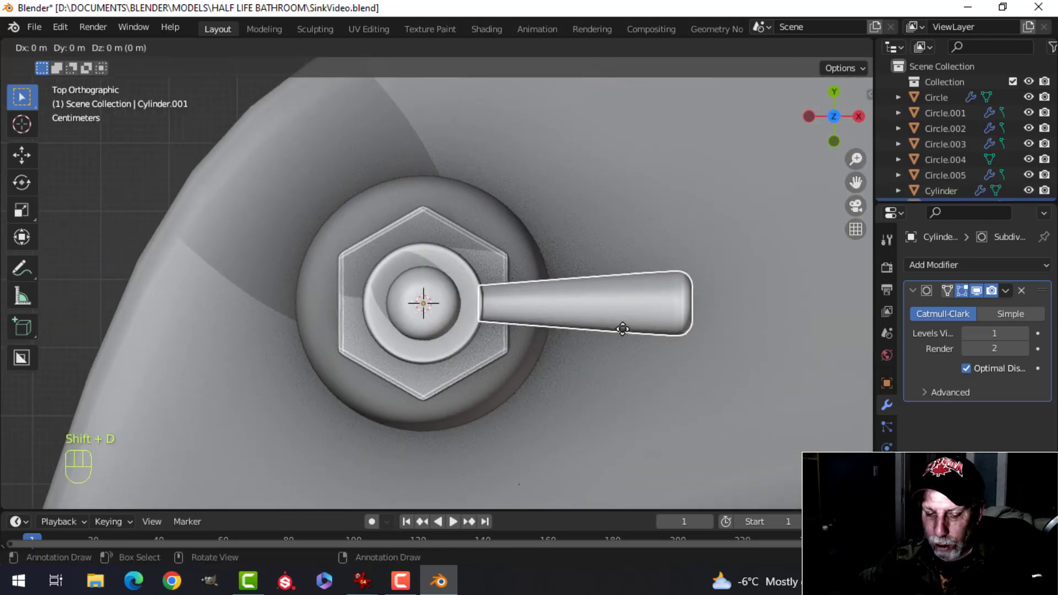
{"action": "left_click", "coordinate": [622, 329]}
{"action": "key", "text": "r"}
{"action": "key", "text": "z"}
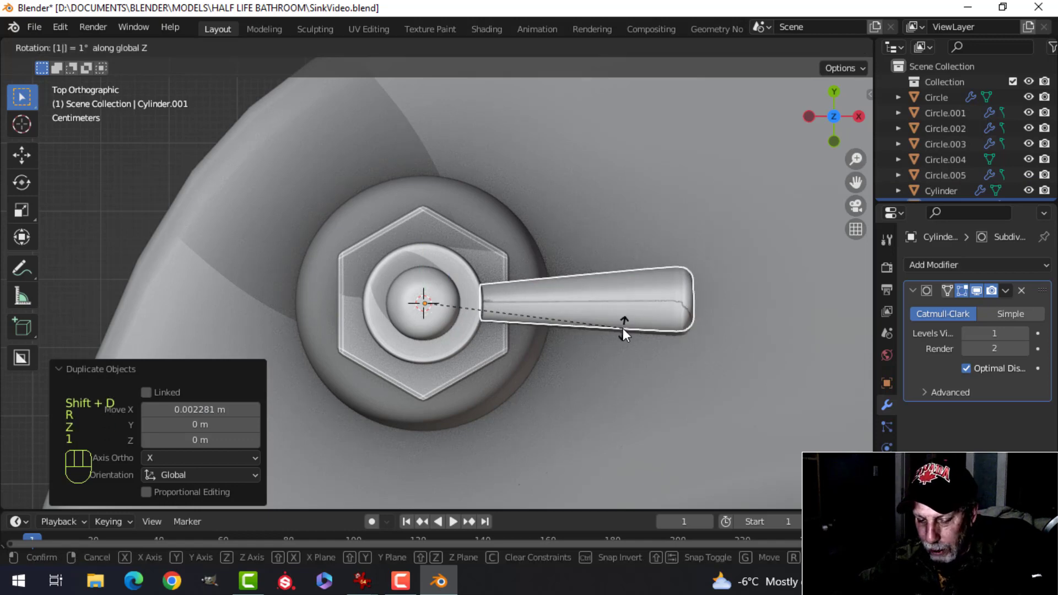
{"action": "key", "text": "1"}
{"action": "key", "text": "8"}
{"action": "key", "text": "0"}
{"action": "key", "text": "Return"}
- Join the two opposite arms into one object, then duplicate the pair and rotate the copy 90° about Z
{"action": "left_click", "coordinate": [611, 312], "text": "shift"}
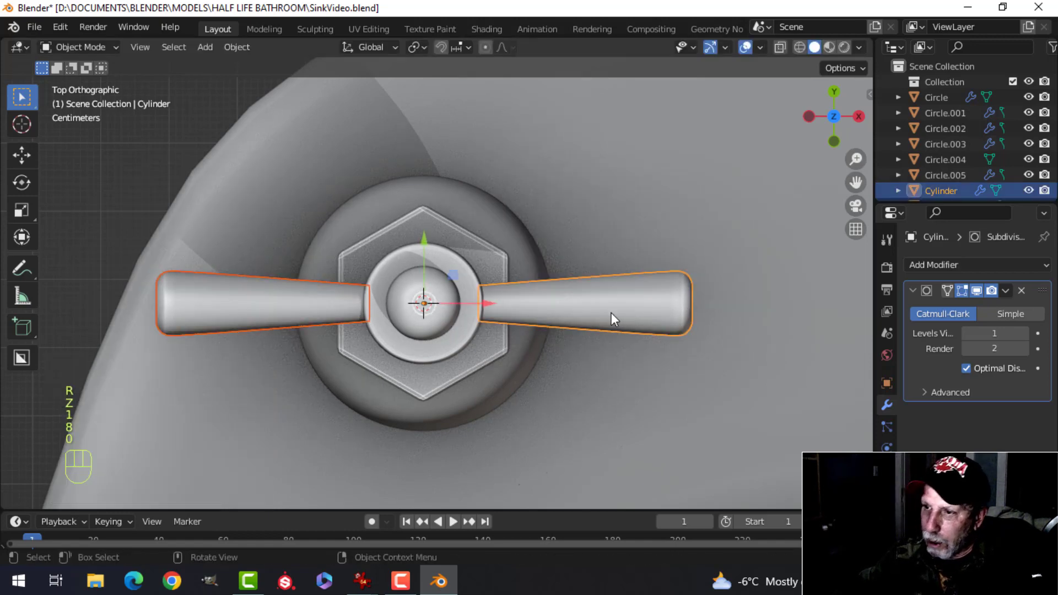
{"action": "key", "text": "ctrl+j"}
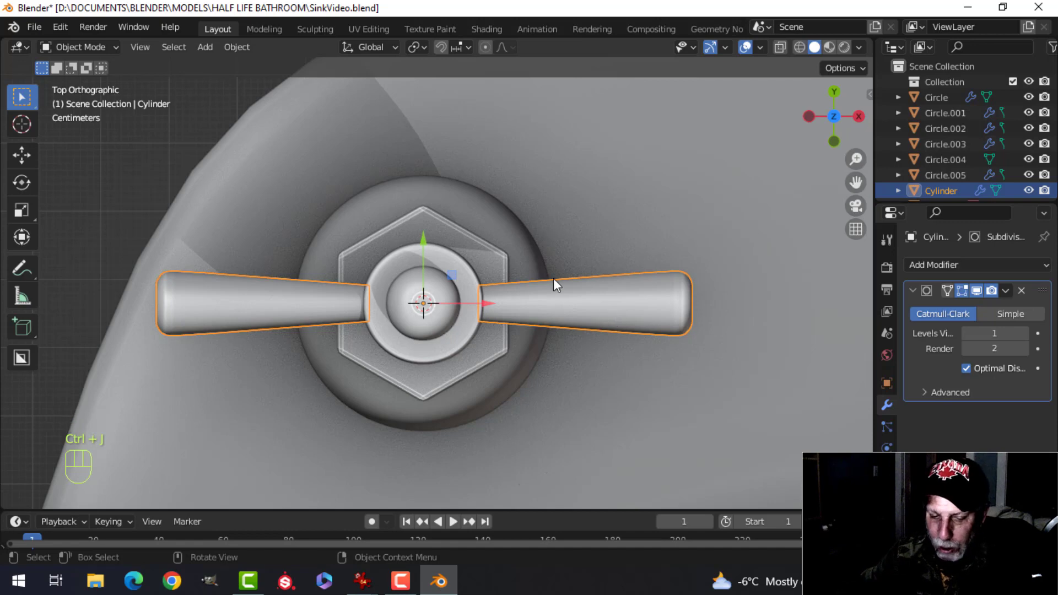
{"action": "key", "text": "shift+d"}
{"action": "type", "text": "rz"}
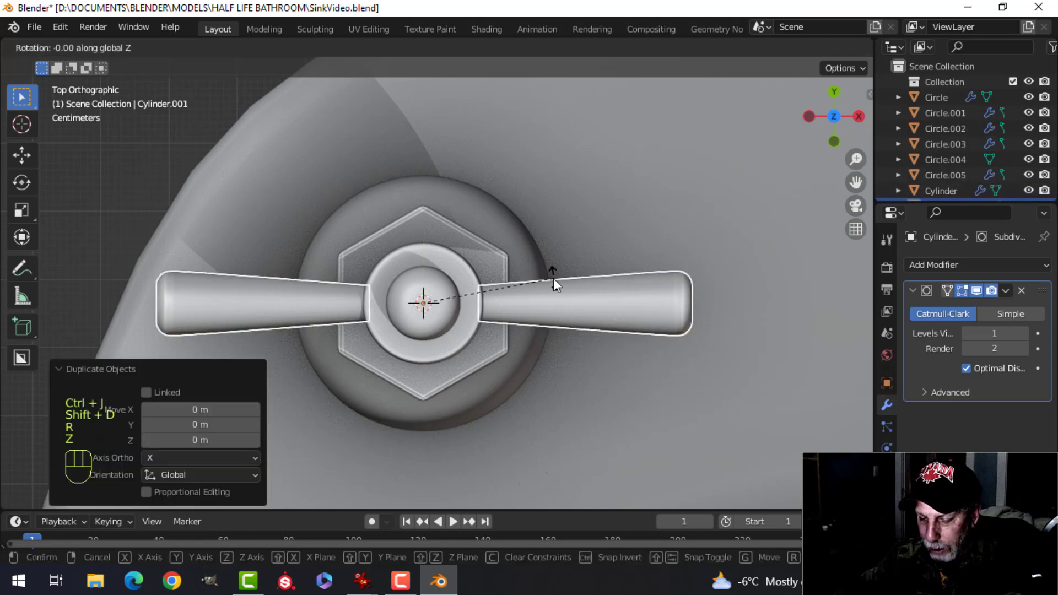
{"action": "type", "text": "90"}
{"action": "left_click", "coordinate": [557, 292]}
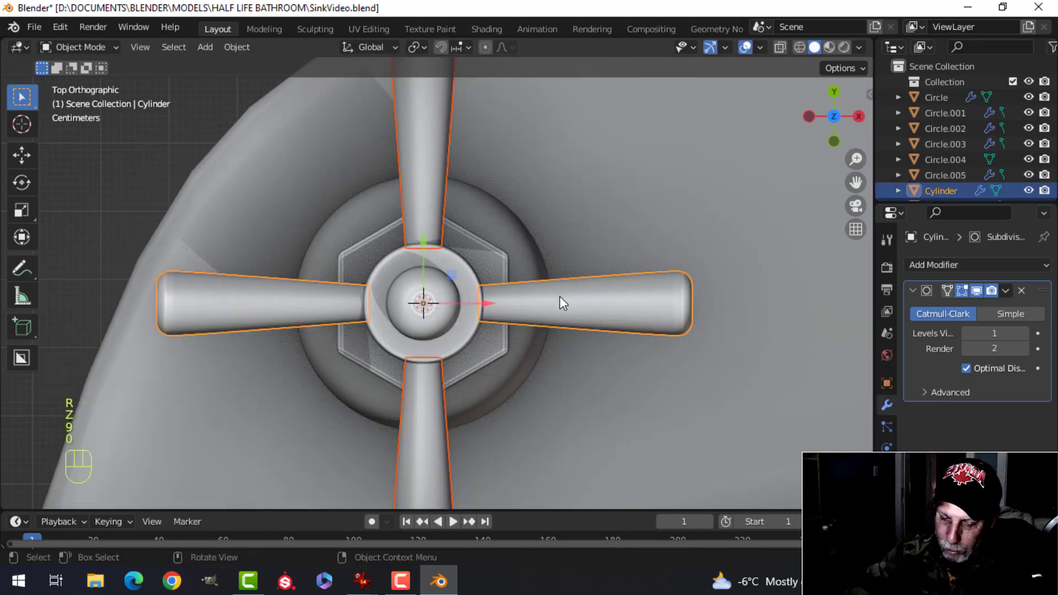
- Join both pairs of arms into a single cross handle and save the file
{"action": "key", "text": "ctrl+j"}
{"action": "scroll", "coordinate": [561, 296], "scroll_direction": "down", "scroll_amount": 3}
{"action": "key", "text": "alt+a"}
{"action": "middle_click_drag", "start_coordinate": [525, 307], "coordinate": [527, 268]}
{"action": "key", "text": "ctrl+s"}
- Apply smooth shading to the tap's hexagonal nut
{"action": "scroll", "coordinate": [504, 323], "scroll_direction": "up", "scroll_amount": 3}
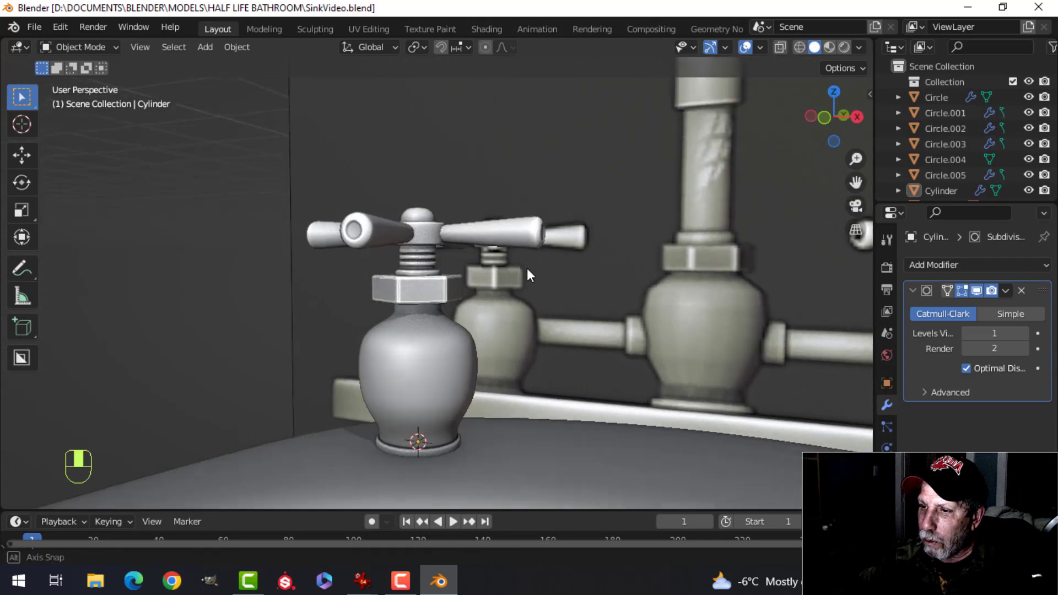
{"action": "scroll", "coordinate": [471, 303], "scroll_direction": "up", "scroll_amount": 2}
{"action": "left_click", "coordinate": [435, 295]}
{"action": "right_click", "coordinate": [436, 296]}
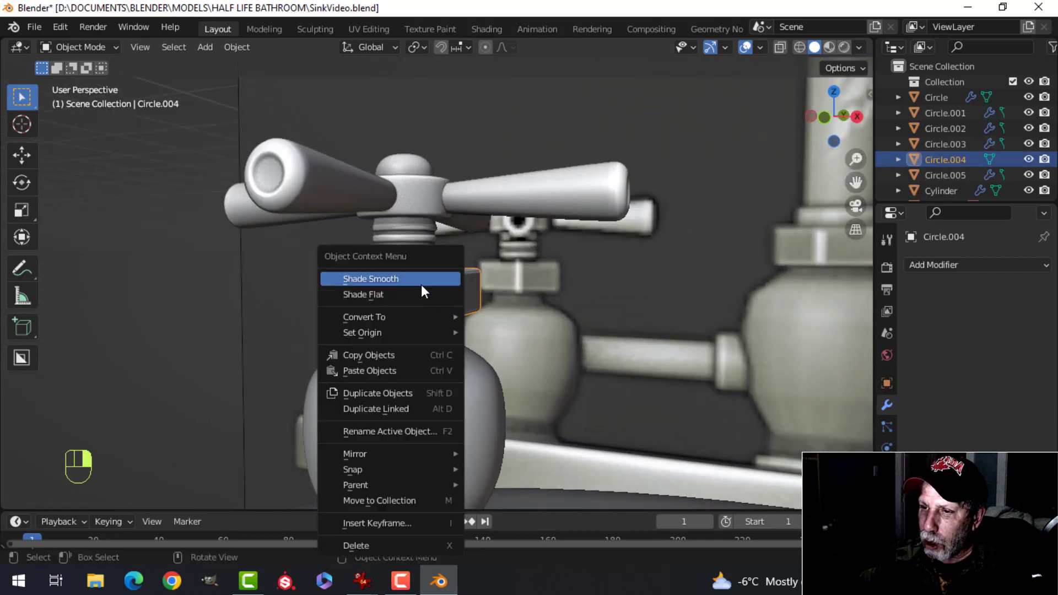
{"action": "left_click", "coordinate": [423, 291]}
{"action": "key", "text": "alt+a"}
{"action": "mouse_move", "coordinate": [504, 303]}
{"action": "middle_mouse_down"}
{"action": "mouse_move", "coordinate": [487, 354]}
{"action": "mouse_move", "coordinate": [463, 287]}
{"action": "middle_mouse_up"}
{"action": "scroll", "coordinate": [463, 287], "scroll_direction": "up", "scroll_amount": 2}
- Turn on the Face Orientation overlay and turn all of the hexagonal nut's inverted normals outward
{"action": "left_click", "coordinate": [761, 47]}
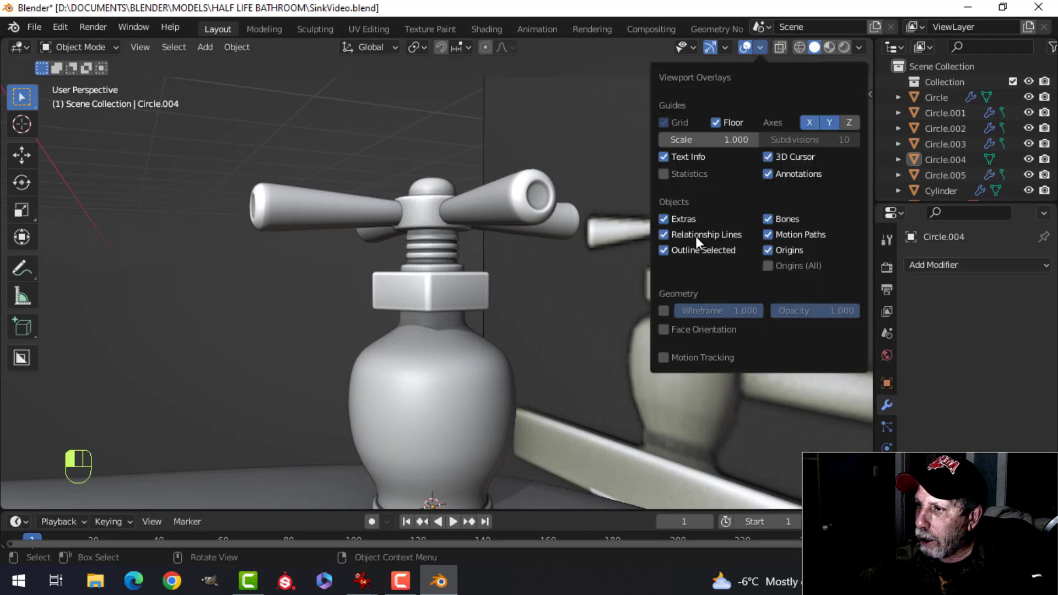
{"action": "left_click", "coordinate": [675, 330]}
{"action": "left_click", "coordinate": [494, 294]}
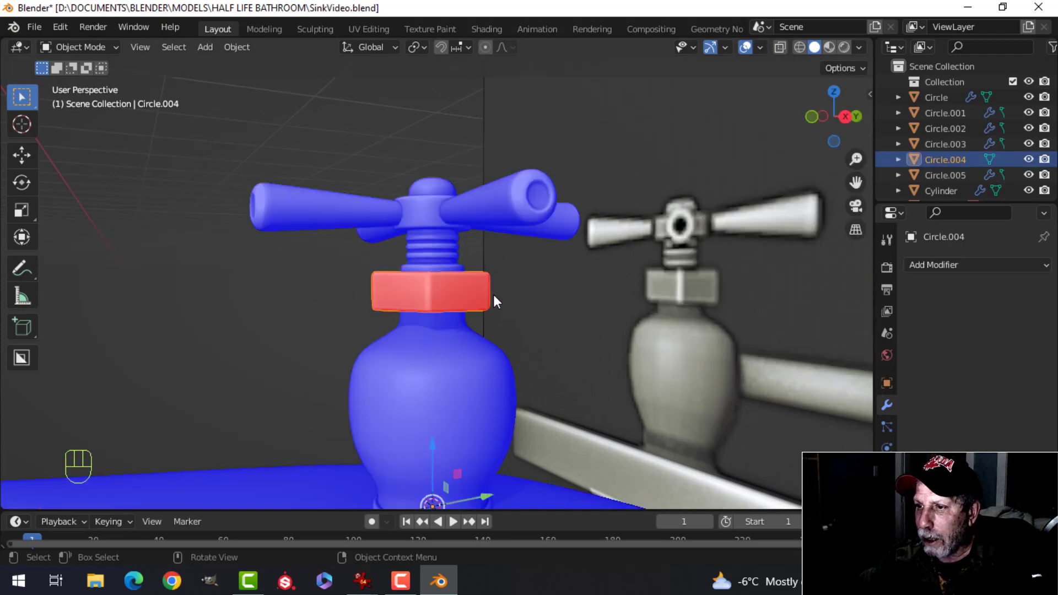
{"action": "key", "text": "Tab"}
{"action": "key", "text": "a"}
{"action": "key", "text": "super"}
{"action": "key", "text": "super"}
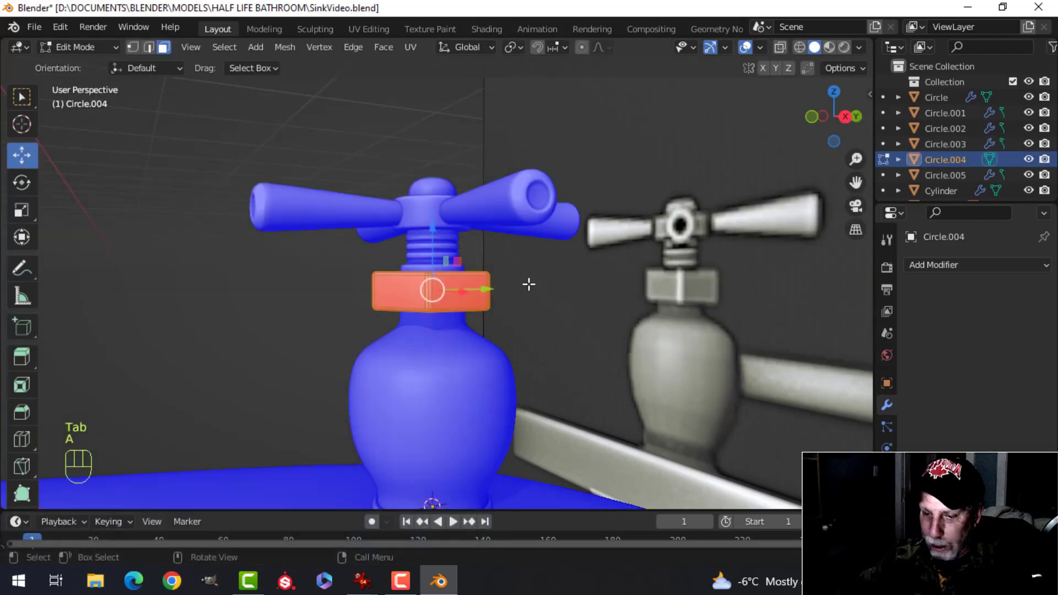
{"action": "key", "text": "alt+n"}
{"action": "left_click", "coordinate": [529, 283]}
{"action": "key", "text": "alt+a"}
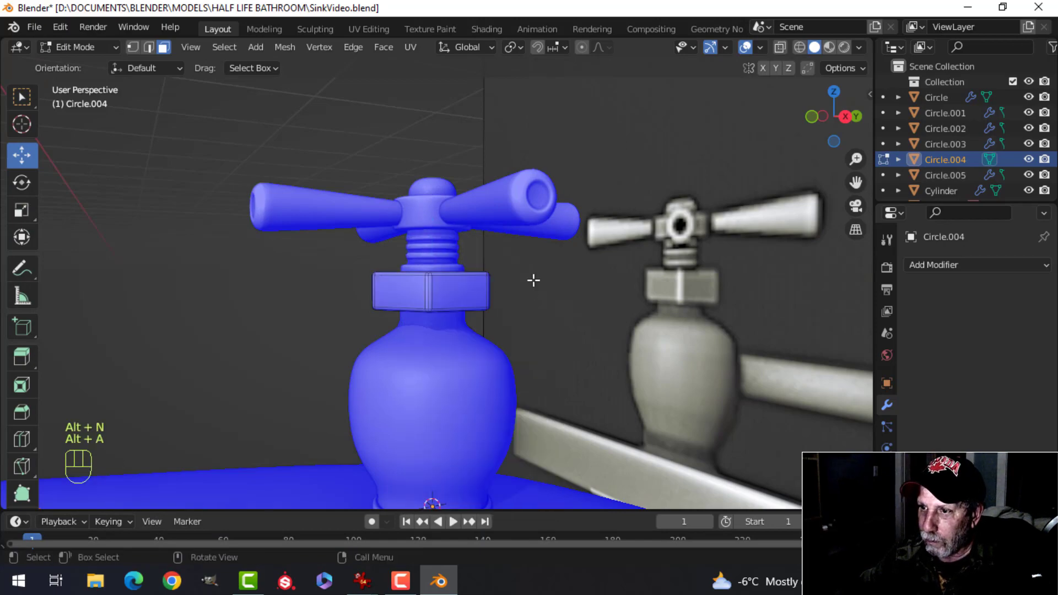
{"action": "key", "text": "Tab"}
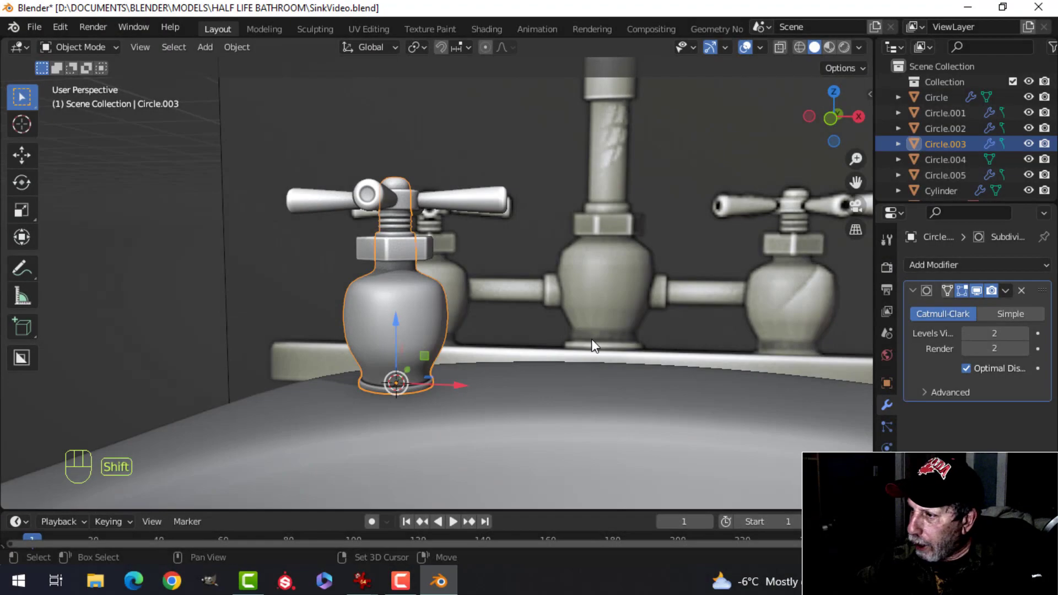
- Set the tap body's Subdivision Surface viewport level to 1
{"action": "middle_click_drag", "start_coordinate": [441, 331], "coordinate": [414, 331], "text": "shift"}
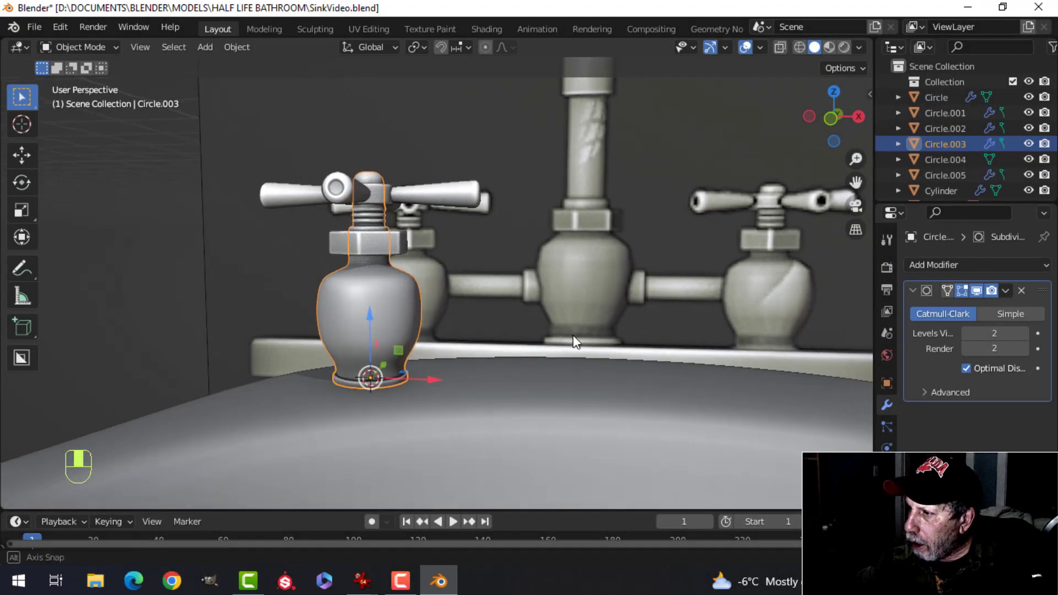
{"action": "left_click", "coordinate": [968, 335]}
{"action": "scroll", "coordinate": [413, 333], "scroll_direction": "up", "scroll_amount": 4}
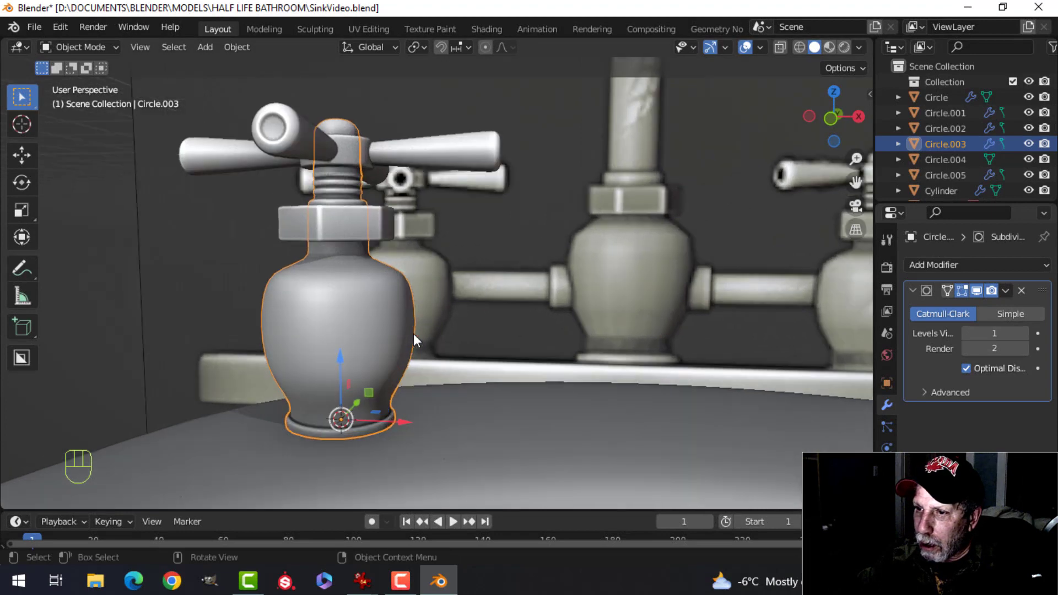
- Apply the Subdivision Surface modifiers of the tap body and the four-arm cross handle
{"action": "middle_click_drag", "start_coordinate": [458, 349], "coordinate": [496, 353]}
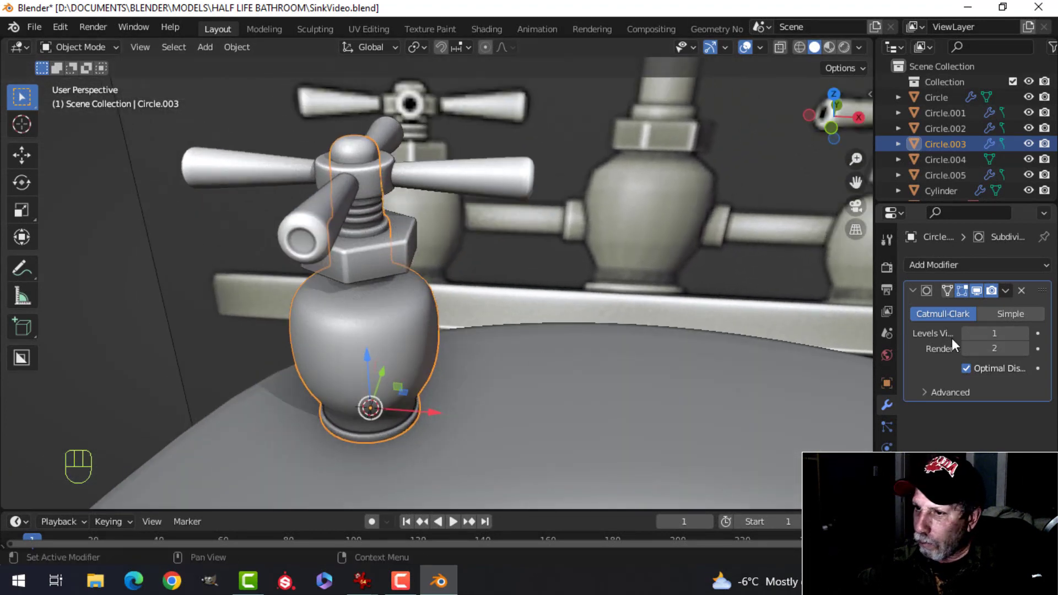
{"action": "key", "text": "ctrl+a"}
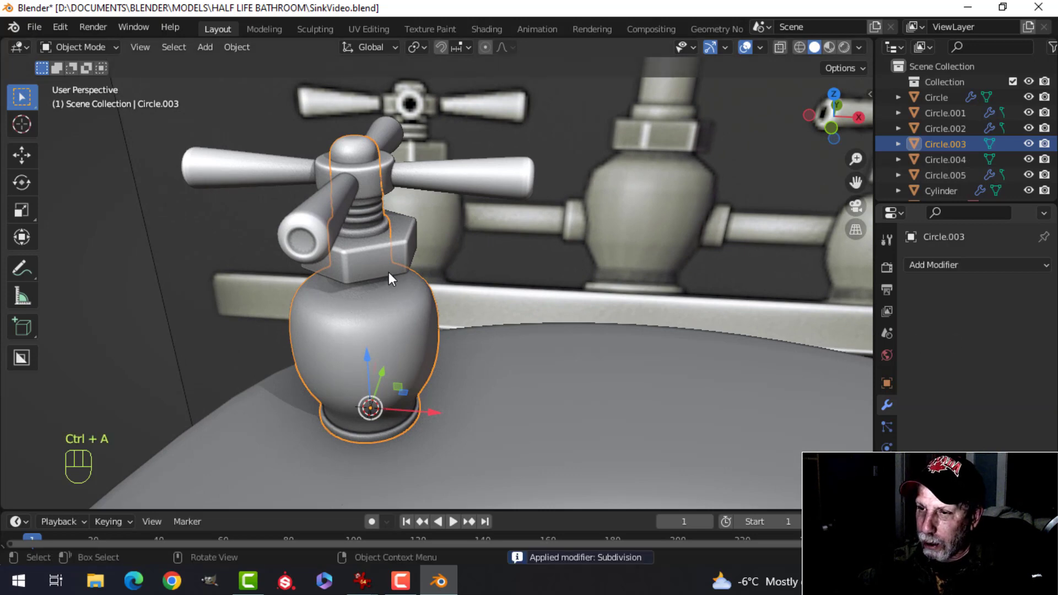
{"action": "middle_click_drag", "start_coordinate": [391, 269], "coordinate": [382, 224]}
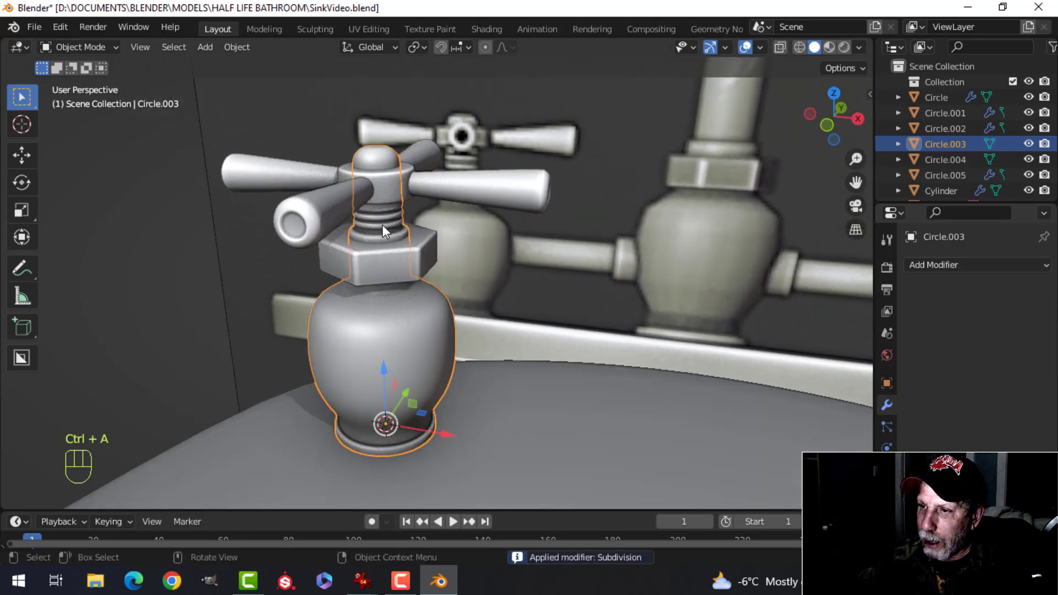
{"action": "left_click", "coordinate": [480, 187]}
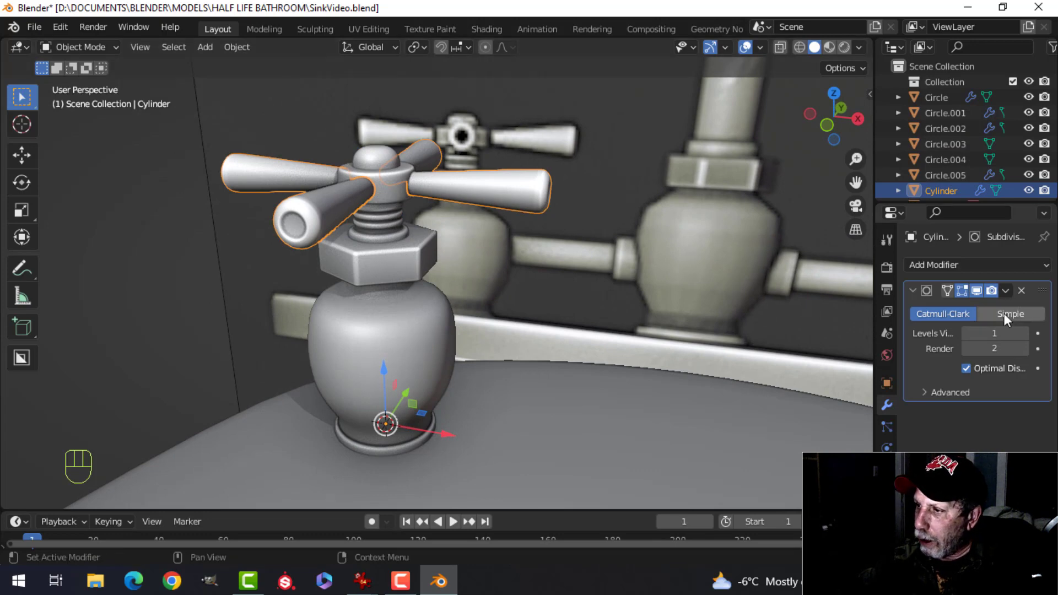
{"action": "key", "text": "ctrl+a"}
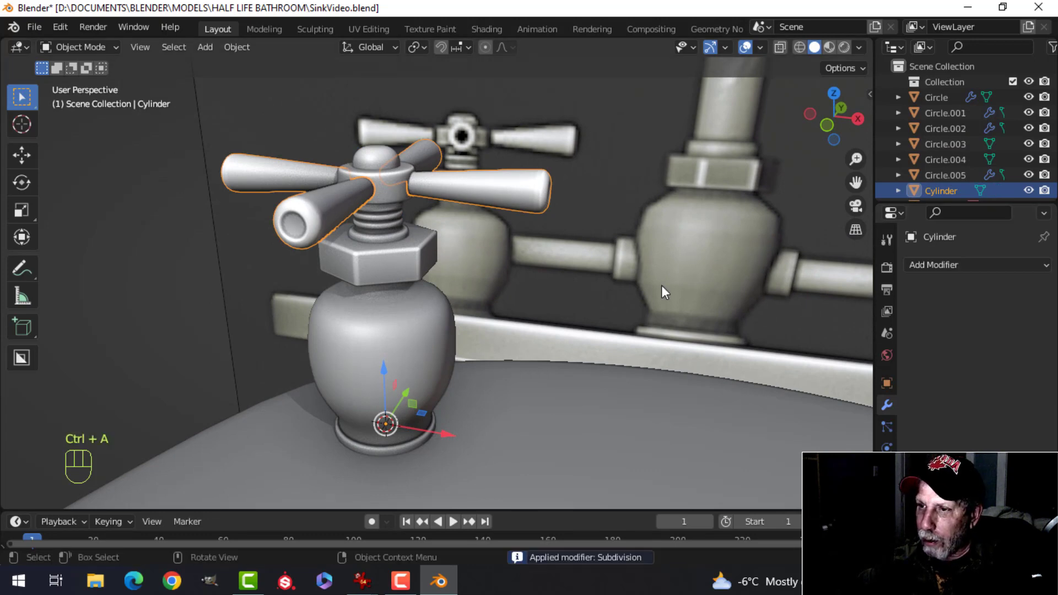
- Set the handle's central hub Subdivision Surface viewport level to 1, apply that modifier and select the cross handle's arms
{"action": "left_click", "coordinate": [394, 186]}
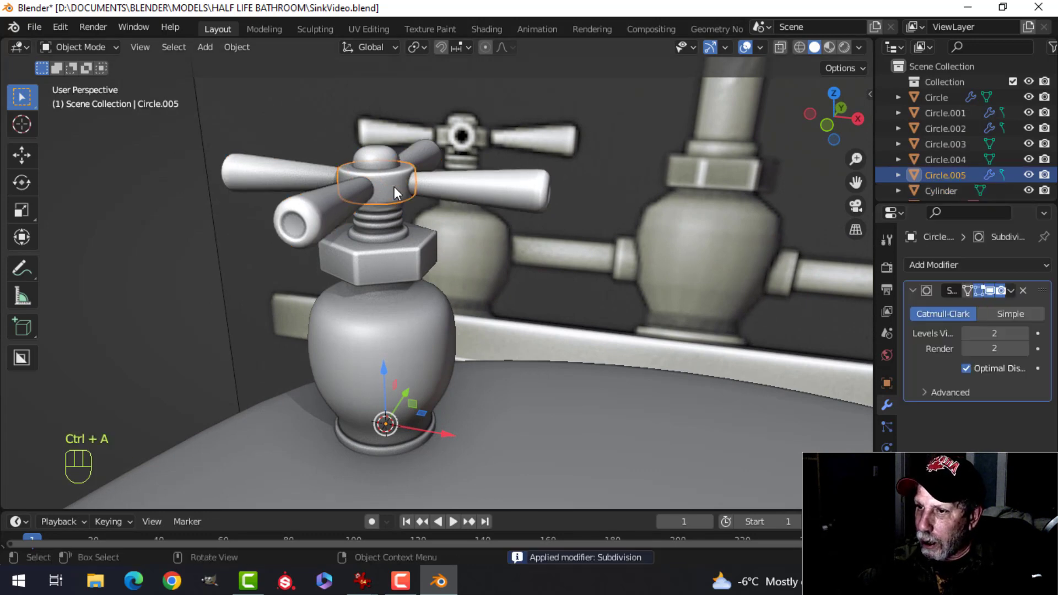
{"action": "left_click", "coordinate": [968, 333]}
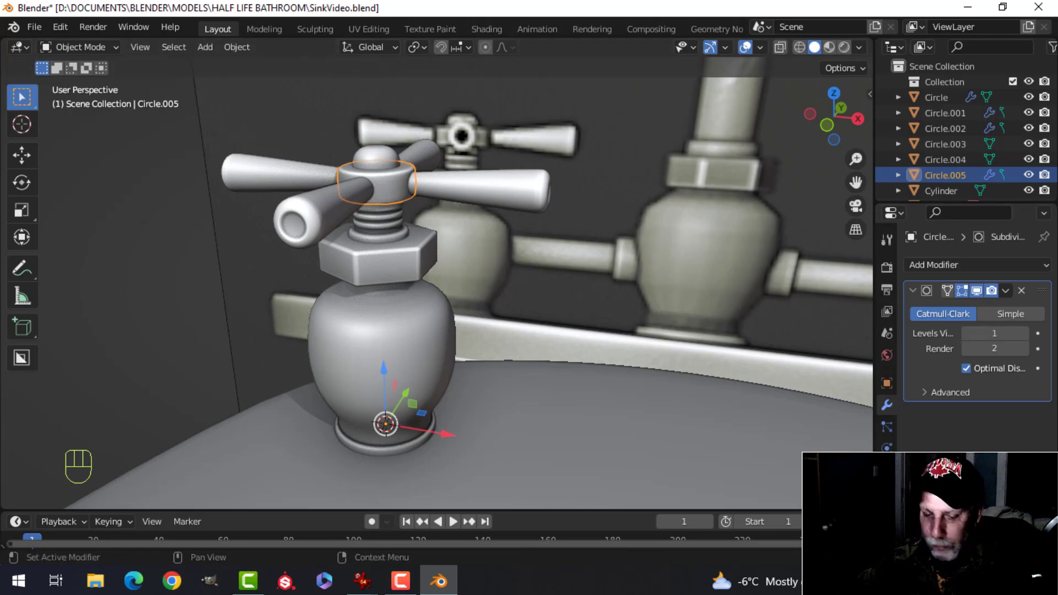
{"action": "key", "text": "ctrl+a"}
{"action": "left_click", "coordinate": [491, 190]}
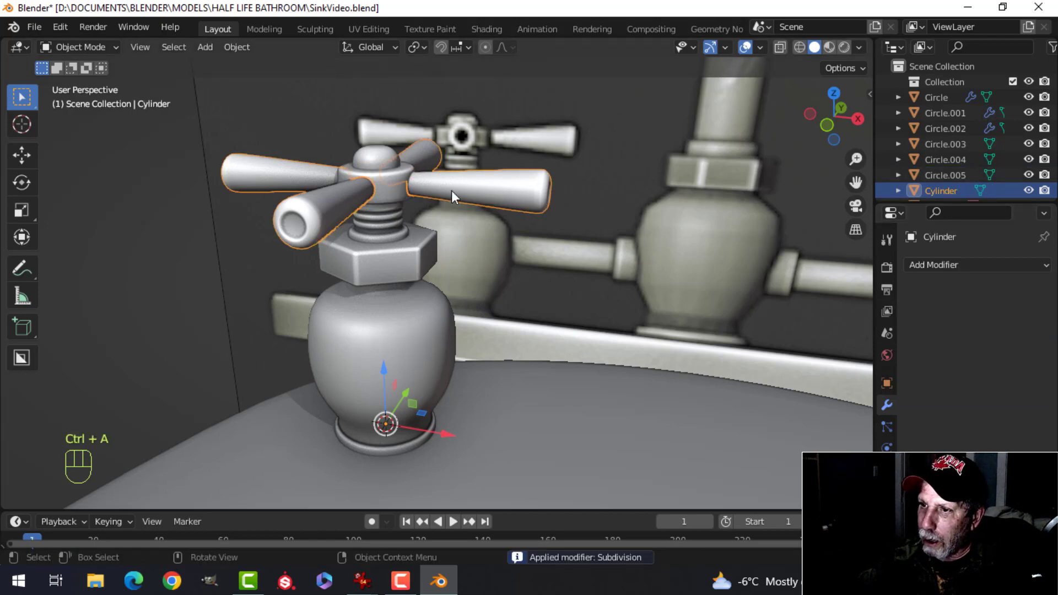
- Join the tap's cross handle, central hub, hex nut and vase-shaped body into a single object
{"action": "left_click", "coordinate": [393, 187], "text": "shift"}
{"action": "left_click", "coordinate": [411, 236], "text": "shift"}
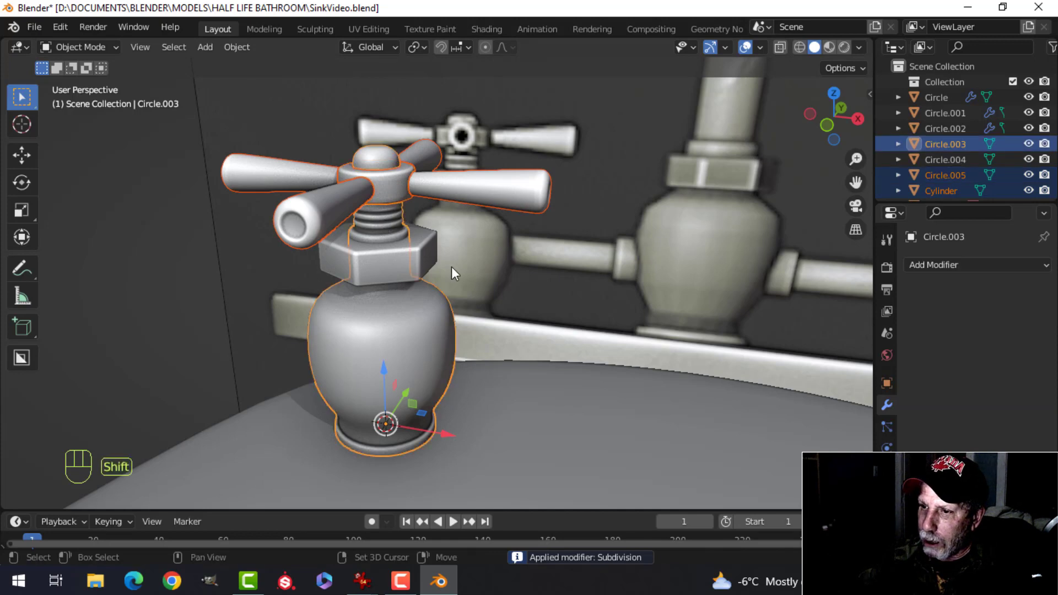
{"action": "left_click", "coordinate": [408, 270], "text": "shift"}
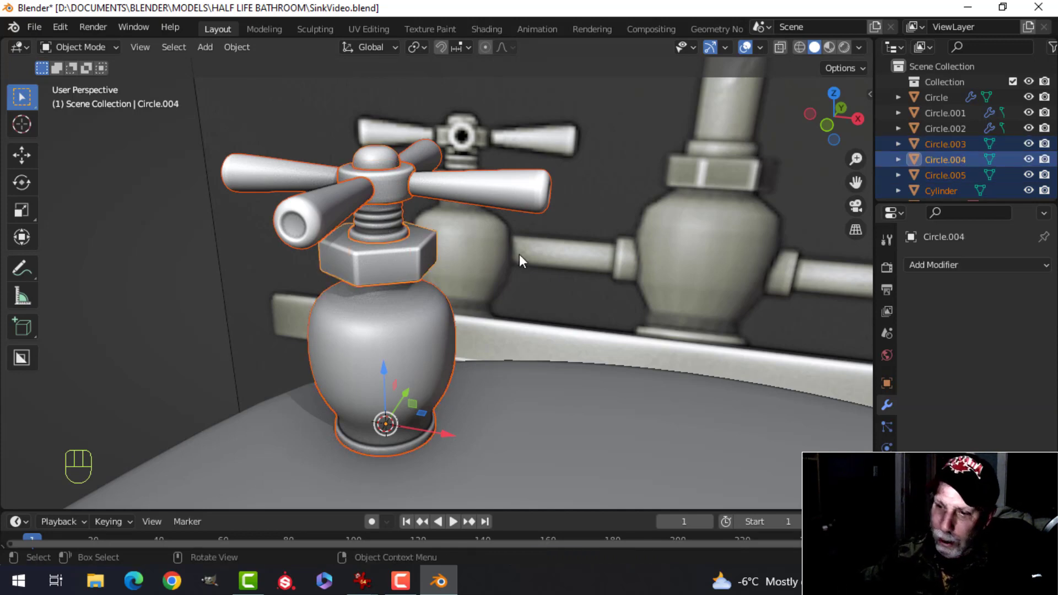
{"action": "key", "text": "ctrl+j"}
{"action": "scroll", "coordinate": [520, 254], "scroll_direction": "down", "scroll_amount": 3}
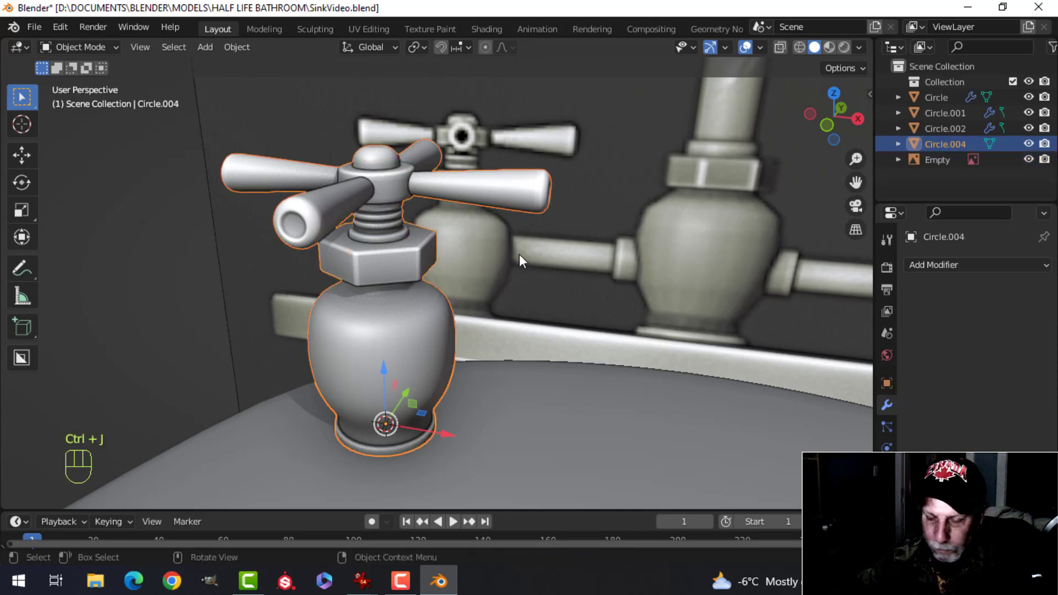
{"action": "middle_click_drag", "start_coordinate": [520, 254], "coordinate": [453, 319]}
{"action": "key", "text": "Tab"}
{"action": "key", "text": "Tab"}
{"action": "key", "text": "alt+a"}
{"action": "scroll", "coordinate": [436, 276], "scroll_direction": "up", "scroll_amount": 2}
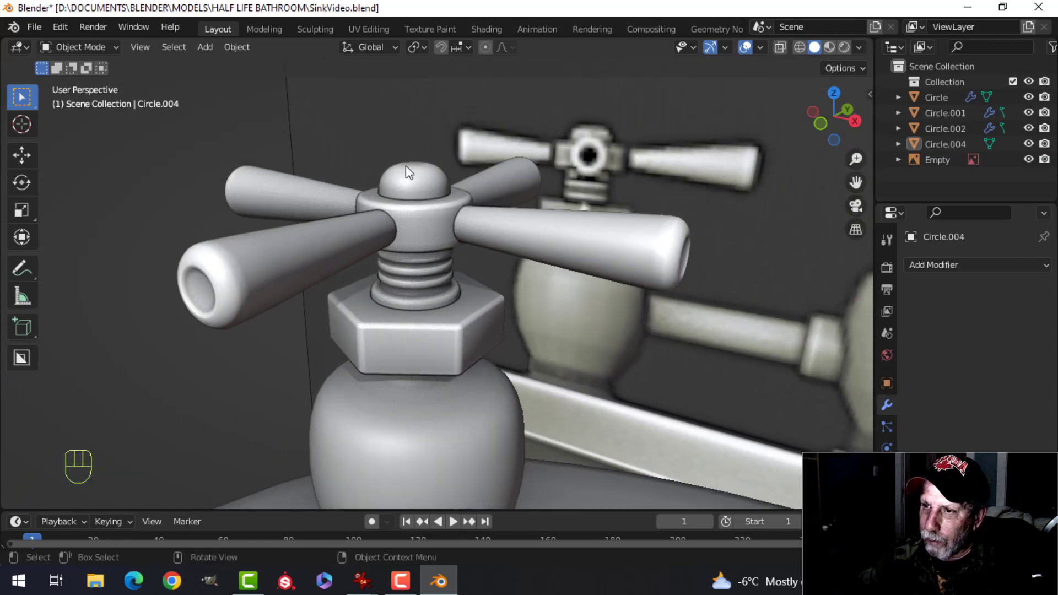
- Snap the 3D cursor to the centre of the sink basin's entire geometry
{"action": "key", "text": "KP_7"}
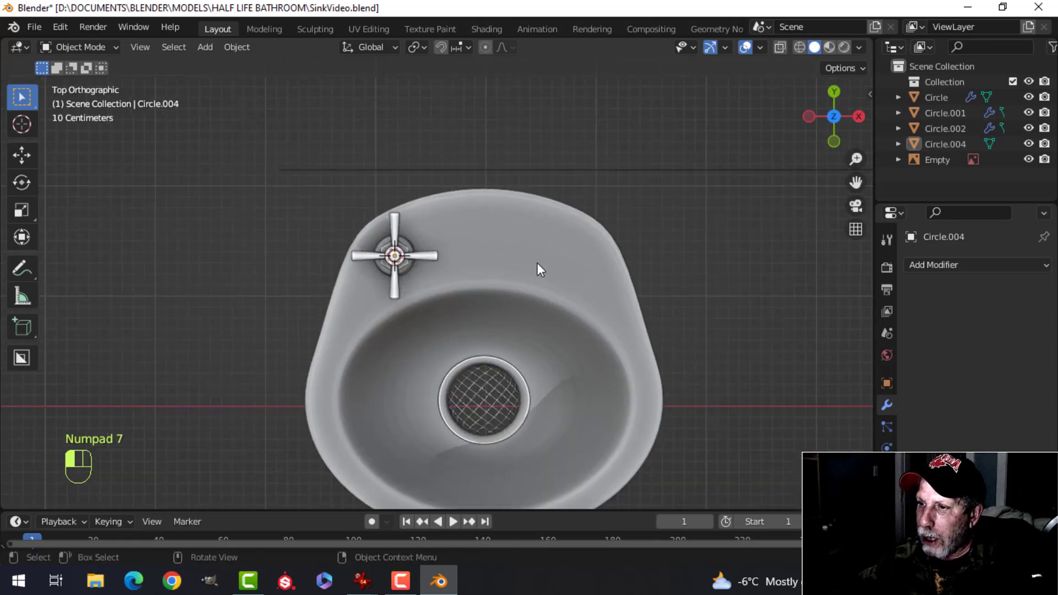
{"action": "left_click", "coordinate": [537, 262]}
{"action": "key", "text": "Tab"}
{"action": "key", "text": "a"}
{"action": "key", "text": "shift+s"}
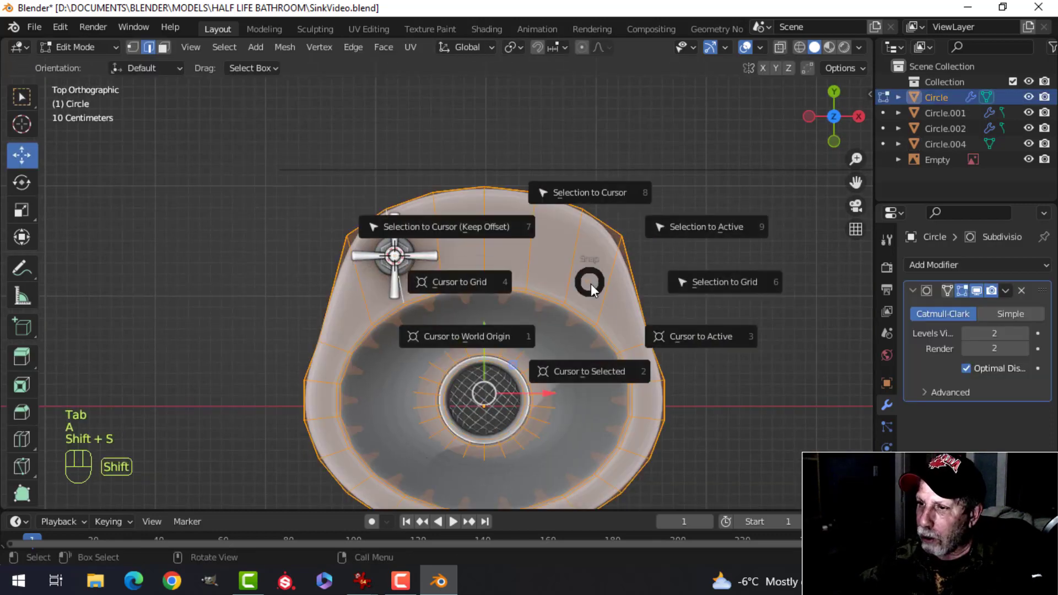
{"action": "left_click", "coordinate": [599, 365]}
{"action": "key", "text": "Tab"}
- Set the joined tap's origin to the 3D cursor at the sink's centre
{"action": "left_click", "coordinate": [413, 266]}
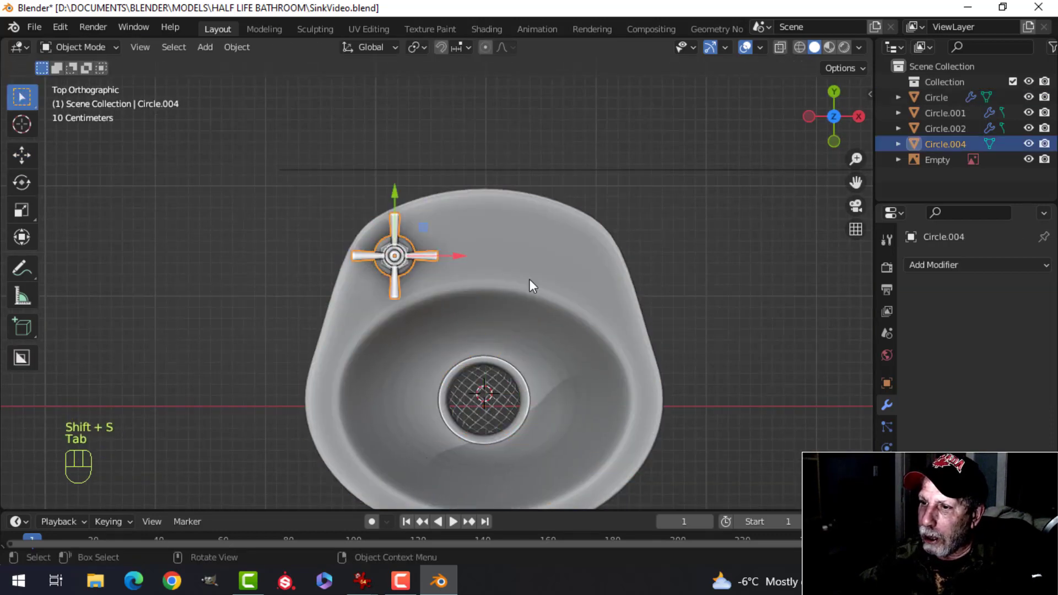
{"action": "left_click", "coordinate": [237, 47]}
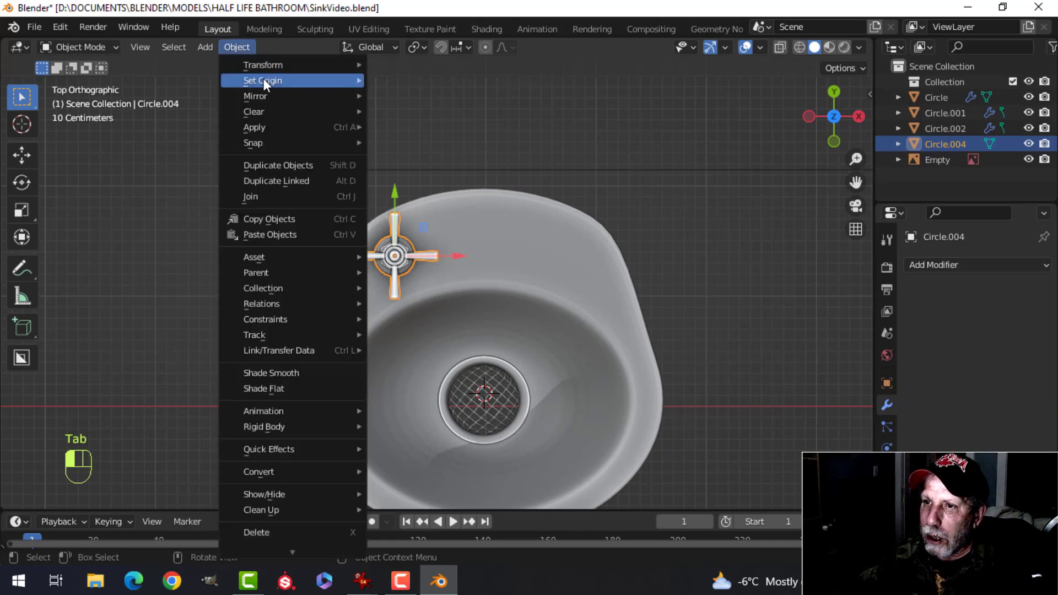
{"action": "mouse_move", "coordinate": [264, 79]}
{"action": "left_click", "coordinate": [463, 114]}
- Add an X-axis Mirror modifier to the tap and compare the mirrored copy with the reference in front view
{"action": "left_click", "coordinate": [935, 265]}
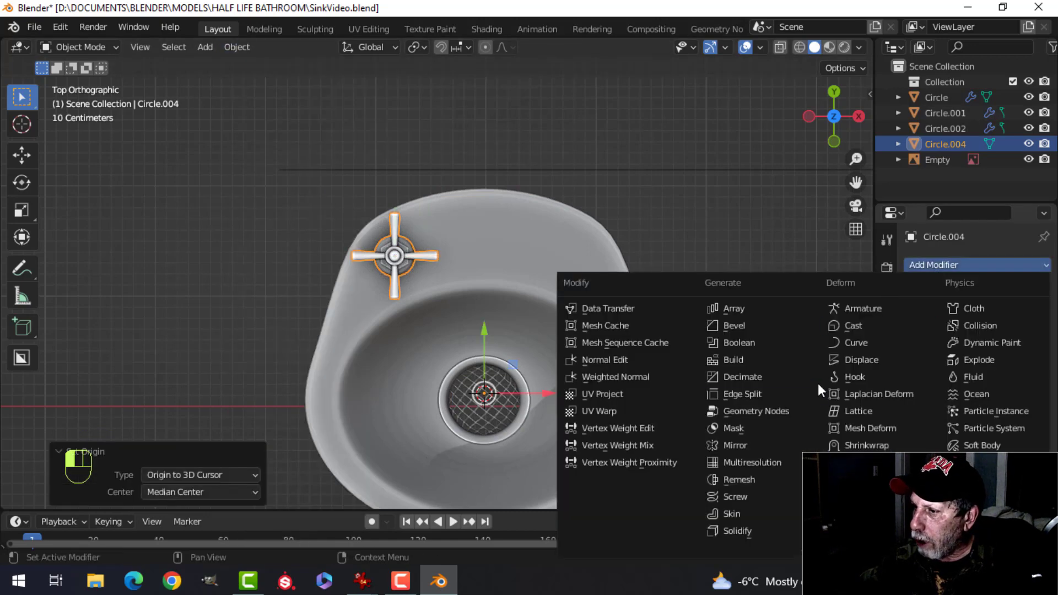
{"action": "left_click", "coordinate": [778, 447]}
{"action": "key", "text": "KP_1"}
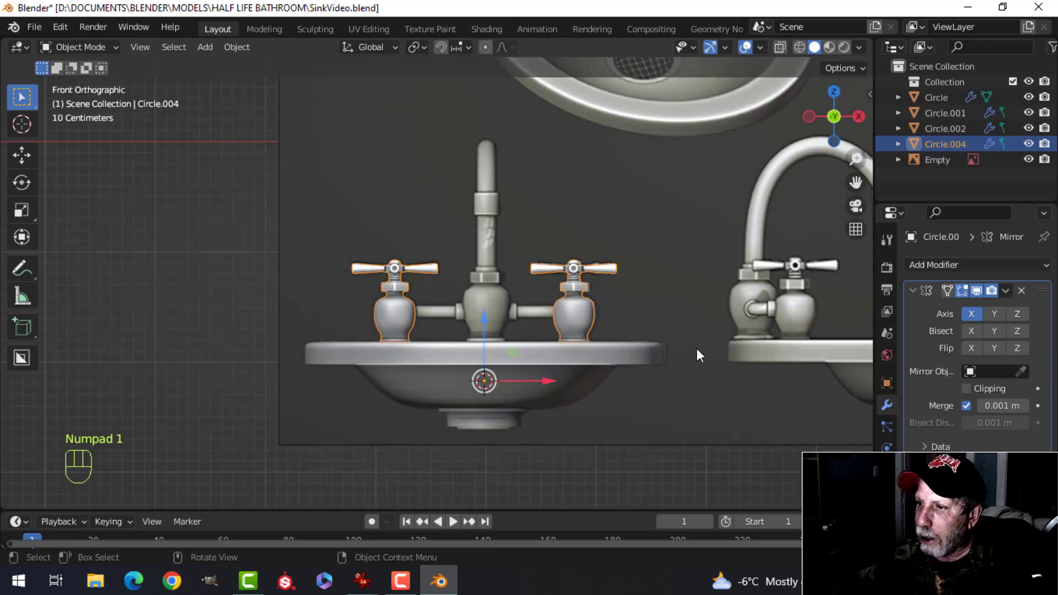
{"action": "scroll", "coordinate": [697, 349], "scroll_direction": "up", "scroll_amount": 4}
{"action": "scroll", "coordinate": [662, 327], "scroll_direction": "down", "scroll_amount": 1}
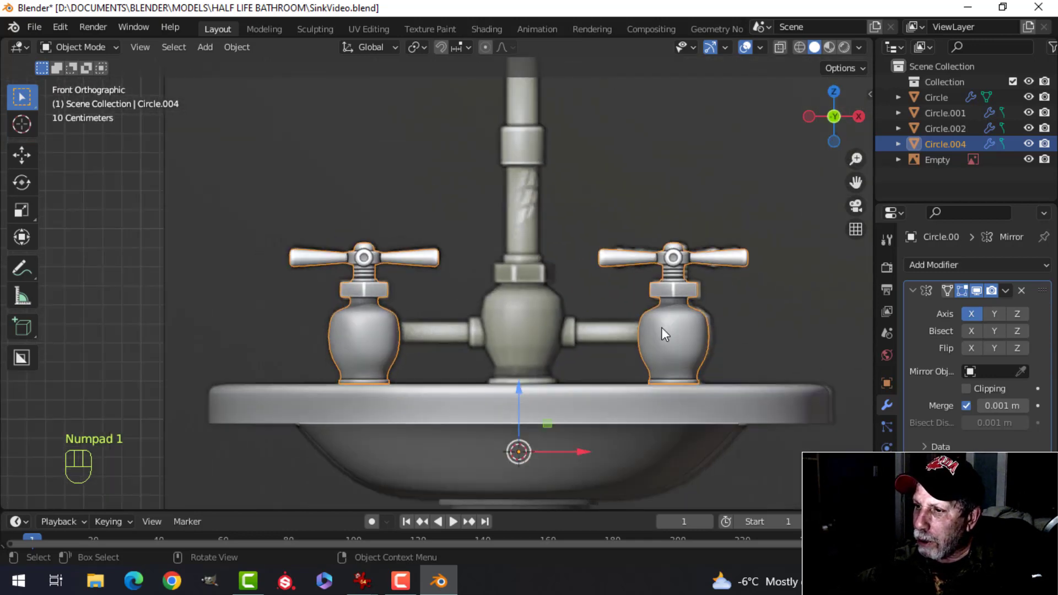
{"action": "scroll", "coordinate": [640, 349], "scroll_direction": "down", "scroll_amount": 1}
{"action": "scroll", "coordinate": [621, 326], "scroll_direction": "up", "scroll_amount": 4}
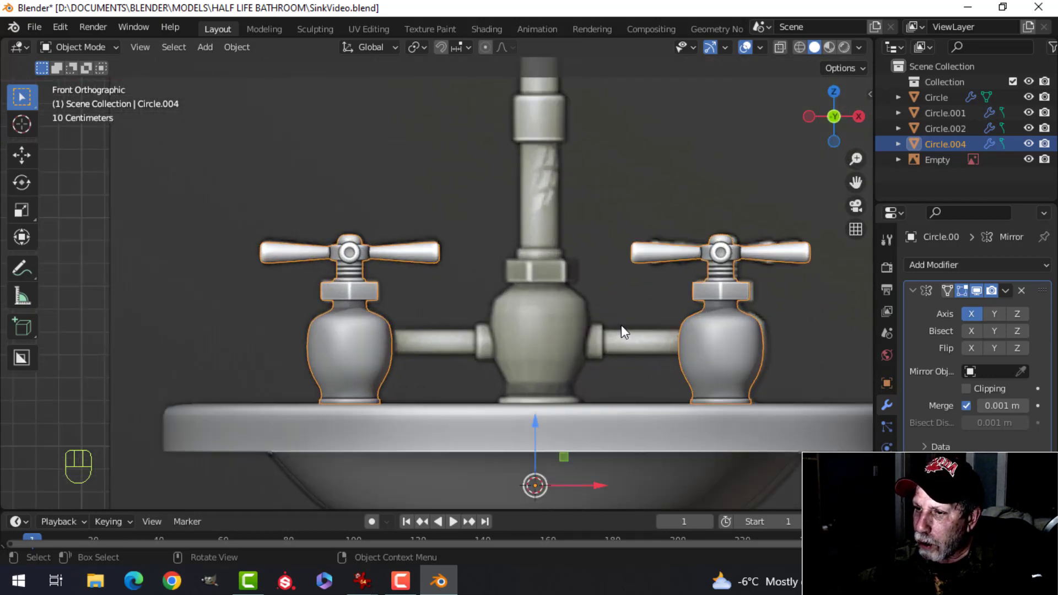
- Add a mesh circle with 18 vertices at the 3D cursor for the centre faucet body
{"action": "scroll", "coordinate": [506, 309], "scroll_direction": "up", "scroll_amount": 2}
{"action": "scroll", "coordinate": [472, 311], "scroll_direction": "down", "scroll_amount": 2}
{"action": "middle_click_drag", "start_coordinate": [475, 331], "coordinate": [461, 312], "text": "shift"}
{"action": "key", "text": "shift+a"}
{"action": "mouse_move", "coordinate": [458, 248]}
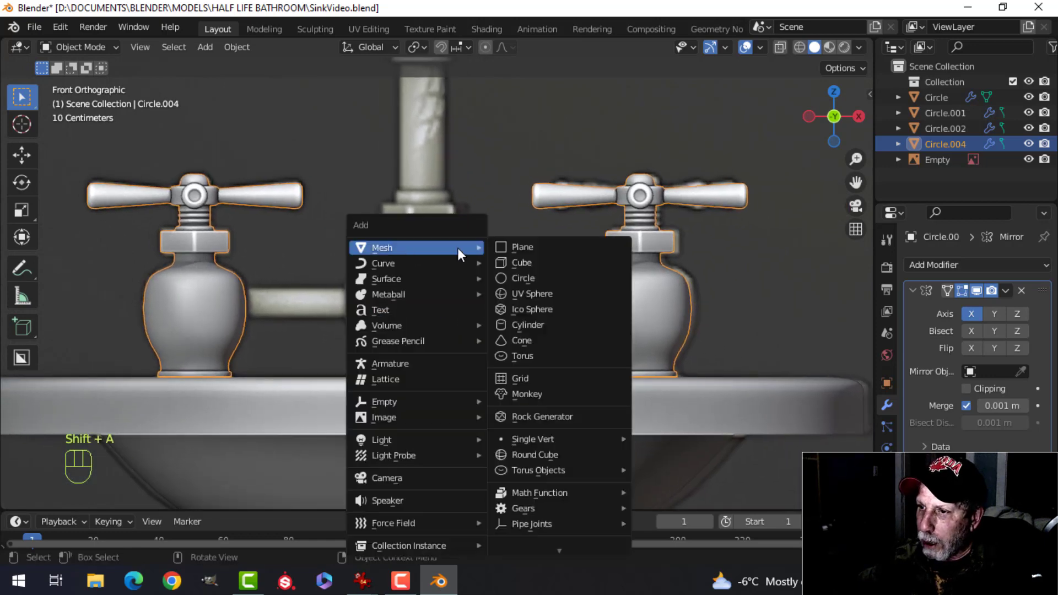
{"action": "left_click", "coordinate": [531, 278]}
{"action": "left_click", "coordinate": [198, 327]}
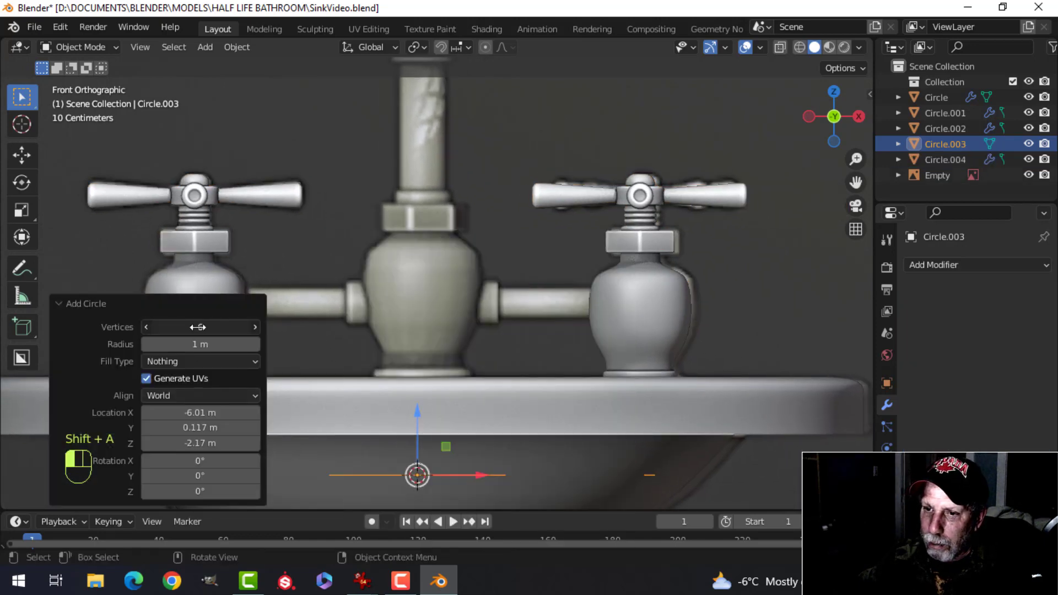
{"action": "type", "text": "18"}
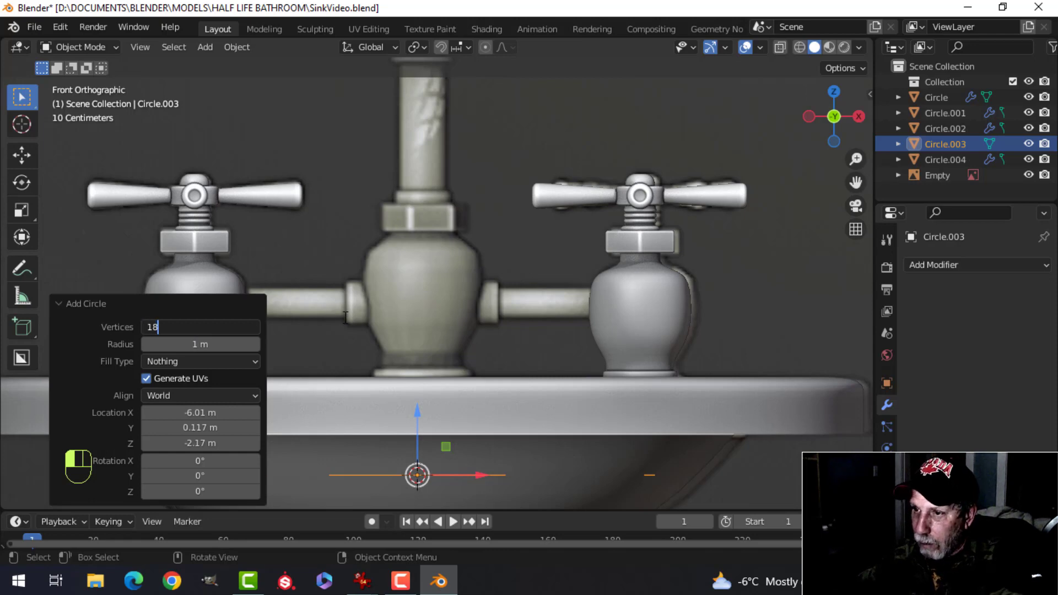
{"action": "key", "text": "Return"}
- Shrink the circle and raise it about 0.42 m along Z to the base of the reference's centre faucet
{"action": "key", "text": "Tab"}
{"action": "key", "text": "s"}
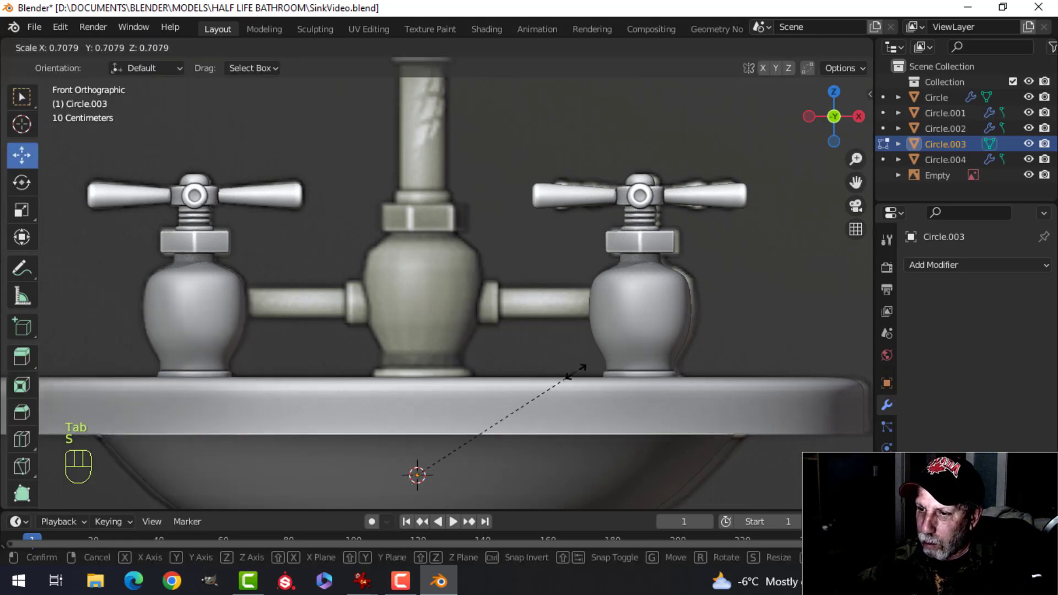
{"action": "left_click", "coordinate": [612, 364]}
{"action": "key", "text": "g"}
{"action": "key", "text": "z"}
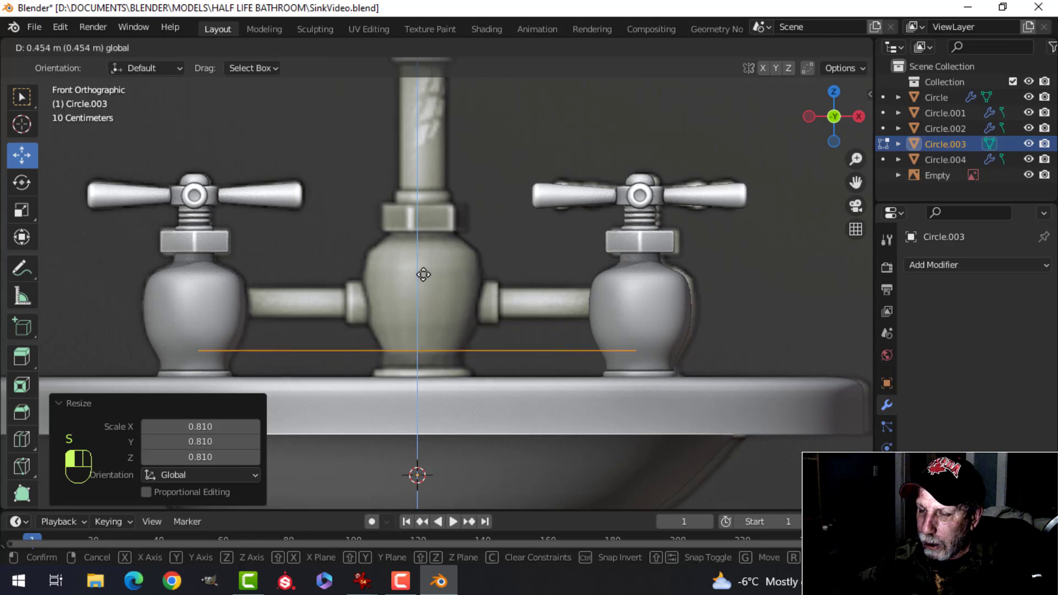
{"action": "left_click", "coordinate": [632, 317]}
{"action": "key", "text": "s"}
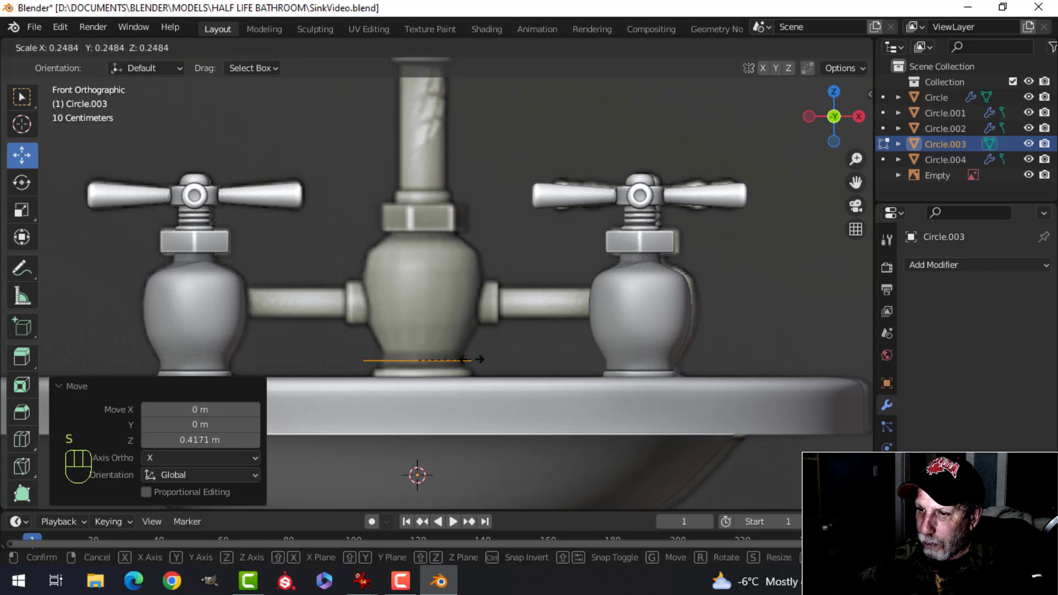
{"action": "left_click", "coordinate": [460, 359]}
- Fit the circle to the faucet's base, extrude it into a low ring, and widen the ring by about 1.07 in X and Y
{"action": "scroll", "coordinate": [461, 361], "scroll_direction": "up", "scroll_amount": 2}
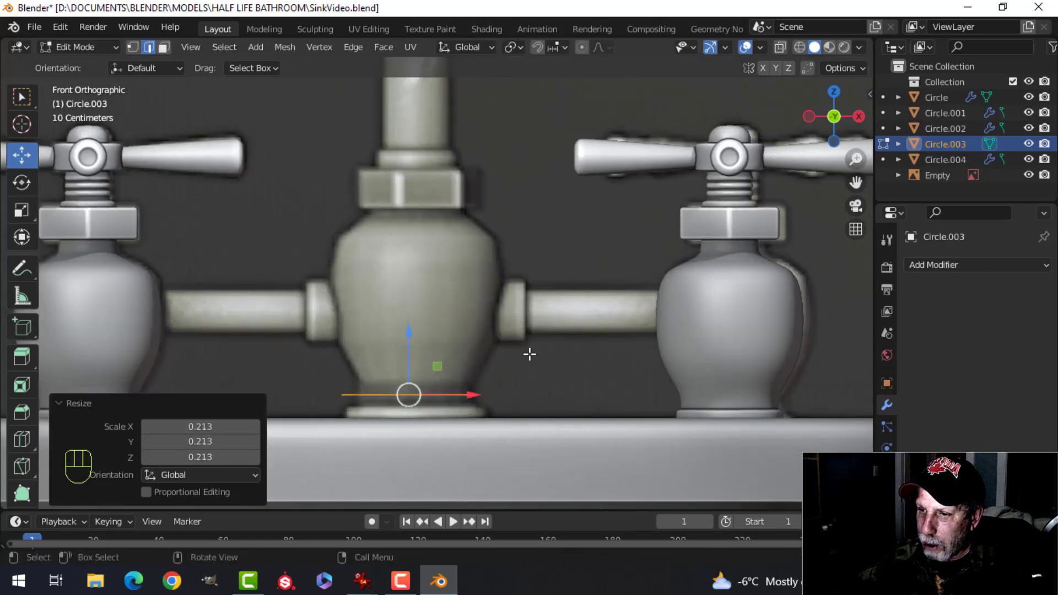
{"action": "key", "text": "s"}
{"action": "left_click", "coordinate": [513, 358]}
{"action": "key", "text": "Tab"}
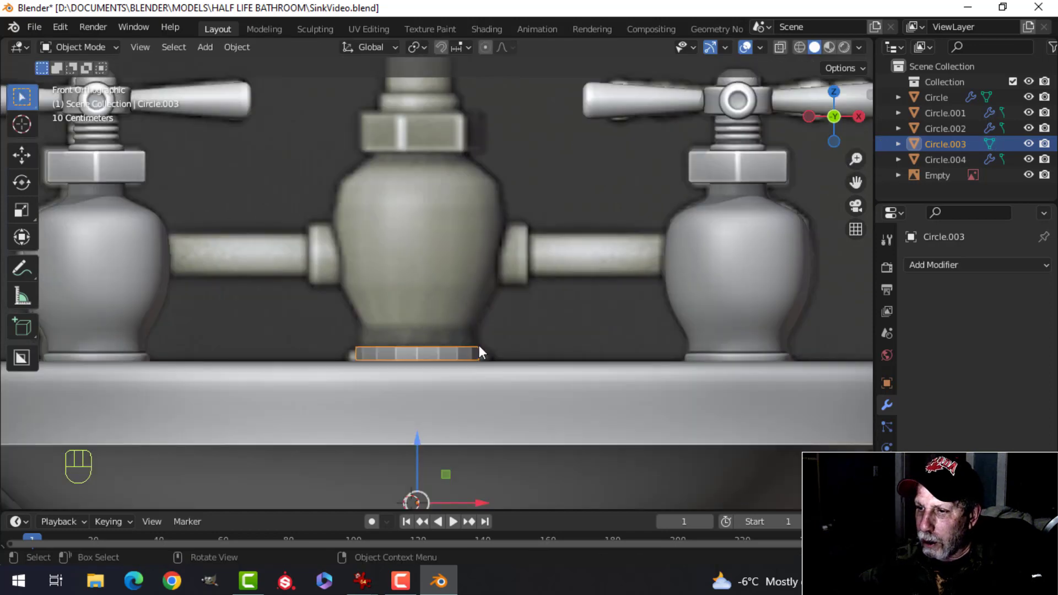
{"action": "key", "text": "Tab"}
{"action": "key", "text": "a"}
{"action": "scroll", "coordinate": [511, 354], "scroll_direction": "up", "scroll_amount": 1}
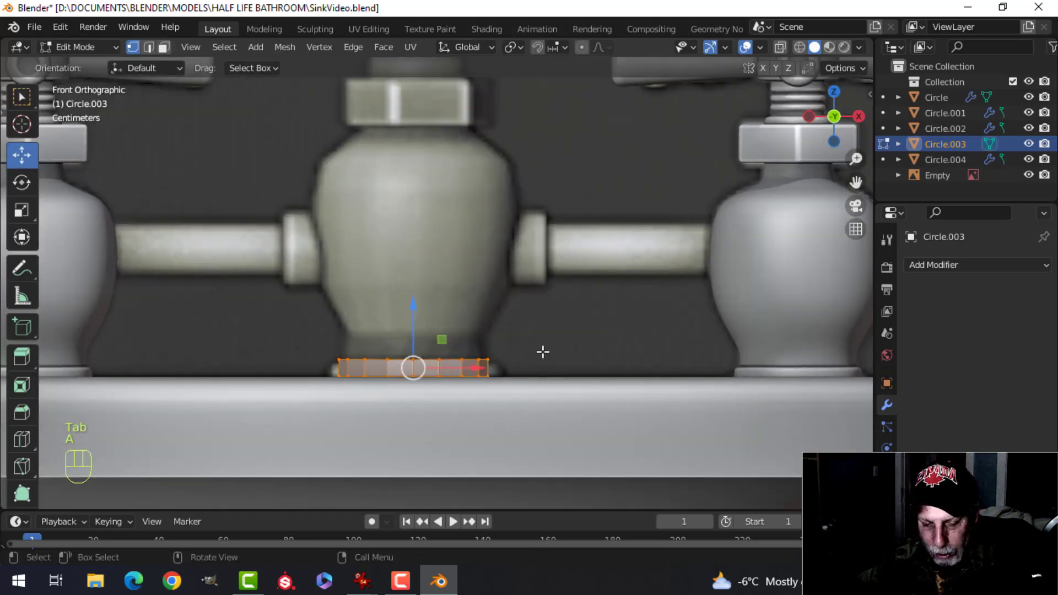
{"action": "key", "text": "s"}
{"action": "key", "text": "shift+z"}
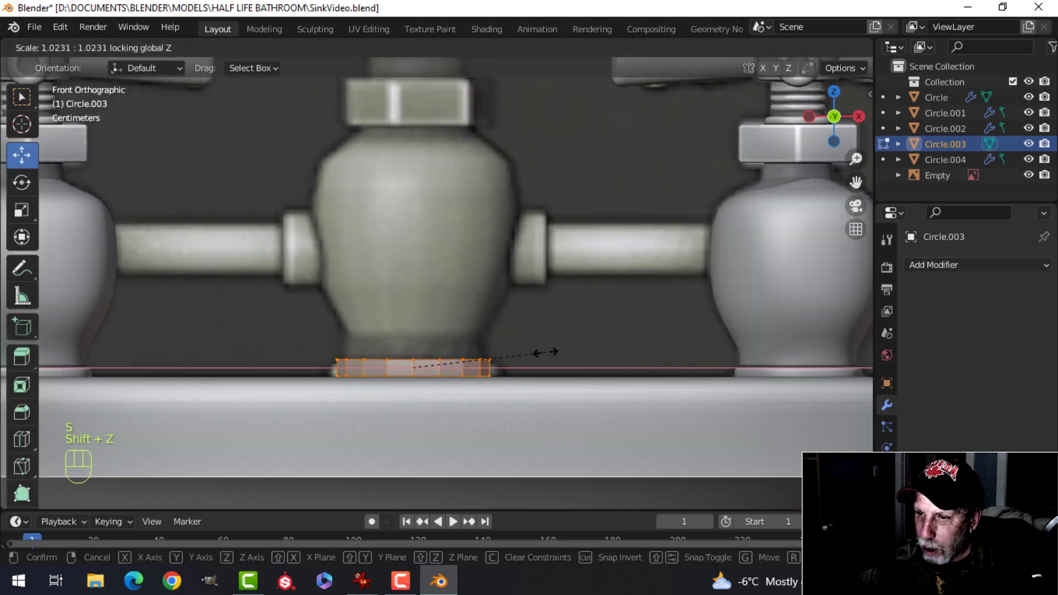
{"action": "left_click", "coordinate": [551, 353]}
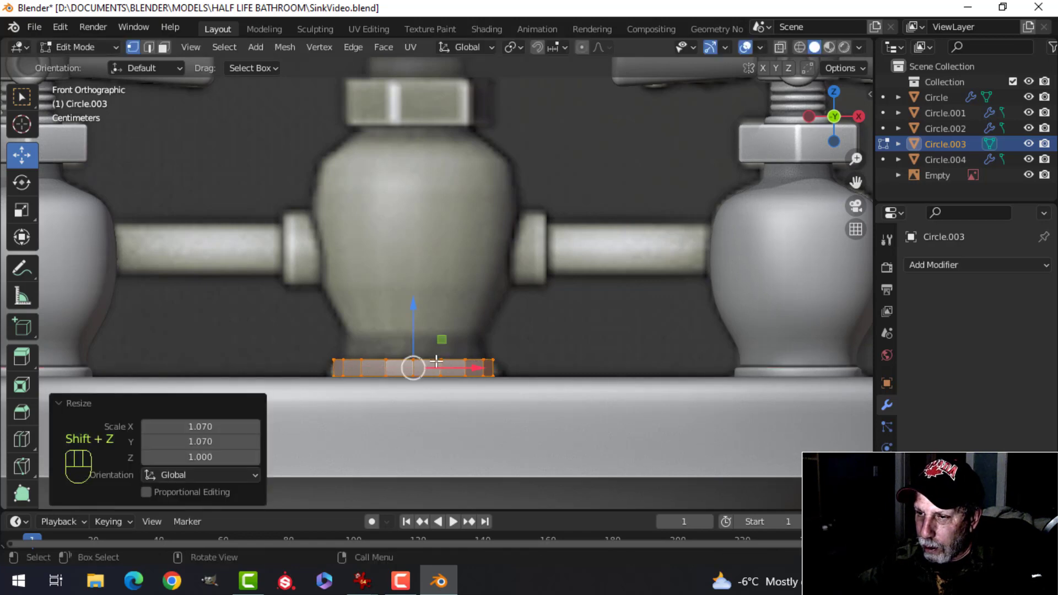
- Extrude the base ring's upper edge loop inward, scaling it to about 0.90
{"action": "key", "text": "alt+a"}
{"action": "key", "text": "alt+a"}
{"action": "middle_click_drag", "start_coordinate": [477, 337], "coordinate": [479, 378]}
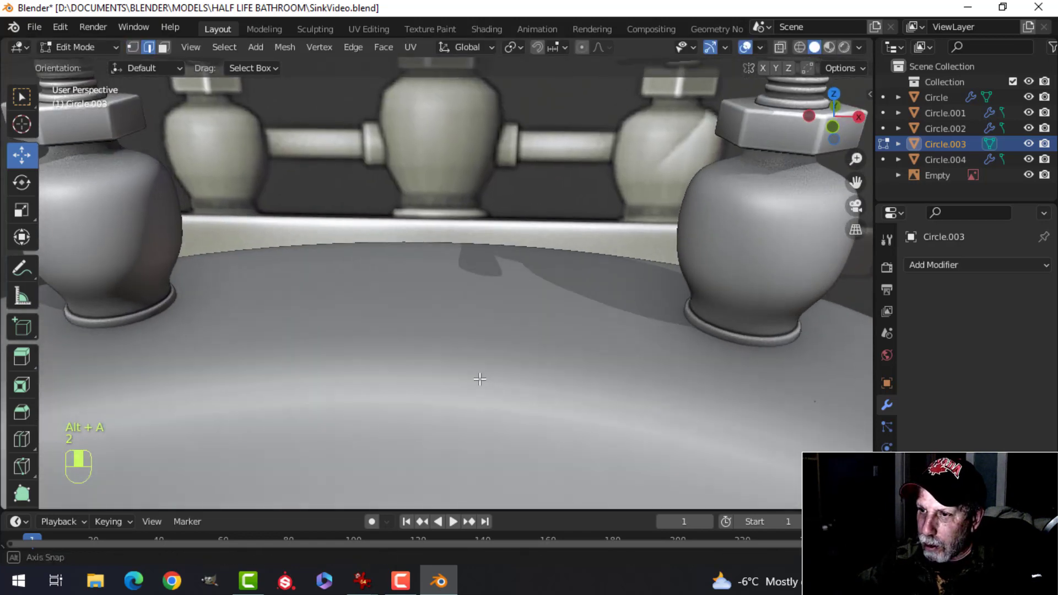
{"action": "key", "text": "KP_Decimal"}
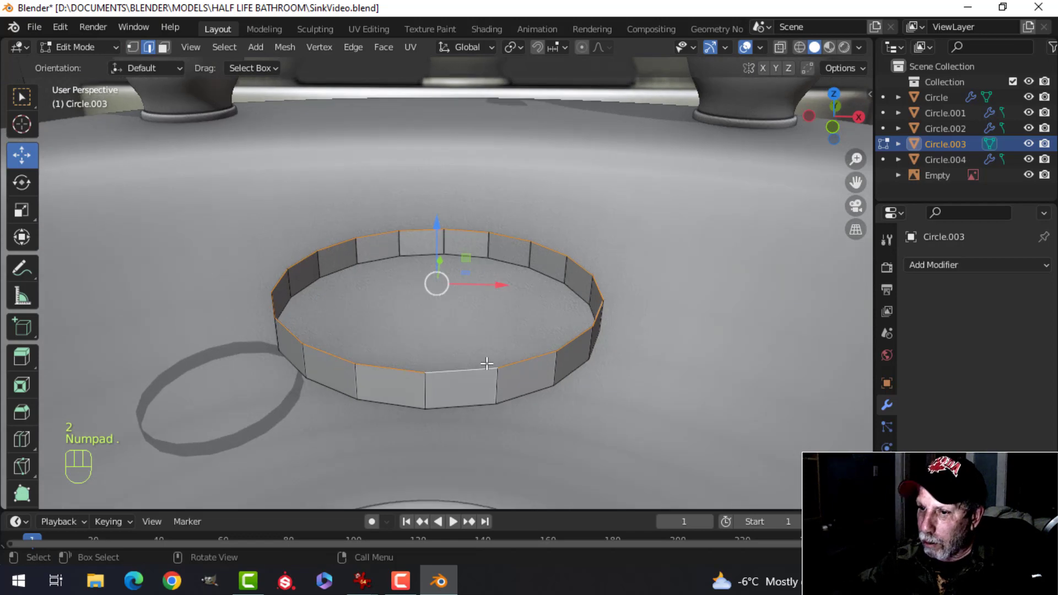
{"action": "key", "text": "KP_1"}
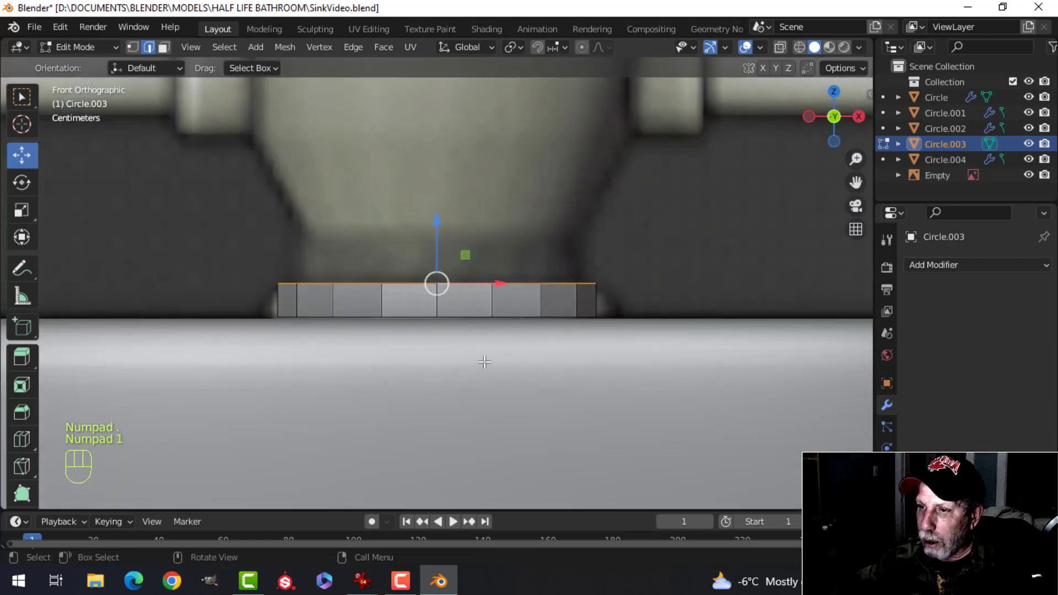
{"action": "key", "text": "e"}
{"action": "key", "text": "s"}
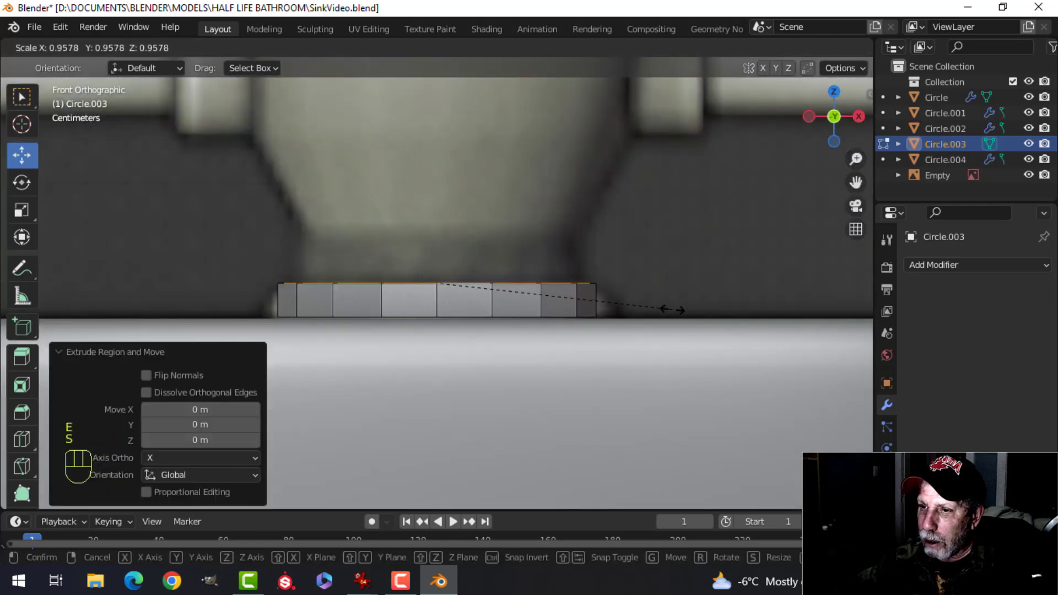
{"action": "left_click", "coordinate": [659, 312]}
- Switch to wireframe shading and scale the inner edge loop by about 0.96 to match the reference neck
{"action": "key", "text": "z"}
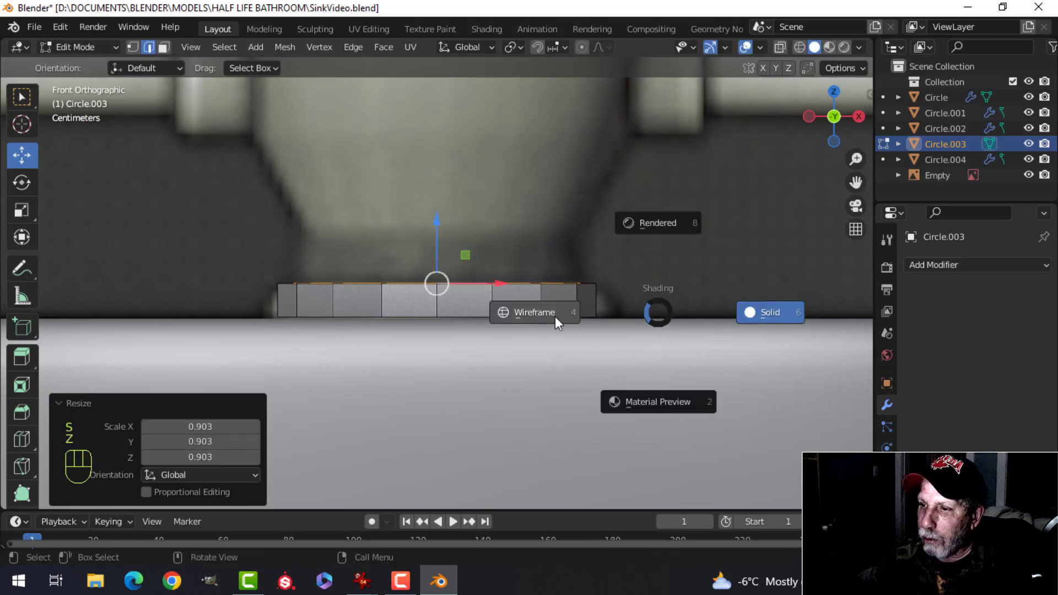
{"action": "left_click", "coordinate": [554, 316]}
{"action": "key", "text": "1"}
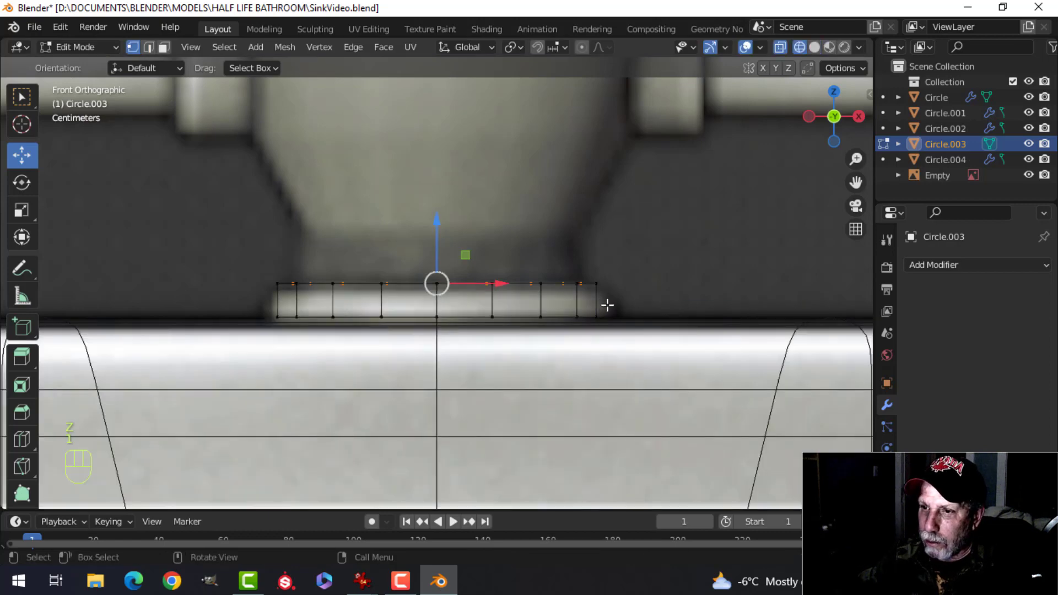
{"action": "key", "text": "s"}
{"action": "left_click", "coordinate": [639, 302]}
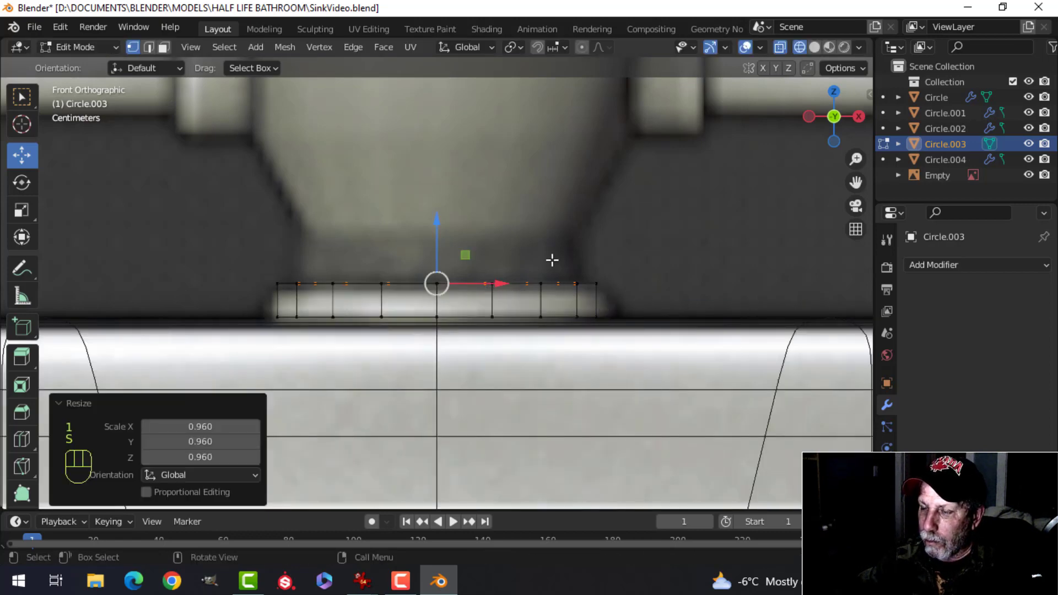
- Extrude the inner edge loop upward about 0.054 m along Z to form the faucet's neck
{"action": "scroll", "coordinate": [551, 259], "scroll_direction": "down", "scroll_amount": 2}
{"action": "middle_click_drag", "start_coordinate": [529, 282], "coordinate": [534, 316], "text": "shift"}
{"action": "key", "text": "e"}
{"action": "left_click", "coordinate": [528, 316]}
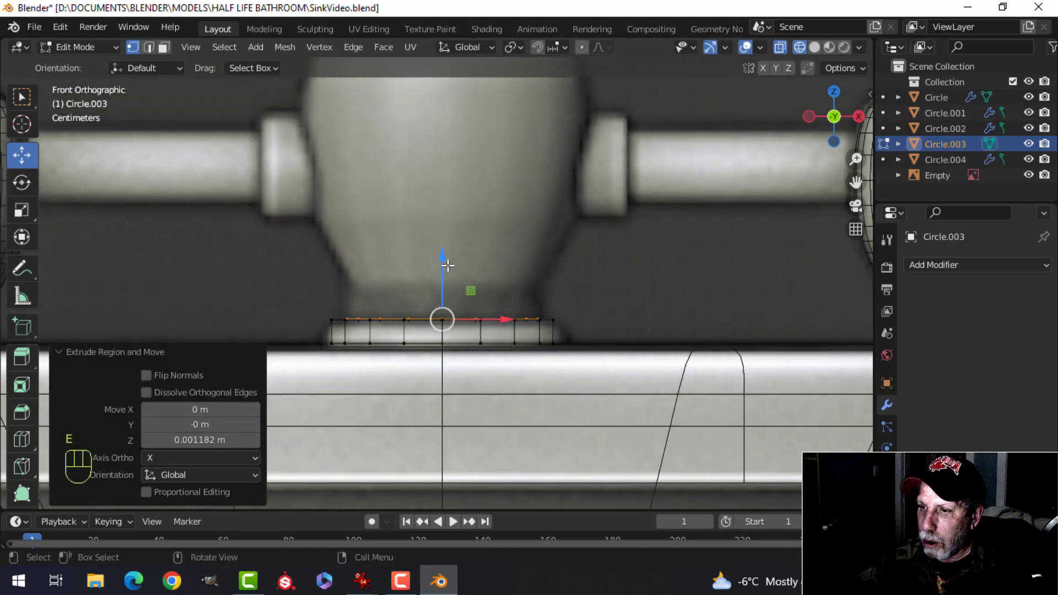
{"action": "left_click_drag", "start_coordinate": [448, 265], "coordinate": [448, 229]}
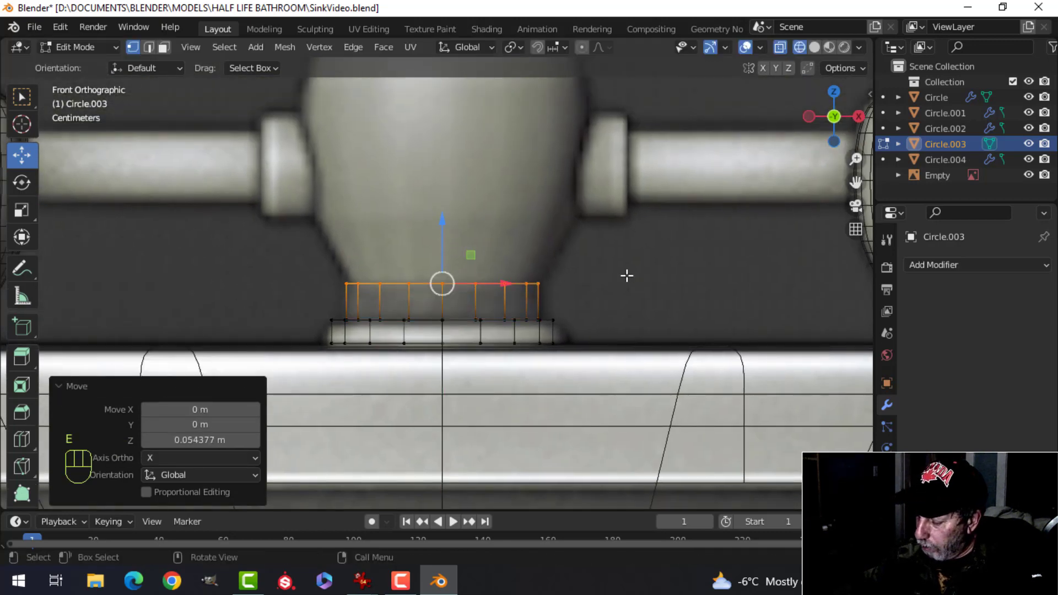
- Narrow the whole neck band slightly in X and Y, keeping its height
{"action": "key", "text": "ctrl+KP_Add"}
{"action": "key", "text": "s"}
{"action": "key", "text": "shift+z"}
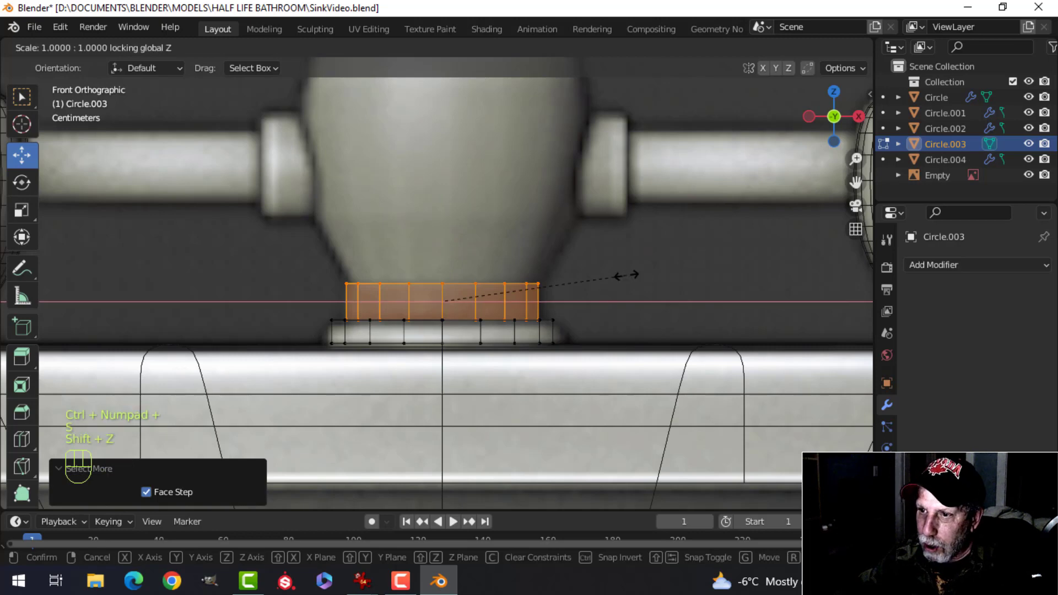
{"action": "left_click", "coordinate": [619, 277]}
- Extrude the neck's top edge loop upward and scale it outward to match the flared lower body in the reference image
{"action": "key", "text": "alt+a"}
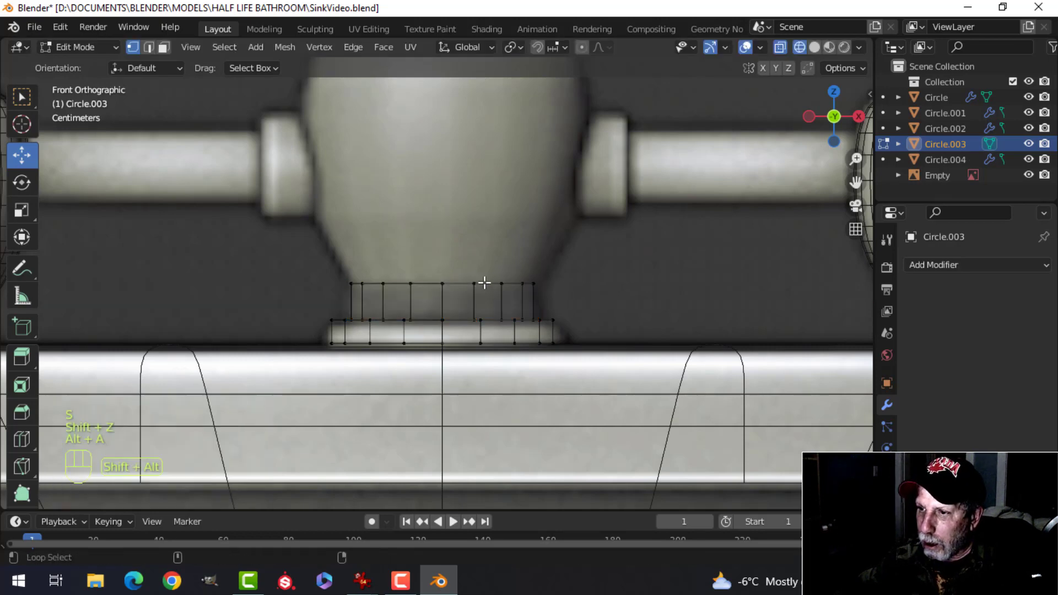
{"action": "left_click", "coordinate": [485, 283], "text": "alt+shift"}
{"action": "scroll", "coordinate": [484, 283], "scroll_direction": "down", "scroll_amount": 4}
{"action": "key", "text": "e"}
{"action": "left_click", "coordinate": [514, 305]}
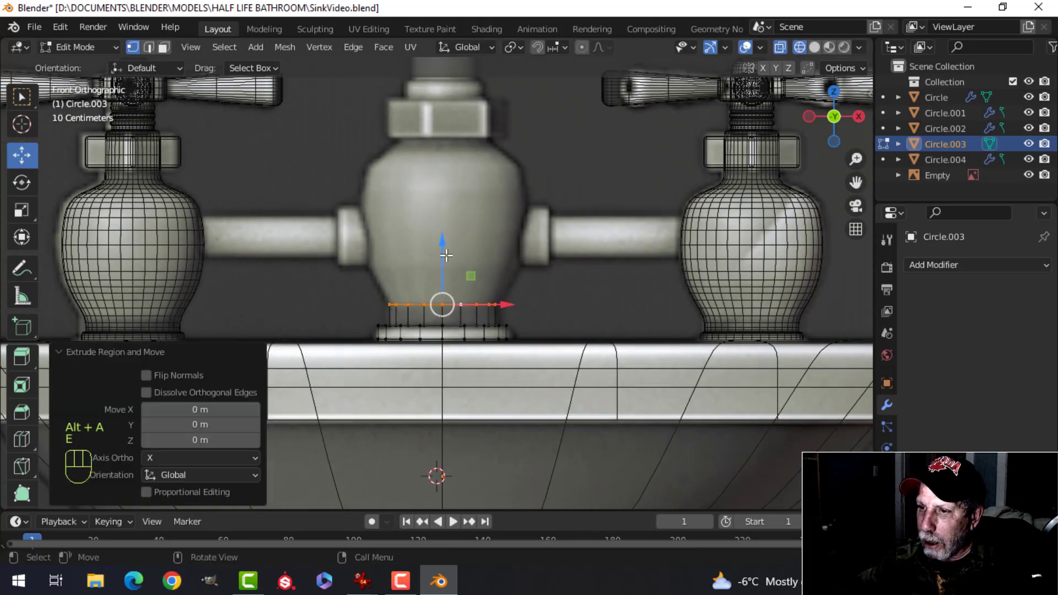
{"action": "left_click_drag", "start_coordinate": [447, 254], "coordinate": [446, 219]}
{"action": "key", "text": "s"}
{"action": "left_click", "coordinate": [547, 233]}
{"action": "scroll", "coordinate": [359, 265], "scroll_direction": "up", "scroll_amount": 2}
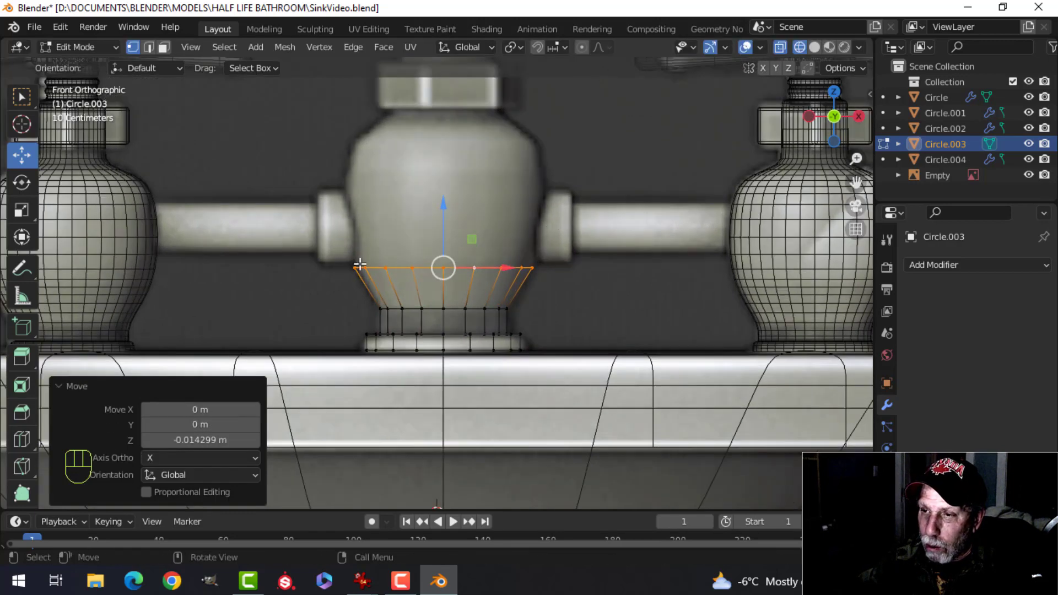
{"action": "scroll", "coordinate": [439, 251], "scroll_direction": "down", "scroll_amount": 3}
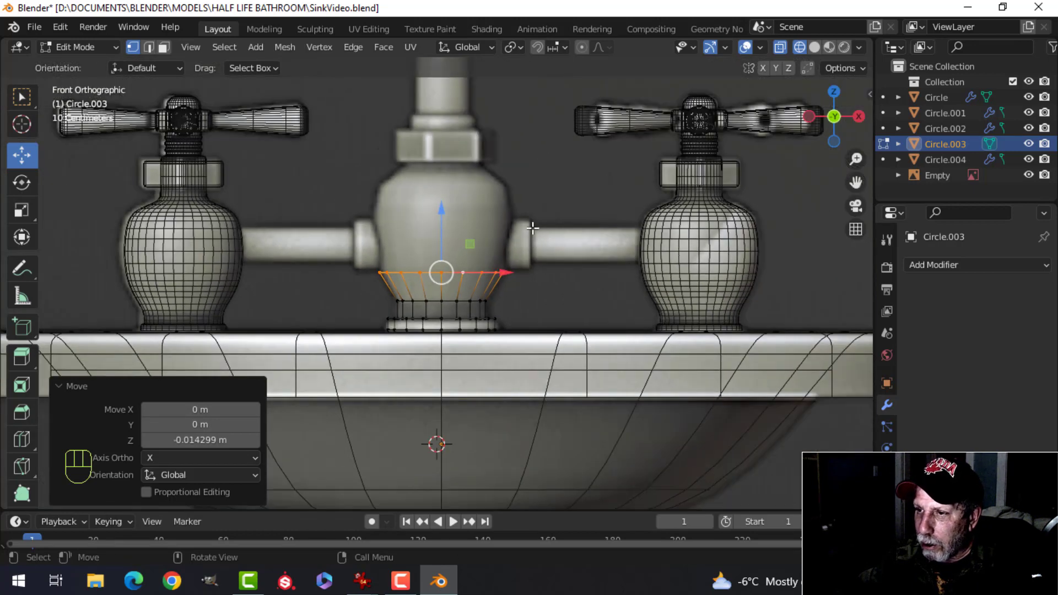
- Extrude the body's upper edge loop upward twice along Z, about 0.106 m and then about 0.116 m, to form the bulb's sides
{"action": "scroll", "coordinate": [532, 229], "scroll_direction": "up", "scroll_amount": 2}
{"action": "key", "text": "e"}
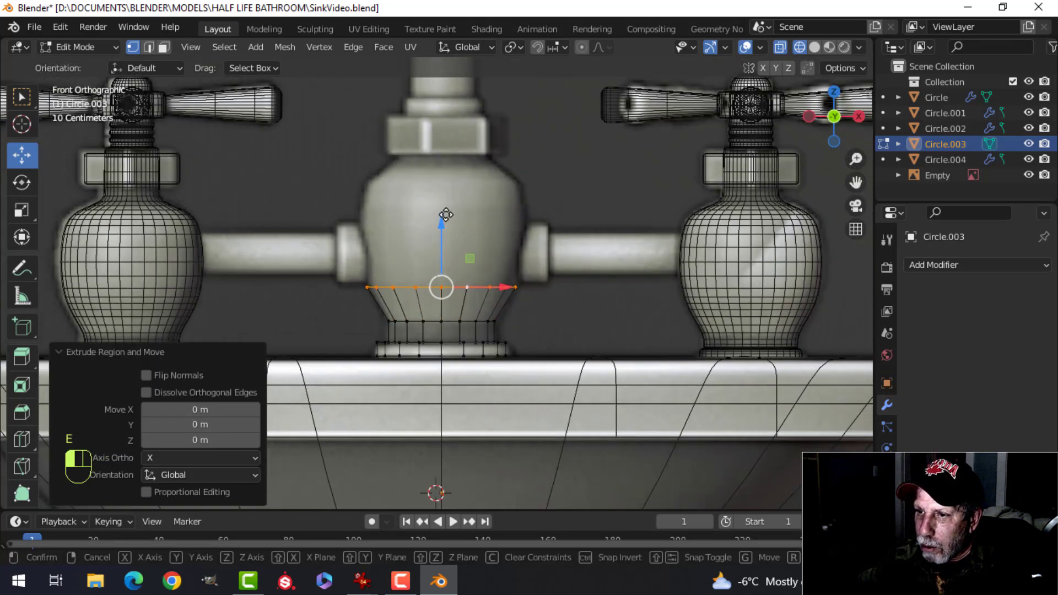
{"action": "left_click_drag", "start_coordinate": [443, 223], "coordinate": [456, 182]}
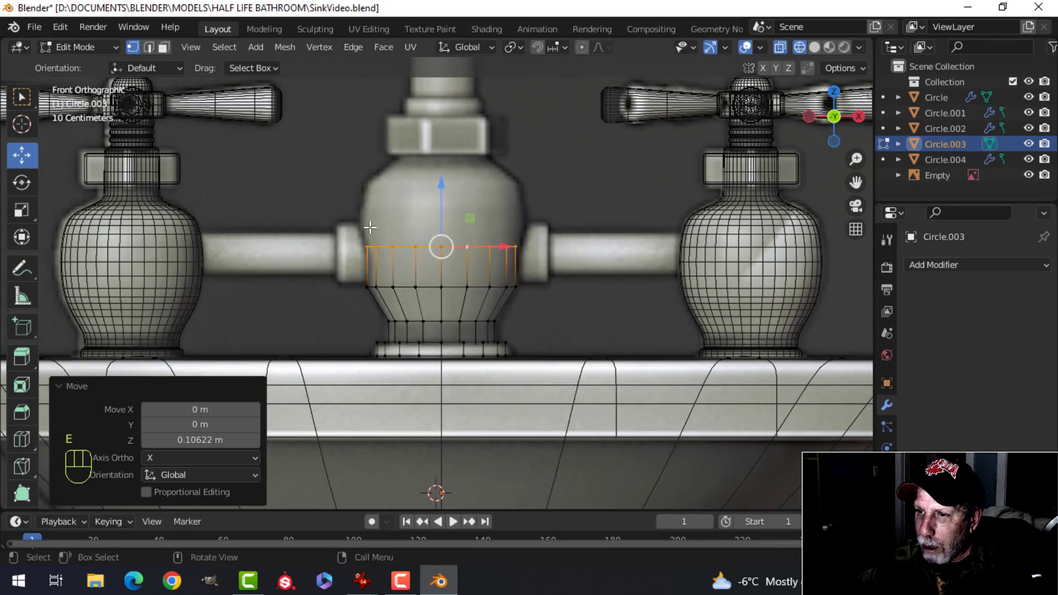
{"action": "scroll", "coordinate": [523, 239], "scroll_direction": "up", "scroll_amount": 2}
{"action": "key", "text": "e"}
{"action": "left_click_drag", "start_coordinate": [436, 251], "coordinate": [444, 201]}
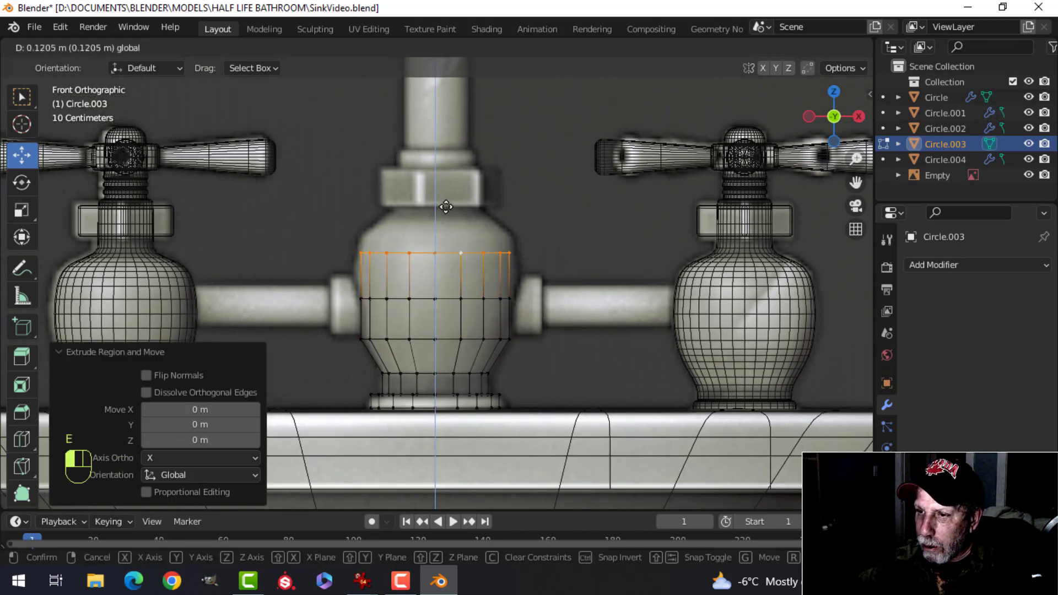
{"action": "left_click_drag", "start_coordinate": [447, 208], "coordinate": [447, 210]}
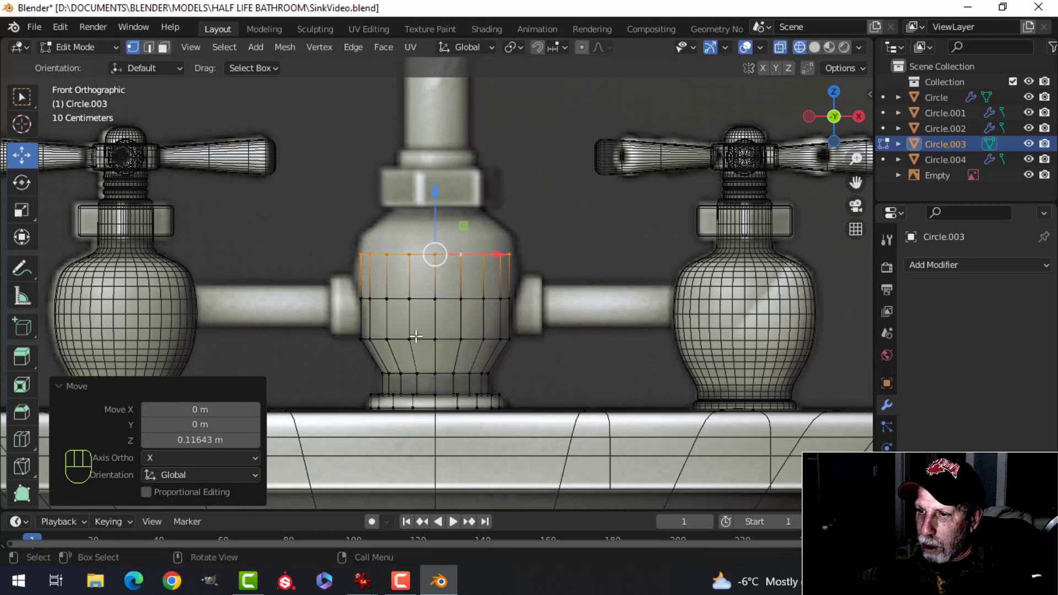
- Adjust the heights of the bulb's top and middle edge loops along Z to space them evenly against the reference
{"action": "middle_click_drag", "start_coordinate": [475, 264], "coordinate": [479, 302], "text": "shift"}
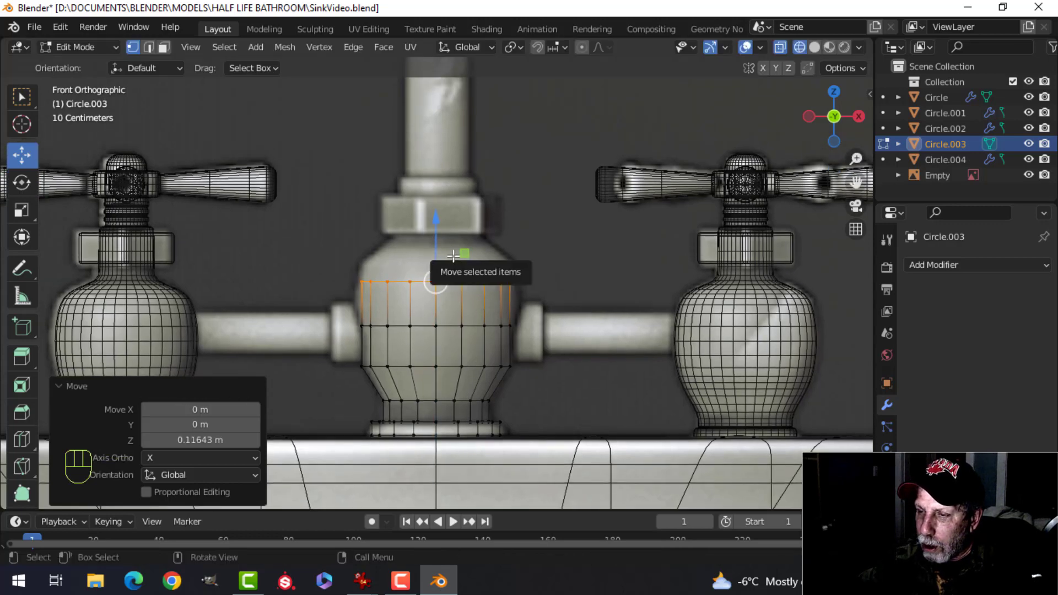
{"action": "left_click_drag", "start_coordinate": [436, 234], "coordinate": [439, 213]}
{"action": "key", "text": "alt+a"}
{"action": "left_click", "coordinate": [431, 326], "text": "alt+shift"}
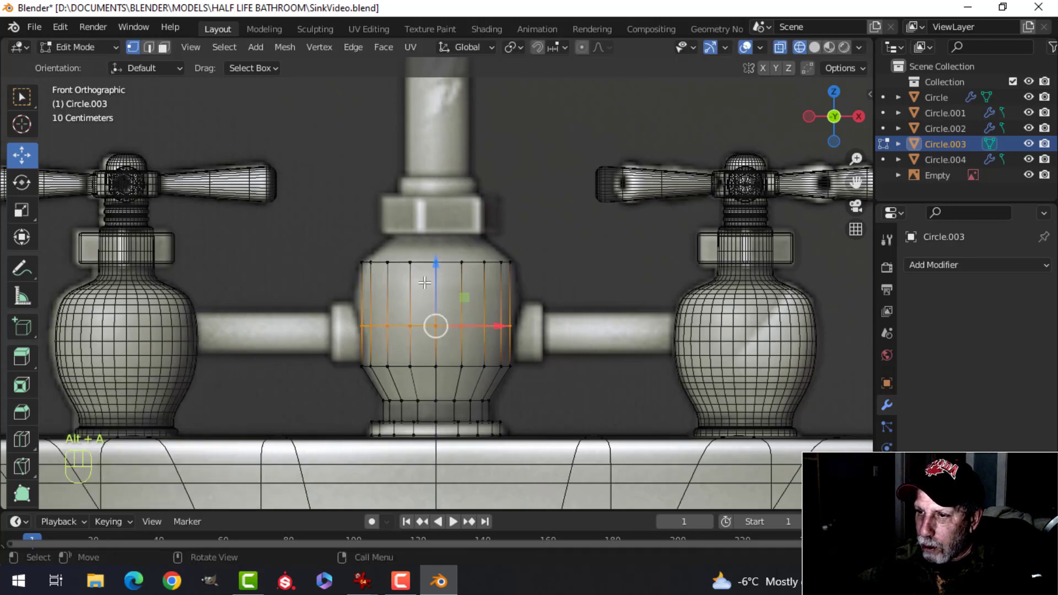
{"action": "left_click_drag", "start_coordinate": [435, 279], "coordinate": [436, 268]}
{"action": "key", "text": "alt+a"}
{"action": "left_click", "coordinate": [426, 238], "text": "alt"}
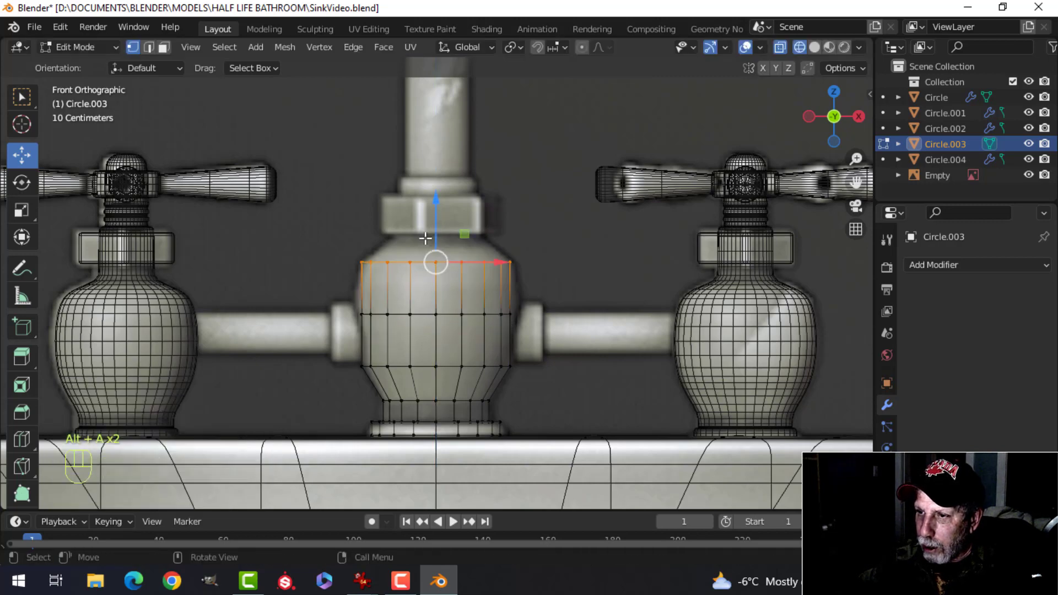
{"action": "left_click_drag", "start_coordinate": [435, 217], "coordinate": [439, 225]}
- Extrude the bulb's top loop upward about 0.084 m, scale it to about 0.45, lower it about 0.004 m and rescale by about 1.10
{"action": "middle_click_drag", "start_coordinate": [490, 257], "coordinate": [483, 291], "text": "shift"}
{"action": "key", "text": "e"}
{"action": "left_click", "coordinate": [483, 291]}
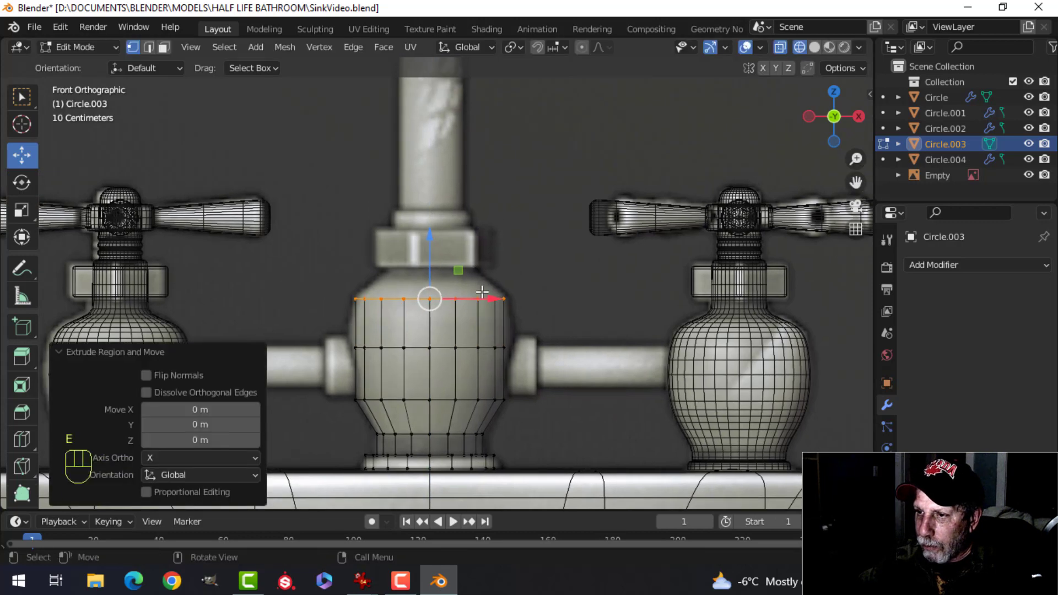
{"action": "left_click_drag", "start_coordinate": [434, 255], "coordinate": [435, 223]}
{"action": "key", "text": "s"}
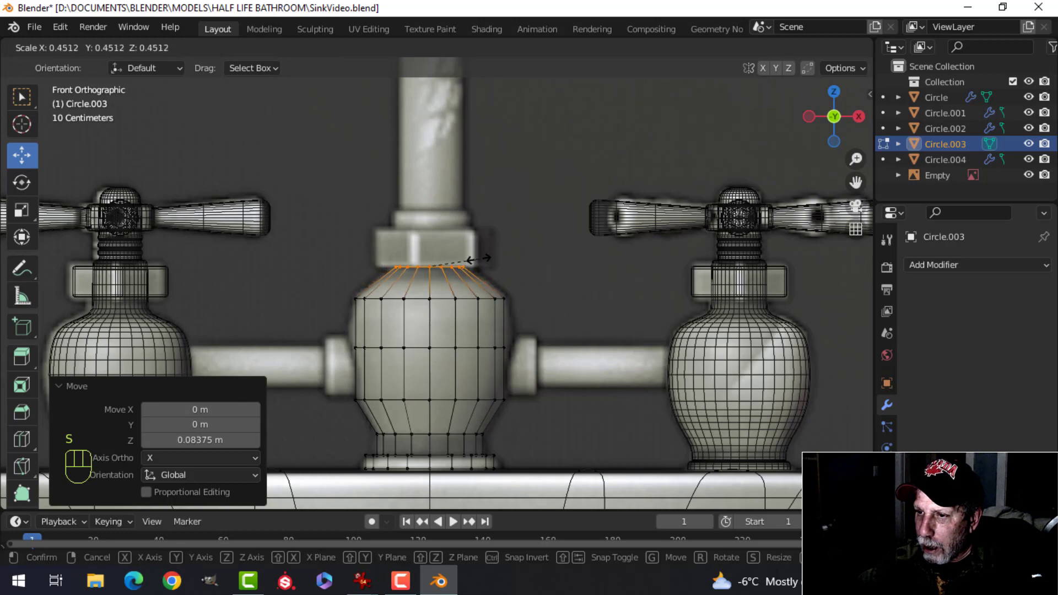
{"action": "left_click", "coordinate": [479, 259]}
{"action": "left_click_drag", "start_coordinate": [440, 221], "coordinate": [438, 224]}
{"action": "key", "text": "s"}
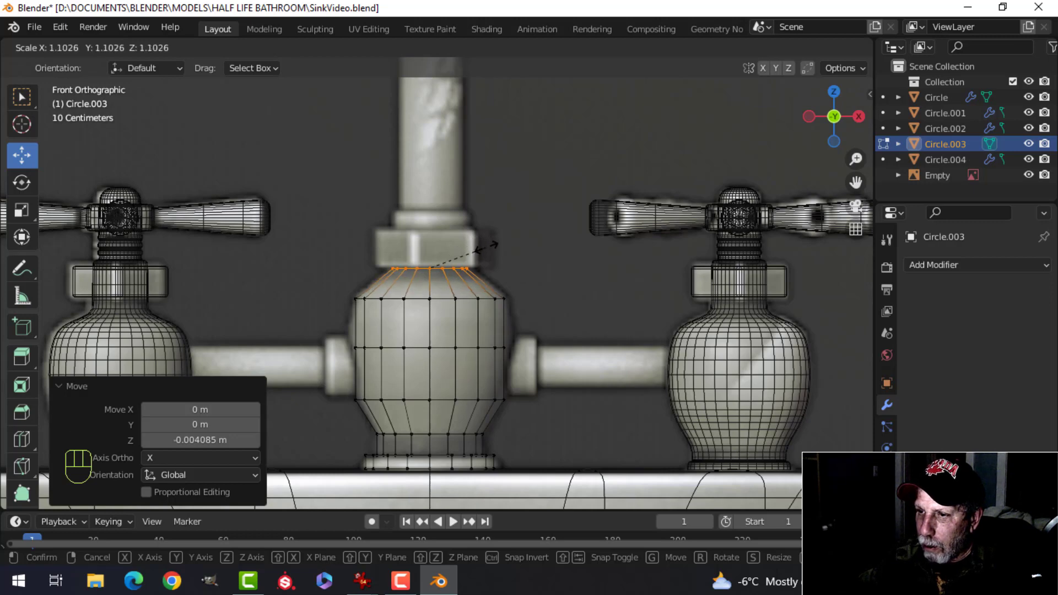
{"action": "left_click", "coordinate": [486, 248]}
- Extrude the shoulder's top edge loop upward about 0.151 m along Z to form the upper neck
{"action": "middle_click_drag", "start_coordinate": [449, 241], "coordinate": [441, 285], "text": "shift"}
{"action": "key", "text": "e"}
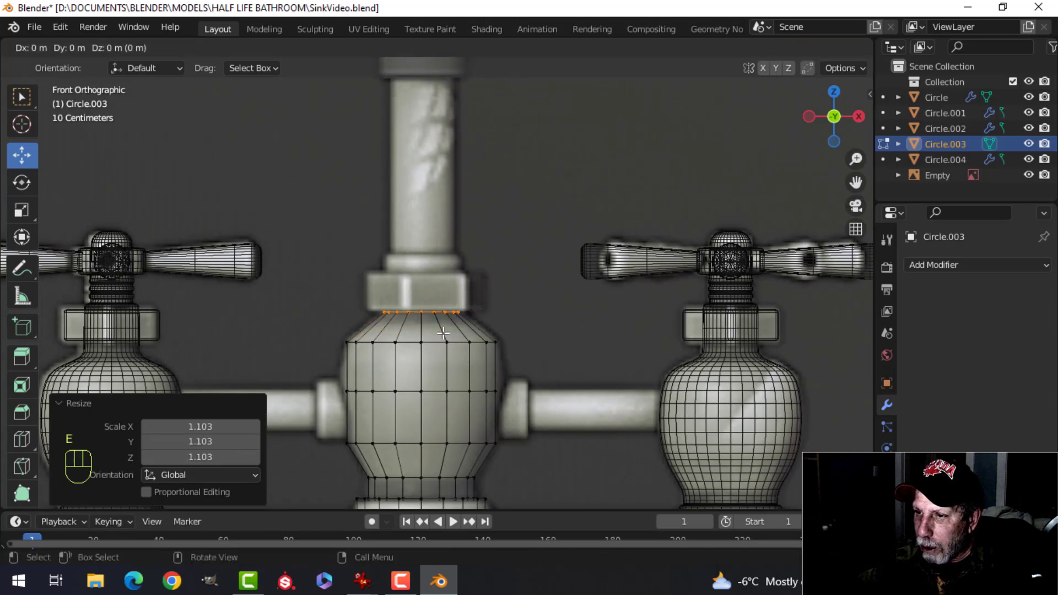
{"action": "left_click", "coordinate": [441, 286]}
{"action": "left_click_drag", "start_coordinate": [422, 263], "coordinate": [428, 208]}
{"action": "middle_click_drag", "start_coordinate": [428, 207], "coordinate": [478, 273]}
{"action": "scroll", "coordinate": [512, 280], "scroll_direction": "up", "scroll_amount": 2}
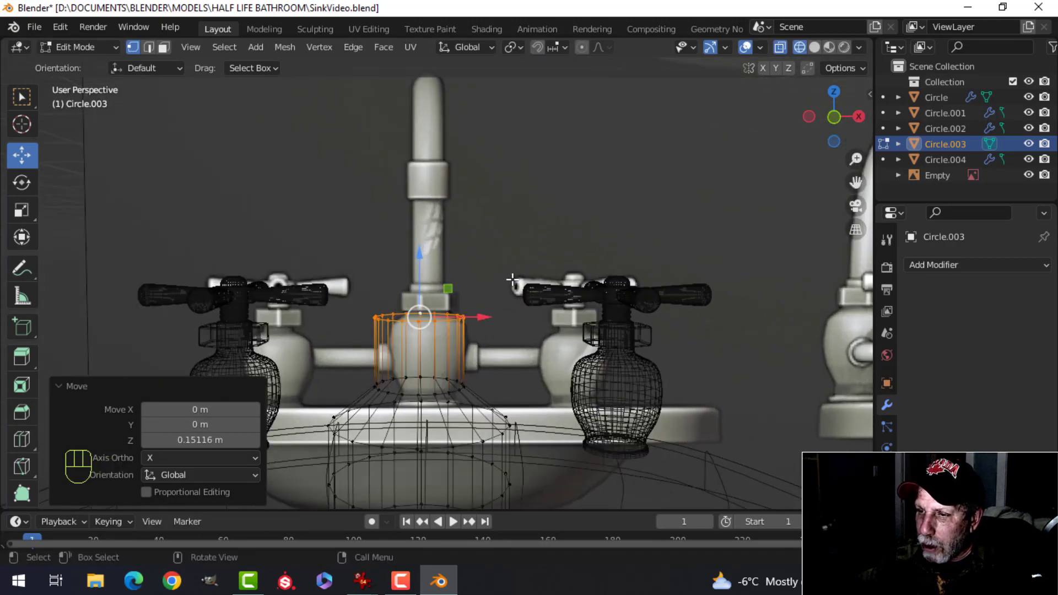
- Extrude the upper neck's top edge loop inward, scaling it to about 0.74 to form a flat rim
{"action": "scroll", "coordinate": [508, 291], "scroll_direction": "up", "scroll_amount": 2}
{"action": "key", "text": "e"}
{"action": "left_click", "coordinate": [508, 291]}
{"action": "key", "text": "s"}
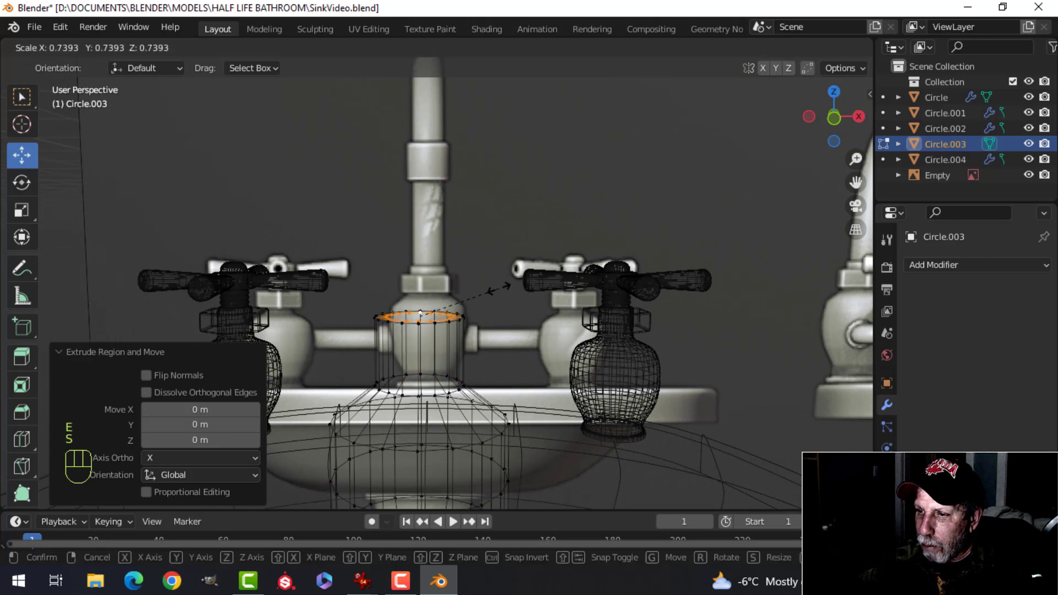
{"action": "left_click", "coordinate": [500, 287]}
- Switch to solid shading and bevel the upper neck's outer rim edge loop by about 0.009 m
{"action": "key", "text": "z"}
{"action": "left_click", "coordinate": [620, 289]}
{"action": "mouse_move", "coordinate": [620, 290]}
{"action": "middle_mouse_down"}
{"action": "mouse_move", "coordinate": [534, 335]}
{"action": "mouse_move", "coordinate": [518, 373]}
{"action": "mouse_move", "coordinate": [527, 330]}
{"action": "middle_mouse_up"}
{"action": "middle_click_drag", "start_coordinate": [526, 330], "coordinate": [490, 336]}
{"action": "key", "text": "alt+a"}
{"action": "scroll", "coordinate": [490, 336], "scroll_direction": "up", "scroll_amount": 2}
{"action": "key", "text": "2"}
{"action": "left_click", "coordinate": [467, 297], "text": "alt+shift"}
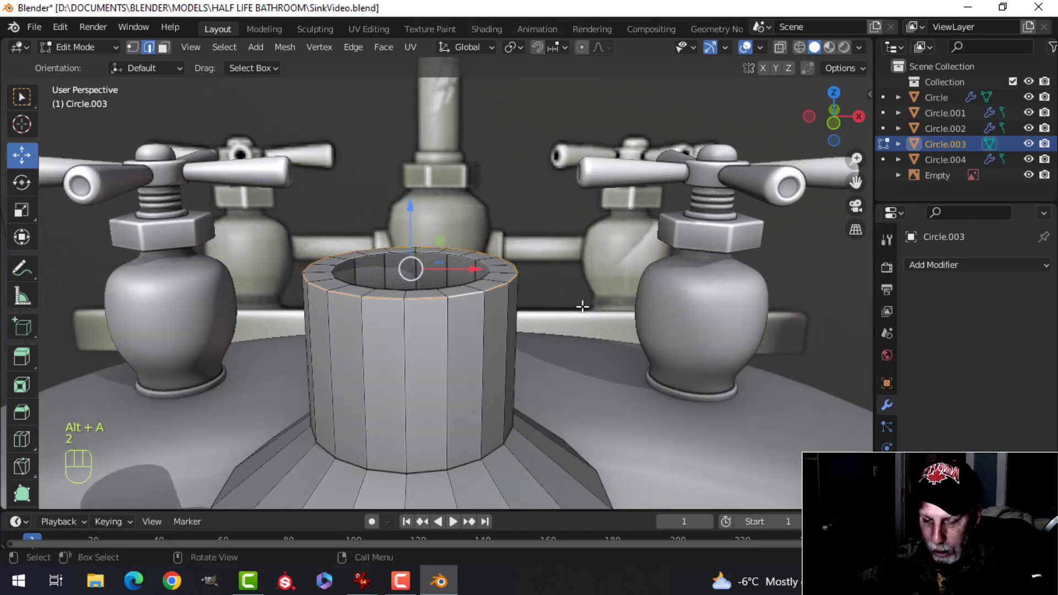
{"action": "key", "text": "ctrl+b"}
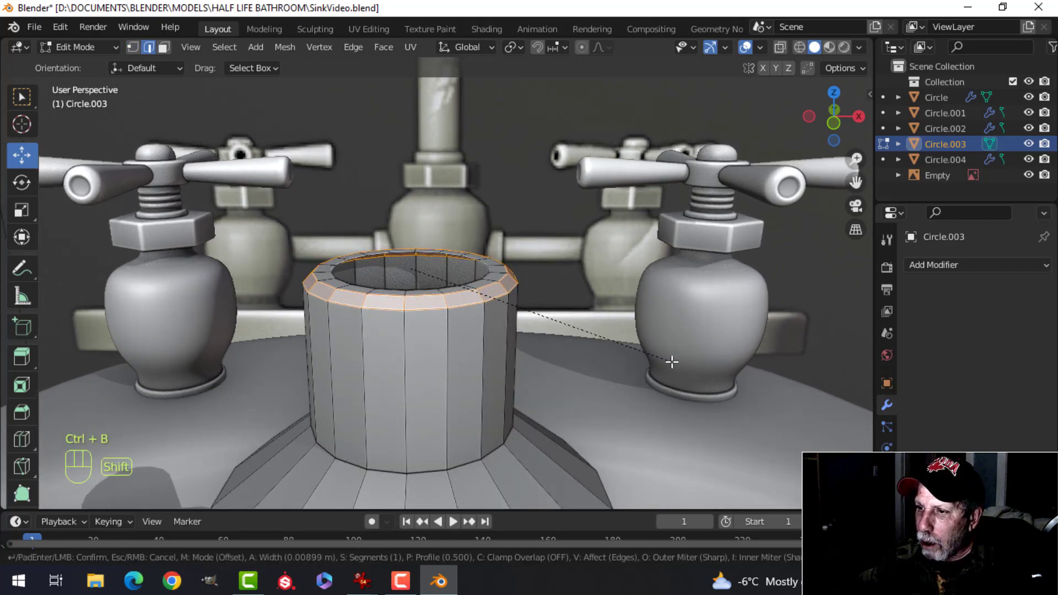
{"action": "left_click", "coordinate": [670, 365]}
{"action": "key", "text": "alt+a"}
- Bevel the edge loop where the upper neck meets the shoulder, using two segments
{"action": "middle_click_drag", "start_coordinate": [669, 366], "coordinate": [497, 343]}
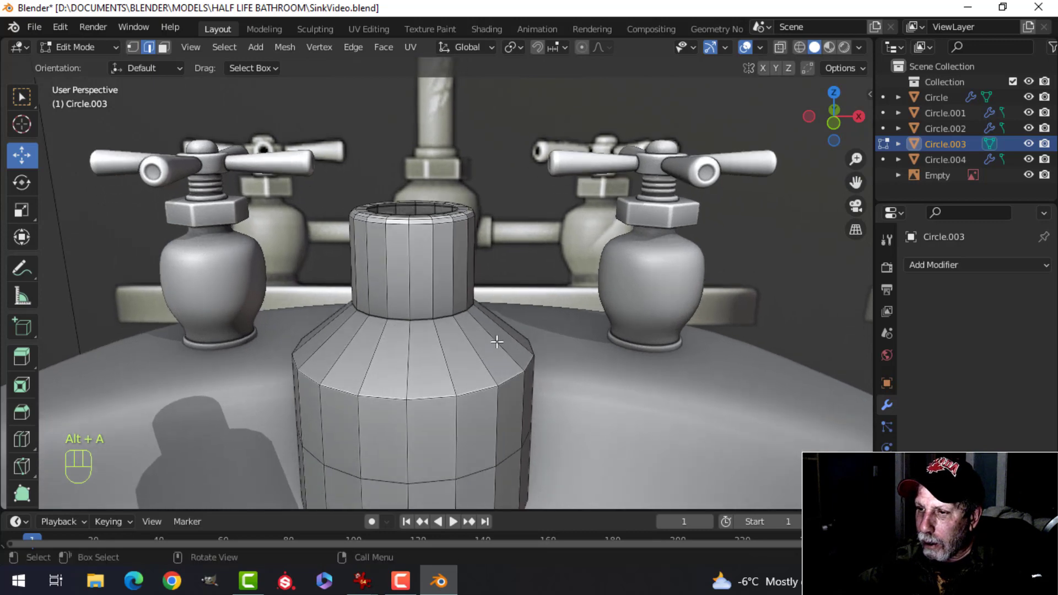
{"action": "left_click", "coordinate": [447, 316], "text": "alt+shift"}
{"action": "key", "text": "ctrl+b"}
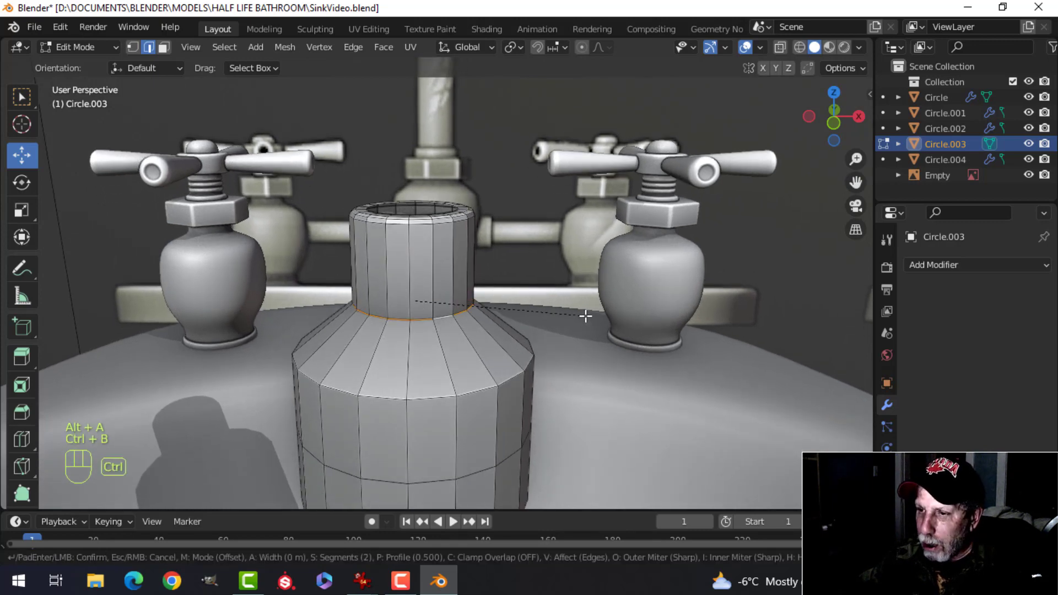
{"action": "left_click", "coordinate": [604, 324]}
{"action": "key", "text": "alt+a"}
- Add a level 1 Subdivision Surface modifier to the centre body and shade it smooth
{"action": "scroll", "coordinate": [560, 389], "scroll_direction": "down", "scroll_amount": 4}
{"action": "middle_click_drag", "start_coordinate": [557, 388], "coordinate": [498, 289], "text": "shift"}
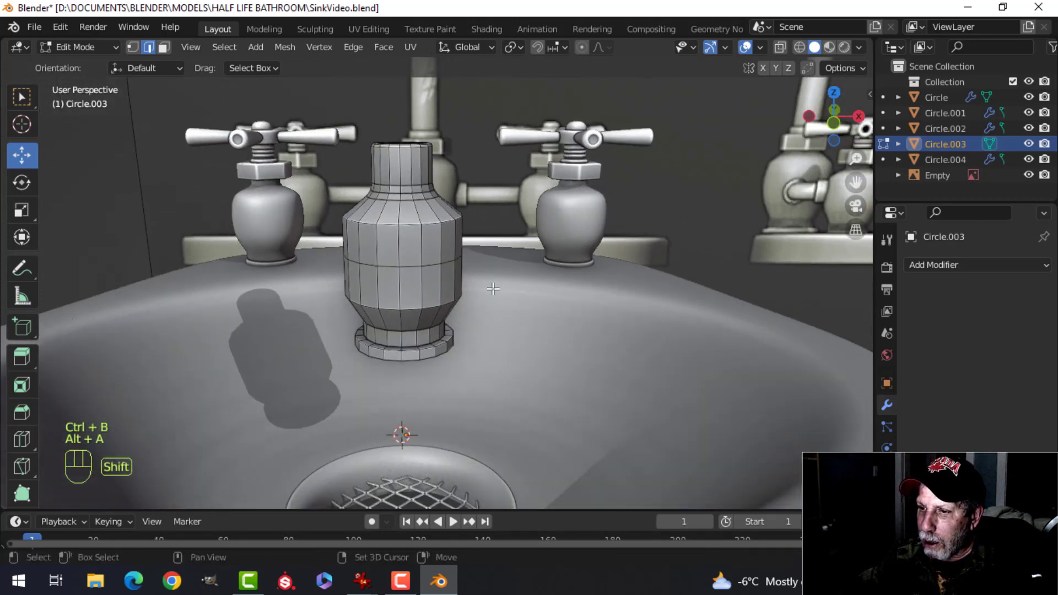
{"action": "middle_click_drag", "start_coordinate": [474, 375], "coordinate": [494, 302]}
{"action": "scroll", "coordinate": [461, 326], "scroll_direction": "up", "scroll_amount": 3}
{"action": "key", "text": "Tab"}
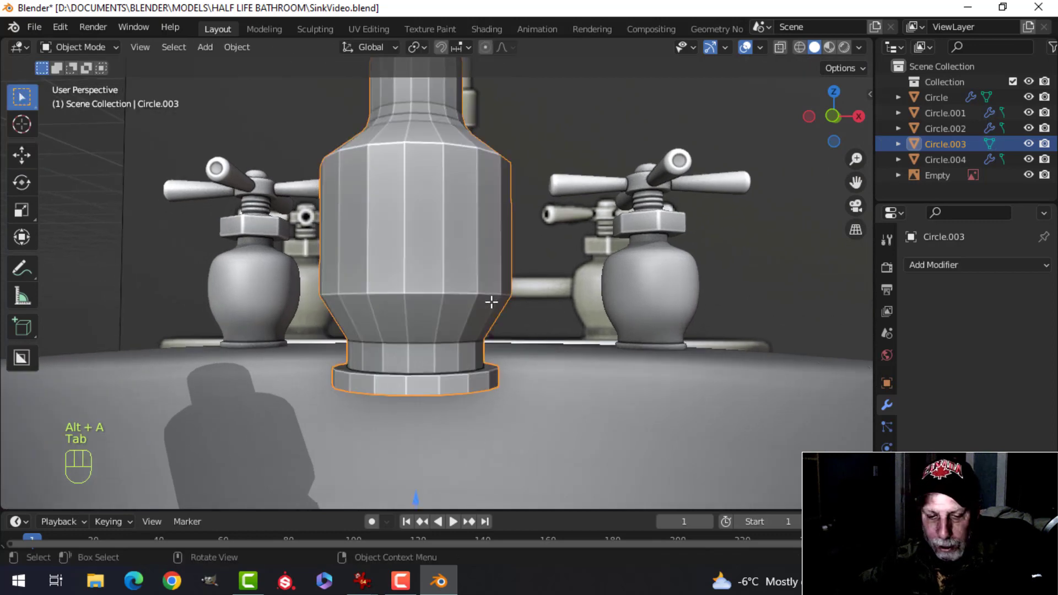
{"action": "key", "text": "ctrl+1"}
{"action": "right_click", "coordinate": [408, 222]}
{"action": "left_click", "coordinate": [408, 222]}
{"action": "middle_click_drag", "start_coordinate": [410, 224], "coordinate": [489, 280]}
{"action": "scroll", "coordinate": [447, 327], "scroll_direction": "up", "scroll_amount": 2}
- Bevel the base ring's upper outer edge loop by about 0.01 m with two segments
{"action": "key", "text": "Tab"}
{"action": "middle_click_drag", "start_coordinate": [512, 423], "coordinate": [593, 366]}
{"action": "key", "text": "alt+a"}
{"action": "left_click", "coordinate": [468, 359], "text": "alt+shift"}
{"action": "key", "text": "ctrl+b"}
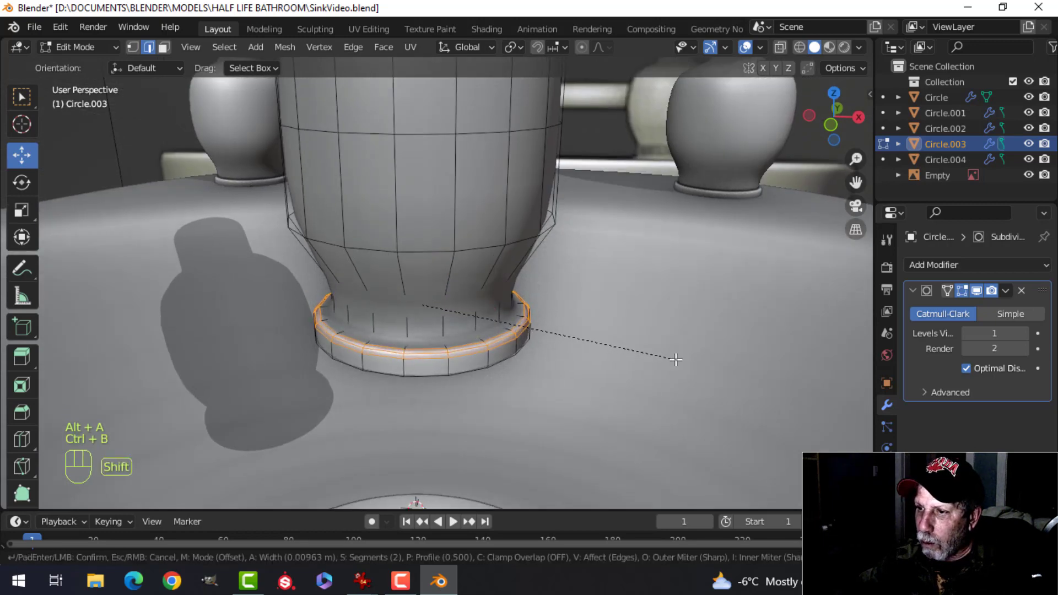
{"action": "left_click", "coordinate": [680, 359], "text": "shift"}
{"action": "middle_click_drag", "start_coordinate": [680, 359], "coordinate": [664, 335]}
- Add a loop cut around the lower neck, about midway between the base ring and the bulb
{"action": "key", "text": "alt+a"}
{"action": "key", "text": "ctrl+r"}
{"action": "left_click", "coordinate": [480, 331]}
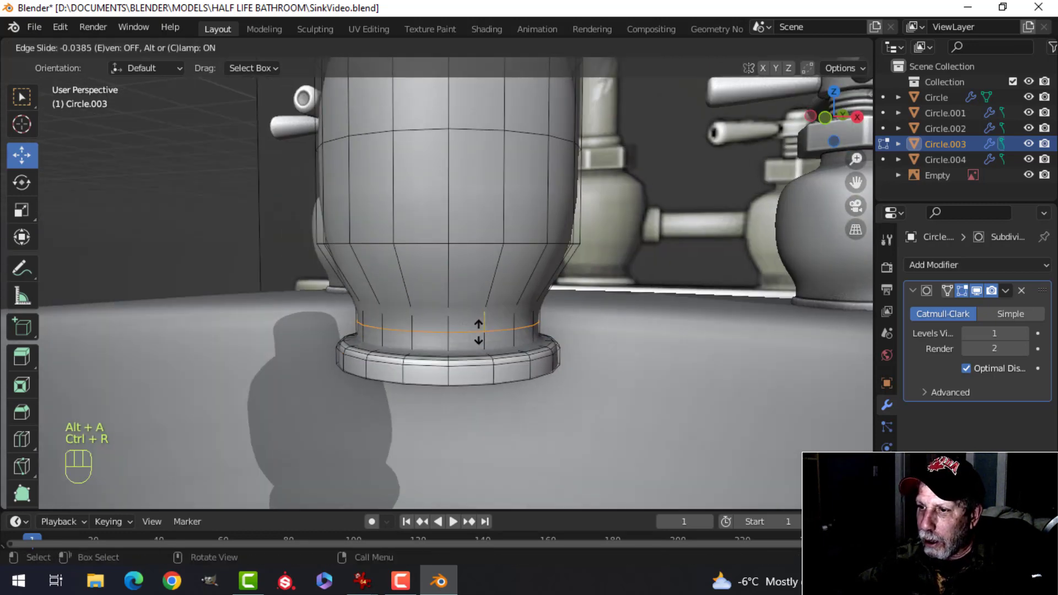
{"action": "left_click", "coordinate": [479, 326]}
{"action": "key", "text": "Tab"}
{"action": "scroll", "coordinate": [546, 309], "scroll_direction": "down", "scroll_amount": 4}
{"action": "middle_click_drag", "start_coordinate": [536, 317], "coordinate": [526, 336], "text": "shift"}
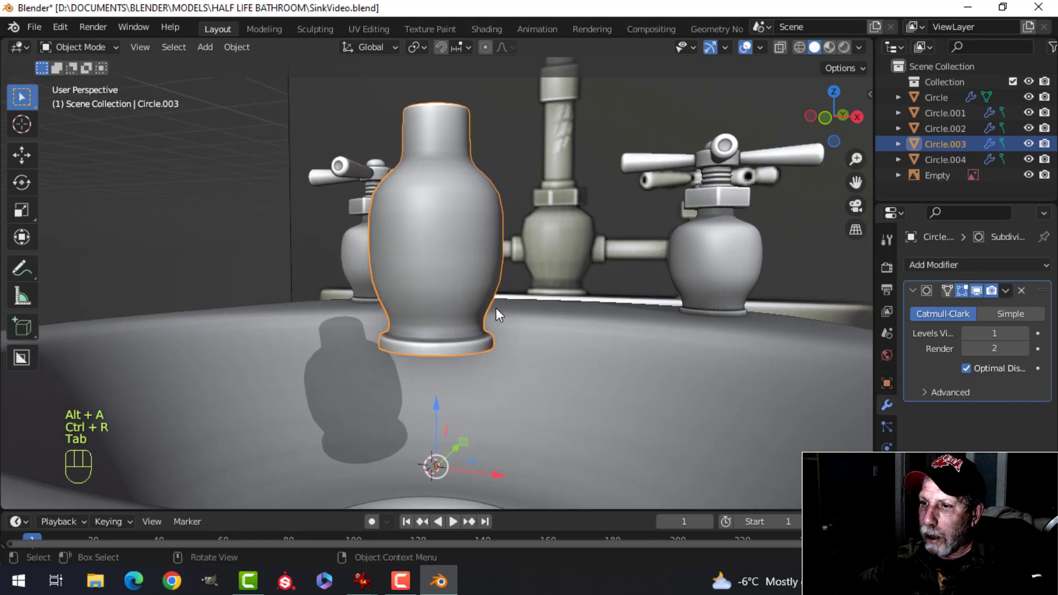
- Scale the bulb's middle edge loop outward by about 1.065 in front view to round the body against the reference
{"action": "key", "text": "Tab"}
{"action": "key", "text": "alt+a"}
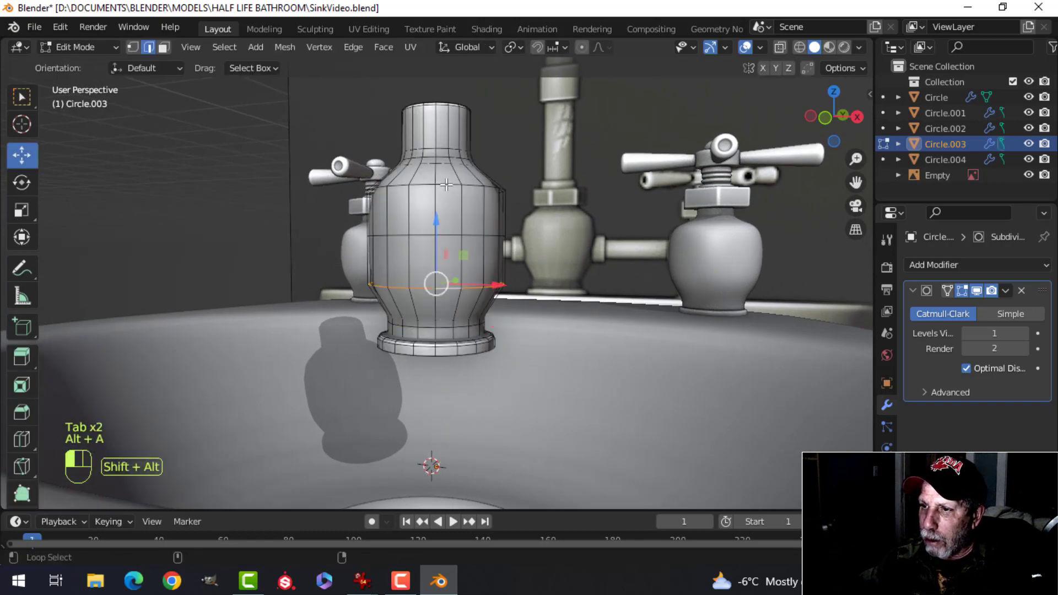
{"action": "left_click", "coordinate": [446, 184], "text": "alt+shift"}
{"action": "key", "text": "KP_1"}
{"action": "scroll", "coordinate": [540, 196], "scroll_direction": "up", "scroll_amount": 4}
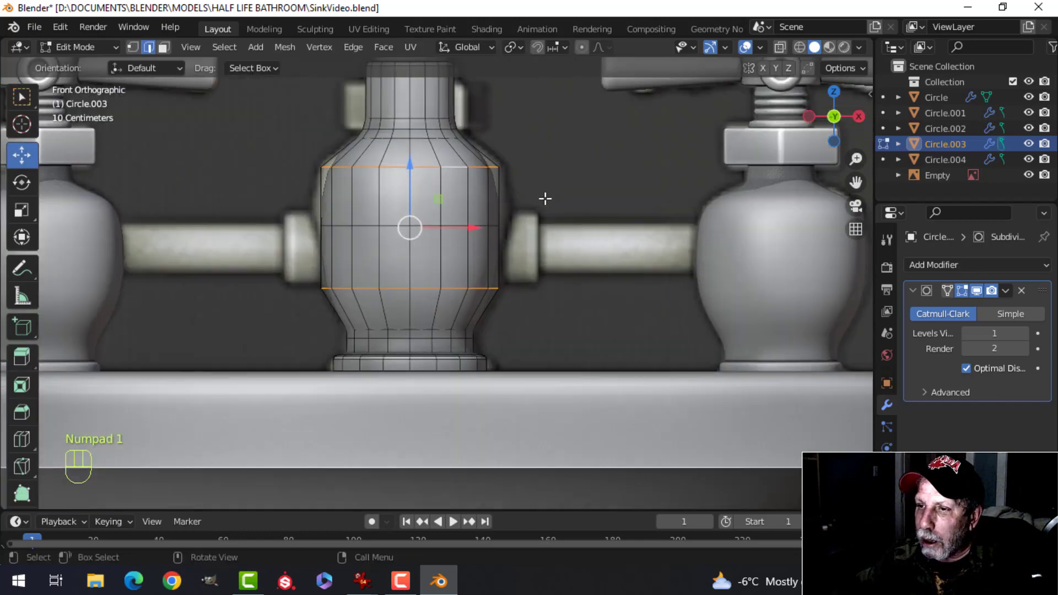
{"action": "key", "text": "alt+a"}
{"action": "left_click", "coordinate": [470, 239], "text": "alt"}
{"action": "key", "text": "s"}
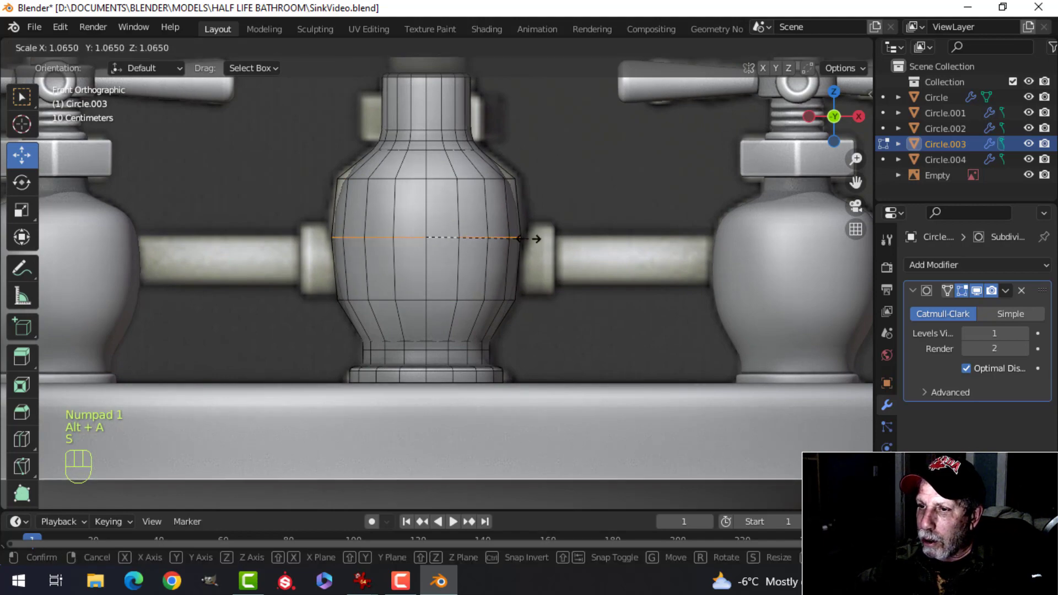
{"action": "left_click", "coordinate": [529, 240]}
{"action": "key", "text": "Tab"}
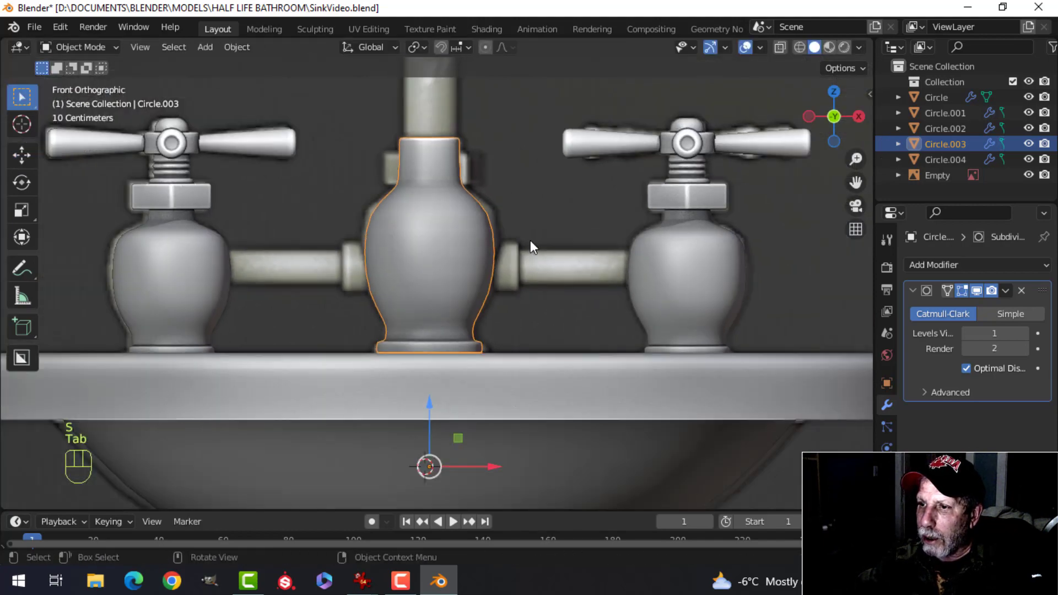
{"action": "key", "text": "alt+a"}
{"action": "middle_click_drag", "start_coordinate": [531, 240], "coordinate": [444, 302]}
{"action": "scroll", "coordinate": [442, 242], "scroll_direction": "down", "scroll_amount": 3}
{"action": "scroll", "coordinate": [478, 250], "scroll_direction": "up", "scroll_amount": 3}
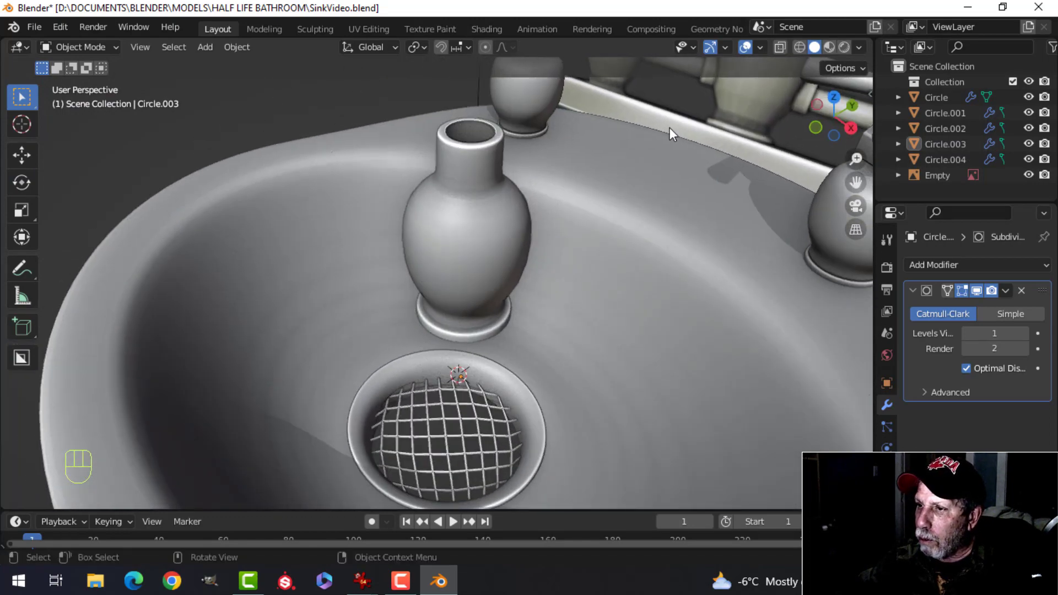
{"action": "middle_click_drag", "start_coordinate": [669, 128], "coordinate": [461, 216]}
- Move the centre body's whole mesh about 1.5 m along Y in top view onto the sink's rear ledge between the taps
{"action": "left_click", "coordinate": [460, 216]}
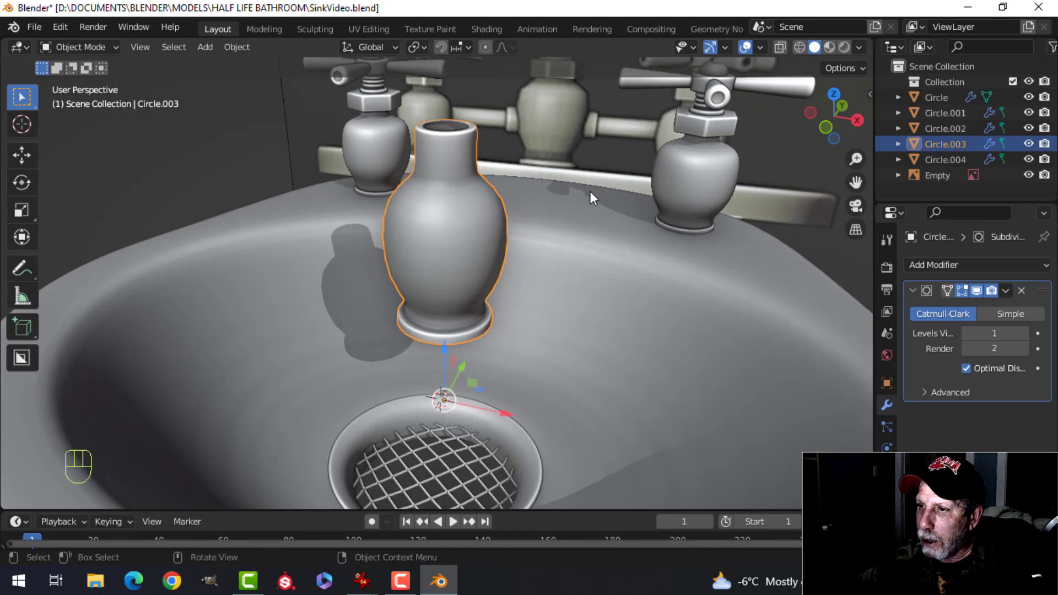
{"action": "key", "text": "KP_1"}
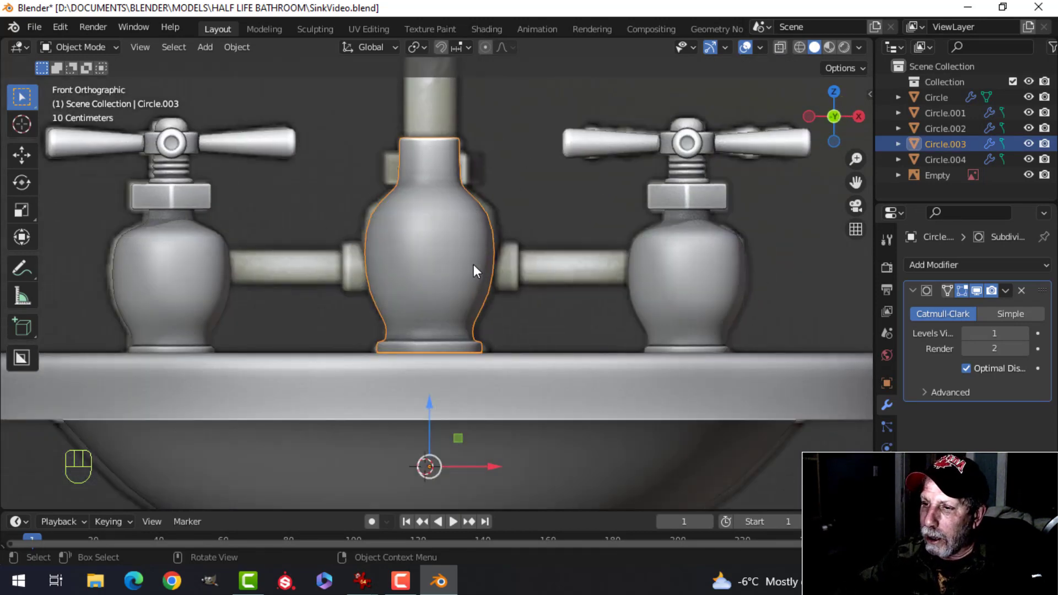
{"action": "key", "text": "KP_7"}
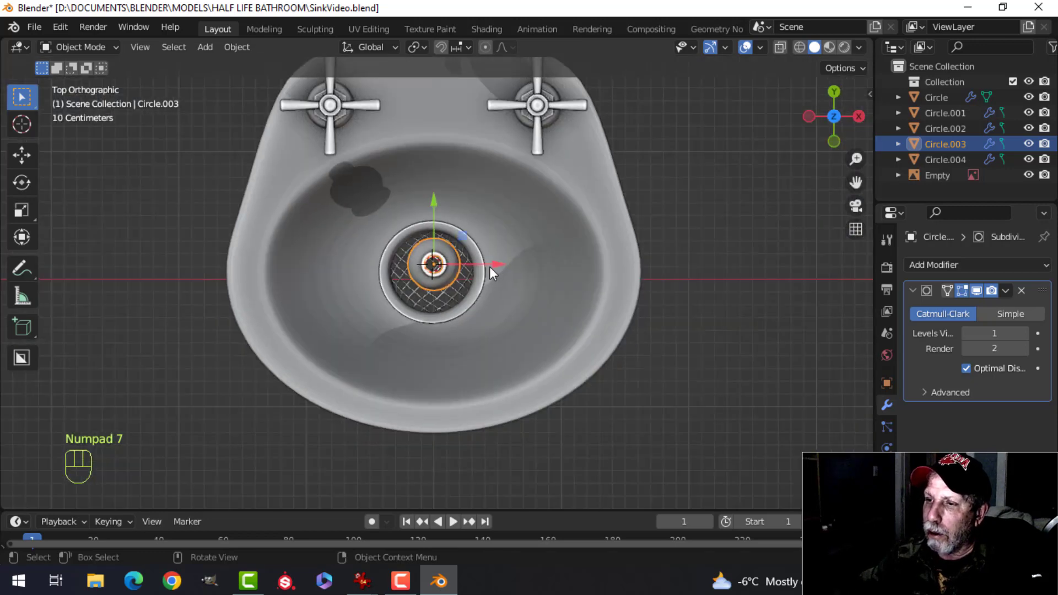
{"action": "key", "text": "Tab"}
{"action": "key", "text": "a"}
{"action": "scroll", "coordinate": [494, 248], "scroll_direction": "down", "scroll_amount": 3}
{"action": "scroll", "coordinate": [491, 233], "scroll_direction": "up", "scroll_amount": 3, "text": "shift"}
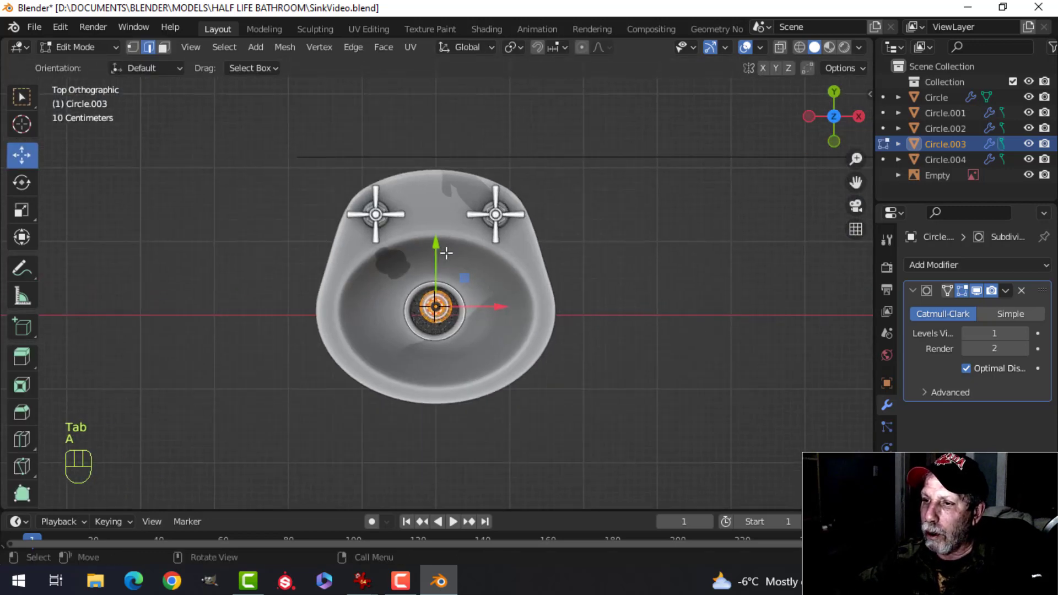
{"action": "left_click_drag", "start_coordinate": [439, 243], "coordinate": [452, 135]}
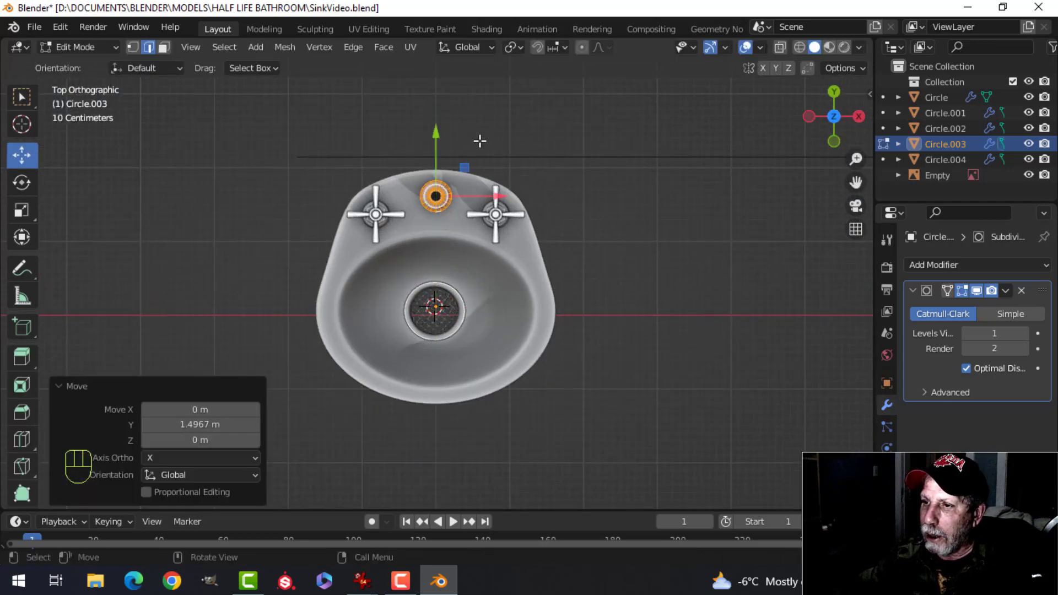
- Nudge the centre body's mesh about 0.025 m further along Y toward the sink's rear edge
{"action": "scroll", "coordinate": [510, 207], "scroll_direction": "up", "scroll_amount": 3}
{"action": "scroll", "coordinate": [517, 217], "scroll_direction": "up", "scroll_amount": 2, "text": "shift"}
{"action": "middle_click_drag", "start_coordinate": [516, 217], "coordinate": [508, 322], "text": "shift"}
{"action": "scroll", "coordinate": [500, 286], "scroll_direction": "up", "scroll_amount": 3}
{"action": "middle_click_drag", "start_coordinate": [501, 286], "coordinate": [512, 271], "text": "shift"}
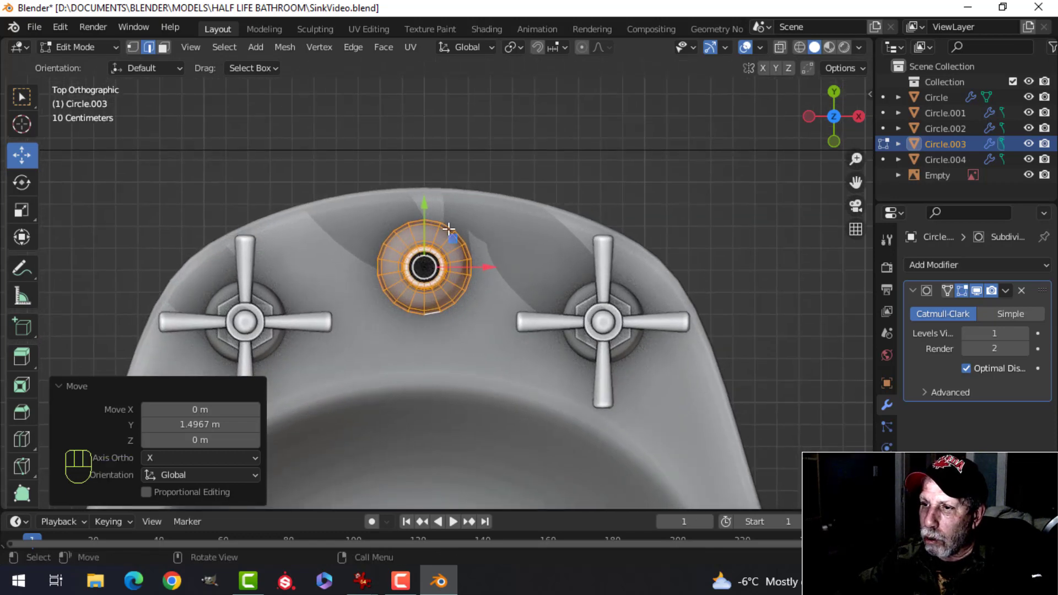
{"action": "left_click_drag", "start_coordinate": [428, 209], "coordinate": [430, 205]}
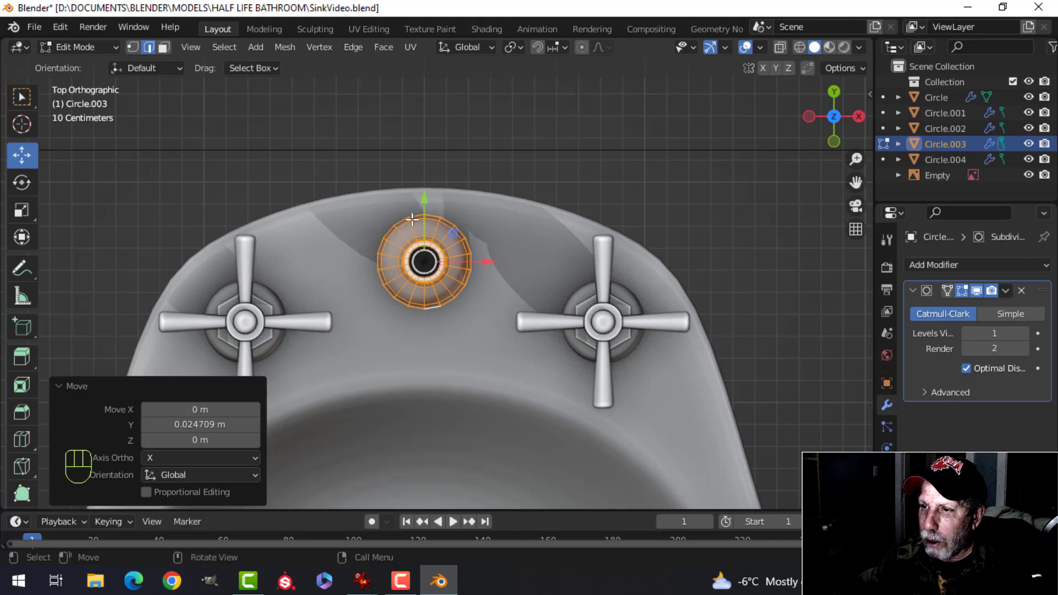
{"action": "middle_click_drag", "start_coordinate": [423, 205], "coordinate": [532, 233]}
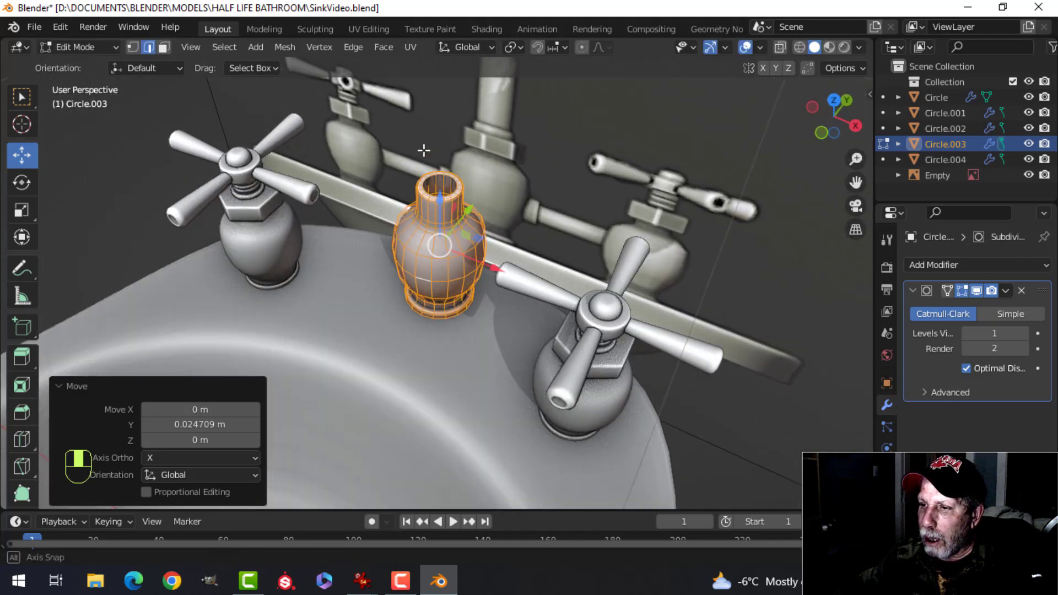
- Shift the centre body as an object another 0.04 m or so along Y, away from the basin
{"action": "key", "text": "Tab"}
{"action": "scroll", "coordinate": [585, 236], "scroll_direction": "down", "scroll_amount": 4}
{"action": "key", "text": "alt+a"}
{"action": "scroll", "coordinate": [612, 267], "scroll_direction": "down", "scroll_amount": 3}
{"action": "scroll", "coordinate": [601, 272], "scroll_direction": "down", "scroll_amount": 1}
{"action": "middle_click_drag", "start_coordinate": [687, 294], "coordinate": [624, 312], "text": "shift"}
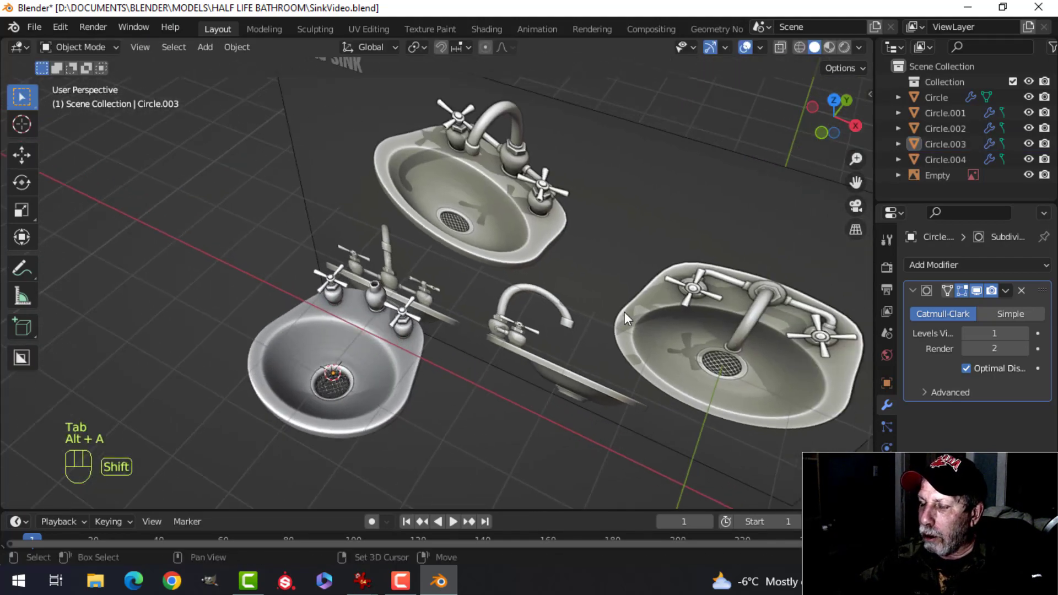
{"action": "scroll", "coordinate": [585, 327], "scroll_direction": "up", "scroll_amount": 4}
{"action": "middle_click_drag", "start_coordinate": [574, 386], "coordinate": [353, 230]}
{"action": "left_click", "coordinate": [361, 213]}
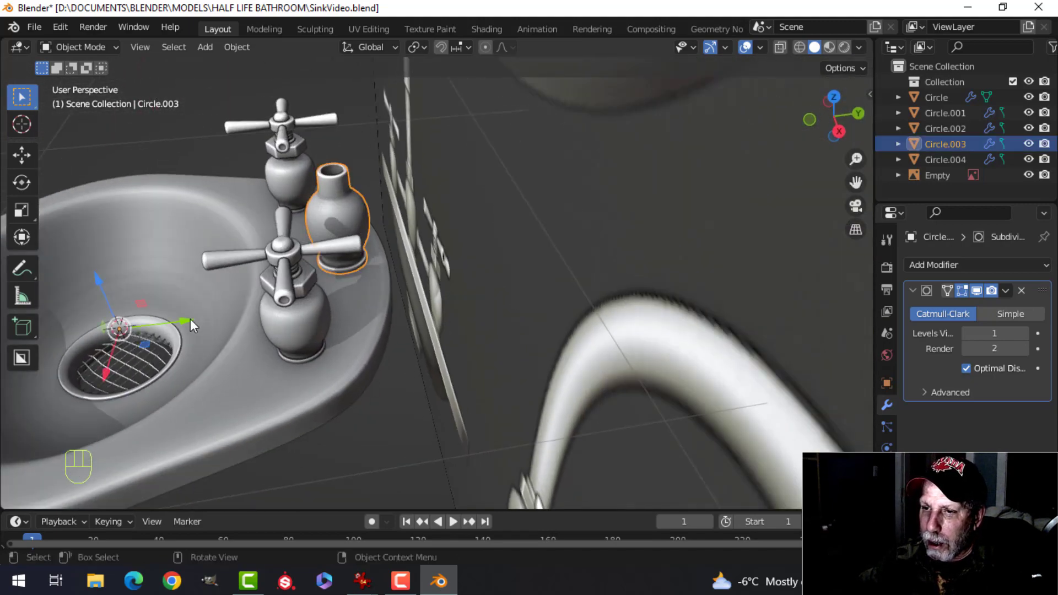
{"action": "left_click_drag", "start_coordinate": [190, 318], "coordinate": [213, 317]}
{"action": "middle_click_drag", "start_coordinate": [214, 317], "coordinate": [424, 243]}
{"action": "key", "text": "KP_1"}
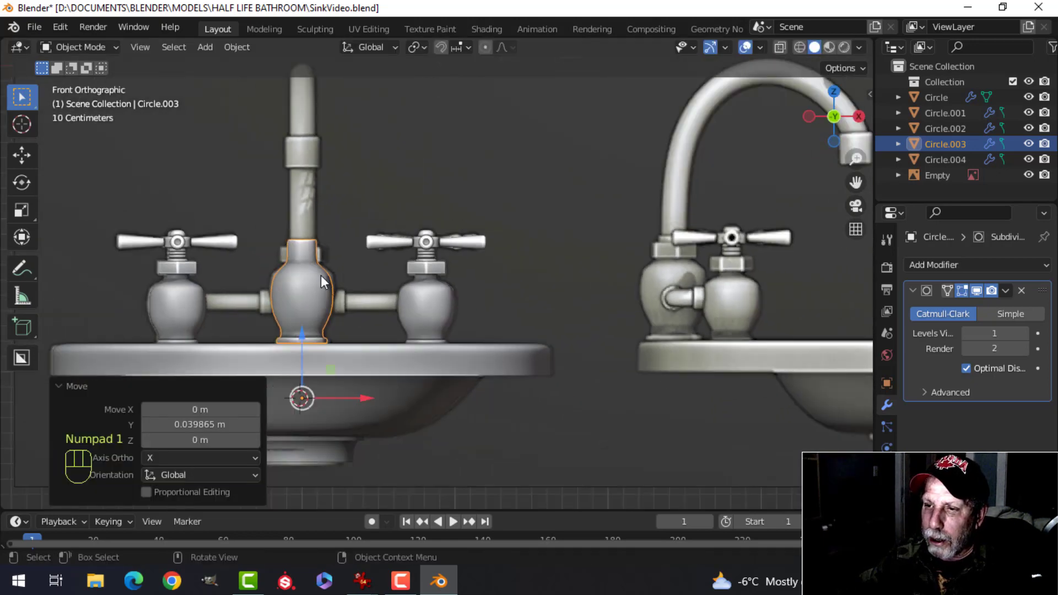
- Snap the 3D cursor to the inner edge loop at the top opening of the centre body's neck
{"action": "scroll", "coordinate": [321, 276], "scroll_direction": "up", "scroll_amount": 2}
{"action": "key", "text": "alt+a"}
{"action": "scroll", "coordinate": [276, 252], "scroll_direction": "down", "scroll_amount": 2}
{"action": "middle_click_drag", "start_coordinate": [282, 248], "coordinate": [415, 342], "text": "shift"}
{"action": "scroll", "coordinate": [365, 281], "scroll_direction": "up", "scroll_amount": 3}
{"action": "left_click", "coordinate": [386, 304]}
{"action": "key", "text": "Tab"}
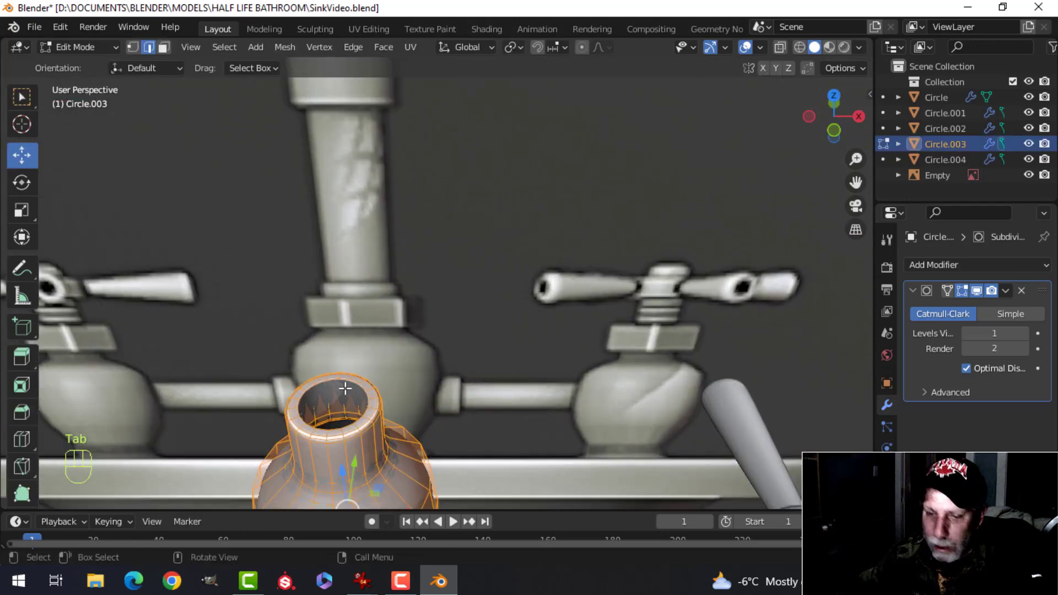
{"action": "key", "text": "alt+a"}
{"action": "left_click", "coordinate": [332, 428], "text": "alt"}
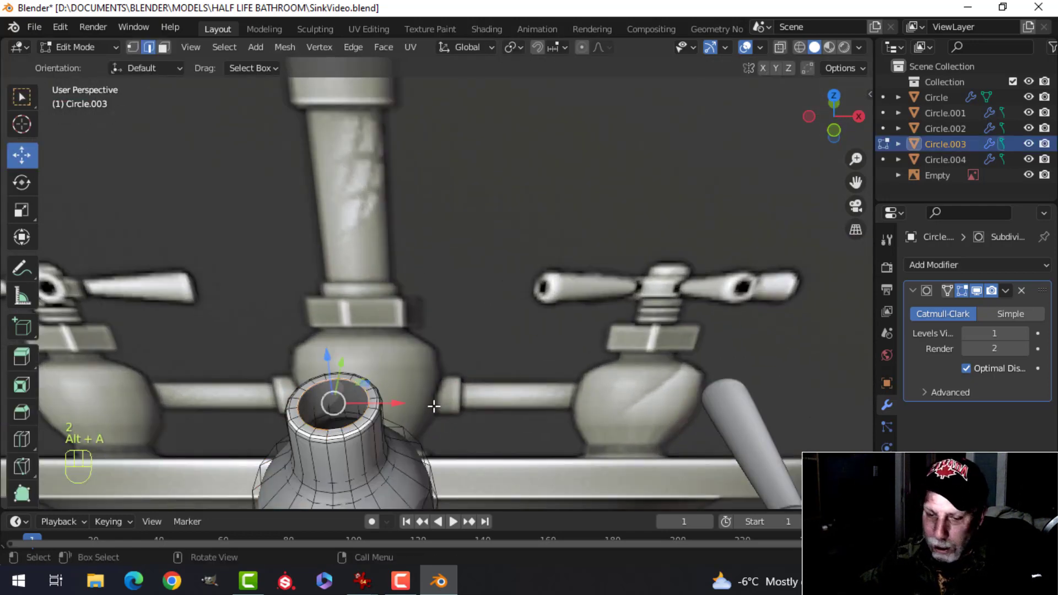
{"action": "key", "text": "shift+s"}
{"action": "left_click", "coordinate": [440, 483]}
{"action": "key", "text": "Tab"}
{"action": "scroll", "coordinate": [426, 364], "scroll_direction": "down", "scroll_amount": 5}
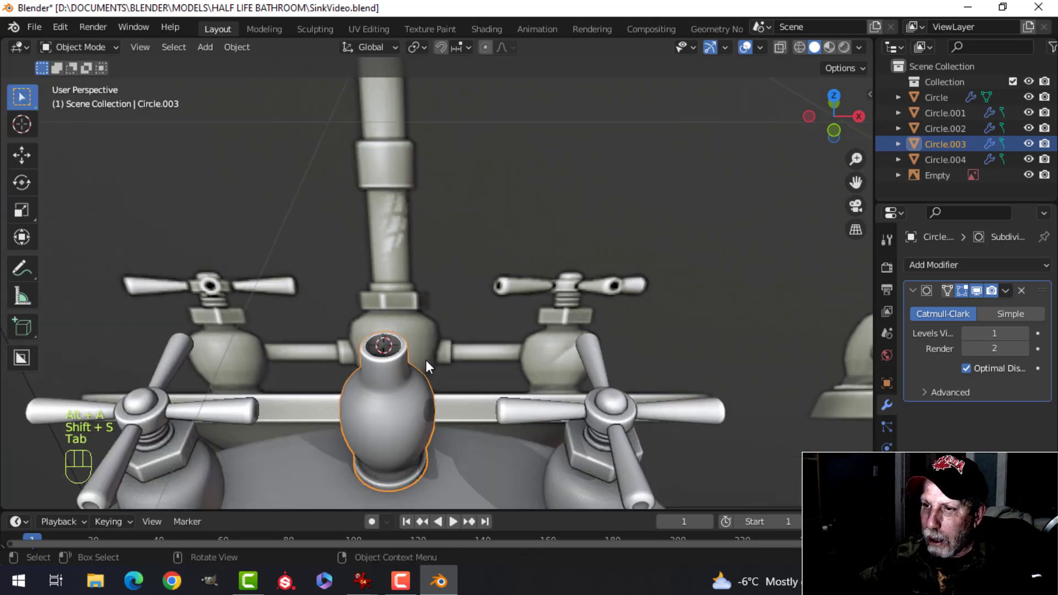
- Add a NURBS path curve at the 3D cursor above the centre body
{"action": "middle_click_drag", "start_coordinate": [429, 306], "coordinate": [478, 332], "text": "shift"}
{"action": "middle_click_drag", "start_coordinate": [455, 258], "coordinate": [479, 293]}
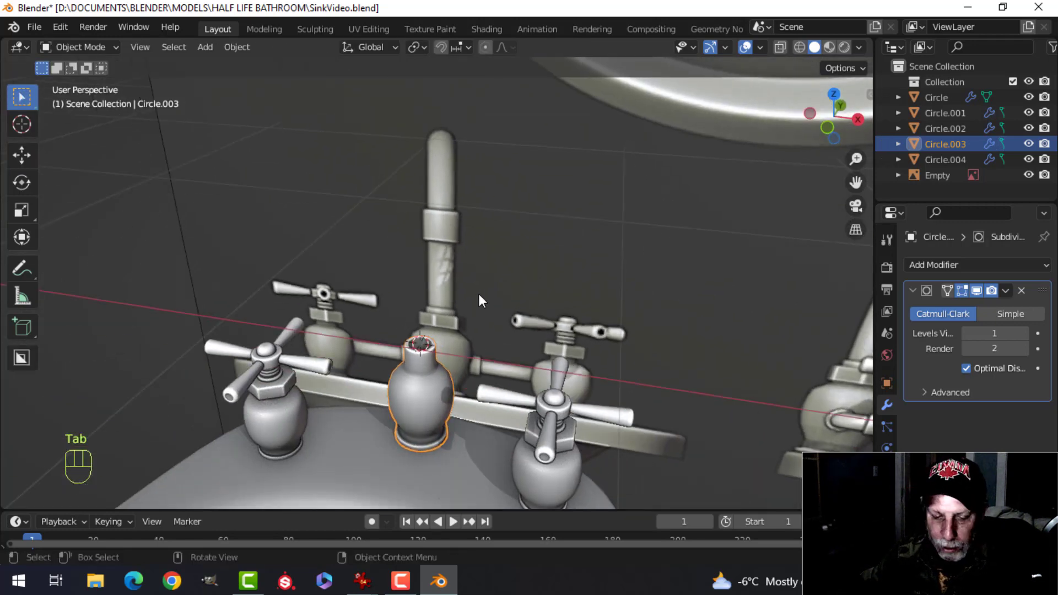
{"action": "key", "text": "shift+a"}
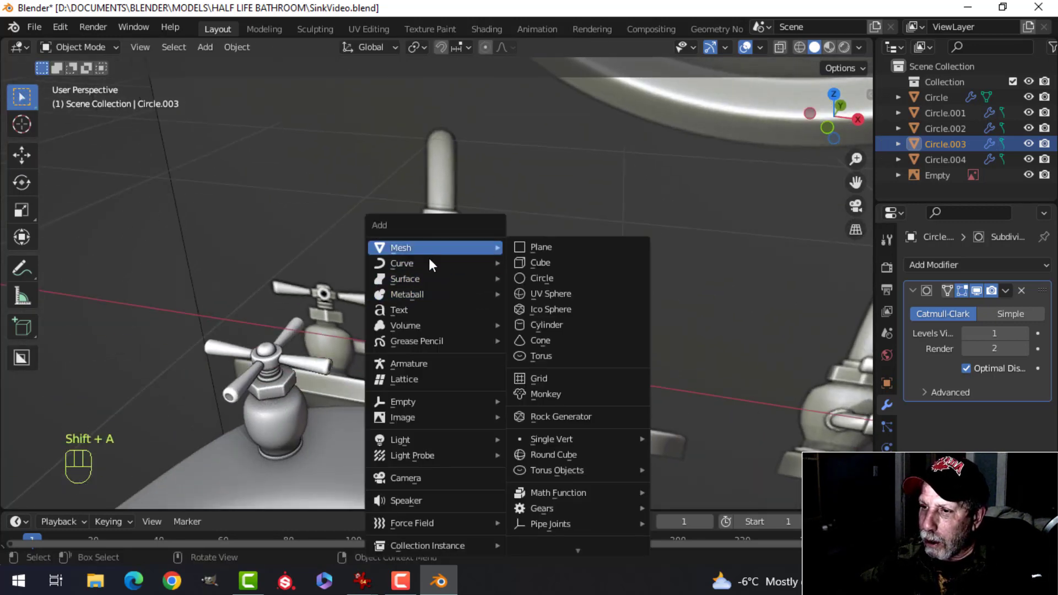
{"action": "mouse_move", "coordinate": [429, 261]}
{"action": "left_click", "coordinate": [573, 331]}
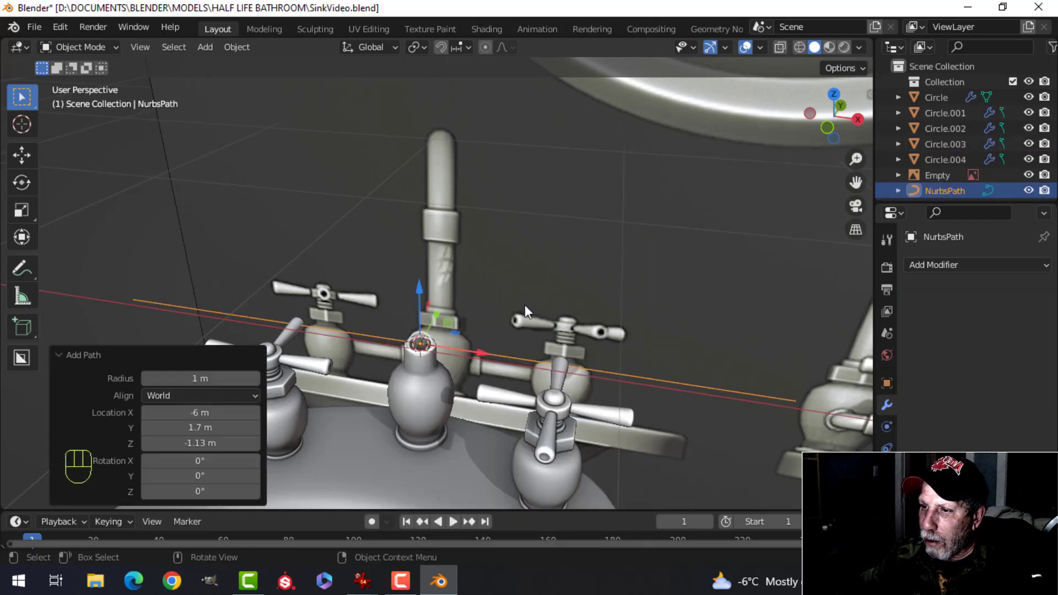
{"action": "scroll", "coordinate": [524, 306], "scroll_direction": "down", "scroll_amount": 3}
- Rotate all the path's points 90° about the Y axis so the curve stands vertically
{"action": "key", "text": "Tab"}
{"action": "scroll", "coordinate": [524, 306], "scroll_direction": "up", "scroll_amount": 4}
{"action": "key", "text": "r"}
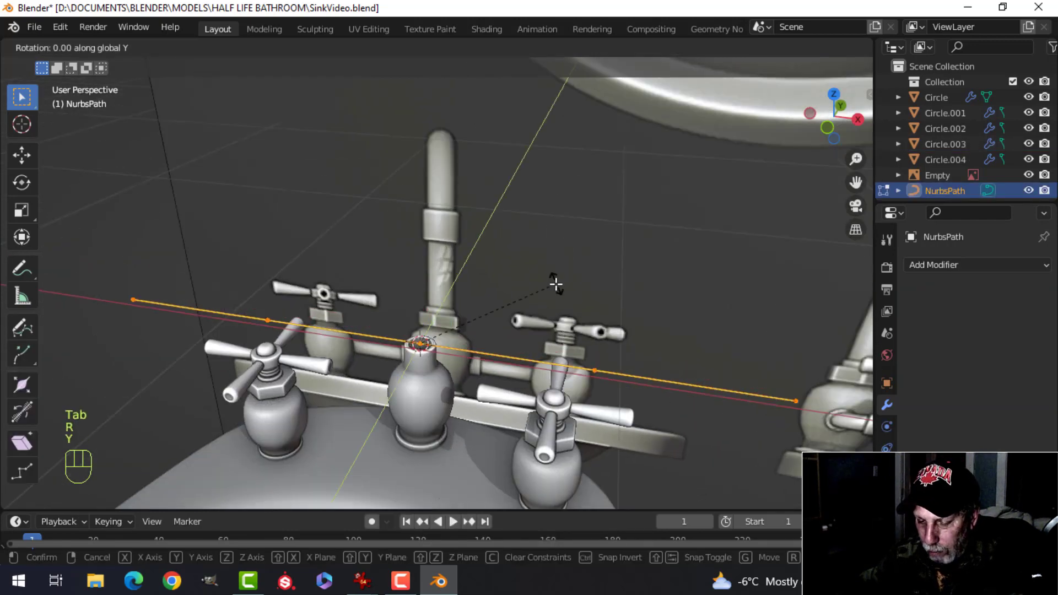
{"action": "key", "text": "y"}
{"action": "key", "text": "9"}
{"action": "key", "text": "0"}
{"action": "left_click", "coordinate": [619, 288]}
- Scale the vertical path's points down to about 0.245 and compare it with the reference spout in front view
{"action": "key", "text": "s"}
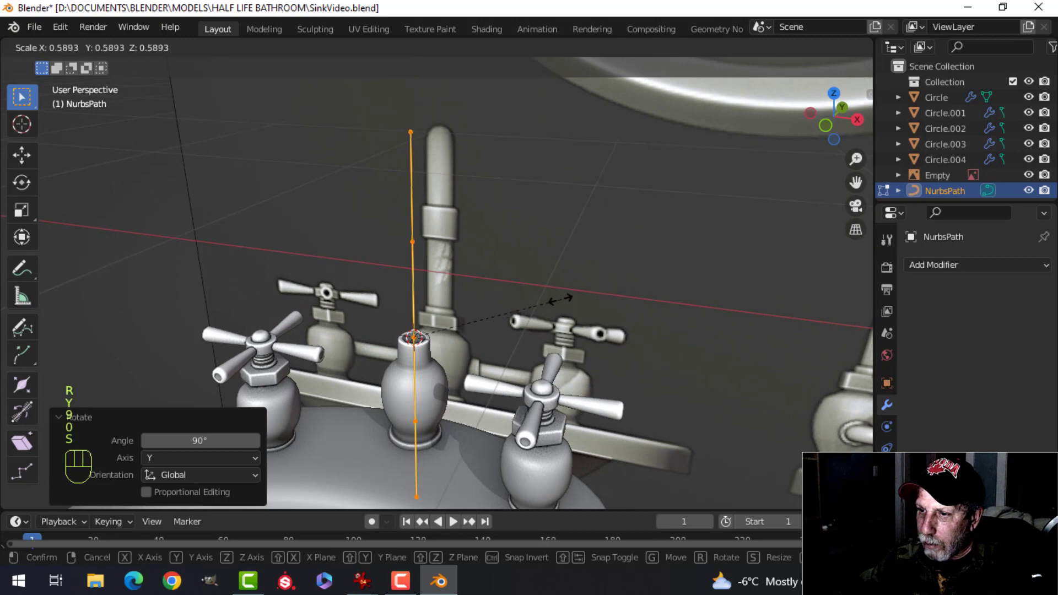
{"action": "left_click", "coordinate": [473, 309]}
{"action": "key", "text": "KP_1"}
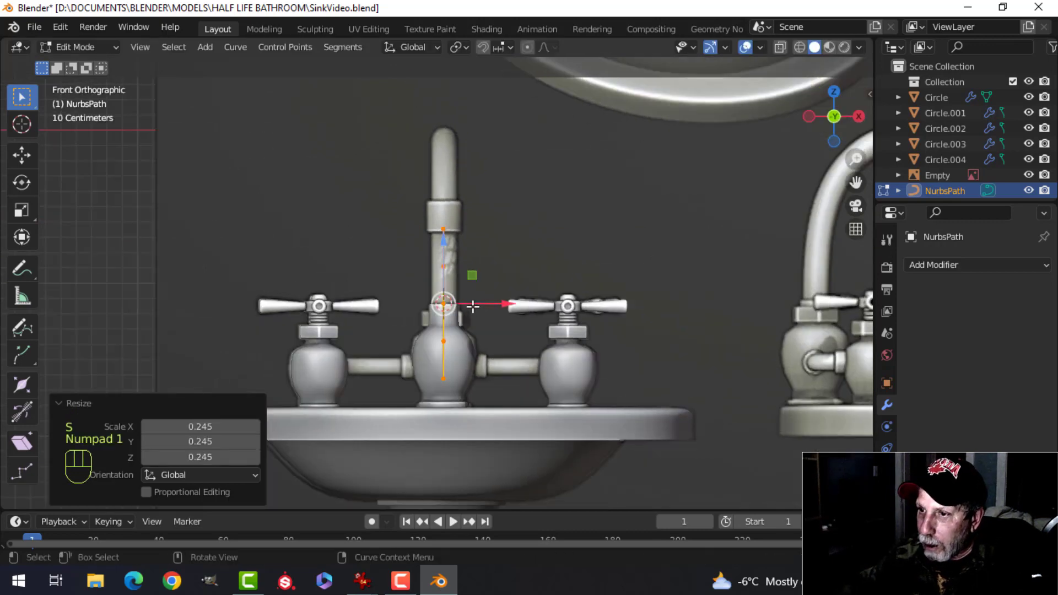
{"action": "scroll", "coordinate": [457, 305], "scroll_direction": "up", "scroll_amount": 3}
{"action": "scroll", "coordinate": [433, 289], "scroll_direction": "down", "scroll_amount": 3}
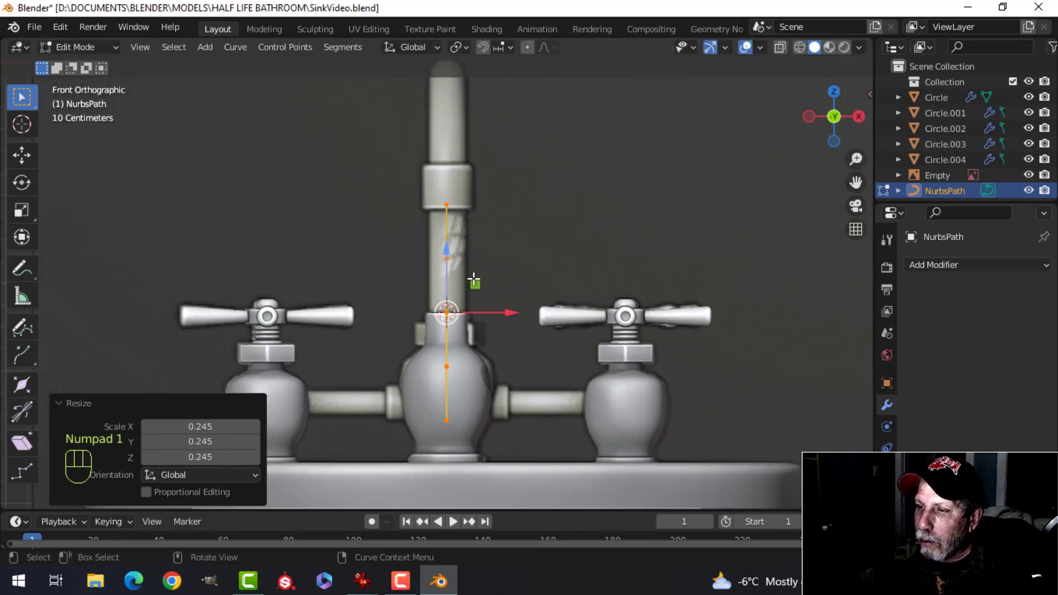
- Fit the path to the reference spout's height: raise it about 0.58 m, scale it by 1.233 and lower it about 0.03 m
{"action": "left_click_drag", "start_coordinate": [448, 252], "coordinate": [459, 136]}
{"action": "key", "text": "s"}
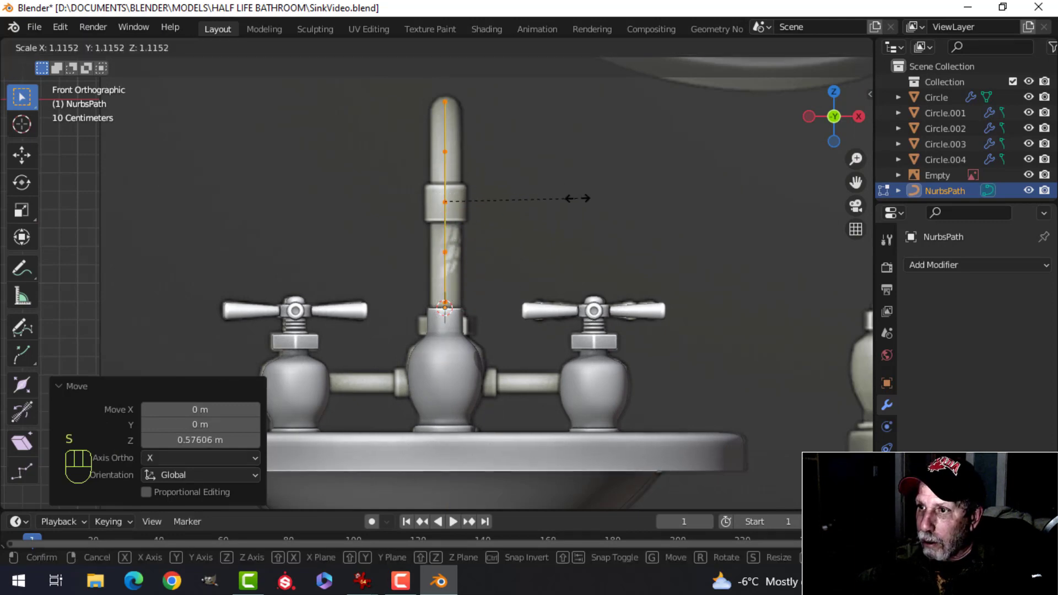
{"action": "left_click", "coordinate": [591, 199]}
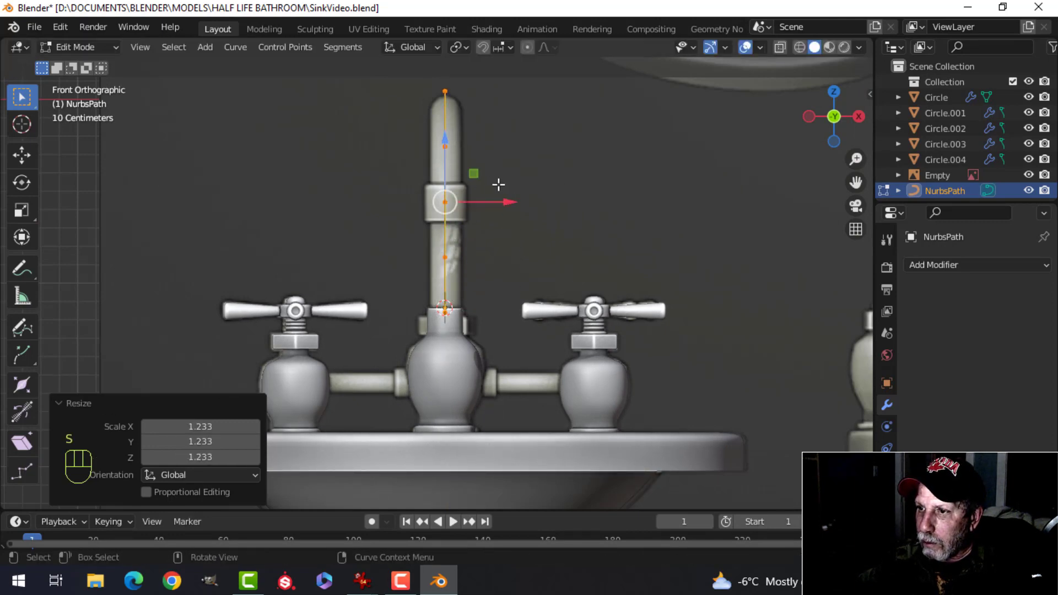
{"action": "left_click_drag", "start_coordinate": [446, 140], "coordinate": [447, 147]}
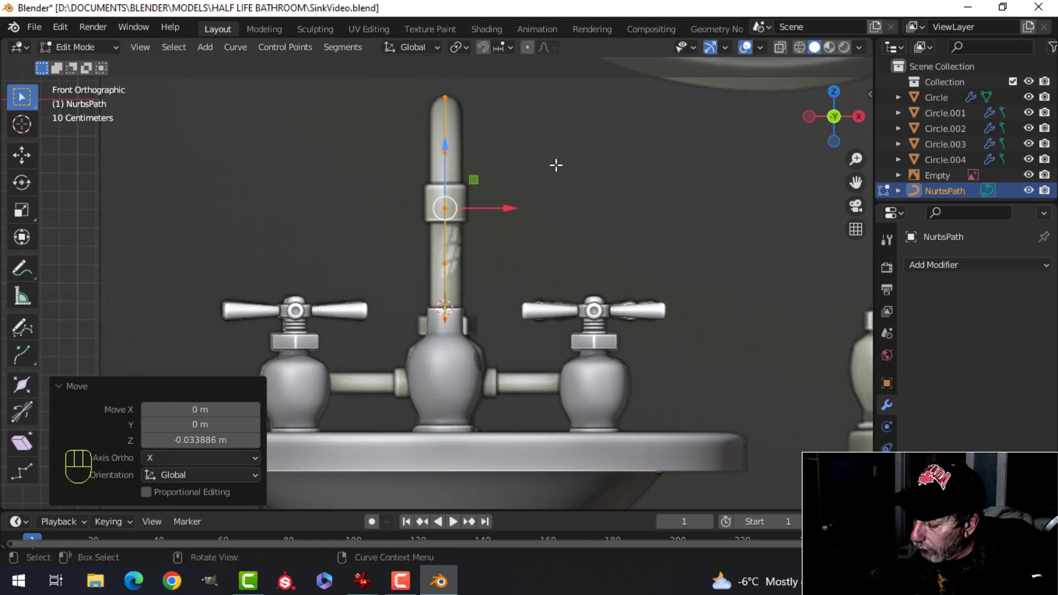
- Bend the path's upper end over the basin in side view by moving its top point forward and the next point slightly forward
{"action": "key", "text": "KP_3"}
{"action": "scroll", "coordinate": [555, 167], "scroll_direction": "down", "scroll_amount": 2}
{"action": "middle_click_drag", "start_coordinate": [491, 216], "coordinate": [534, 245], "text": "shift"}
{"action": "left_click", "coordinate": [414, 182]}
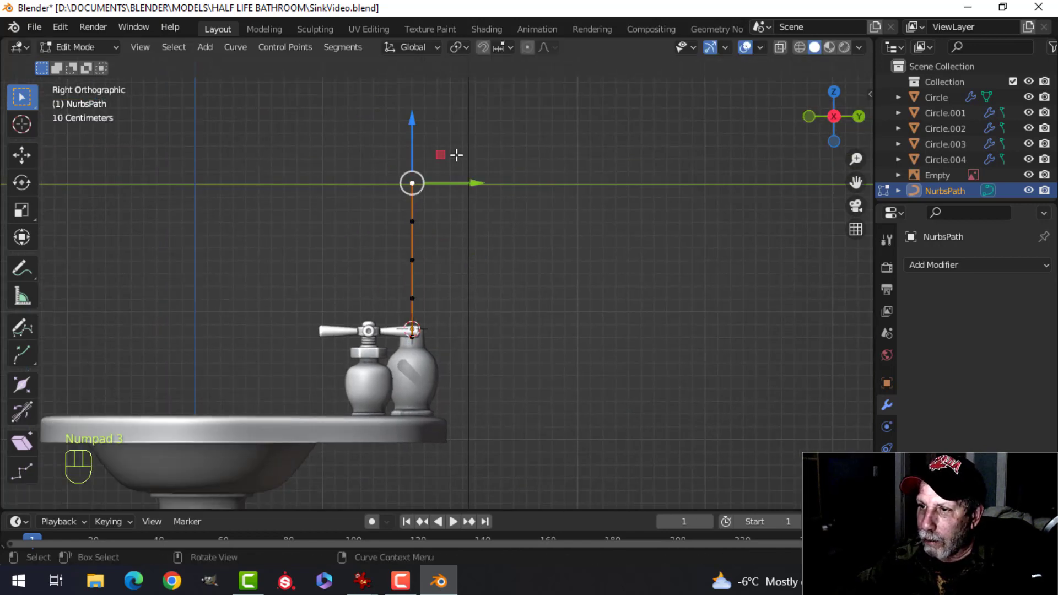
{"action": "left_click_drag", "start_coordinate": [473, 184], "coordinate": [382, 193]}
{"action": "left_click", "coordinate": [413, 221]}
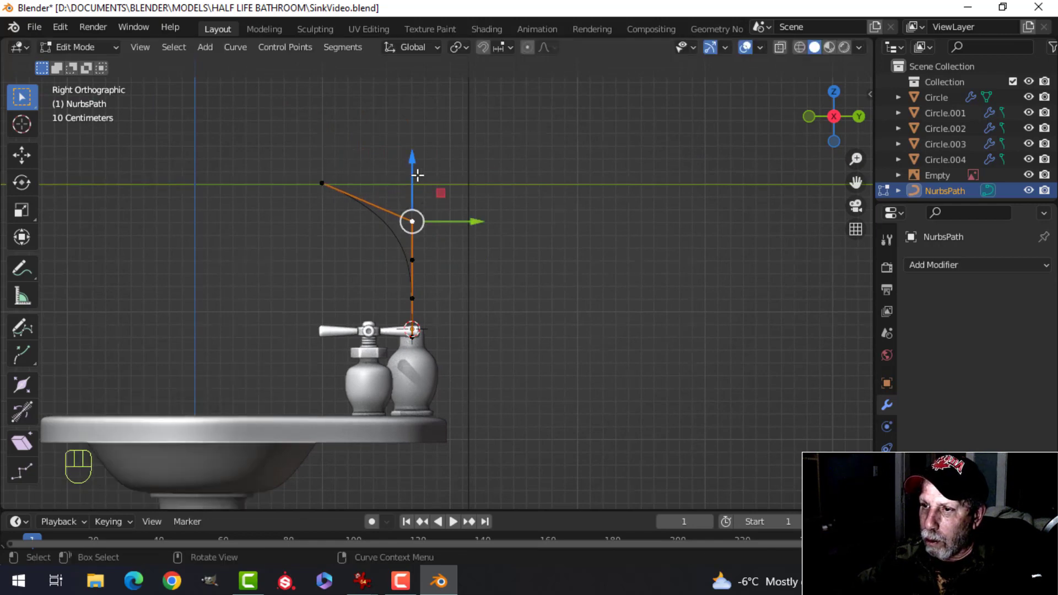
{"action": "left_click_drag", "start_coordinate": [481, 215], "coordinate": [466, 215]}
- Extrude the path's end point forward and downward over the basin to continue the spout's arch
{"action": "left_click", "coordinate": [317, 173]}
{"action": "scroll", "coordinate": [470, 191], "scroll_direction": "down", "scroll_amount": 2}
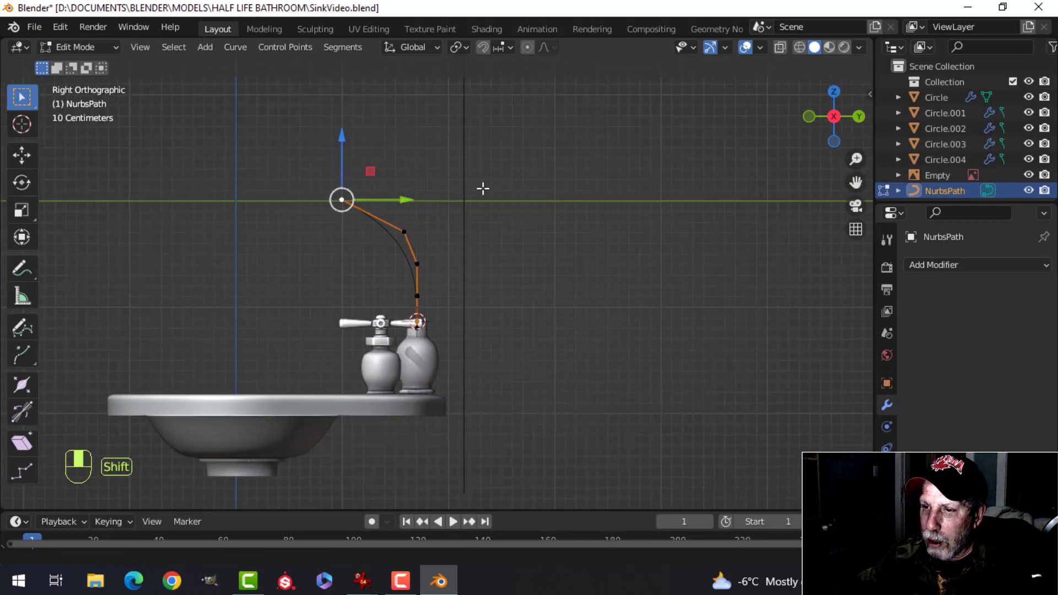
{"action": "key", "text": "e"}
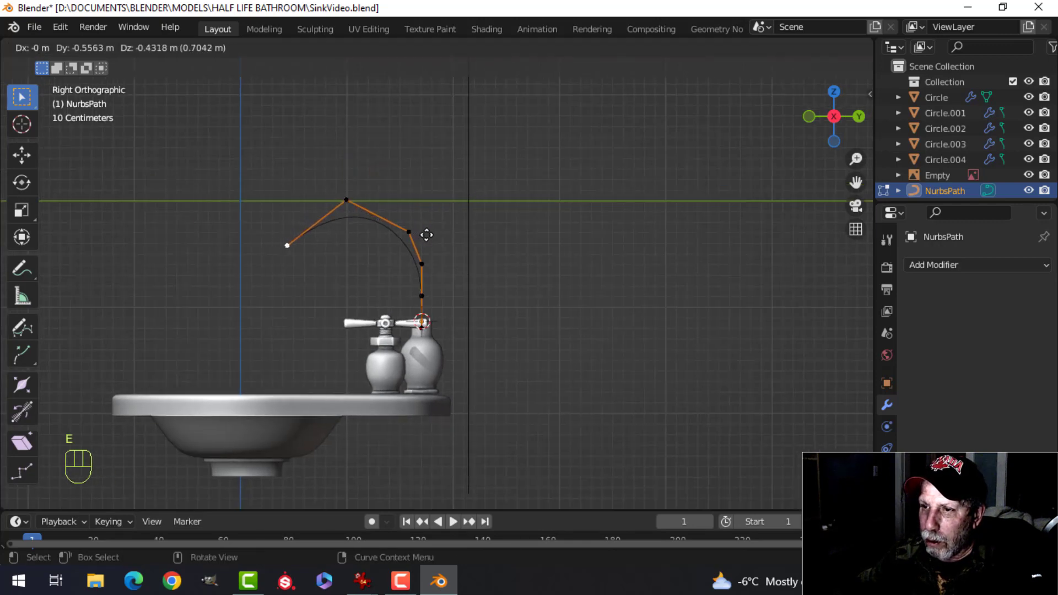
{"action": "left_click", "coordinate": [442, 241]}
{"action": "key", "text": "Tab"}
{"action": "middle_click_drag", "start_coordinate": [442, 240], "coordinate": [533, 253]}
{"action": "key", "text": "KP_1"}
{"action": "scroll", "coordinate": [534, 253], "scroll_direction": "up", "scroll_amount": 4}
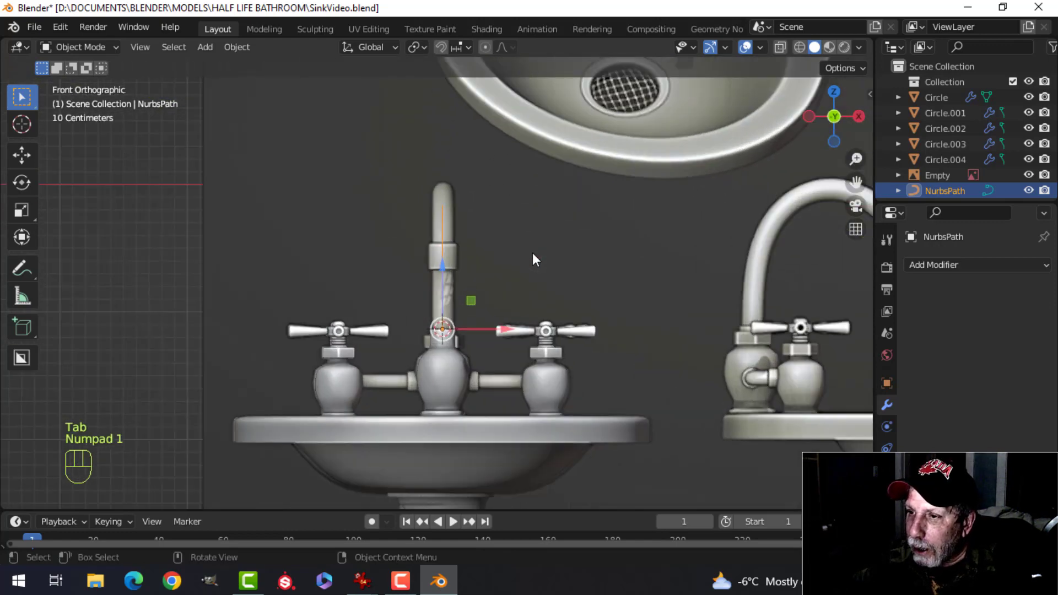
{"action": "key", "text": "Tab"}
{"action": "key", "text": "alt+a"}
{"action": "key", "text": "b"}
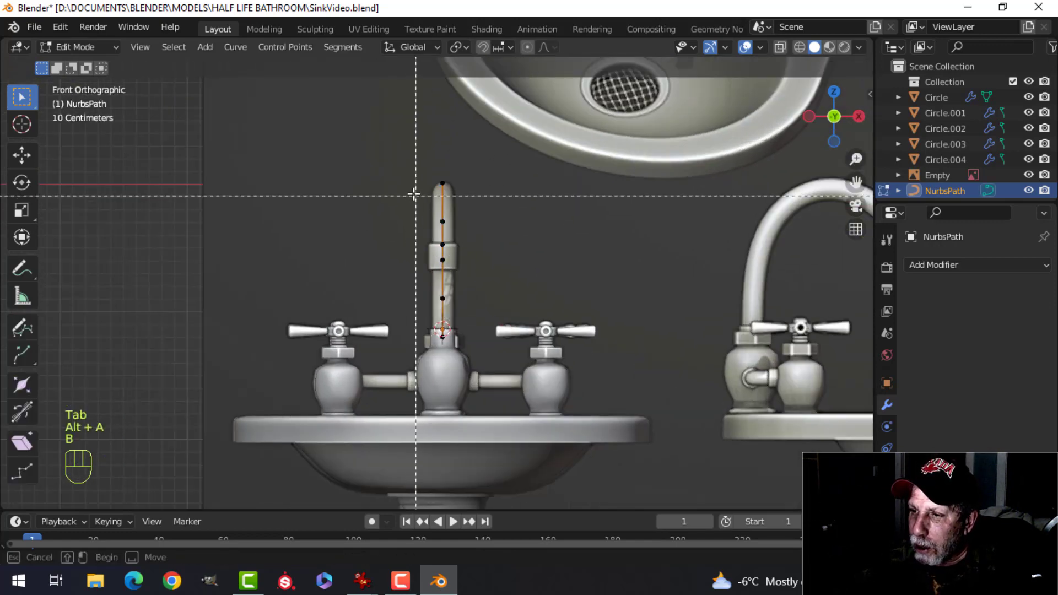
{"action": "right_click", "coordinate": [534, 216]}
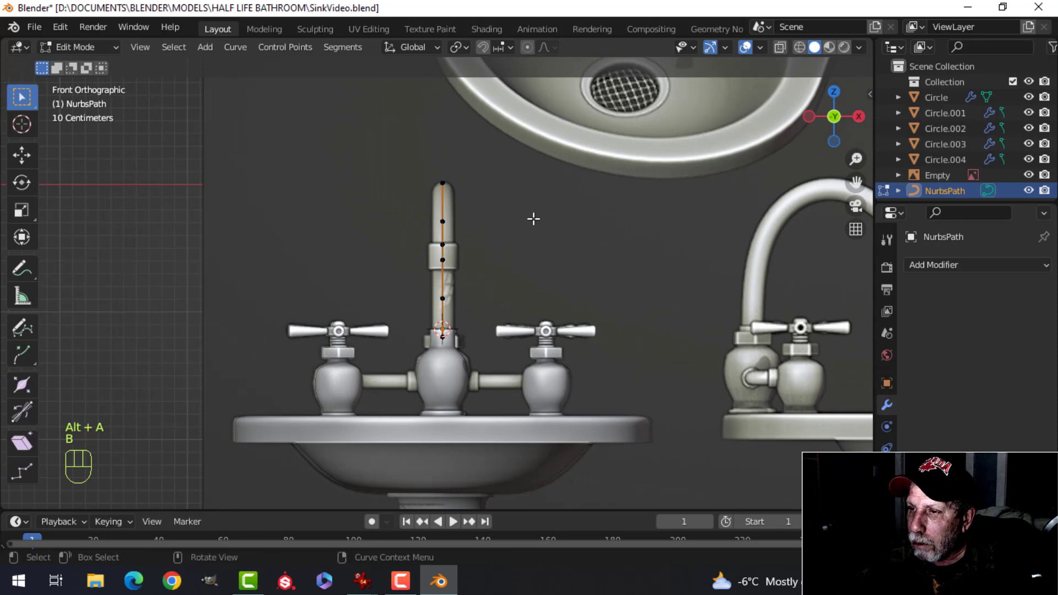
{"action": "key", "text": "Tab"}
- Give the path a round bevel with a depth of 0.088 m to match the reference spout's thickness
{"action": "middle_click_drag", "start_coordinate": [575, 230], "coordinate": [792, 323]}
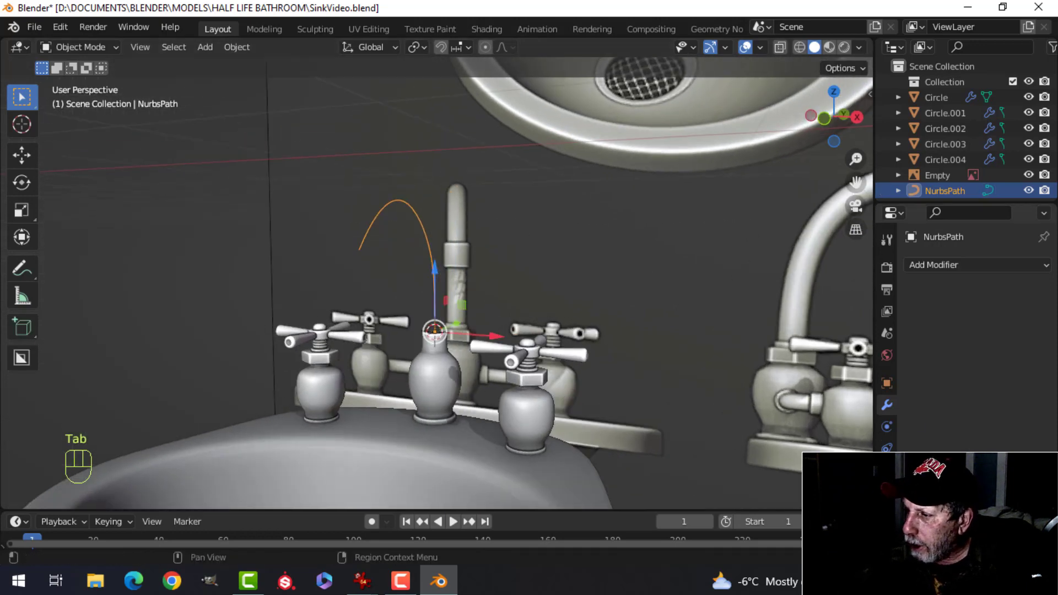
{"action": "left_click", "coordinate": [887, 470]}
{"action": "scroll", "coordinate": [991, 424], "scroll_direction": "down", "scroll_amount": 10}
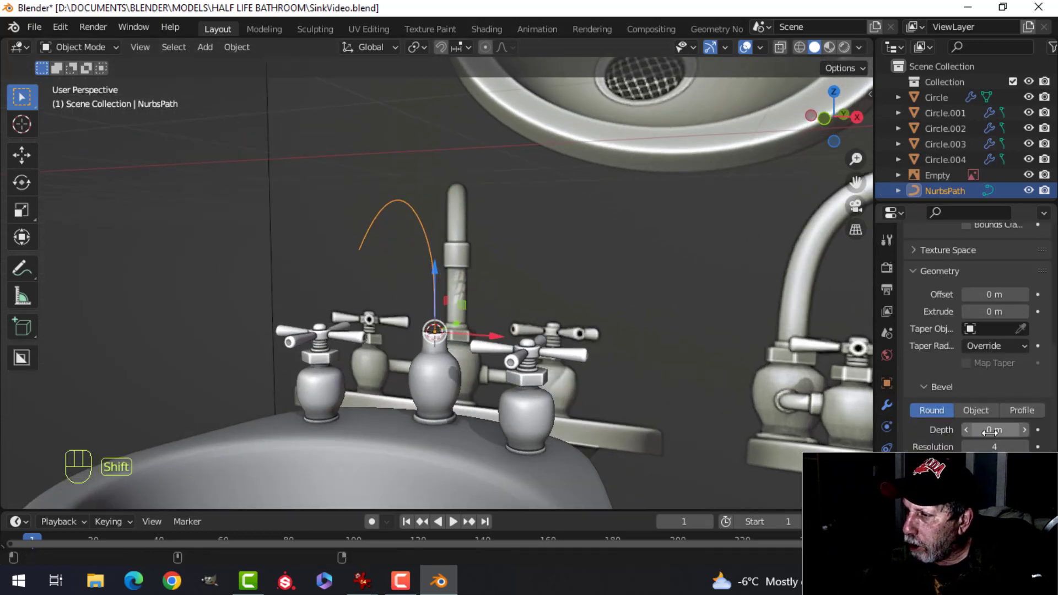
{"action": "left_click_drag", "start_coordinate": [991, 430], "coordinate": [1025, 430], "text": "shift"}
{"action": "key", "text": "KP_1"}
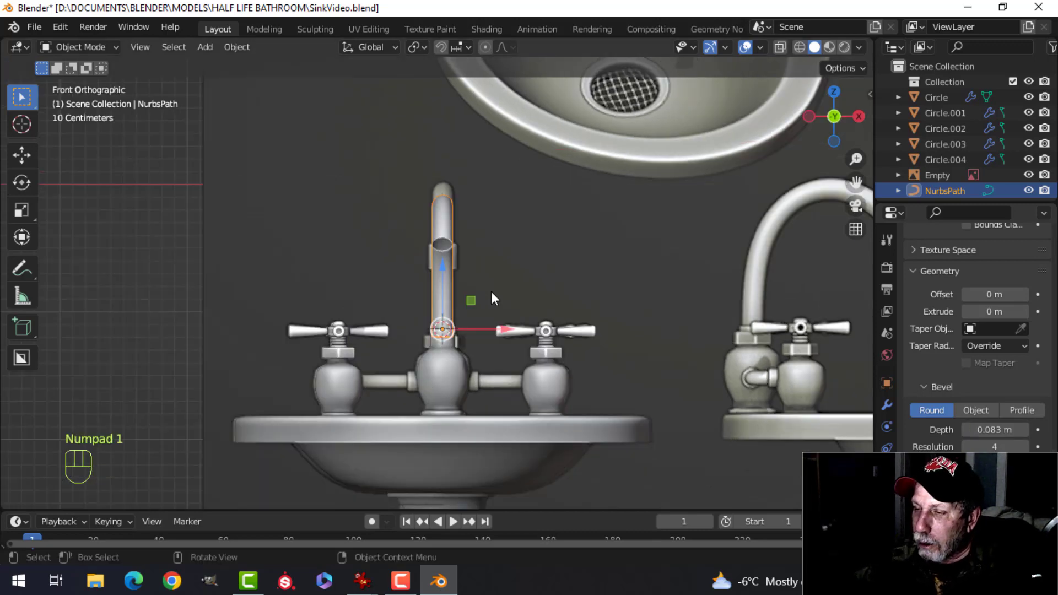
{"action": "scroll", "coordinate": [492, 298], "scroll_direction": "up", "scroll_amount": 2}
{"action": "left_click_drag", "start_coordinate": [994, 431], "coordinate": [1009, 432], "text": "shift"}
- Raise the spout path's two topmost control points in front view so the arch matches the reference height
{"action": "middle_click_drag", "start_coordinate": [579, 236], "coordinate": [405, 178]}
{"action": "key", "text": "Tab"}
{"action": "key", "text": "alt+a"}
{"action": "left_click", "coordinate": [399, 190]}
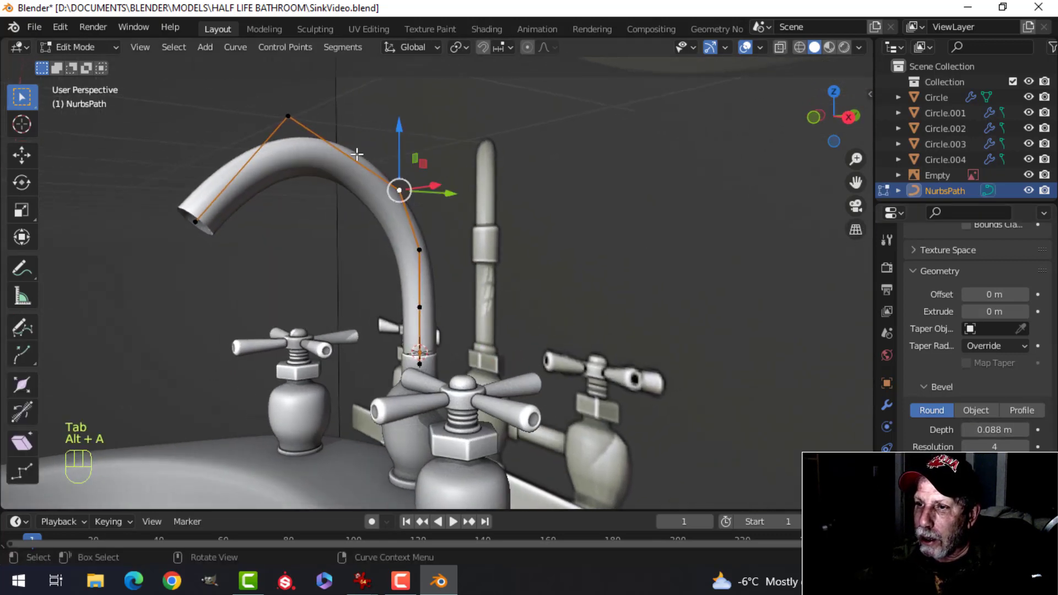
{"action": "left_click", "coordinate": [288, 117], "text": "shift"}
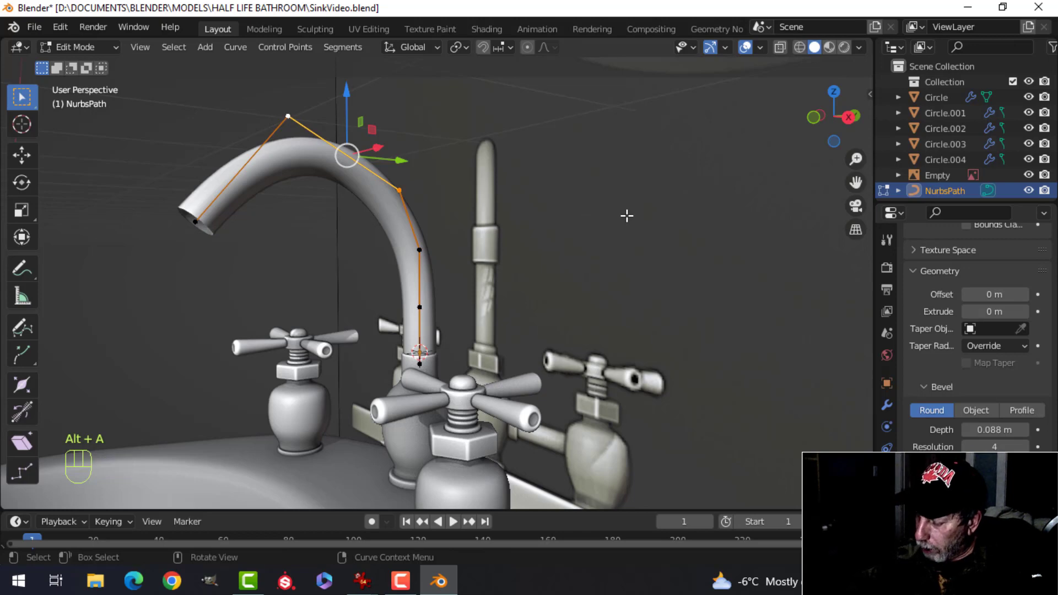
{"action": "key", "text": "KP_1"}
{"action": "left_click_drag", "start_coordinate": [444, 101], "coordinate": [462, 72]}
- Raise the point below the bend, then move the rear upper point about 0.13 m back and 0.07 m up to round the arch
{"action": "middle_click_drag", "start_coordinate": [530, 124], "coordinate": [468, 237]}
{"action": "left_click", "coordinate": [414, 252]}
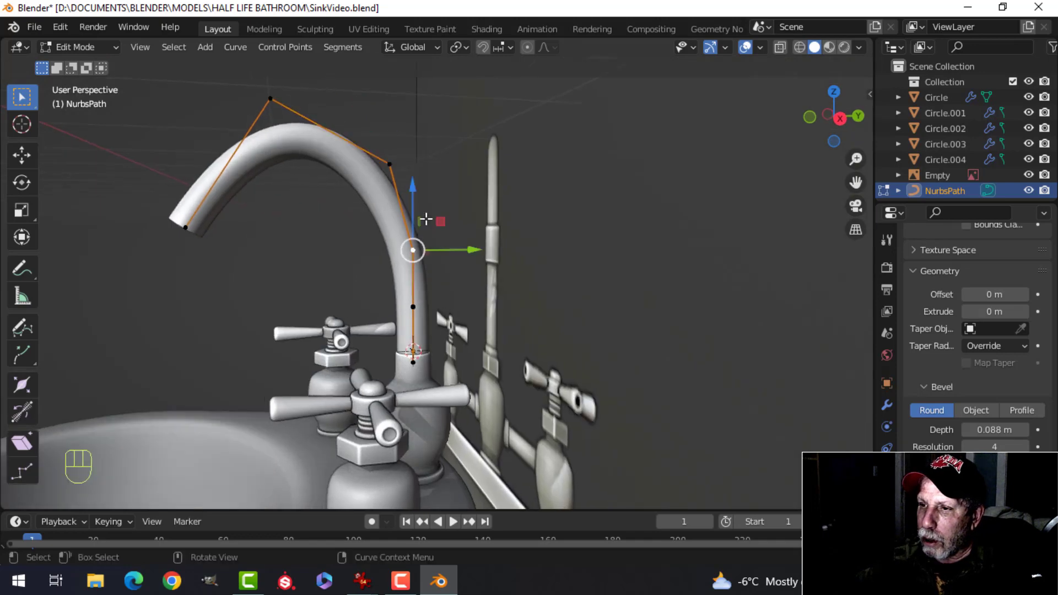
{"action": "left_click_drag", "start_coordinate": [414, 194], "coordinate": [404, 163]}
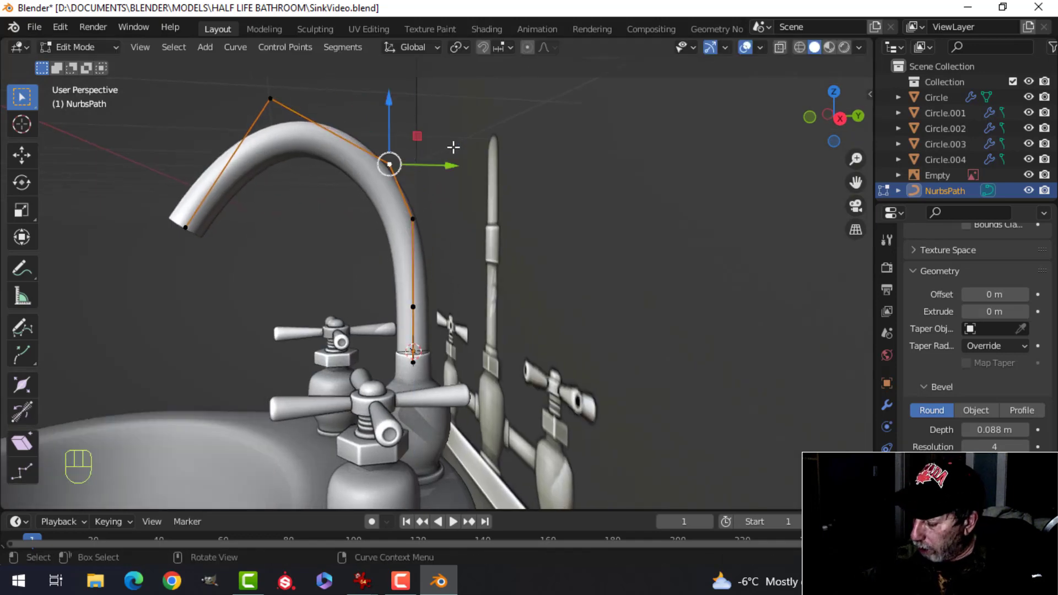
{"action": "key", "text": "KP_3"}
{"action": "key", "text": "g"}
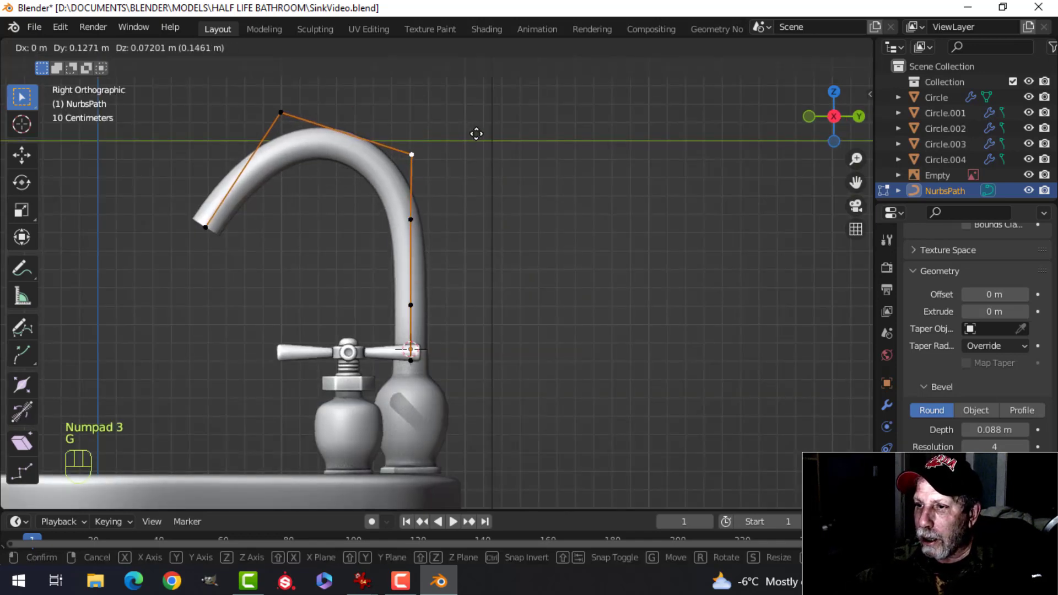
{"action": "left_click", "coordinate": [477, 134]}
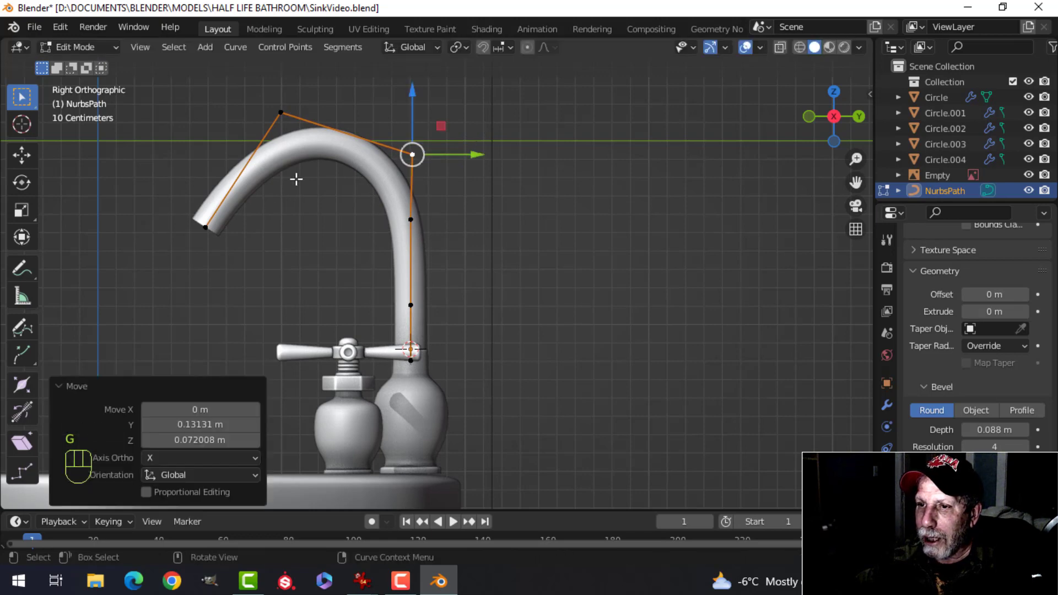
- Extrude the spout's end point straight down and raise the point above it about 0.27 m so the outlet points downward
{"action": "left_click", "coordinate": [207, 226]}
{"action": "middle_click_drag", "start_coordinate": [243, 225], "coordinate": [273, 236]}
{"action": "key", "text": "KP_3"}
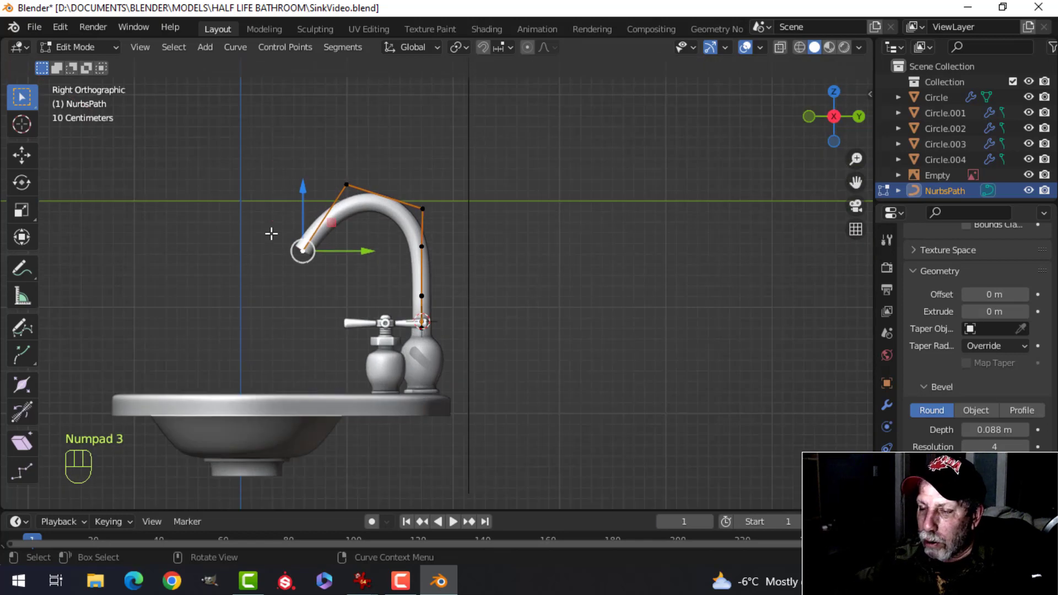
{"action": "key", "text": "e"}
{"action": "left_click_drag", "start_coordinate": [298, 192], "coordinate": [306, 163]}
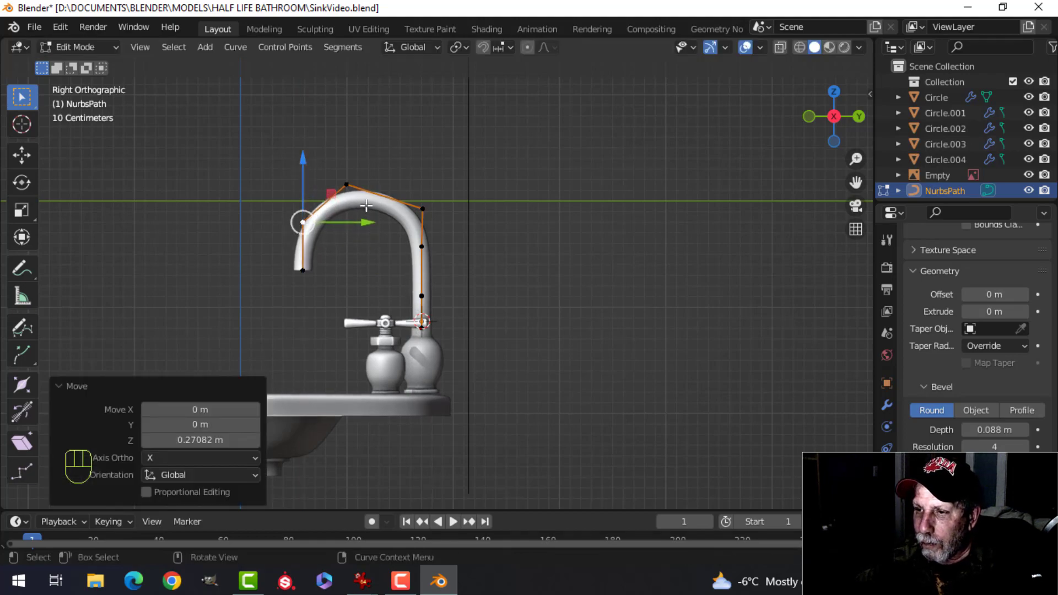
{"action": "key", "text": "Tab"}
{"action": "key", "text": "alt+a"}
- Raise the spout path's end point slightly in front view to align the outlet with the bottom of the reference's collar
{"action": "middle_click_drag", "start_coordinate": [418, 234], "coordinate": [471, 236]}
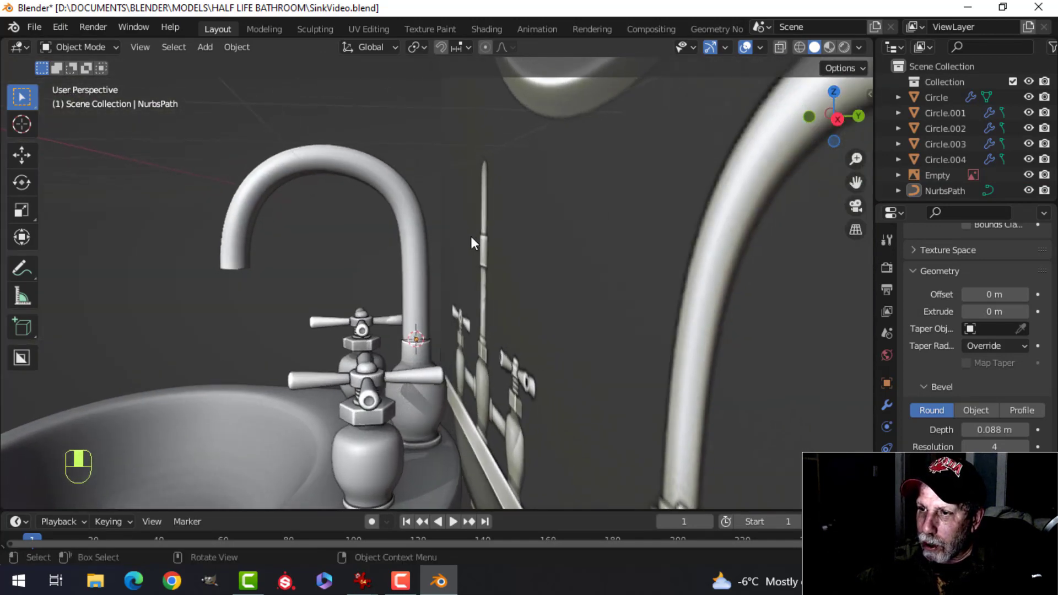
{"action": "middle_click_drag", "start_coordinate": [462, 256], "coordinate": [566, 263]}
{"action": "key", "text": "KP_1"}
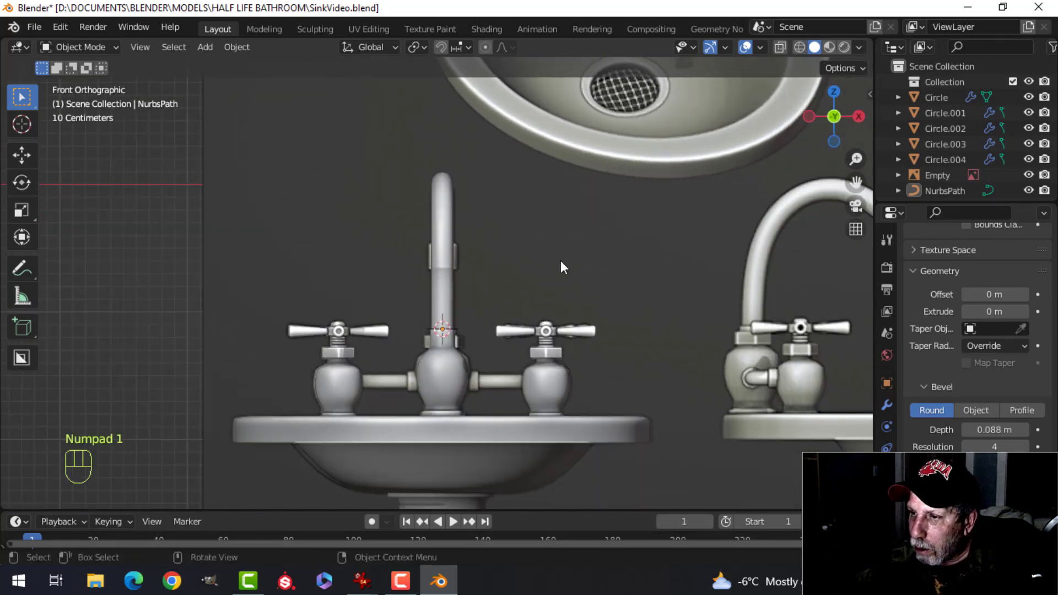
{"action": "scroll", "coordinate": [504, 272], "scroll_direction": "up", "scroll_amount": 2}
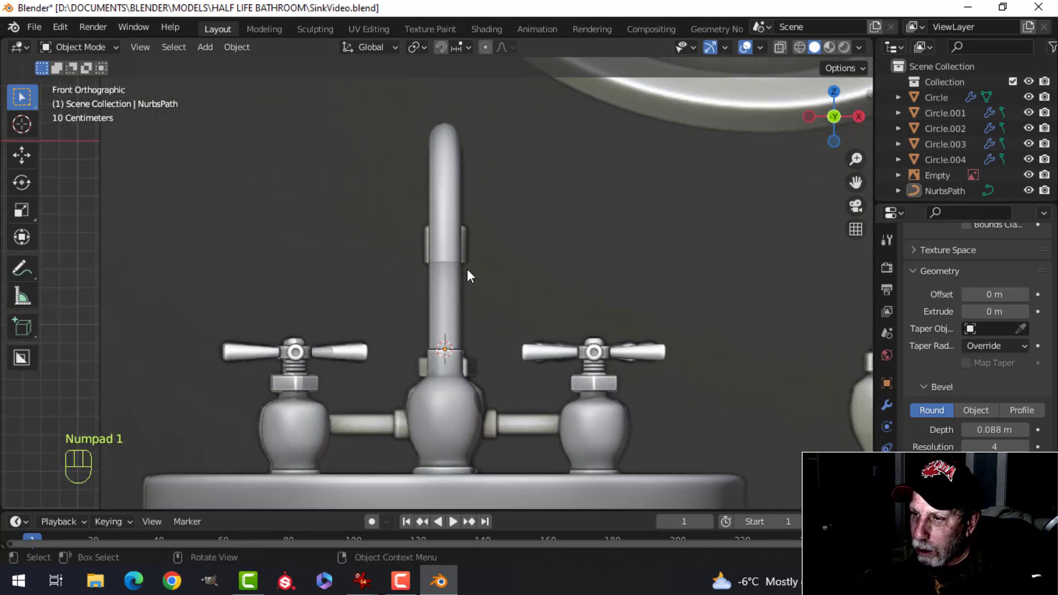
{"action": "left_click", "coordinate": [444, 242]}
{"action": "middle_click_drag", "start_coordinate": [486, 314], "coordinate": [440, 315]}
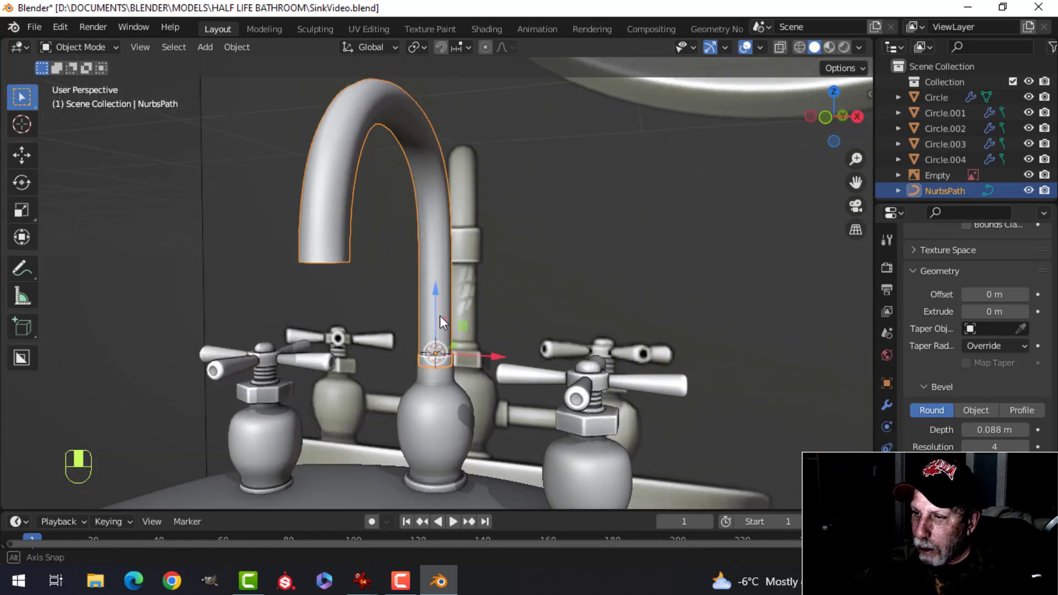
{"action": "left_click", "coordinate": [304, 255]}
{"action": "left_click", "coordinate": [313, 251]}
{"action": "key", "text": "Tab"}
{"action": "left_click", "coordinate": [317, 261]}
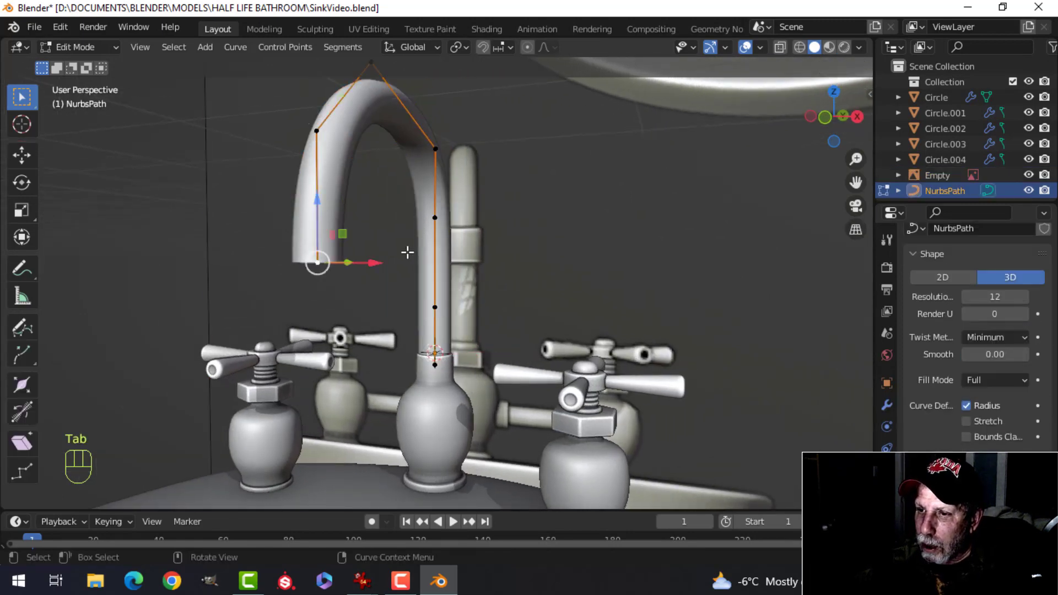
{"action": "key", "text": "KP_1"}
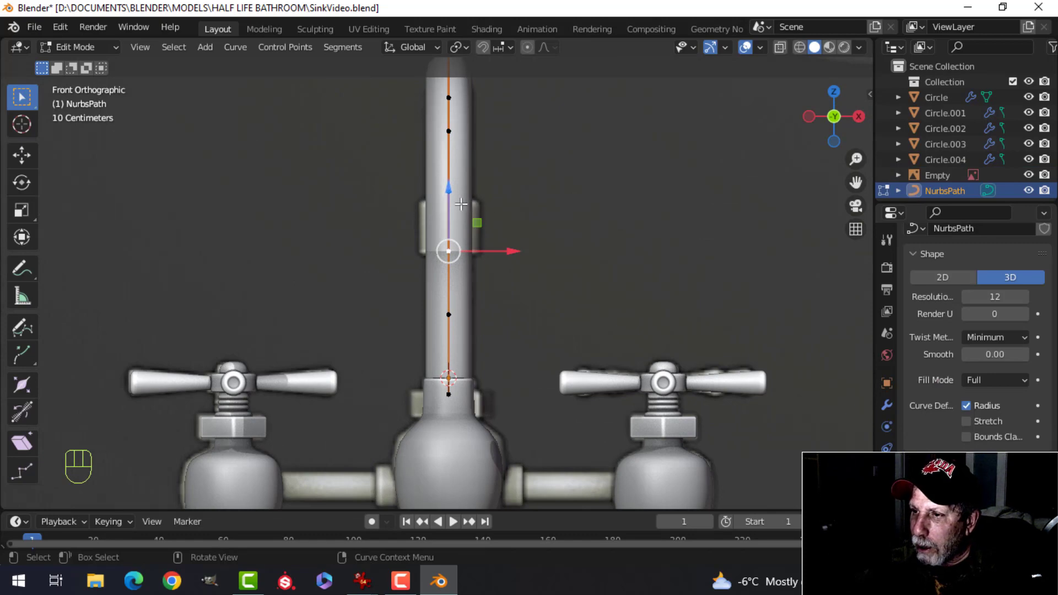
{"action": "left_click_drag", "start_coordinate": [451, 188], "coordinate": [451, 183]}
- Duplicate the spout path's last two control points in place and separate the copy into its own object
{"action": "middle_click_drag", "start_coordinate": [511, 222], "coordinate": [447, 239]}
{"action": "key", "text": "alt+a"}
{"action": "scroll", "coordinate": [242, 266], "scroll_direction": "down", "scroll_amount": 4}
{"action": "middle_click_drag", "start_coordinate": [246, 268], "coordinate": [300, 254], "text": "shift"}
{"action": "left_click", "coordinate": [288, 184], "text": "shift"}
{"action": "middle_click_drag", "start_coordinate": [317, 256], "coordinate": [386, 258], "text": "shift"}
{"action": "middle_click_drag", "start_coordinate": [386, 258], "coordinate": [366, 259]}
{"action": "key", "text": "shift+d"}
{"action": "key", "text": "p"}
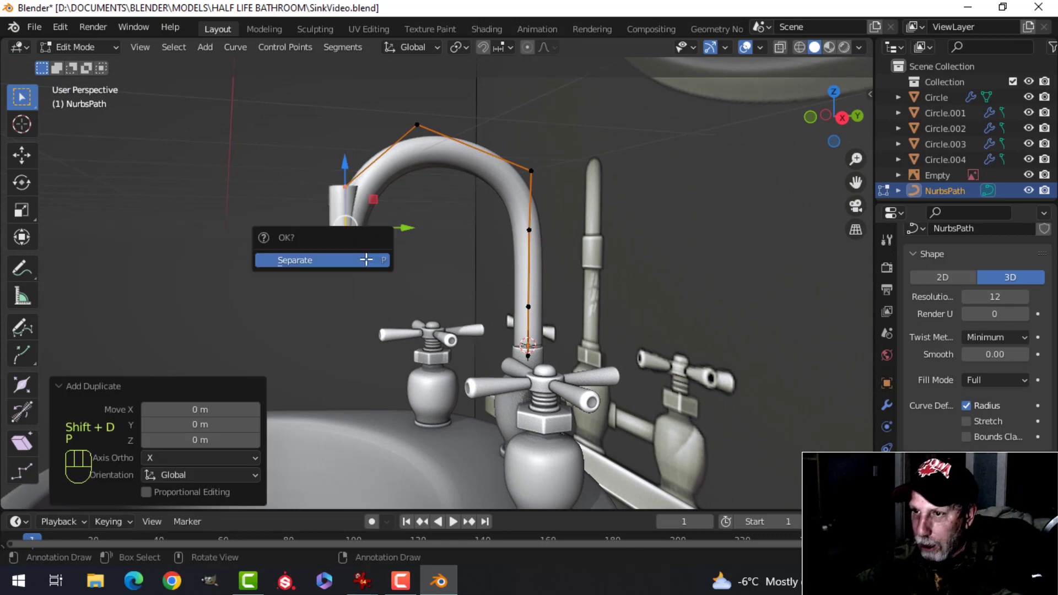
{"action": "left_click", "coordinate": [366, 258]}
- Shorten the separated tip piece by lowering its upper control point into a short collar at the outlet
{"action": "key", "text": "Tab"}
{"action": "left_click", "coordinate": [349, 202]}
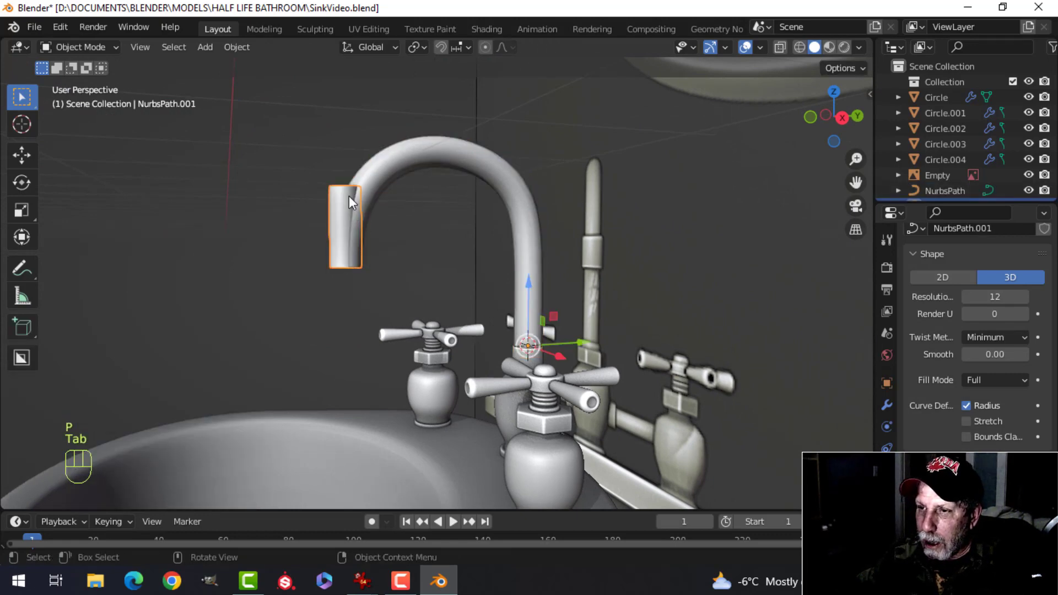
{"action": "key", "text": "Tab"}
{"action": "left_click_drag", "start_coordinate": [353, 135], "coordinate": [357, 179]}
{"action": "key", "text": "Tab"}
{"action": "middle_click_drag", "start_coordinate": [386, 272], "coordinate": [403, 272]}
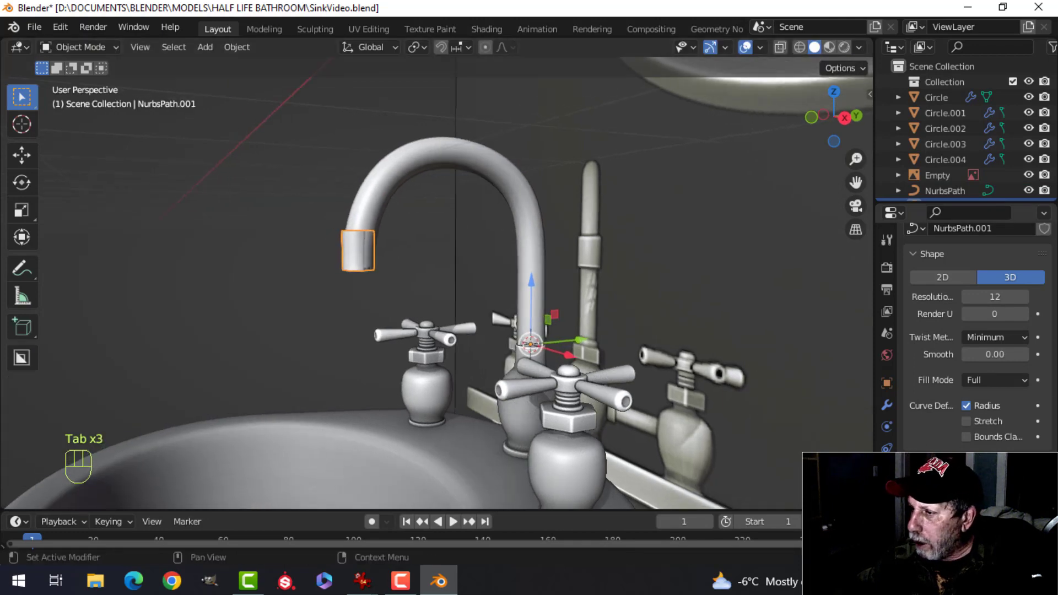
- Increase the collar's bevel depth to 0.108 m to match the reference collar's width
{"action": "scroll", "coordinate": [990, 425], "scroll_direction": "down", "scroll_amount": 8}
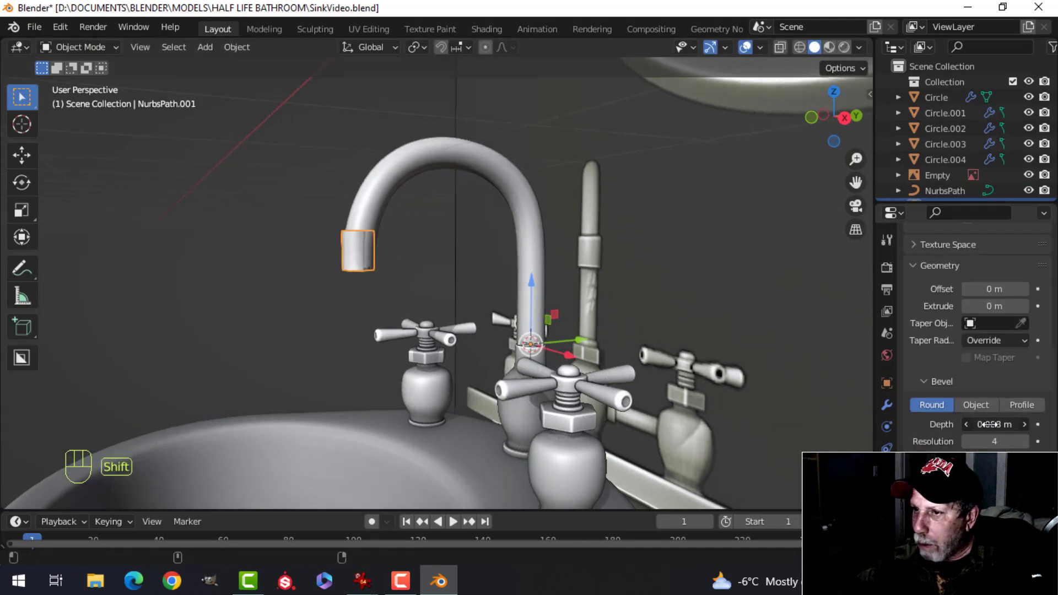
{"action": "left_click_drag", "start_coordinate": [995, 425], "coordinate": [1004, 425], "text": "shift"}
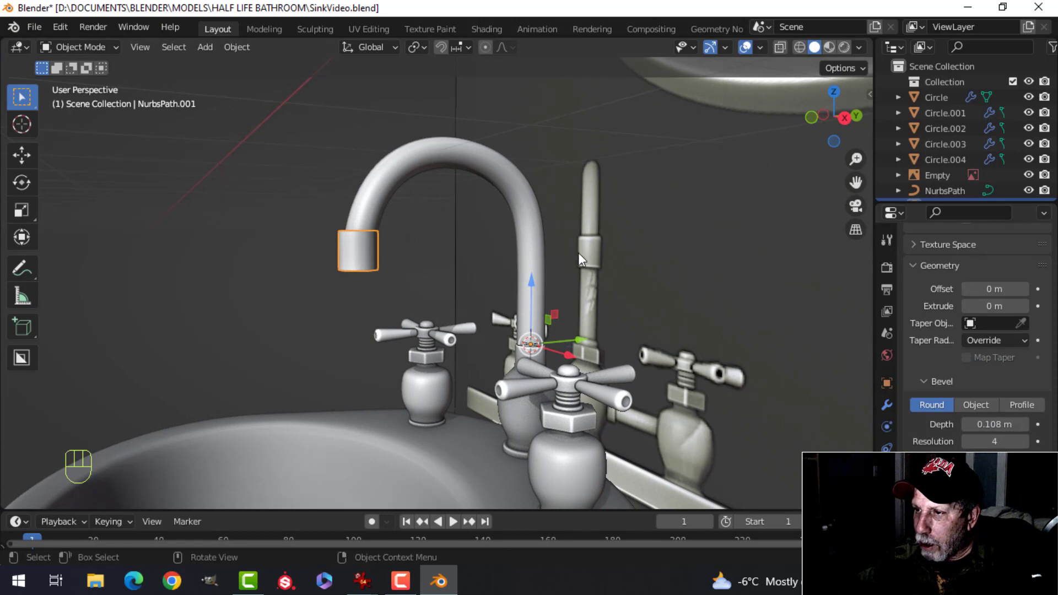
{"action": "key", "text": "KP_1"}
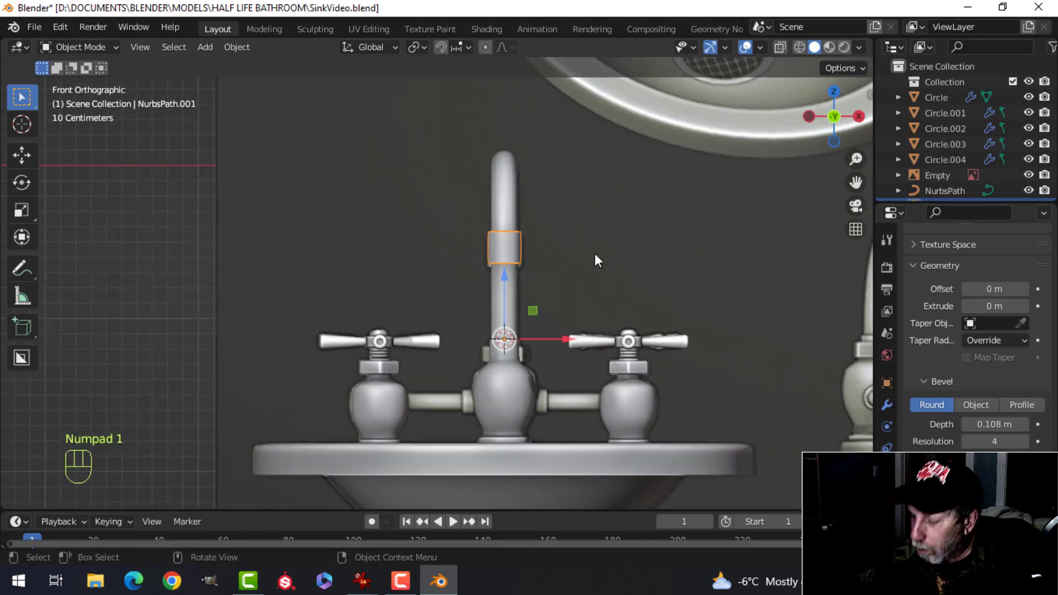
{"action": "key", "text": "KP_3"}
{"action": "scroll", "coordinate": [595, 254], "scroll_direction": "up", "scroll_amount": 3}
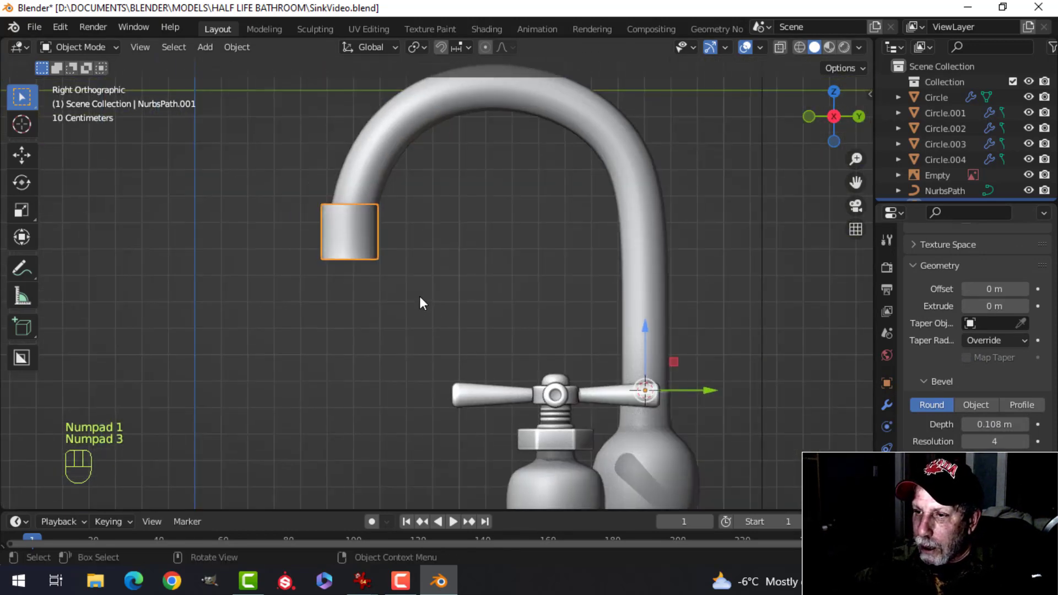
- Lower all of the collar's control points slightly along the spout's end
{"action": "scroll", "coordinate": [376, 296], "scroll_direction": "down", "scroll_amount": 1}
{"action": "middle_click_drag", "start_coordinate": [376, 295], "coordinate": [417, 234]}
{"action": "key", "text": "Tab"}
{"action": "key", "text": "a"}
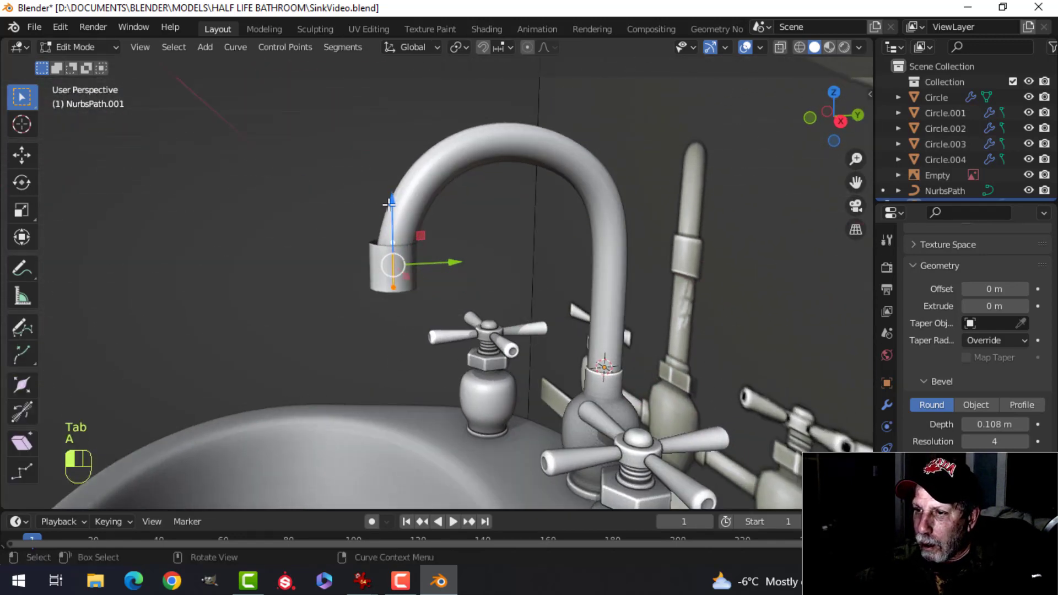
{"action": "left_click_drag", "start_coordinate": [389, 204], "coordinate": [390, 210]}
{"action": "middle_click_drag", "start_coordinate": [390, 210], "coordinate": [472, 293]}
{"action": "left_click_drag", "start_coordinate": [447, 293], "coordinate": [452, 290]}
{"action": "key", "text": "Tab"}
- Set the collar curve's preview resolution to 3 and convert it to a mesh
{"action": "middle_click_drag", "start_coordinate": [452, 289], "coordinate": [423, 256]}
{"action": "scroll", "coordinate": [954, 337], "scroll_direction": "up", "scroll_amount": 5}
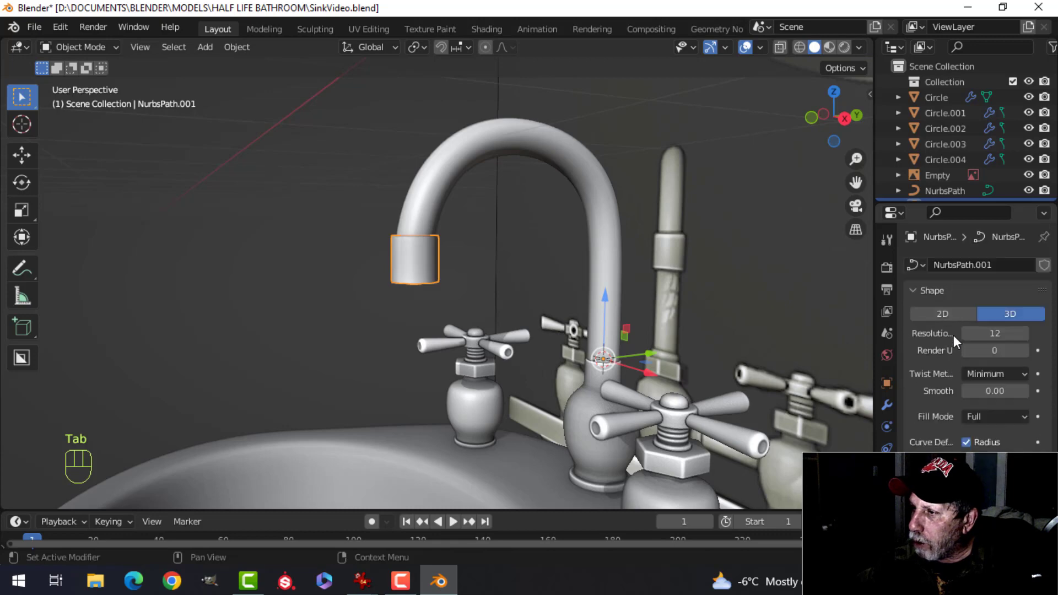
{"action": "right_click", "coordinate": [450, 269]}
{"action": "mouse_move", "coordinate": [406, 296]}
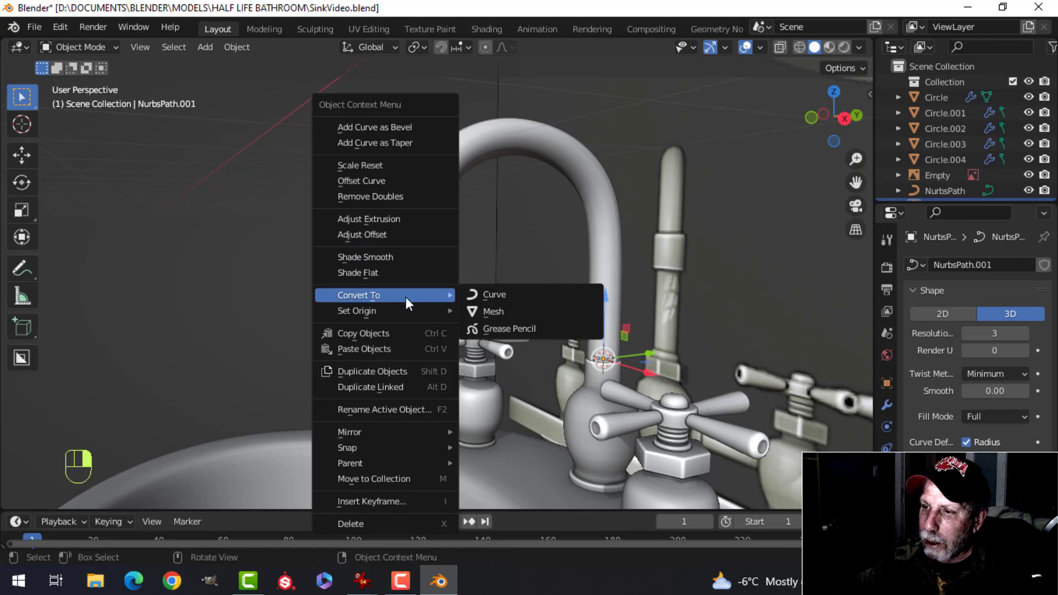
{"action": "left_click", "coordinate": [485, 312]}
- Fill the collar mesh's upper edge loop with a face to close its top
{"action": "key", "text": "Tab"}
{"action": "scroll", "coordinate": [455, 292], "scroll_direction": "up", "scroll_amount": 3}
{"action": "key", "text": "alt+a"}
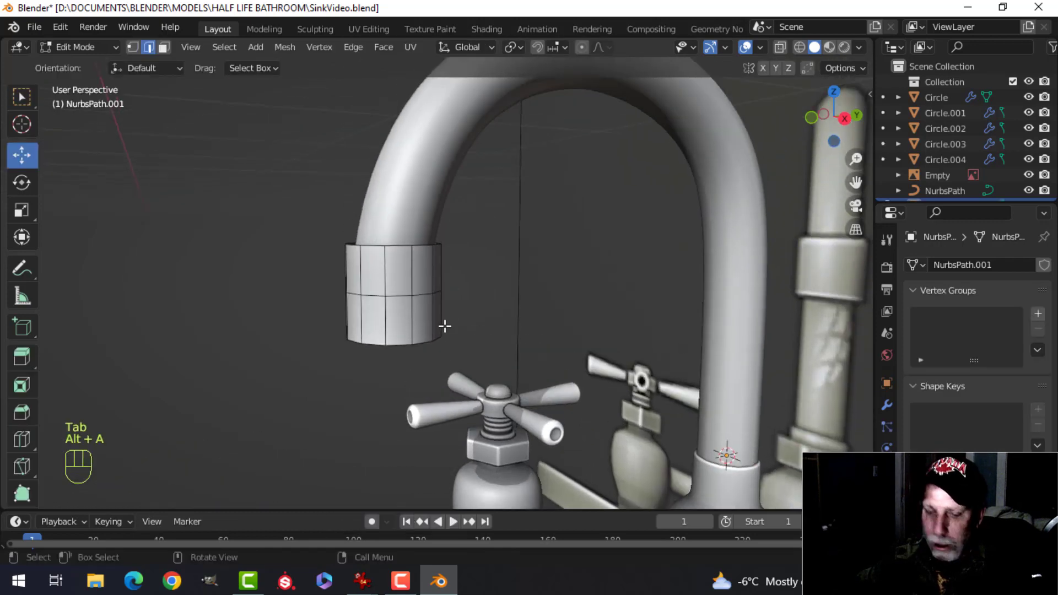
{"action": "key", "text": "x"}
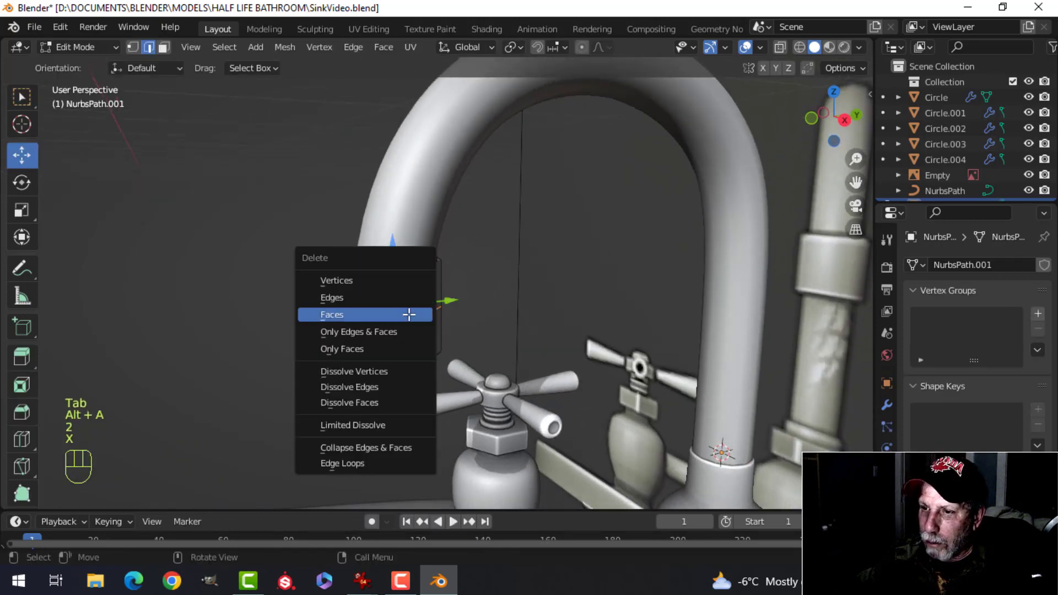
{"action": "left_click", "coordinate": [365, 315]}
{"action": "left_click", "coordinate": [439, 263], "text": "alt+shift"}
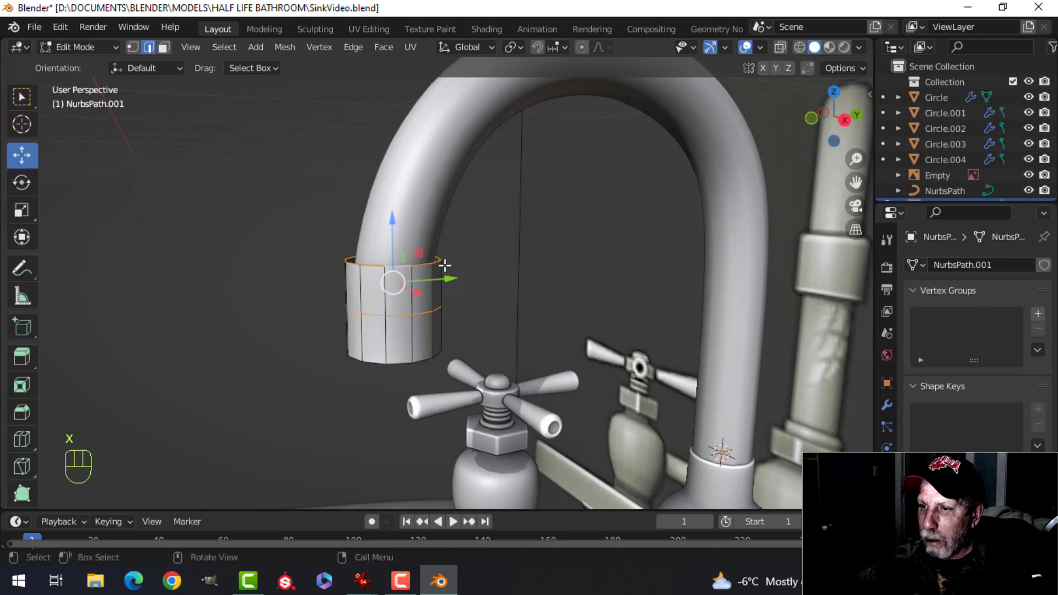
{"action": "key", "text": "alt+a"}
{"action": "key", "text": "f"}
{"action": "key", "text": "alt+a"}
- Extrude the collar's bottom edge loop and scale it inward to form a rim around the opening
{"action": "middle_click_drag", "start_coordinate": [510, 319], "coordinate": [487, 276]}
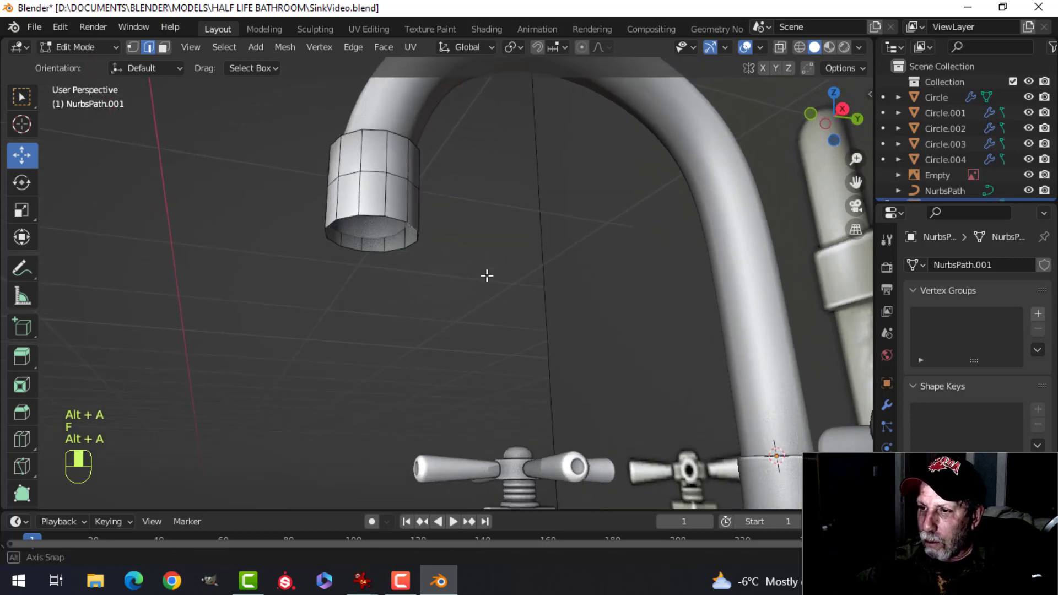
{"action": "left_click", "coordinate": [427, 237], "text": "alt+shift"}
{"action": "middle_click_drag", "start_coordinate": [428, 237], "coordinate": [530, 251]}
{"action": "key", "text": "e"}
{"action": "key", "text": "s"}
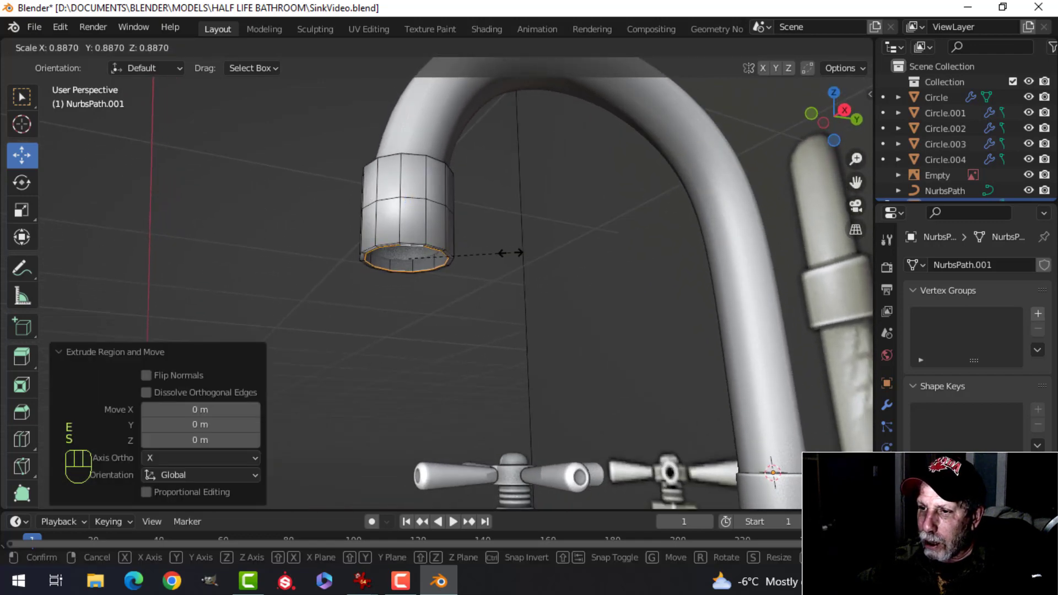
{"action": "left_click", "coordinate": [486, 254]}
- Bevel the collar's outer bottom edge loop with two segments
{"action": "scroll", "coordinate": [472, 243], "scroll_direction": "up", "scroll_amount": 3}
{"action": "key", "text": "alt+a"}
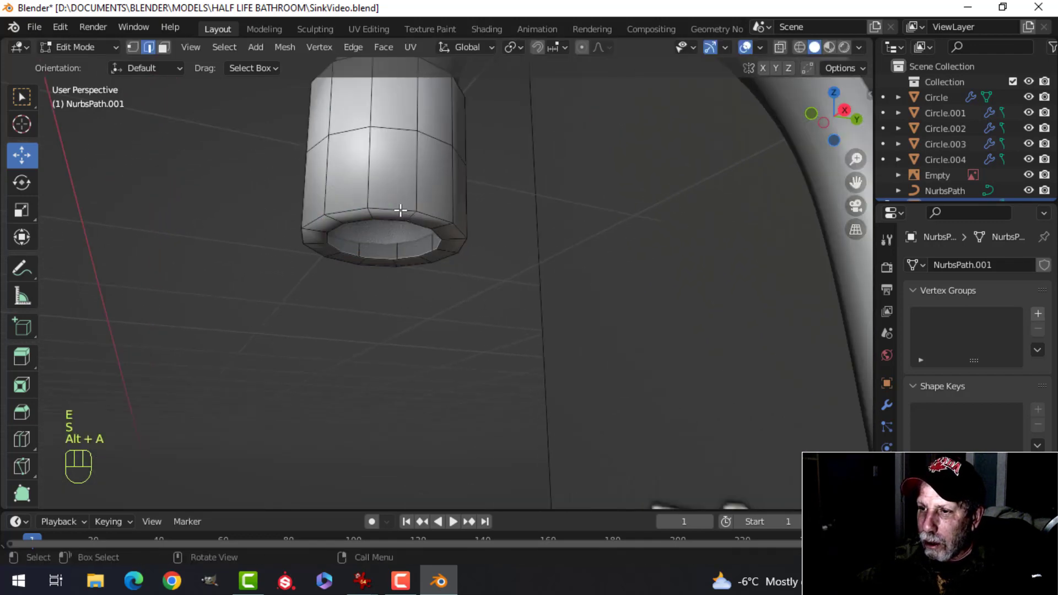
{"action": "left_click", "coordinate": [401, 211], "text": "alt+shift"}
{"action": "key", "text": "ctrl+b"}
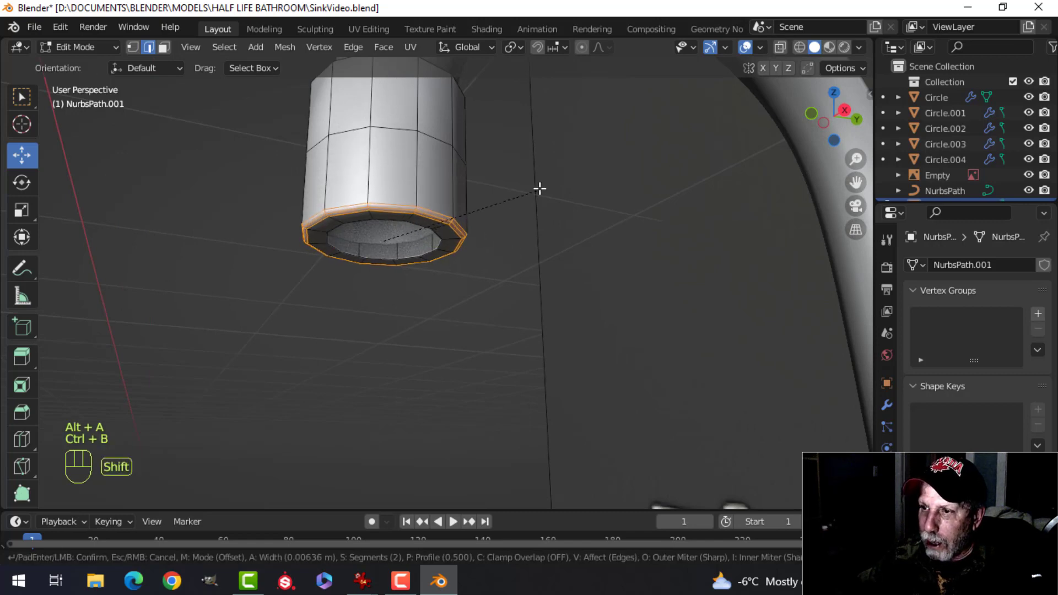
{"action": "left_click", "coordinate": [562, 169]}
{"action": "key", "text": "Tab"}
{"action": "scroll", "coordinate": [465, 215], "scroll_direction": "down", "scroll_amount": 5}
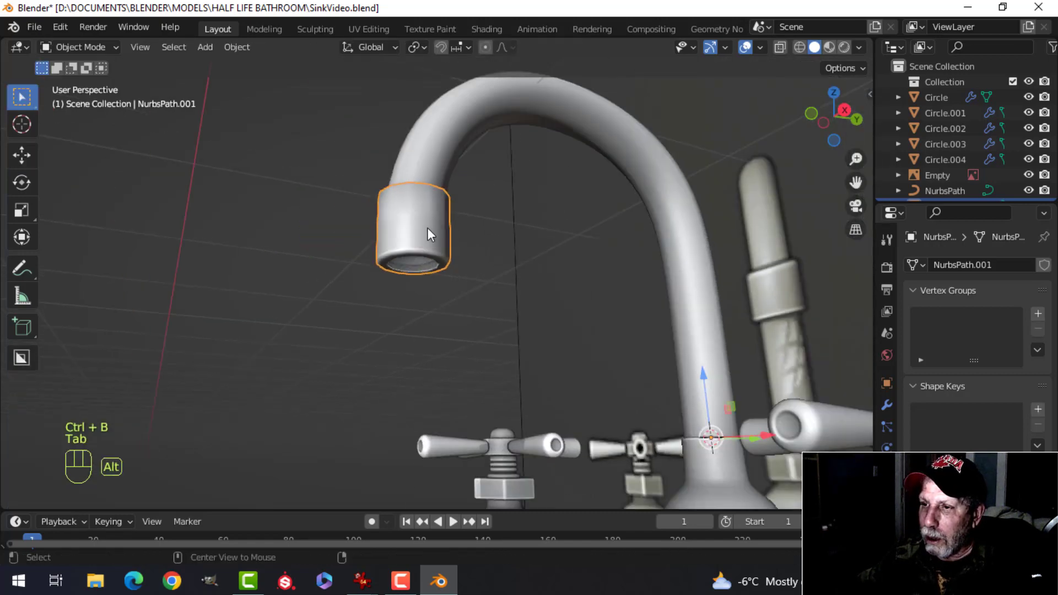
- Apply smooth shading to the collar
{"action": "key", "text": "alt+a"}
{"action": "left_click", "coordinate": [445, 266]}
{"action": "right_click", "coordinate": [423, 216]}
{"action": "left_click", "coordinate": [423, 218]}
{"action": "key", "text": "alt+a"}
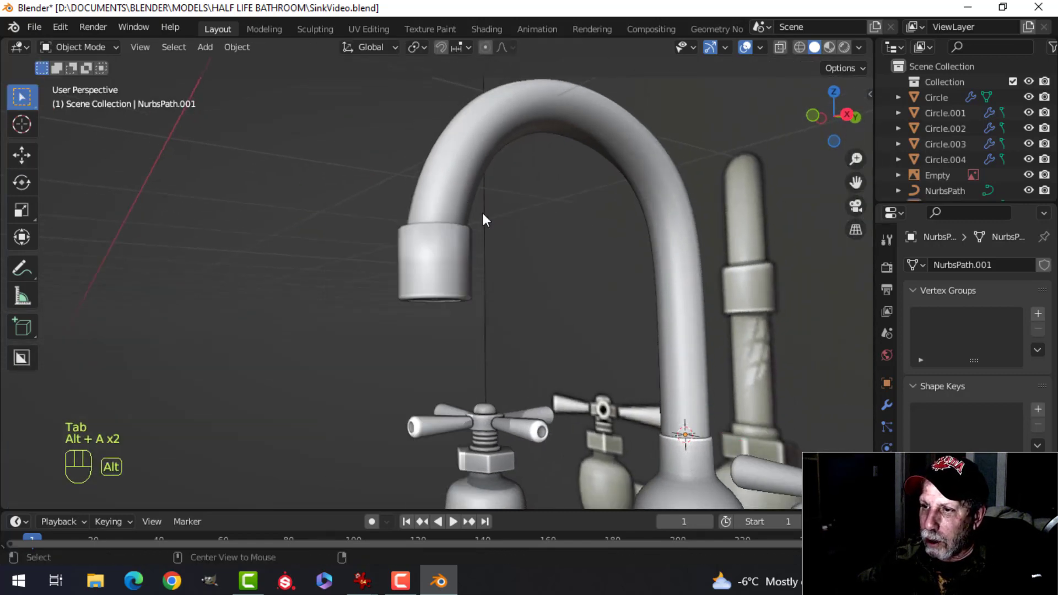
- Bevel the collar's upper outer edge loop to round its rim
{"action": "middle_click_drag", "start_coordinate": [483, 213], "coordinate": [503, 263]}
{"action": "scroll", "coordinate": [524, 276], "scroll_direction": "up", "scroll_amount": 4}
{"action": "middle_click_drag", "start_coordinate": [562, 301], "coordinate": [528, 251], "text": "shift"}
{"action": "left_click", "coordinate": [520, 287]}
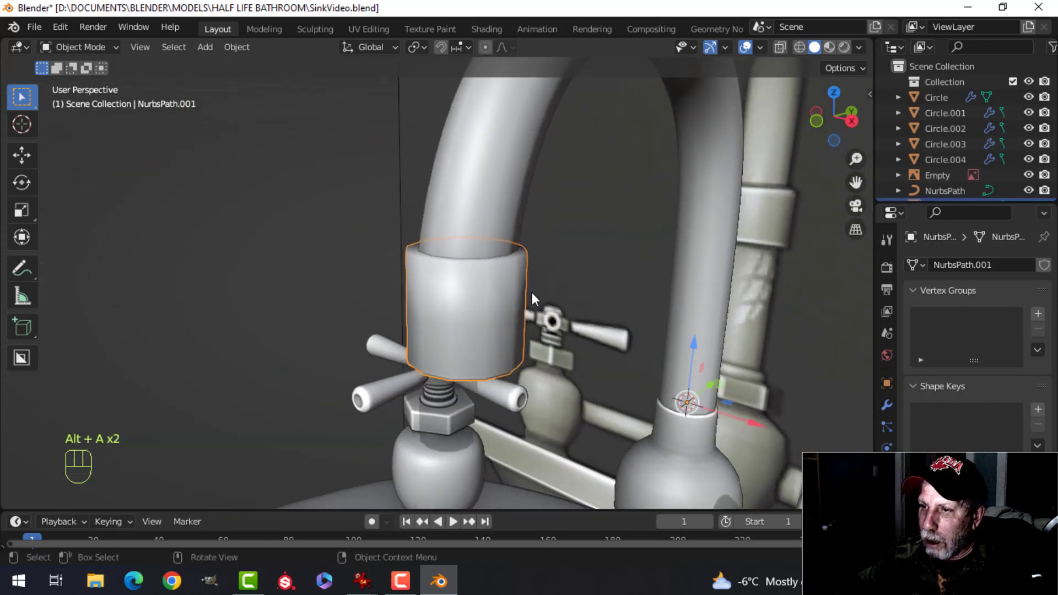
{"action": "key", "text": "Tab"}
{"action": "middle_click_drag", "start_coordinate": [531, 290], "coordinate": [470, 319]}
{"action": "scroll", "coordinate": [470, 320], "scroll_direction": "up", "scroll_amount": 2}
{"action": "key", "text": "alt+a"}
{"action": "left_click", "coordinate": [533, 277], "text": "alt"}
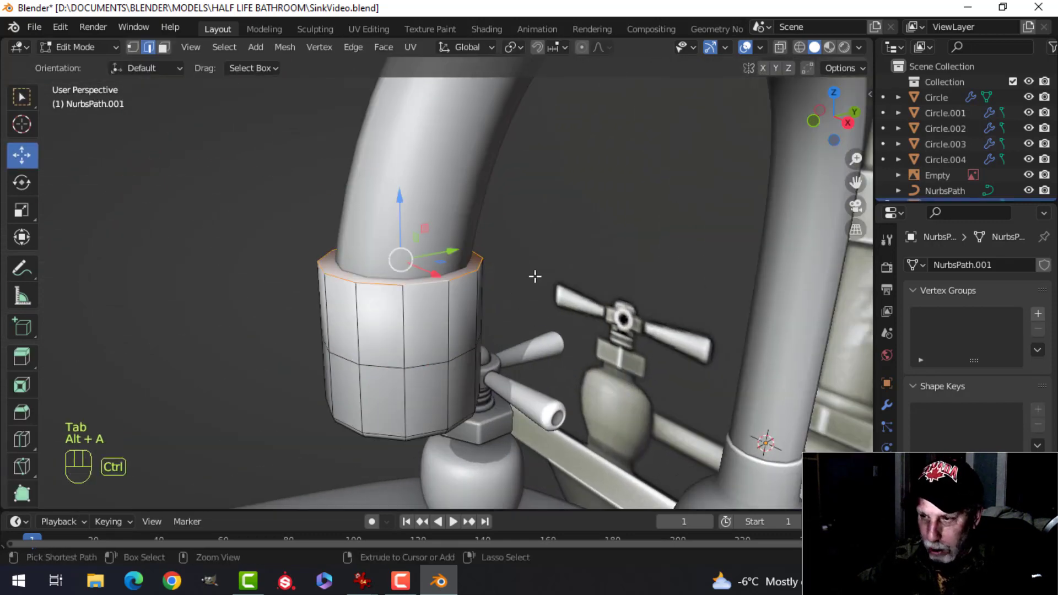
{"action": "key", "text": "ctrl+b"}
{"action": "left_click", "coordinate": [525, 301]}
{"action": "key", "text": "Tab"}
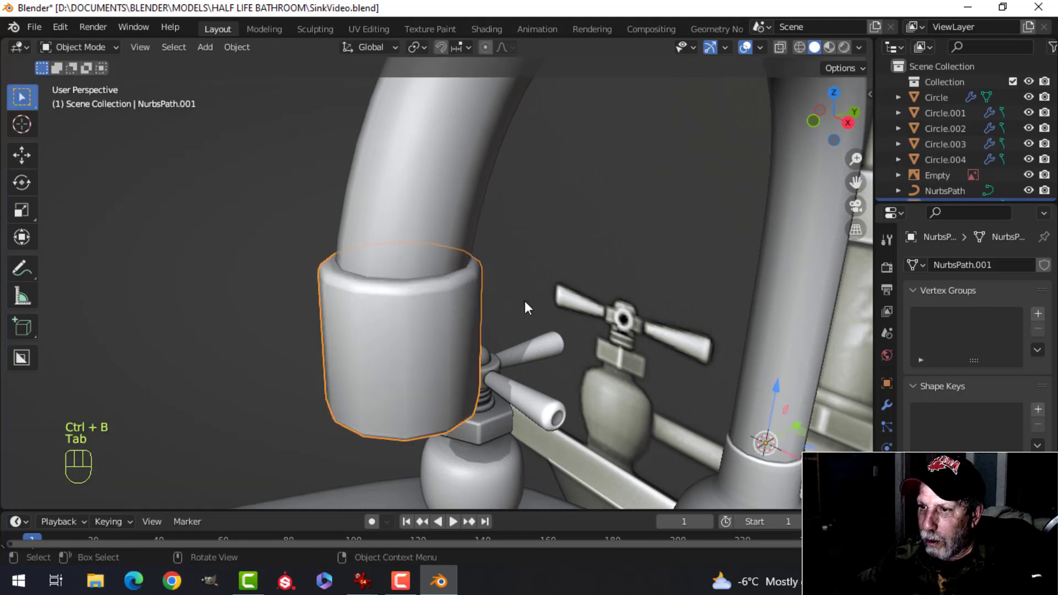
{"action": "key", "text": "alt+a"}
- Examine the joint between the spout pipe and its central base
{"action": "middle_click_drag", "start_coordinate": [525, 301], "coordinate": [359, 215]}
{"action": "key", "text": "KP_1"}
{"action": "scroll", "coordinate": [466, 266], "scroll_direction": "up", "scroll_amount": 4}
{"action": "middle_click_drag", "start_coordinate": [465, 266], "coordinate": [411, 273]}
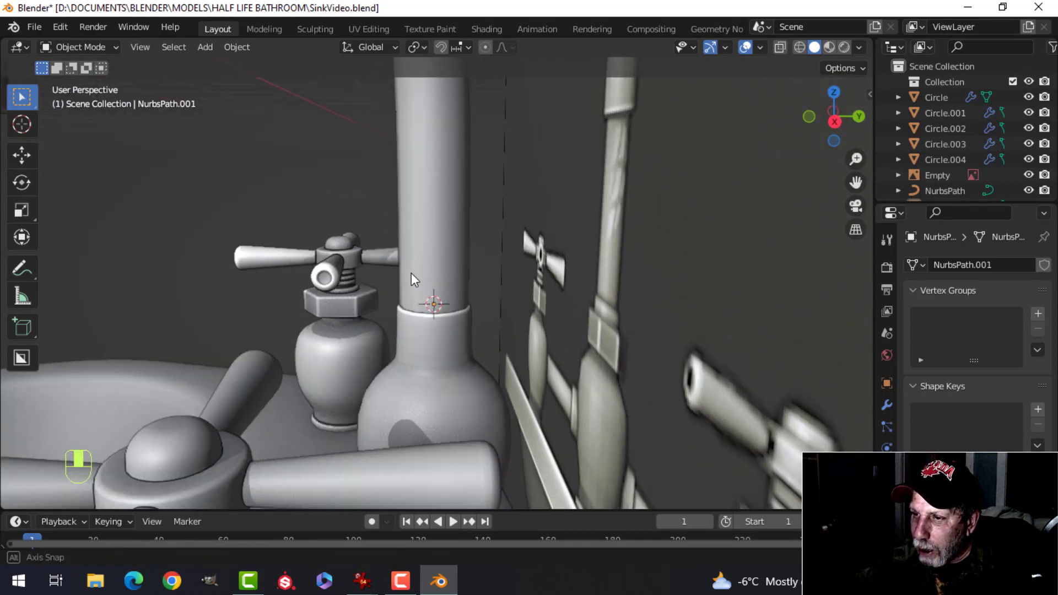
{"action": "scroll", "coordinate": [419, 276], "scroll_direction": "up", "scroll_amount": 4}
{"action": "middle_click_drag", "start_coordinate": [498, 356], "coordinate": [461, 301], "text": "shift"}
{"action": "left_click", "coordinate": [423, 303]}
{"action": "key", "text": "Tab"}
{"action": "scroll", "coordinate": [427, 294], "scroll_direction": "up", "scroll_amount": 4}
{"action": "scroll", "coordinate": [421, 302], "scroll_direction": "down", "scroll_amount": 7}
{"action": "key", "text": "Tab"}
{"action": "scroll", "coordinate": [396, 302], "scroll_direction": "down", "scroll_amount": 5}
{"action": "key", "text": "alt+a"}
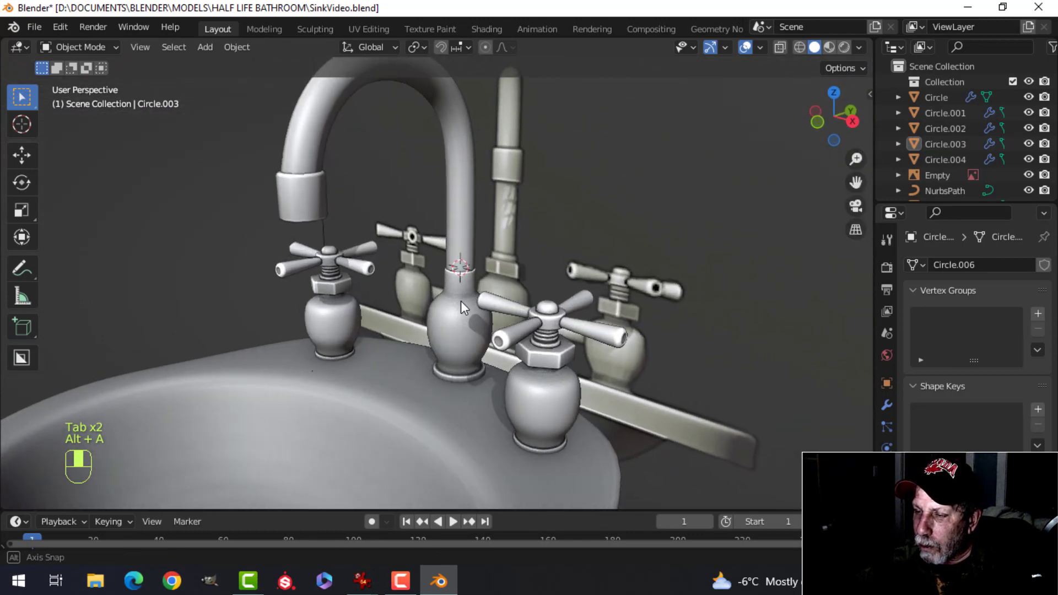
- Duplicate the handle's hexagonal nut, move the copy along X toward the central base, and separate it into its own object
{"action": "scroll", "coordinate": [462, 301], "scroll_direction": "up", "scroll_amount": 4}
{"action": "middle_click_drag", "start_coordinate": [530, 290], "coordinate": [448, 284], "text": "shift"}
{"action": "mouse_move", "coordinate": [433, 288]}
{"action": "middle_mouse_down"}
{"action": "mouse_move", "coordinate": [444, 281]}
{"action": "mouse_move", "coordinate": [429, 282]}
{"action": "middle_mouse_up"}
{"action": "middle_click_drag", "start_coordinate": [258, 316], "coordinate": [332, 309], "text": "shift"}
{"action": "left_click", "coordinate": [157, 316]}
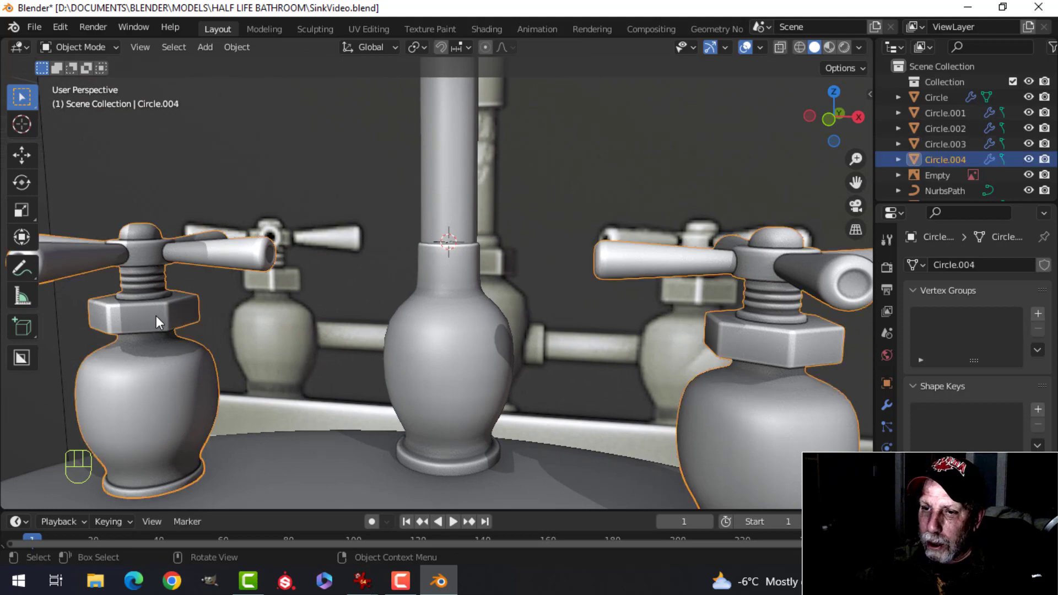
{"action": "key", "text": "Tab"}
{"action": "middle_click_drag", "start_coordinate": [214, 307], "coordinate": [355, 336]}
{"action": "key", "text": "ctrl+l"}
{"action": "key", "text": "shift+d"}
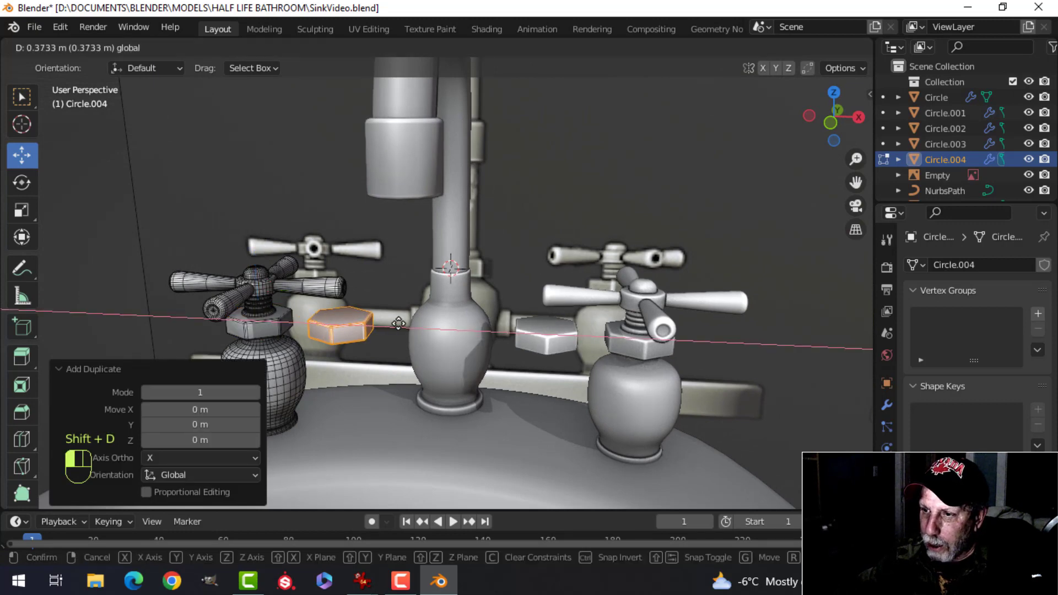
{"action": "left_click", "coordinate": [430, 323]}
{"action": "key", "text": "p"}
{"action": "left_click", "coordinate": [435, 333]}
{"action": "key", "text": "Tab"}
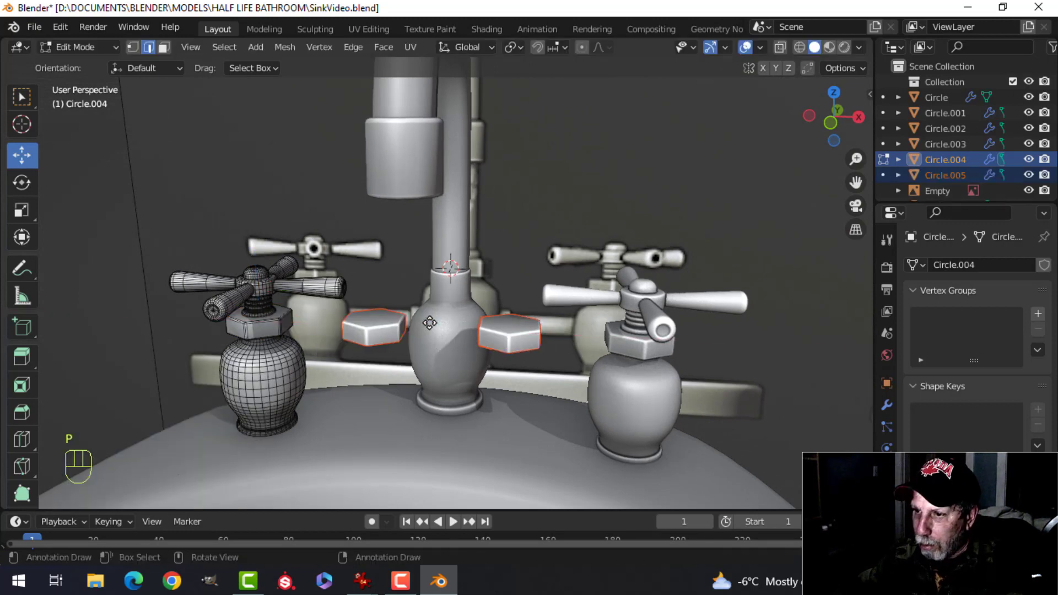
- Remove the Mirror modifier from the separated nut
{"action": "left_click", "coordinate": [380, 323]}
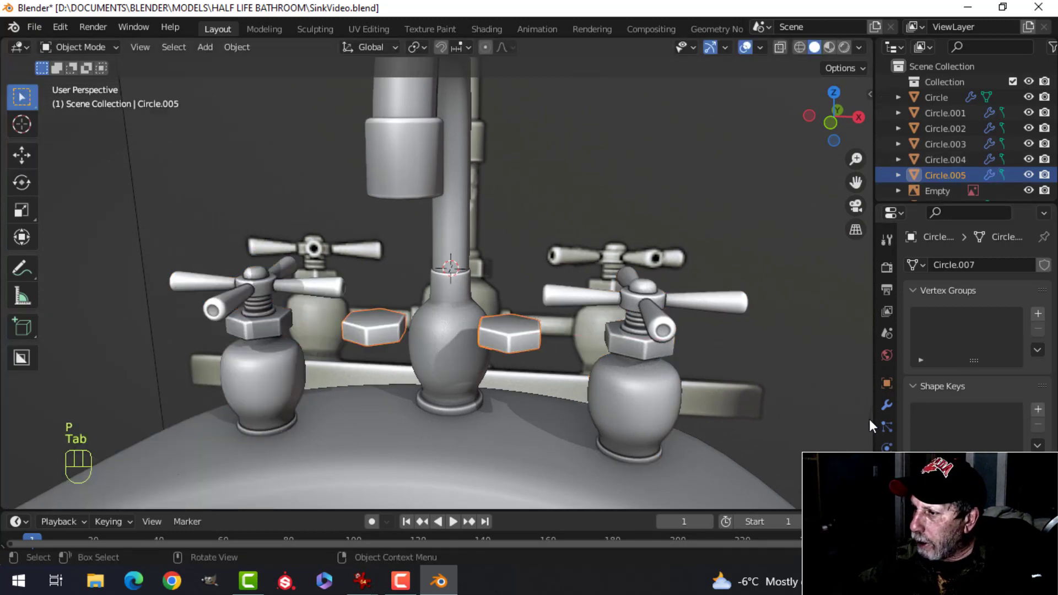
{"action": "left_click", "coordinate": [887, 406]}
{"action": "left_click", "coordinate": [1023, 293]}
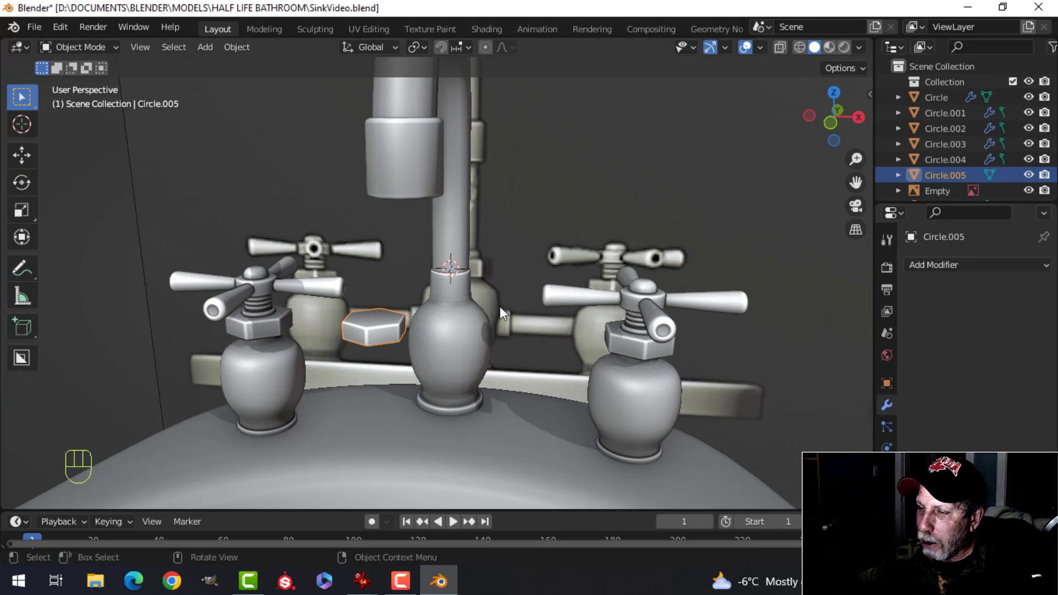
- Set the nut's origin to the 3D cursor and move its geometry to that origin
{"action": "middle_click_drag", "start_coordinate": [504, 307], "coordinate": [224, 135]}
{"action": "left_click", "coordinate": [233, 48]}
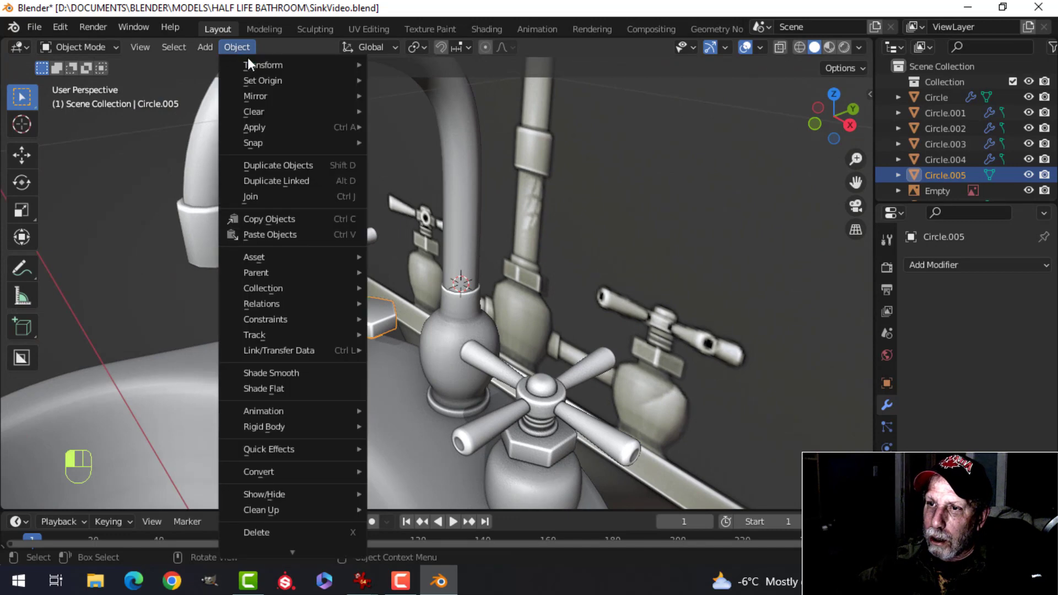
{"action": "mouse_move", "coordinate": [259, 77]}
{"action": "left_click", "coordinate": [433, 114]}
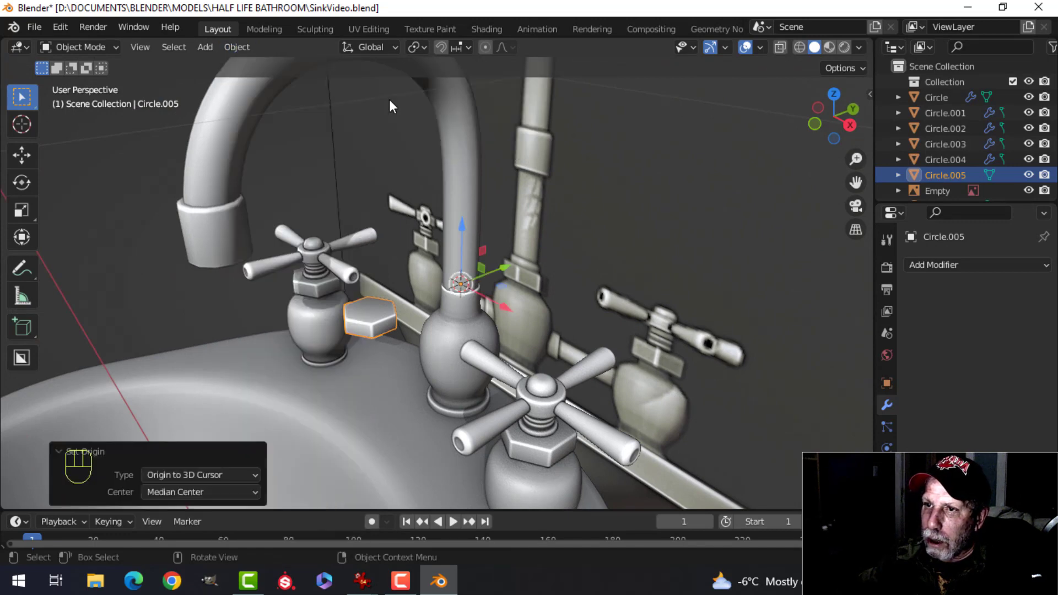
{"action": "left_click", "coordinate": [239, 48]}
{"action": "left_click", "coordinate": [425, 72]}
- Move the whole nut mesh about -0.068 m along Z and scale it to 1.259 in height
{"action": "middle_click_drag", "start_coordinate": [577, 207], "coordinate": [441, 213]}
{"action": "key", "text": "KP_1"}
{"action": "scroll", "coordinate": [565, 171], "scroll_direction": "up", "scroll_amount": 3}
{"action": "key", "text": "Tab"}
{"action": "key", "text": "a"}
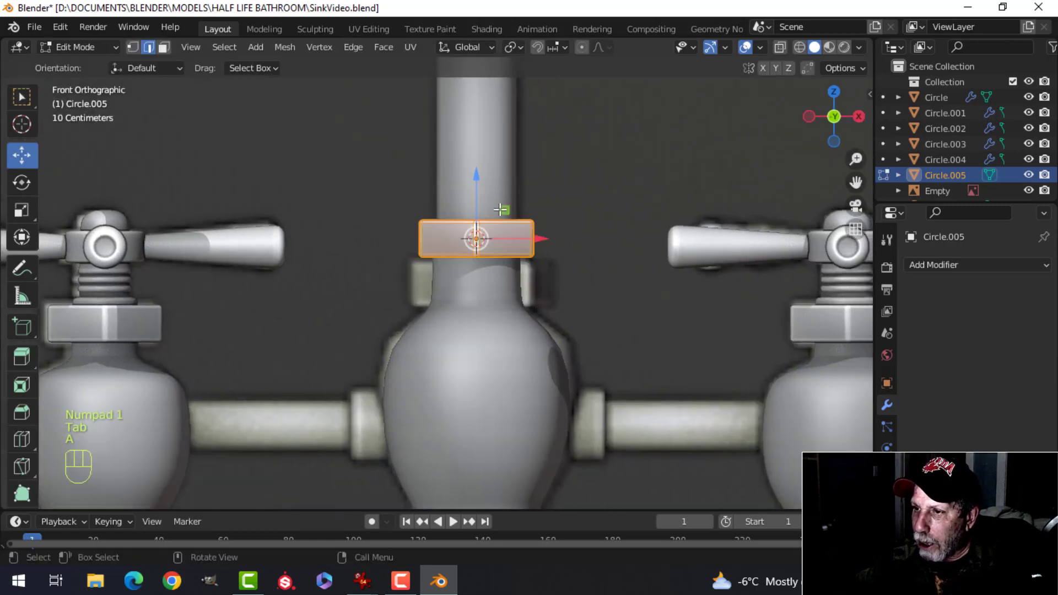
{"action": "left_click_drag", "start_coordinate": [478, 191], "coordinate": [471, 222]}
{"action": "key", "text": "s"}
{"action": "key", "text": "z"}
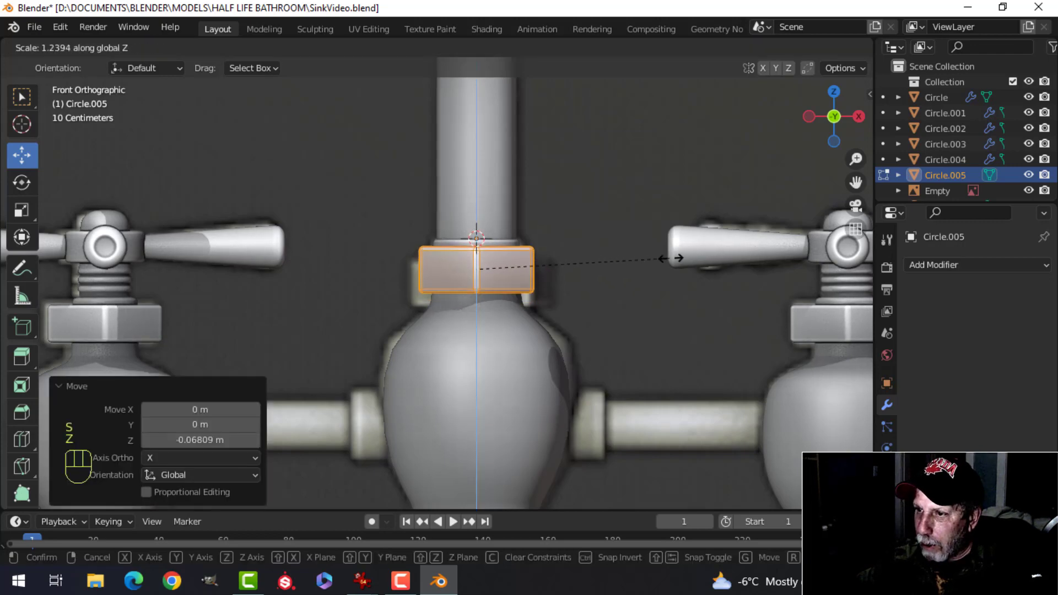
{"action": "left_click", "coordinate": [672, 259]}
- Scale the nut to 1.15 in X and Y only and nudge it slightly down
{"action": "key", "text": "s"}
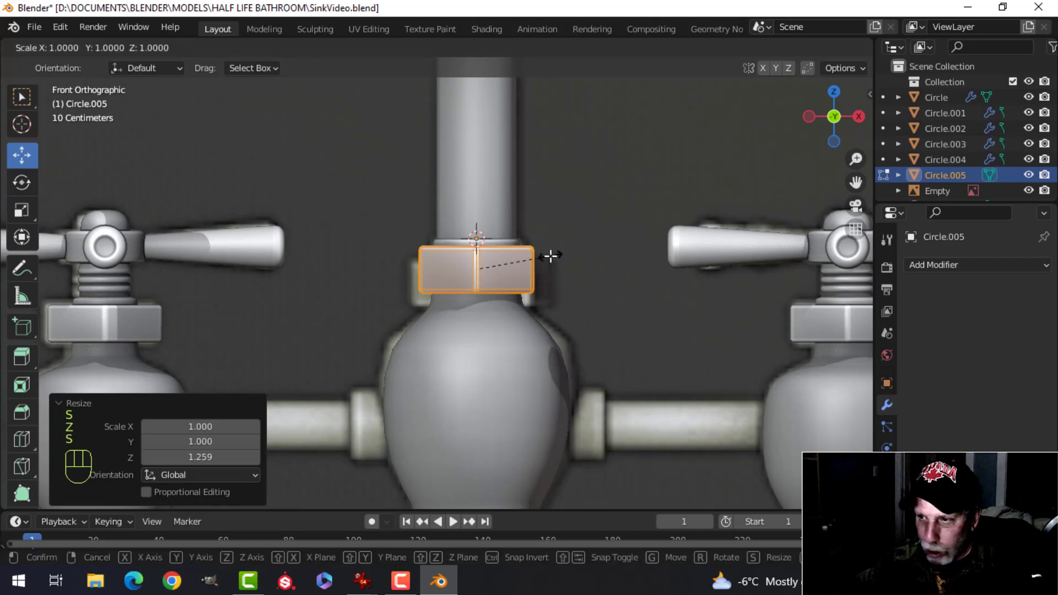
{"action": "key", "text": "shift+z"}
{"action": "left_click", "coordinate": [547, 251]}
{"action": "middle_click_drag", "start_coordinate": [547, 251], "coordinate": [495, 234]}
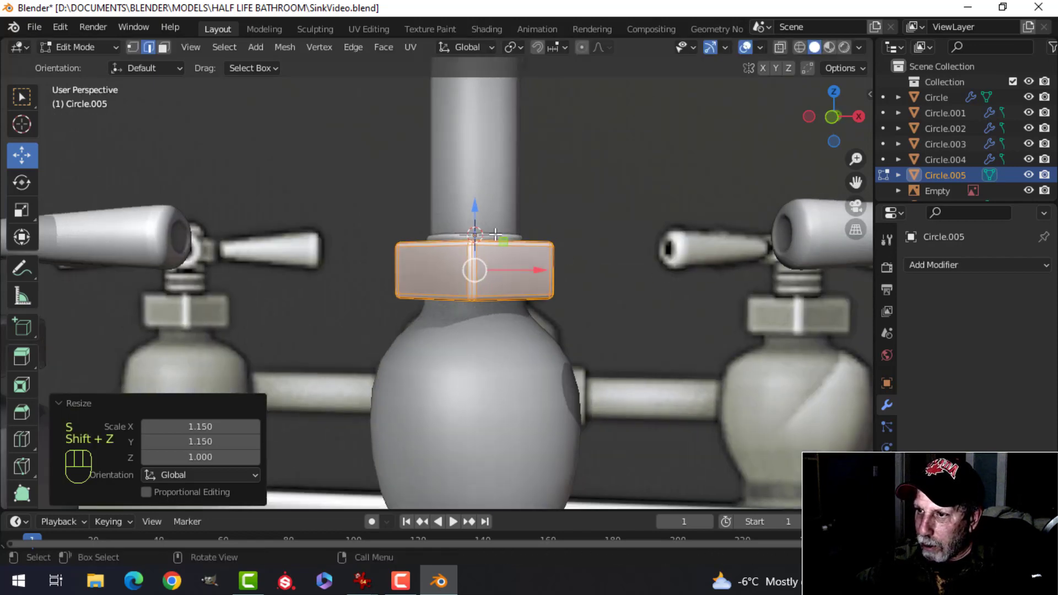
{"action": "left_click_drag", "start_coordinate": [477, 218], "coordinate": [479, 224]}
{"action": "key", "text": "Tab"}
- Rotate the nut's mesh about -12° around the Z axis
{"action": "middle_click_drag", "start_coordinate": [478, 224], "coordinate": [468, 293]}
{"action": "key", "text": "alt+a"}
{"action": "left_click", "coordinate": [469, 288]}
{"action": "key", "text": "Tab"}
{"action": "key", "text": "a"}
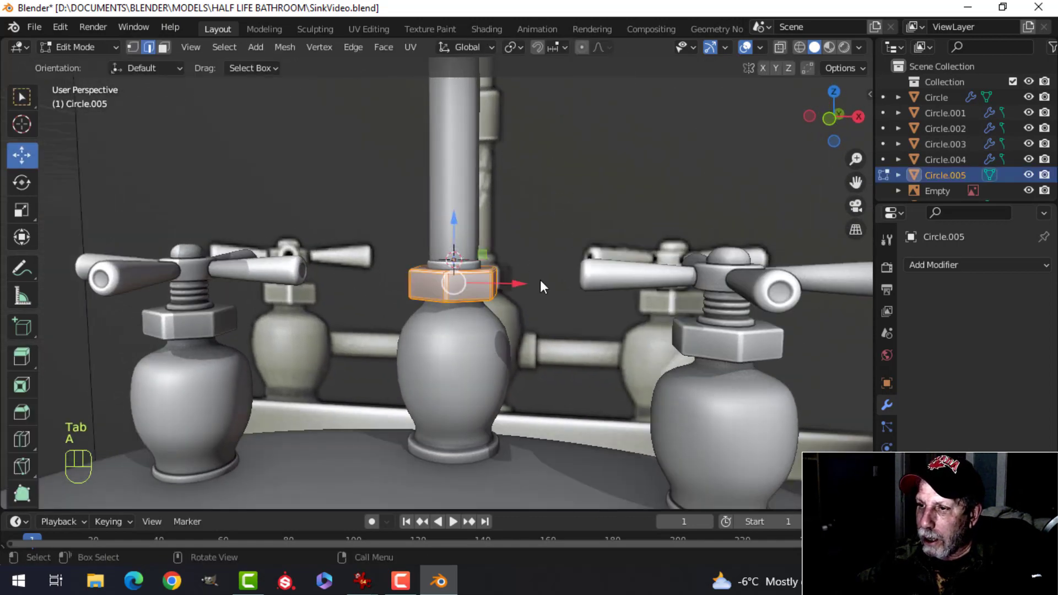
{"action": "key", "text": "r"}
{"action": "key", "text": "z"}
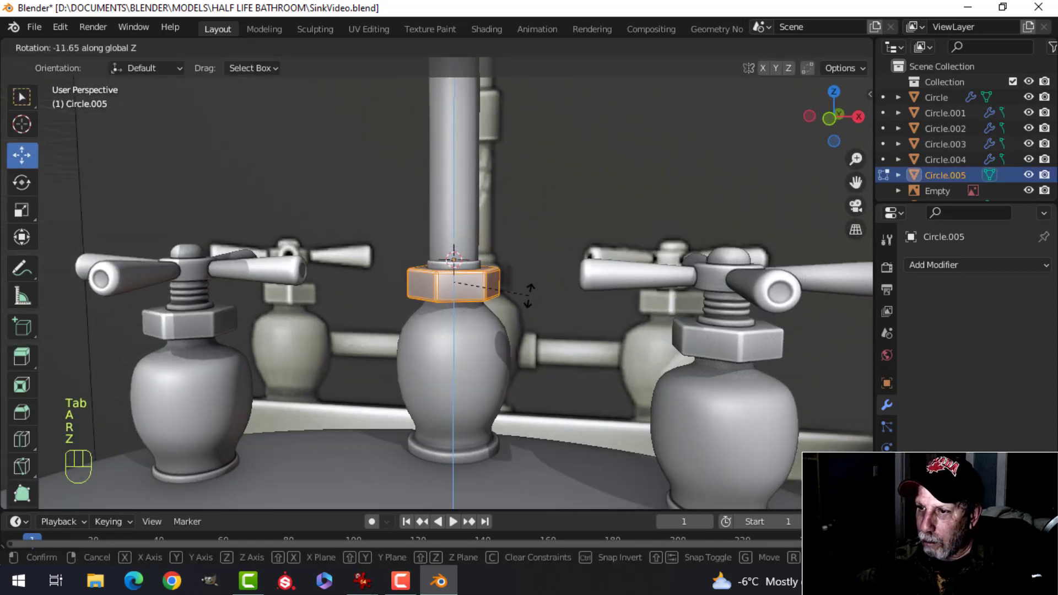
{"action": "left_click", "coordinate": [530, 293]}
{"action": "key", "text": "alt+a"}
{"action": "key", "text": "Tab"}
{"action": "key", "text": "alt+a"}
- Enable the Face Orientation overlay and correct the spout base's normals so all its faces point outward
{"action": "middle_click_drag", "start_coordinate": [730, 328], "coordinate": [579, 297]}
{"action": "left_click", "coordinate": [760, 48]}
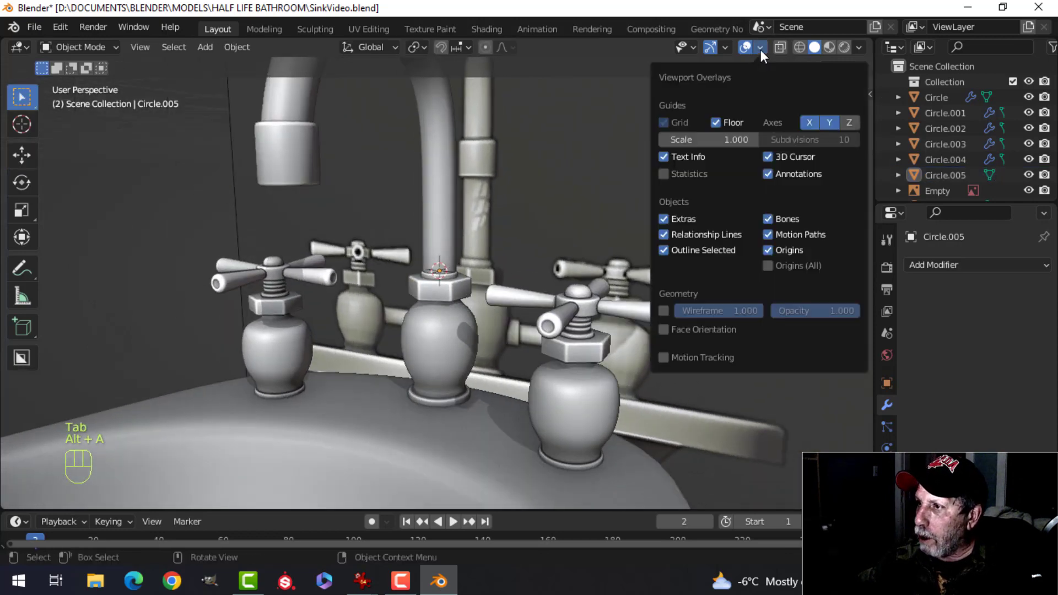
{"action": "left_click", "coordinate": [718, 330]}
{"action": "left_click", "coordinate": [459, 346]}
{"action": "key", "text": "Tab"}
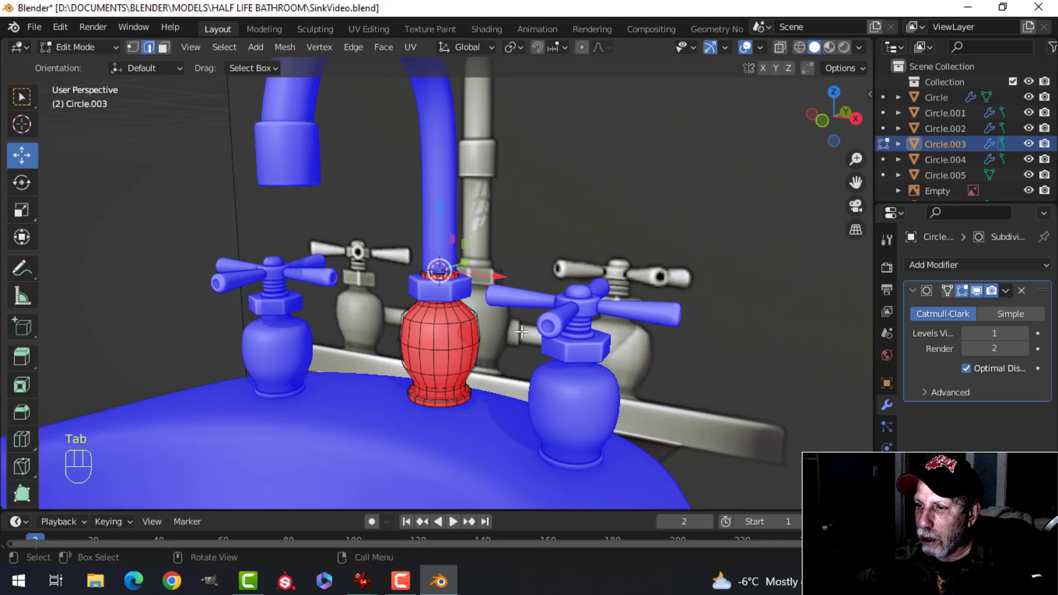
{"action": "key", "text": "a"}
{"action": "key", "text": "alt+n"}
{"action": "left_click", "coordinate": [497, 322]}
{"action": "key", "text": "alt+a"}
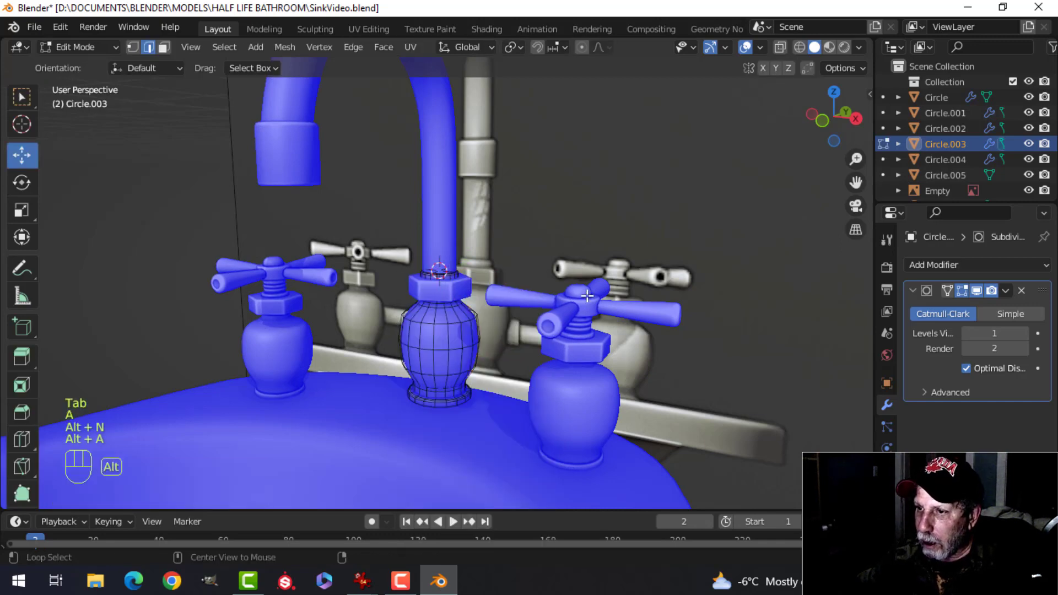
- Disable the Face Orientation overlay and save the file
{"action": "key", "text": "Tab"}
{"action": "key", "text": "alt+a"}
{"action": "scroll", "coordinate": [649, 216], "scroll_direction": "down", "scroll_amount": 3}
{"action": "left_click", "coordinate": [761, 48]}
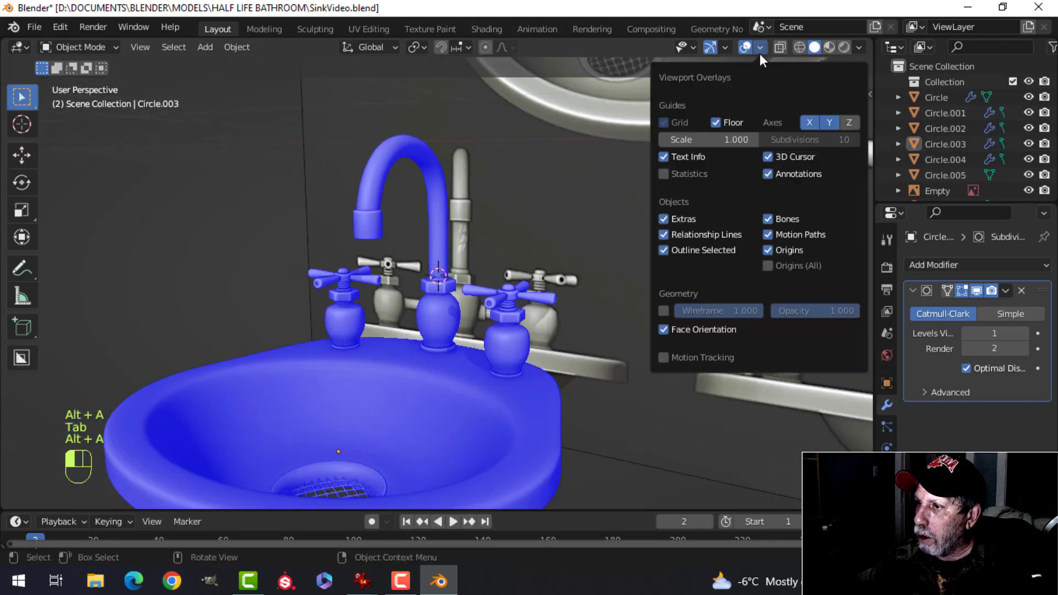
{"action": "left_click", "coordinate": [699, 328]}
{"action": "key", "text": "ctrl+s"}
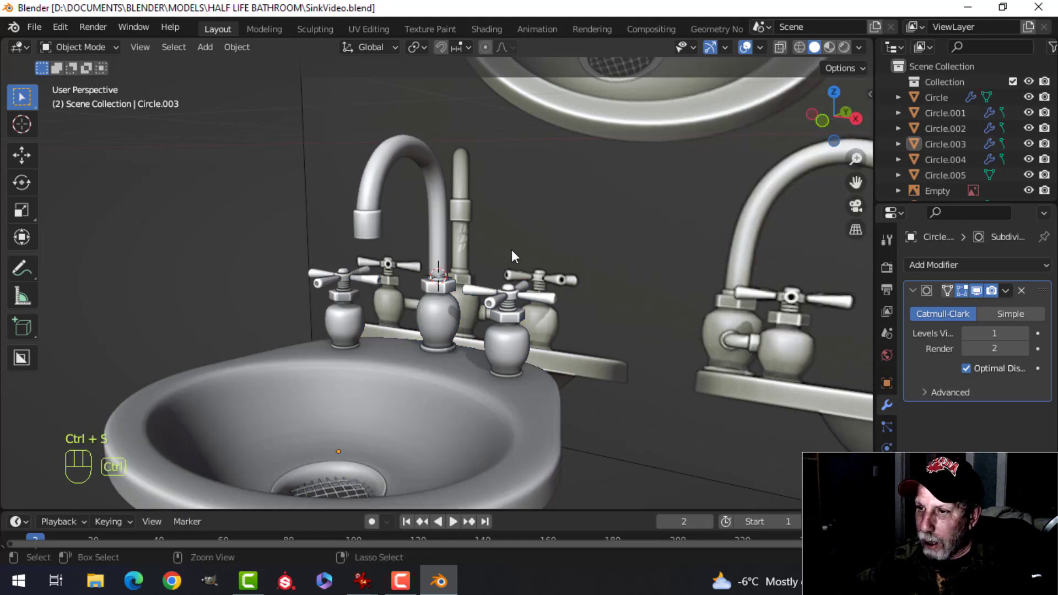
- Examine how the nut fits around the spout base
{"action": "scroll", "coordinate": [504, 267], "scroll_direction": "up", "scroll_amount": 2}
{"action": "middle_click_drag", "start_coordinate": [504, 267], "coordinate": [564, 276]}
{"action": "scroll", "coordinate": [490, 279], "scroll_direction": "up", "scroll_amount": 4}
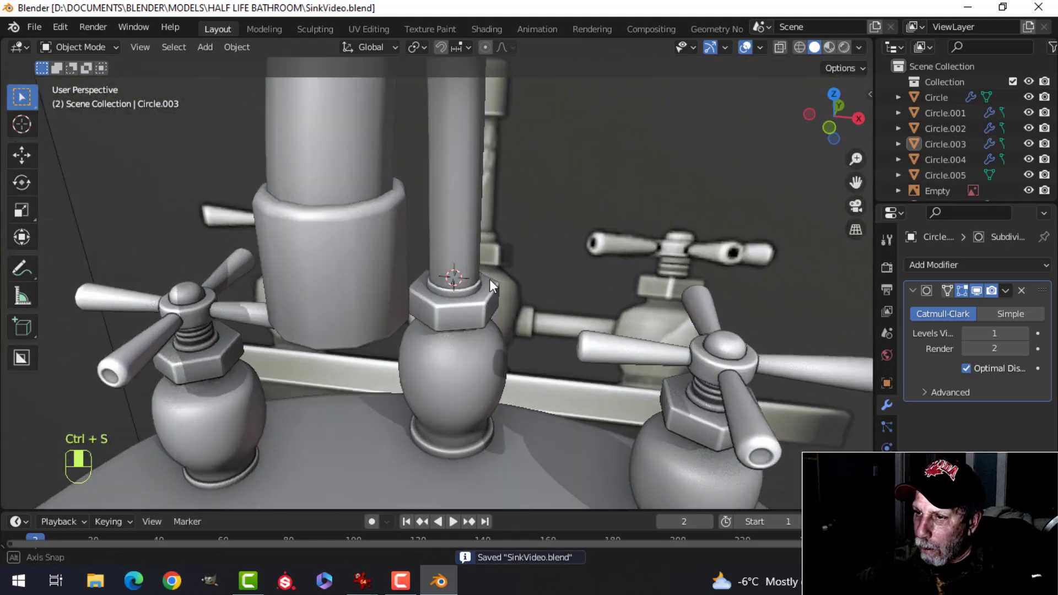
{"action": "middle_click_drag", "start_coordinate": [463, 263], "coordinate": [491, 263]}
{"action": "scroll", "coordinate": [458, 270], "scroll_direction": "up", "scroll_amount": 4}
{"action": "scroll", "coordinate": [464, 272], "scroll_direction": "down", "scroll_amount": 5}
{"action": "scroll", "coordinate": [514, 274], "scroll_direction": "up", "scroll_amount": 3}
- Move the reference image back about 2.992 m along Y, away from the sink
{"action": "left_click", "coordinate": [153, 218]}
{"action": "scroll", "coordinate": [294, 250], "scroll_direction": "down", "scroll_amount": 4}
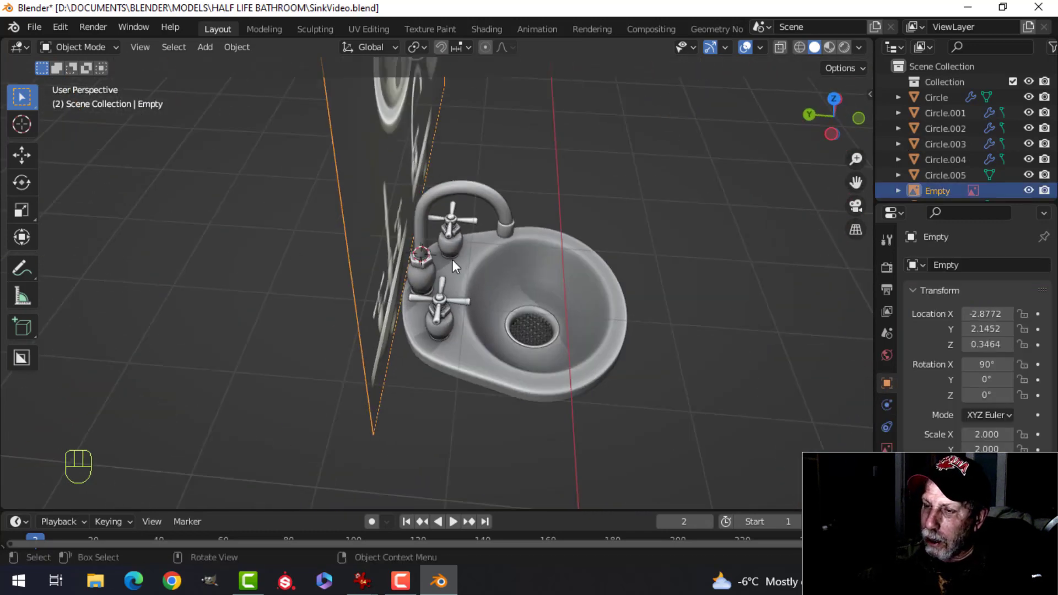
{"action": "scroll", "coordinate": [445, 242], "scroll_direction": "down", "scroll_amount": 2}
{"action": "left_click_drag", "start_coordinate": [368, 115], "coordinate": [223, 132]}
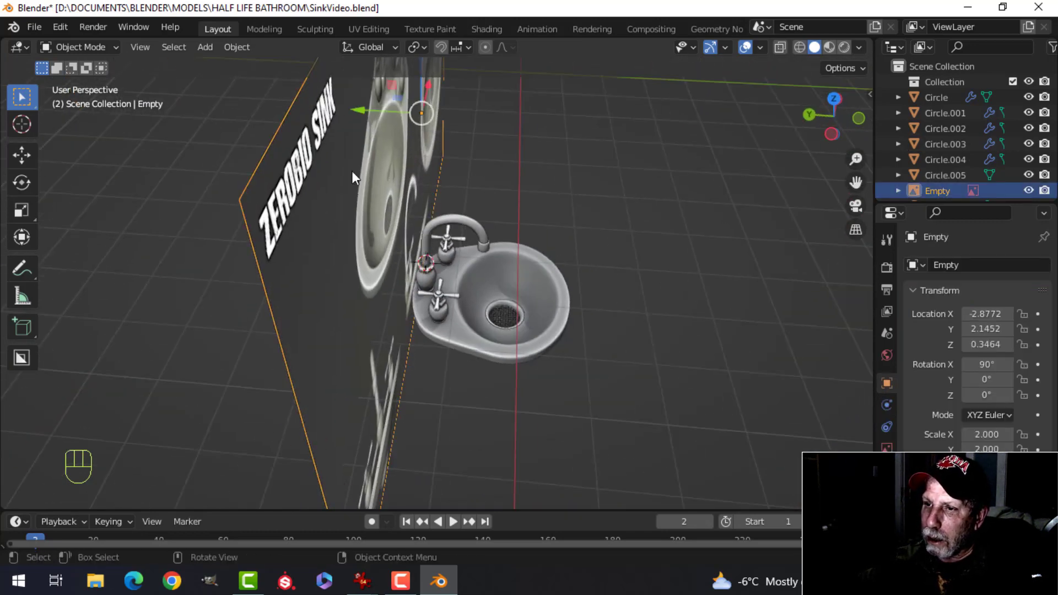
{"action": "key", "text": "ctrl+z"}
{"action": "left_click", "coordinate": [428, 167]}
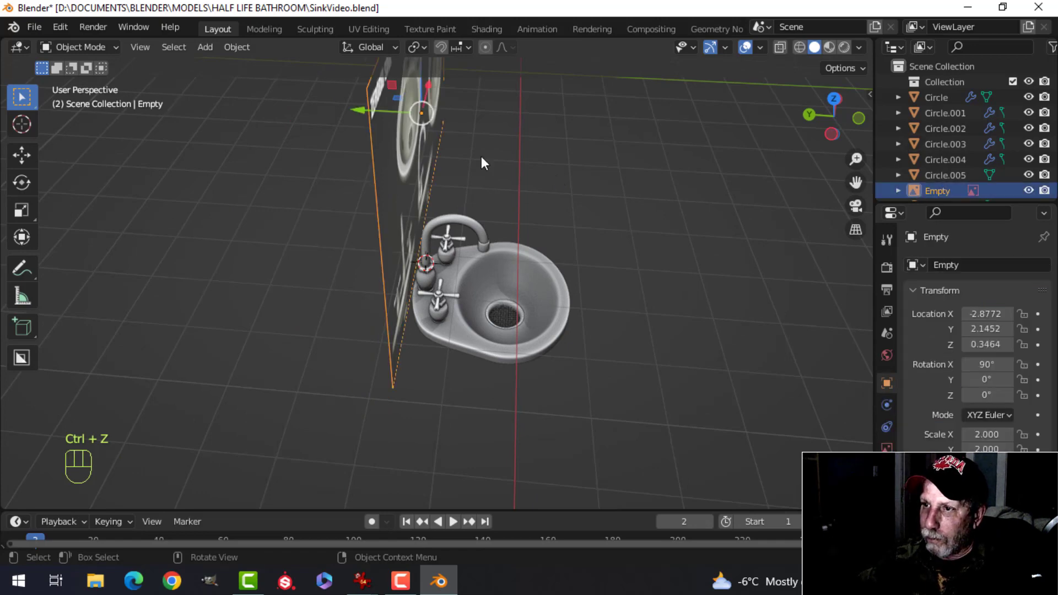
{"action": "key", "text": "g"}
{"action": "key", "text": "y"}
{"action": "left_click", "coordinate": [399, 151]}
- Add a 2 m plane mesh at the 3D cursor and look at it from the top
{"action": "scroll", "coordinate": [472, 197], "scroll_direction": "up", "scroll_amount": 3}
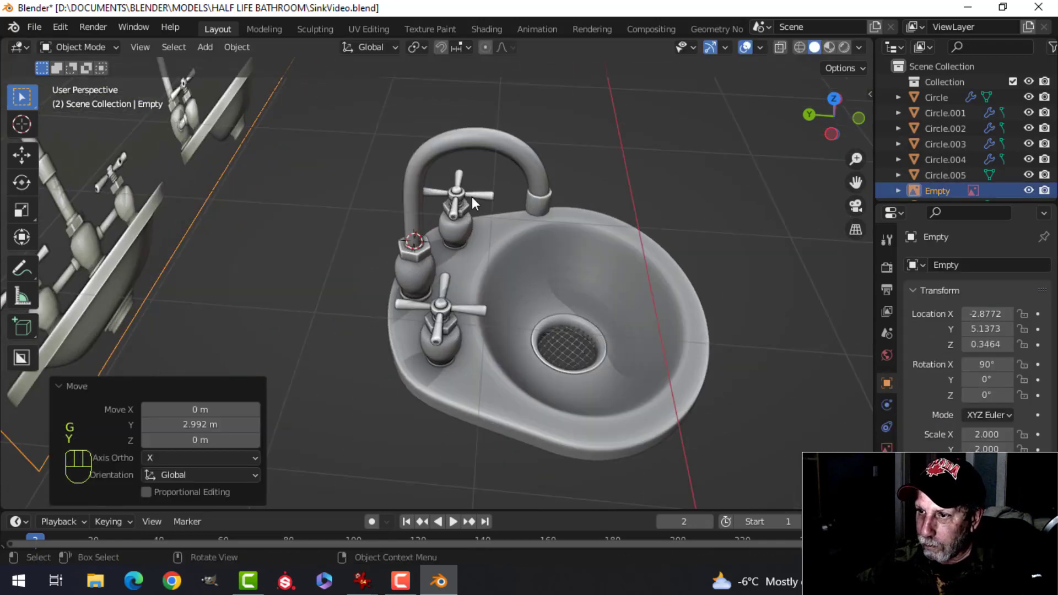
{"action": "middle_click_drag", "start_coordinate": [497, 217], "coordinate": [507, 222]}
{"action": "key", "text": "shift+a"}
{"action": "mouse_move", "coordinate": [485, 210]}
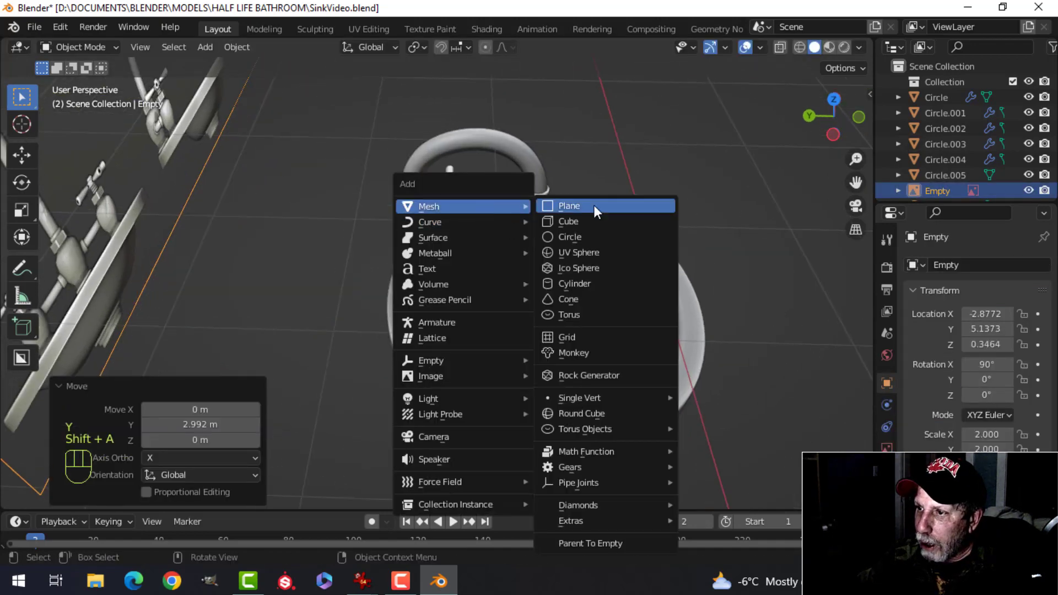
{"action": "left_click", "coordinate": [593, 205]}
{"action": "key", "text": "KP_7"}
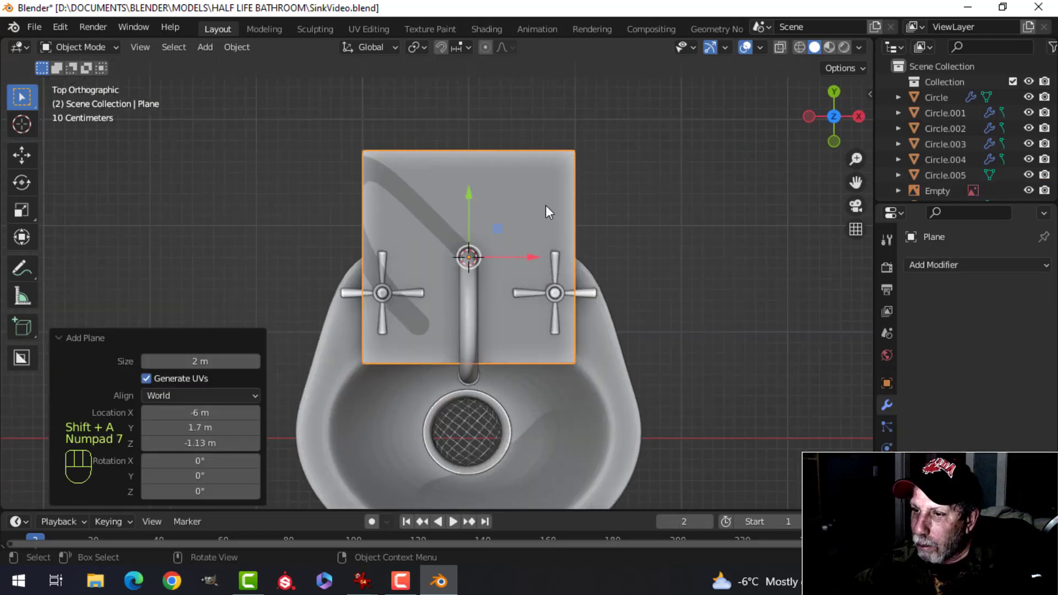
- Show the plane's mesh in wireframe, scale it to about 0.809, and move it about -0.811 m along Y
{"action": "key", "text": "Tab"}
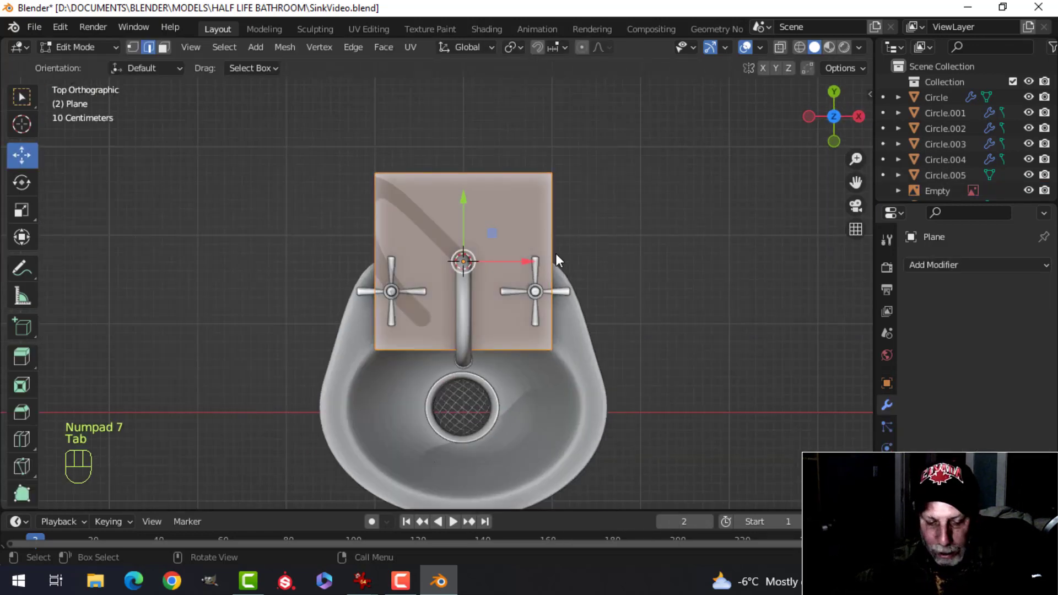
{"action": "key", "text": "z"}
{"action": "left_click", "coordinate": [479, 254]}
{"action": "scroll", "coordinate": [479, 253], "scroll_direction": "up", "scroll_amount": 4}
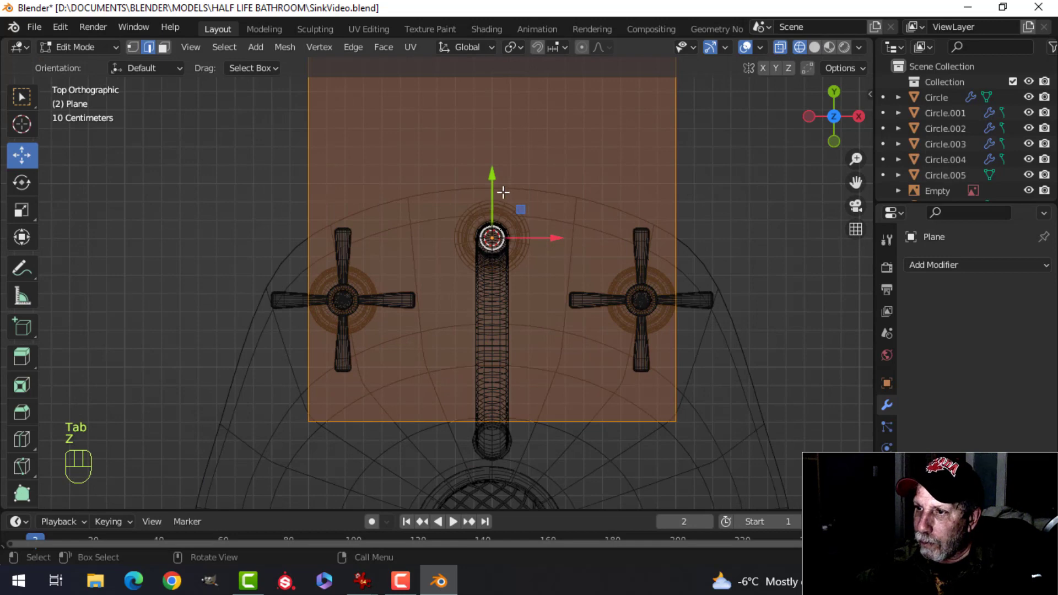
{"action": "scroll", "coordinate": [593, 232], "scroll_direction": "down", "scroll_amount": 2}
{"action": "key", "text": "s"}
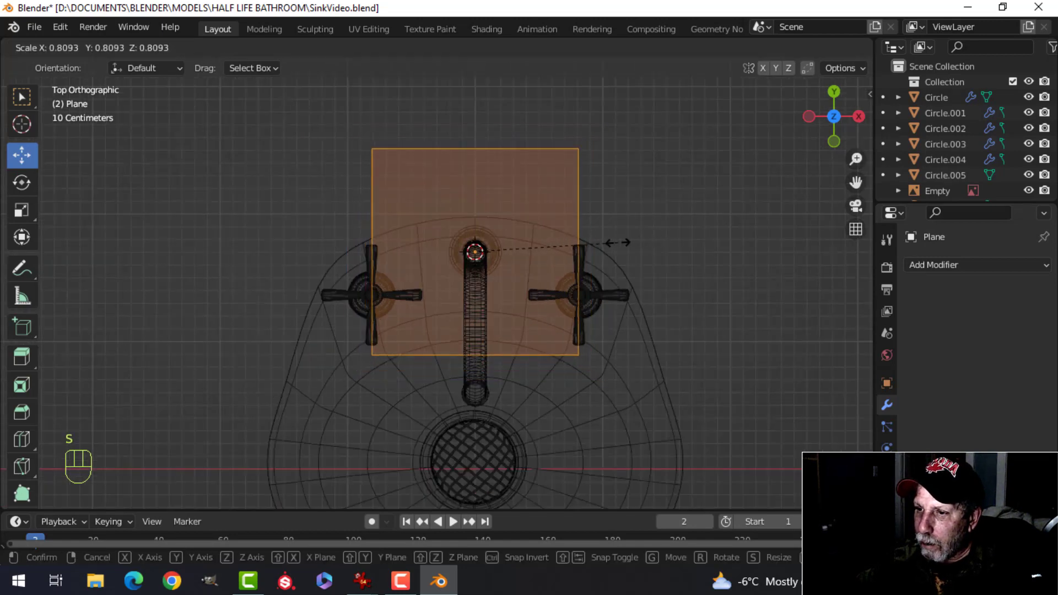
{"action": "left_click", "coordinate": [604, 243]}
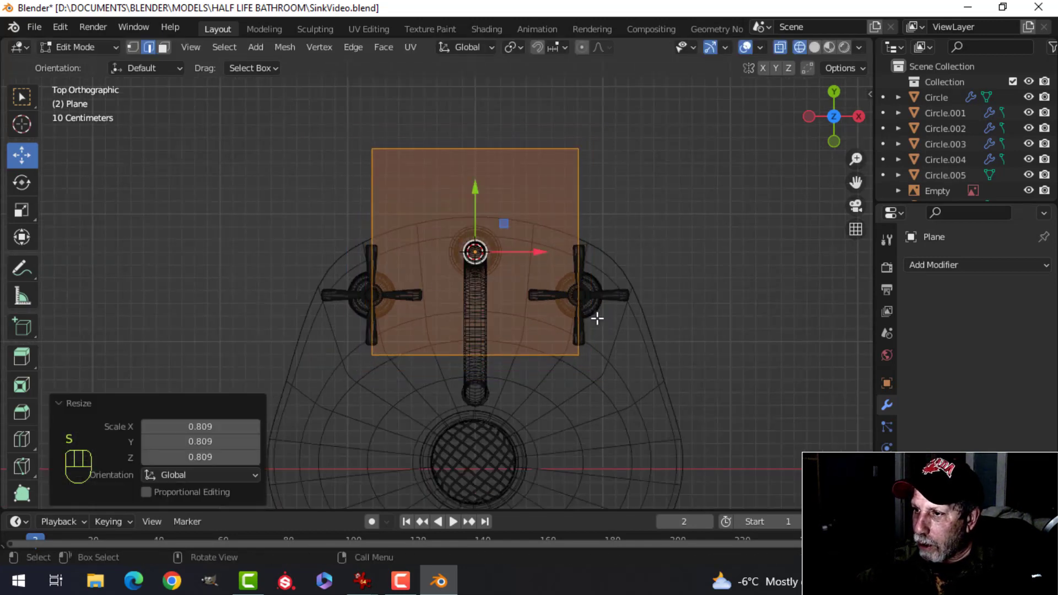
{"action": "left_click_drag", "start_coordinate": [478, 199], "coordinate": [454, 295]}
{"action": "scroll", "coordinate": [389, 309], "scroll_direction": "up", "scroll_amount": 2}
{"action": "scroll", "coordinate": [389, 310], "scroll_direction": "up", "scroll_amount": 1}
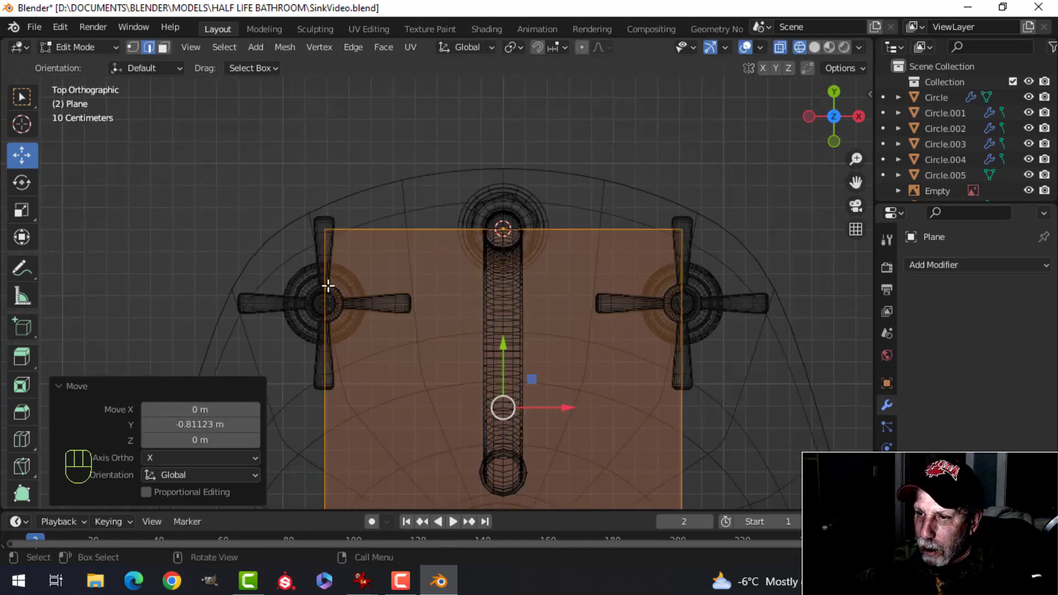
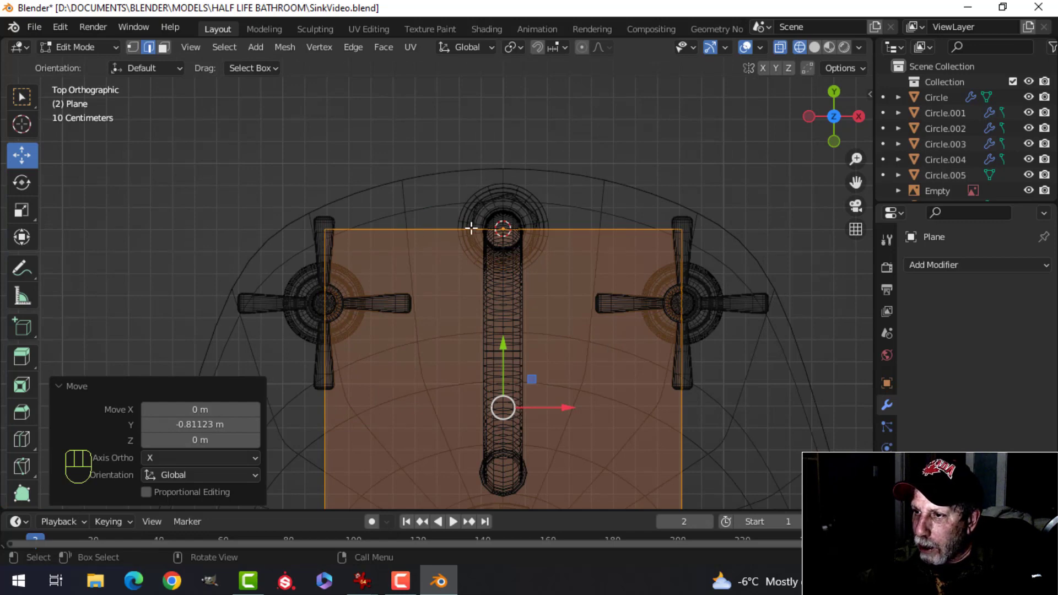
- Move the plane's front edge back along Y to just behind the handles' centres, and delete that edge
{"action": "scroll", "coordinate": [673, 323], "scroll_direction": "down", "scroll_amount": 3}
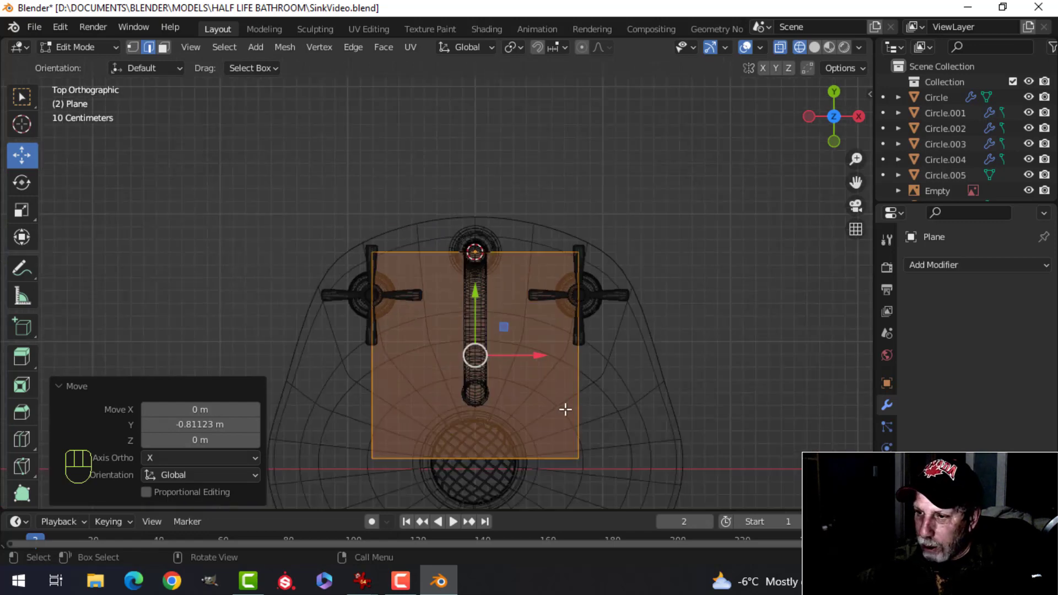
{"action": "left_click", "coordinate": [521, 455]}
{"action": "left_click_drag", "start_coordinate": [478, 384], "coordinate": [468, 222]}
{"action": "scroll", "coordinate": [493, 247], "scroll_direction": "up", "scroll_amount": 3}
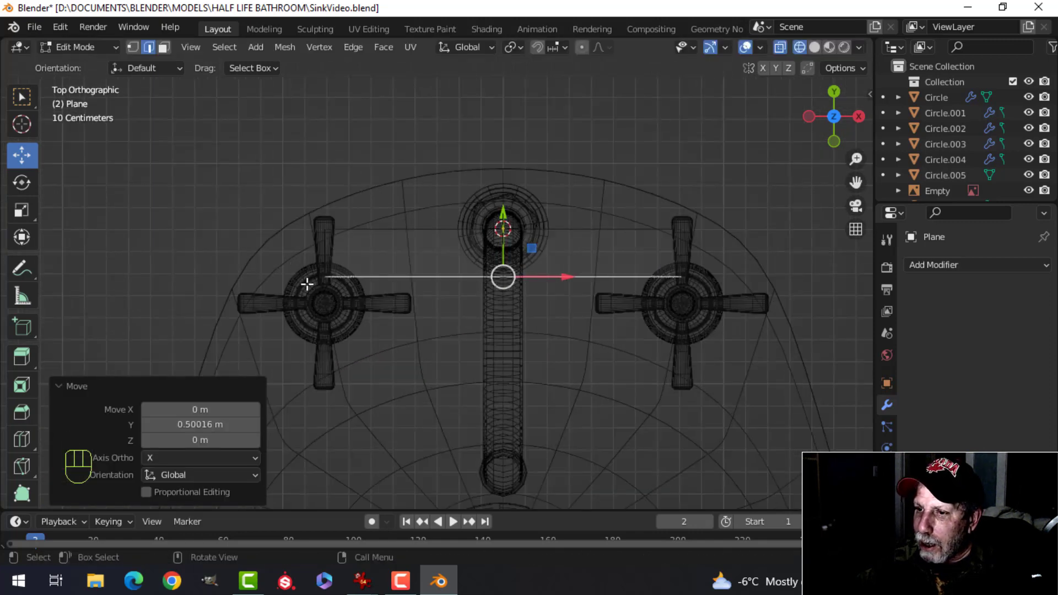
{"action": "key", "text": "x"}
{"action": "left_click", "coordinate": [560, 264]}
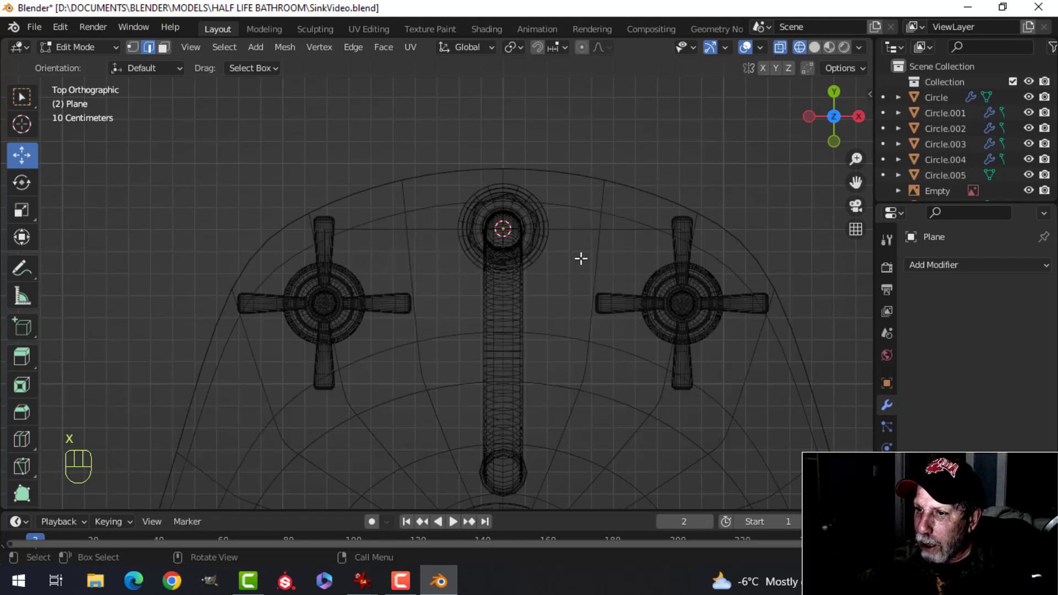
- Lower the whole remaining three-sided outline about 0.388 m along Z, plus about 0.019 m more, to the middle of the faucet bodies
{"action": "key", "text": "a"}
{"action": "middle_click_drag", "start_coordinate": [747, 270], "coordinate": [502, 197]}
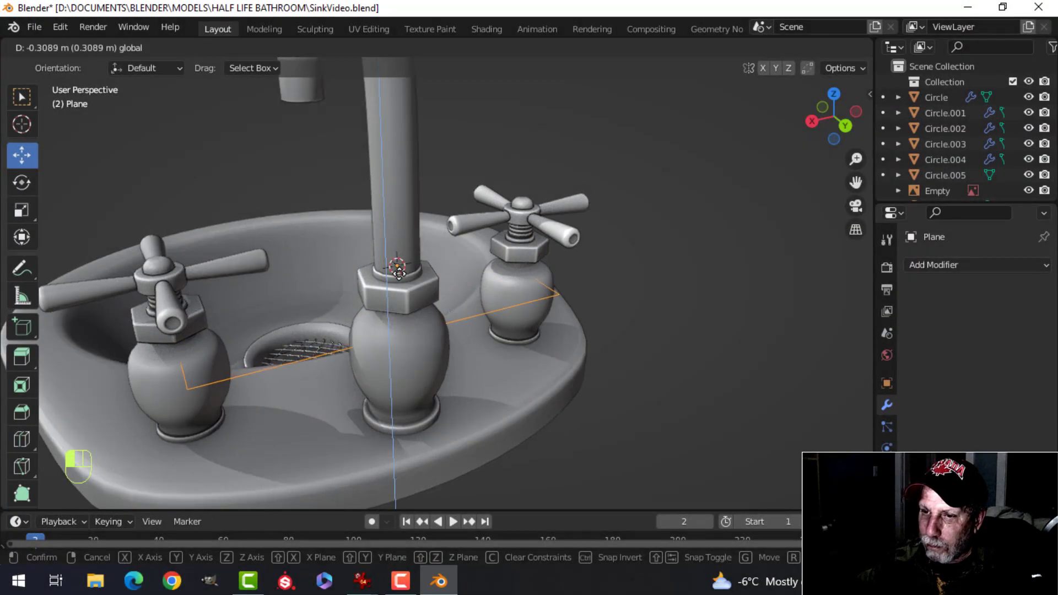
{"action": "left_click", "coordinate": [401, 288]}
{"action": "middle_click_drag", "start_coordinate": [401, 287], "coordinate": [498, 258]}
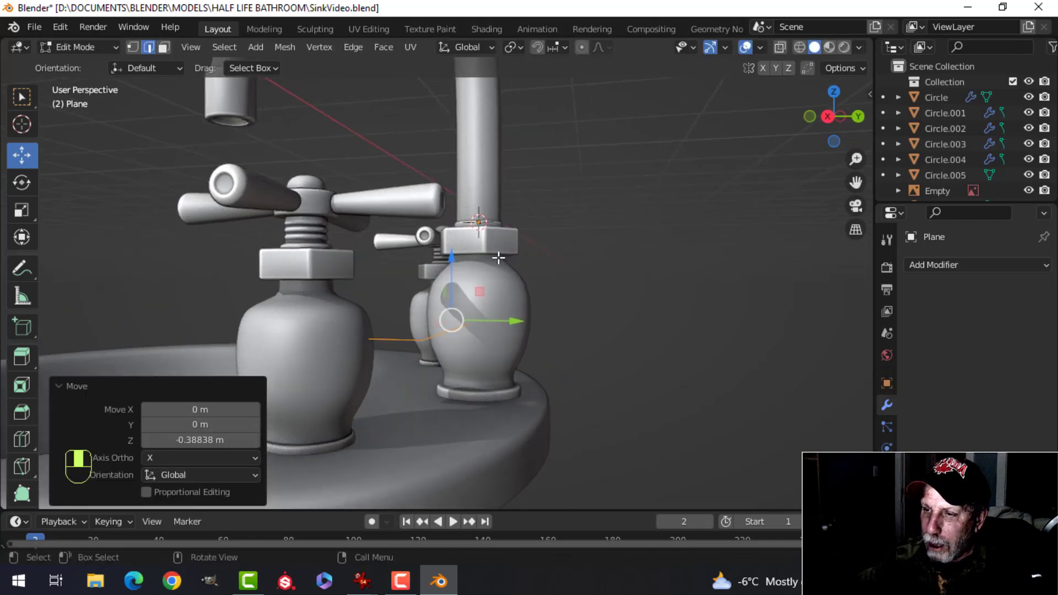
{"action": "left_click_drag", "start_coordinate": [455, 260], "coordinate": [456, 269]}
{"action": "middle_click_drag", "start_coordinate": [573, 274], "coordinate": [532, 285]}
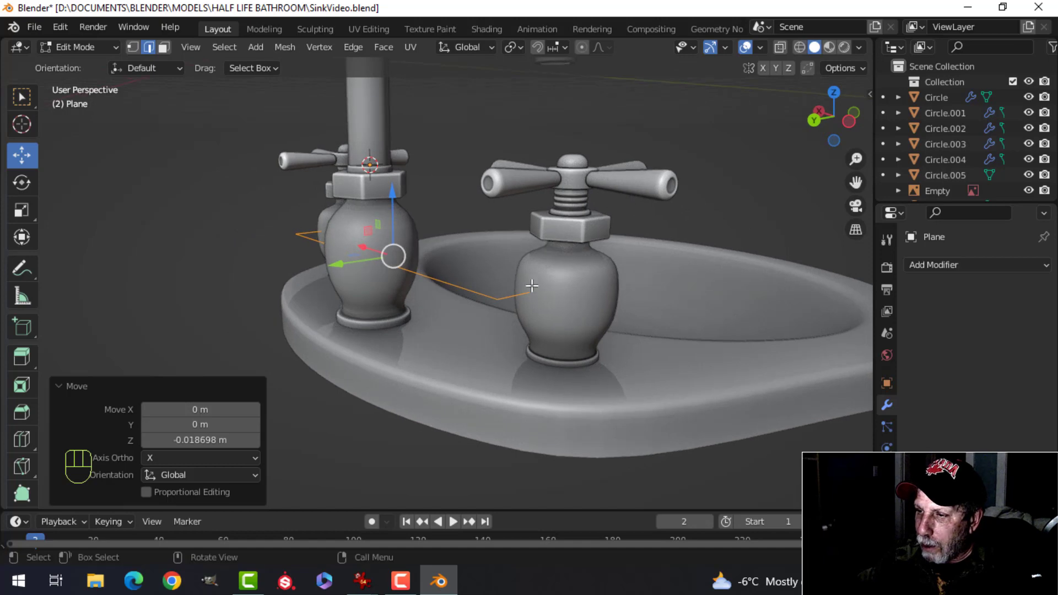
- Bevel the outline's two corner vertices by about 0.065 m with 4 segments to round the bends
{"action": "middle_click_drag", "start_coordinate": [465, 285], "coordinate": [504, 255], "text": "shift"}
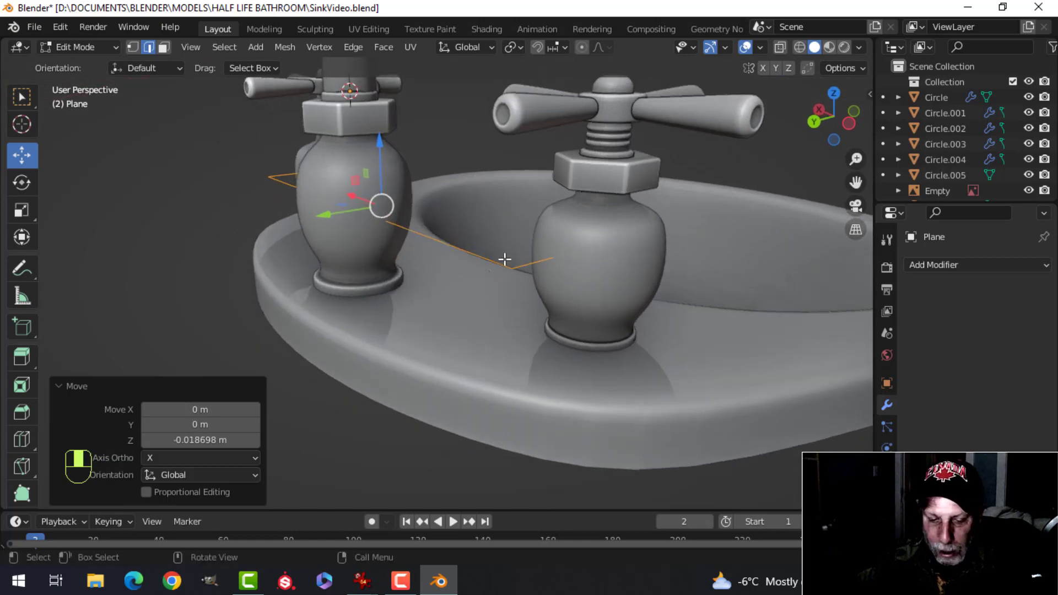
{"action": "key", "text": "1"}
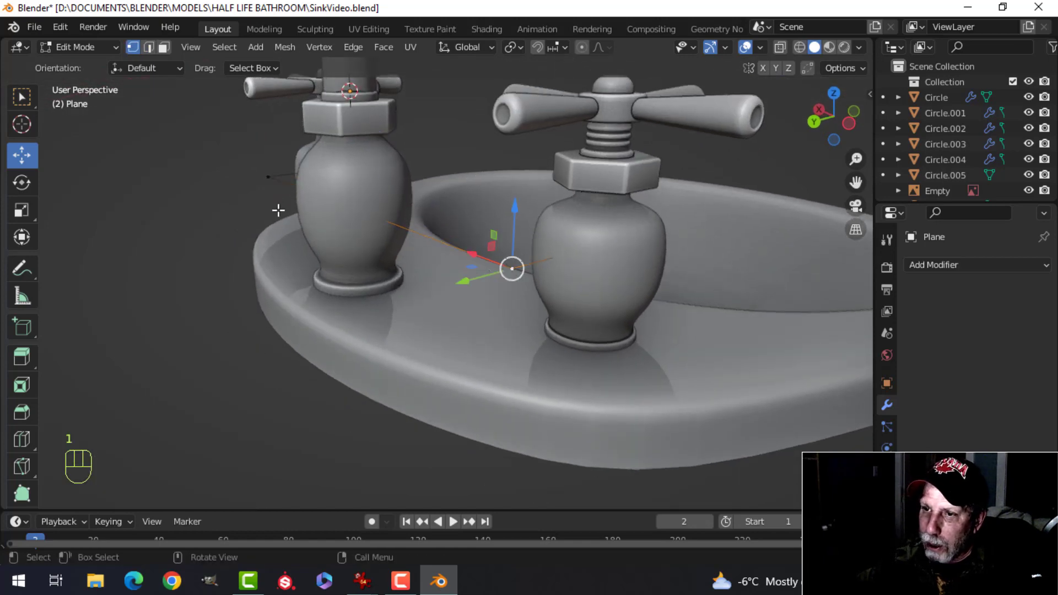
{"action": "left_click", "coordinate": [269, 180], "text": "shift"}
{"action": "mouse_move", "coordinate": [528, 260]}
{"action": "middle_mouse_down"}
{"action": "mouse_move", "coordinate": [487, 292]}
{"action": "mouse_move", "coordinate": [519, 272]}
{"action": "middle_mouse_up"}
{"action": "scroll", "coordinate": [518, 272], "scroll_direction": "up", "scroll_amount": 4}
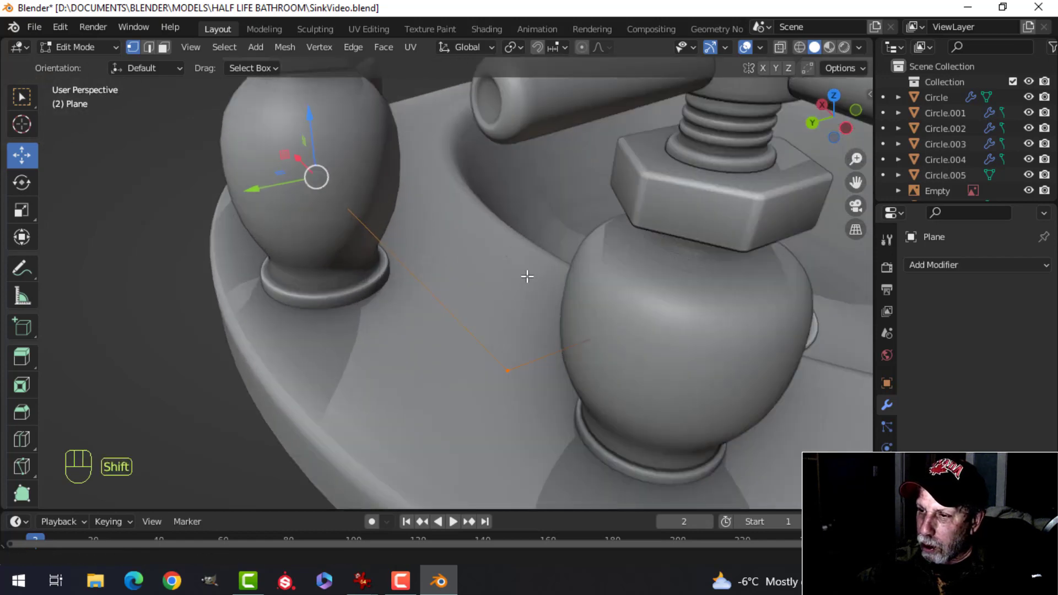
{"action": "key", "text": "ctrl+shift+b"}
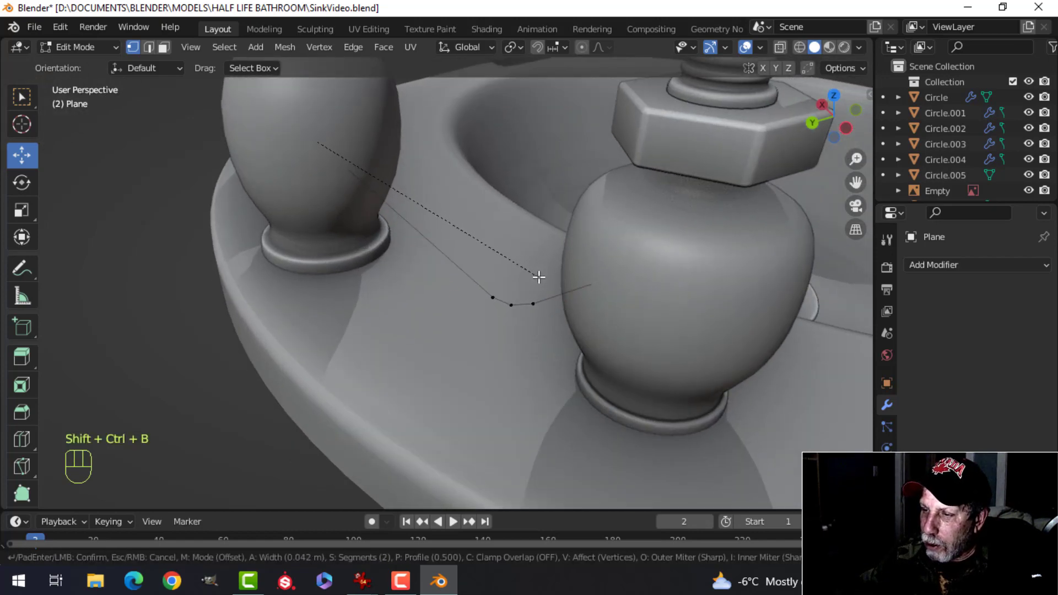
{"action": "scroll", "coordinate": [544, 286], "scroll_direction": "up", "scroll_amount": 1}
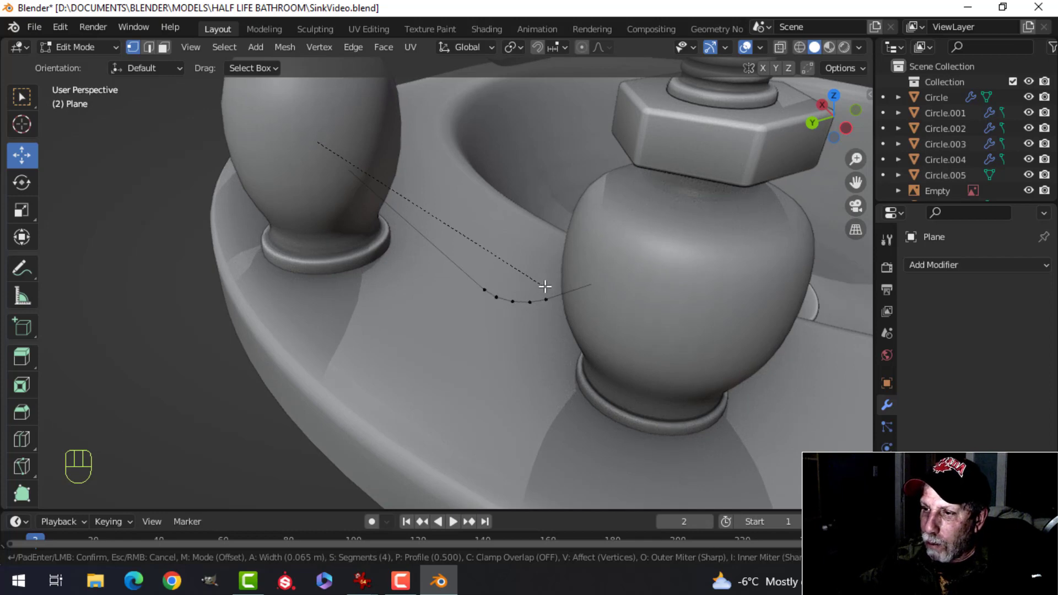
{"action": "left_click", "coordinate": [546, 290]}
- Return to Object Mode and convert the rounded outline to a curve
{"action": "key", "text": "Tab"}
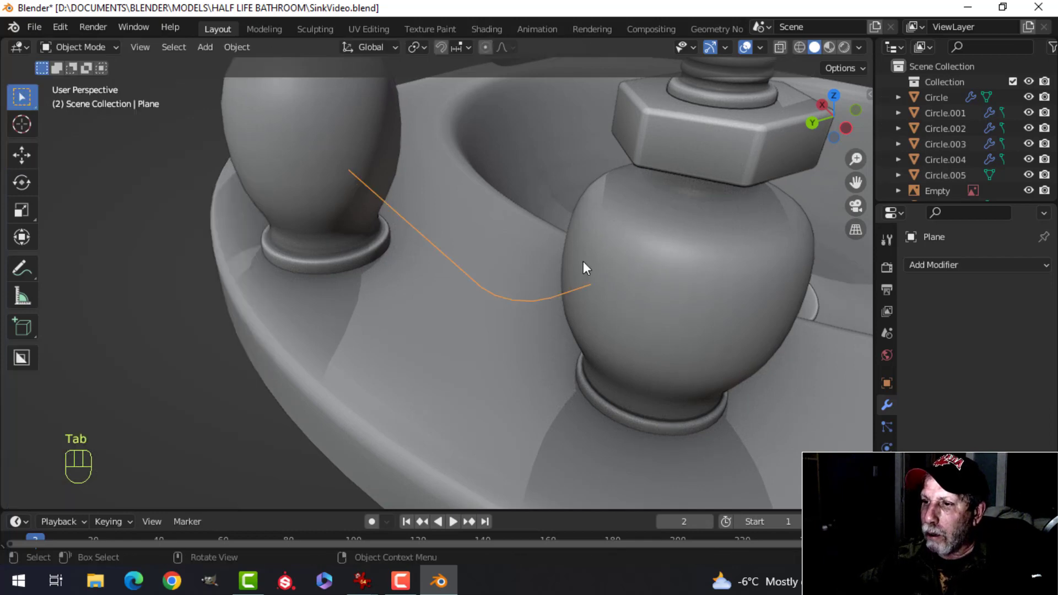
{"action": "middle_click_drag", "start_coordinate": [584, 261], "coordinate": [451, 249]}
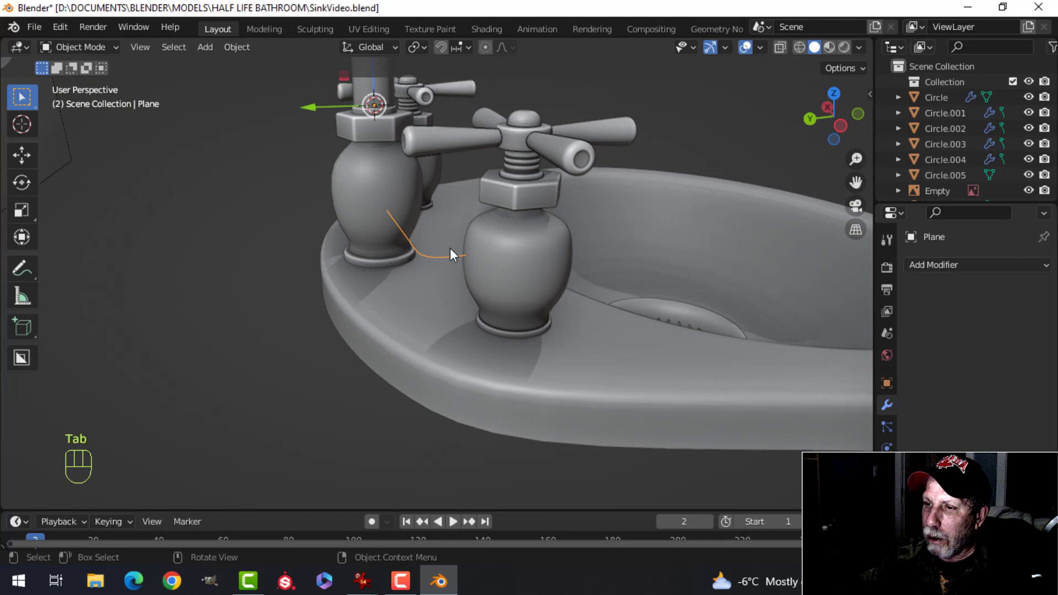
{"action": "right_click", "coordinate": [413, 248]}
{"action": "mouse_move", "coordinate": [382, 284]}
{"action": "left_click", "coordinate": [473, 282]}
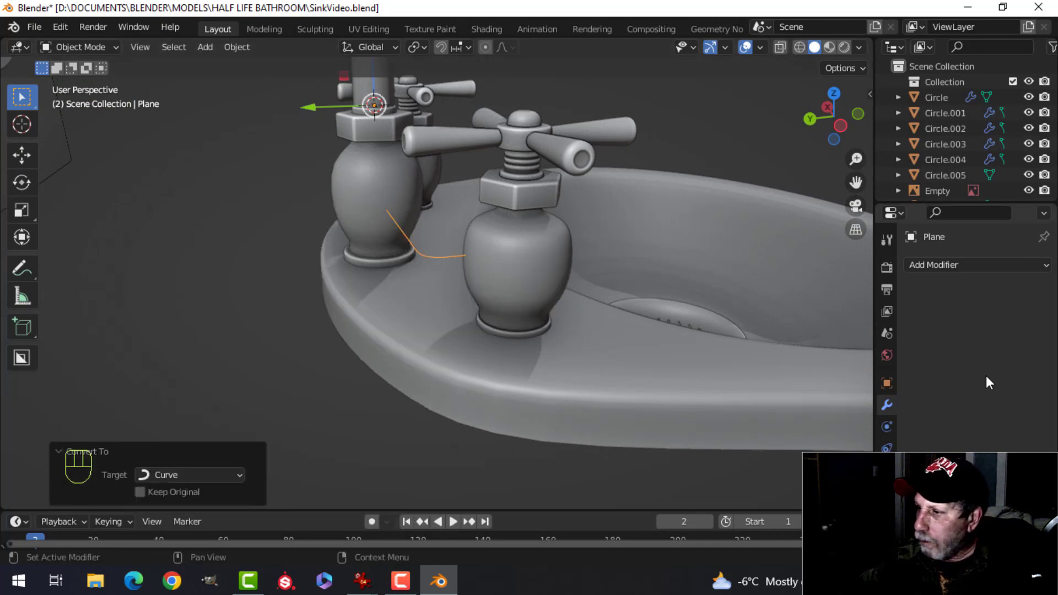
- Give the curve a round bevel with a depth of 0.059 m, matching the pipe's thickness in the front reference image
{"action": "left_click", "coordinate": [887, 471]}
{"action": "scroll", "coordinate": [948, 436], "scroll_direction": "down", "scroll_amount": 7}
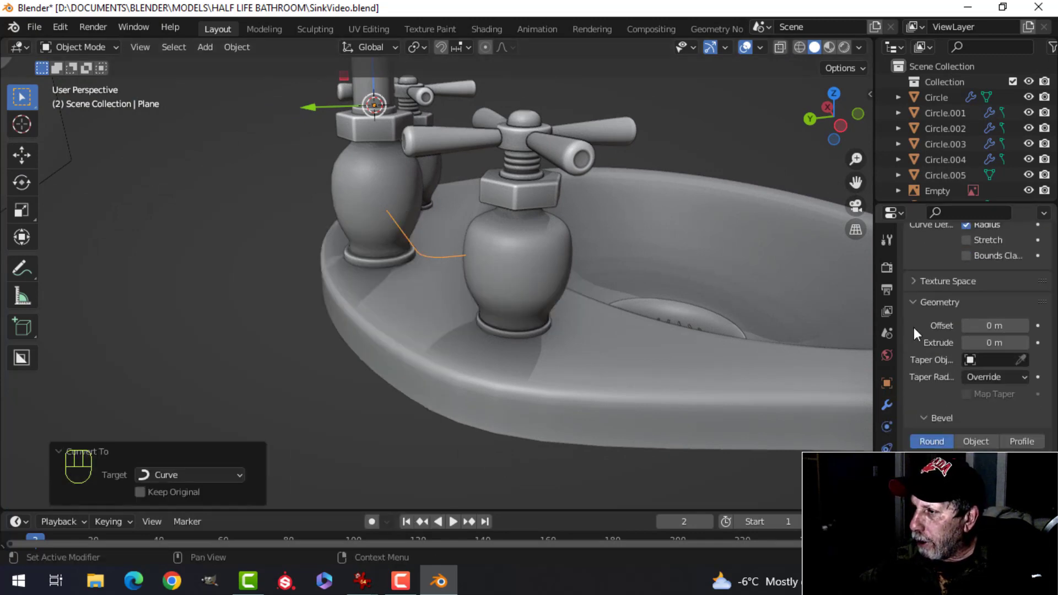
{"action": "scroll", "coordinate": [985, 406], "scroll_direction": "down", "scroll_amount": 2}
{"action": "left_click_drag", "start_coordinate": [985, 427], "coordinate": [1029, 427], "text": "shift"}
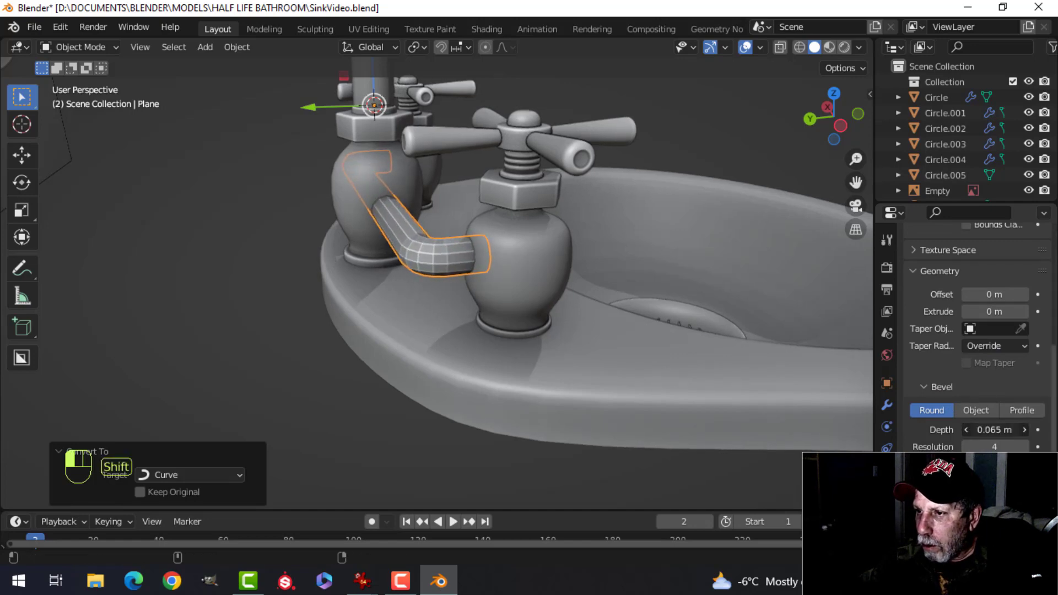
{"action": "key", "text": "KP_1"}
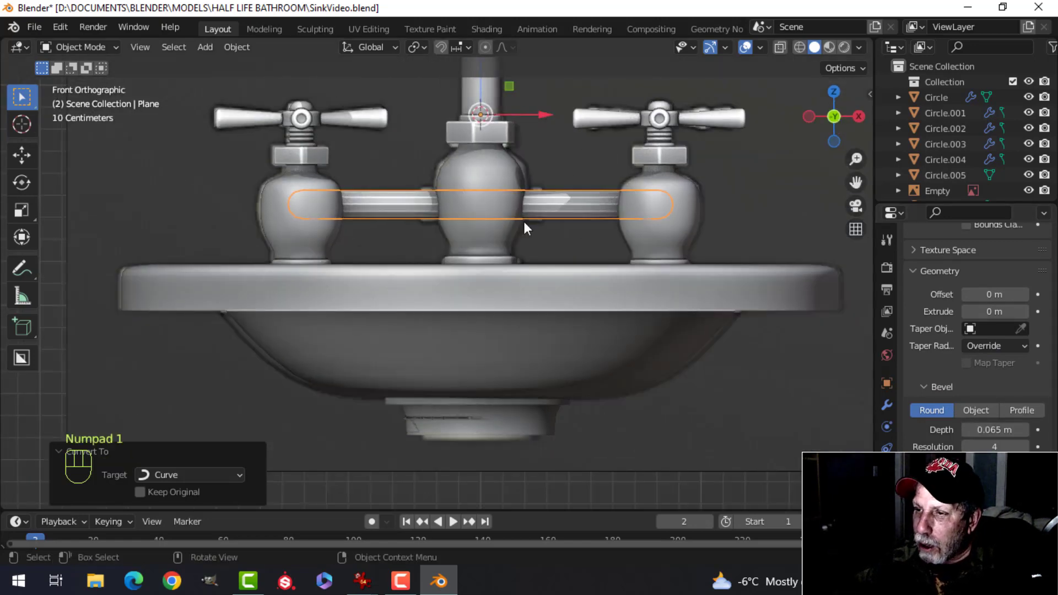
{"action": "key", "text": "z"}
{"action": "left_click", "coordinate": [485, 227]}
{"action": "scroll", "coordinate": [525, 203], "scroll_direction": "up", "scroll_amount": 3}
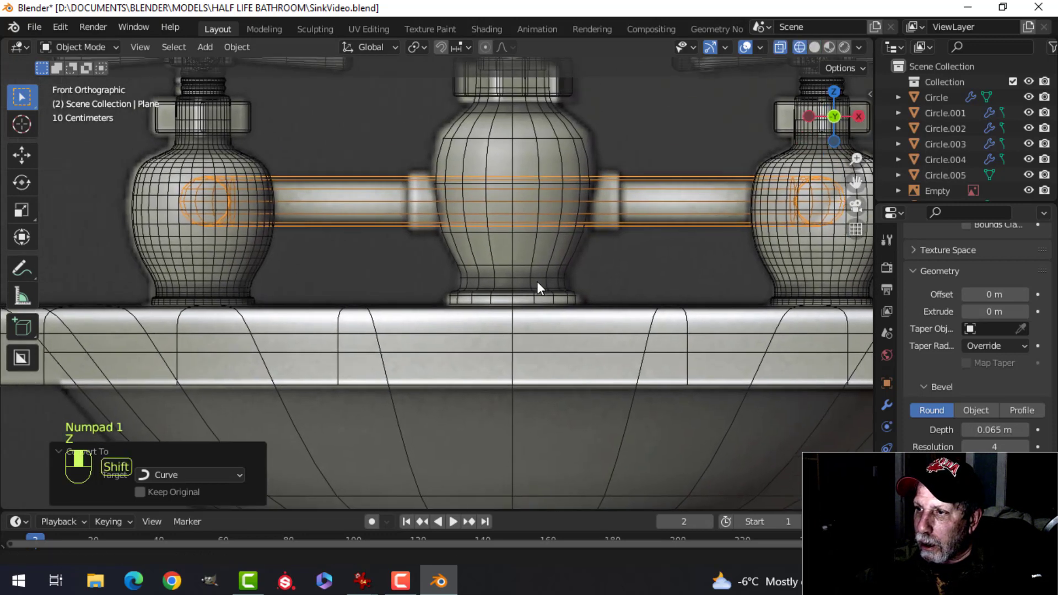
{"action": "left_click_drag", "start_coordinate": [1001, 429], "coordinate": [989, 429], "text": "shift"}
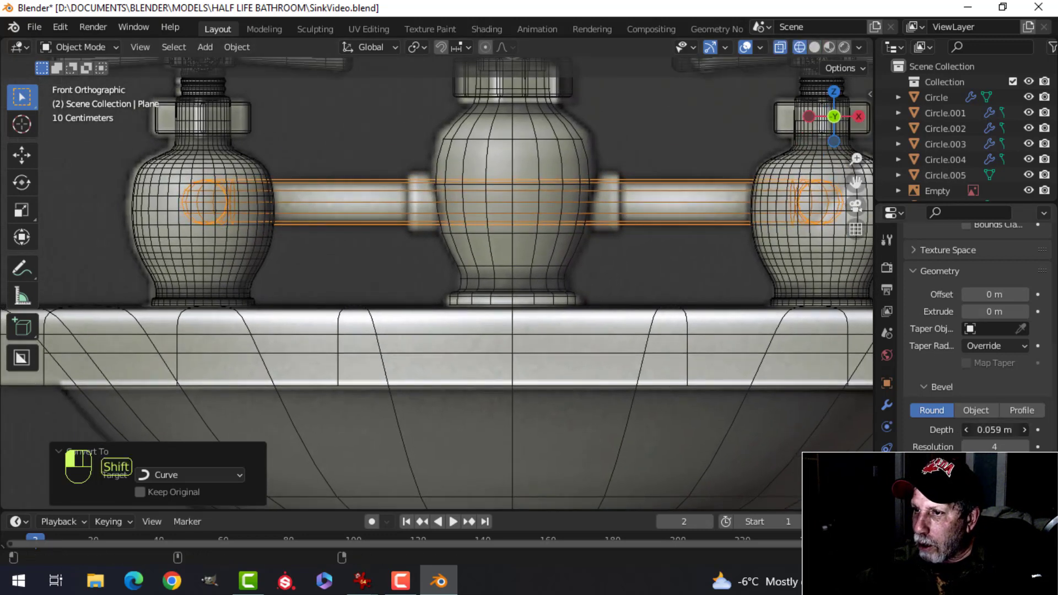
- Display the model as solid, shade the pipe smooth, deselect everything, and check the pipe from around the sink
{"action": "key", "text": "z"}
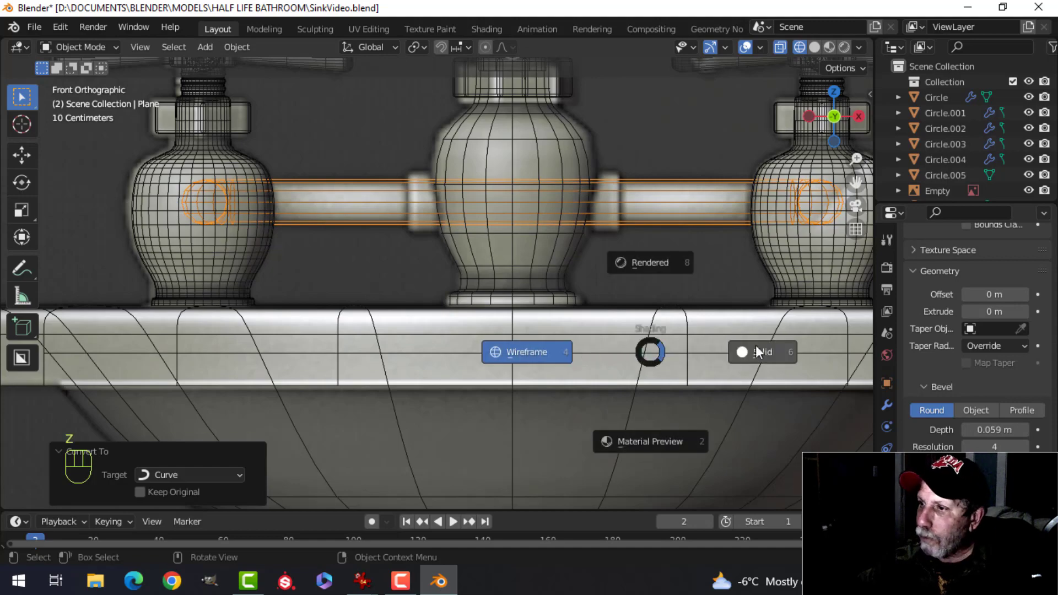
{"action": "left_click", "coordinate": [776, 355]}
{"action": "middle_click_drag", "start_coordinate": [776, 355], "coordinate": [490, 263]}
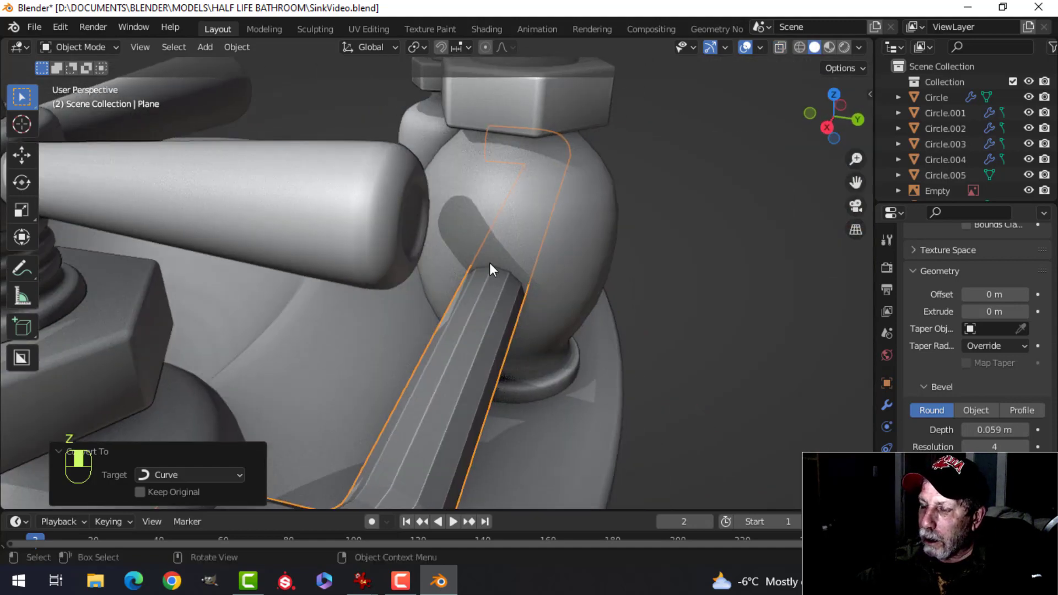
{"action": "right_click", "coordinate": [485, 309]}
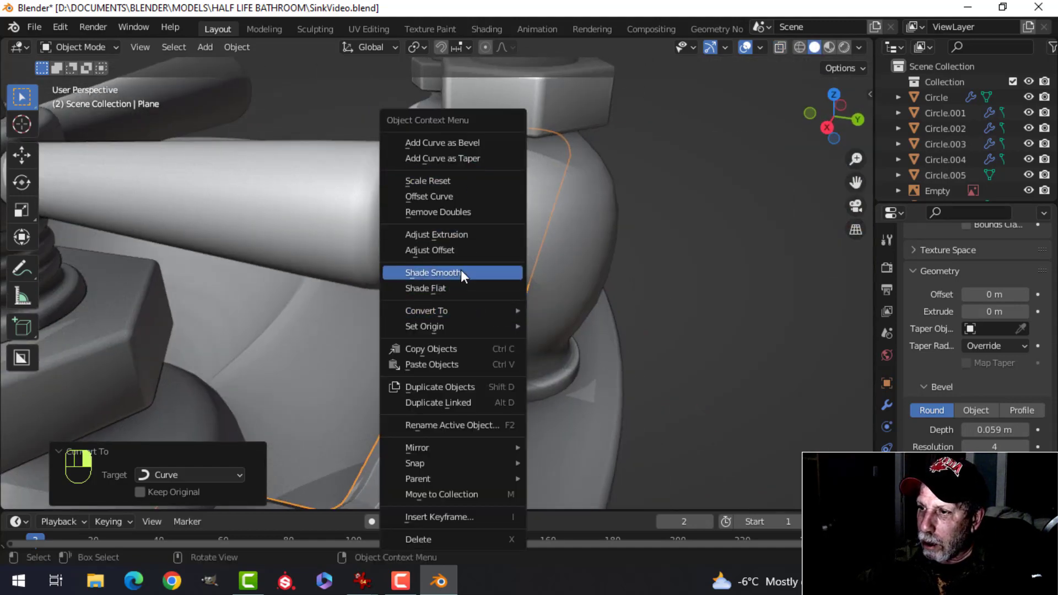
{"action": "left_click", "coordinate": [432, 272]}
{"action": "scroll", "coordinate": [574, 274], "scroll_direction": "down", "scroll_amount": 5}
{"action": "key", "text": "alt+a"}
{"action": "scroll", "coordinate": [575, 287], "scroll_direction": "down", "scroll_amount": 3}
{"action": "middle_click_drag", "start_coordinate": [574, 301], "coordinate": [389, 315]}
{"action": "scroll", "coordinate": [385, 288], "scroll_direction": "up", "scroll_amount": 1}
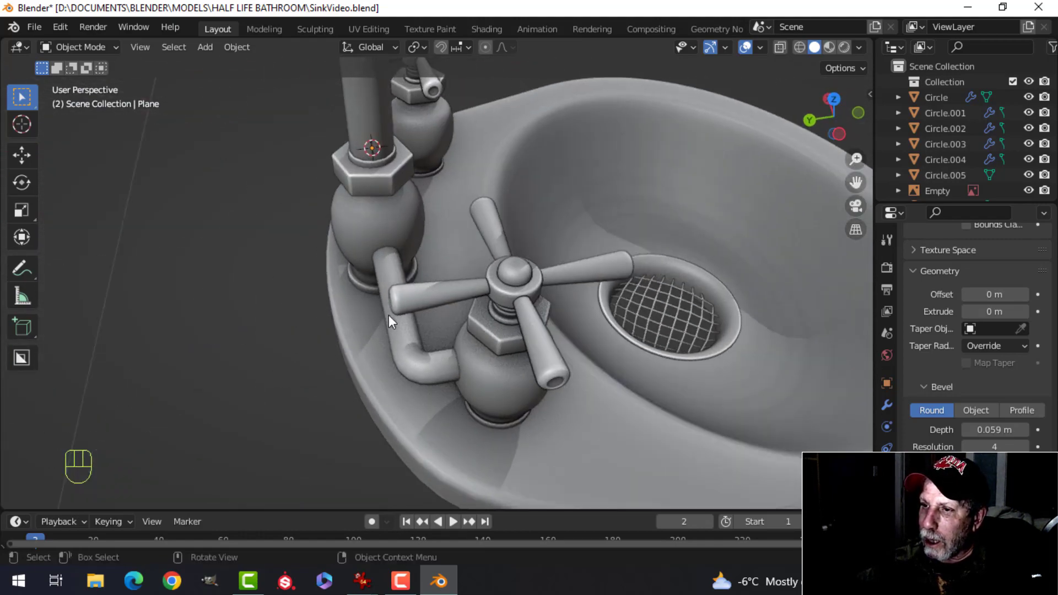
- Duplicate the pipe curve's straight end segment at the handle body and separate it into its own object
{"action": "scroll", "coordinate": [391, 315], "scroll_direction": "up", "scroll_amount": 2}
{"action": "middle_click_drag", "start_coordinate": [454, 320], "coordinate": [435, 301], "text": "shift"}
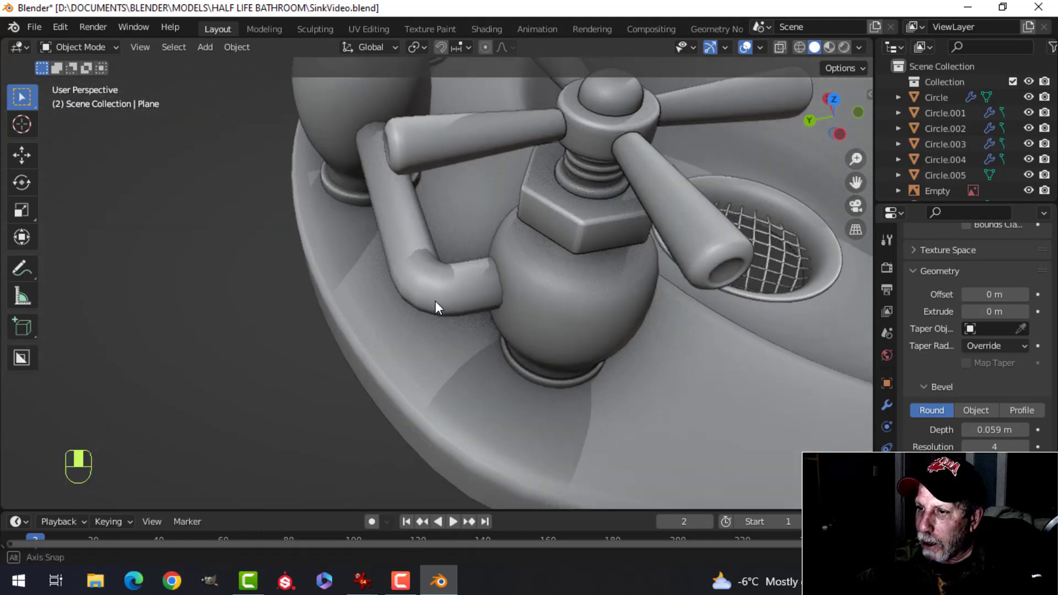
{"action": "left_click", "coordinate": [488, 285]}
{"action": "key", "text": "Tab"}
{"action": "key", "text": "alt+a"}
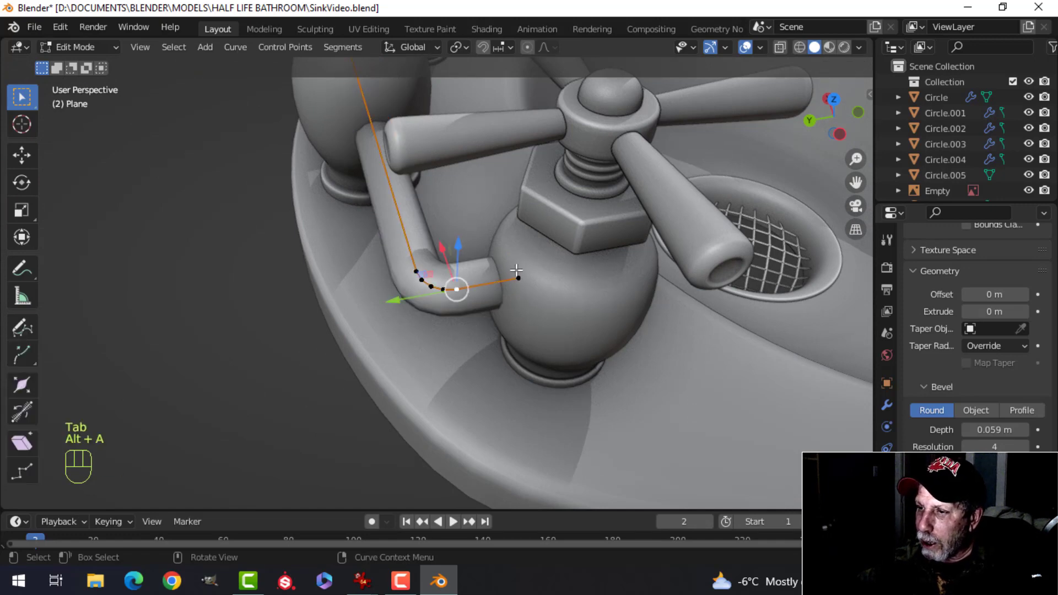
{"action": "left_click", "coordinate": [517, 275], "text": "shift"}
{"action": "scroll", "coordinate": [579, 299], "scroll_direction": "up", "scroll_amount": 5}
{"action": "middle_click_drag", "start_coordinate": [579, 311], "coordinate": [545, 281], "text": "shift"}
{"action": "middle_click_drag", "start_coordinate": [520, 270], "coordinate": [543, 264]}
{"action": "scroll", "coordinate": [530, 257], "scroll_direction": "down", "scroll_amount": 2}
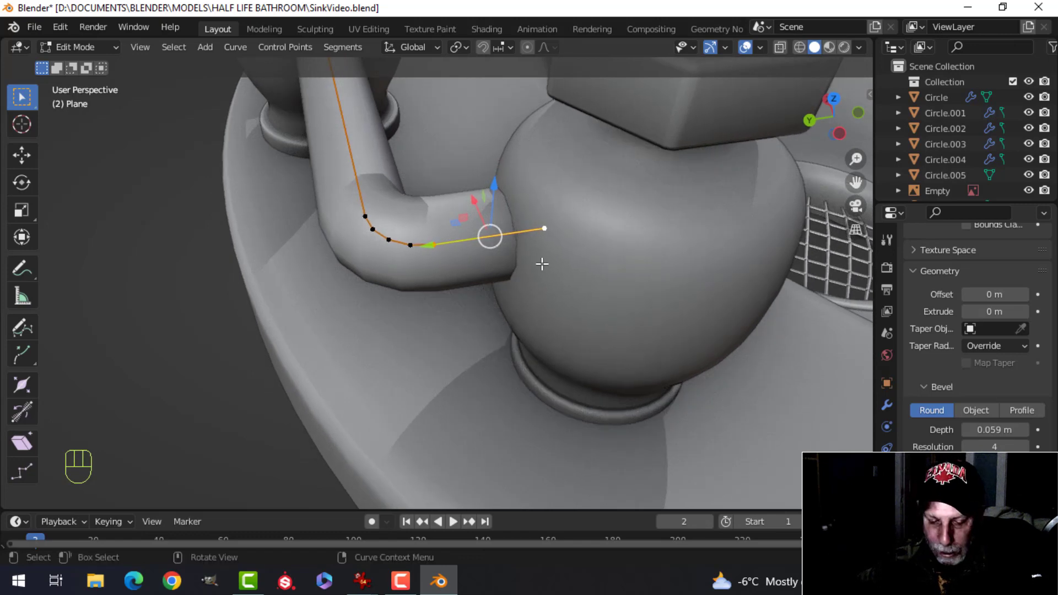
{"action": "key", "text": "shift+d"}
{"action": "key", "text": "p"}
{"action": "left_click", "coordinate": [540, 264]}
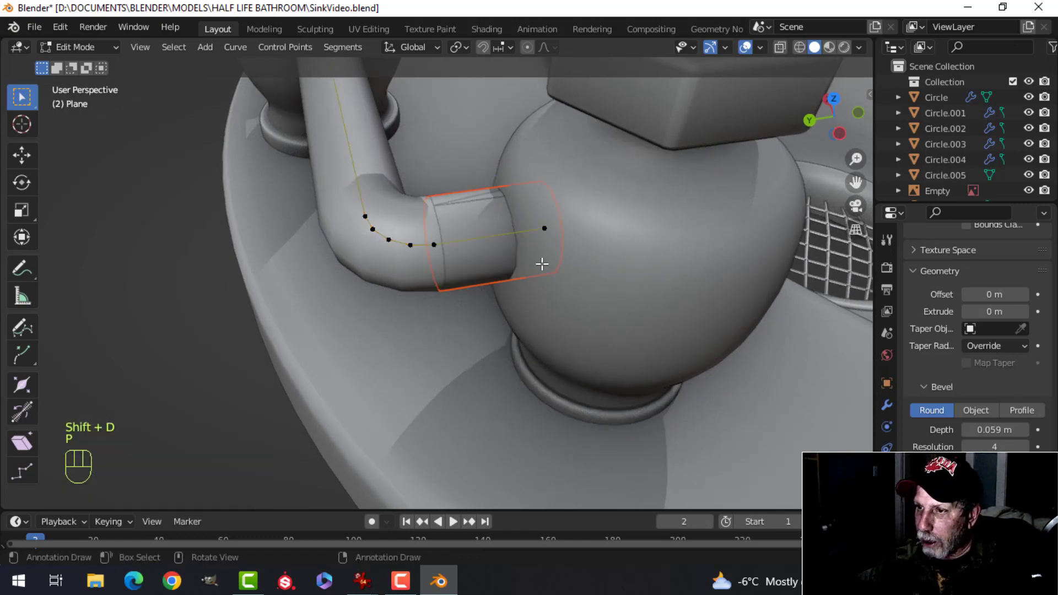
{"action": "key", "text": "Tab"}
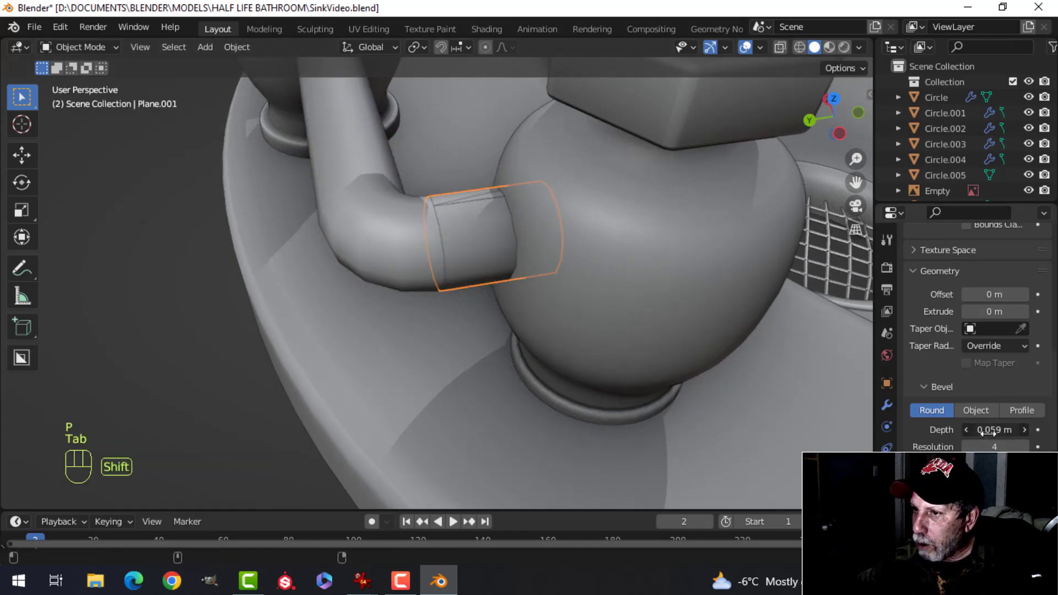
- Increase the separated segment's bevel depth slightly beyond the pipe's thickness and set its preview resolution to 3
{"action": "left_click_drag", "start_coordinate": [989, 432], "coordinate": [1009, 433], "text": "shift"}
{"action": "middle_click_drag", "start_coordinate": [587, 276], "coordinate": [517, 279], "text": "shift"}
{"action": "scroll", "coordinate": [1006, 292], "scroll_direction": "up", "scroll_amount": 10}
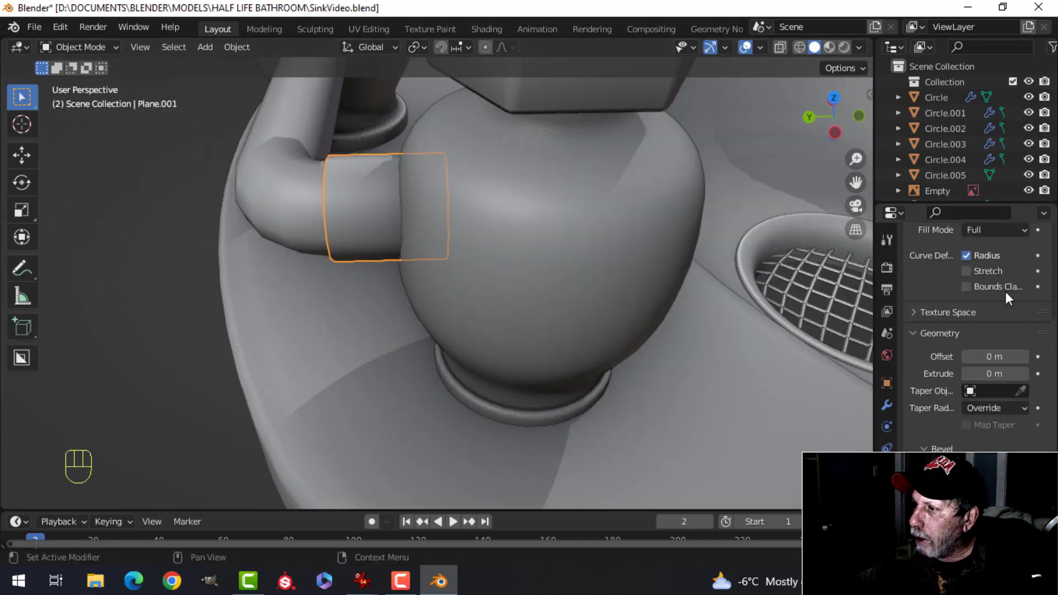
{"action": "left_click", "coordinate": [995, 333]}
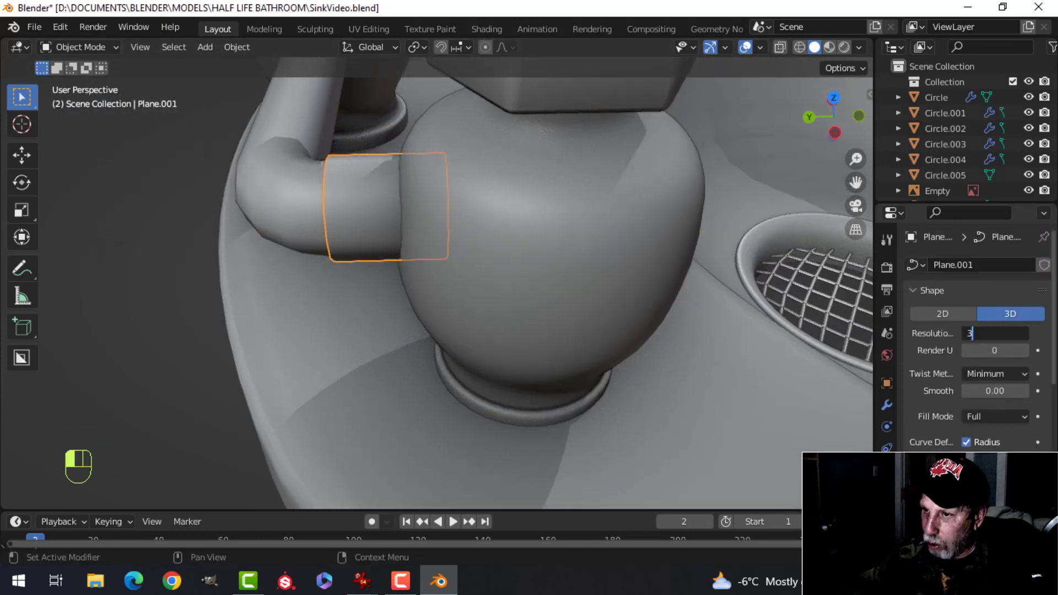
{"action": "type", "text": "3"}
{"action": "key", "text": "Return"}
- Convert the thicker collar segment from a curve to a mesh and open it in Edit Mode
{"action": "right_click", "coordinate": [395, 213]}
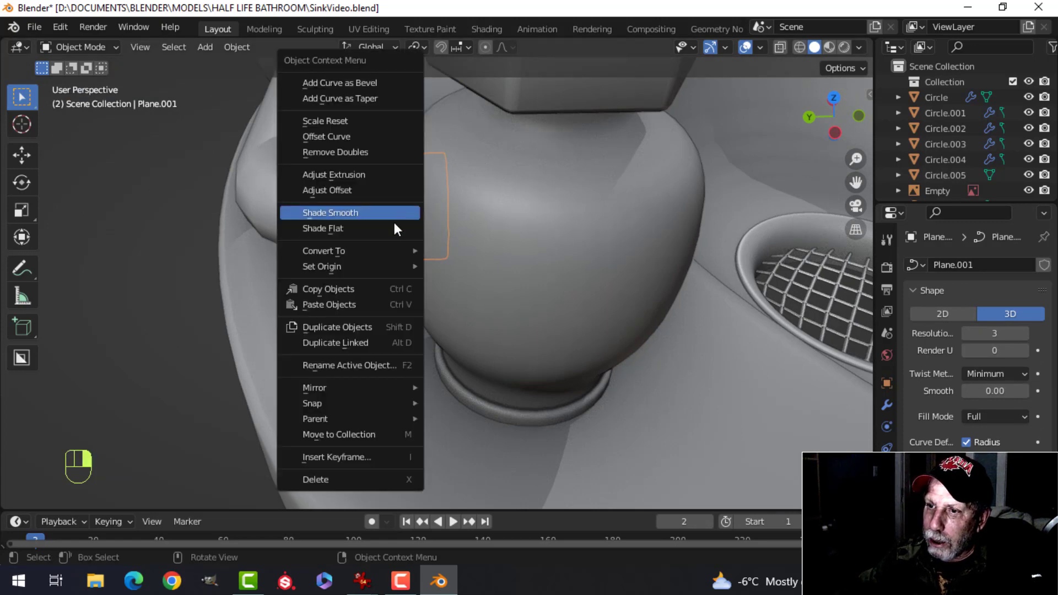
{"action": "mouse_move", "coordinate": [385, 252]}
{"action": "left_click", "coordinate": [472, 264]}
{"action": "key", "text": "Tab"}
{"action": "middle_click_drag", "start_coordinate": [396, 250], "coordinate": [445, 241]}
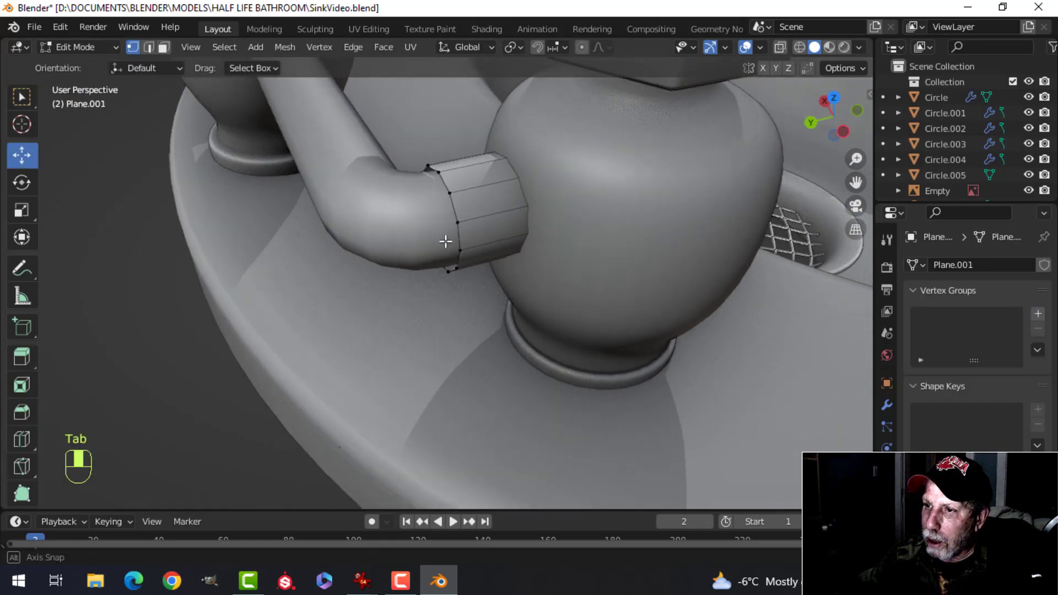
- Fill the collar's open end ring nearest the pipe bend with a face
{"action": "key", "text": "alt+a"}
{"action": "key", "text": "2"}
{"action": "left_click", "coordinate": [447, 188], "text": "alt"}
{"action": "scroll", "coordinate": [492, 201], "scroll_direction": "up", "scroll_amount": 5}
{"action": "middle_click_drag", "start_coordinate": [525, 193], "coordinate": [527, 213], "text": "shift"}
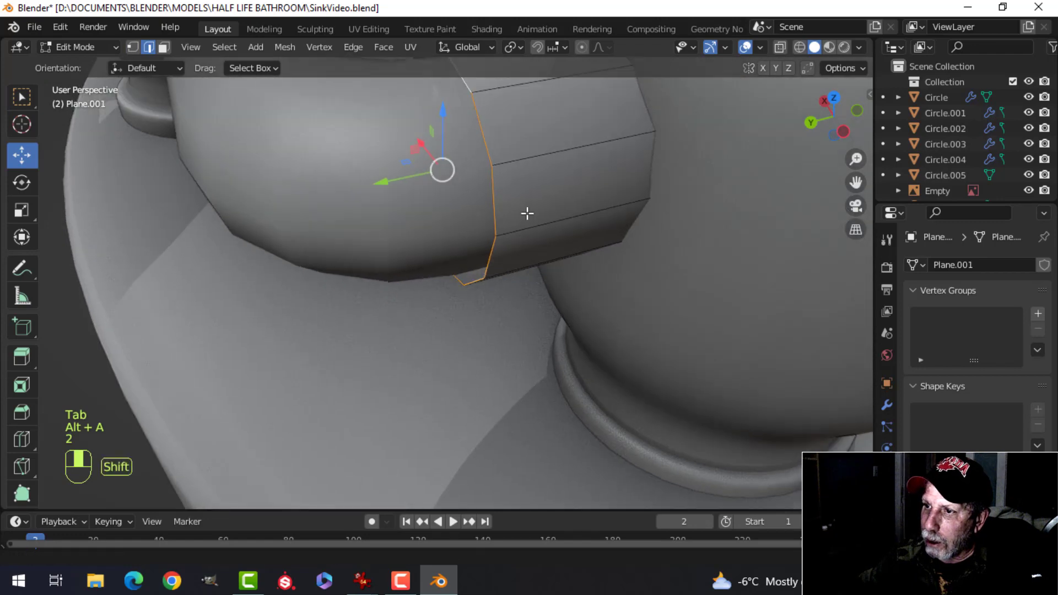
{"action": "key", "text": "f"}
{"action": "middle_click_drag", "start_coordinate": [558, 165], "coordinate": [495, 229], "text": "shift"}
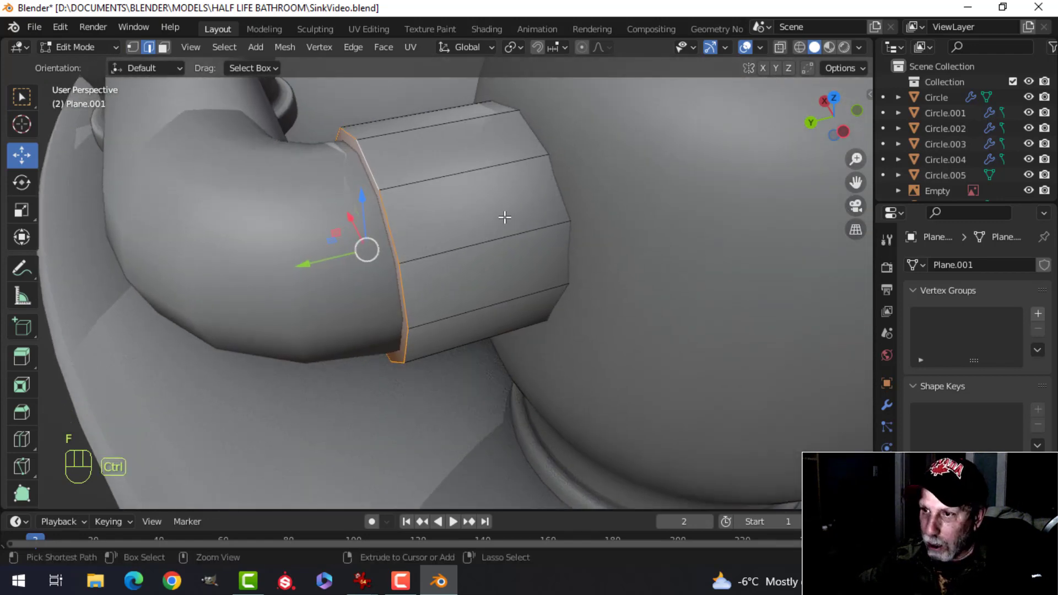
- Bevel the collar's end ring near the pipe bend with 2 segments, about 0.005 m wide, and leave Edit Mode
{"action": "key", "text": "ctrl+b"}
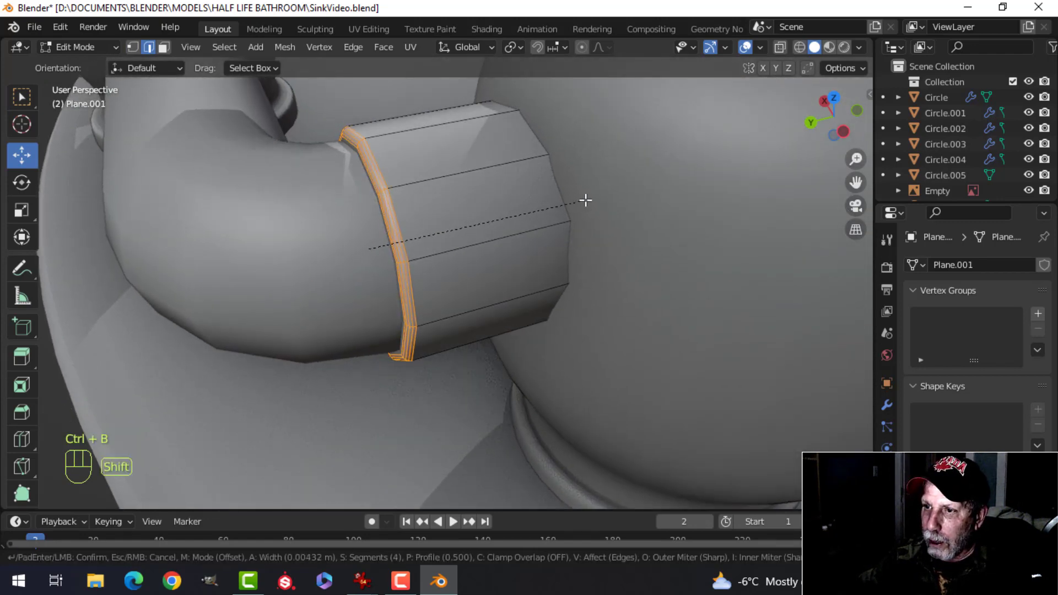
{"action": "scroll", "coordinate": [585, 200], "scroll_direction": "down", "scroll_amount": 3}
{"action": "left_click", "coordinate": [591, 196]}
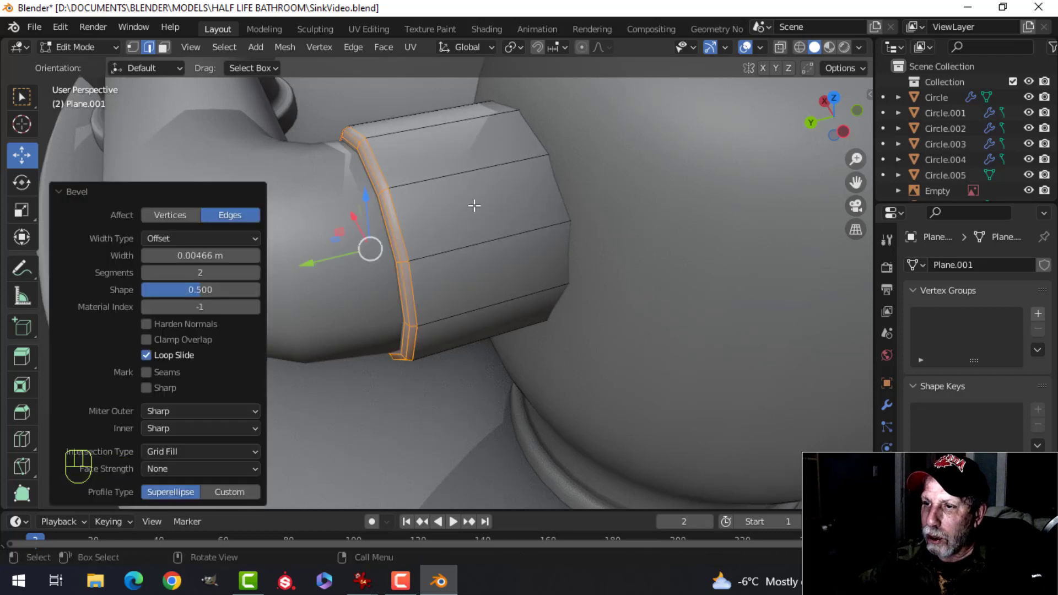
{"action": "key", "text": "Tab"}
{"action": "scroll", "coordinate": [476, 220], "scroll_direction": "down", "scroll_amount": 4}
{"action": "key", "text": "alt+a"}
{"action": "middle_click_drag", "start_coordinate": [452, 253], "coordinate": [524, 251]}
{"action": "key", "text": "Tab"}
{"action": "key", "text": "alt+a"}
{"action": "key", "text": "Tab"}
{"action": "scroll", "coordinate": [435, 259], "scroll_direction": "down", "scroll_amount": 2}
{"action": "key", "text": "alt+a"}
{"action": "scroll", "coordinate": [506, 253], "scroll_direction": "down", "scroll_amount": 2}
- Set the collar's origin to the 3D cursor and add a Mirror modifier on the X axis
{"action": "left_click", "coordinate": [502, 262]}
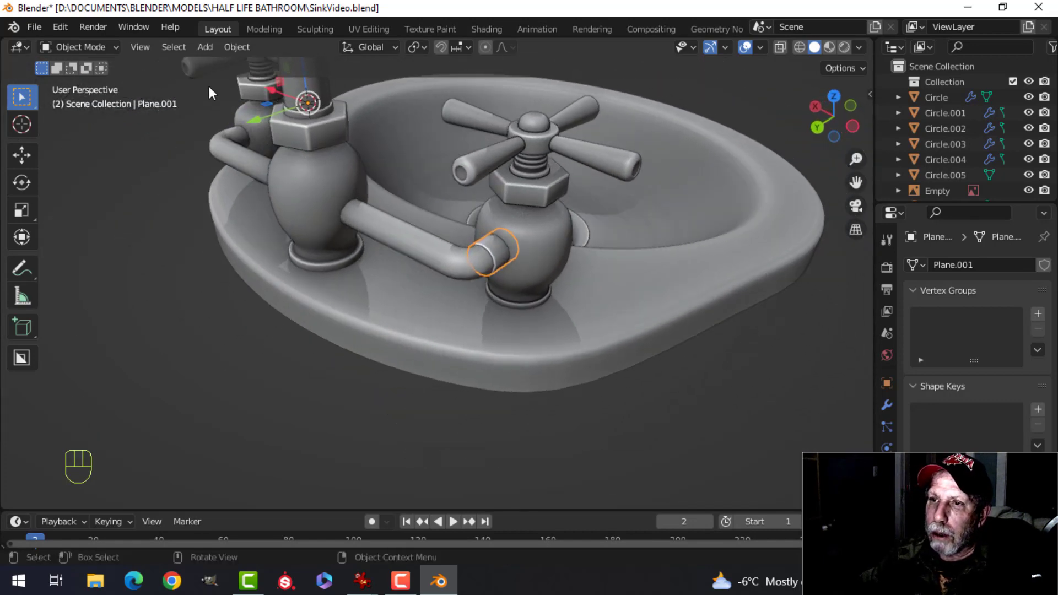
{"action": "left_click", "coordinate": [237, 47]}
{"action": "mouse_move", "coordinate": [272, 81]}
{"action": "left_click", "coordinate": [419, 111]}
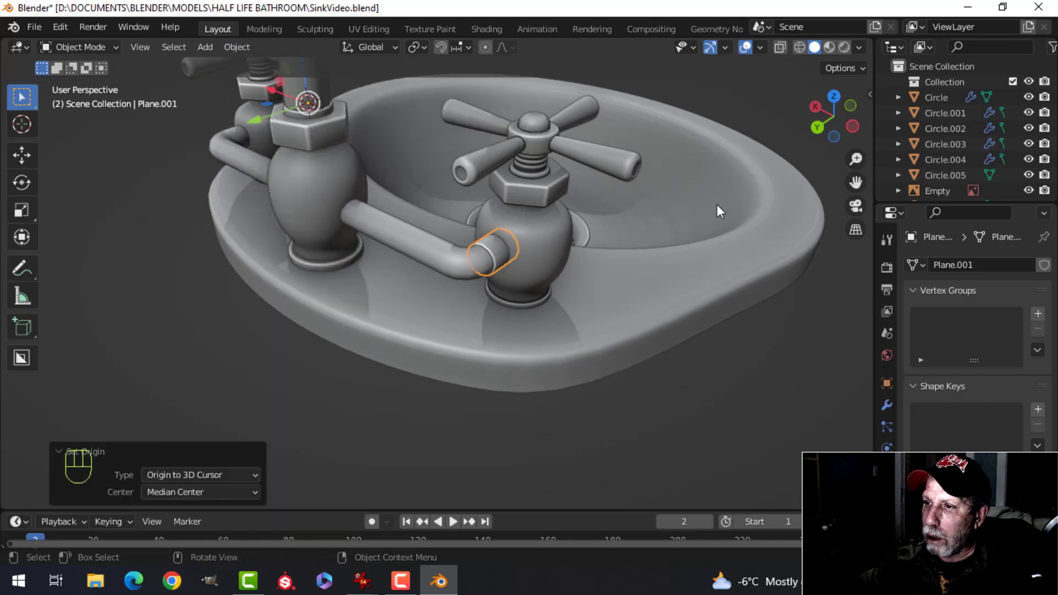
{"action": "left_click", "coordinate": [887, 407]}
{"action": "left_click", "coordinate": [930, 266]}
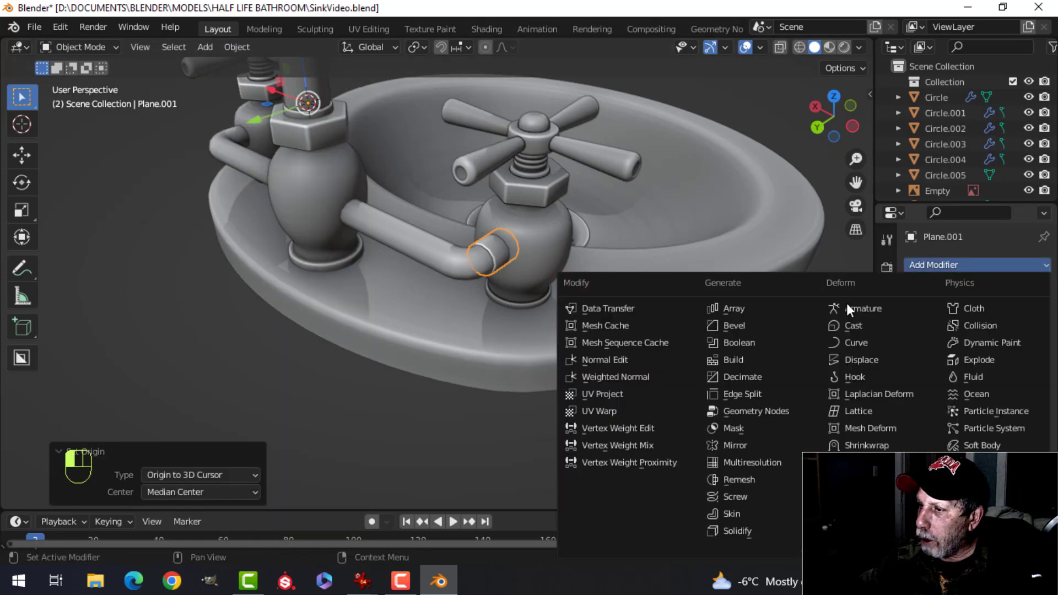
{"action": "left_click", "coordinate": [770, 443]}
- Deselect everything and save the file
{"action": "key", "text": "alt+a"}
{"action": "middle_click_drag", "start_coordinate": [437, 292], "coordinate": [460, 226]}
{"action": "key", "text": "ctrl+s"}
- Duplicate the entire collar mesh in place within Edit Mode
{"action": "scroll", "coordinate": [469, 233], "scroll_direction": "up", "scroll_amount": 3}
{"action": "middle_click_drag", "start_coordinate": [537, 222], "coordinate": [494, 238]}
{"action": "scroll", "coordinate": [480, 268], "scroll_direction": "up", "scroll_amount": 3}
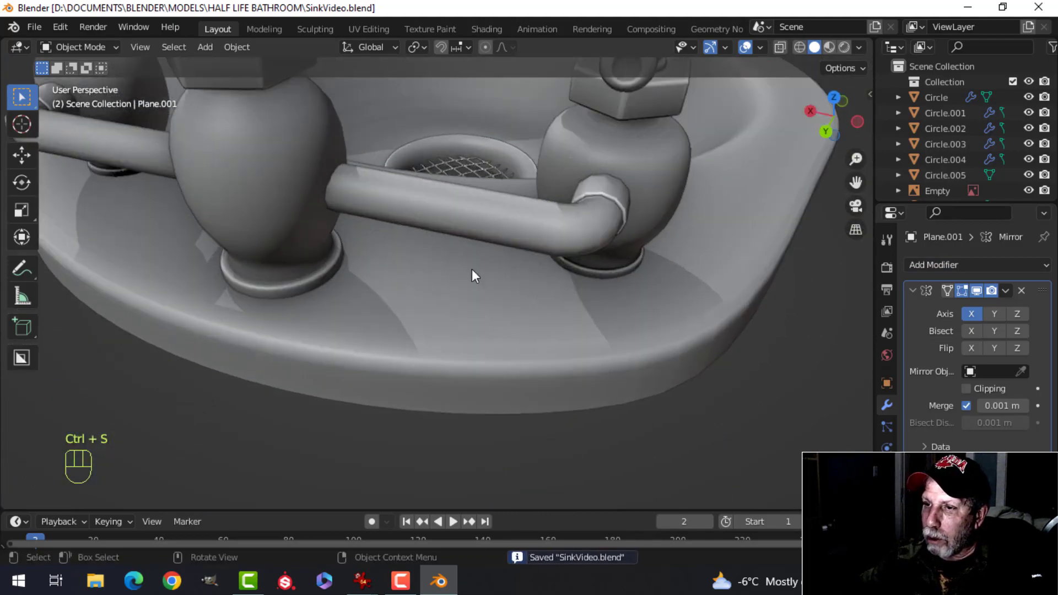
{"action": "middle_click_drag", "start_coordinate": [334, 198], "coordinate": [397, 203], "text": "shift"}
{"action": "left_click", "coordinate": [665, 195]}
{"action": "key", "text": "Tab"}
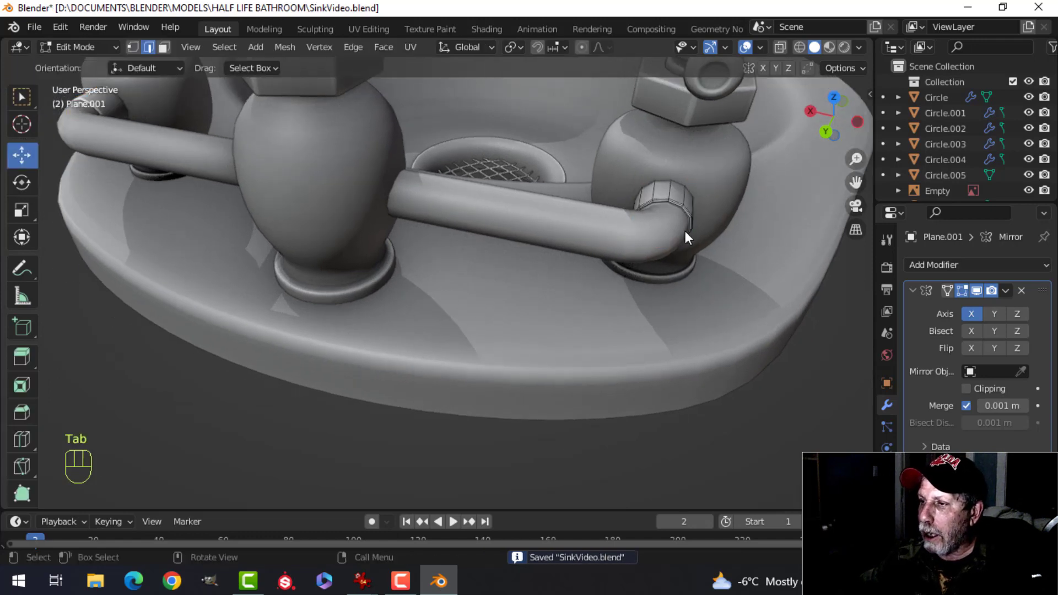
{"action": "key", "text": "a"}
{"action": "scroll", "coordinate": [675, 234], "scroll_direction": "down", "scroll_amount": 5}
{"action": "middle_click_drag", "start_coordinate": [626, 243], "coordinate": [605, 256], "text": "shift"}
{"action": "key", "text": "shift+d"}
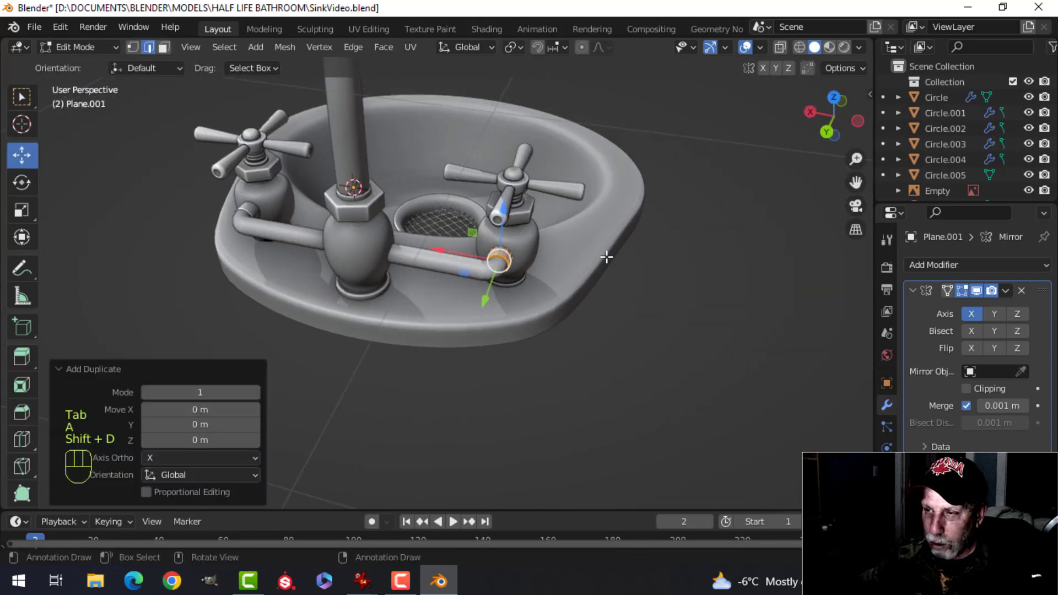
- Try rotating the duplicated collar -90° about the global Z axis and undo the rotation
{"action": "key", "text": "r"}
{"action": "key", "text": "z"}
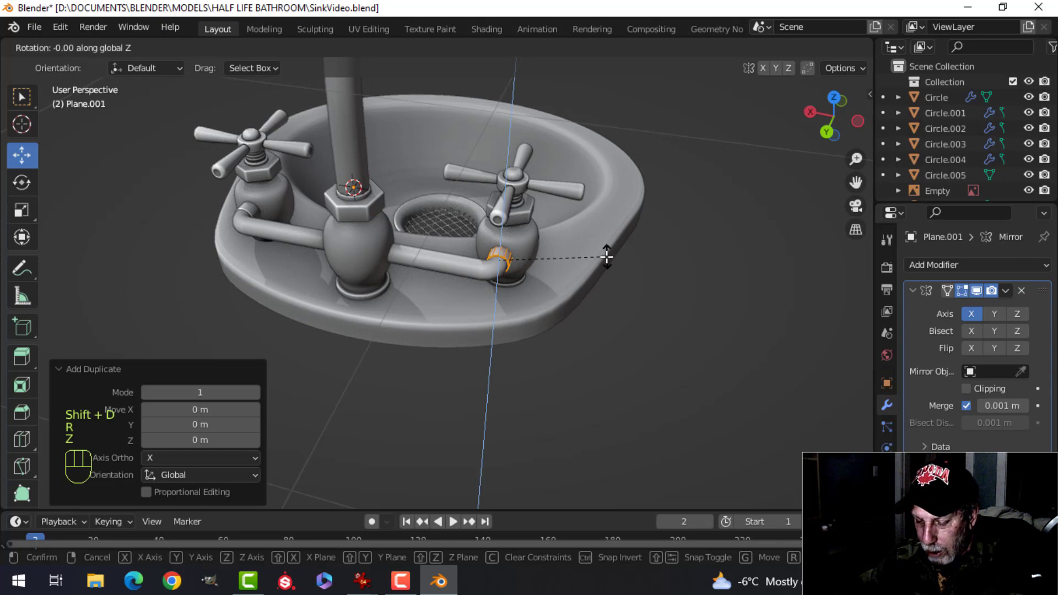
{"action": "type", "text": "-90"}
{"action": "left_click", "coordinate": [607, 258]}
{"action": "middle_click_drag", "start_coordinate": [563, 260], "coordinate": [501, 258]}
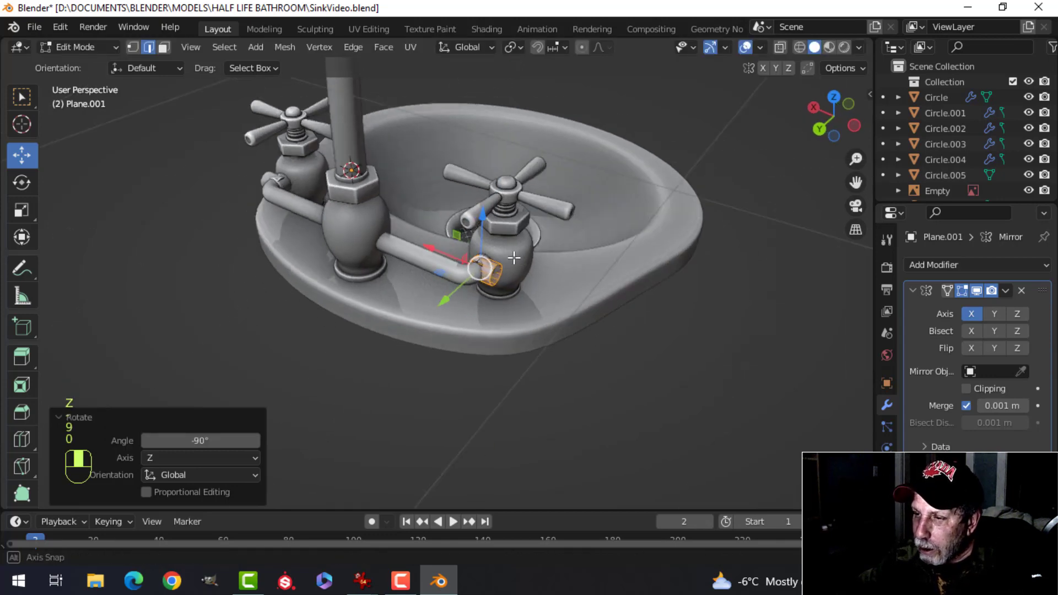
{"action": "scroll", "coordinate": [499, 258], "scroll_direction": "up", "scroll_amount": 5}
{"action": "key", "text": "ctrl+z"}
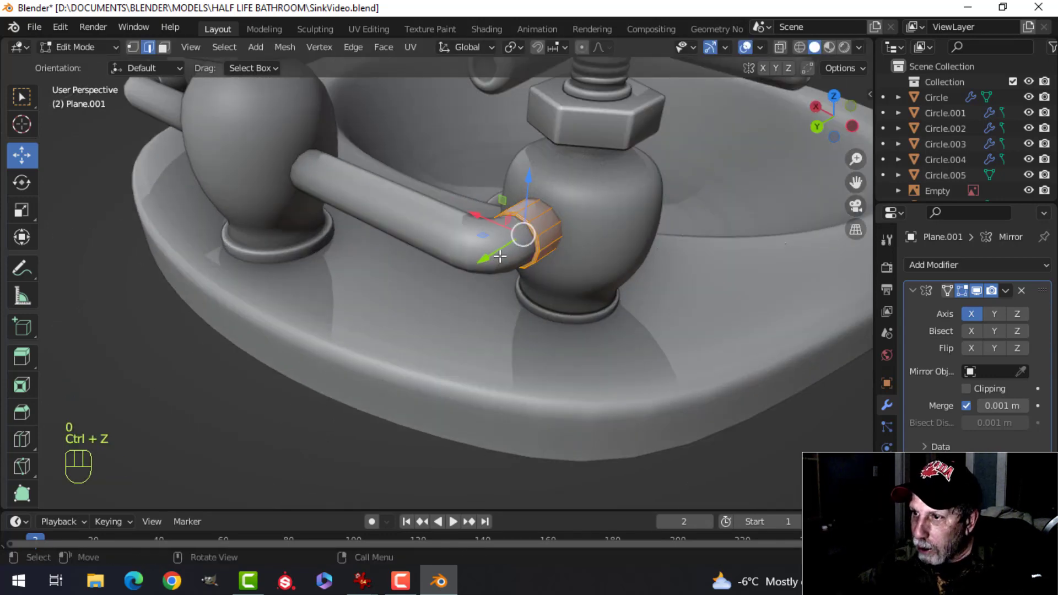
- Rotate the duplicated collar 90° about the global Z axis and move it about 0.10 m along Y onto the pipe
{"action": "type", "text": "rz"}
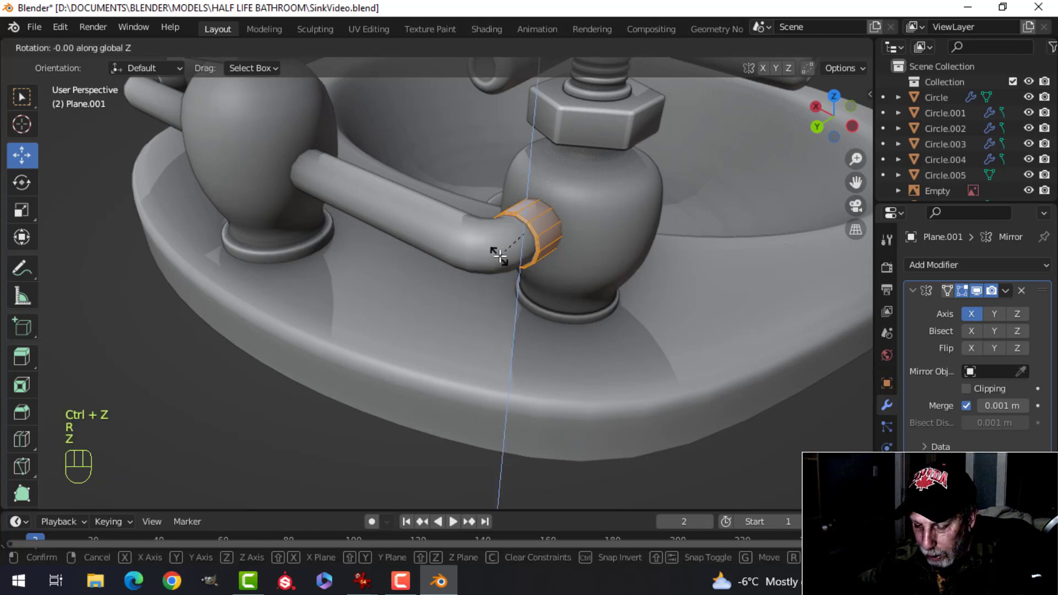
{"action": "type", "text": "90"}
{"action": "left_click", "coordinate": [501, 256]}
{"action": "middle_click_drag", "start_coordinate": [543, 222], "coordinate": [441, 248]}
{"action": "key", "text": "g"}
{"action": "key", "text": "y"}
{"action": "left_click", "coordinate": [337, 277]}
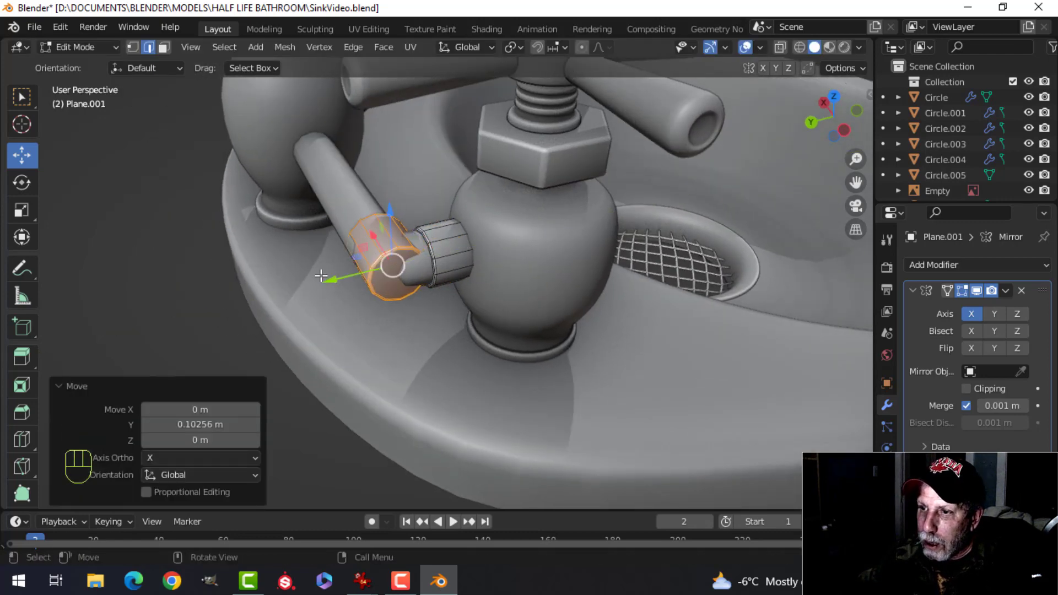
- Move the duplicated collar about 0.55 m along X to the central faucet body and center it on the pipe in top view
{"action": "middle_click_drag", "start_coordinate": [337, 277], "coordinate": [439, 256]}
{"action": "left_click_drag", "start_coordinate": [485, 243], "coordinate": [264, 212]}
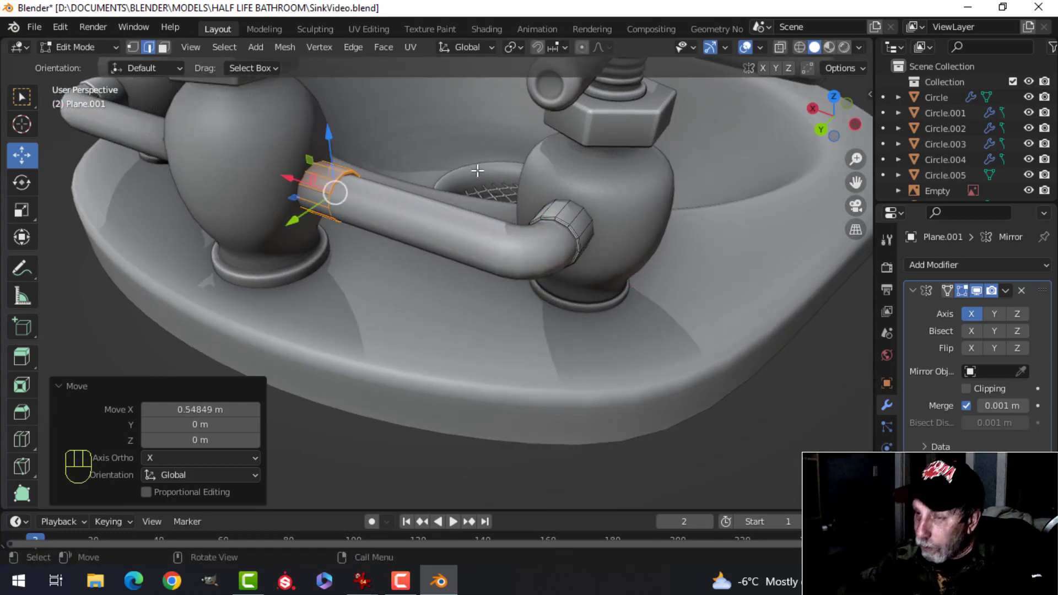
{"action": "key", "text": "KP_7"}
{"action": "scroll", "coordinate": [479, 328], "scroll_direction": "up", "scroll_amount": 5}
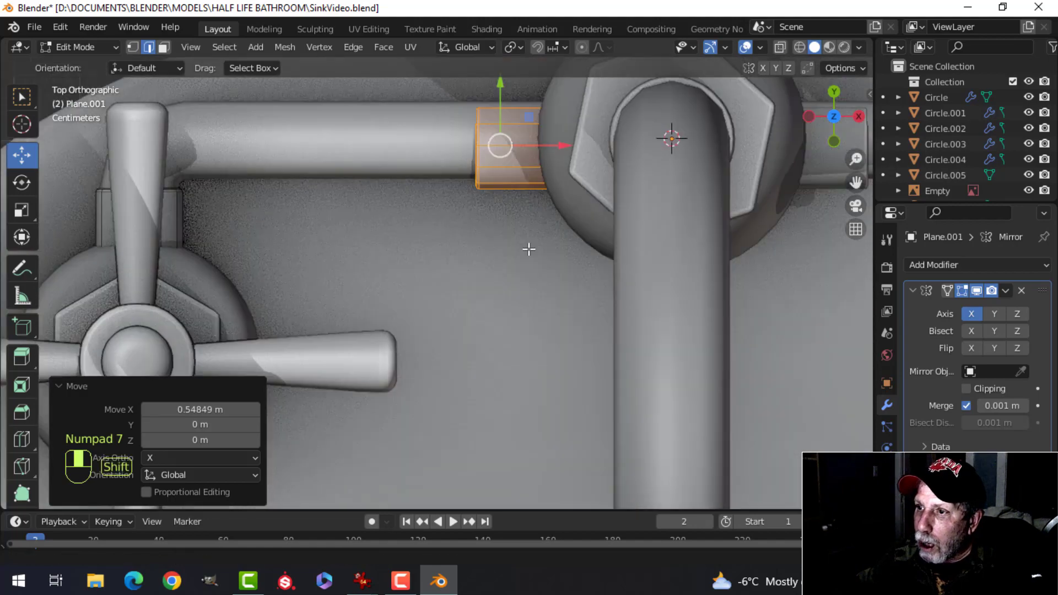
{"action": "scroll", "coordinate": [479, 328], "scroll_direction": "up", "scroll_amount": 1}
{"action": "key", "text": "g"}
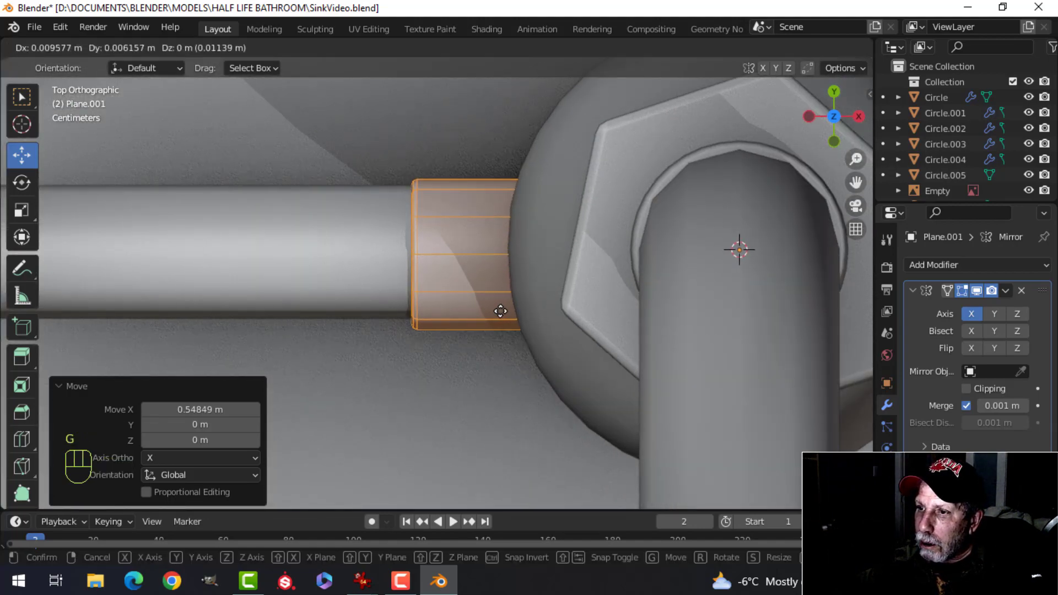
{"action": "left_click", "coordinate": [515, 310]}
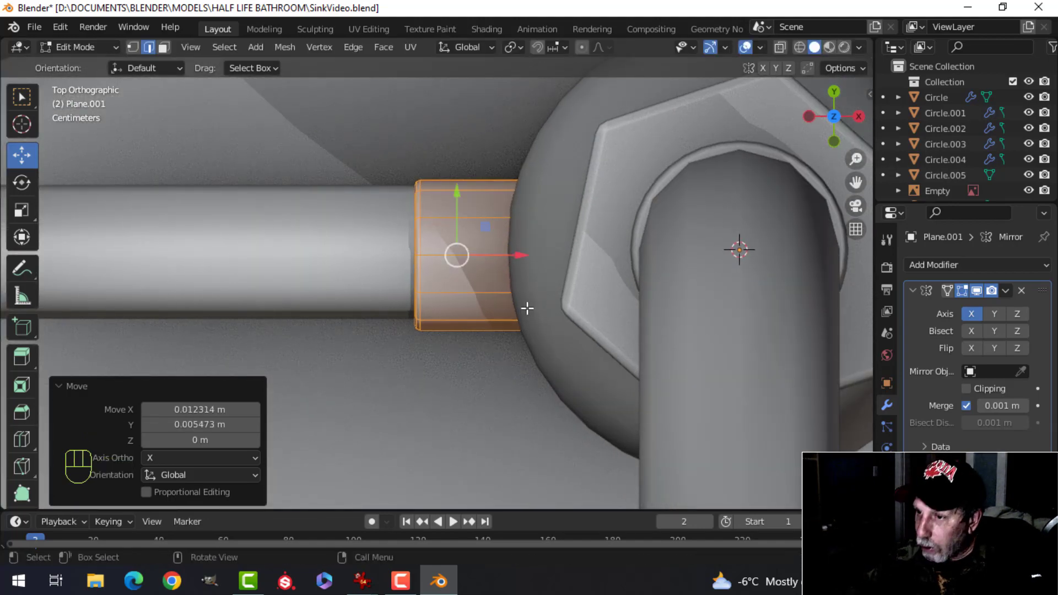
- In front wireframe view, scale the central collar's diameter about 1.24 times with X locked, matching the reference image
{"action": "key", "text": "KP_1"}
{"action": "key", "text": "z"}
{"action": "left_click", "coordinate": [419, 303]}
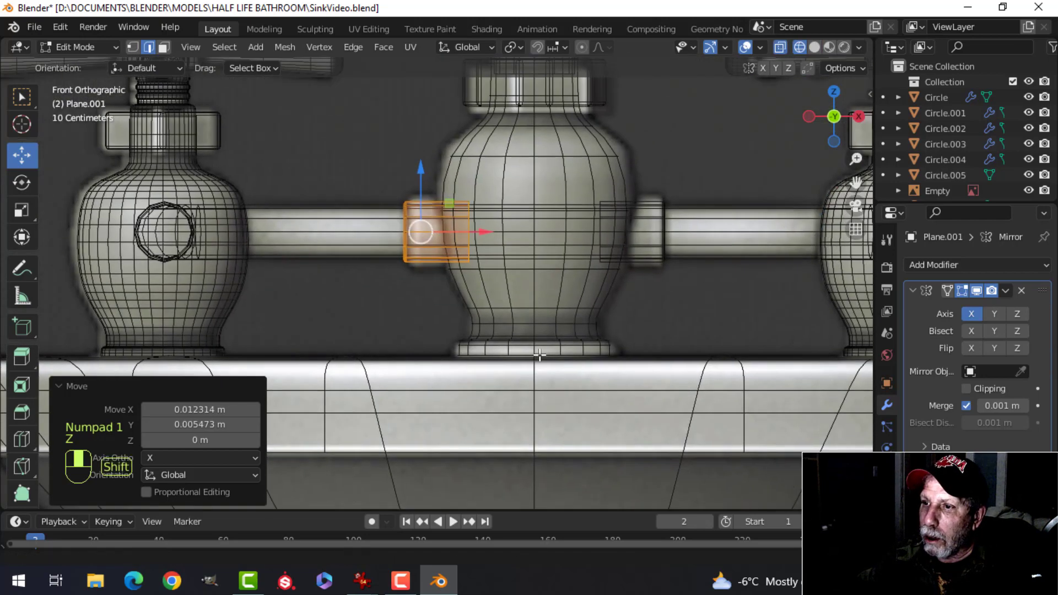
{"action": "scroll", "coordinate": [443, 274], "scroll_direction": "up", "scroll_amount": 3}
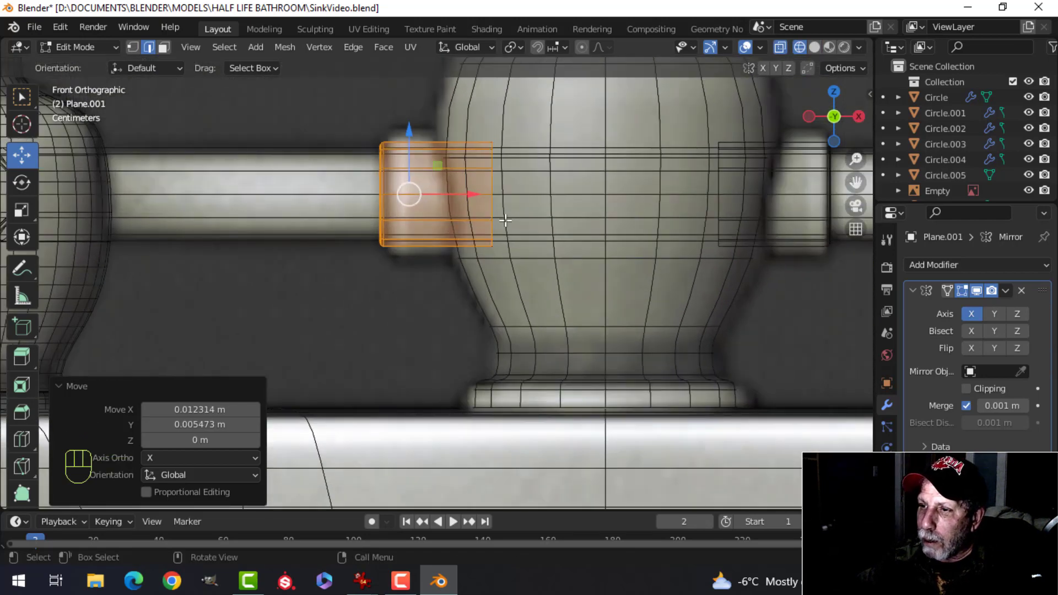
{"action": "scroll", "coordinate": [506, 221], "scroll_direction": "up", "scroll_amount": 2, "text": "shift"}
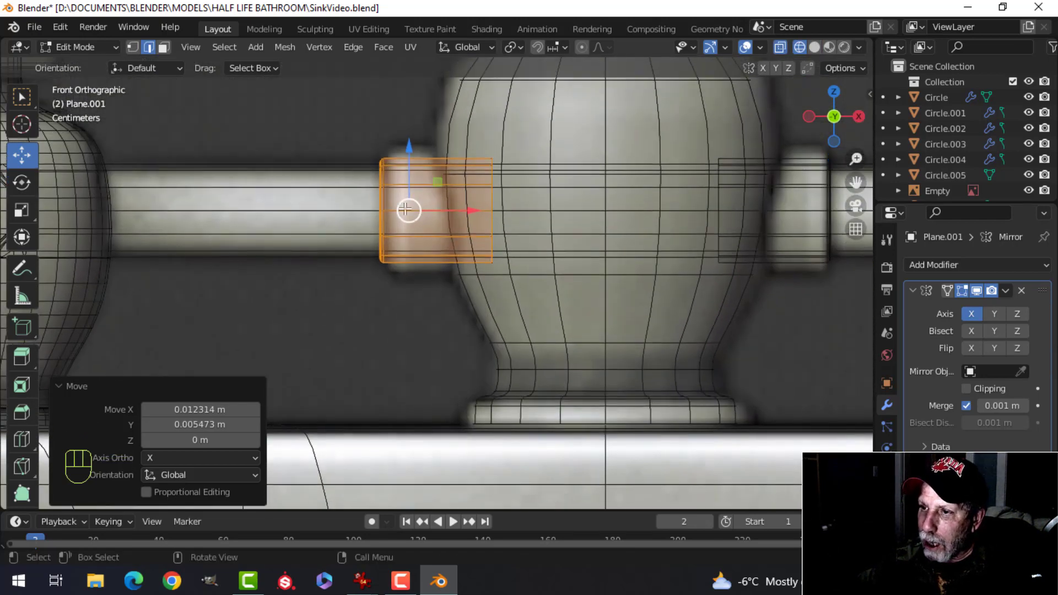
{"action": "key", "text": "s"}
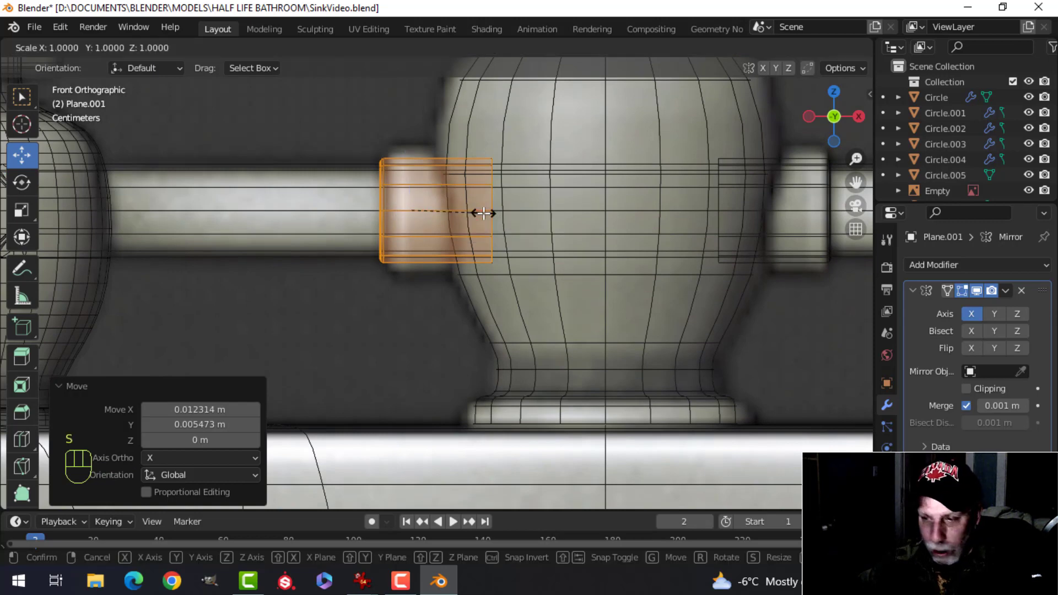
{"action": "key", "text": "shift+x"}
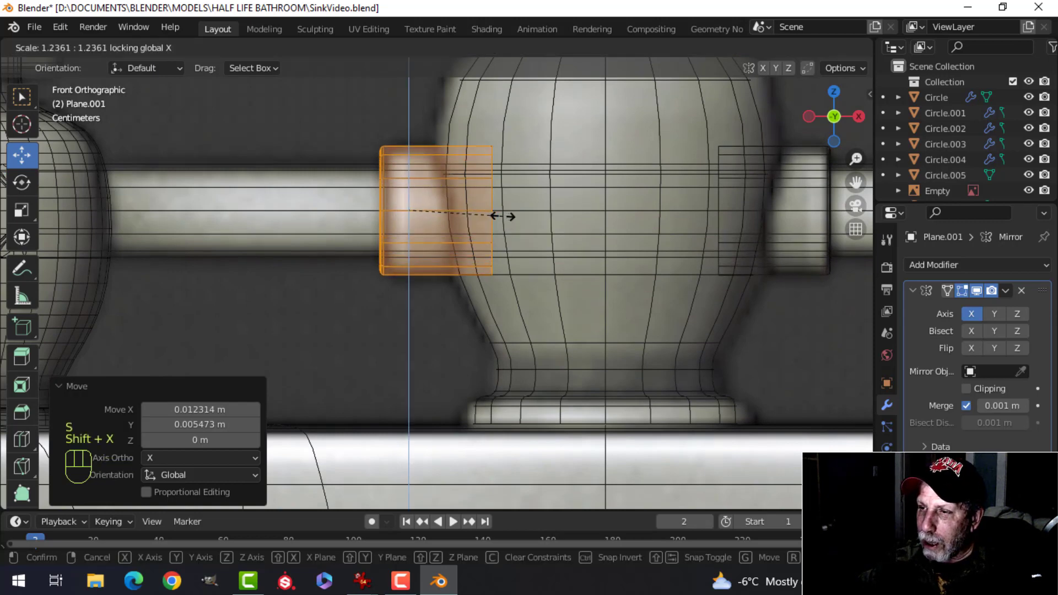
{"action": "left_click", "coordinate": [503, 216]}
- Shift the central collar slightly along X into the faucet body, and return to solid shading in Object Mode
{"action": "scroll", "coordinate": [545, 191], "scroll_direction": "down", "scroll_amount": 2}
{"action": "left_click_drag", "start_coordinate": [486, 227], "coordinate": [501, 230]}
{"action": "key", "text": "z"}
{"action": "left_click", "coordinate": [552, 222]}
{"action": "middle_click_drag", "start_coordinate": [553, 223], "coordinate": [620, 132]}
{"action": "key", "text": "Tab"}
{"action": "key", "text": "alt+a"}
{"action": "scroll", "coordinate": [480, 229], "scroll_direction": "down", "scroll_amount": 4}
{"action": "scroll", "coordinate": [464, 263], "scroll_direction": "up", "scroll_amount": 4}
{"action": "scroll", "coordinate": [464, 263], "scroll_direction": "down", "scroll_amount": 4}
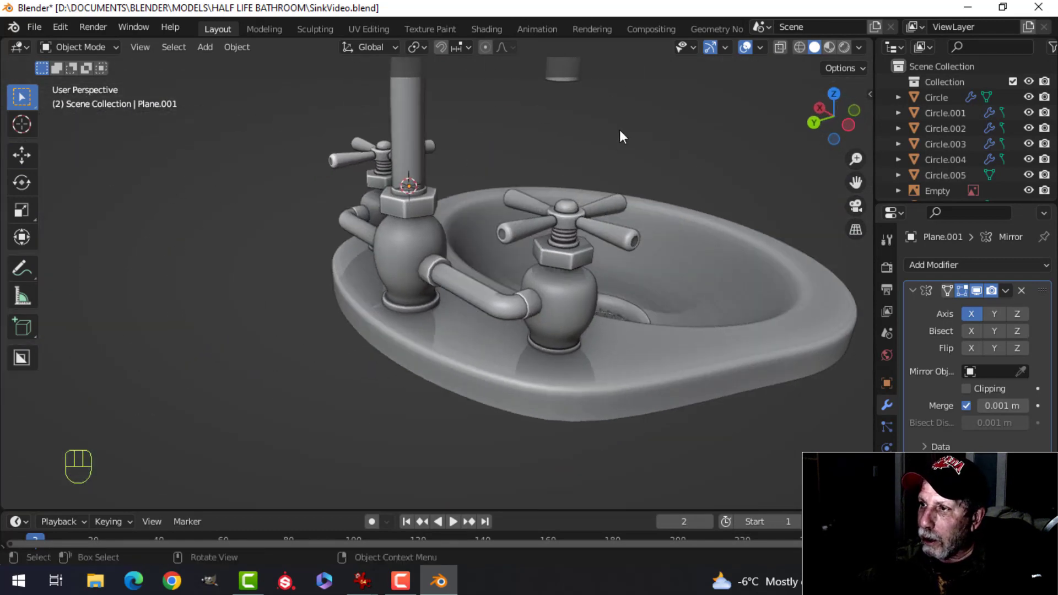
- Check the model's face orientation with the viewport overlay and turn the overlay off again
{"action": "left_click", "coordinate": [760, 48]}
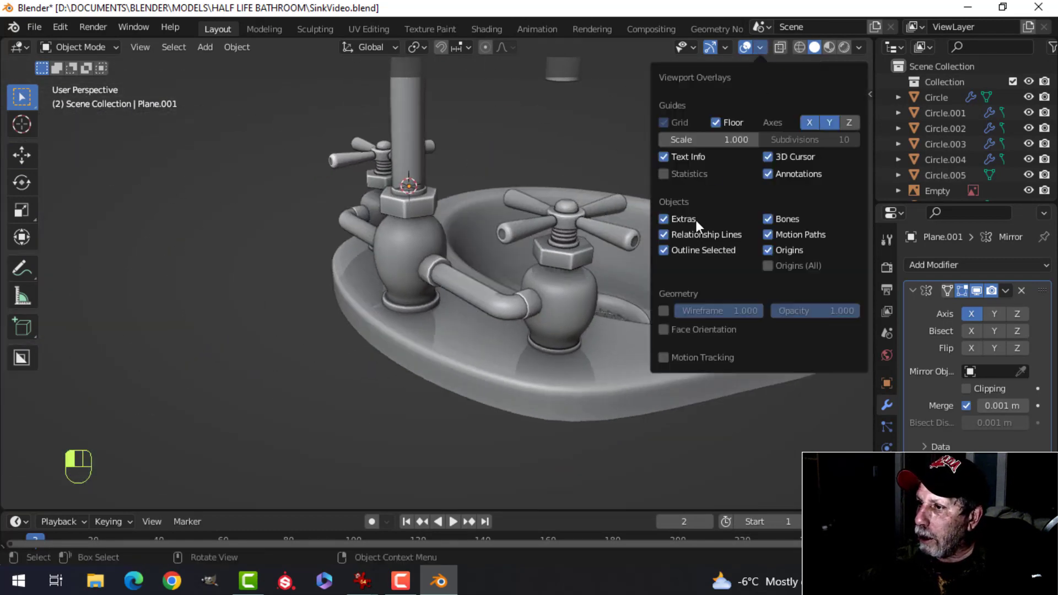
{"action": "left_click", "coordinate": [665, 328]}
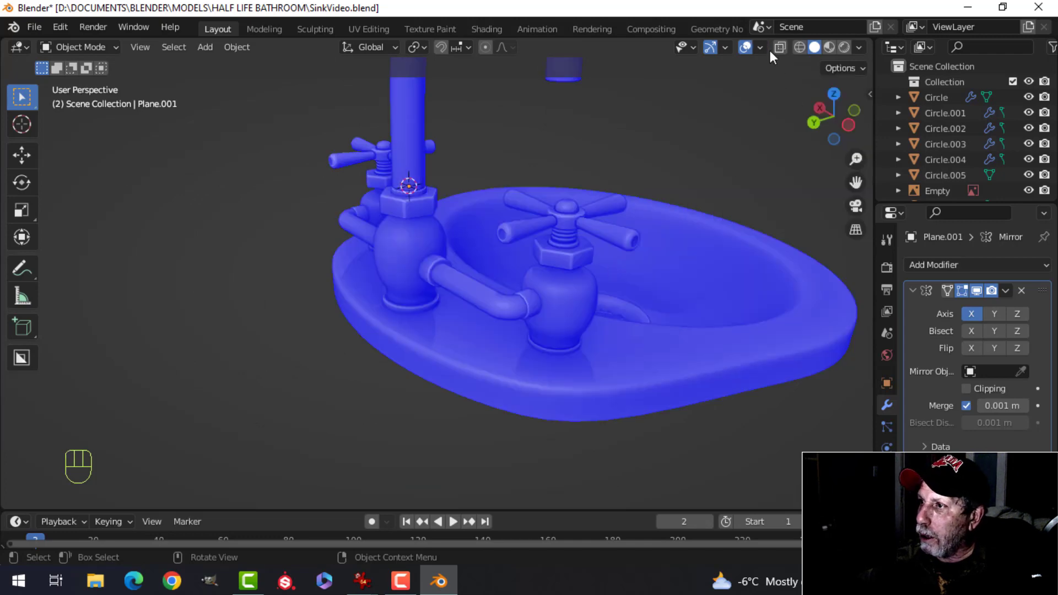
{"action": "left_click", "coordinate": [760, 48]}
{"action": "left_click", "coordinate": [665, 328]}
{"action": "scroll", "coordinate": [462, 239], "scroll_direction": "down", "scroll_amount": 3}
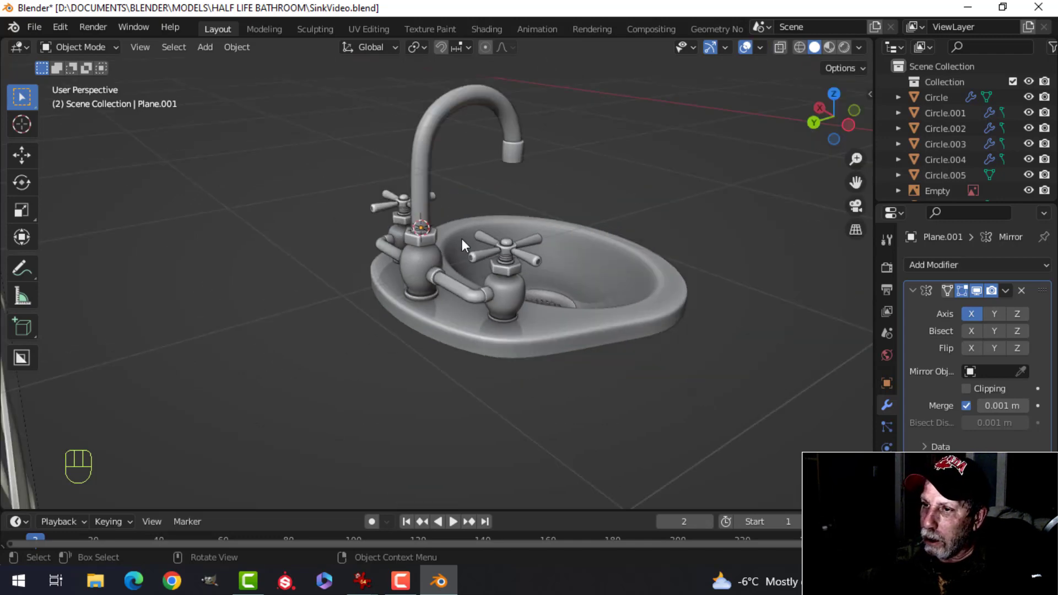
- Inspect the pipe and its collars from several angles and save the file
{"action": "key", "text": "alt+a"}
{"action": "middle_click_drag", "start_coordinate": [462, 239], "coordinate": [342, 228]}
{"action": "scroll", "coordinate": [343, 228], "scroll_direction": "up", "scroll_amount": 5}
{"action": "middle_click_drag", "start_coordinate": [519, 224], "coordinate": [479, 252]}
{"action": "scroll", "coordinate": [471, 251], "scroll_direction": "down", "scroll_amount": 4}
{"action": "scroll", "coordinate": [519, 247], "scroll_direction": "up", "scroll_amount": 4}
{"action": "scroll", "coordinate": [580, 236], "scroll_direction": "up", "scroll_amount": 3}
{"action": "key", "text": "ctrl+s"}
- Set the connecting pipe curve's preview resolution to 3 and convert the curve to a mesh
{"action": "scroll", "coordinate": [573, 233], "scroll_direction": "down", "scroll_amount": 5}
{"action": "left_click", "coordinate": [480, 253]}
{"action": "left_click", "coordinate": [887, 471]}
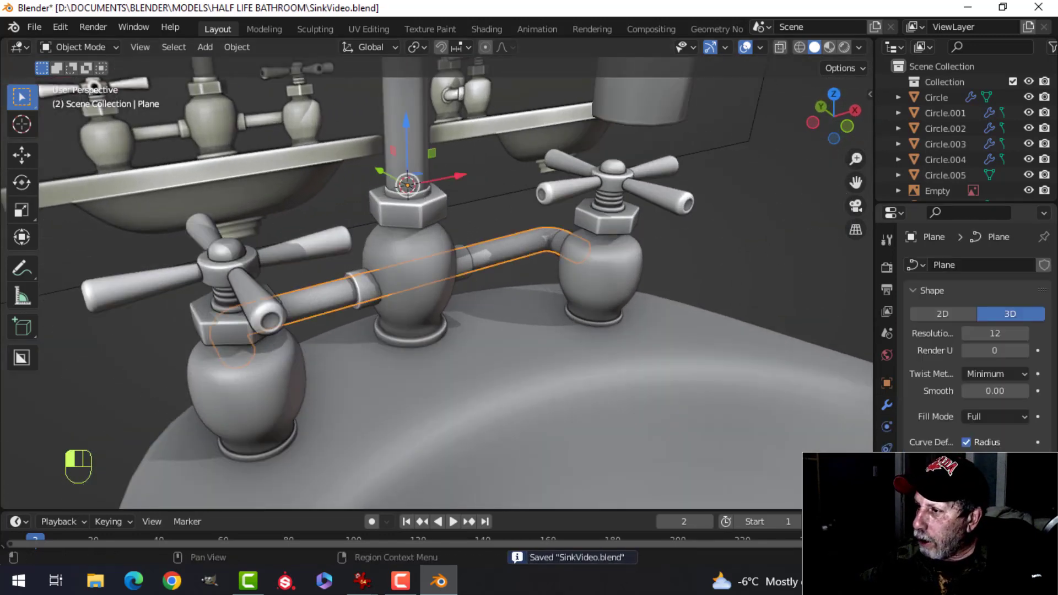
{"action": "left_click", "coordinate": [1024, 332]}
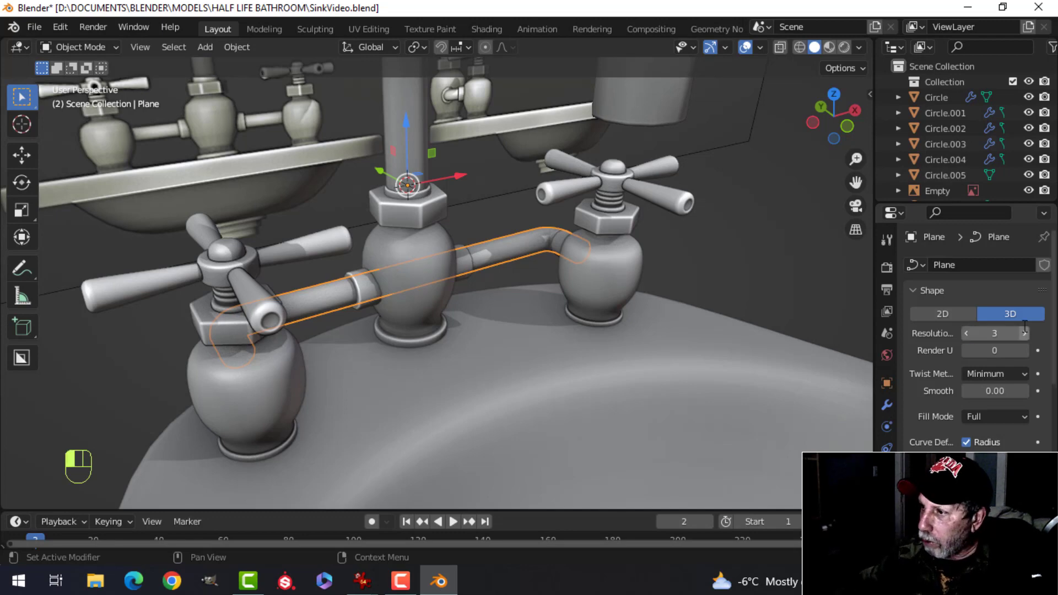
{"action": "left_click", "coordinate": [886, 408]}
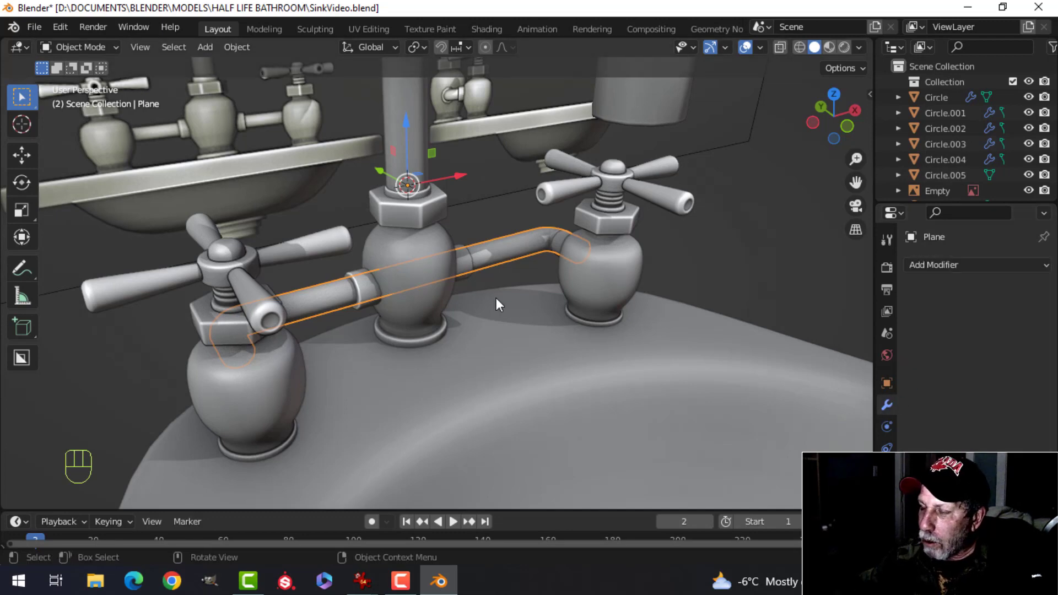
{"action": "right_click", "coordinate": [493, 254]}
{"action": "mouse_move", "coordinate": [492, 253]}
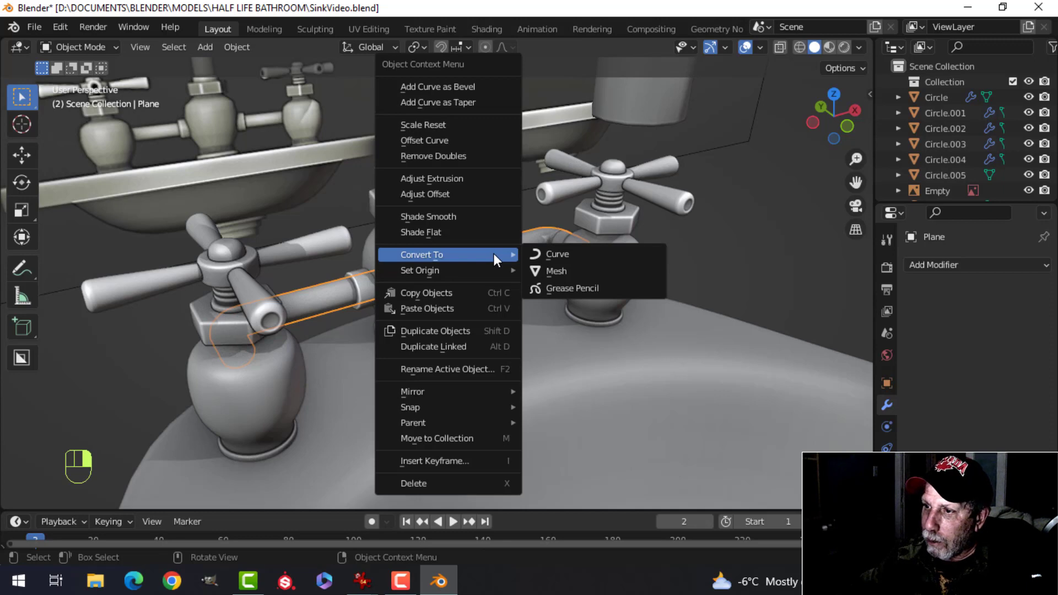
{"action": "left_click", "coordinate": [543, 267]}
- Apply the collars' Mirror modifier and join the collars with the connecting pipe into one object
{"action": "left_click", "coordinate": [534, 269]}
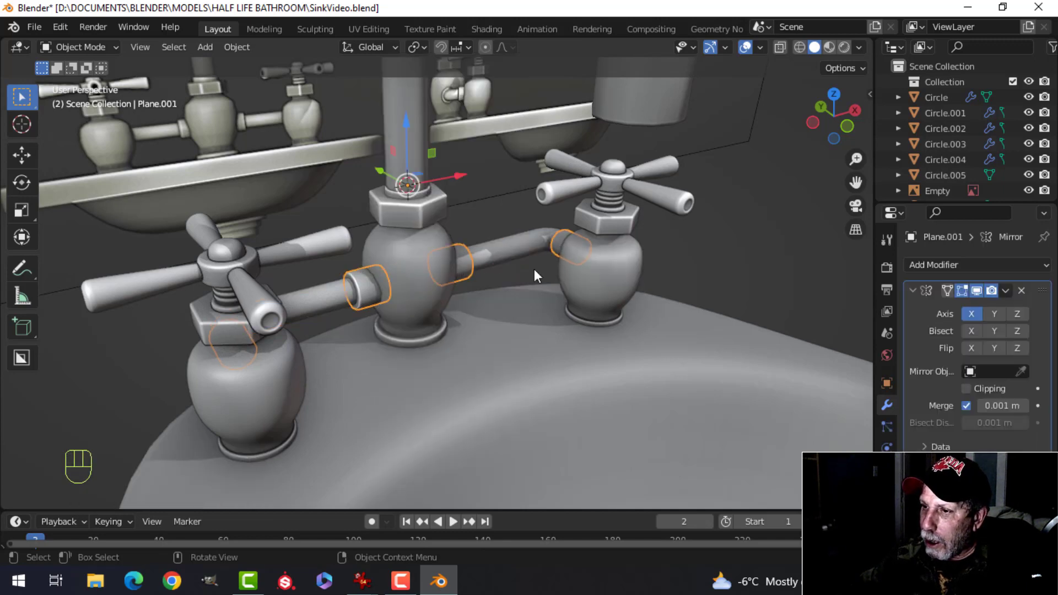
{"action": "key", "text": "ctrl+a"}
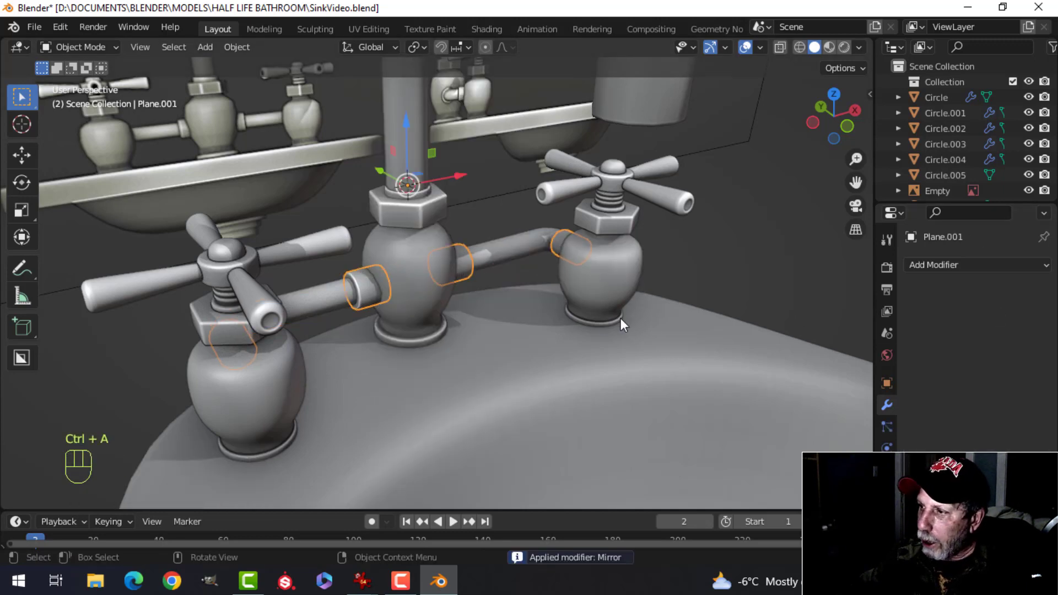
{"action": "scroll", "coordinate": [500, 310], "scroll_direction": "up", "scroll_amount": 2}
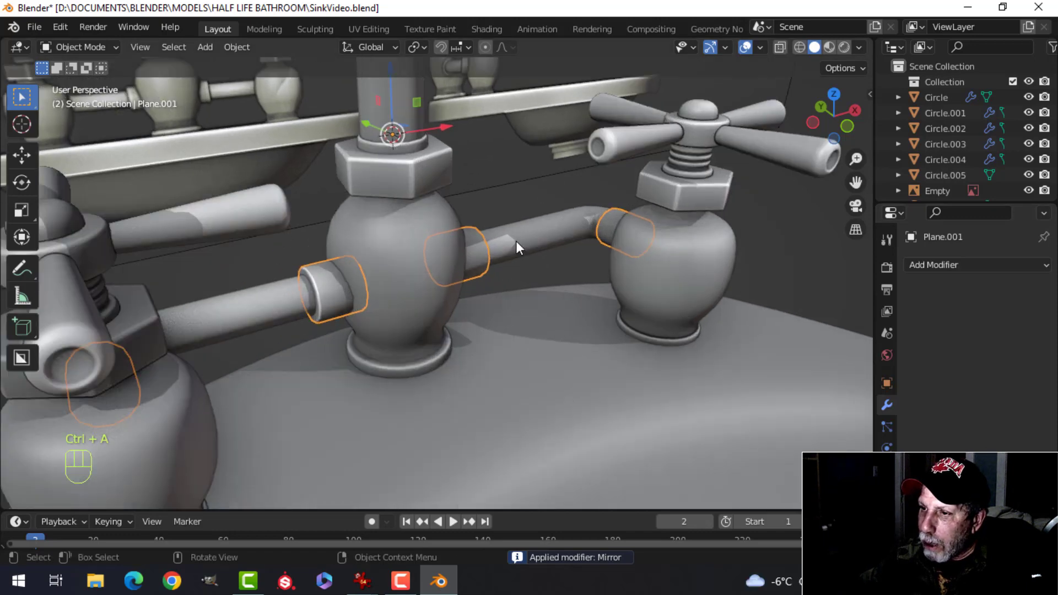
{"action": "left_click", "coordinate": [555, 240]}
{"action": "key", "text": "ctrl+j"}
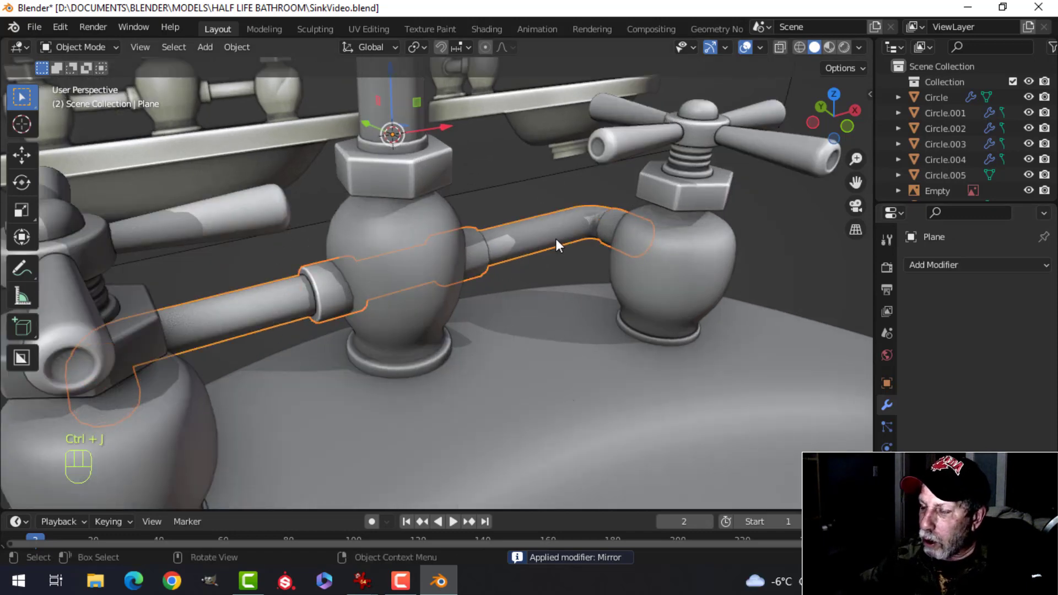
{"action": "key", "text": "alt+a"}
{"action": "middle_click_drag", "start_coordinate": [595, 250], "coordinate": [613, 258]}
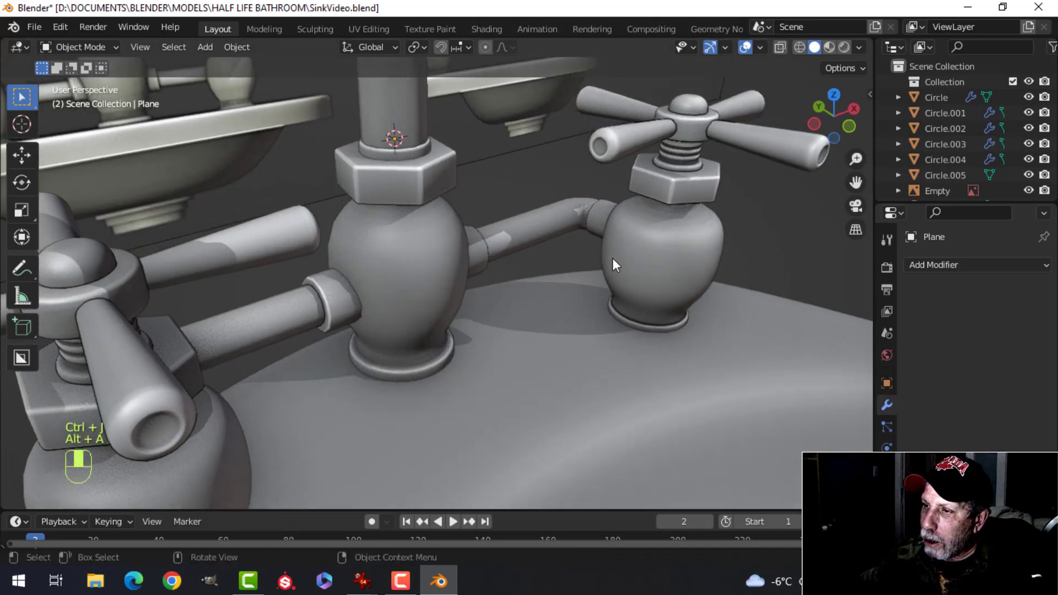
- Apply the Subdivision modifier on the faucet's central vase-shaped body
{"action": "left_click", "coordinate": [595, 217]}
{"action": "key", "text": "alt+a"}
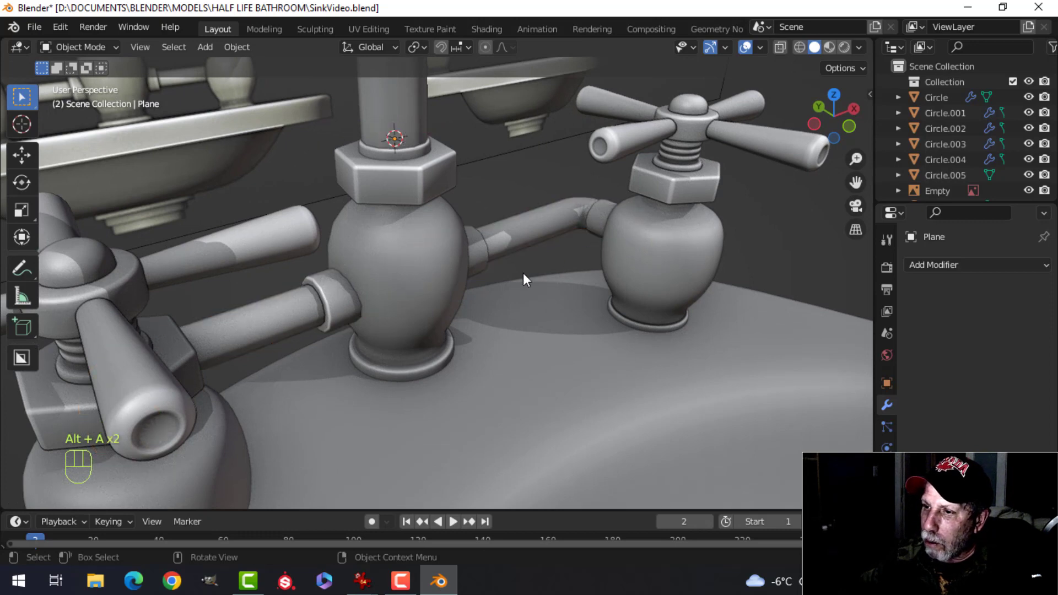
{"action": "middle_click_drag", "start_coordinate": [524, 273], "coordinate": [463, 256]}
{"action": "left_click", "coordinate": [436, 259]}
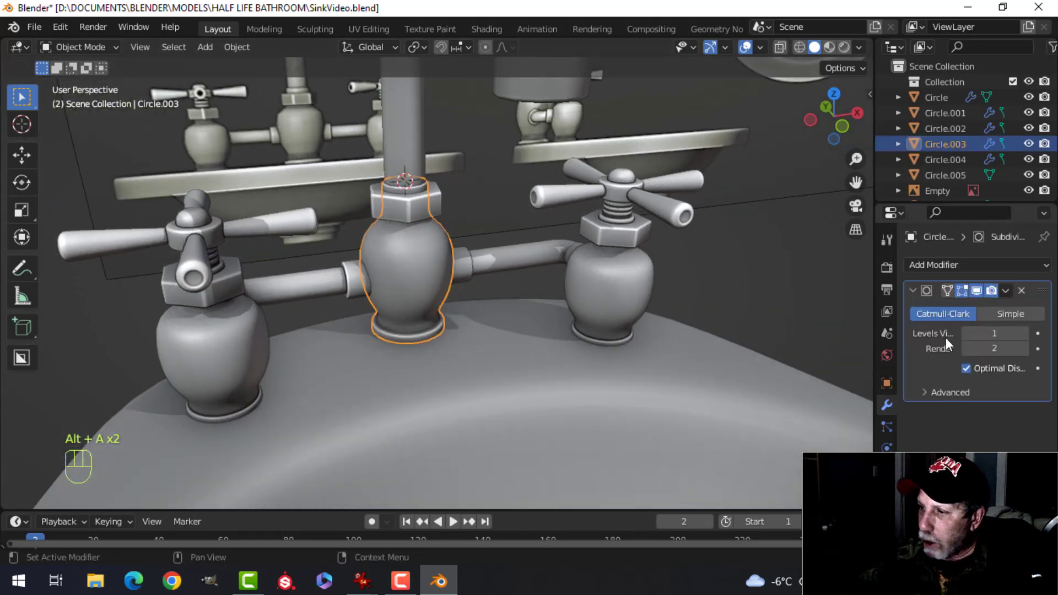
{"action": "key", "text": "ctrl+a"}
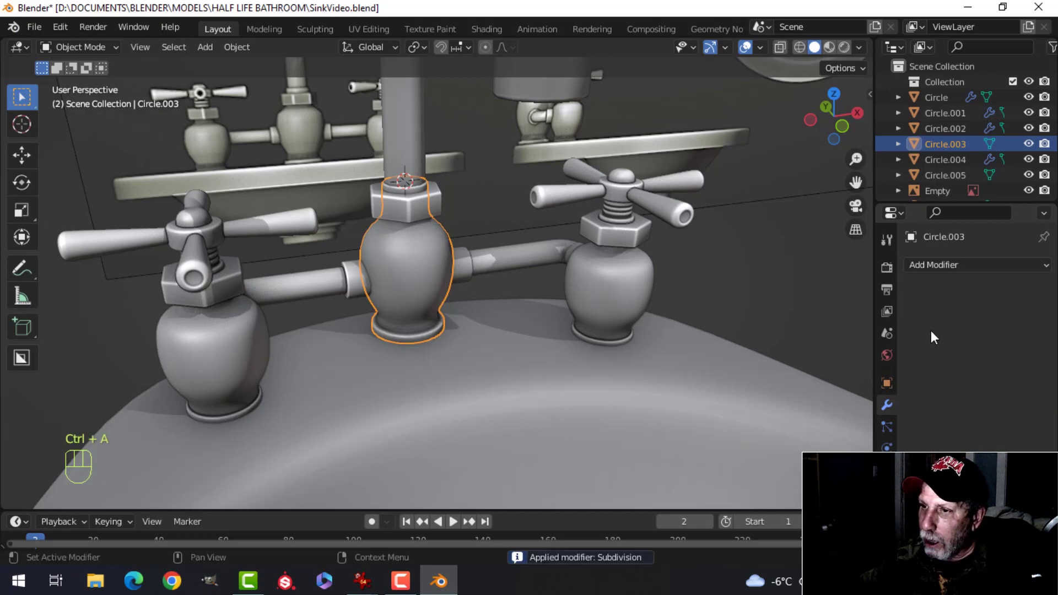
- Join the connecting pipe with its collars and the central hex nut to the faucet's central body
{"action": "left_click", "coordinate": [436, 203]}
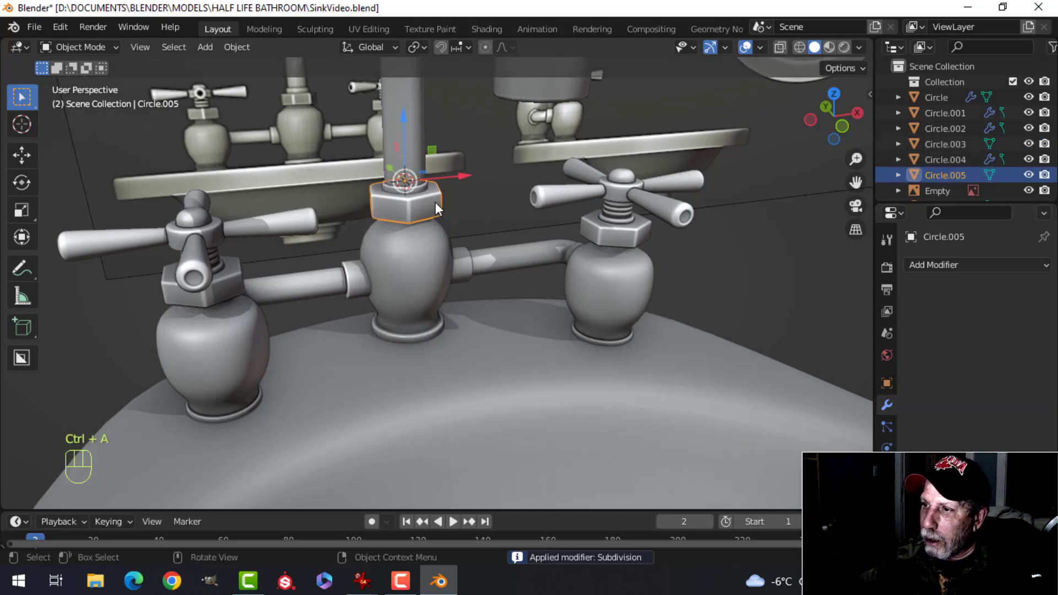
{"action": "left_click", "coordinate": [472, 265]}
{"action": "left_click", "coordinate": [422, 261], "text": "shift"}
{"action": "key", "text": "ctrl+j"}
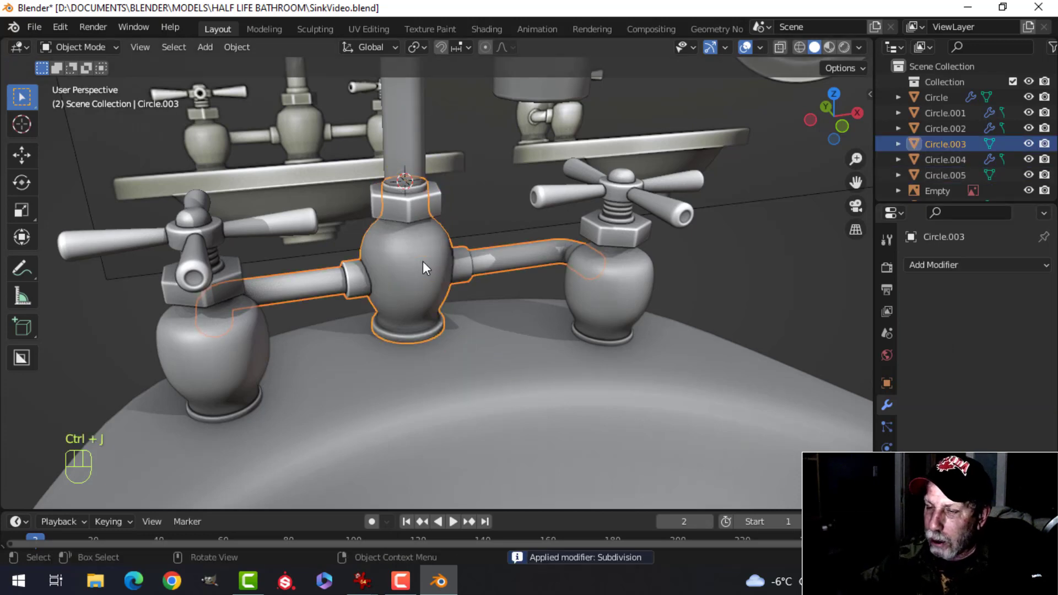
{"action": "left_click", "coordinate": [430, 207]}
{"action": "left_click", "coordinate": [422, 247], "text": "shift"}
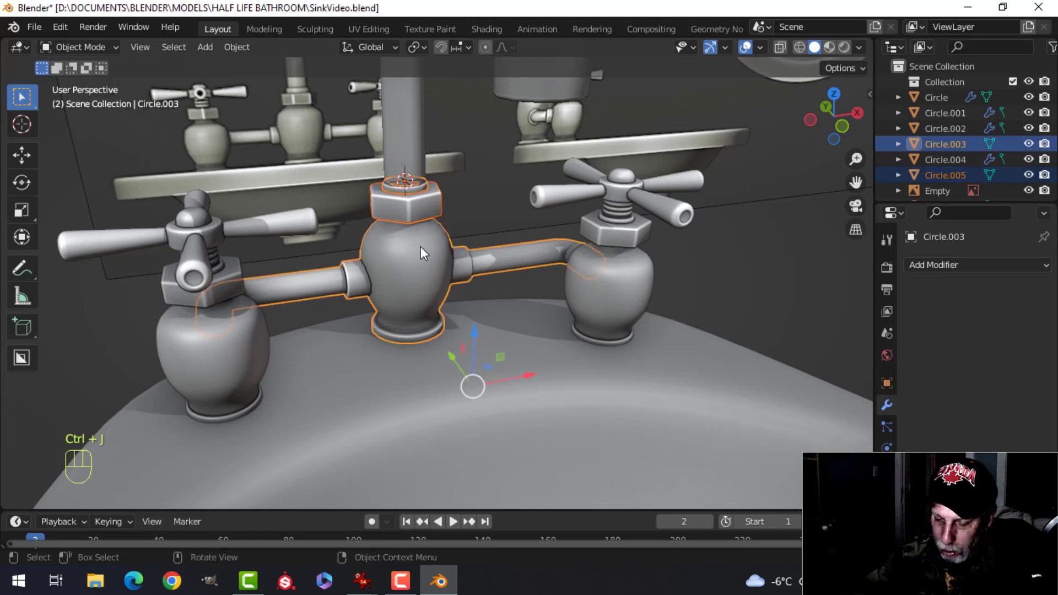
{"action": "key", "text": "ctrl+j"}
- Set the curved spout's preview resolution to 3 and convert the curve to a mesh
{"action": "left_click", "coordinate": [464, 162]}
{"action": "scroll", "coordinate": [465, 162], "scroll_direction": "down", "scroll_amount": 4}
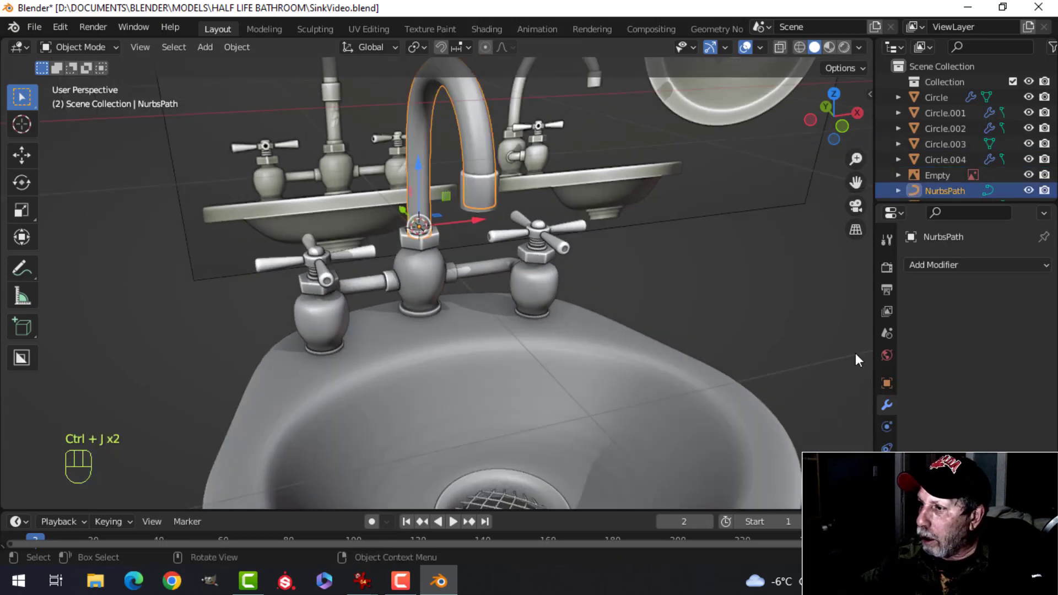
{"action": "left_click", "coordinate": [887, 470]}
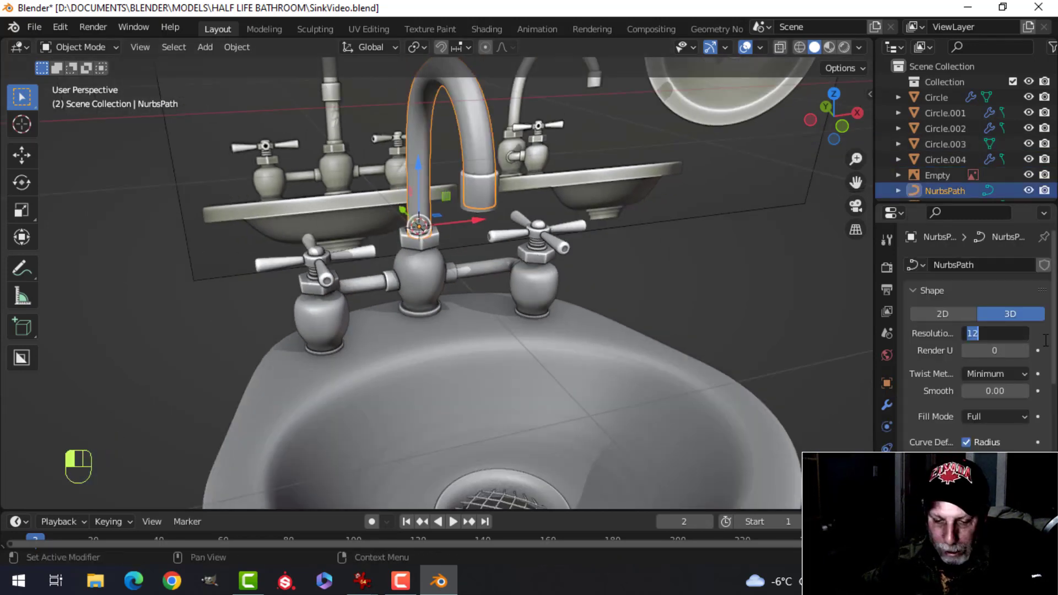
{"action": "right_click", "coordinate": [491, 113]}
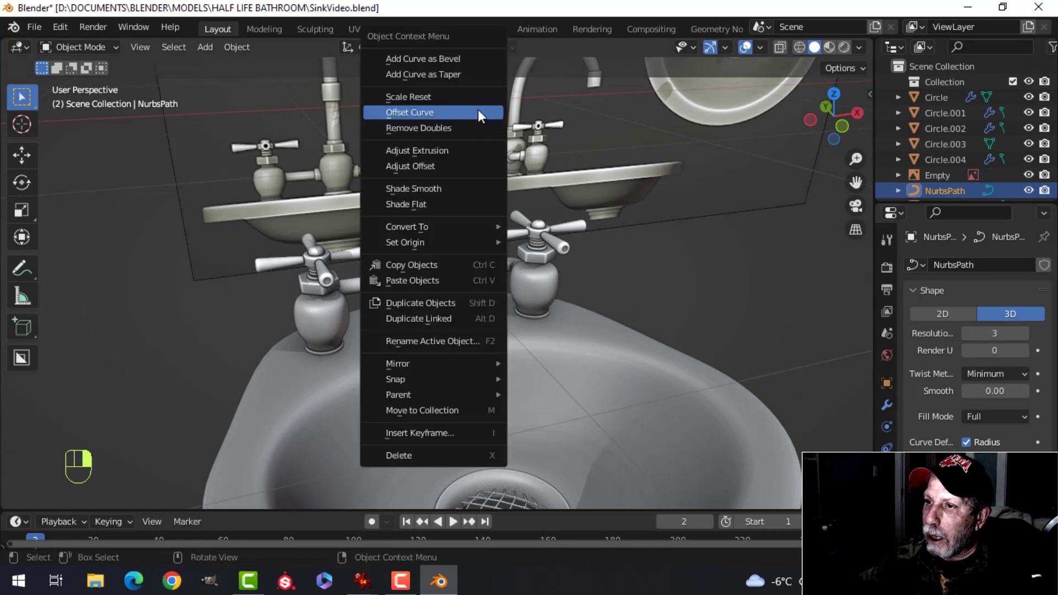
{"action": "mouse_move", "coordinate": [436, 223]}
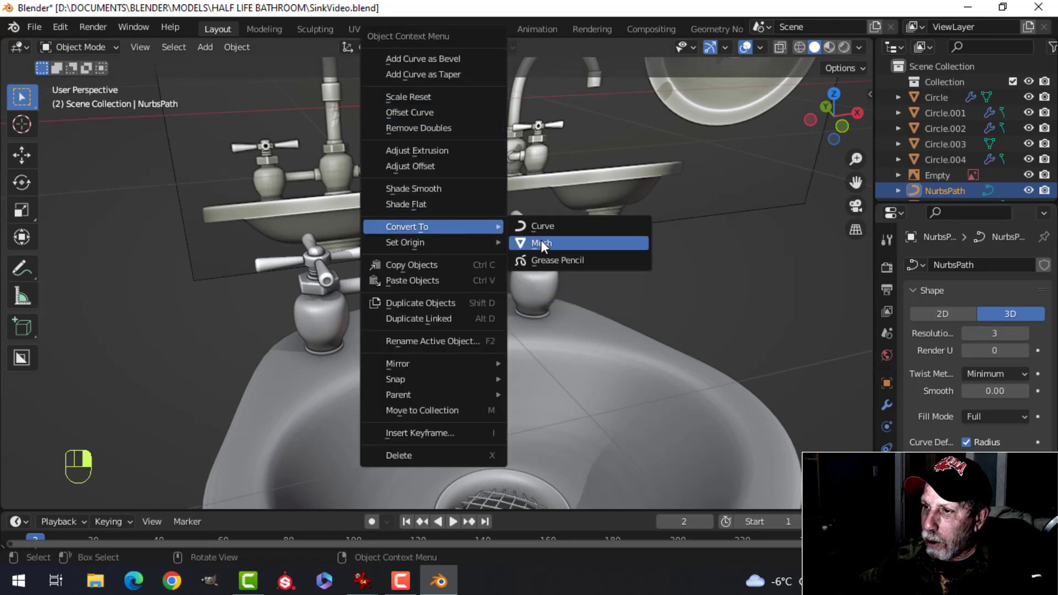
{"action": "left_click", "coordinate": [541, 240]}
- Join the spout's end collar with the spout, and join the result to the central faucet body
{"action": "left_click", "coordinate": [473, 197]}
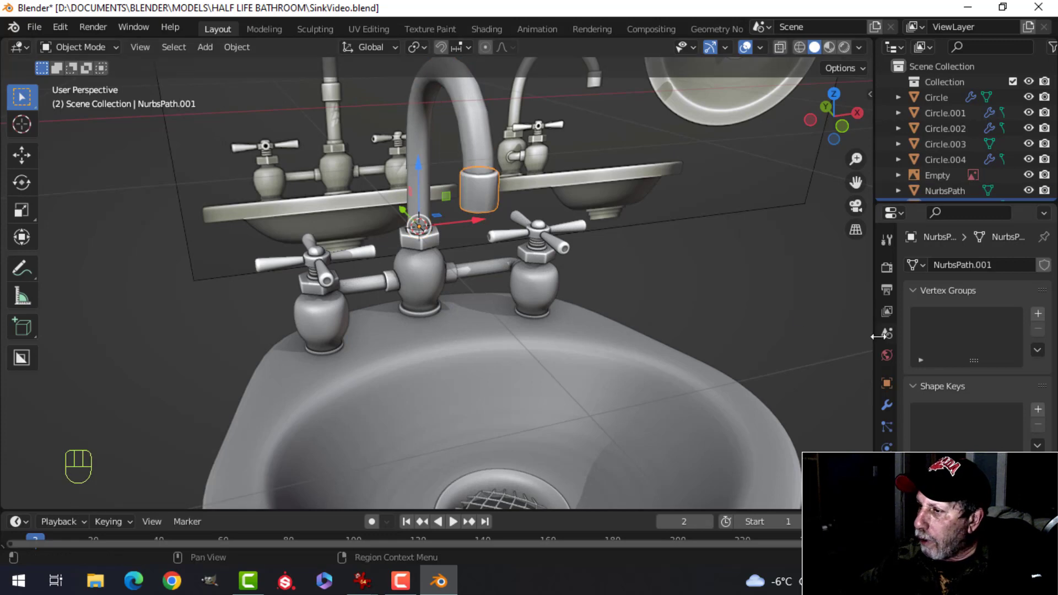
{"action": "left_click", "coordinate": [487, 161], "text": "shift"}
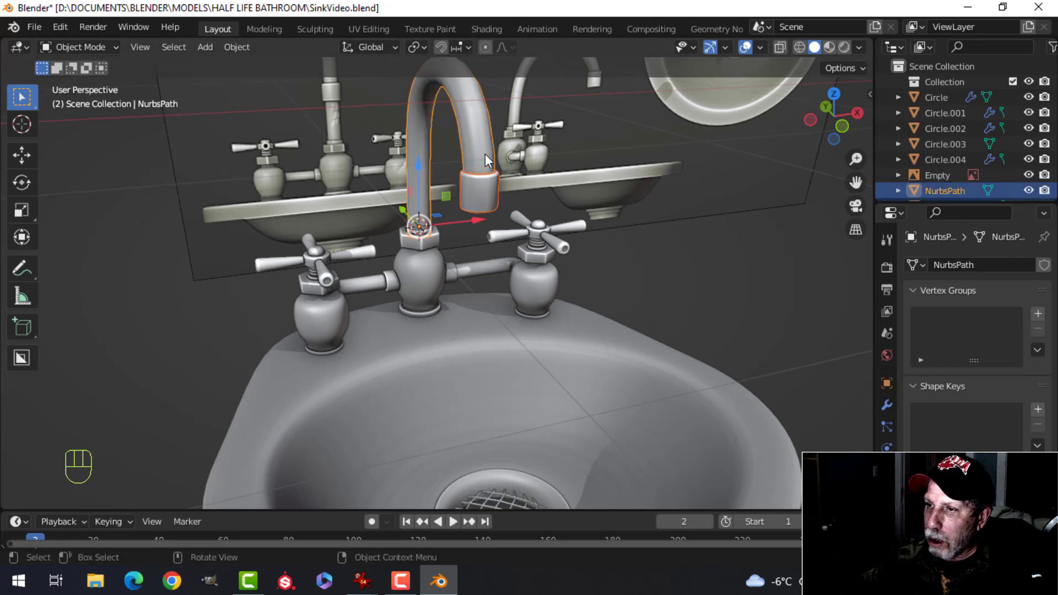
{"action": "key", "text": "ctrl+j"}
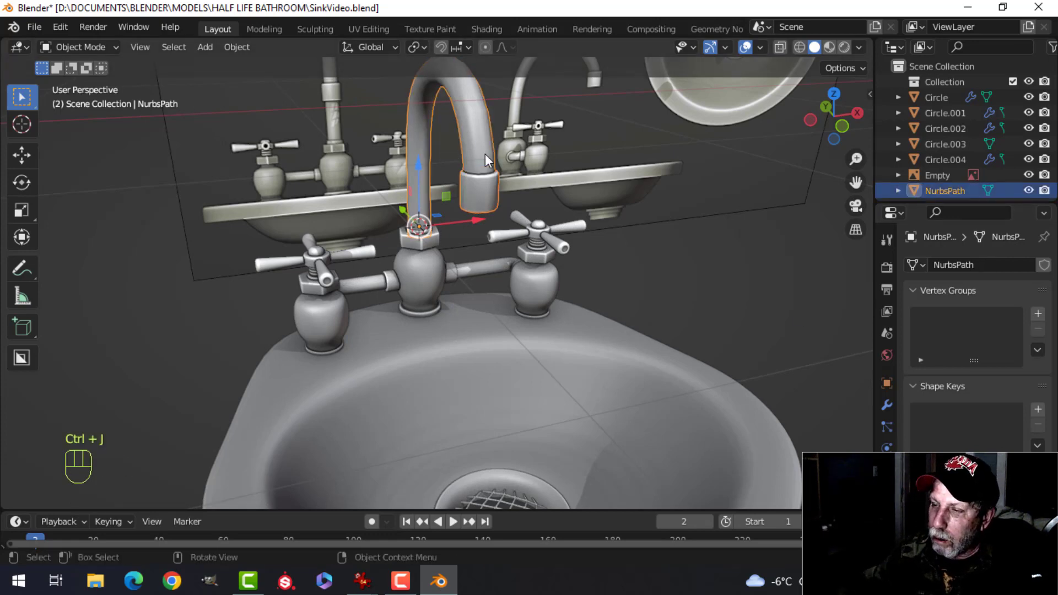
{"action": "left_click", "coordinate": [433, 253], "text": "shift"}
{"action": "key", "text": "ctrl+j"}
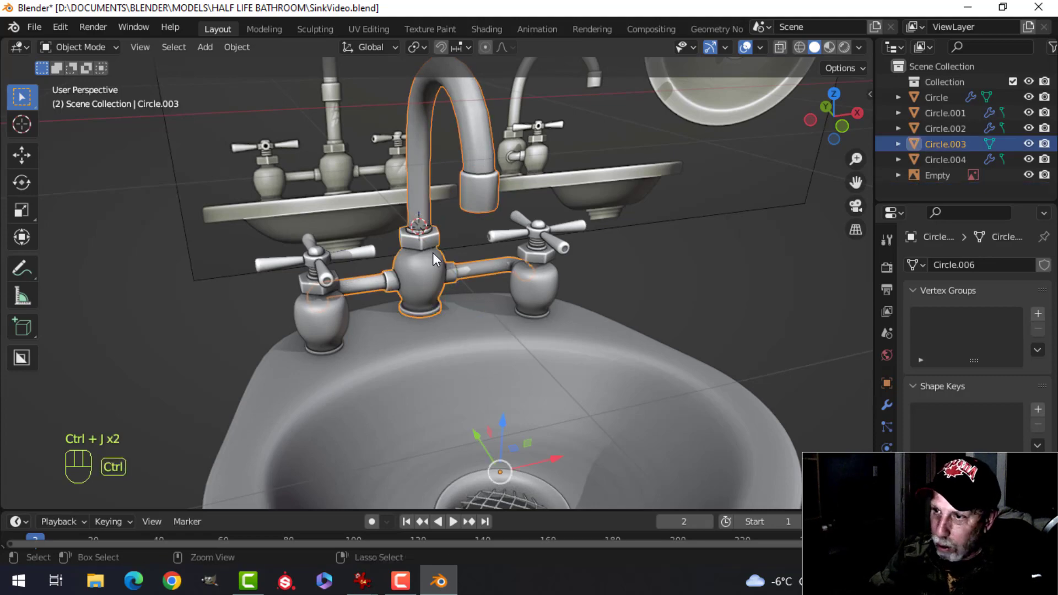
- Try to join the mirrored tap with the central faucet body, then undo the join
{"action": "scroll", "coordinate": [496, 239], "scroll_direction": "down", "scroll_amount": 2}
{"action": "key", "text": "alt+a"}
{"action": "middle_click_drag", "start_coordinate": [532, 231], "coordinate": [393, 277]}
{"action": "scroll", "coordinate": [469, 303], "scroll_direction": "up", "scroll_amount": 4}
{"action": "scroll", "coordinate": [320, 260], "scroll_direction": "up", "scroll_amount": 2}
{"action": "left_click", "coordinate": [320, 260]}
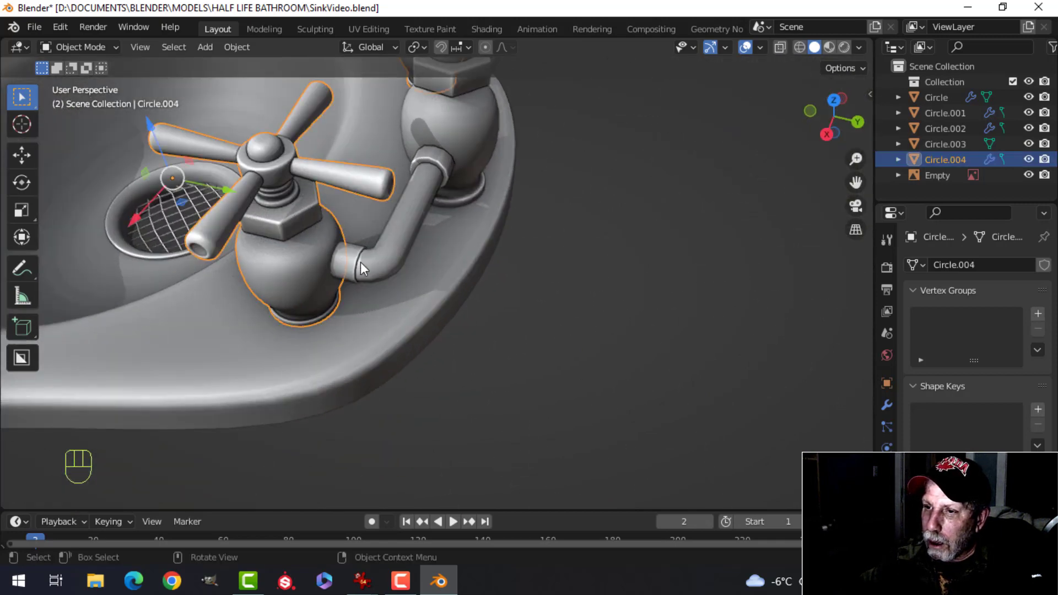
{"action": "left_click", "coordinate": [379, 259], "text": "shift"}
{"action": "key", "text": "ctrl+j"}
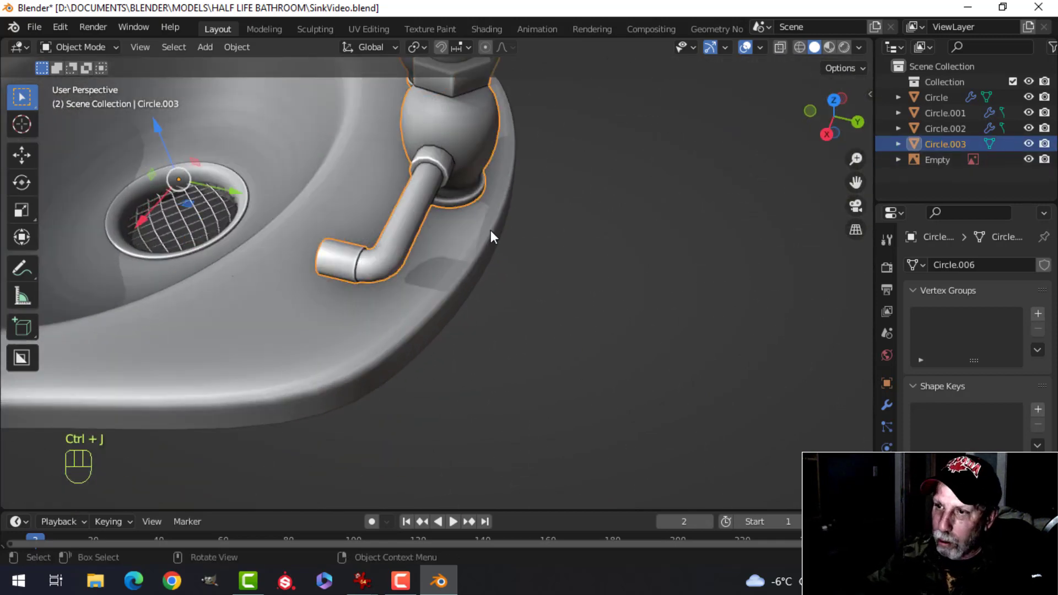
{"action": "key", "text": "ctrl+z"}
- Apply the tap's Mirror modifier and join both taps with the central faucet body into one object
{"action": "left_click", "coordinate": [283, 224]}
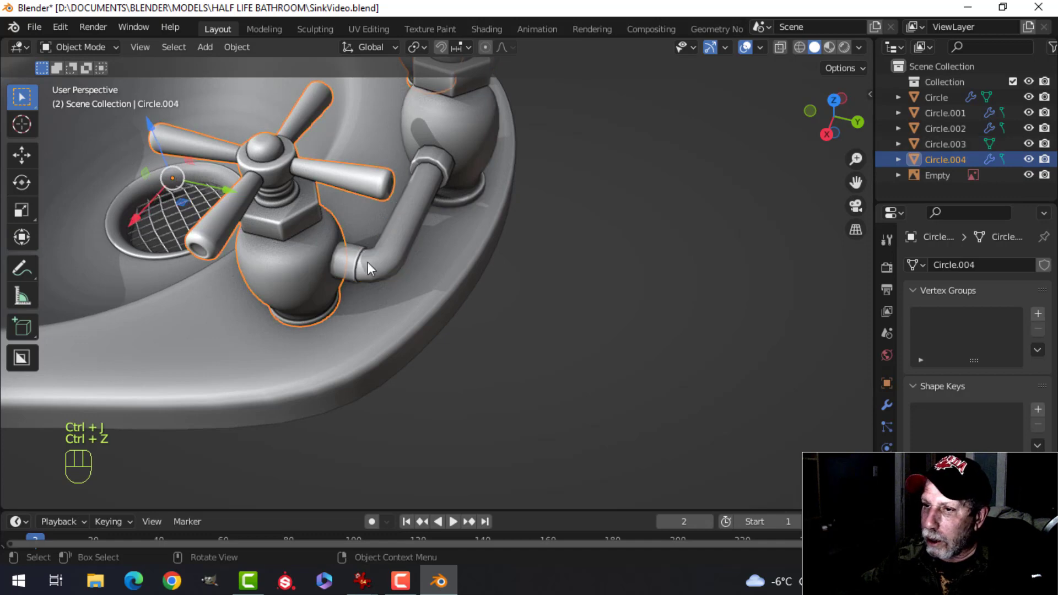
{"action": "left_click", "coordinate": [887, 409]}
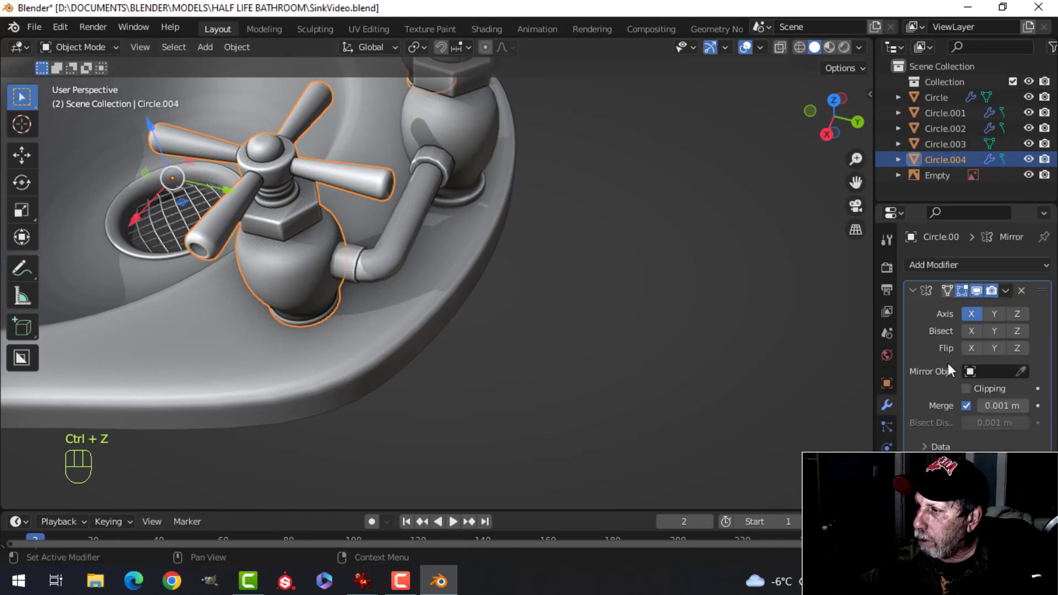
{"action": "key", "text": "ctrl+a"}
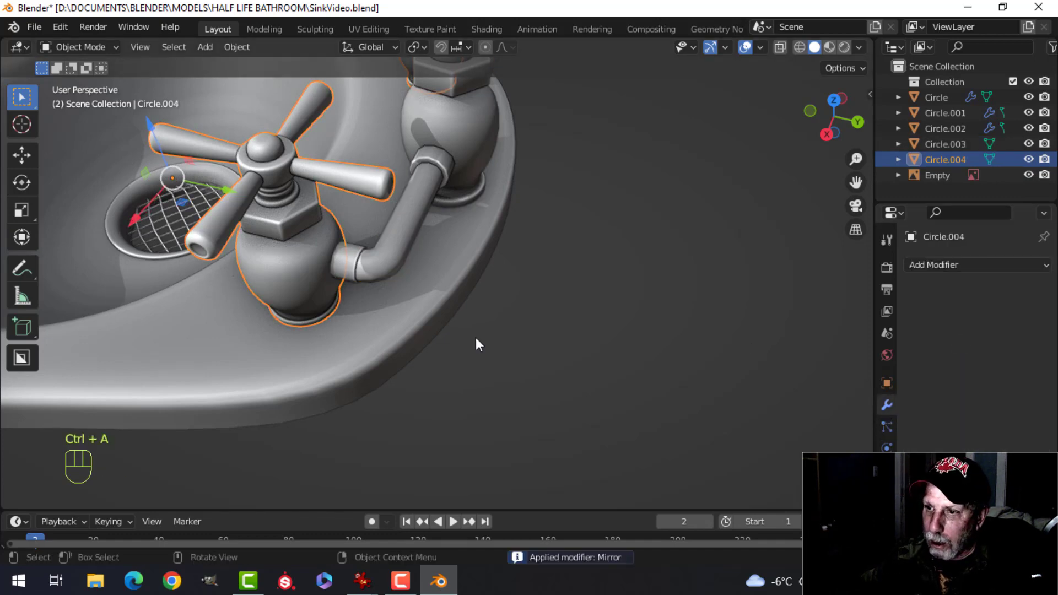
{"action": "left_click", "coordinate": [378, 273], "text": "shift"}
{"action": "key", "text": "ctrl+j"}
{"action": "middle_click_drag", "start_coordinate": [482, 259], "coordinate": [463, 219]}
{"action": "left_click_drag", "start_coordinate": [299, 274], "coordinate": [163, 271]}
{"action": "key", "text": "ctrl+z"}
{"action": "middle_click_drag", "start_coordinate": [320, 252], "coordinate": [421, 239]}
{"action": "key", "text": "alt+a"}
{"action": "scroll", "coordinate": [421, 275], "scroll_direction": "up", "scroll_amount": 4}
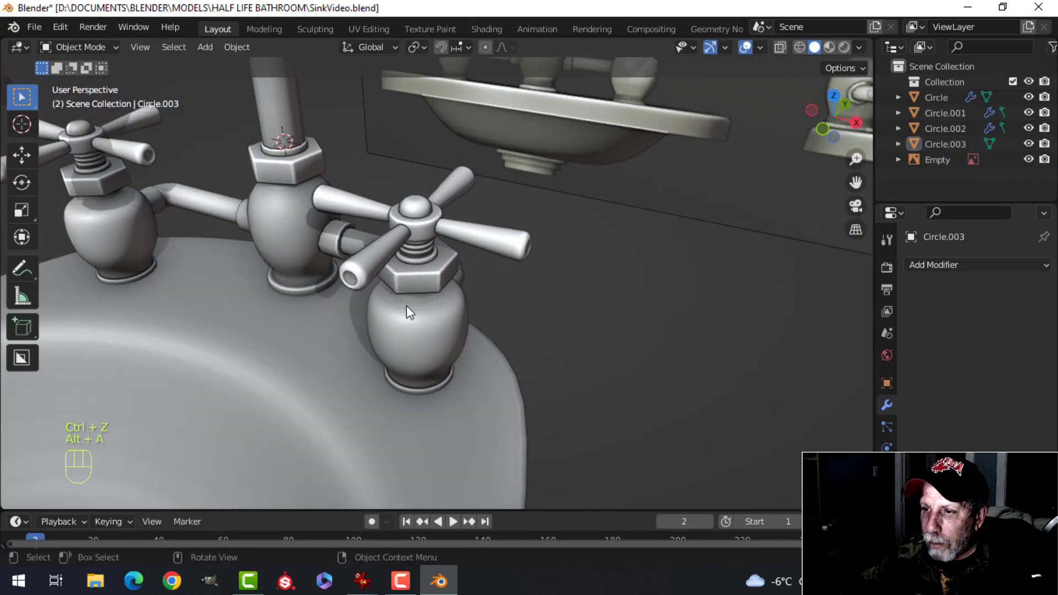
- In the joined faucet mesh, rotate the right tap's four linked handle arms about 24° around the global Z axis
{"action": "middle_click_drag", "start_coordinate": [406, 305], "coordinate": [501, 266]}
{"action": "scroll", "coordinate": [413, 281], "scroll_direction": "down", "scroll_amount": 2}
{"action": "middle_click_drag", "start_coordinate": [422, 256], "coordinate": [500, 279]}
{"action": "left_click", "coordinate": [540, 239]}
{"action": "key", "text": "Tab"}
{"action": "scroll", "coordinate": [512, 275], "scroll_direction": "up", "scroll_amount": 2}
{"action": "key", "text": "alt+a"}
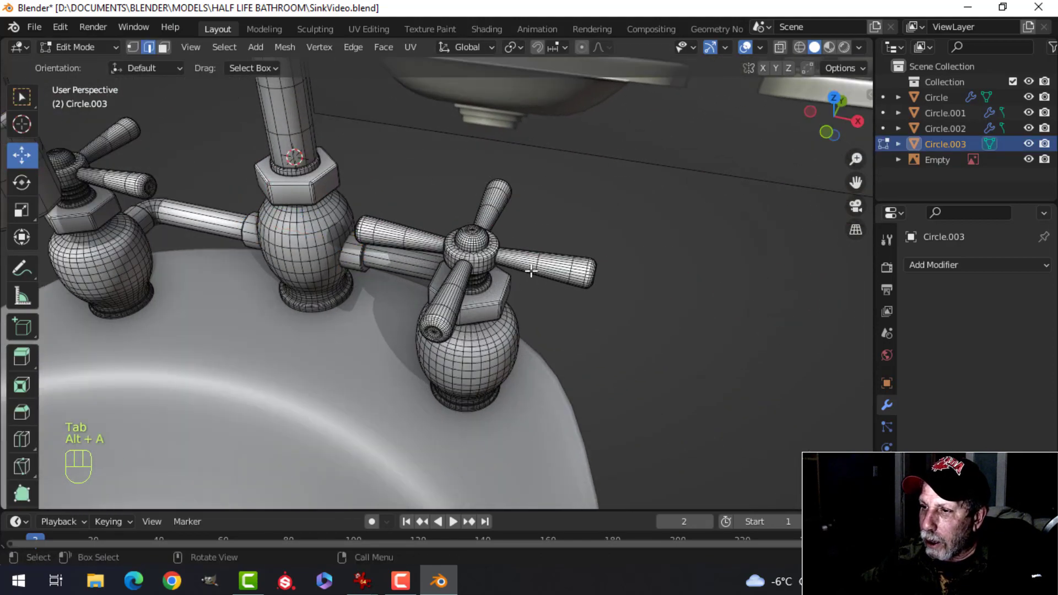
{"action": "left_click", "coordinate": [534, 266]}
{"action": "left_click", "coordinate": [428, 242], "text": "shift"}
{"action": "left_click", "coordinate": [490, 211], "text": "shift"}
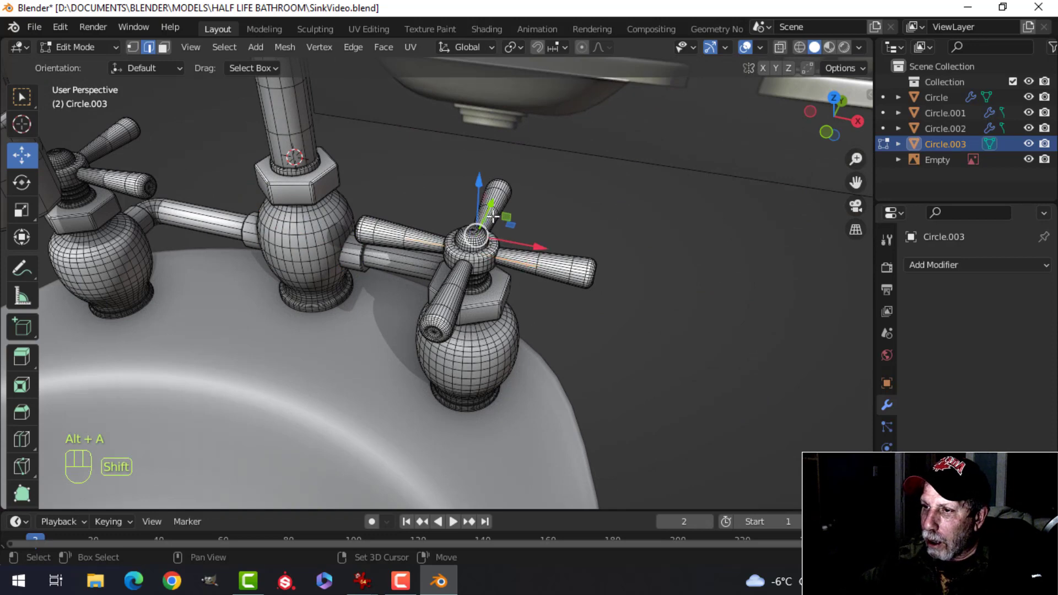
{"action": "left_click", "coordinate": [455, 294], "text": "shift"}
{"action": "key", "text": "ctrl+l"}
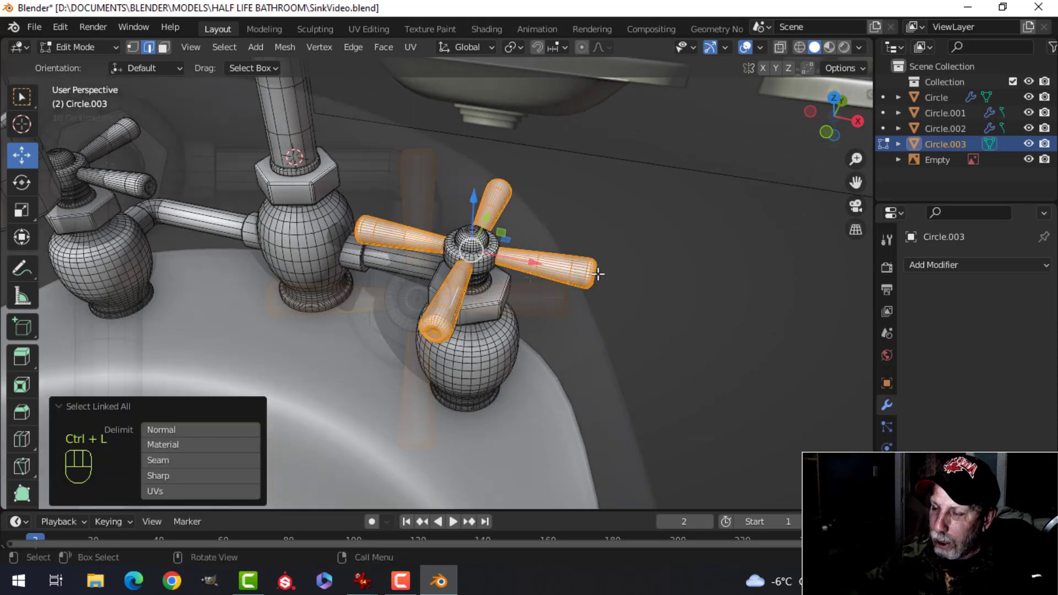
{"action": "key", "text": "KP_7"}
{"action": "key", "text": "r"}
{"action": "key", "text": "z"}
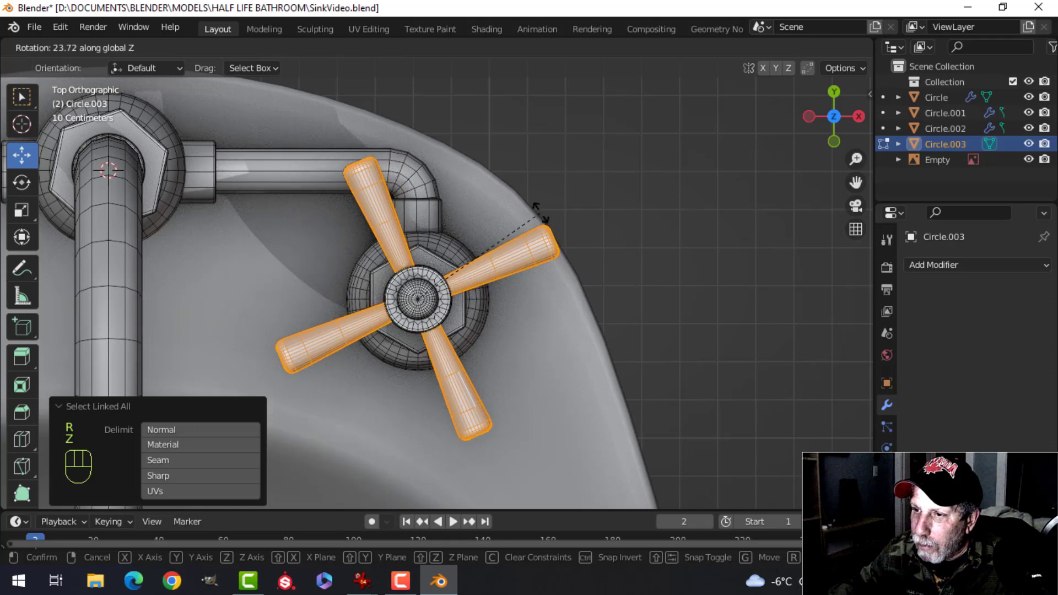
{"action": "left_click", "coordinate": [541, 231]}
- Rotate the linked hex nut beneath the right tap's handle by -11.5° around global Z and return to Object Mode
{"action": "scroll", "coordinate": [314, 260], "scroll_direction": "down", "scroll_amount": 2}
{"action": "middle_click_drag", "start_coordinate": [346, 274], "coordinate": [352, 201]}
{"action": "left_click", "coordinate": [410, 255]}
{"action": "key", "text": "ctrl+l"}
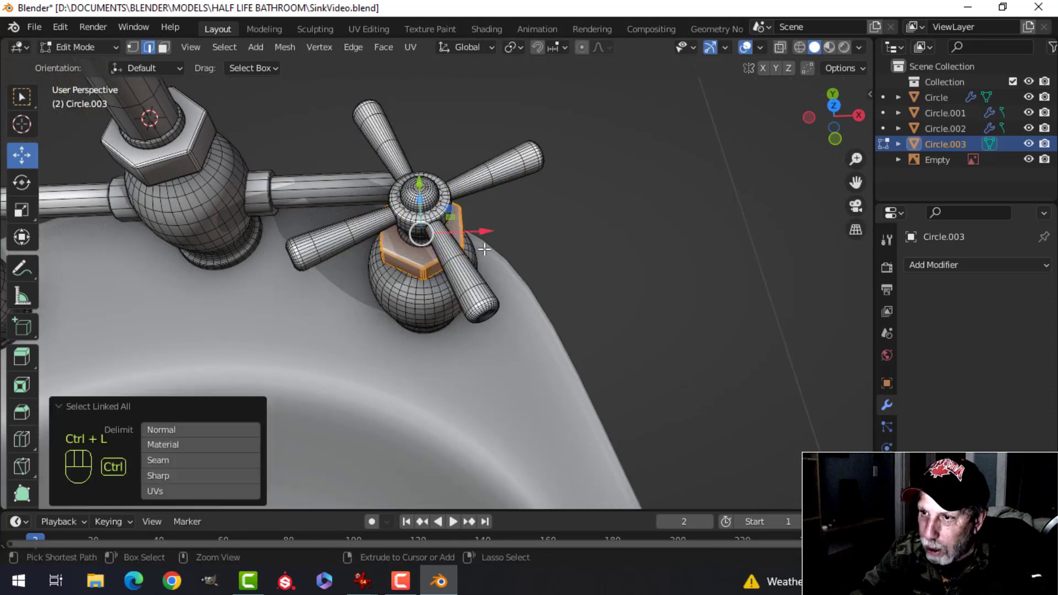
{"action": "key", "text": "r"}
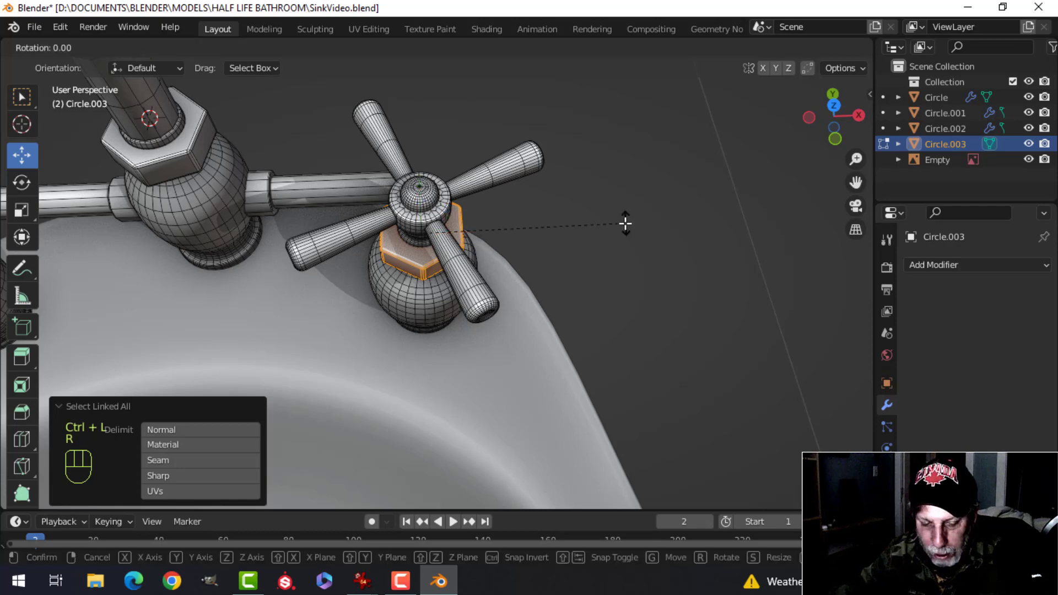
{"action": "key", "text": "z"}
{"action": "left_click", "coordinate": [573, 251]}
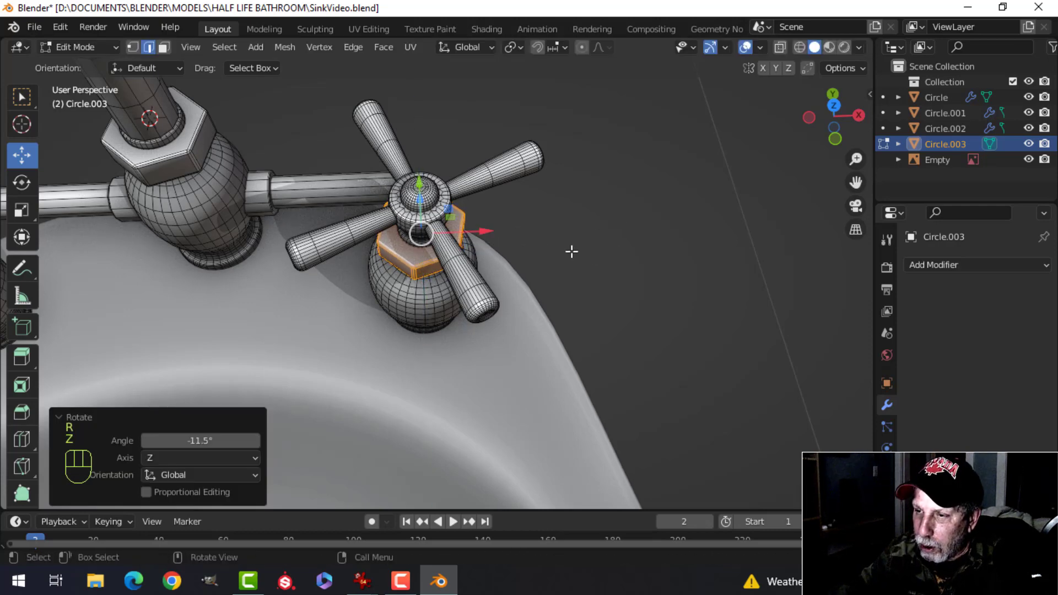
{"action": "key", "text": "Tab"}
- Compare the two taps' handle and nut orientations from the front and save the file
{"action": "scroll", "coordinate": [572, 251], "scroll_direction": "down", "scroll_amount": 5}
{"action": "key", "text": "alt+a"}
{"action": "middle_click_drag", "start_coordinate": [435, 286], "coordinate": [465, 230]}
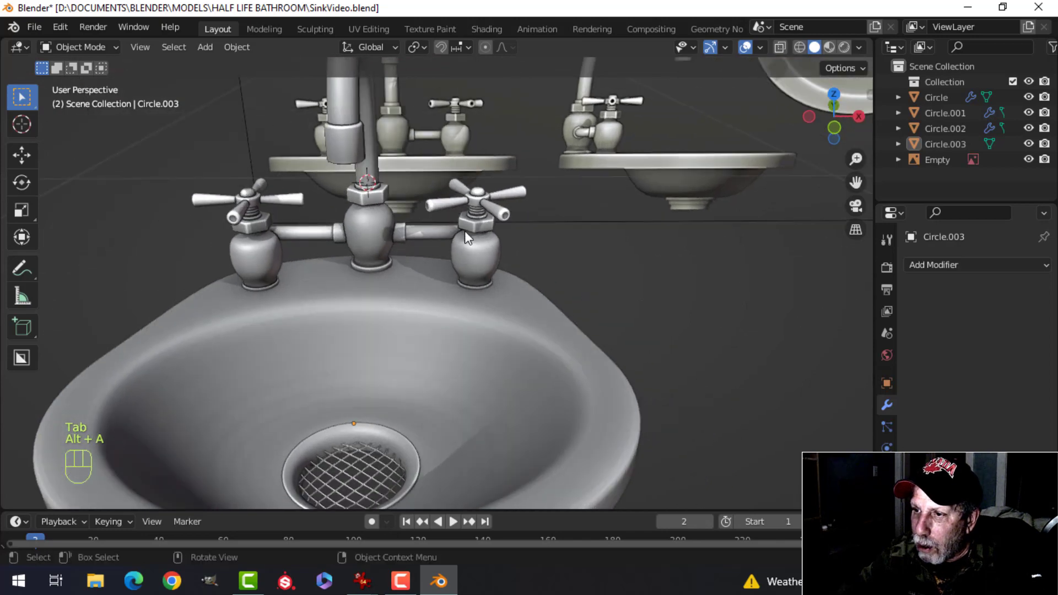
{"action": "scroll", "coordinate": [492, 196], "scroll_direction": "up", "scroll_amount": 3}
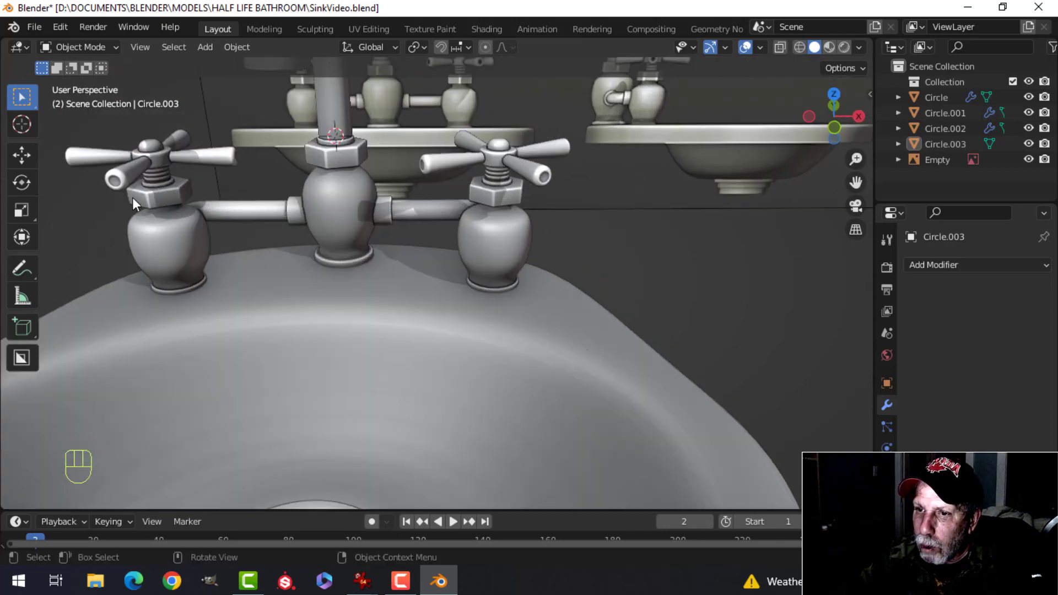
{"action": "scroll", "coordinate": [488, 193], "scroll_direction": "down", "scroll_amount": 4}
{"action": "middle_click_drag", "start_coordinate": [495, 189], "coordinate": [512, 269], "text": "shift"}
{"action": "key", "text": "ctrl+s"}
- Check the joined faucet set and the sink basin as separate objects by selecting each one
{"action": "scroll", "coordinate": [368, 230], "scroll_direction": "down", "scroll_amount": 4}
{"action": "scroll", "coordinate": [484, 273], "scroll_direction": "up", "scroll_amount": 3}
{"action": "left_click", "coordinate": [346, 175]}
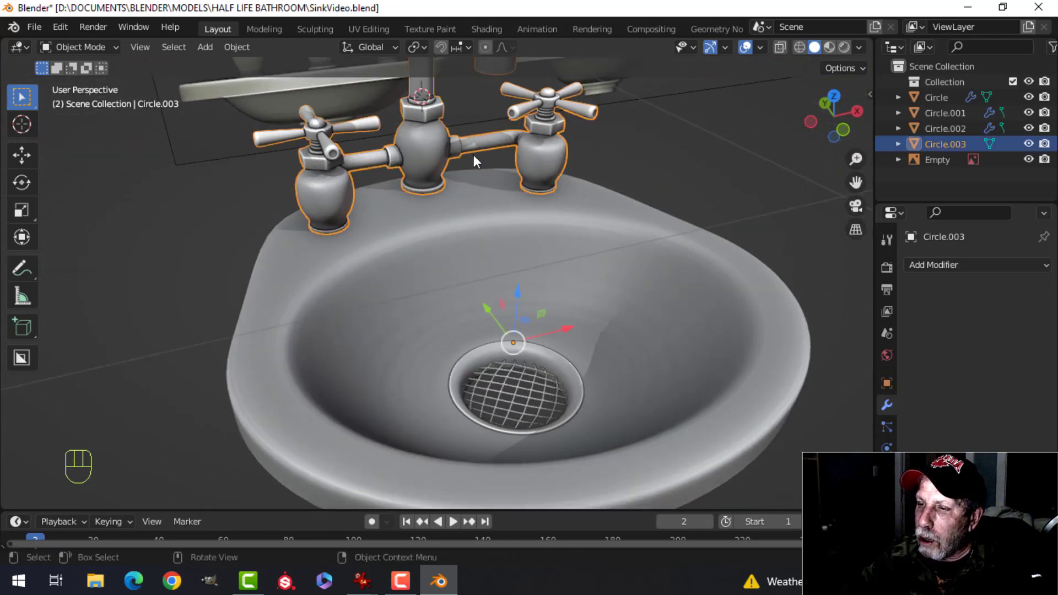
{"action": "middle_click_drag", "start_coordinate": [475, 155], "coordinate": [527, 256]}
{"action": "key", "text": "alt+a"}
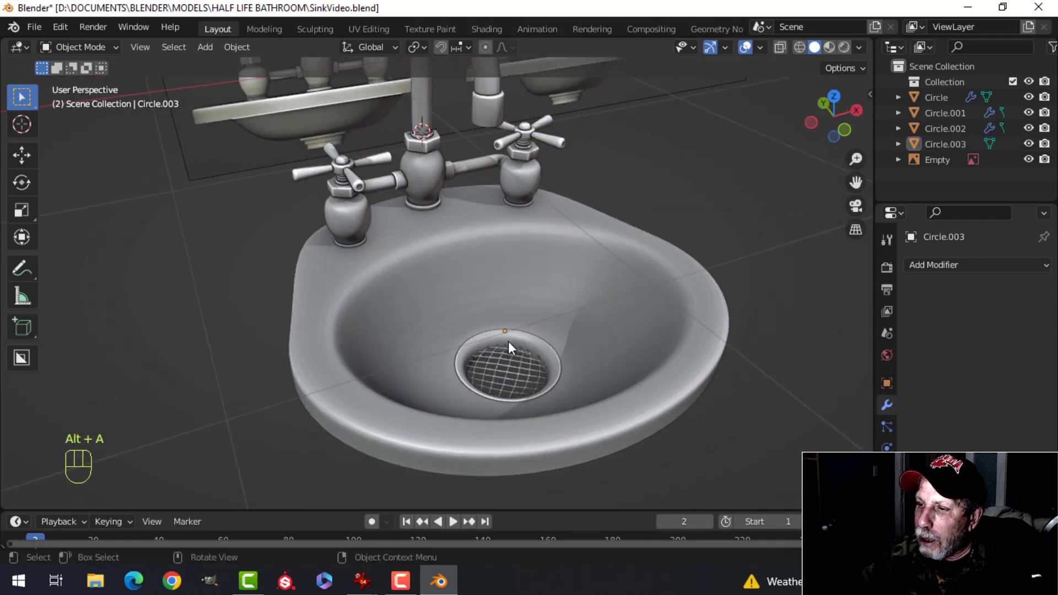
{"action": "left_click", "coordinate": [520, 242]}
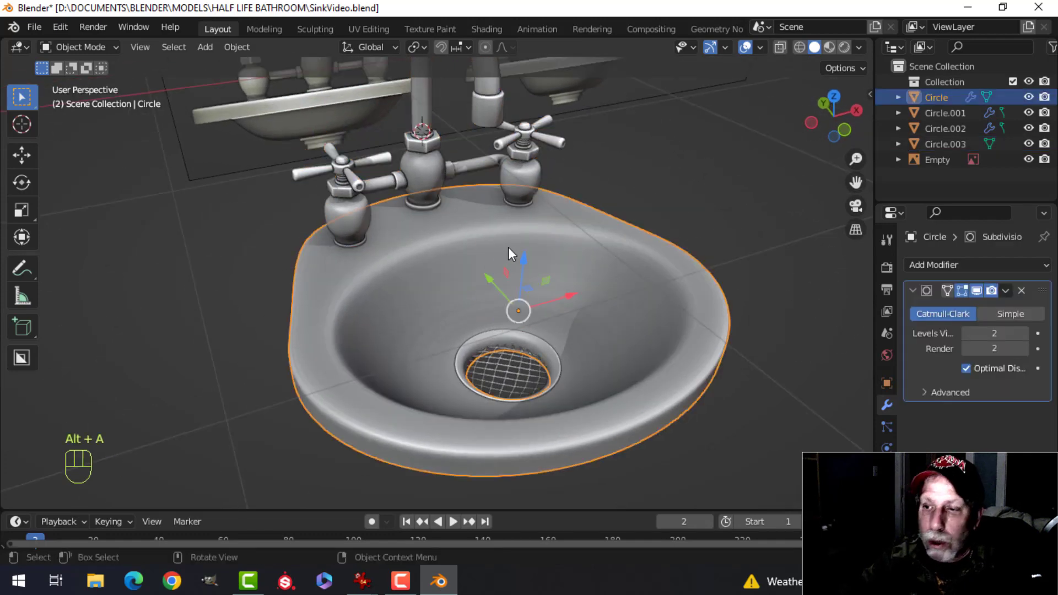
{"action": "key", "text": "alt+a"}
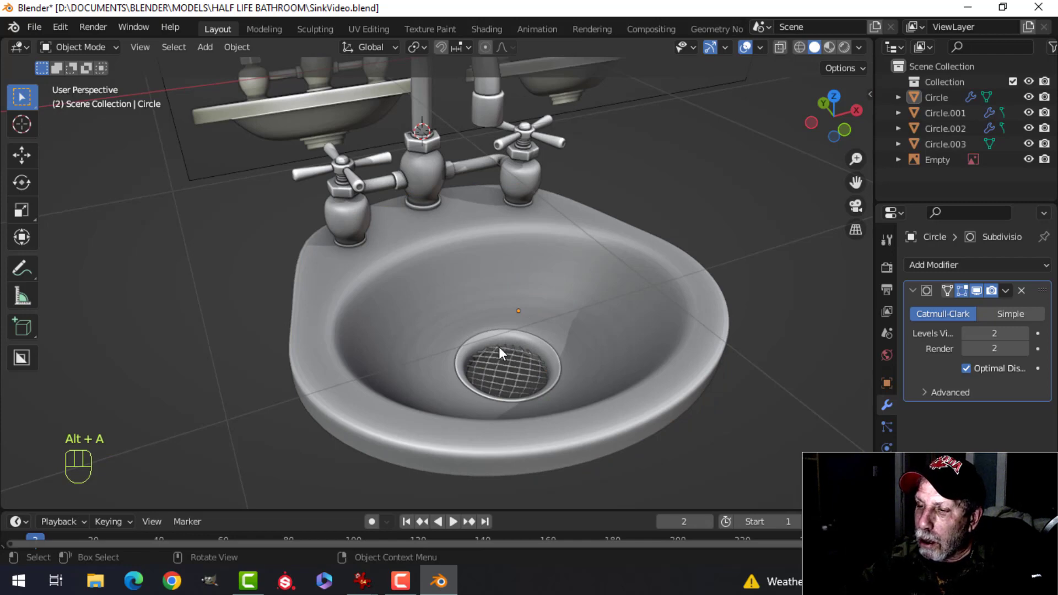
- Set the drain ring's Subdivision viewport level to 1
{"action": "left_click", "coordinate": [488, 335]}
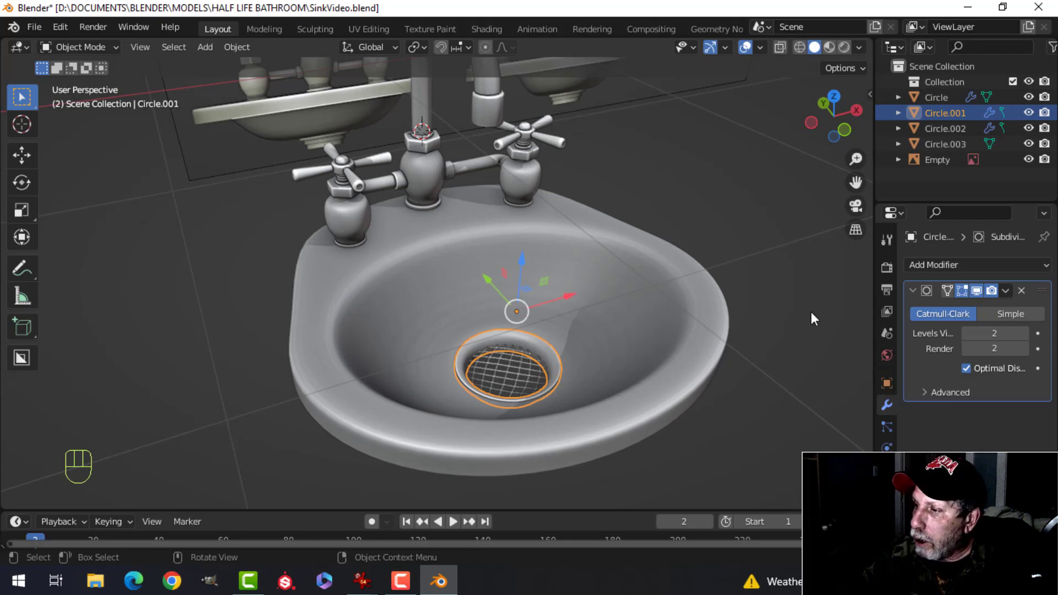
{"action": "left_click", "coordinate": [967, 333]}
{"action": "scroll", "coordinate": [697, 325], "scroll_direction": "up", "scroll_amount": 2}
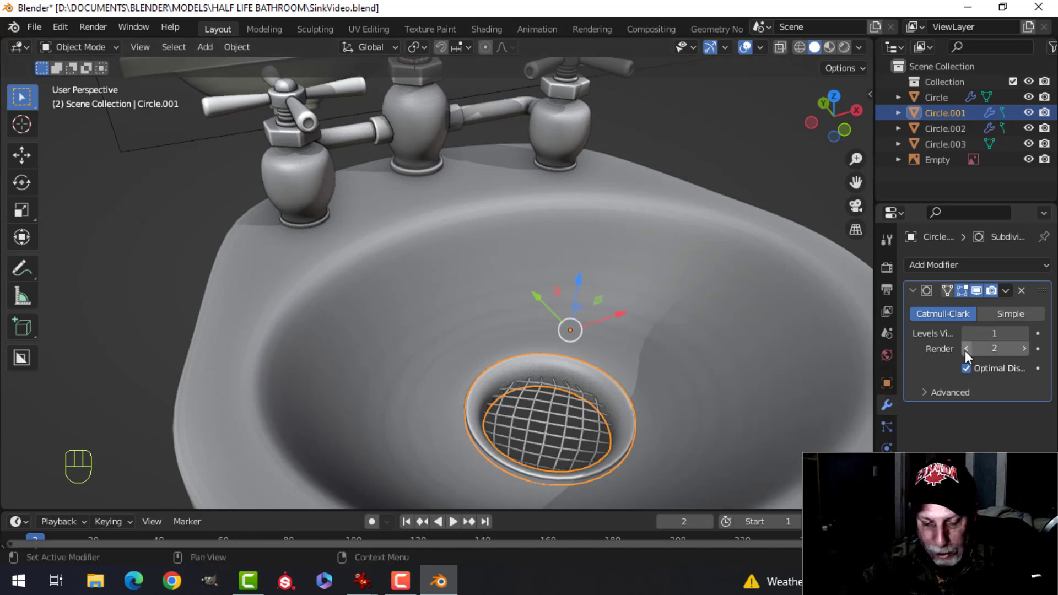
- Apply the drain ring's Subdivision modifier and join the ring to the faucet set
{"action": "key", "text": "ctrl+a"}
{"action": "left_click", "coordinate": [571, 134], "text": "shift"}
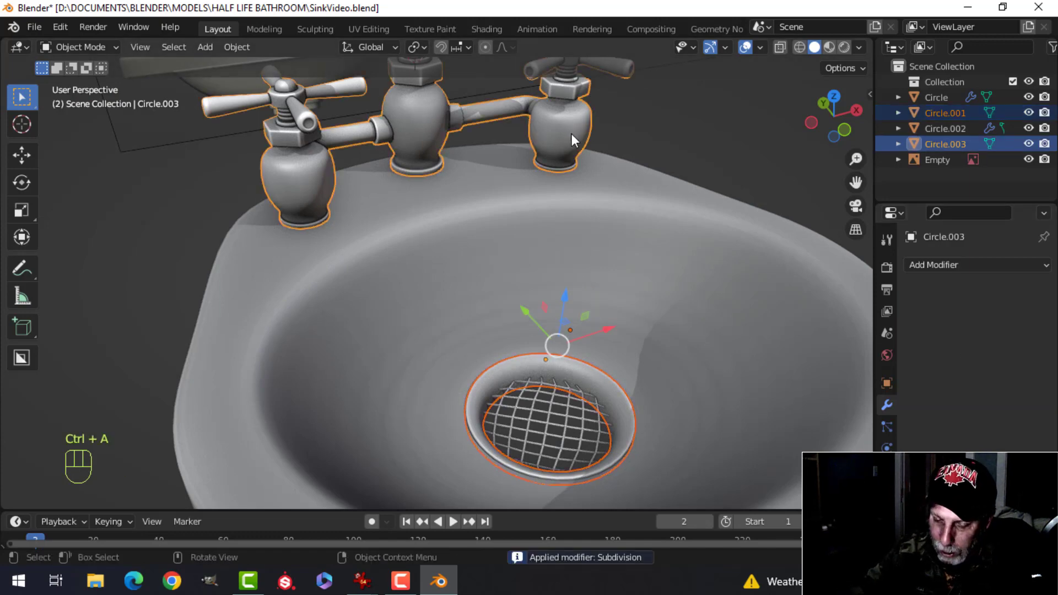
{"action": "key", "text": "alt+a"}
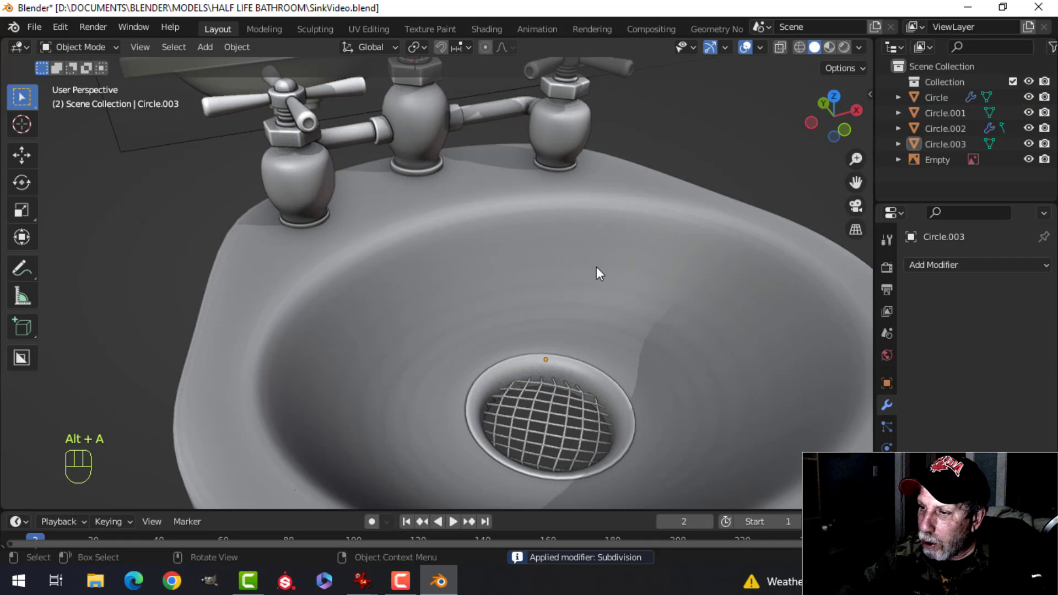
{"action": "left_click", "coordinate": [557, 368]}
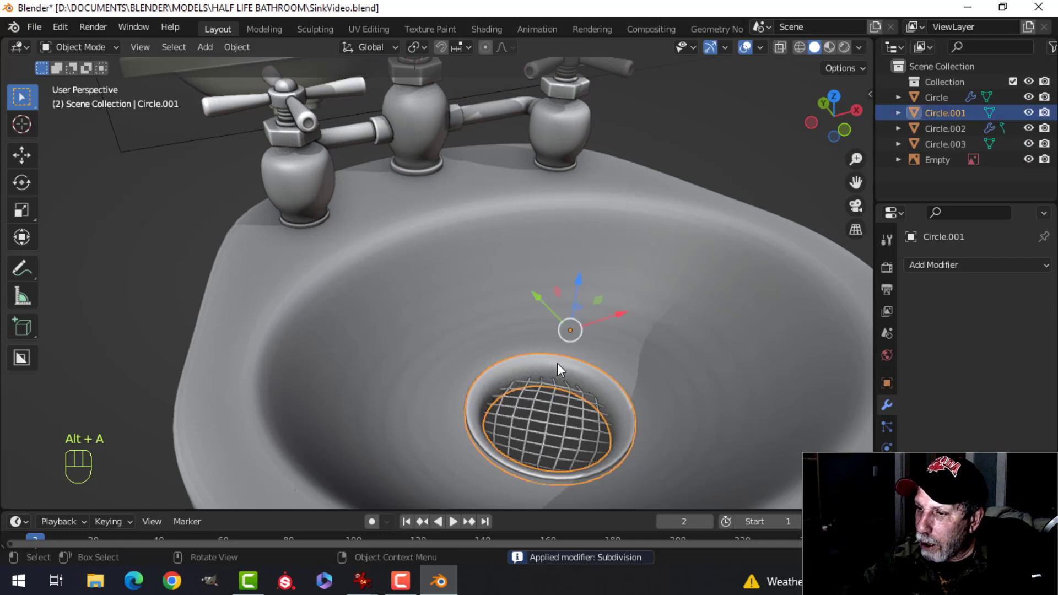
{"action": "left_click", "coordinate": [561, 144], "text": "shift"}
{"action": "key", "text": "ctrl+j"}
{"action": "key", "text": "alt+a"}
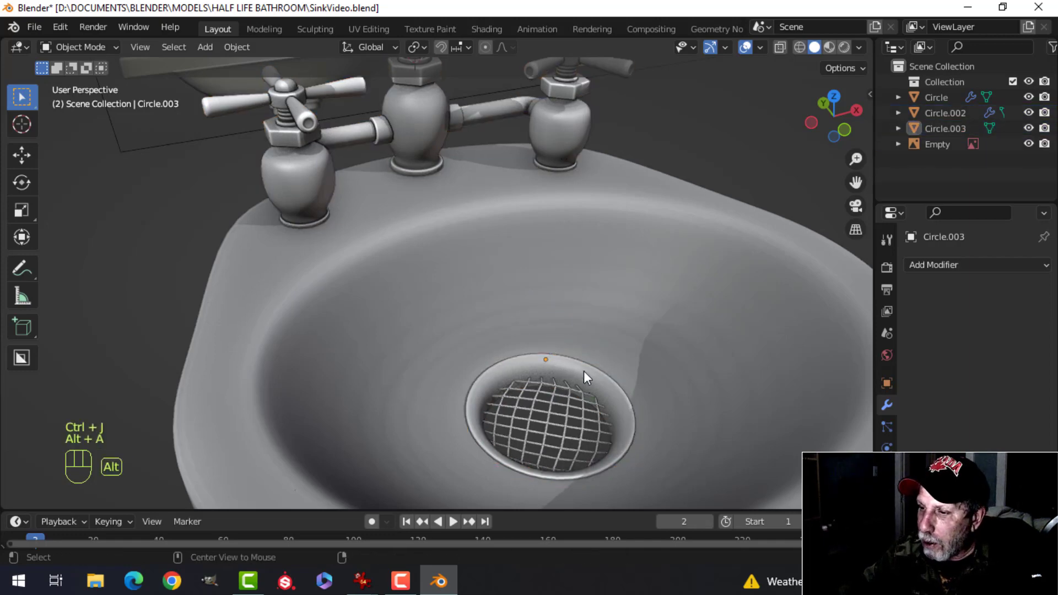
- Apply the Wireframe modifier on the drain's mesh strainer and join the strainer to the faucet set
{"action": "left_click", "coordinate": [584, 372]}
{"action": "scroll", "coordinate": [656, 325], "scroll_direction": "down", "scroll_amount": 2}
{"action": "scroll", "coordinate": [640, 339], "scroll_direction": "up", "scroll_amount": 4}
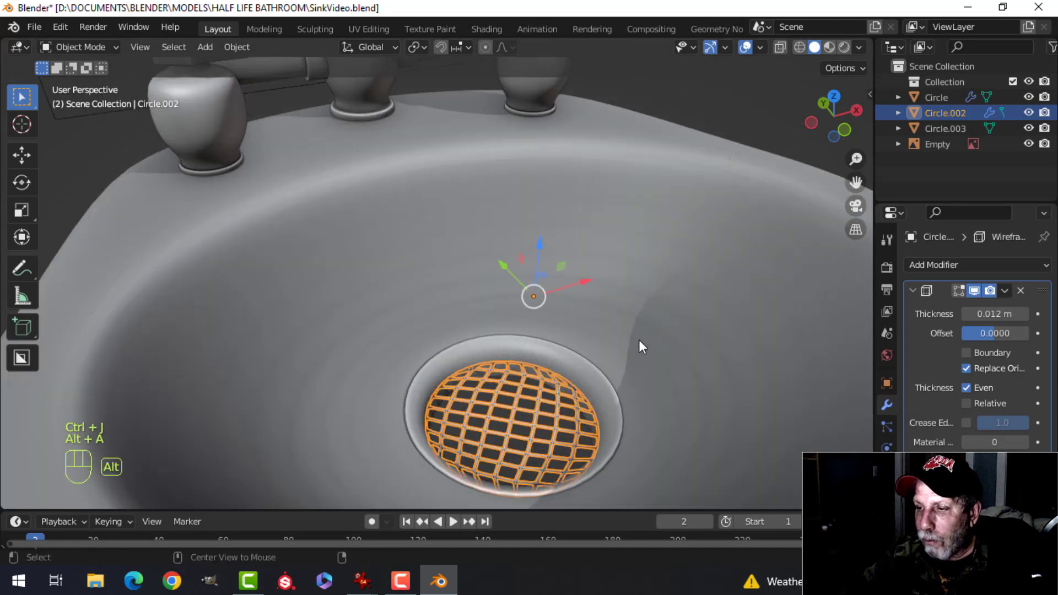
{"action": "key", "text": "alt+a"}
{"action": "middle_click_drag", "start_coordinate": [639, 339], "coordinate": [602, 320]}
{"action": "scroll", "coordinate": [586, 355], "scroll_direction": "down", "scroll_amount": 4}
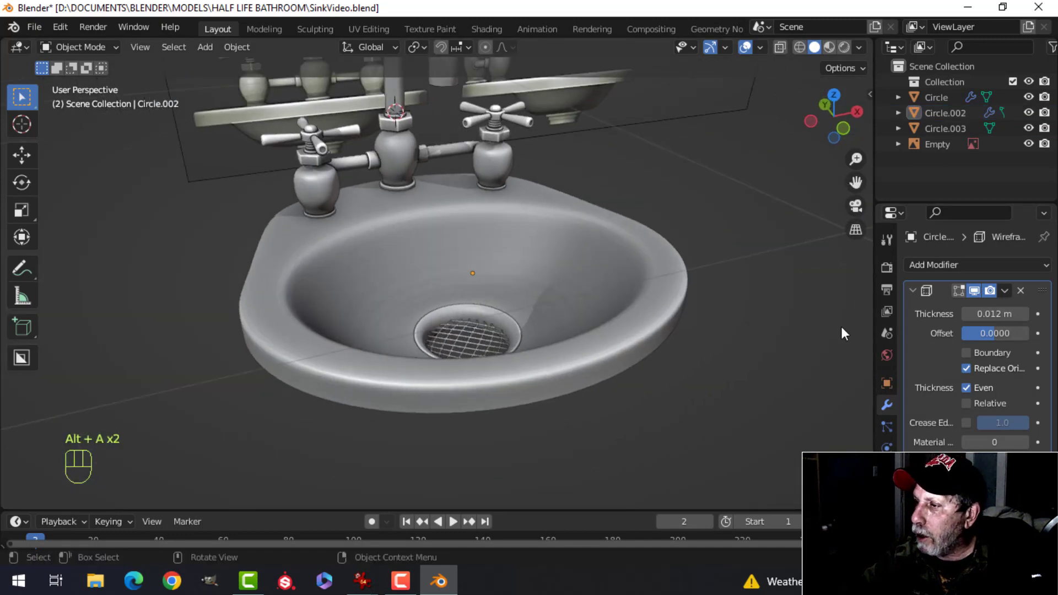
{"action": "key", "text": "ctrl+a"}
{"action": "left_click", "coordinate": [472, 332]}
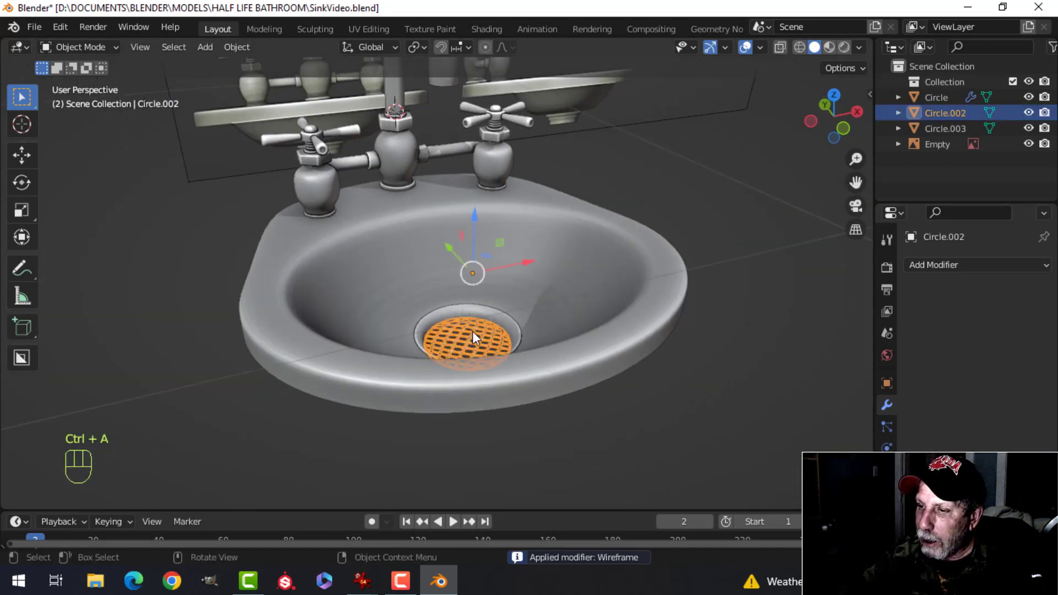
{"action": "left_click", "coordinate": [488, 314], "text": "shift"}
{"action": "key", "text": "ctrl+j"}
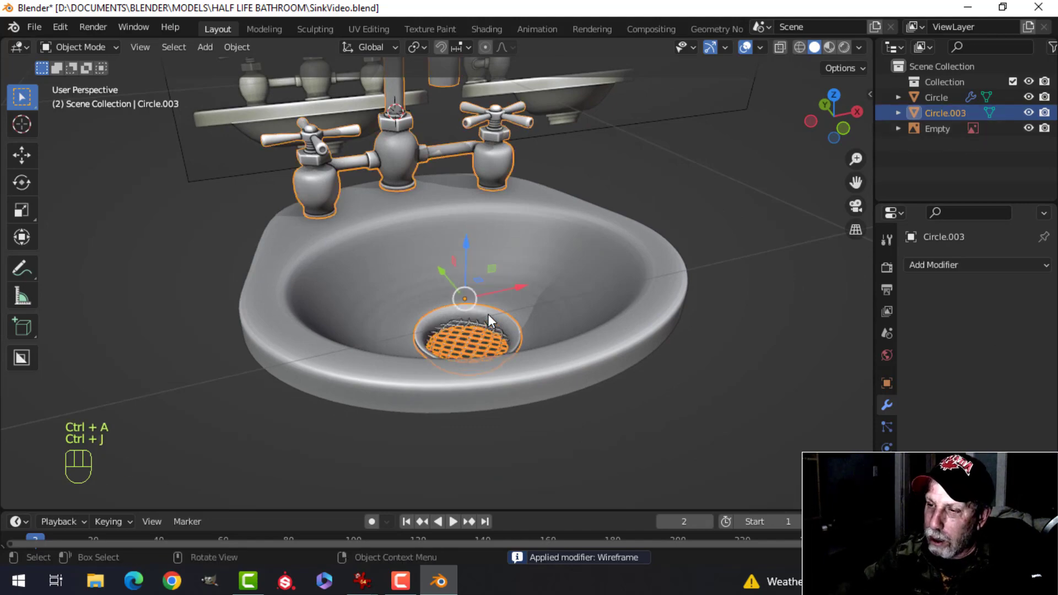
{"action": "key", "text": "alt+a"}
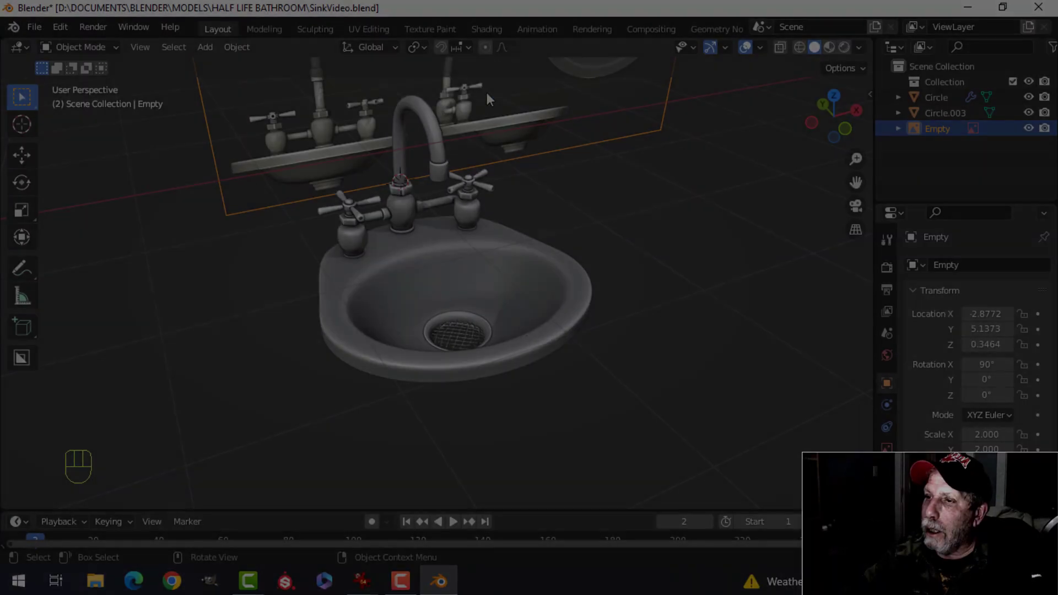
- Delete the reference image empty from the scene
{"action": "key", "text": "x"}
{"action": "left_click", "coordinate": [504, 114]}
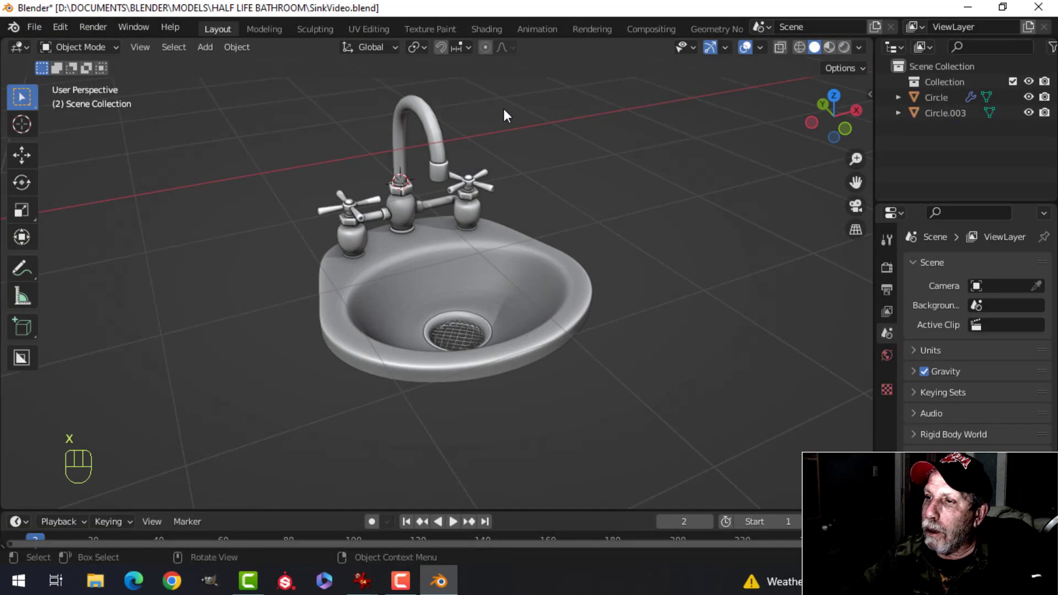
{"action": "middle_click_drag", "start_coordinate": [504, 108], "coordinate": [506, 221], "text": "shift"}
- Move the basin and faucet set about 6 m in X and 2.6 m in Z, resting the drain's underside on the world origin
{"action": "key", "text": "KP_1"}
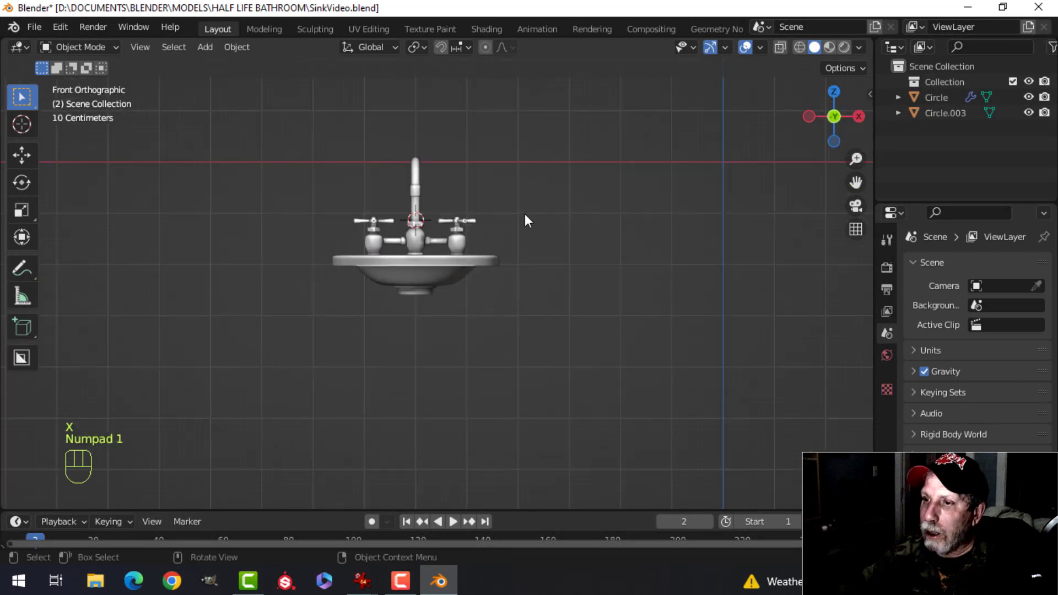
{"action": "key", "text": "a"}
{"action": "scroll", "coordinate": [497, 229], "scroll_direction": "down", "scroll_amount": 3}
{"action": "key", "text": "g"}
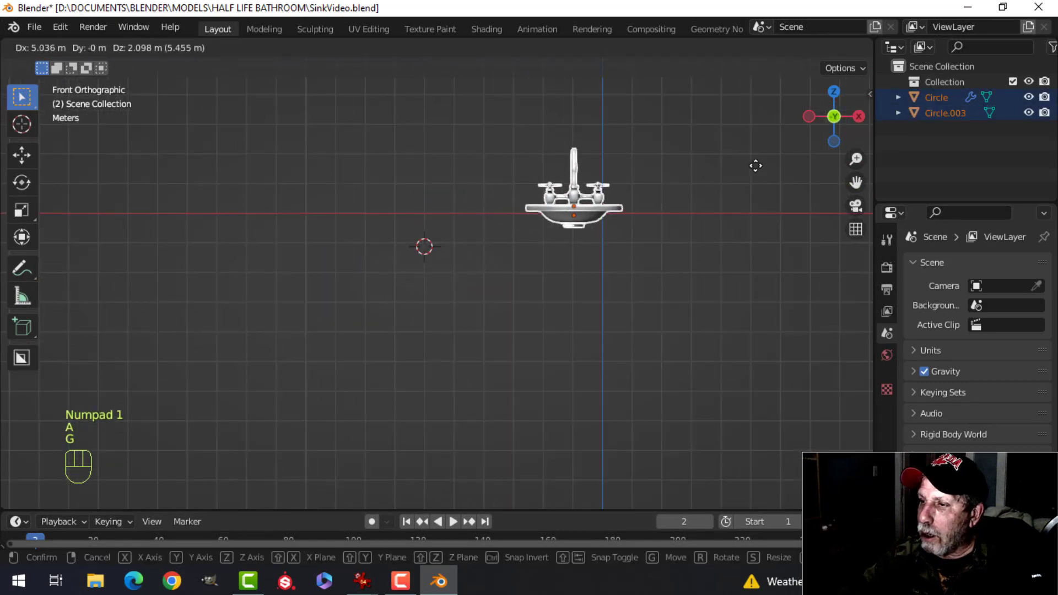
{"action": "left_click", "coordinate": [779, 154]}
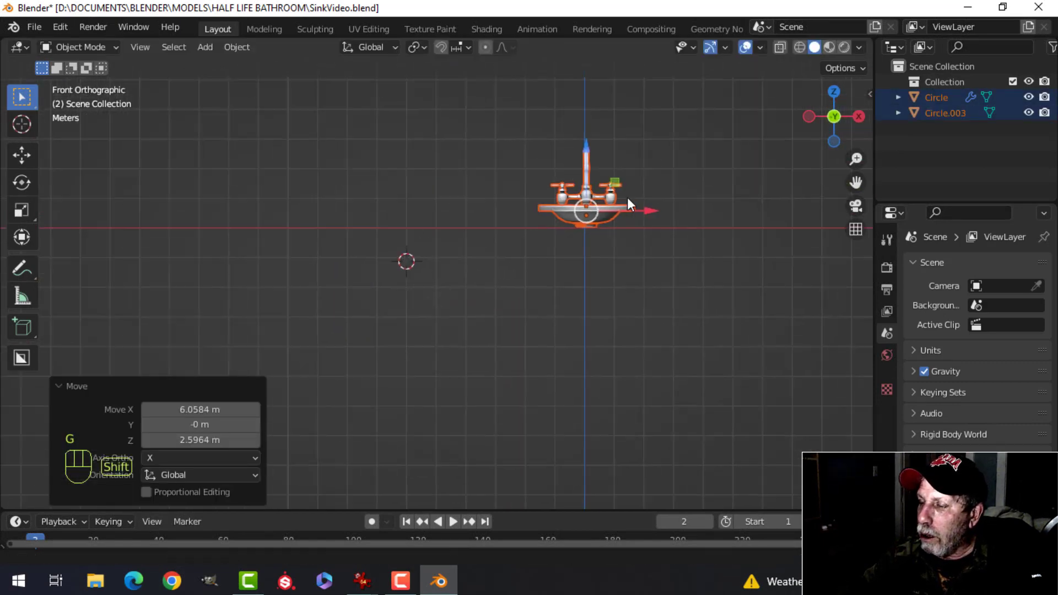
{"action": "scroll", "coordinate": [533, 226], "scroll_direction": "up", "scroll_amount": 6}
{"action": "key", "text": "g"}
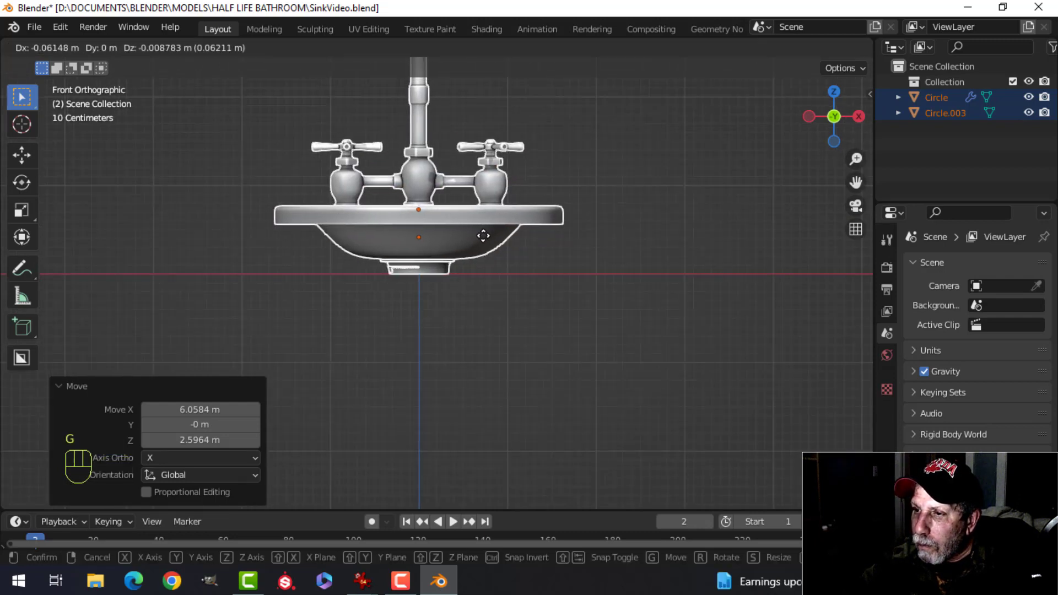
{"action": "left_click", "coordinate": [483, 235]}
- Reset the 3D cursor to the world origin, frame the whole scene and clear the selection
{"action": "scroll", "coordinate": [484, 230], "scroll_direction": "down", "scroll_amount": 6}
{"action": "middle_click_drag", "start_coordinate": [484, 229], "coordinate": [526, 261]}
{"action": "key", "text": "shift+c"}
{"action": "key", "text": "alt+a"}
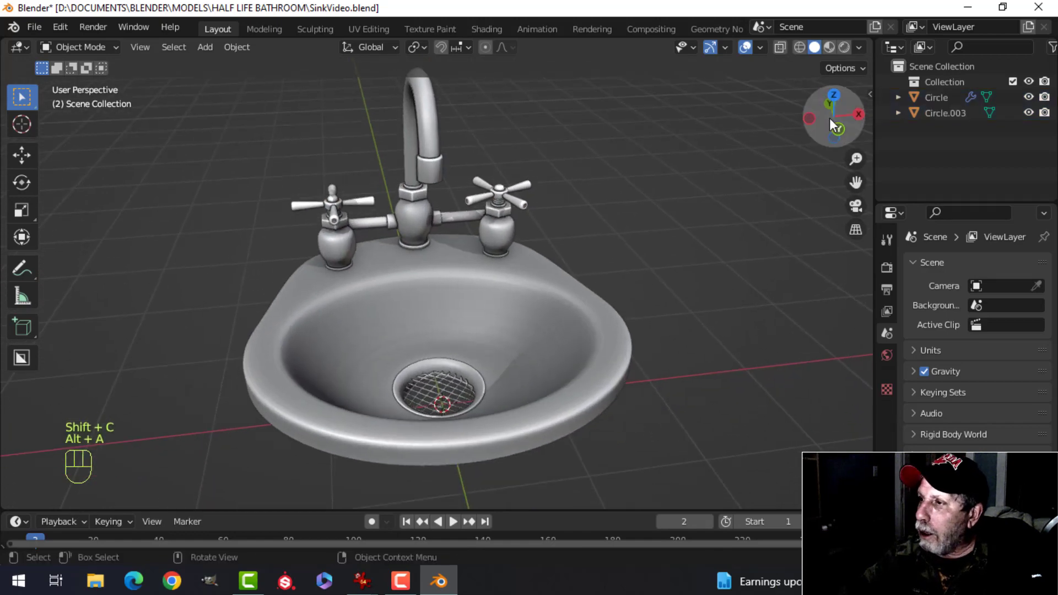
{"action": "left_click", "coordinate": [860, 47]}
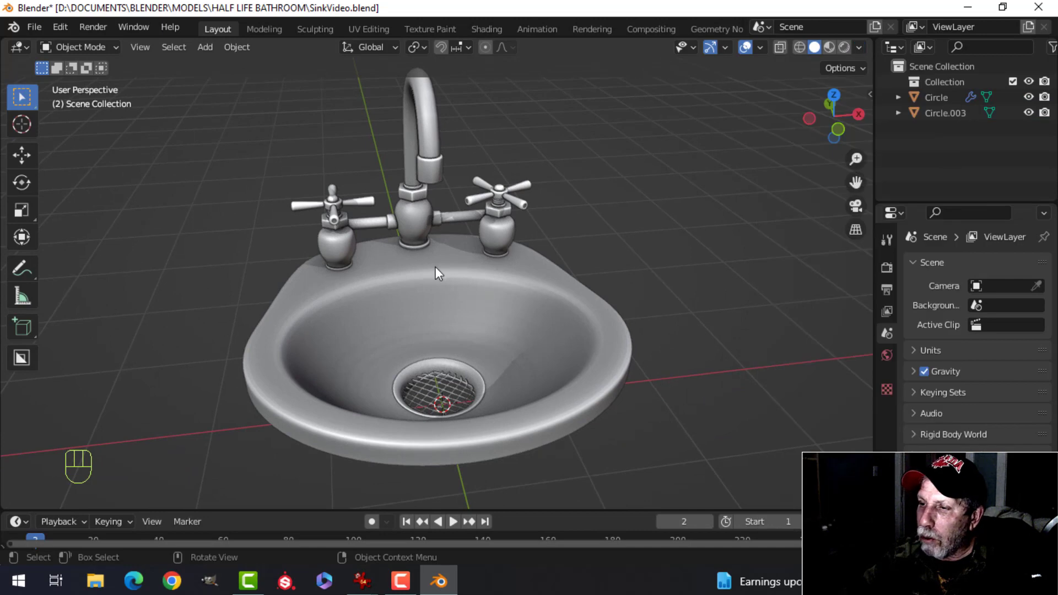
{"action": "scroll", "coordinate": [453, 246], "scroll_direction": "down", "scroll_amount": 1}
{"action": "middle_click_drag", "start_coordinate": [455, 243], "coordinate": [464, 241]}
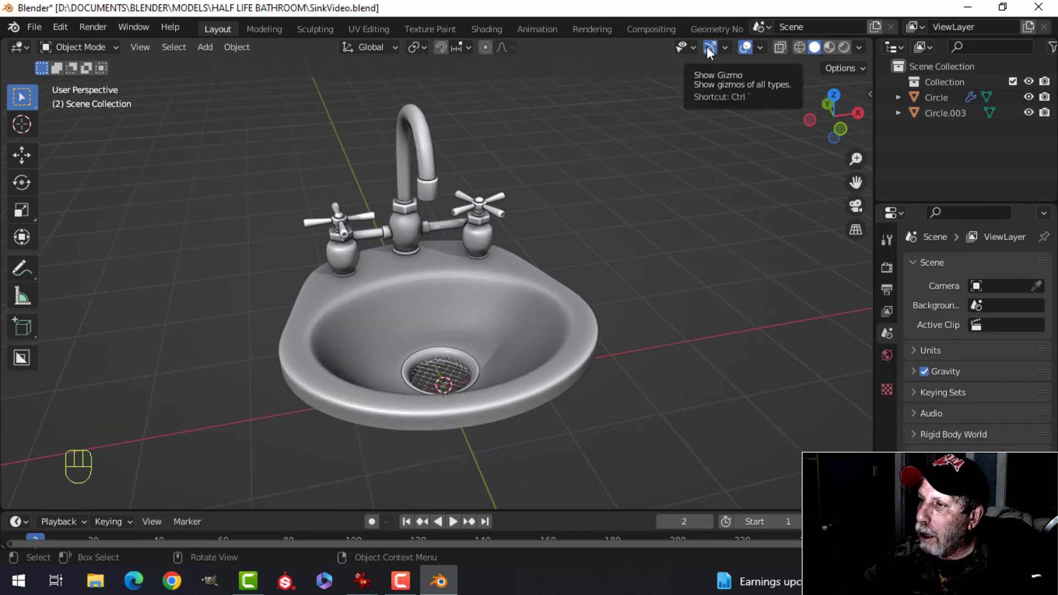
- Move the basin and the faucet set into a new collection named Collection 2
{"action": "scroll", "coordinate": [591, 215], "scroll_direction": "down", "scroll_amount": 1}
{"action": "key", "text": "a"}
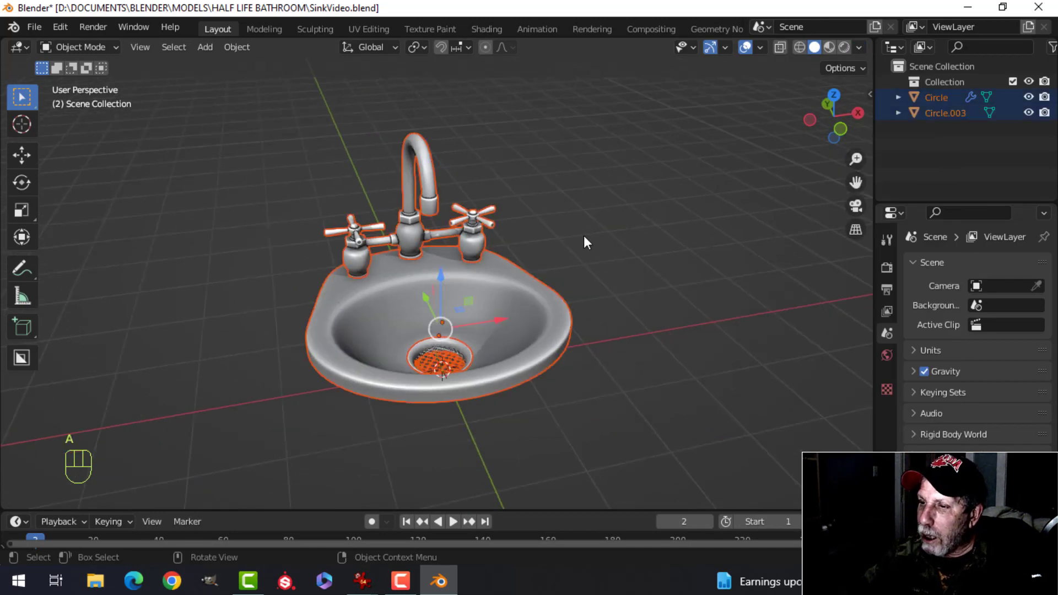
{"action": "key", "text": "KP_1"}
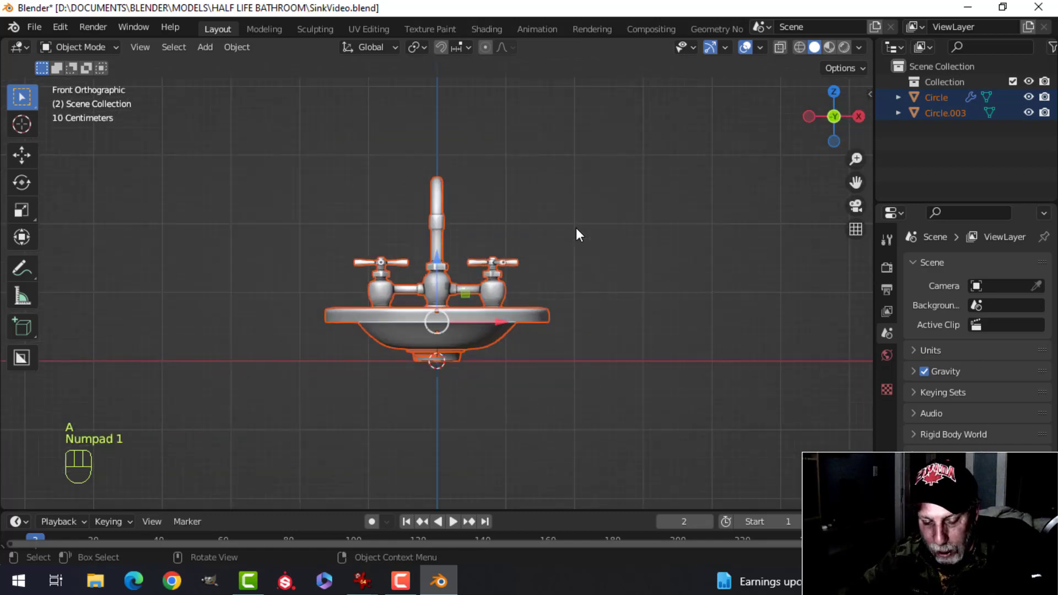
{"action": "key", "text": "m"}
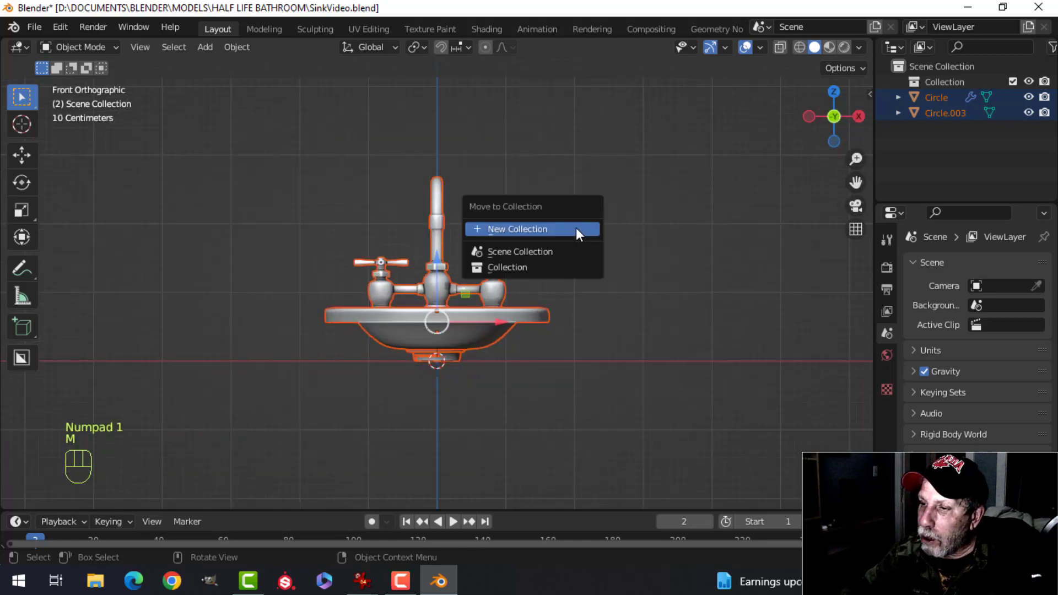
{"action": "left_click", "coordinate": [577, 227]}
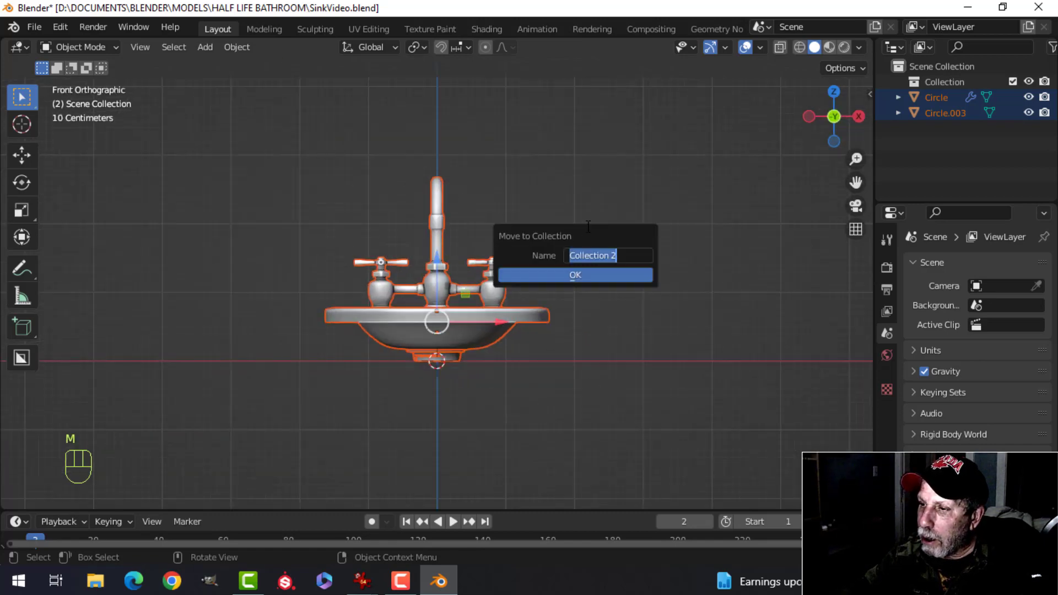
{"action": "left_click", "coordinate": [589, 276]}
{"action": "middle_click_drag", "start_coordinate": [589, 276], "coordinate": [532, 271], "text": "shift"}
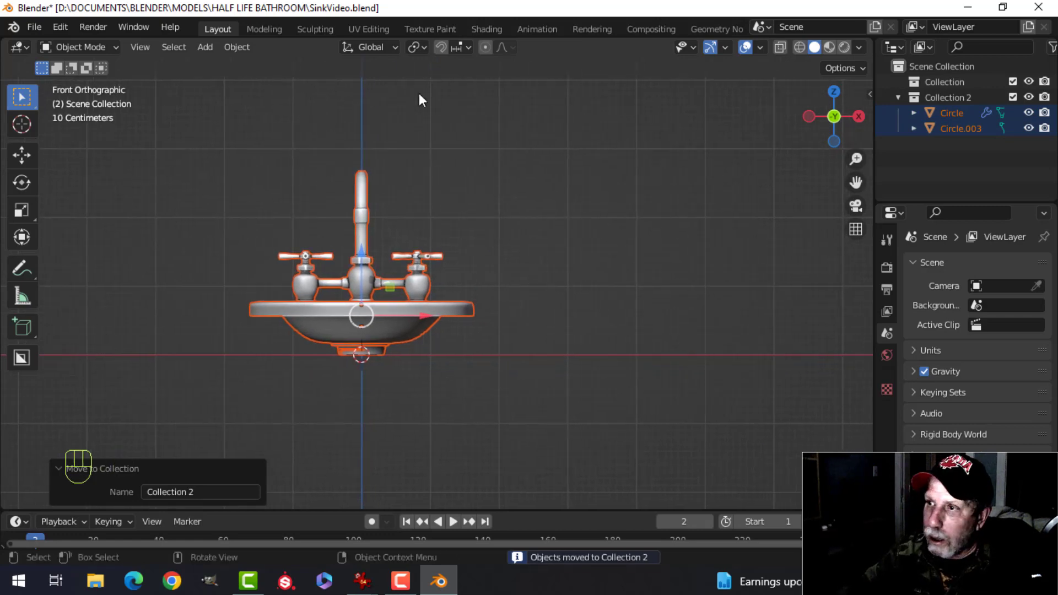
- Turn on the scene statistics overlay in the viewport
{"action": "left_click", "coordinate": [761, 48]}
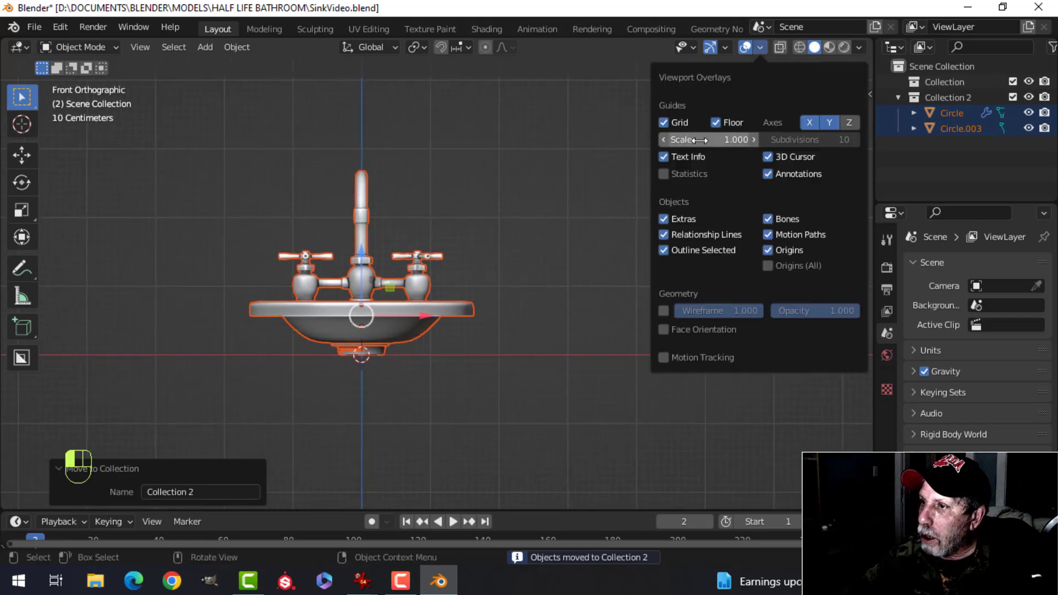
{"action": "left_click", "coordinate": [690, 173]}
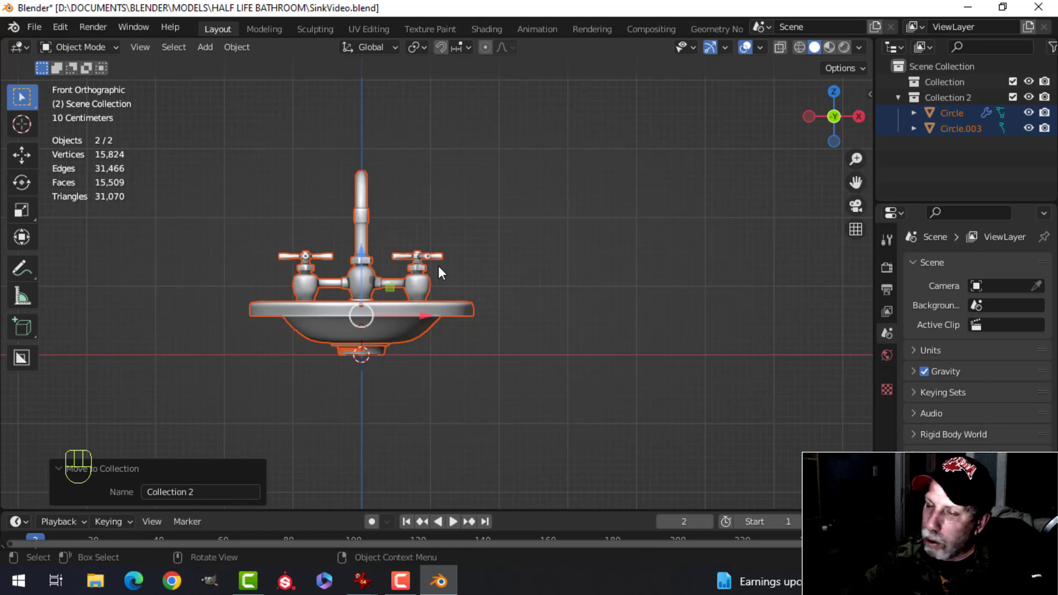
{"action": "middle_click_drag", "start_coordinate": [440, 266], "coordinate": [507, 267]}
- Add a collection instance of Collection 2 and move it about 3.93 m along X beside the original sink
{"action": "key", "text": "KP_1"}
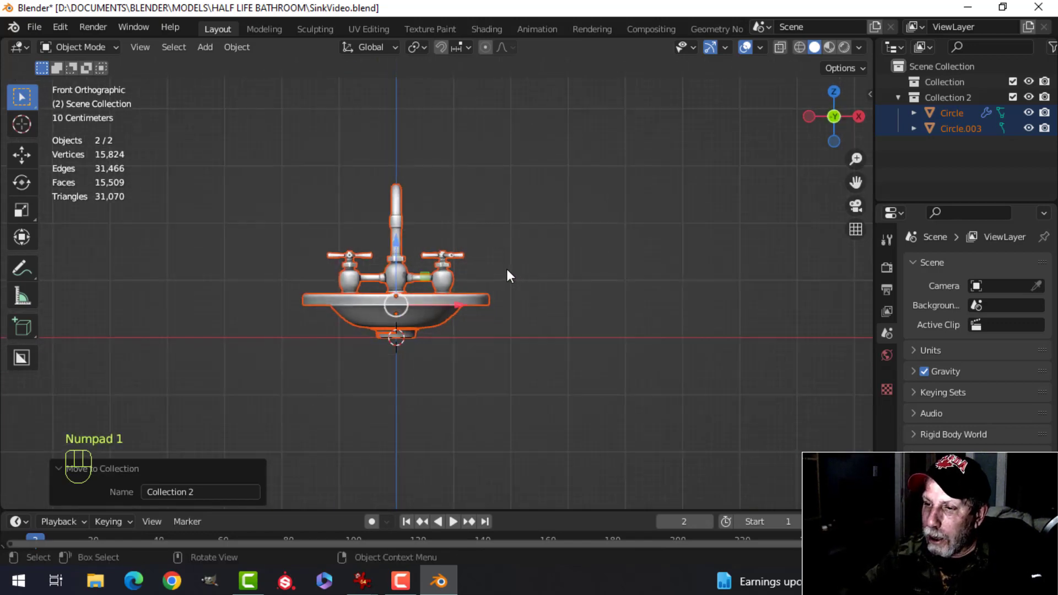
{"action": "key", "text": "shift+a"}
{"action": "mouse_move", "coordinate": [476, 545]}
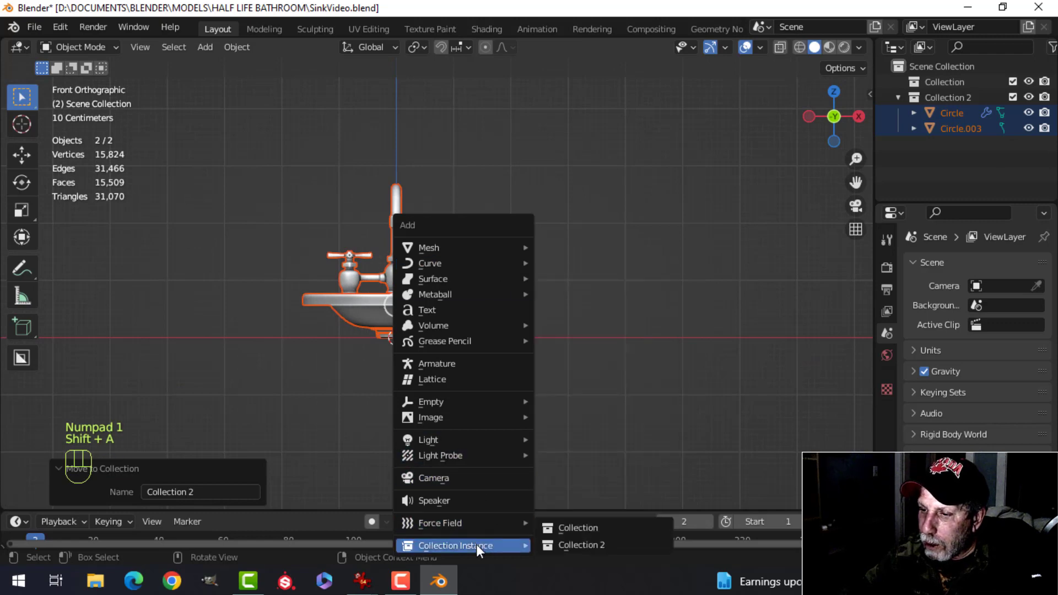
{"action": "left_click", "coordinate": [549, 543]}
{"action": "key", "text": "g"}
{"action": "key", "text": "x"}
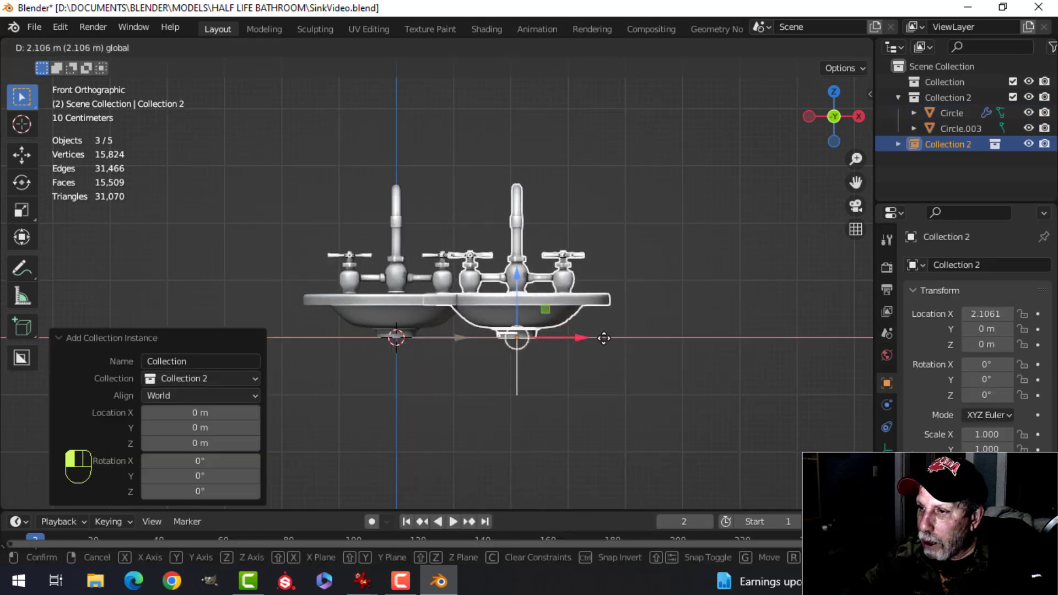
{"action": "left_click", "coordinate": [686, 327]}
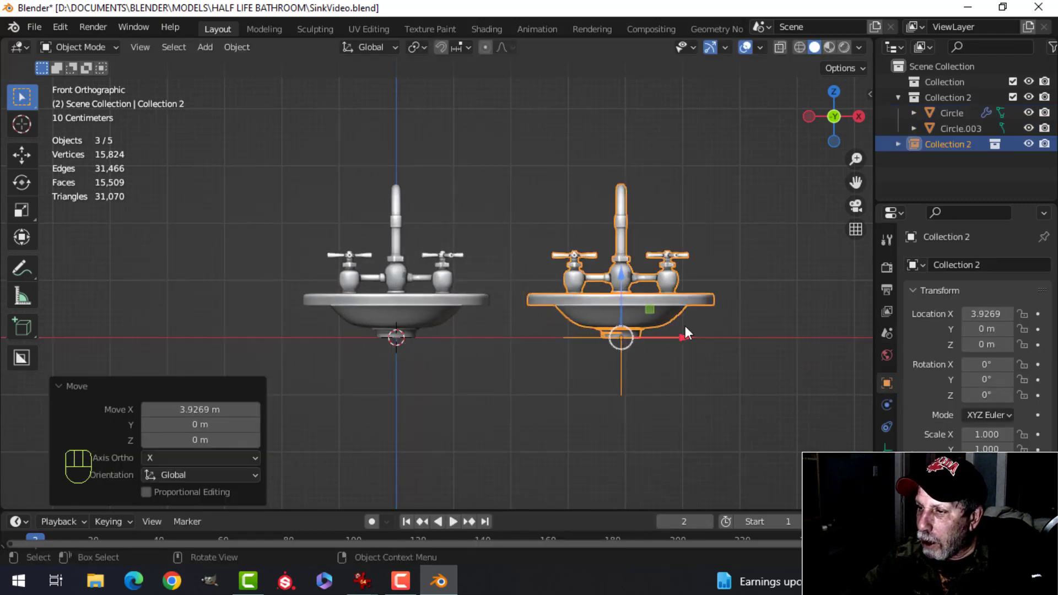
- Rotate the sink instance 90° around X and shift it about 0.1 m in X and 0.48 m in Z
{"action": "key", "text": "r"}
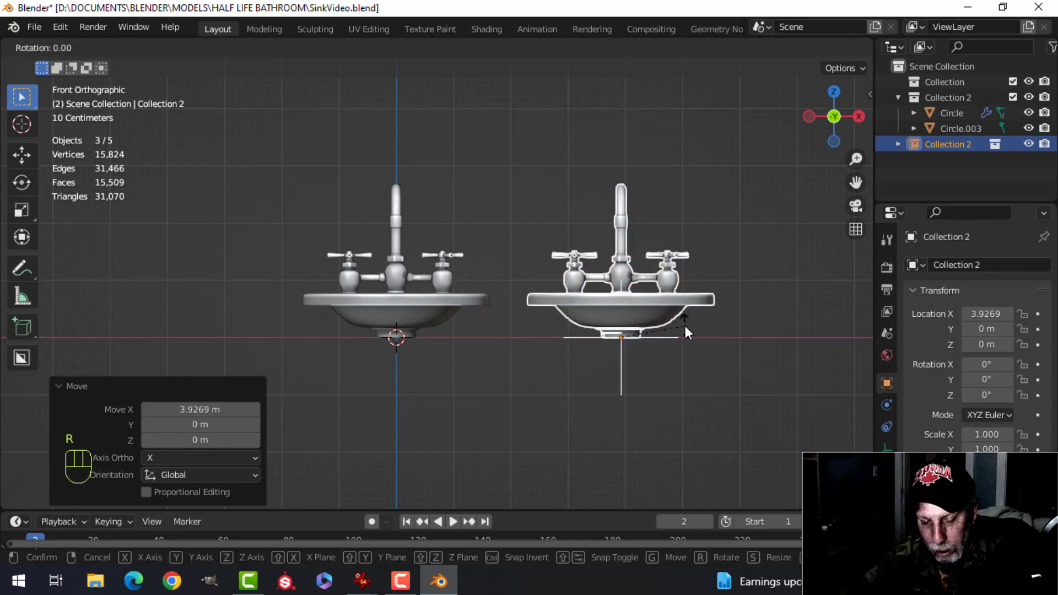
{"action": "key", "text": "x"}
{"action": "key", "text": "9"}
{"action": "key", "text": "0"}
{"action": "left_click", "coordinate": [686, 326]}
{"action": "key", "text": "g"}
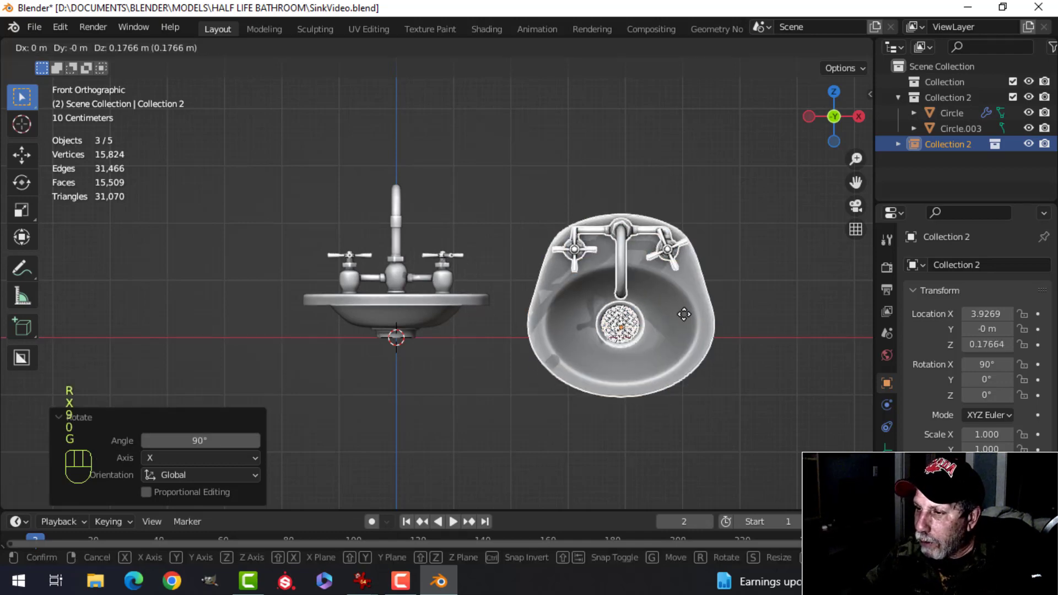
{"action": "left_click", "coordinate": [723, 293]}
- Duplicate the rotated sink instance and place the copy about 4.4 m further along X
{"action": "scroll", "coordinate": [699, 292], "scroll_direction": "down", "scroll_amount": 2}
{"action": "middle_click_drag", "start_coordinate": [699, 293], "coordinate": [600, 296], "text": "shift"}
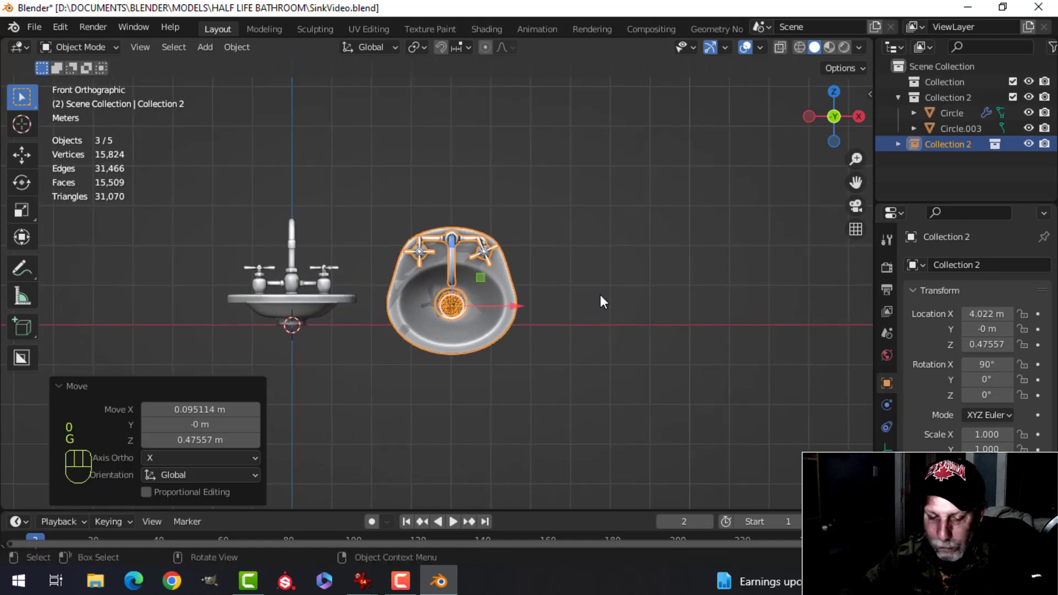
{"action": "key", "text": "shift+d"}
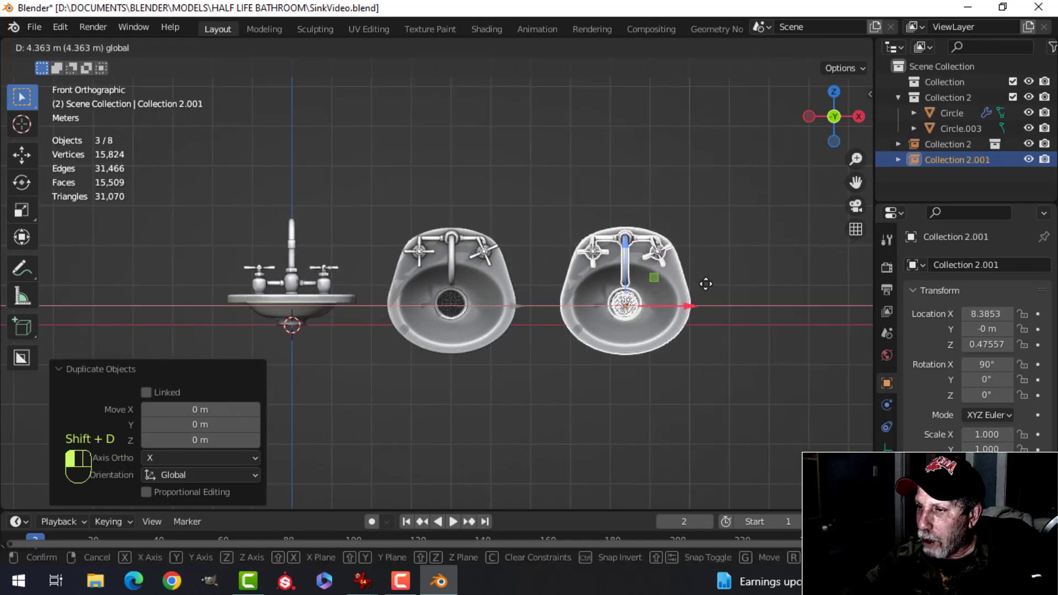
{"action": "left_click", "coordinate": [682, 292]}
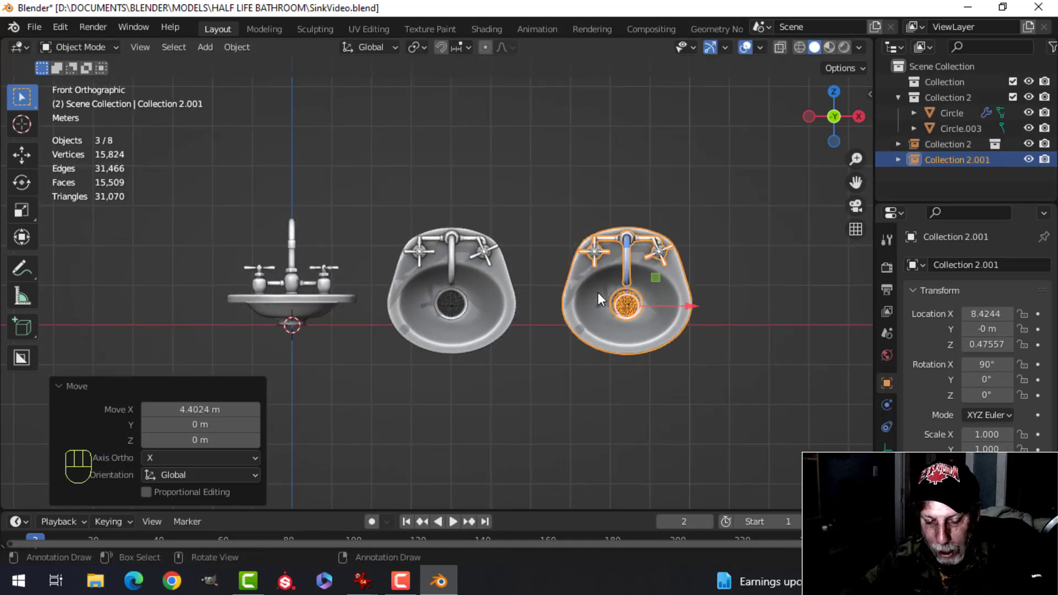
- Clear the rotation of both sink instances so they stand upright
{"action": "key", "text": "alt+r"}
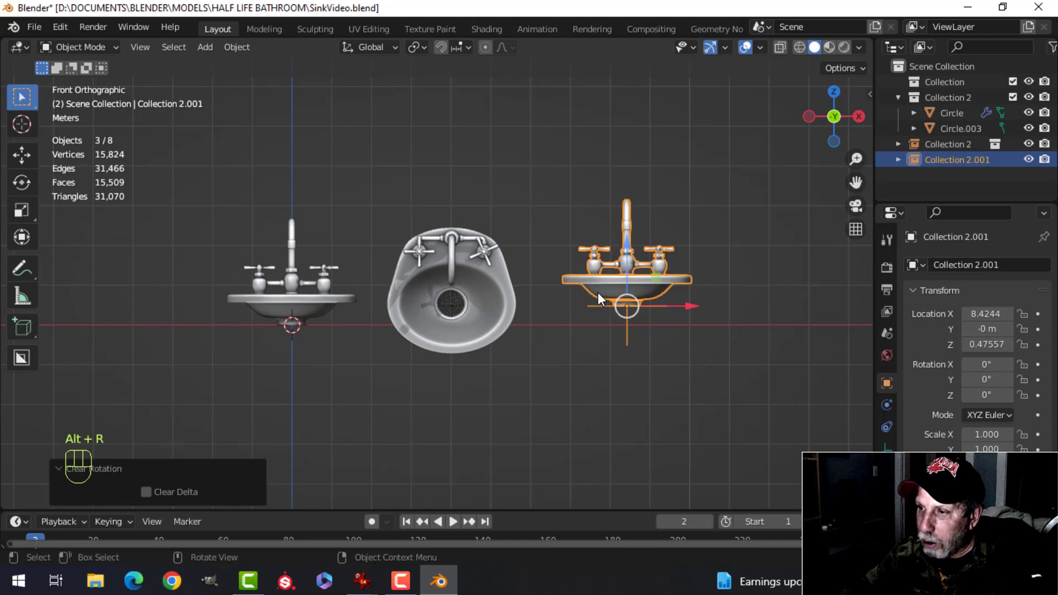
{"action": "left_click", "coordinate": [492, 286]}
{"action": "key", "text": "alt+r"}
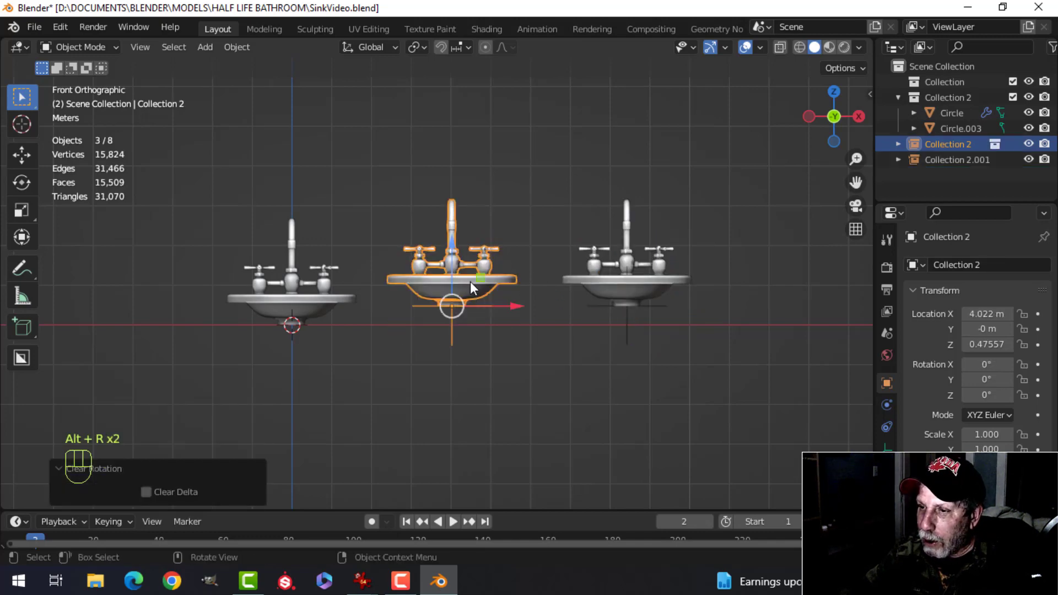
- Lower the middle sink instance about 0.41 m and the far one about 0.33 m, nudging both slightly along X
{"action": "key", "text": "g"}
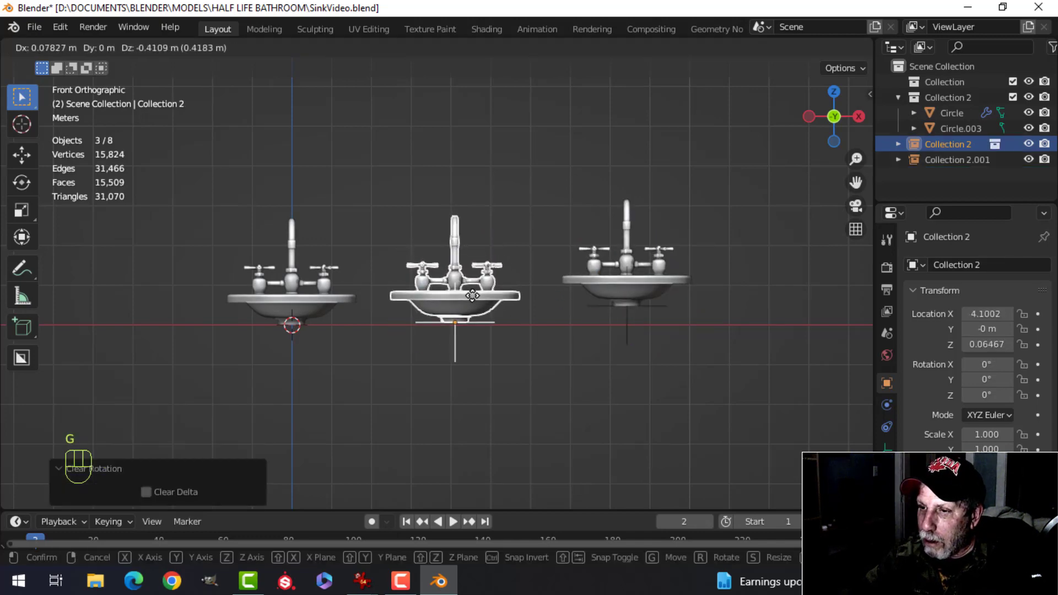
{"action": "left_click", "coordinate": [474, 298]}
{"action": "left_click", "coordinate": [613, 286]}
{"action": "key", "text": "g"}
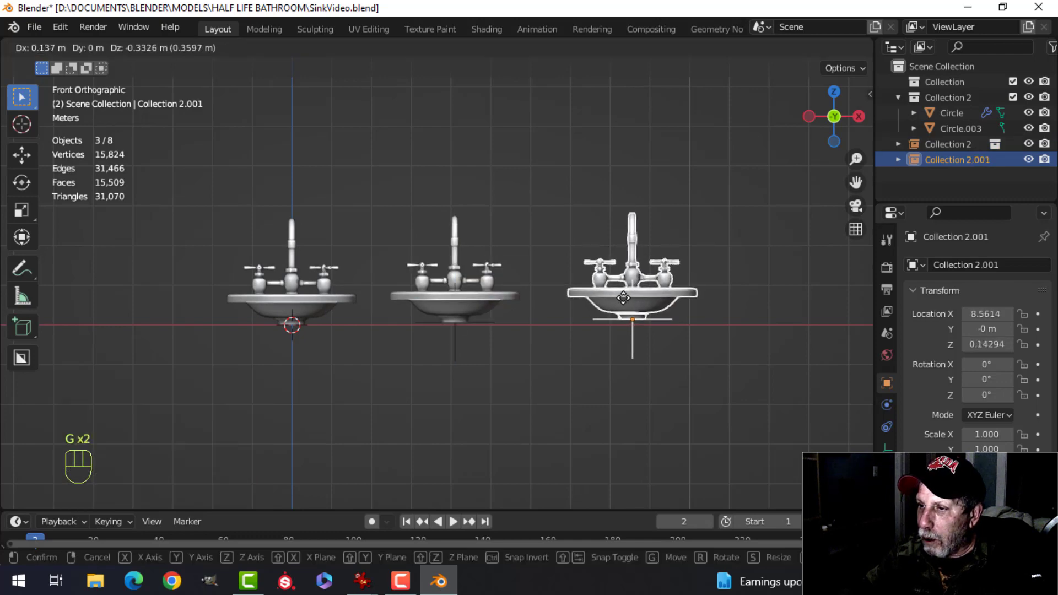
{"action": "left_click", "coordinate": [623, 297]}
- Duplicate the farthest sink instance and move the copy about 4.66 m along X to extend the row
{"action": "middle_click_drag", "start_coordinate": [612, 296], "coordinate": [34, 211]}
{"action": "key", "text": "alt+a"}
{"action": "scroll", "coordinate": [337, 215], "scroll_direction": "down", "scroll_amount": 1}
{"action": "middle_click_drag", "start_coordinate": [559, 262], "coordinate": [468, 275], "text": "shift"}
{"action": "left_click", "coordinate": [467, 276]}
{"action": "middle_click_drag", "start_coordinate": [567, 307], "coordinate": [594, 320]}
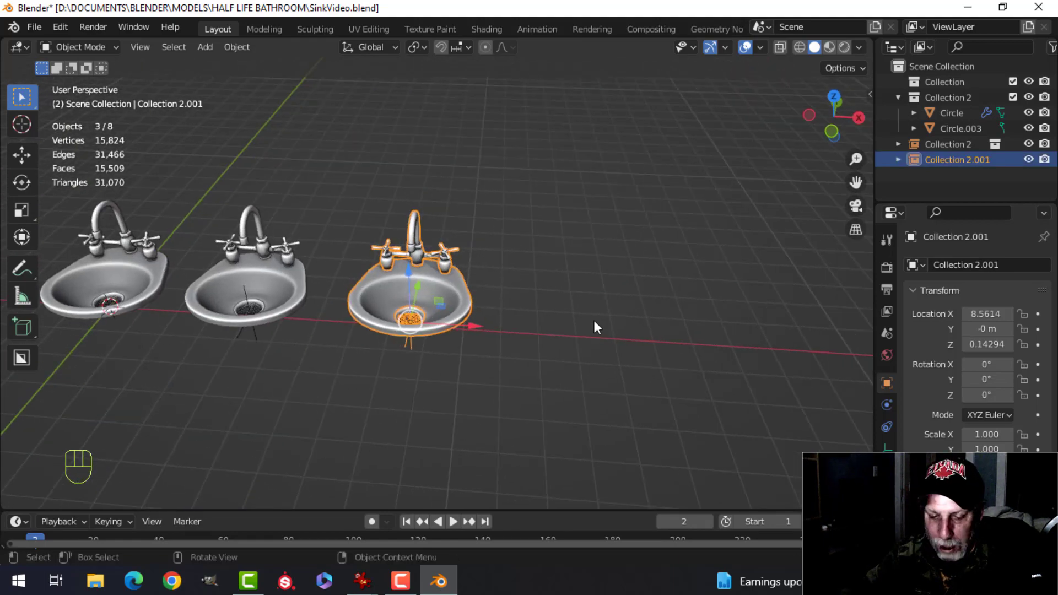
{"action": "key", "text": "shift+d"}
{"action": "right_click", "coordinate": [593, 320]}
{"action": "left_click_drag", "start_coordinate": [478, 322], "coordinate": [651, 324]}
{"action": "left_click", "coordinate": [654, 324]}
{"action": "scroll", "coordinate": [607, 300], "scroll_direction": "down", "scroll_amount": 3}
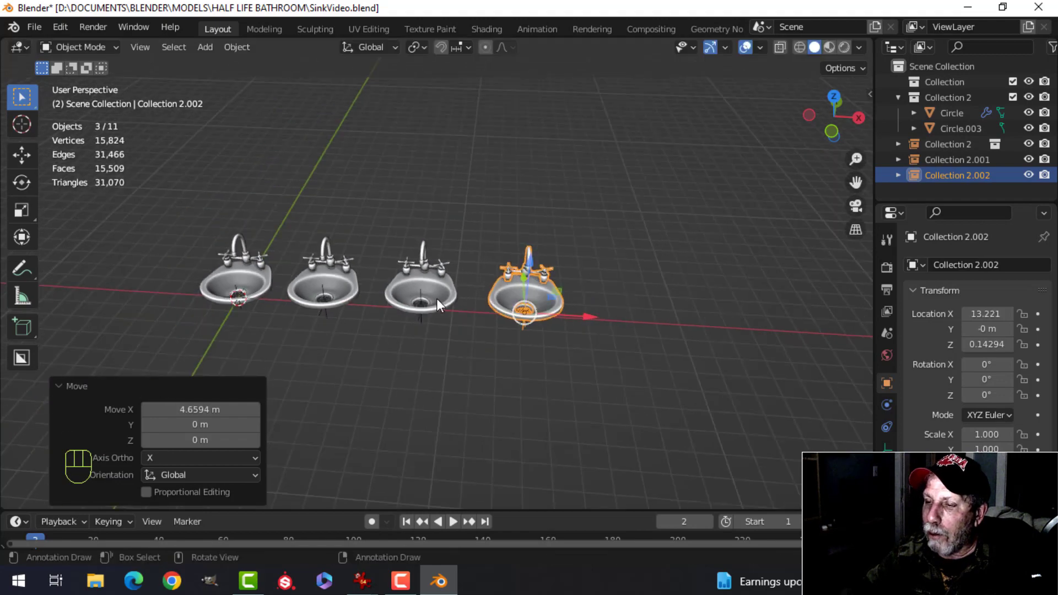
{"action": "middle_click_drag", "start_coordinate": [603, 290], "coordinate": [634, 298]}
{"action": "key", "text": "s"}
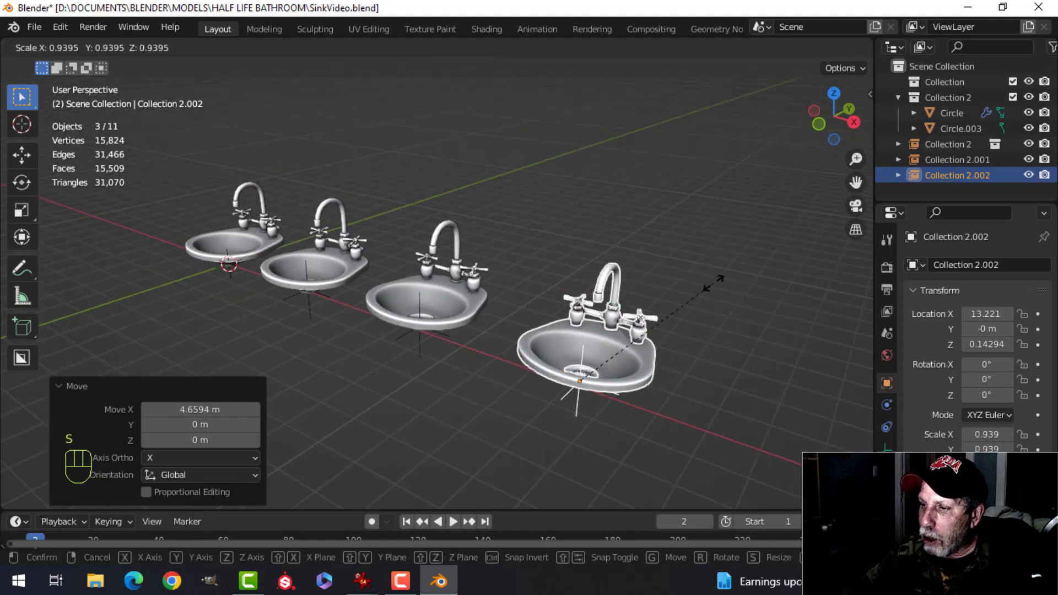
{"action": "key", "text": "Escape"}
{"action": "middle_click_drag", "start_coordinate": [474, 302], "coordinate": [603, 275]}
{"action": "key", "text": "r"}
{"action": "key", "text": "Escape"}
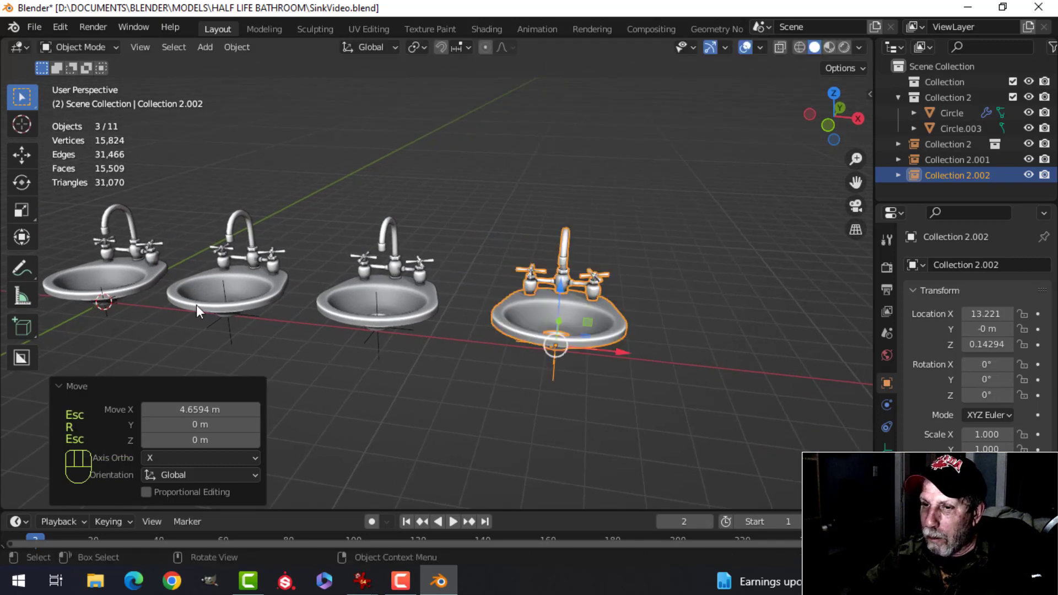
{"action": "middle_click_drag", "start_coordinate": [197, 305], "coordinate": [308, 290], "text": "shift"}
{"action": "left_click", "coordinate": [307, 290]}
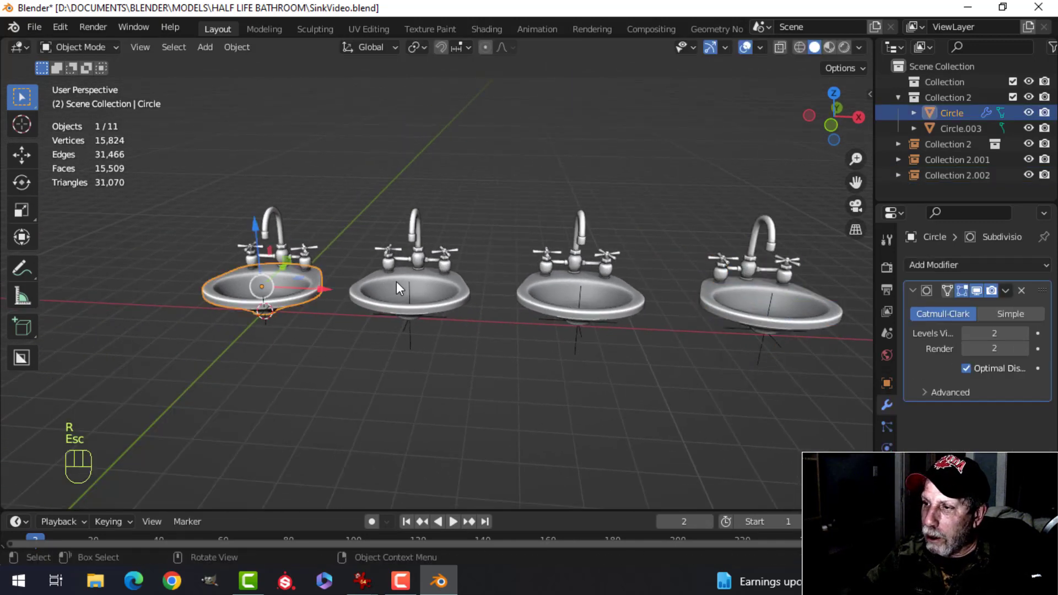
{"action": "key", "text": "r"}
{"action": "key", "text": "Escape"}
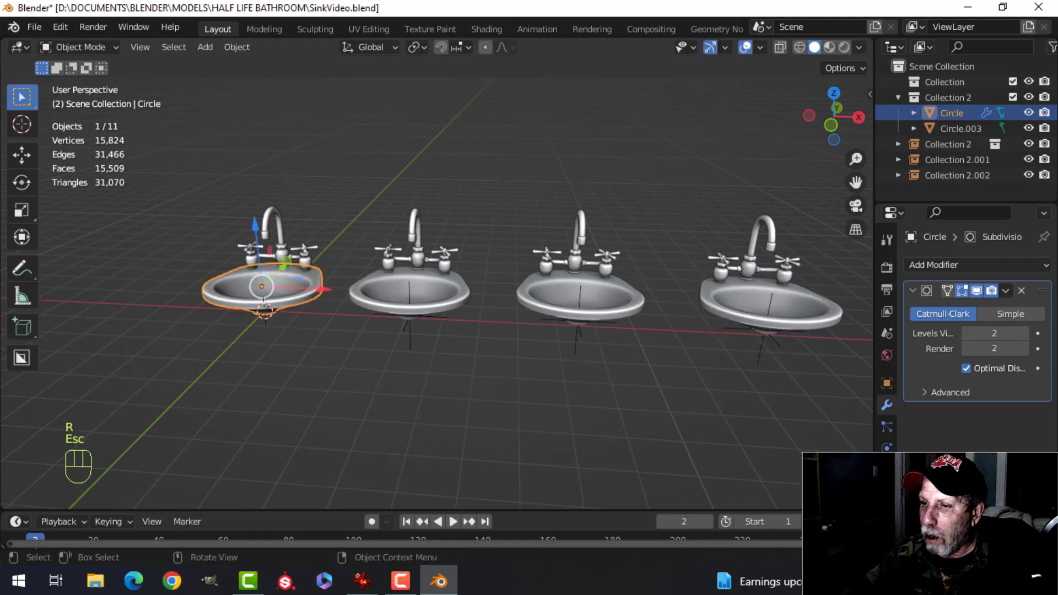
- Deselect everything and examine the row of sinks and their faucet sets up close and from several angles
{"action": "middle_click_drag", "start_coordinate": [381, 238], "coordinate": [369, 264]}
{"action": "key", "text": "alt+a"}
{"action": "scroll", "coordinate": [376, 263], "scroll_direction": "up", "scroll_amount": 3}
{"action": "scroll", "coordinate": [376, 264], "scroll_direction": "up", "scroll_amount": 3}
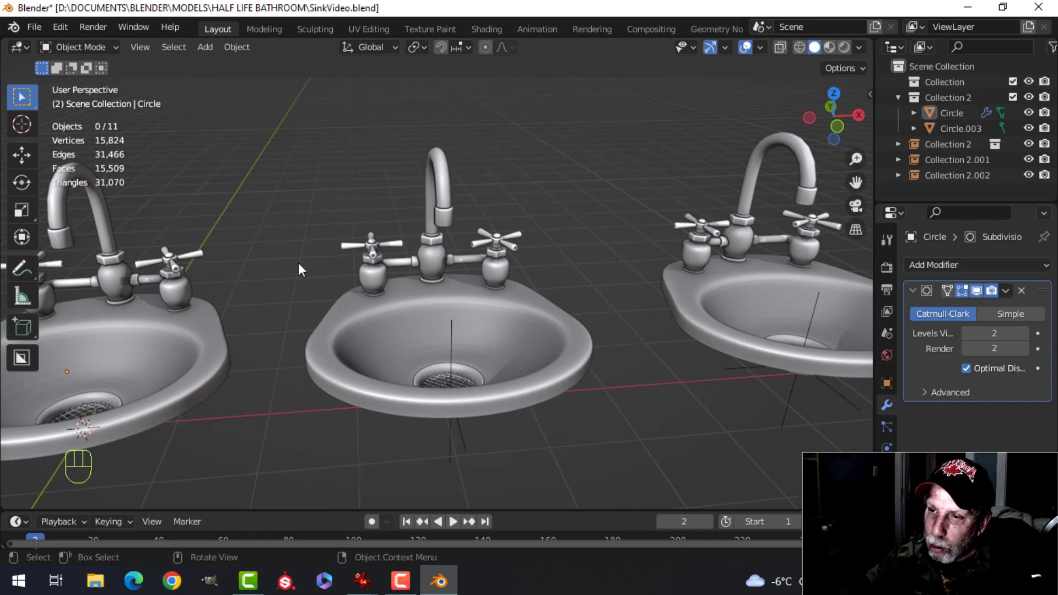
{"action": "scroll", "coordinate": [537, 300], "scroll_direction": "down", "scroll_amount": 2}
{"action": "middle_click_drag", "start_coordinate": [537, 300], "coordinate": [452, 285], "text": "shift"}
{"action": "scroll", "coordinate": [495, 280], "scroll_direction": "down", "scroll_amount": 1}
{"action": "scroll", "coordinate": [495, 280], "scroll_direction": "down", "scroll_amount": 1}
{"action": "middle_click_drag", "start_coordinate": [452, 286], "coordinate": [494, 266], "text": "shift"}
{"action": "scroll", "coordinate": [507, 328], "scroll_direction": "down", "scroll_amount": 3}
{"action": "scroll", "coordinate": [425, 310], "scroll_direction": "up", "scroll_amount": 3}
{"action": "scroll", "coordinate": [467, 277], "scroll_direction": "up", "scroll_amount": 1}
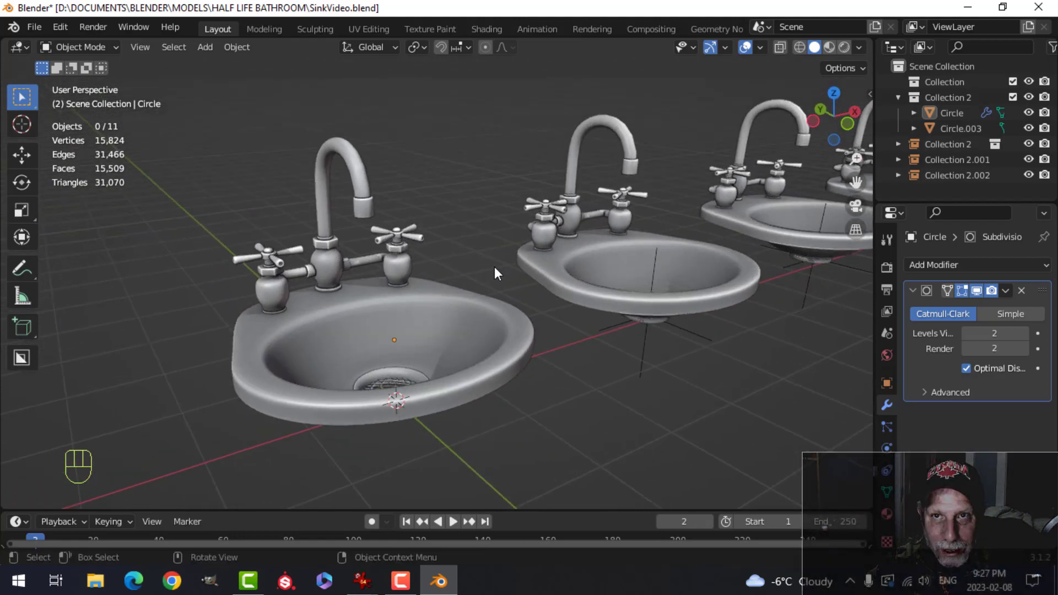